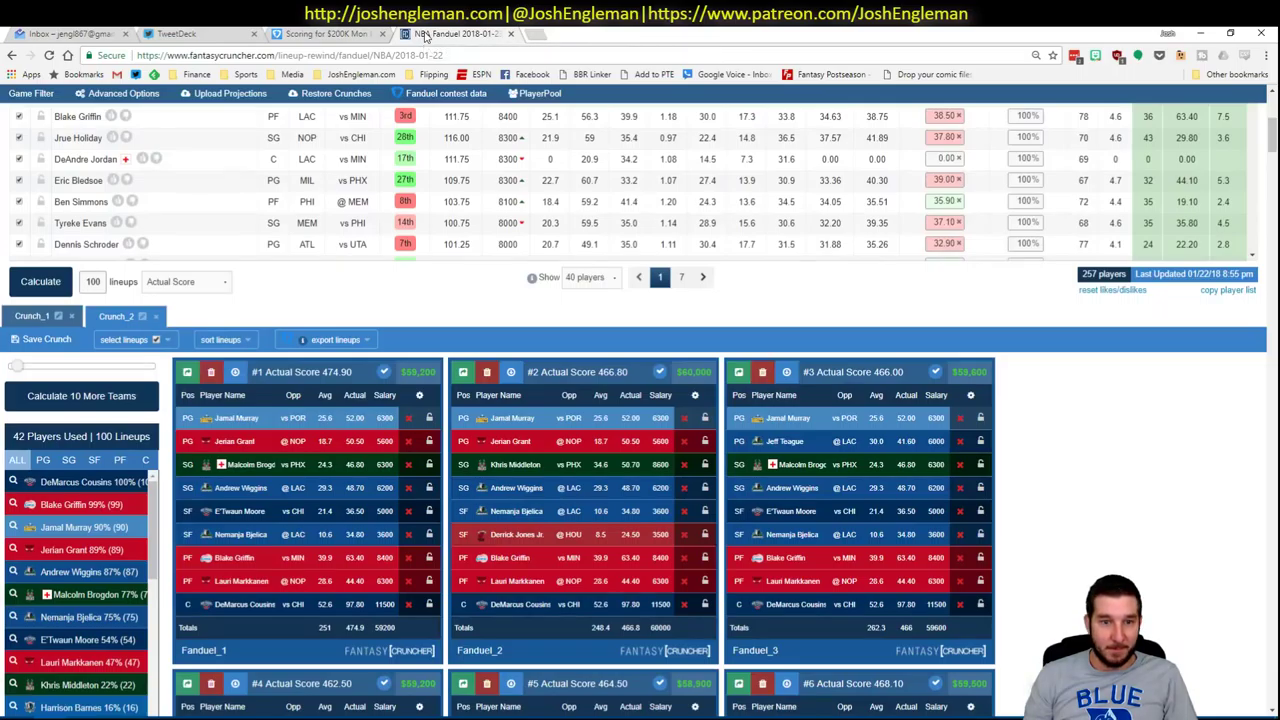
Compare the two FanDuel contest lineups and view Anthony Davis's score breakdown, collapsing it again
click(329, 33)
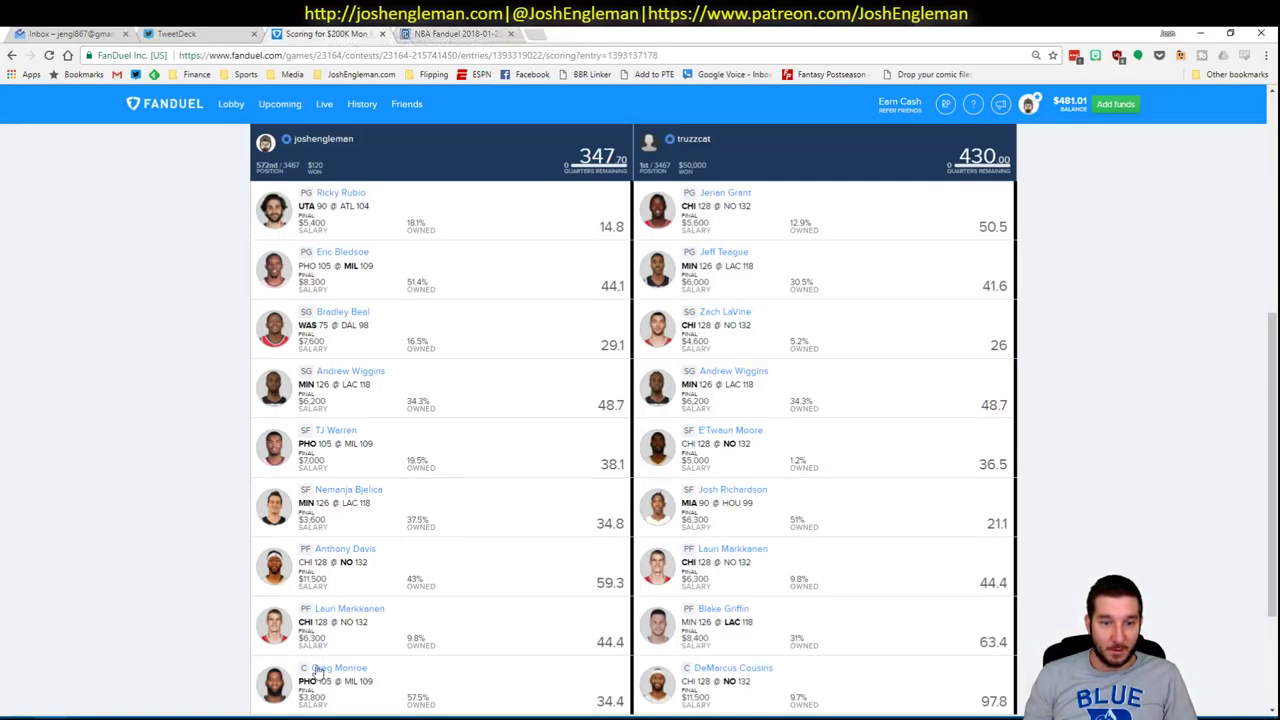
scroll(314, 575, down, 1)
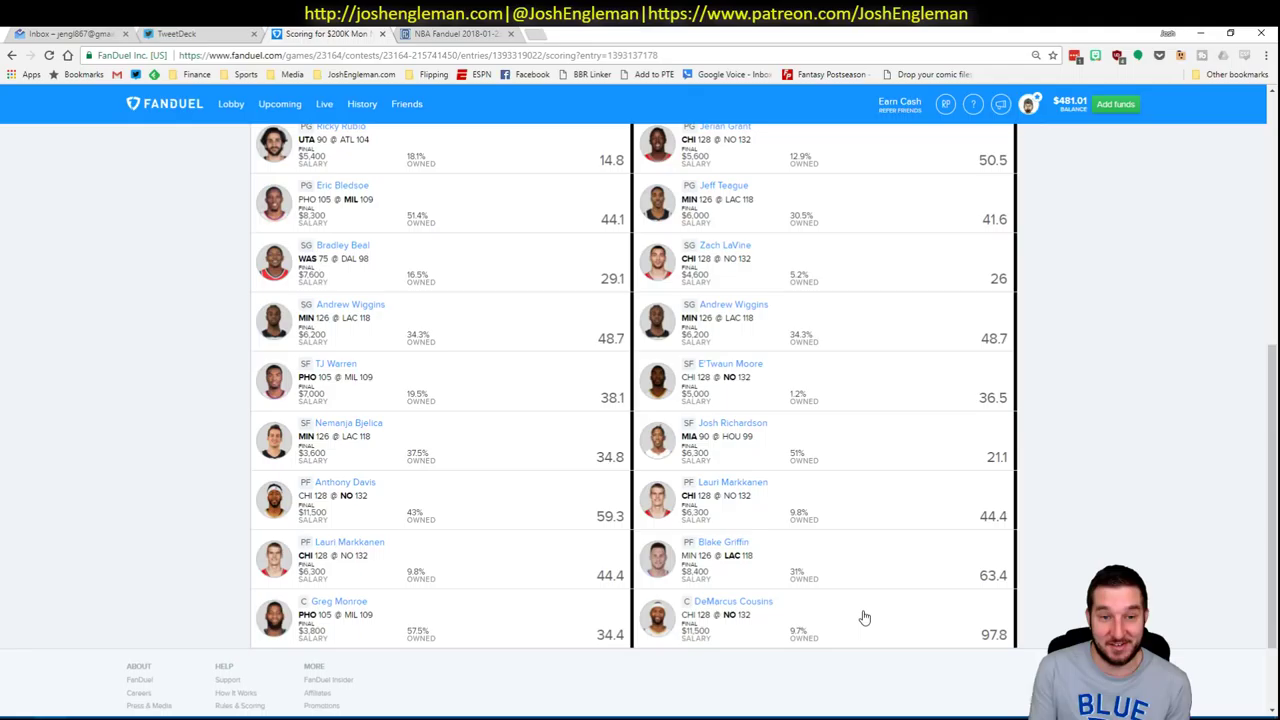
scroll(864, 617, up, 1)
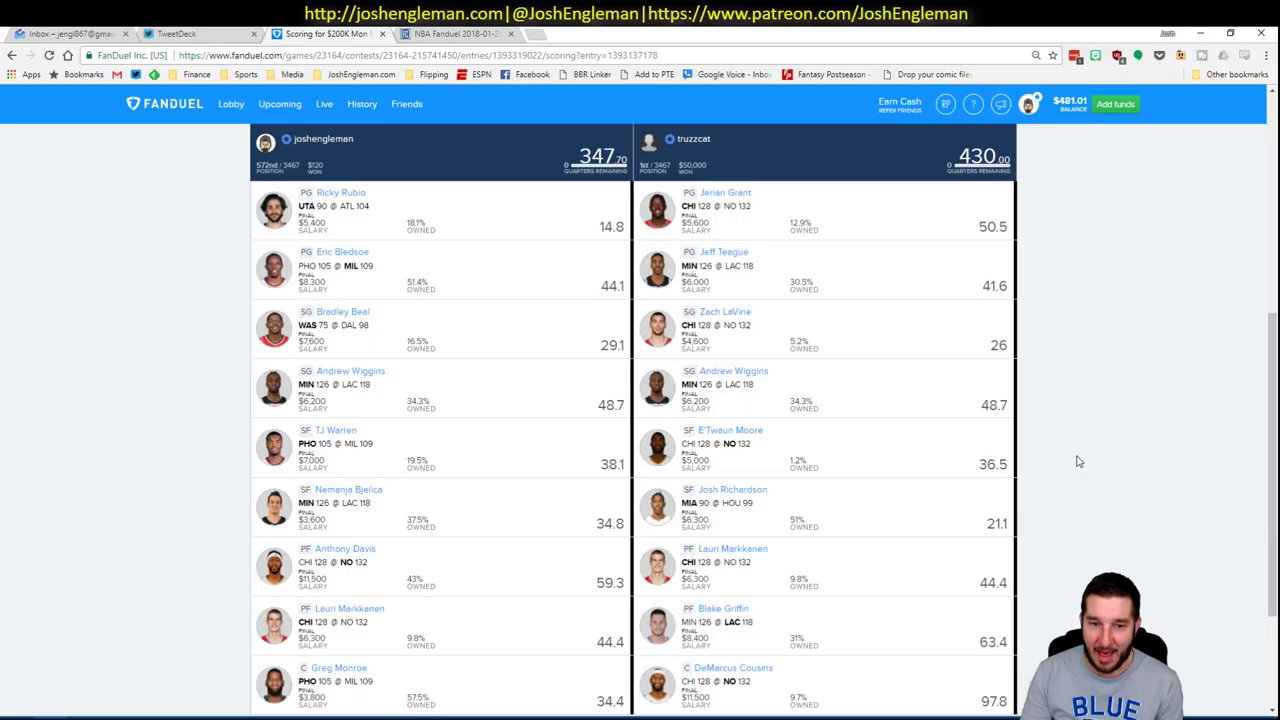
click(559, 572)
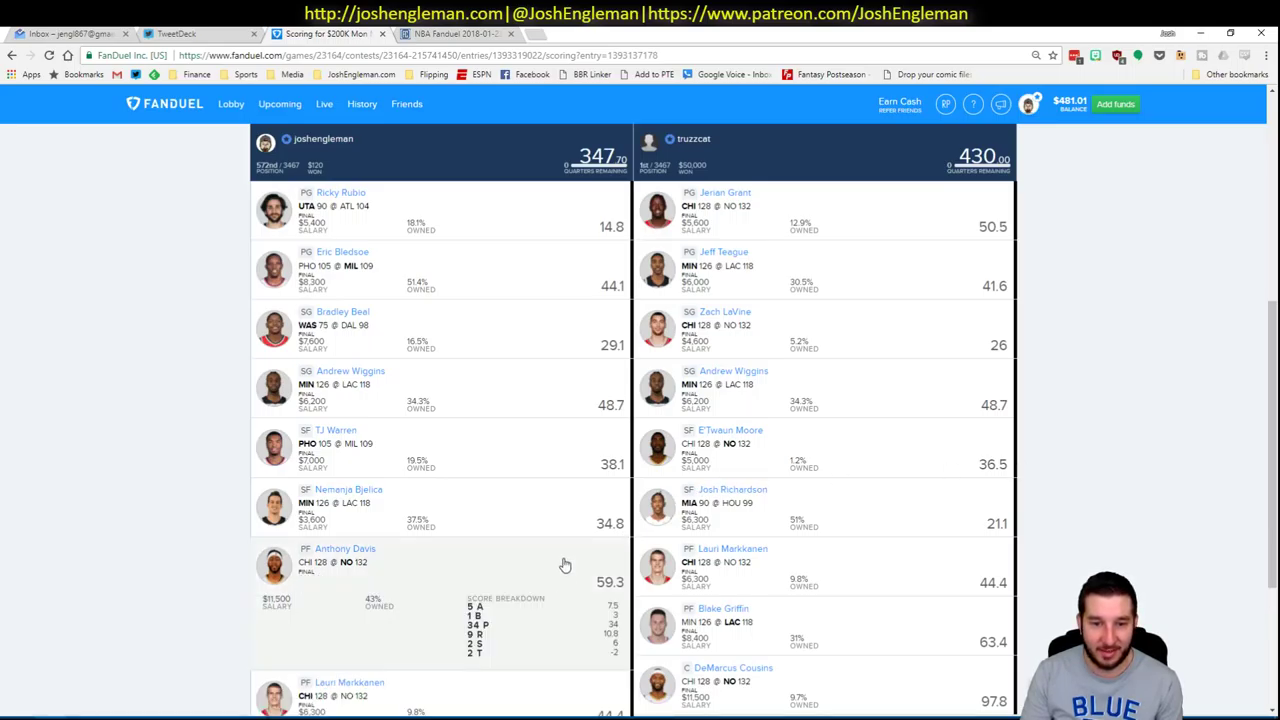
click(565, 566)
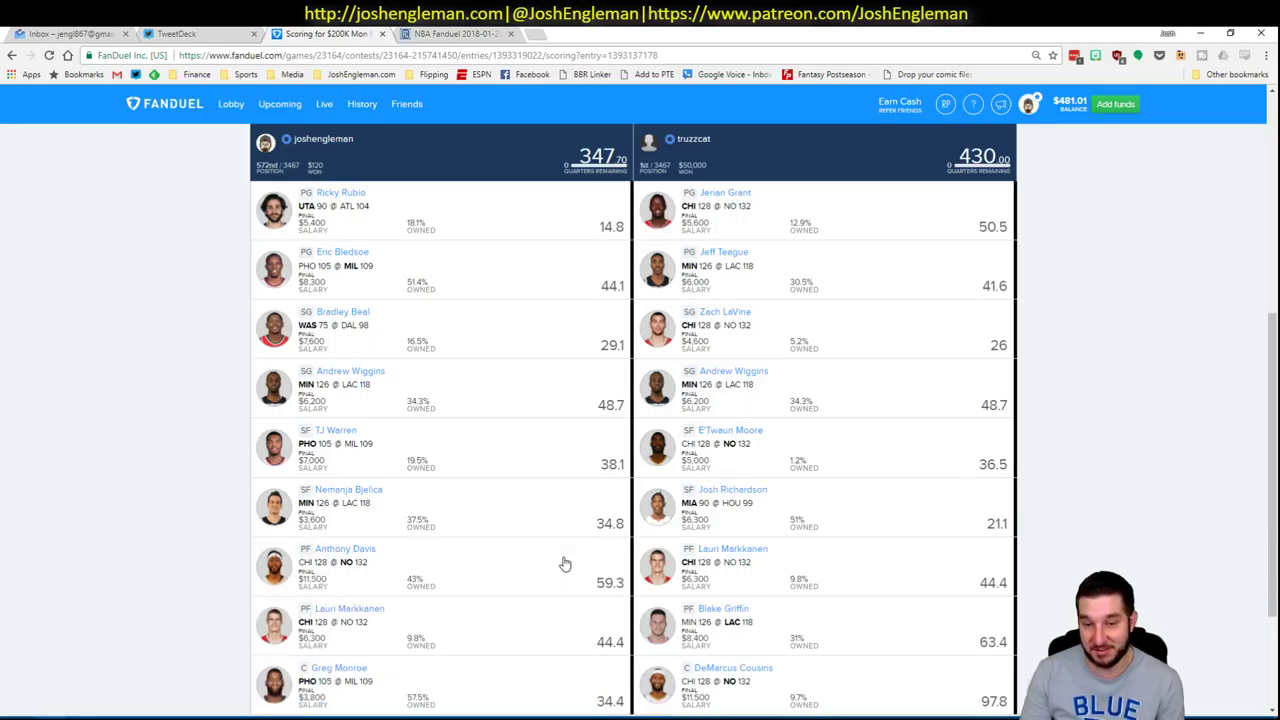
View DeMarcus Cousins's score breakdown in the winning FanDuel lineup and collapse it again
scroll(1023, 523, down, 2)
click(975, 549)
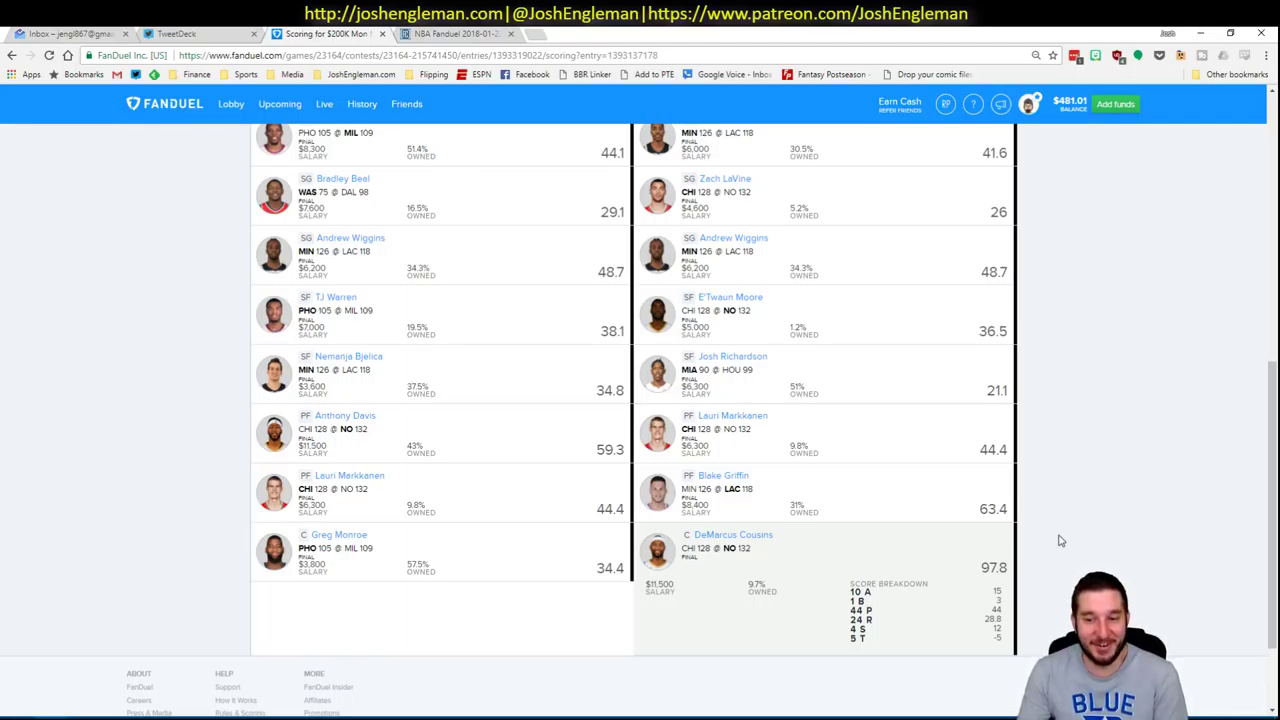
click(990, 560)
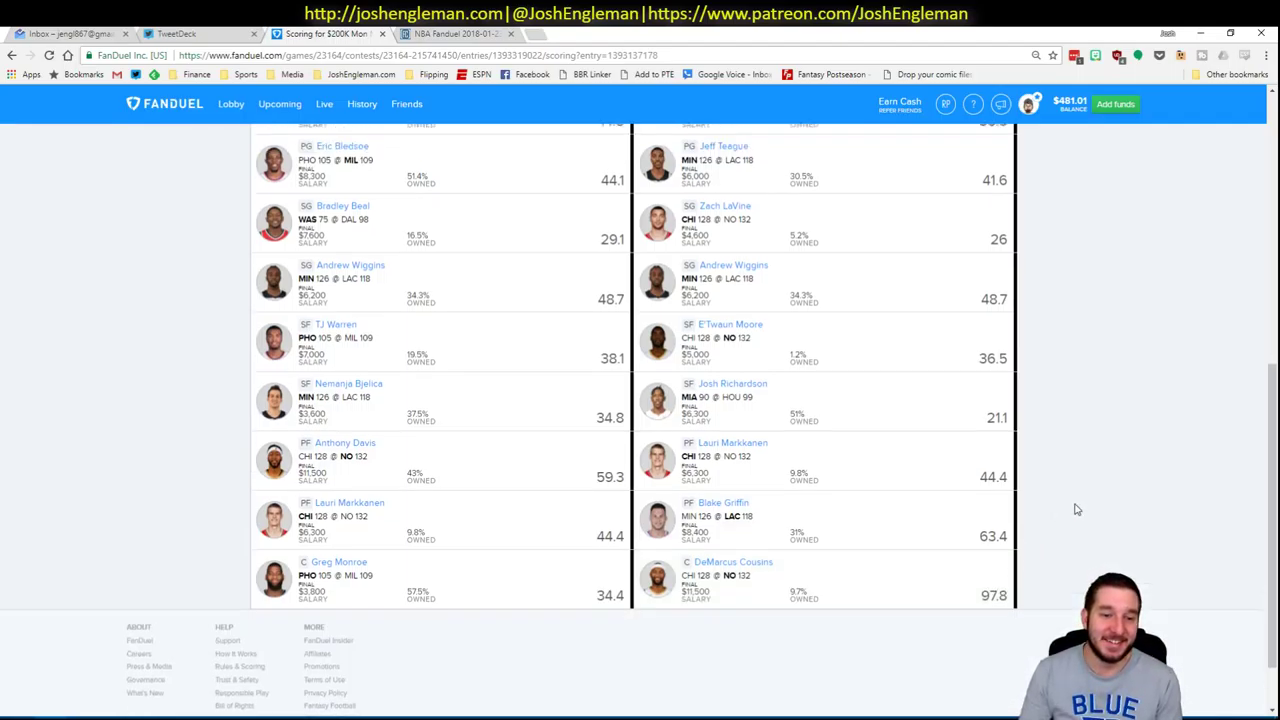
scroll(1076, 509, up, 1)
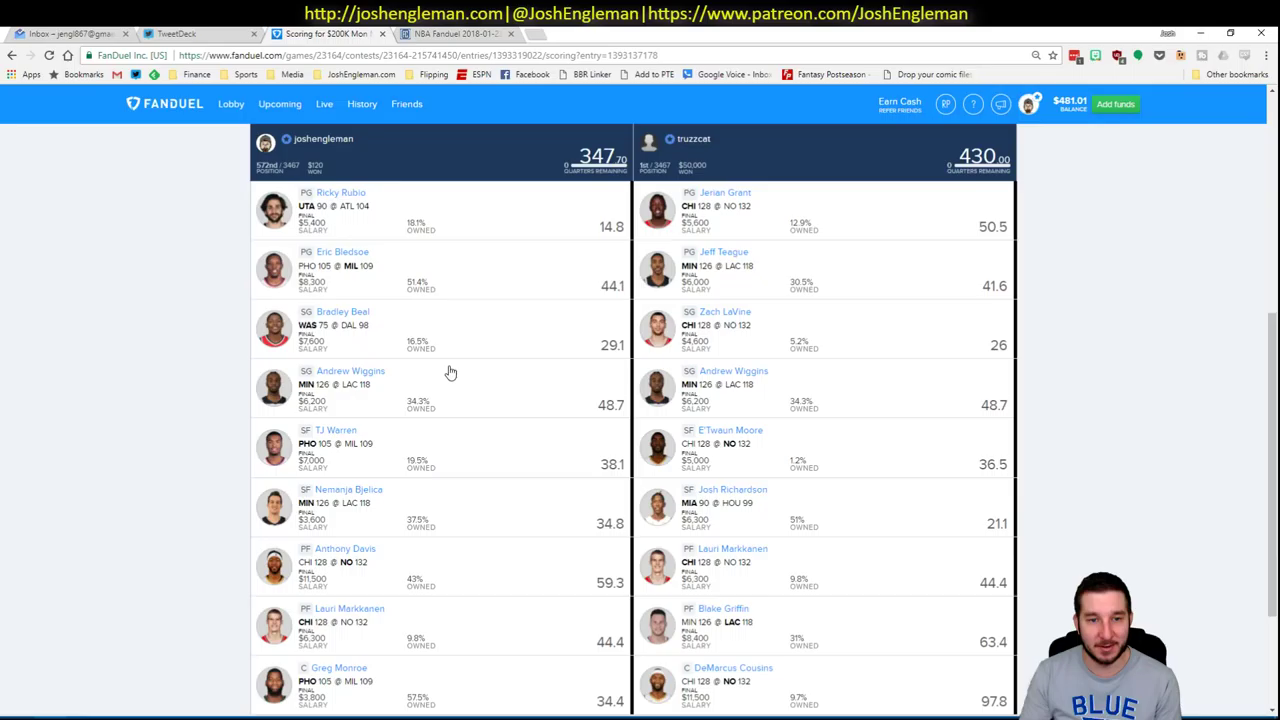
Switch to the 2018.01.23.xlsm workbook in Excel and show its YouTube sheet with the Orlando projections
mouse_move(110, 717)
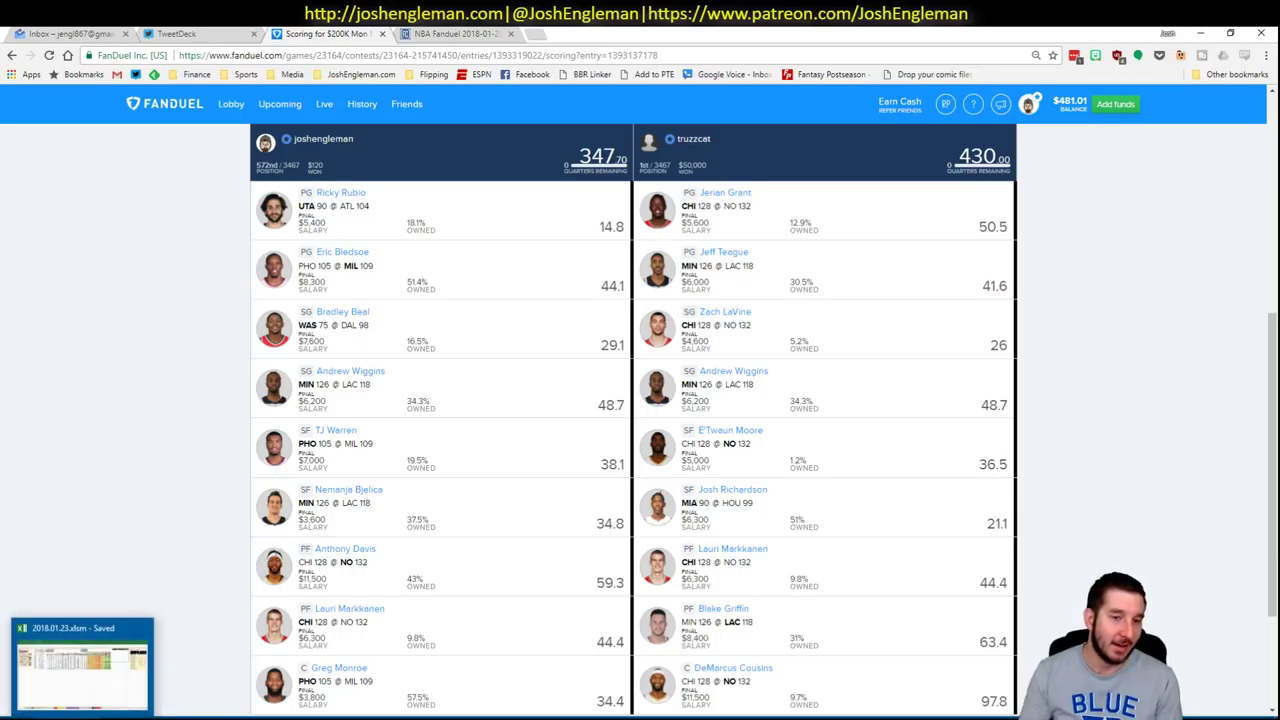
click(110, 717)
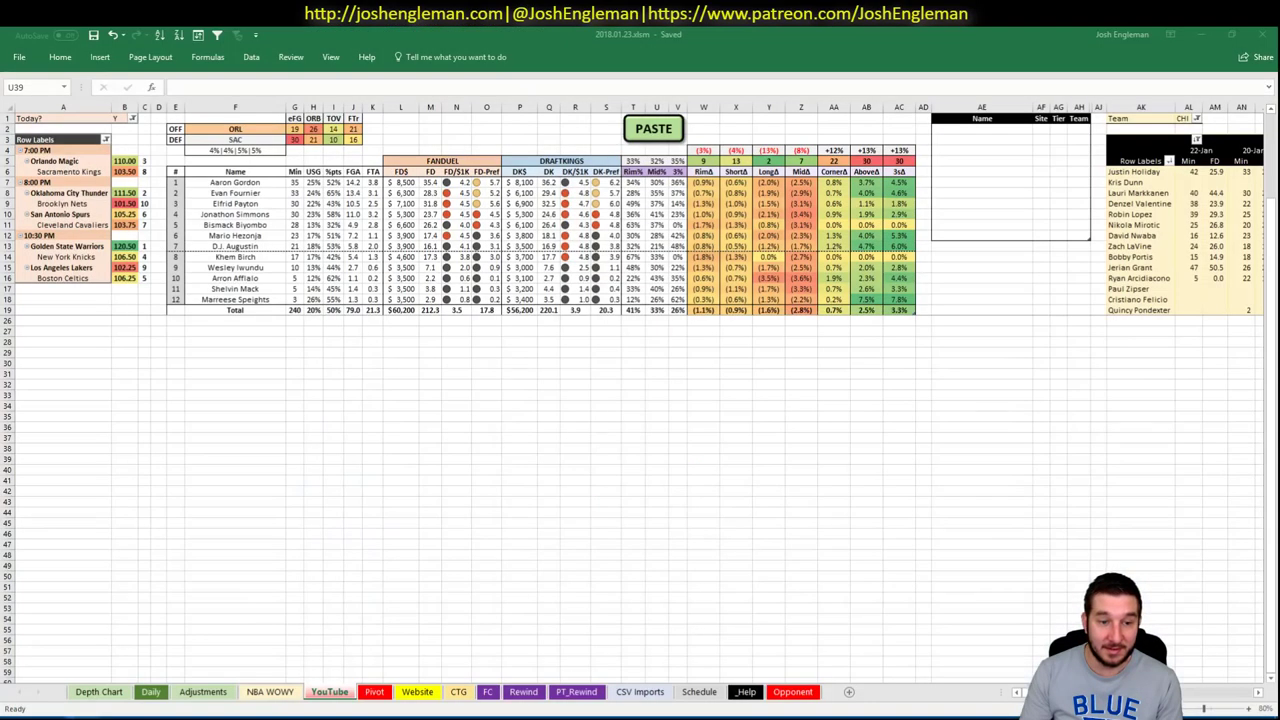
click(563, 397)
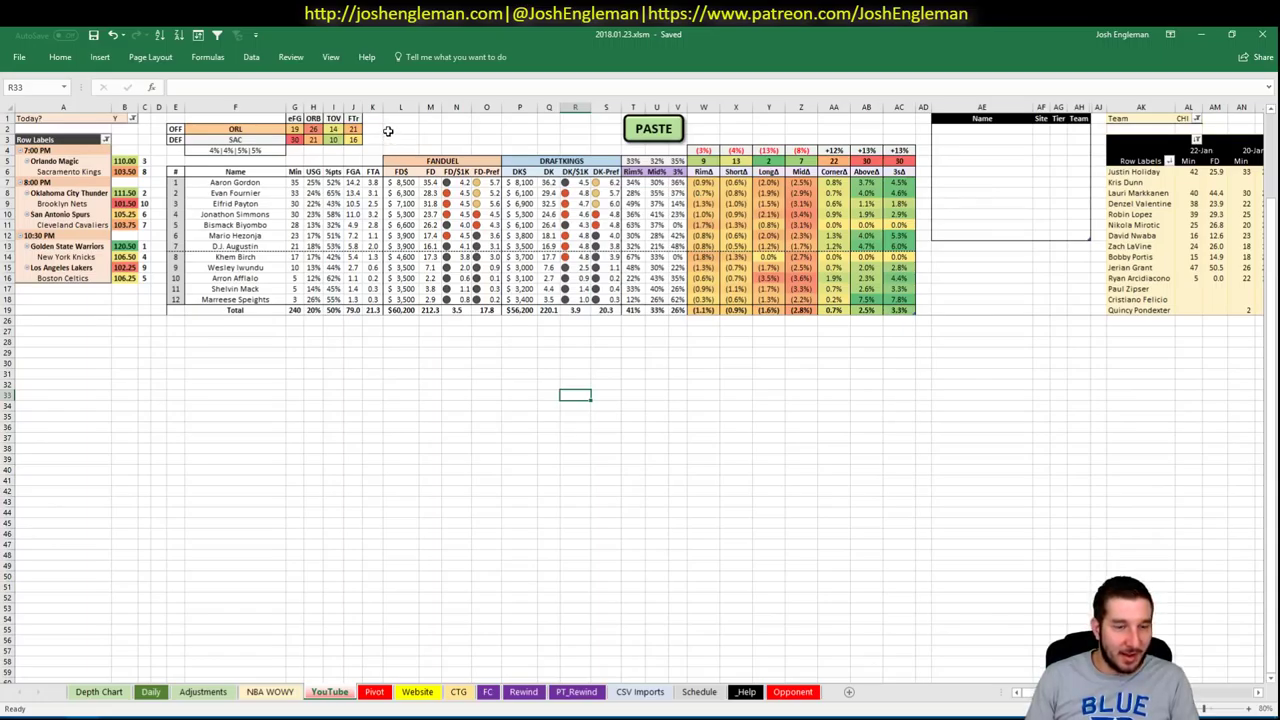
click(455, 128)
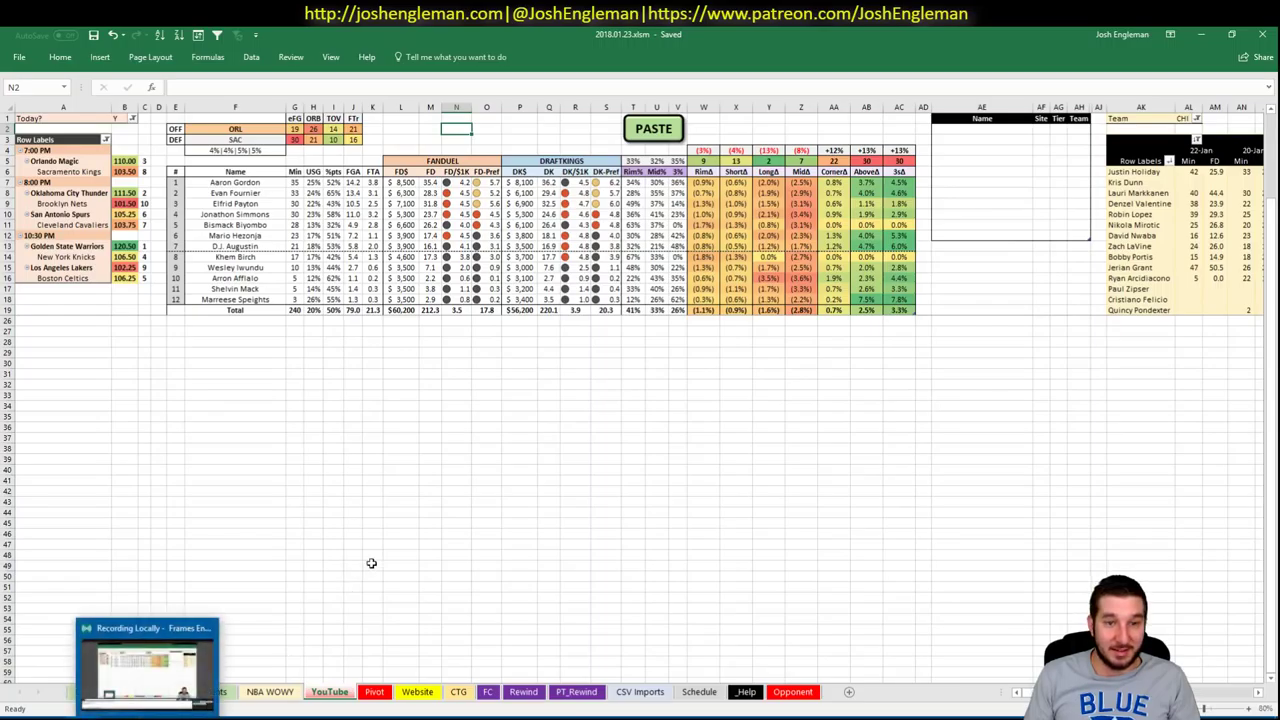
click(457, 500)
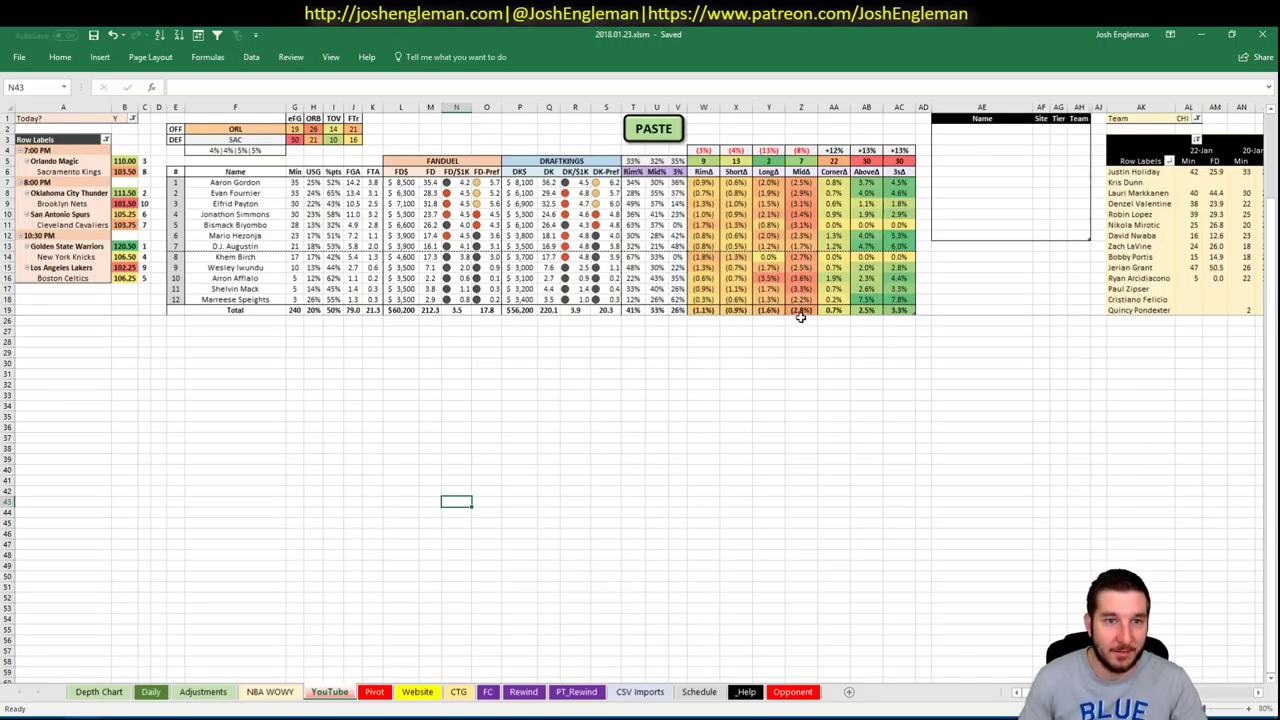
Review the player projections by team on the Pivot sheet and return to the YouTube sheet
click(373, 692)
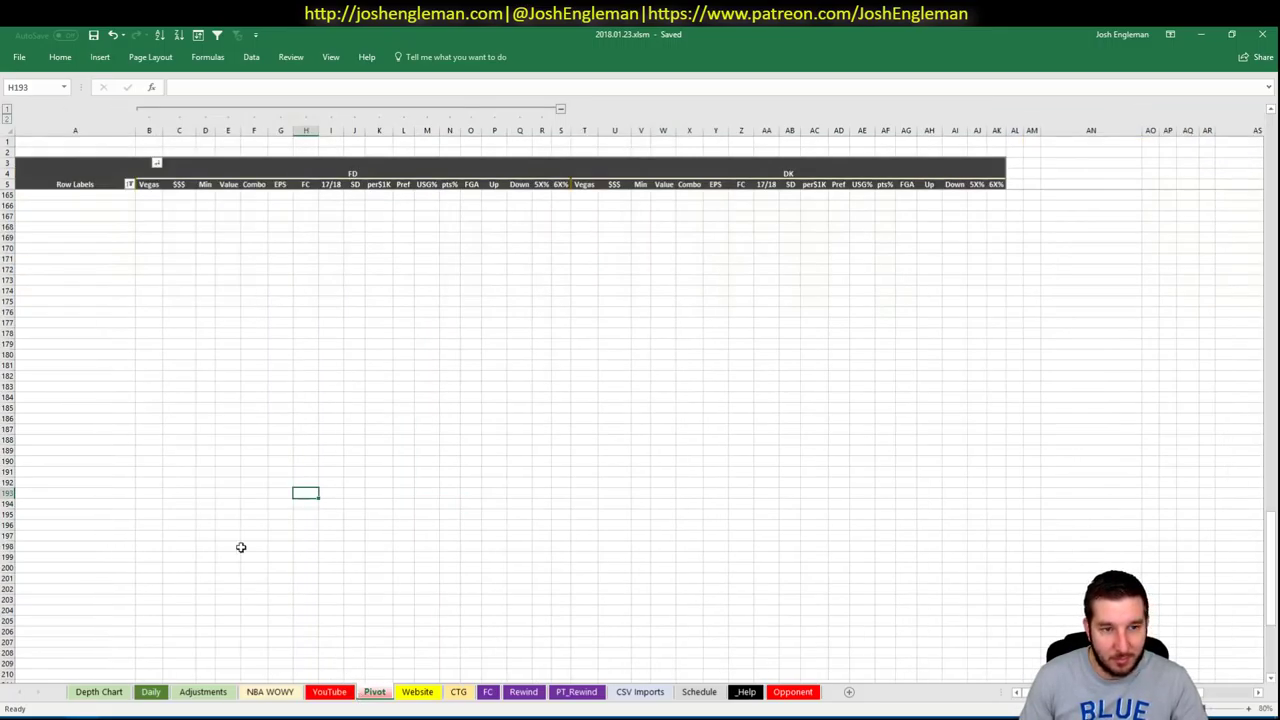
click(228, 514)
scroll(230, 512, up, 20)
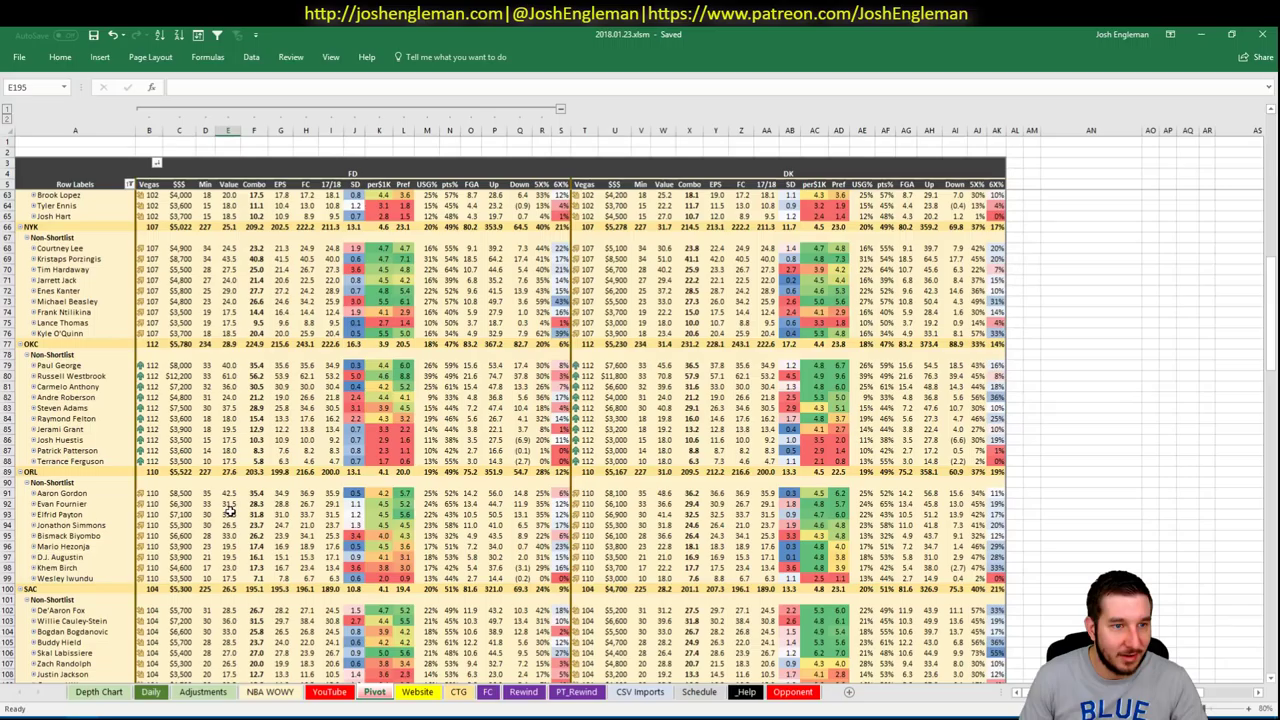
click(268, 695)
click(318, 691)
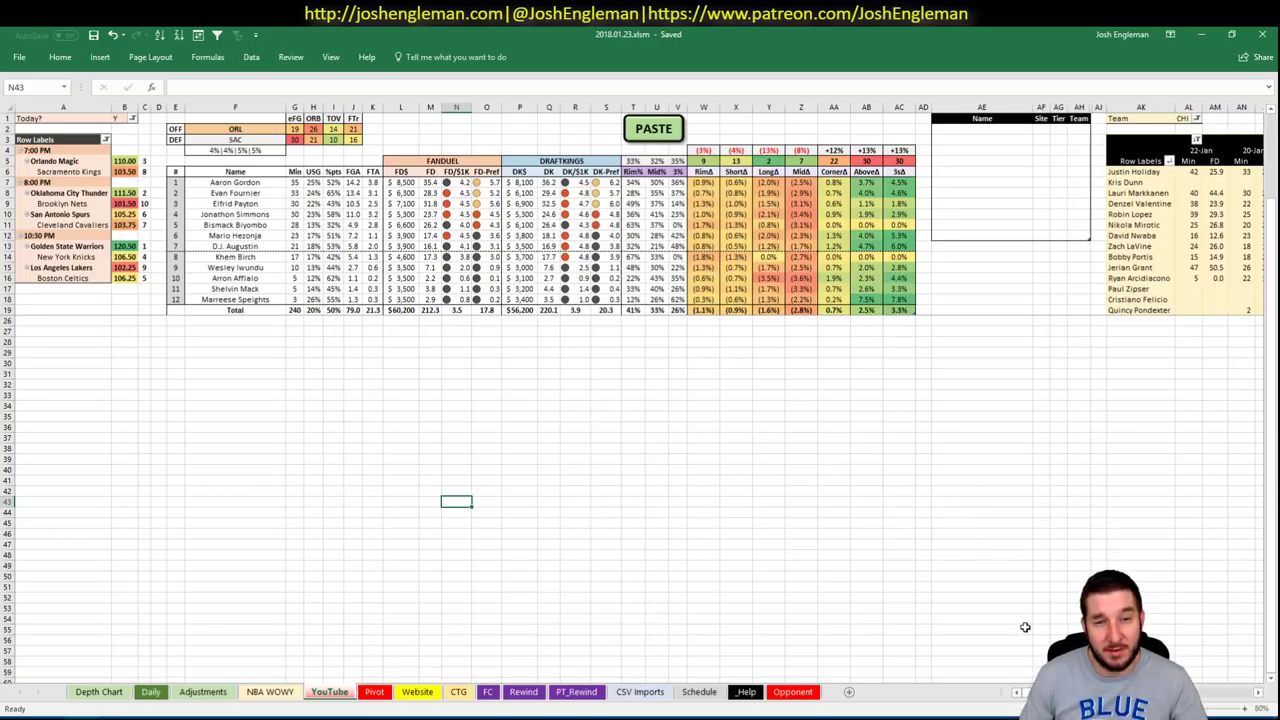
Filter the recent game log pivot table on the YouTube sheet to team ORL and review the players' minutes
scroll(640, 400, right, 5)
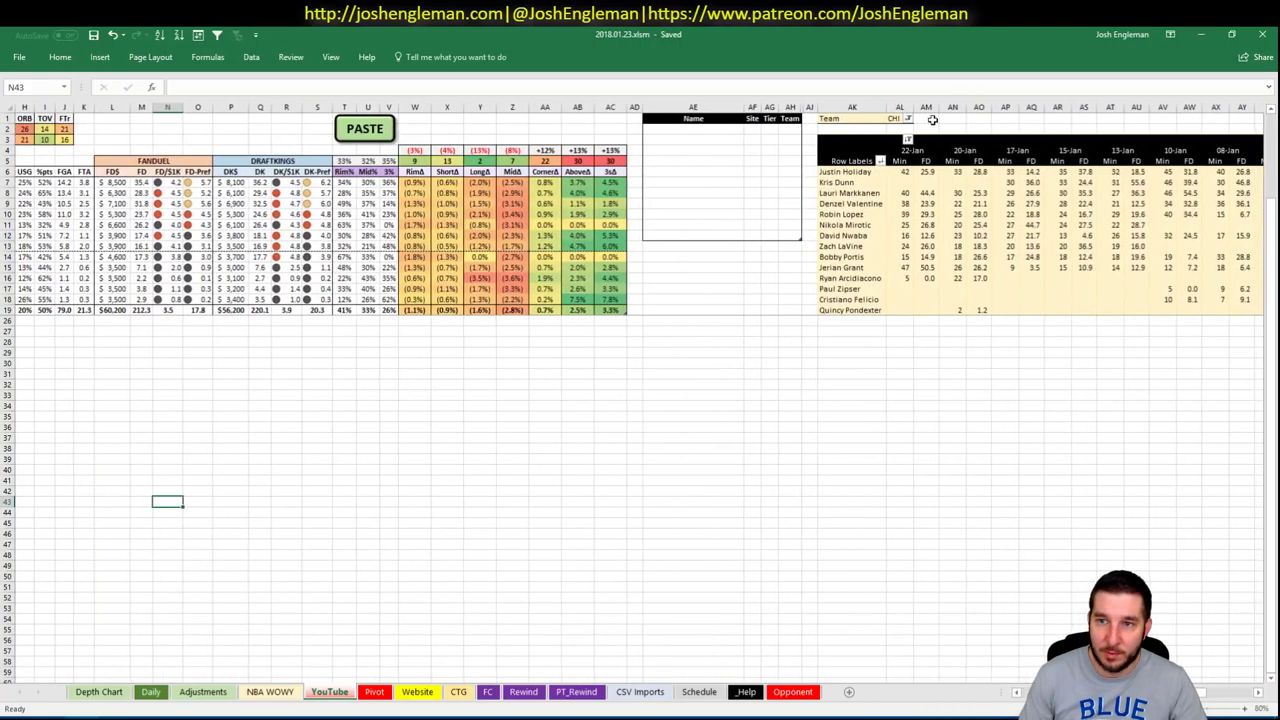
click(895, 119)
text(ORL)
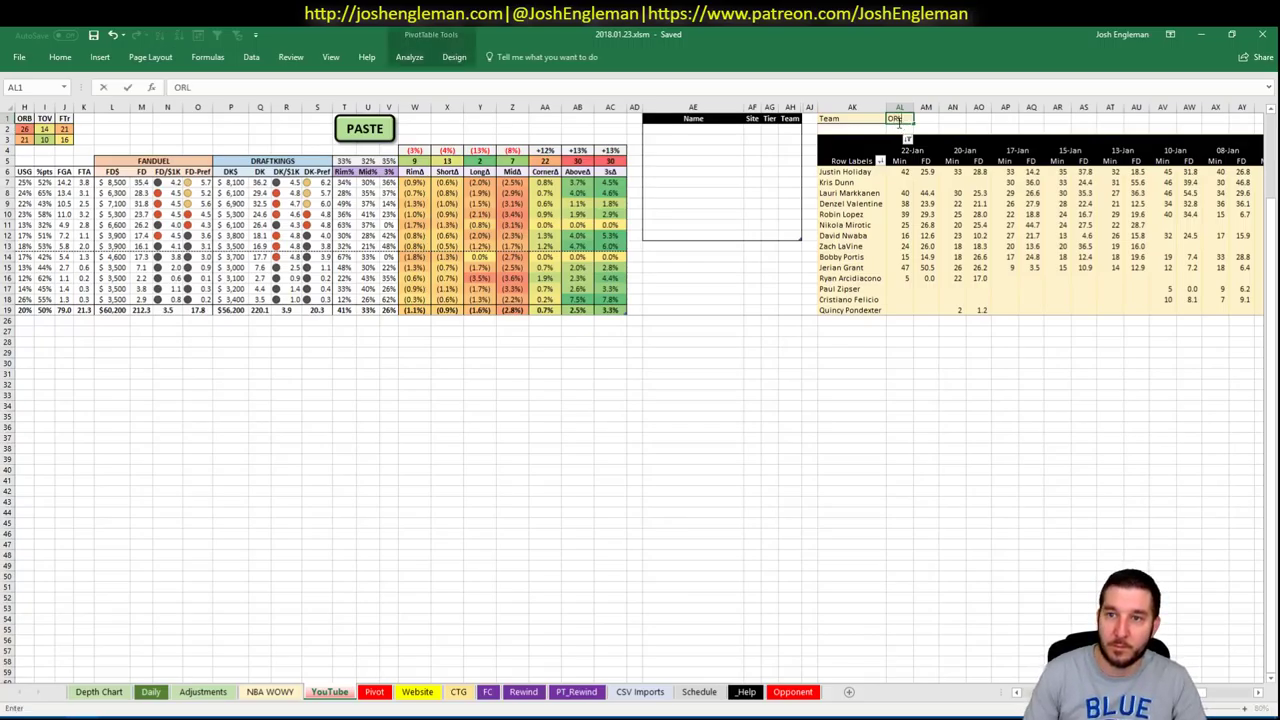
key(Return)
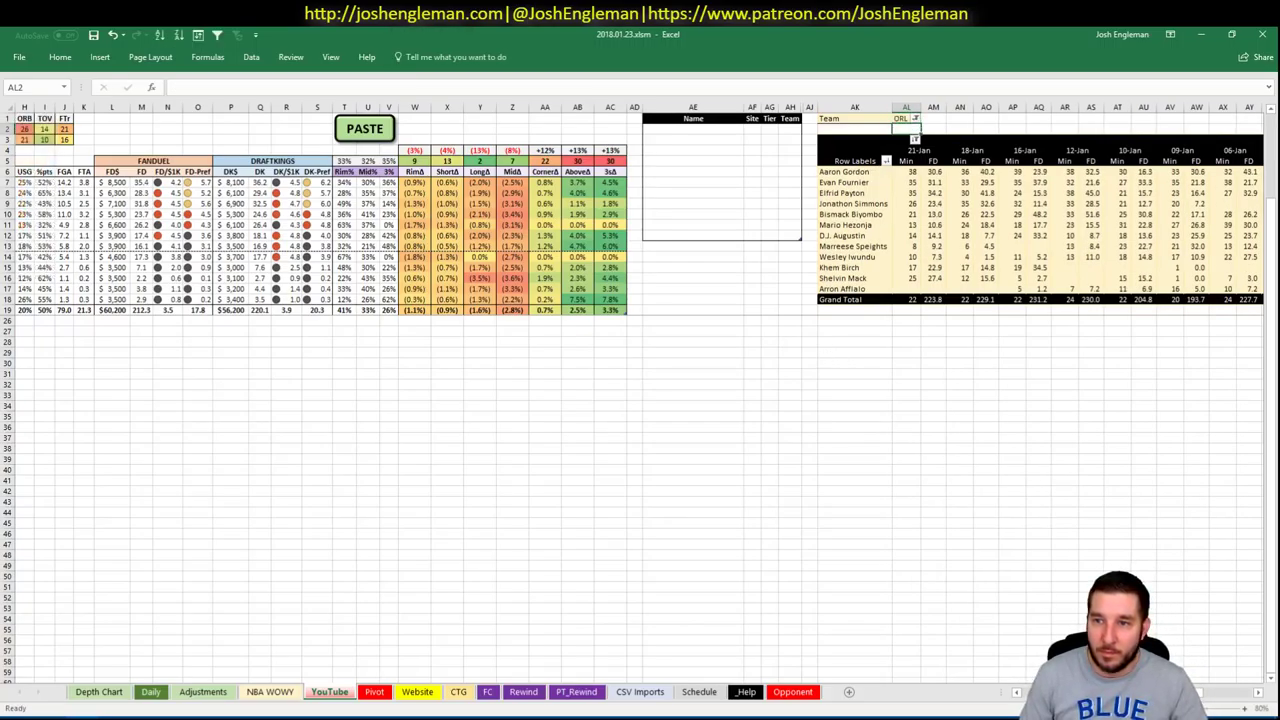
scroll(640, 400, right, 3)
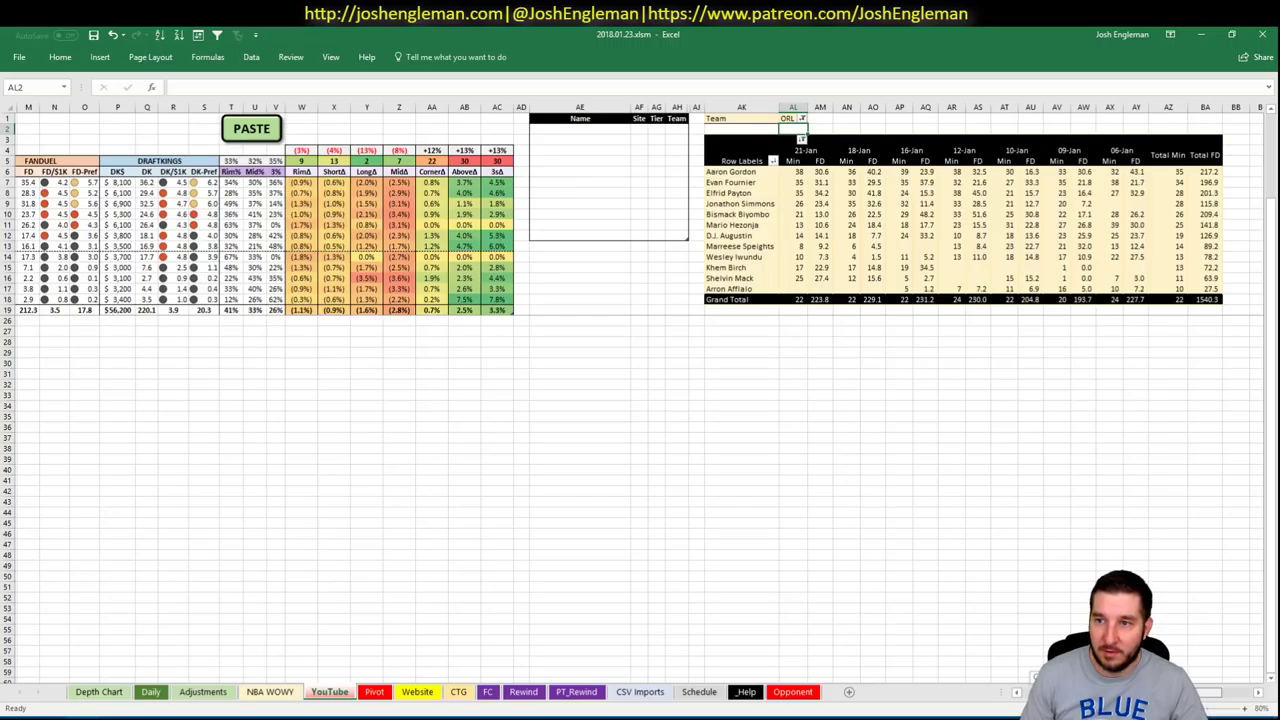
scroll(640, 400, right, 1)
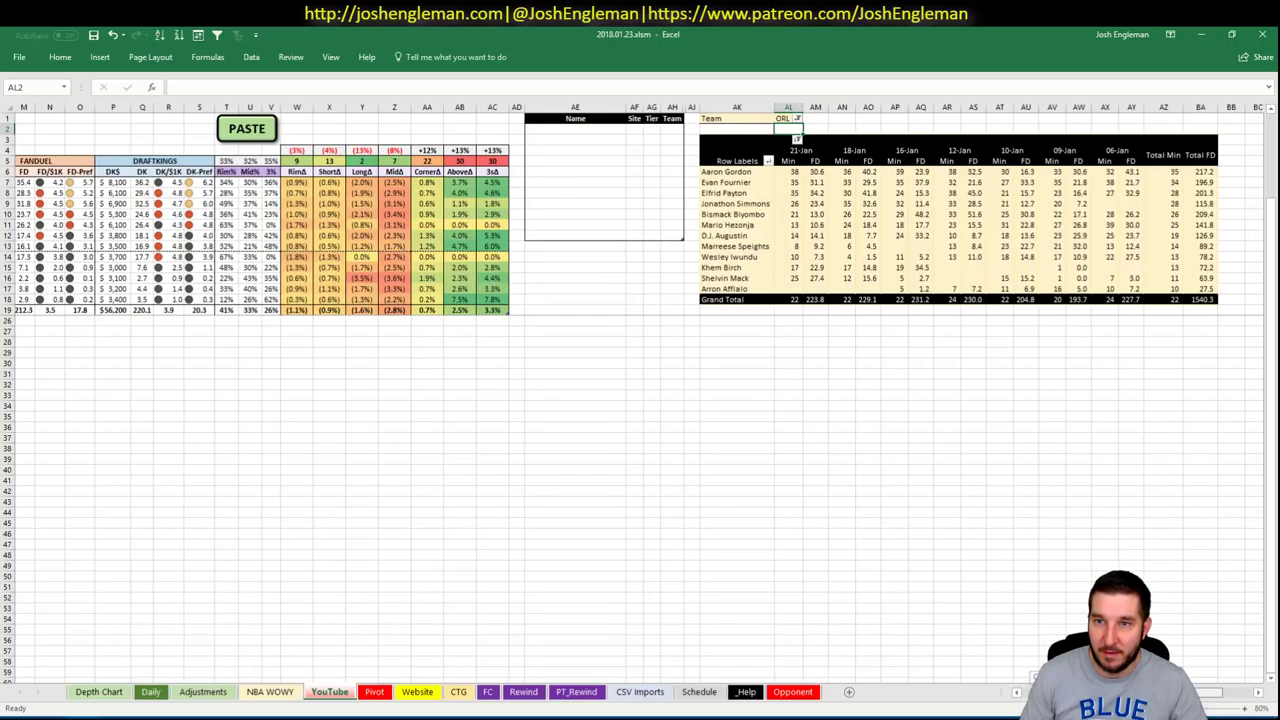
Add Aaron Gordon to the first row of the shortlist table with tier 4, leaving the site blank
drag(1200, 692, 1022, 695)
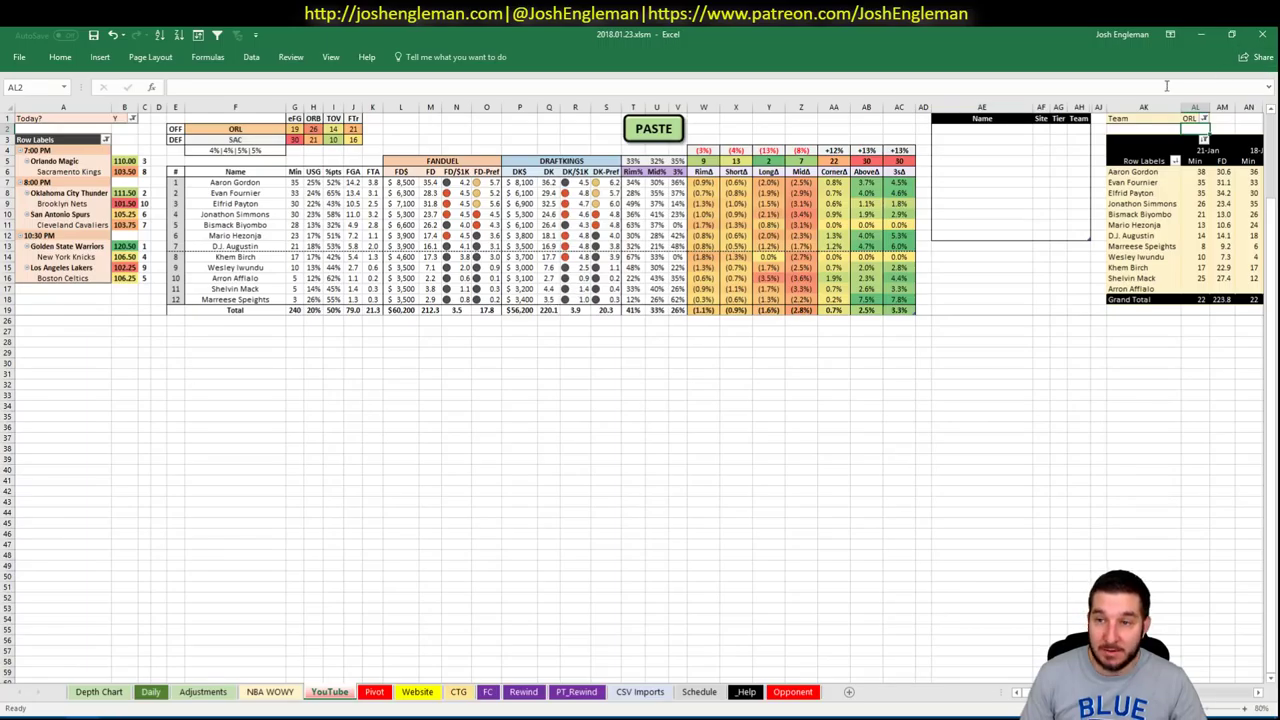
click(1012, 129)
text(Aar)
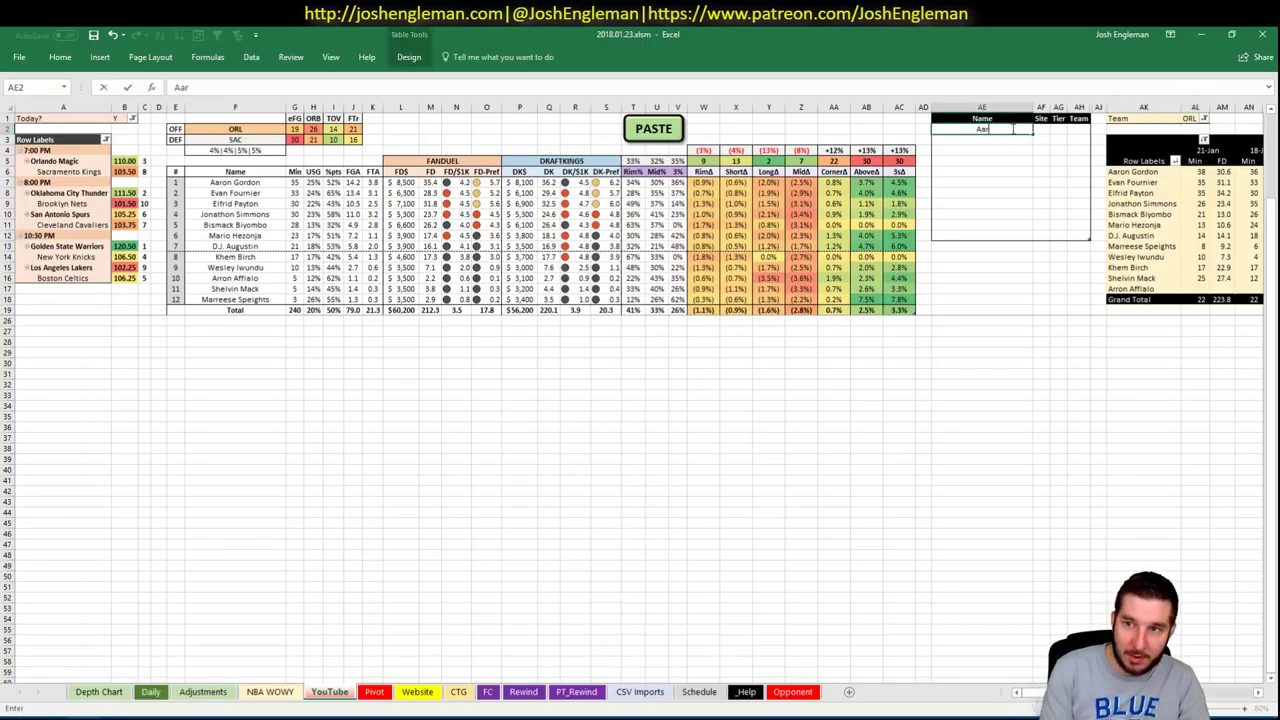
text(on Gordon)
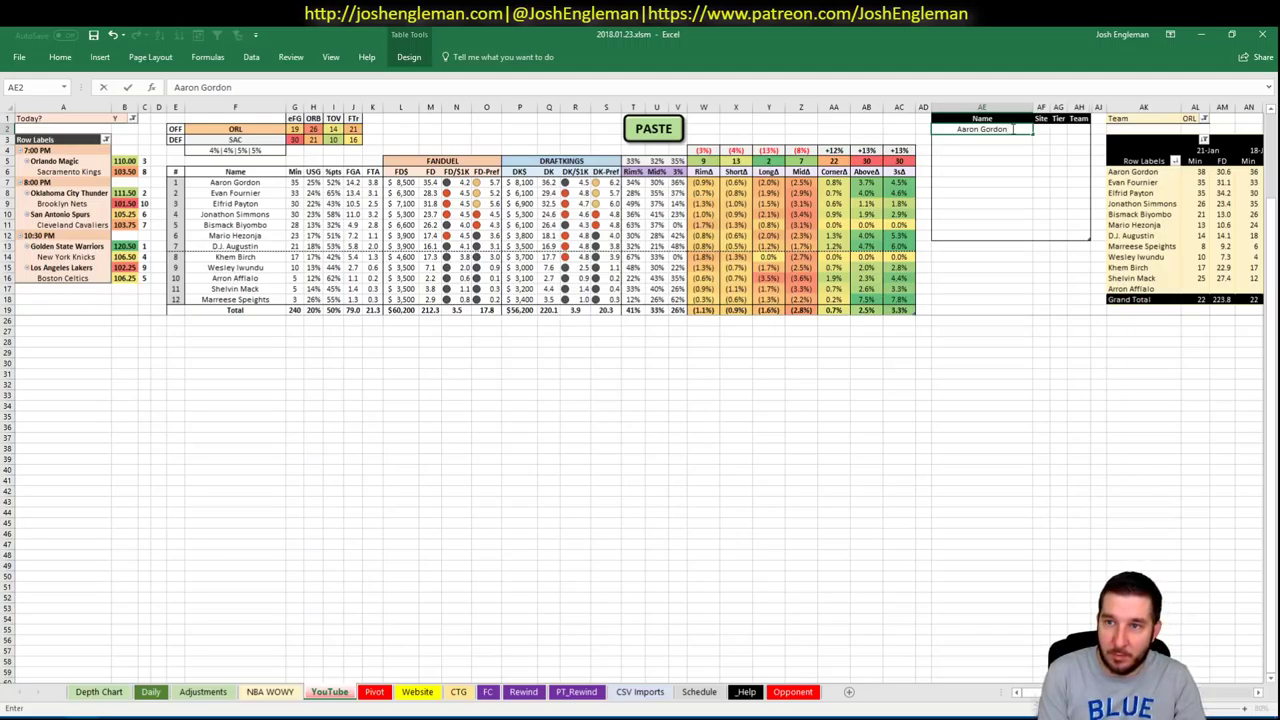
key(Tab)
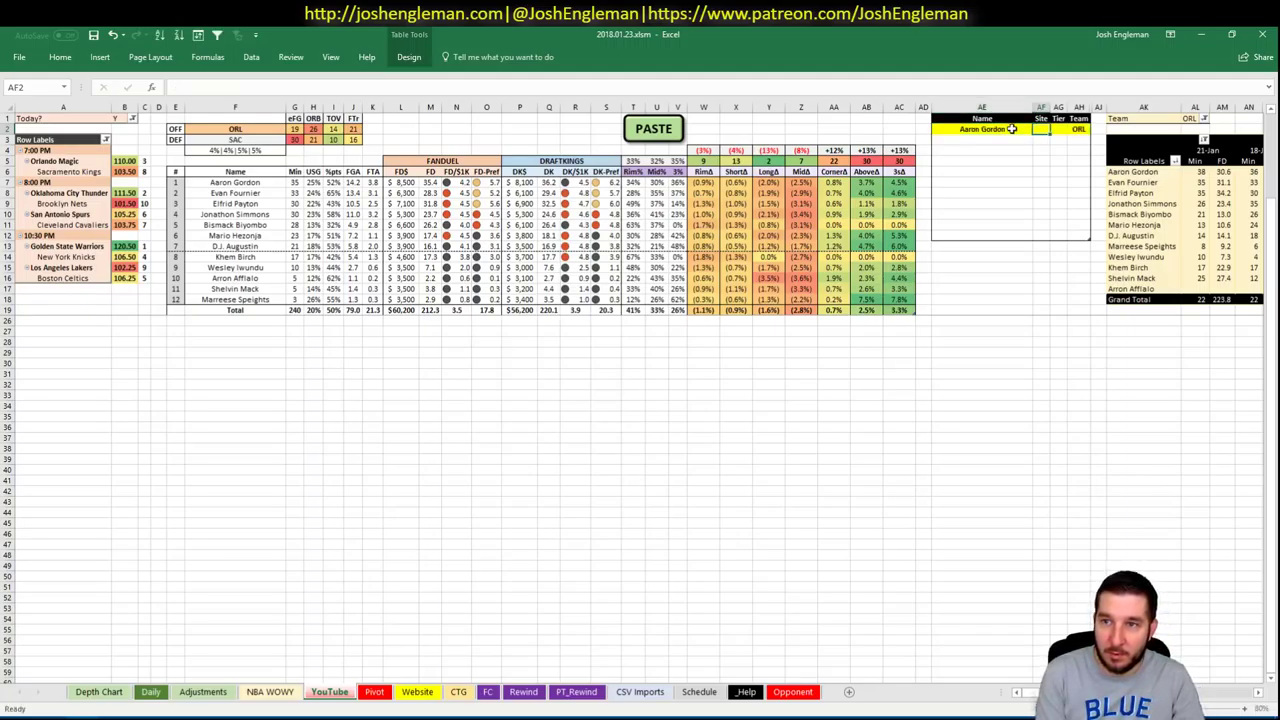
key(Tab)
text(4)
key(Return)
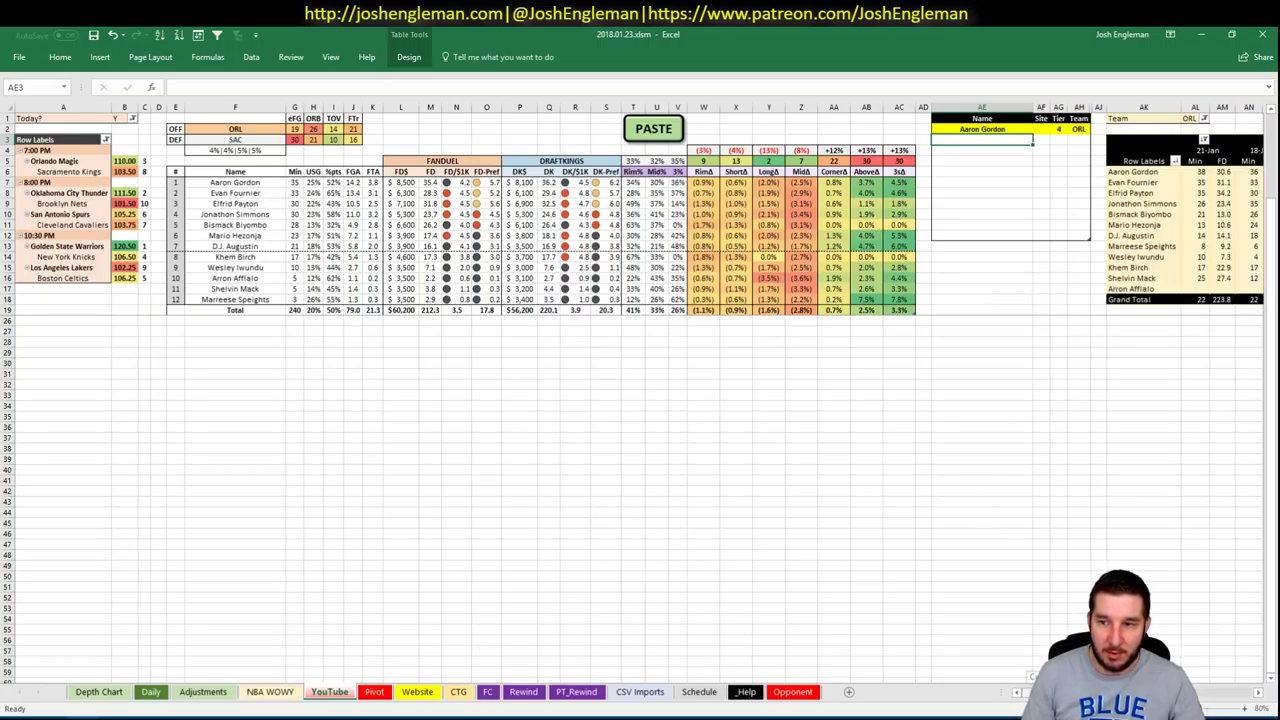
Check the Orlando game log and add Evan Fournier to the second shortlist row with tier 3
scroll(640, 400, right, 4)
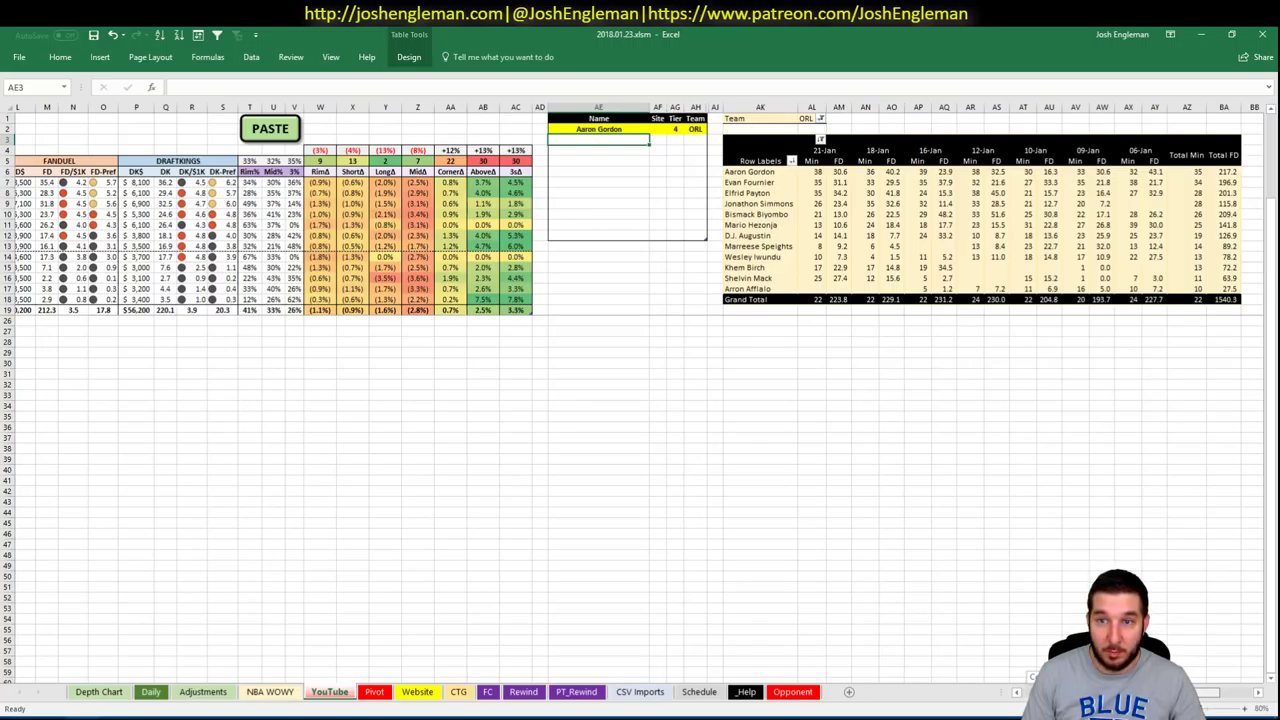
scroll(640, 400, left, 1)
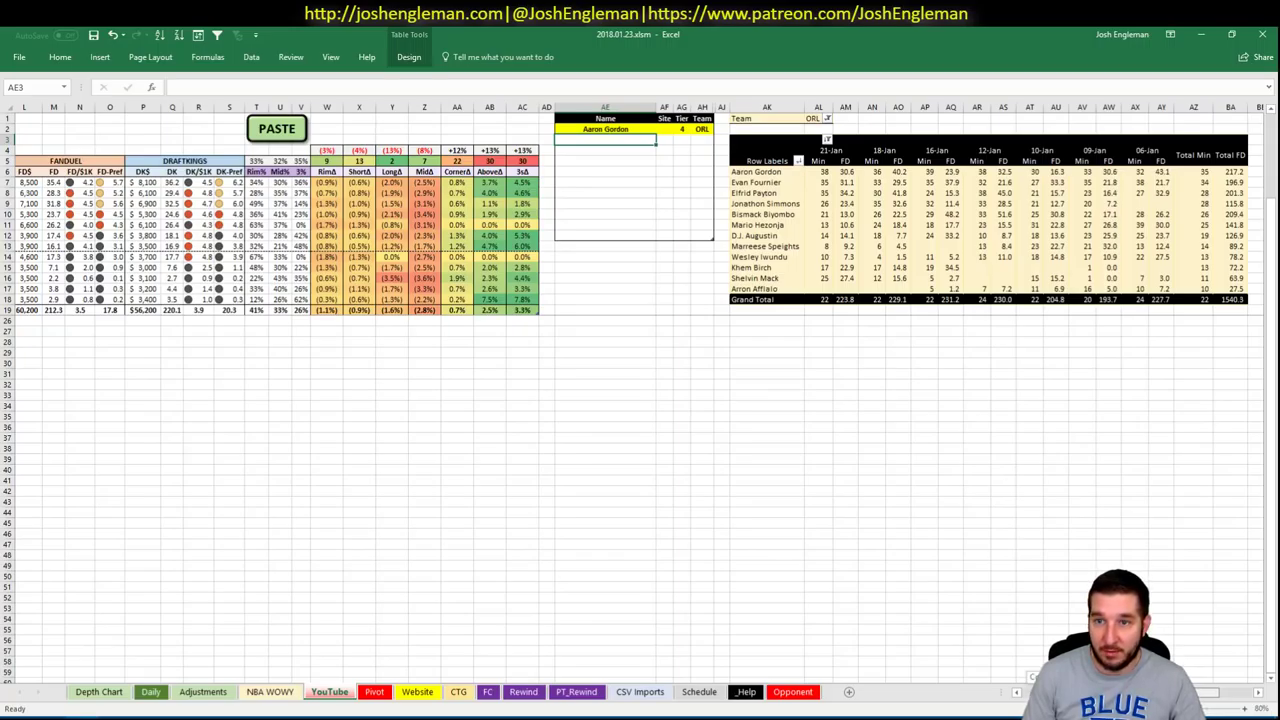
scroll(612, 517, left, 4)
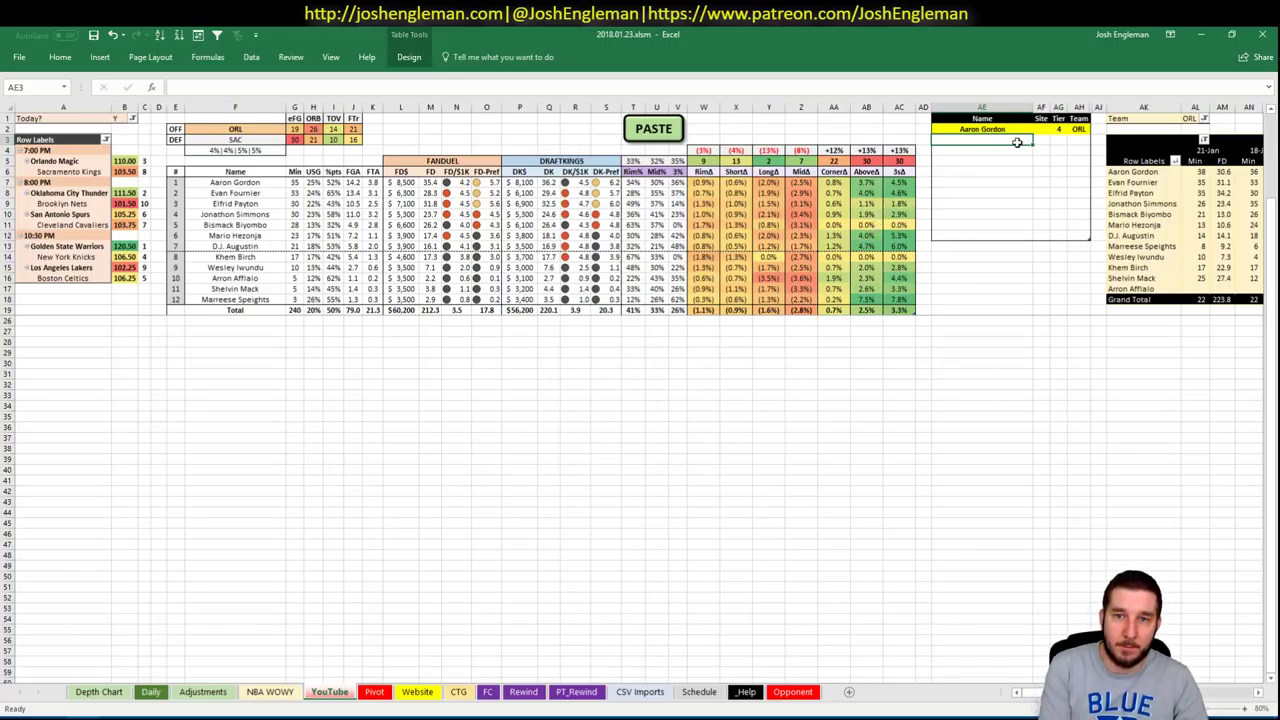
text(Evan Fournier)
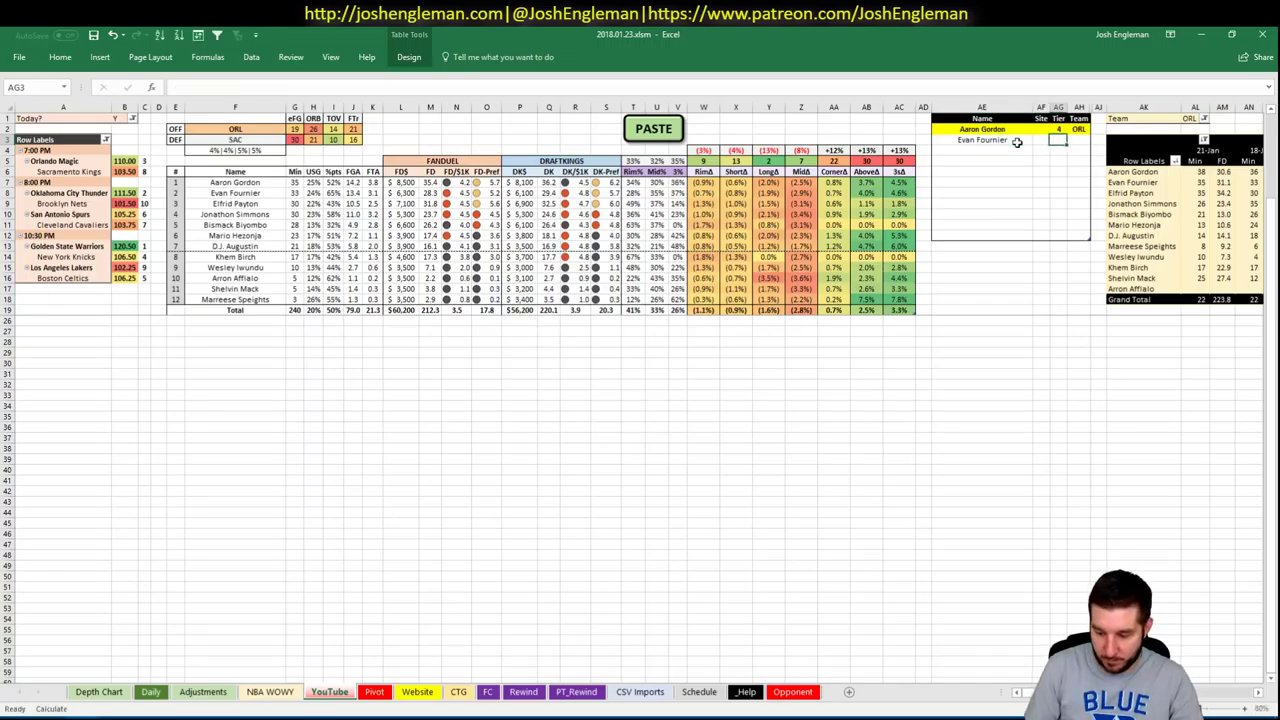
key(Return)
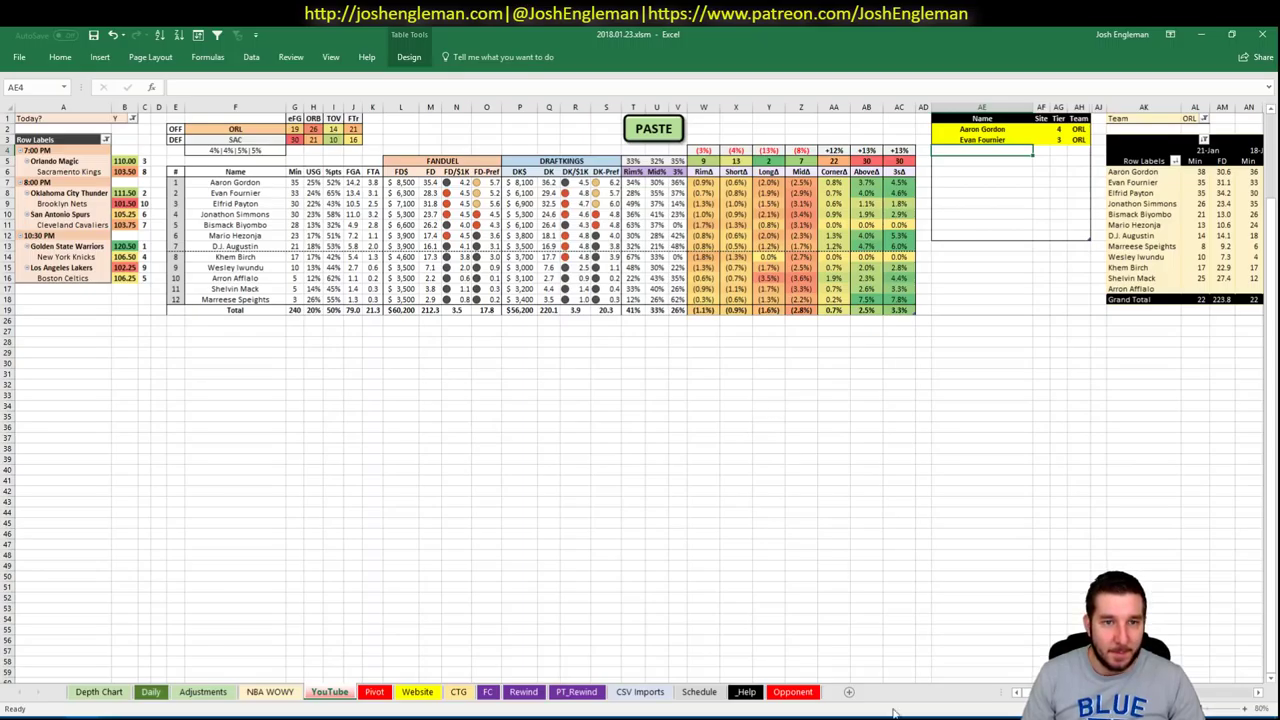
Check the Orlando game log and add Elfrid Payton to the third shortlist row with tier 3
drag(1035, 692, 1054, 692)
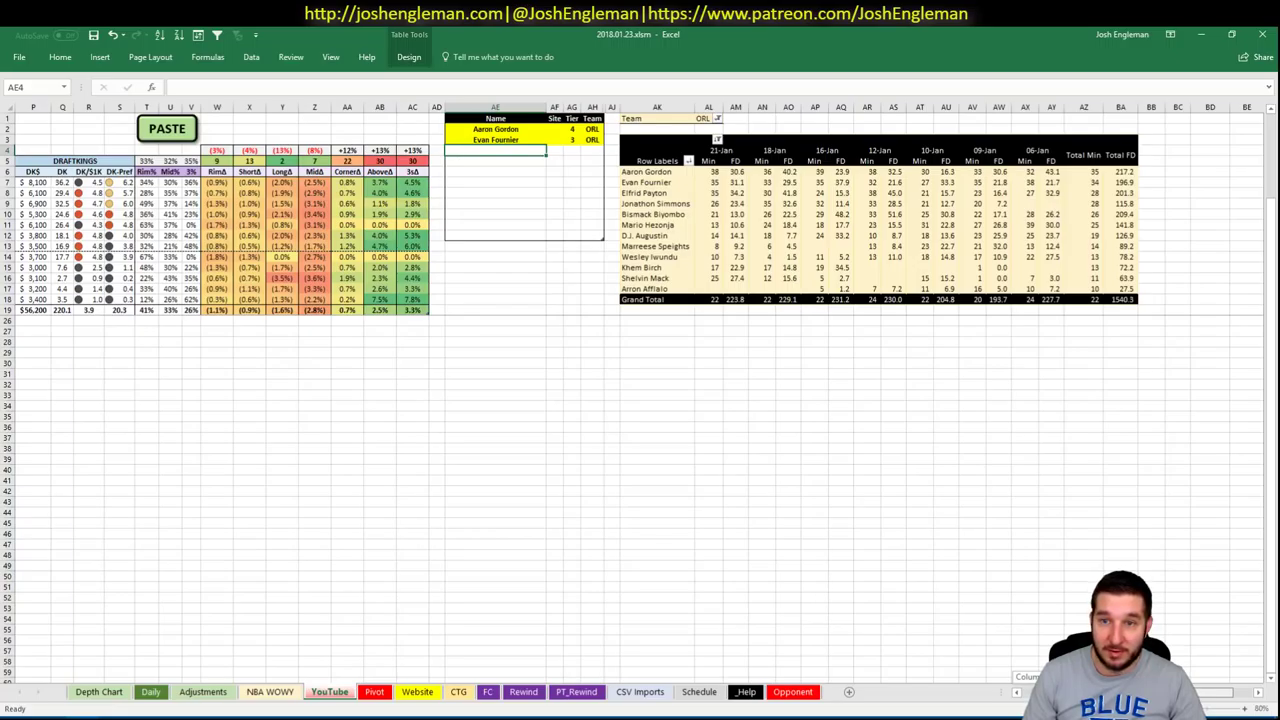
drag(1054, 692, 1004, 686)
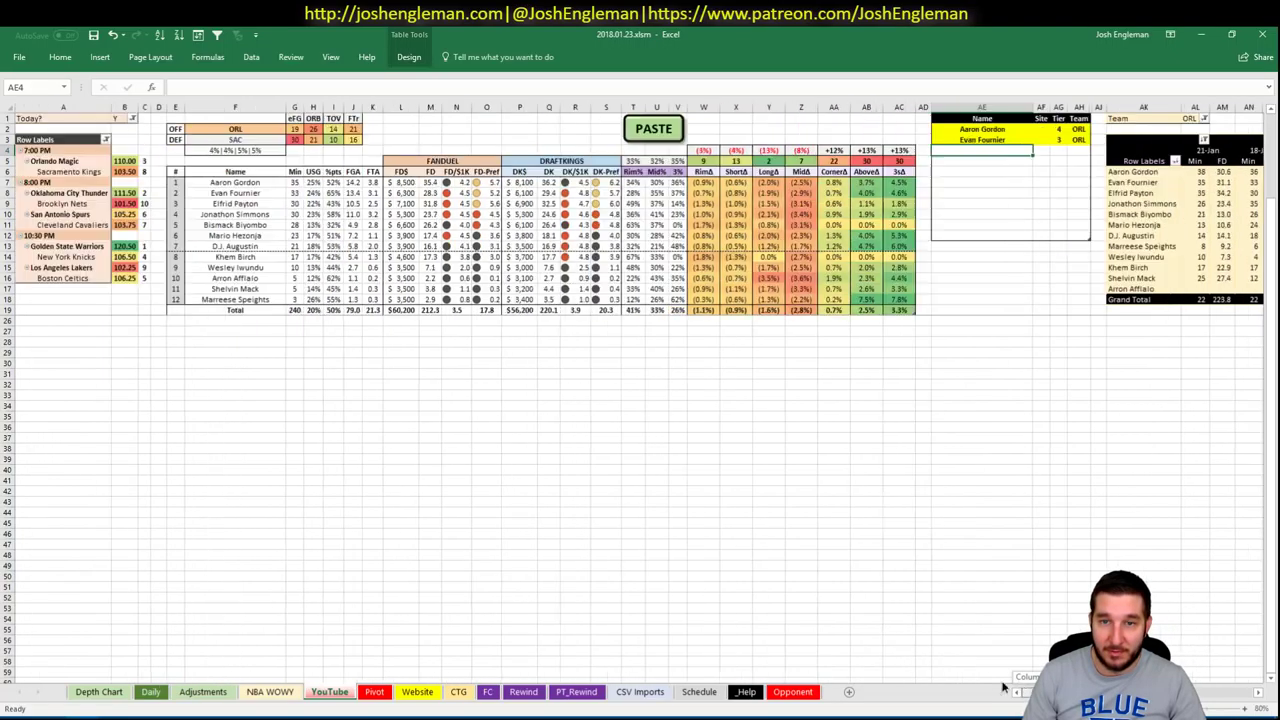
text(Elfrid Pay)
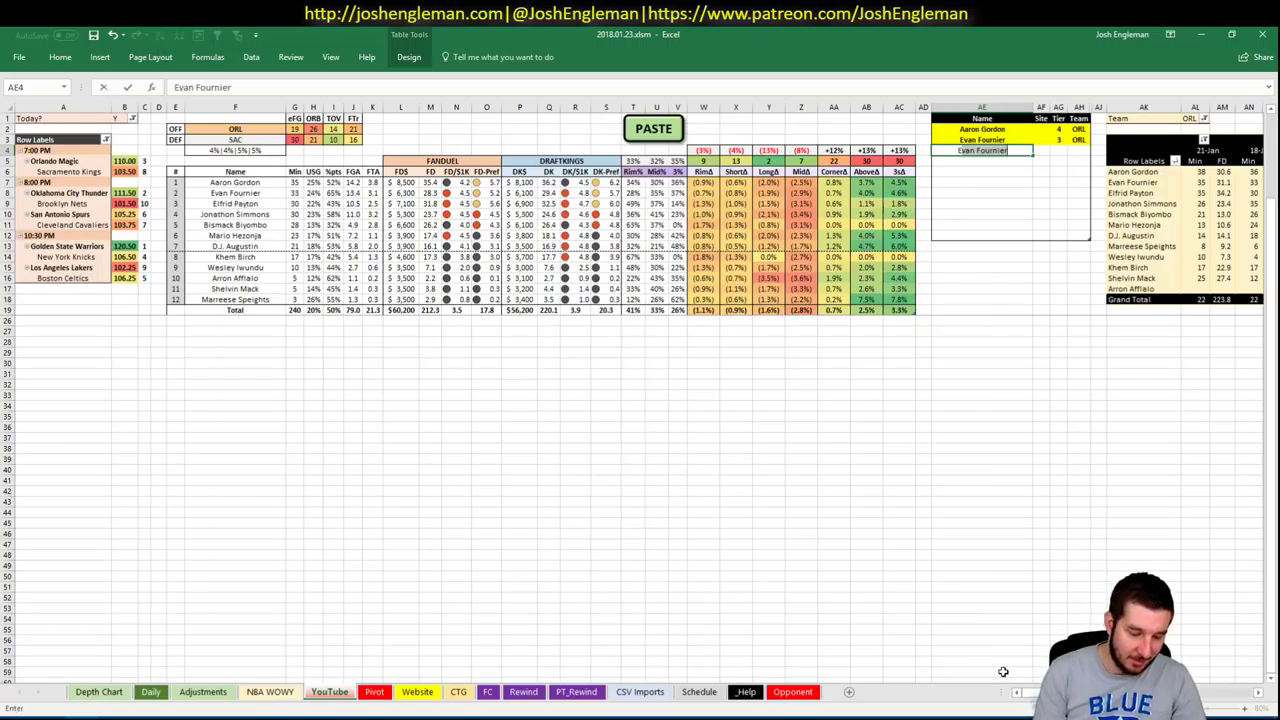
text(ton)
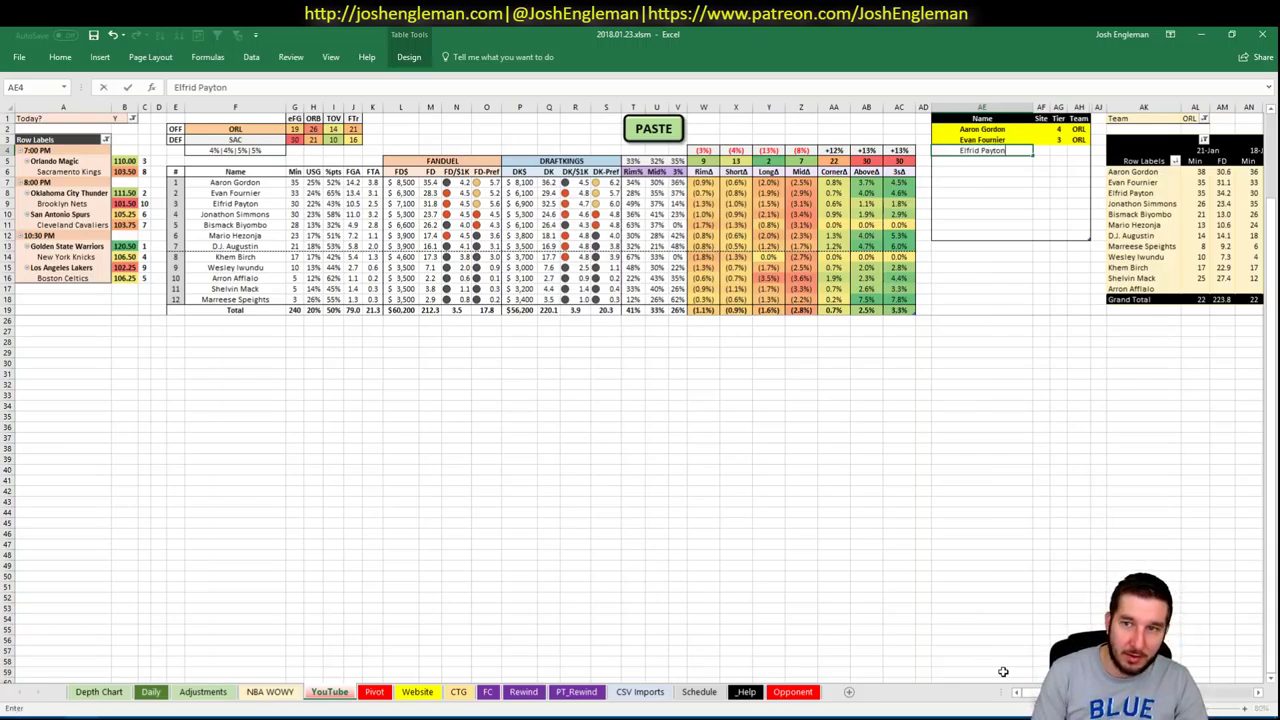
key(Return)
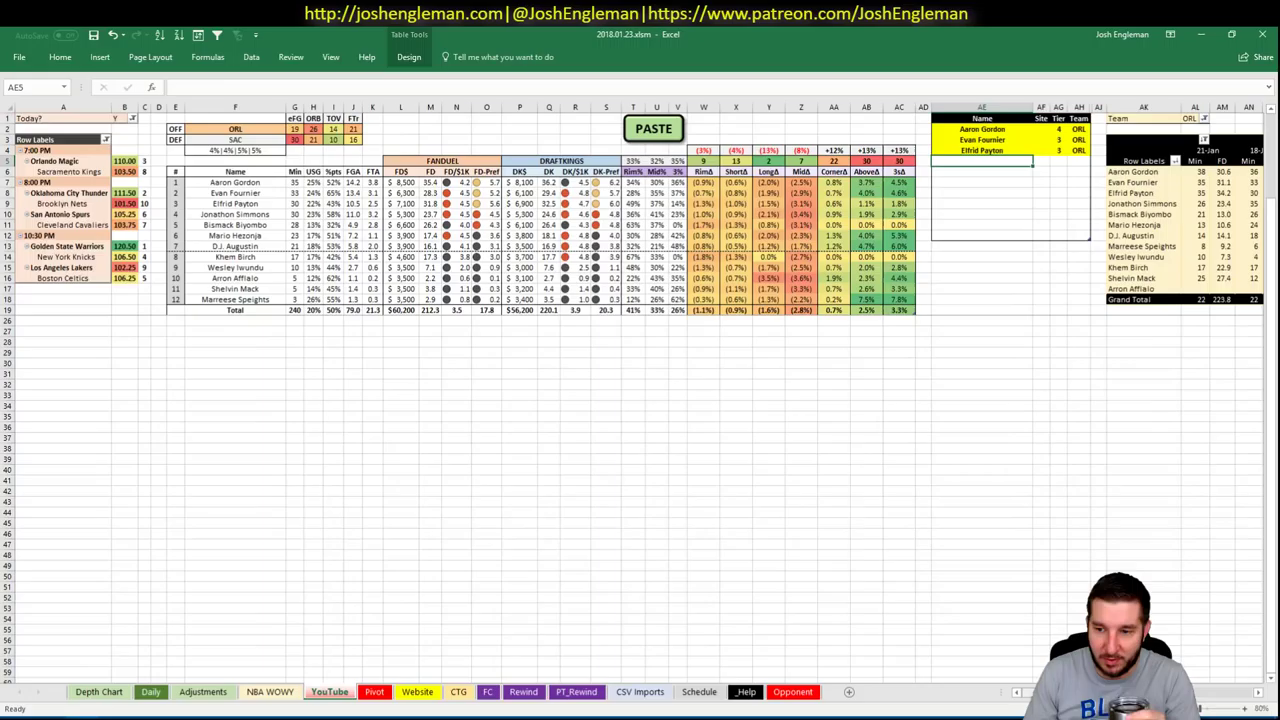
Review Orlando's recent minutes and add Jonathon Simmons to the fourth shortlist row with tier 3, leaving the site blank
scroll(952, 638, right, 3)
scroll(638, 392, right, 3)
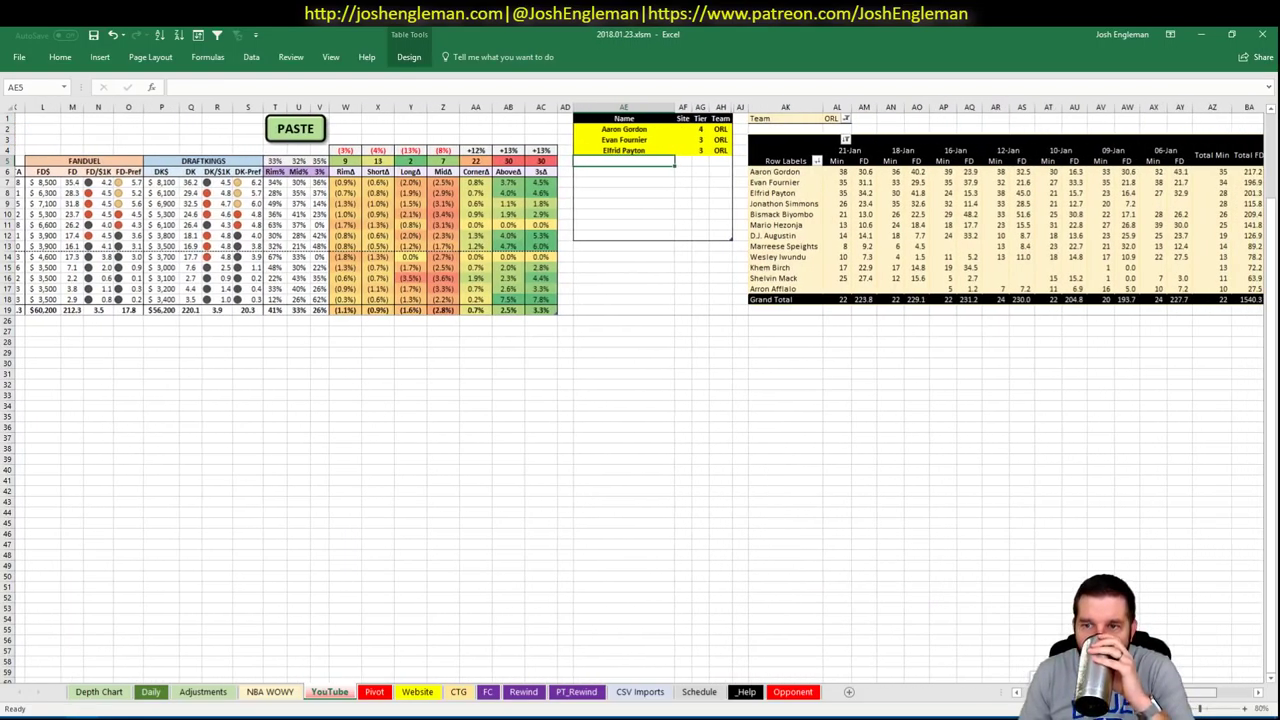
scroll(640, 392, left, 9)
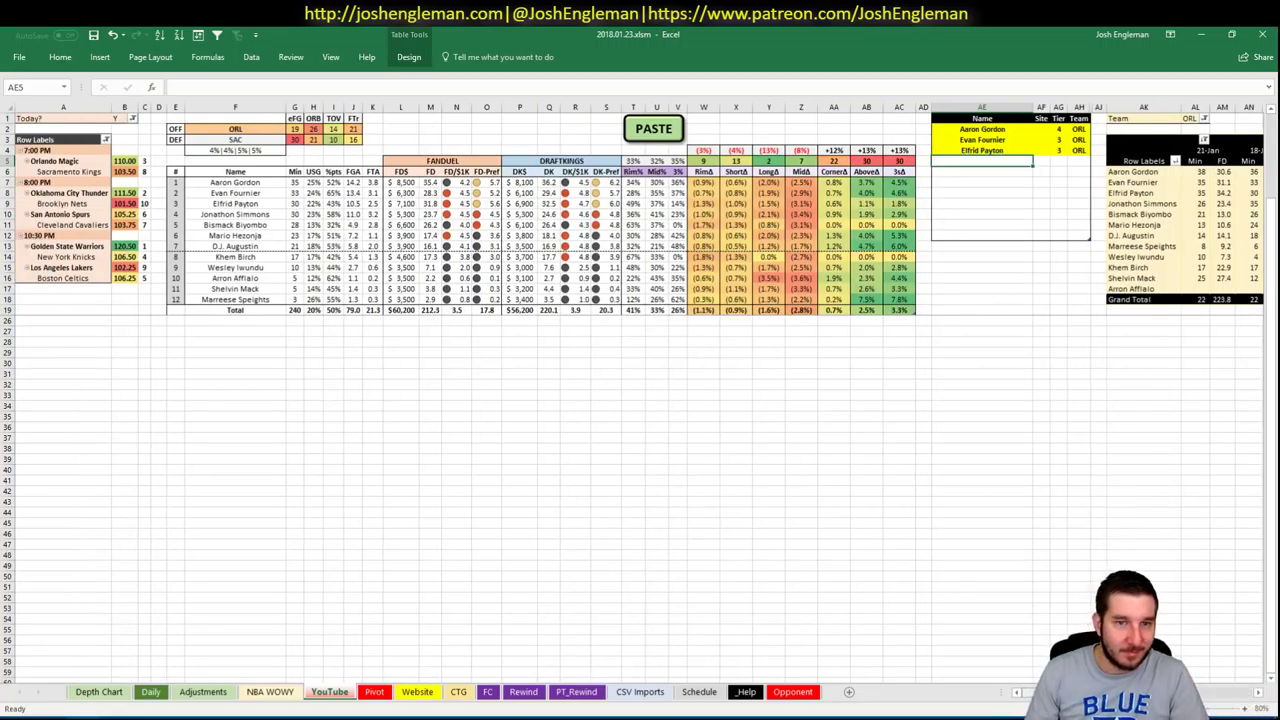
text(Jonat)
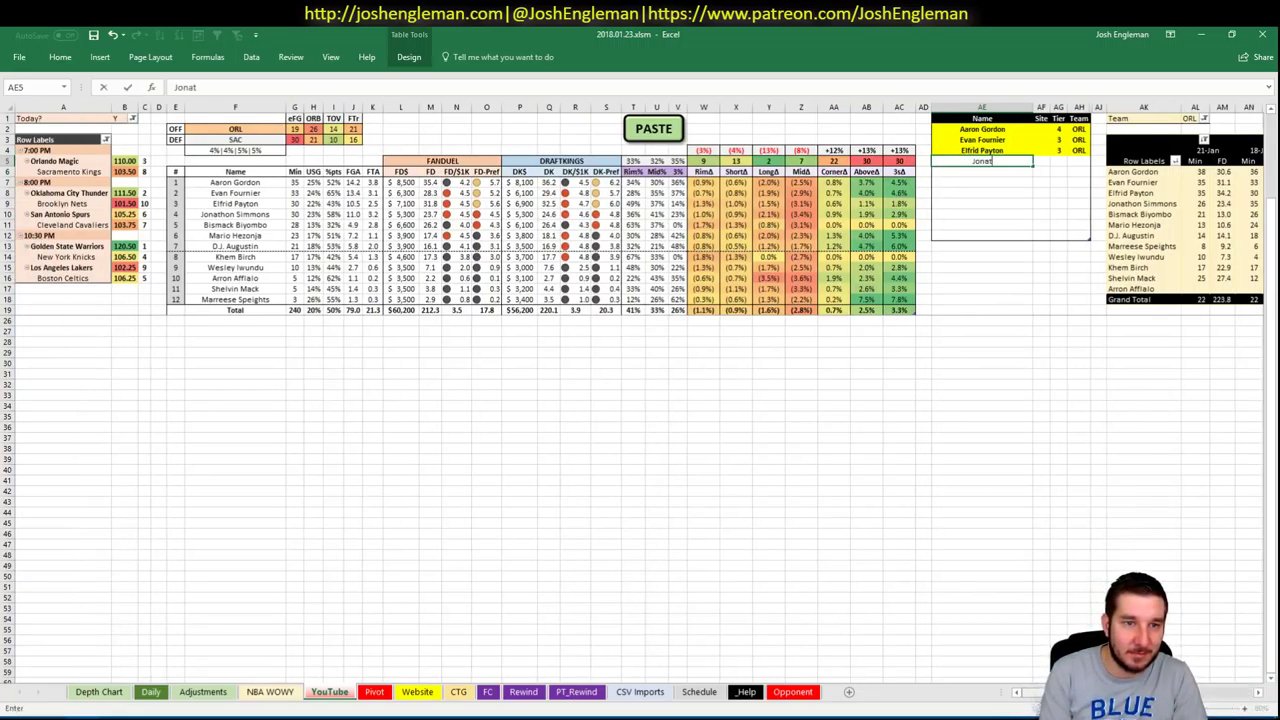
text(hon Simmons)
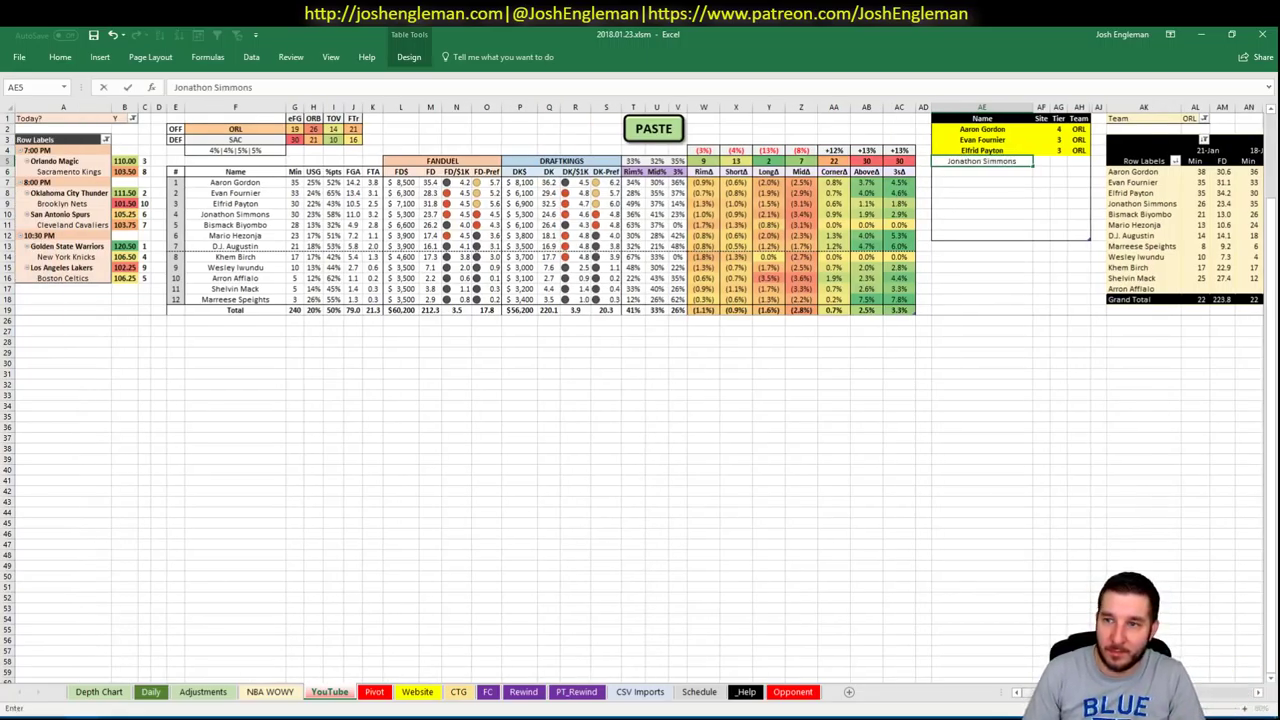
key(Tab)
key(Tab)
text(3)
key(Return)
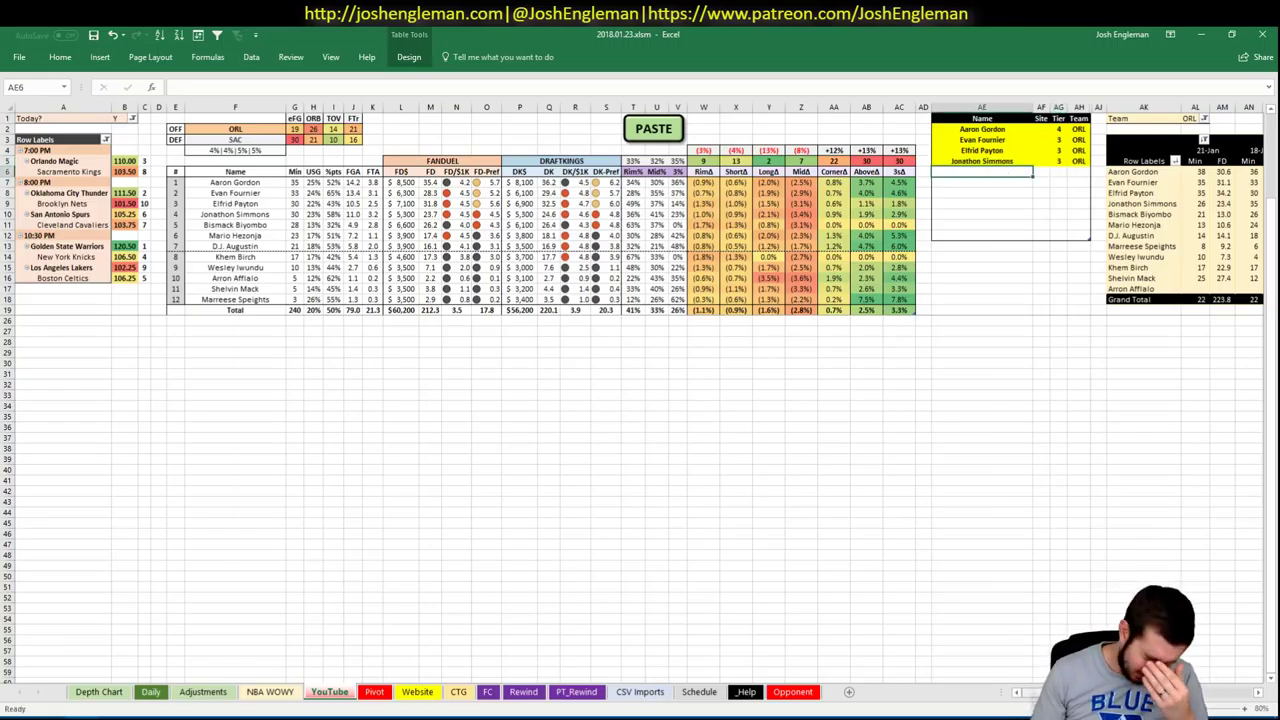
Check the rest of the Orlando game log and set the offensive team of the projection table to SAC
scroll(640, 390, right, 5)
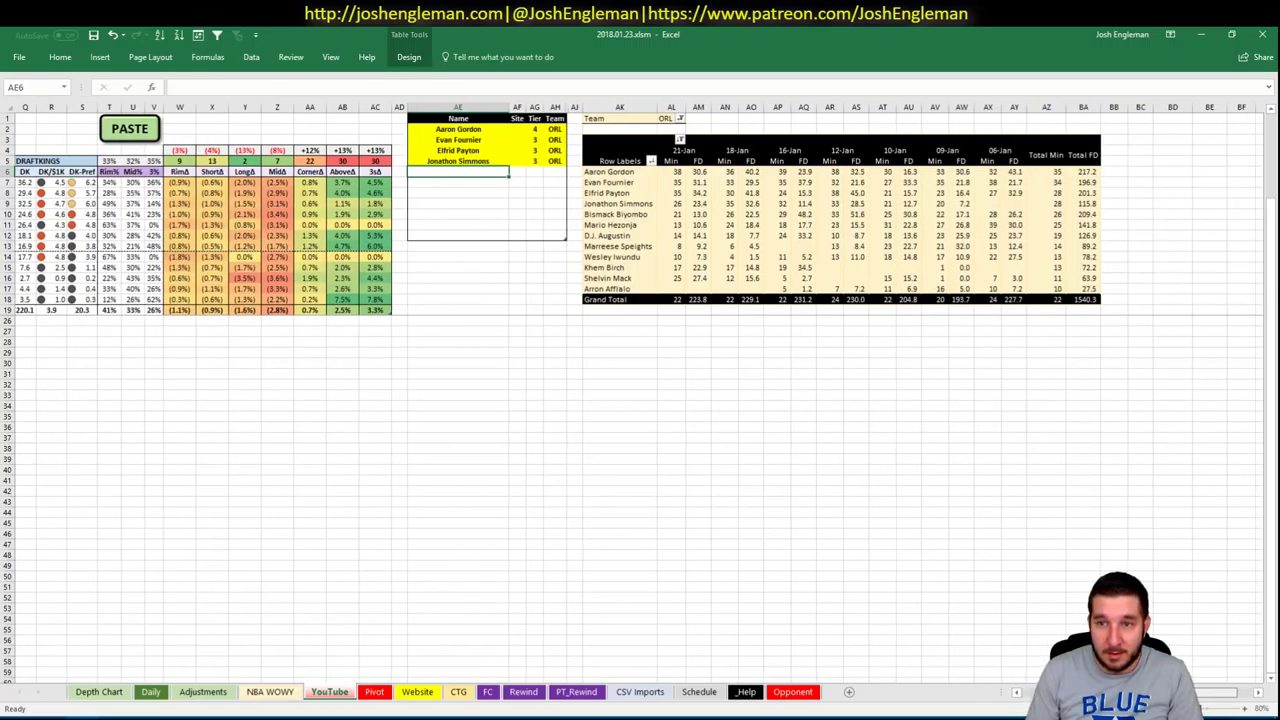
scroll(640, 390, left, 5)
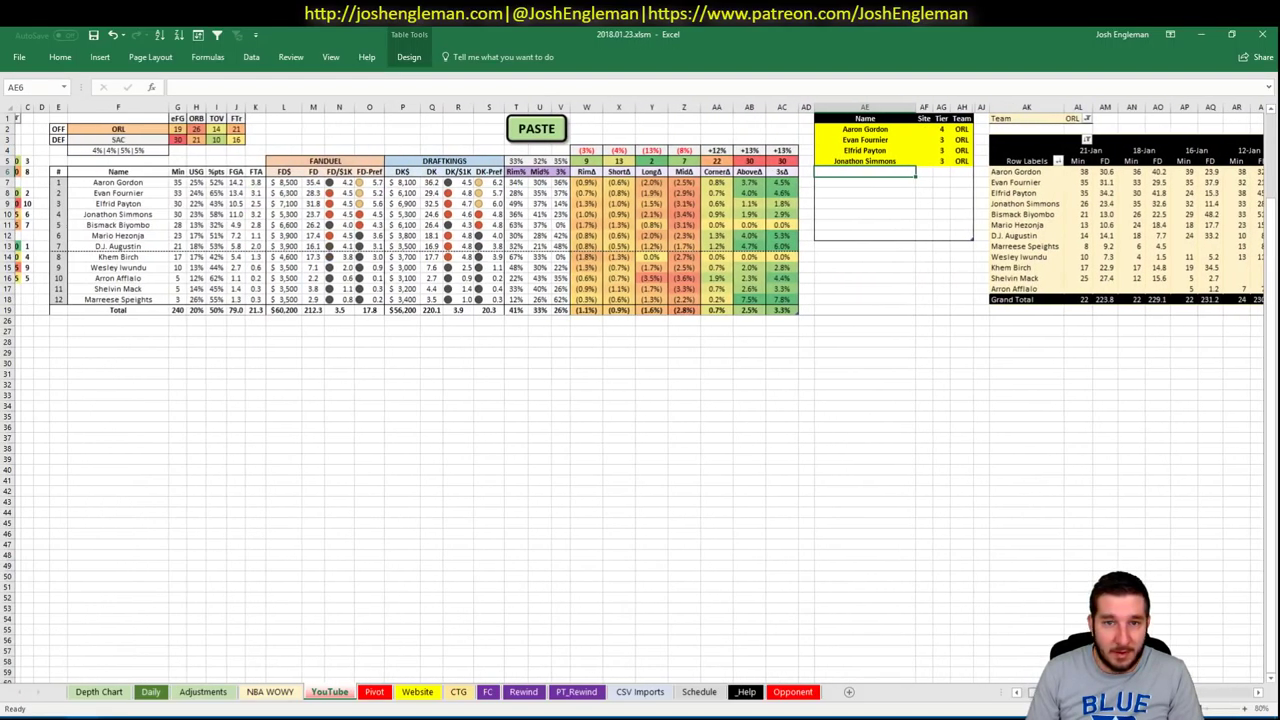
scroll(640, 390, left, 3)
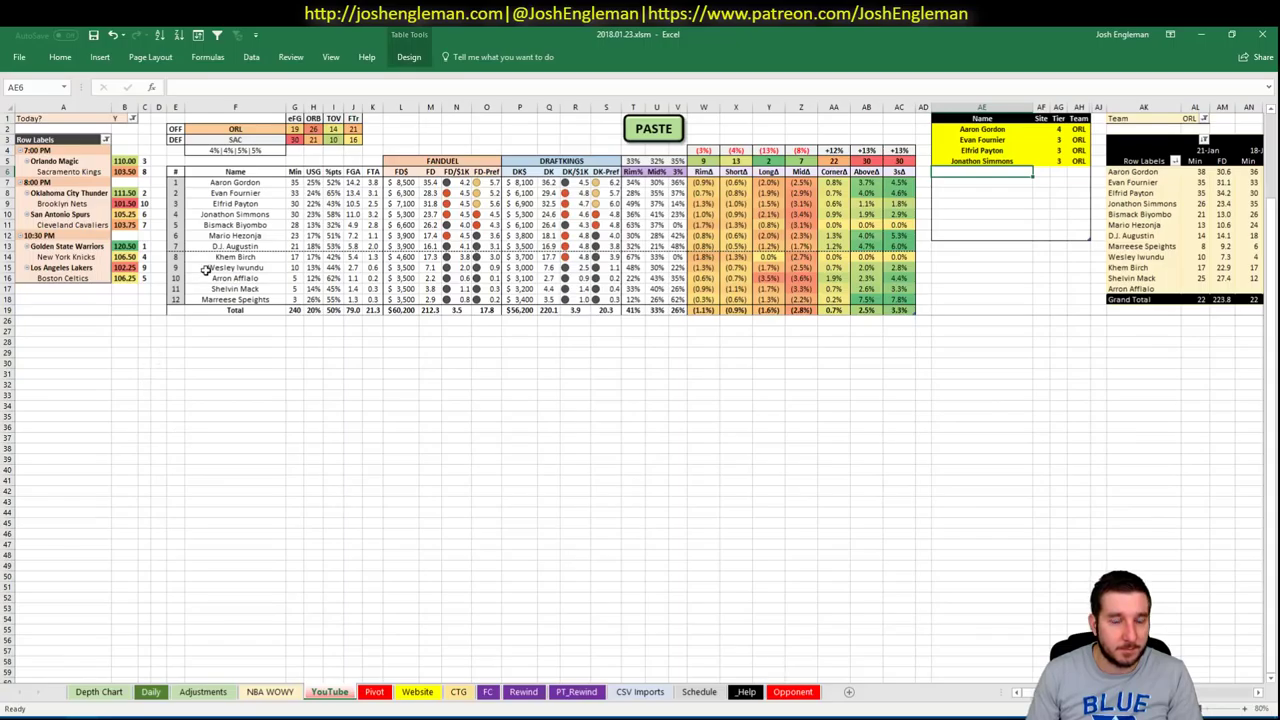
click(235, 129)
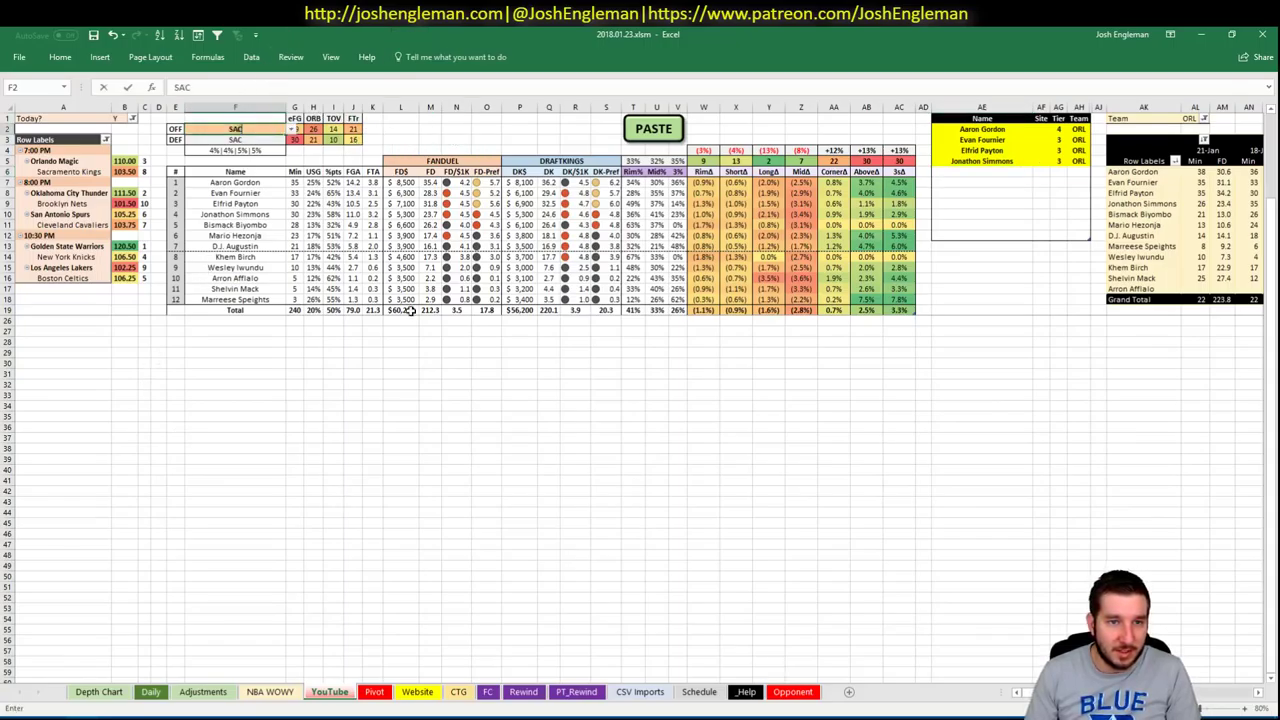
click(353, 458)
click(353, 522)
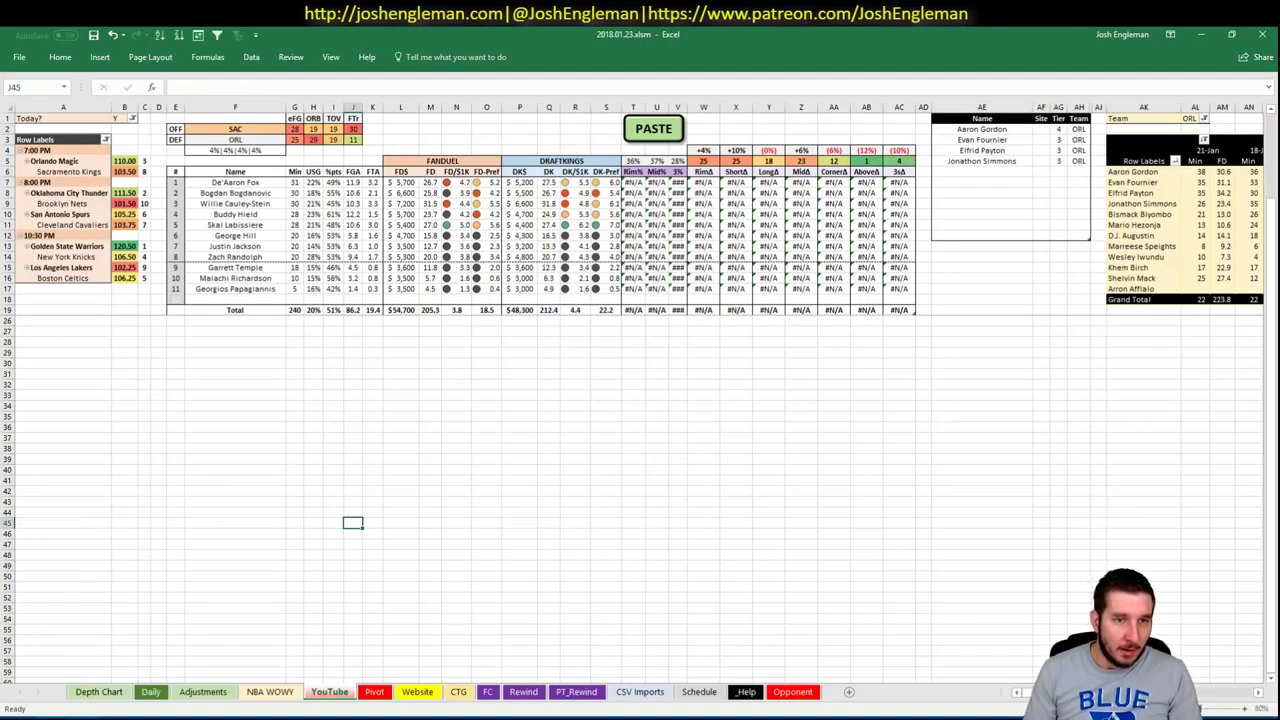
Switch to the browser and open the Cleaning the Glass team stats site in a new tab
click(70, 662)
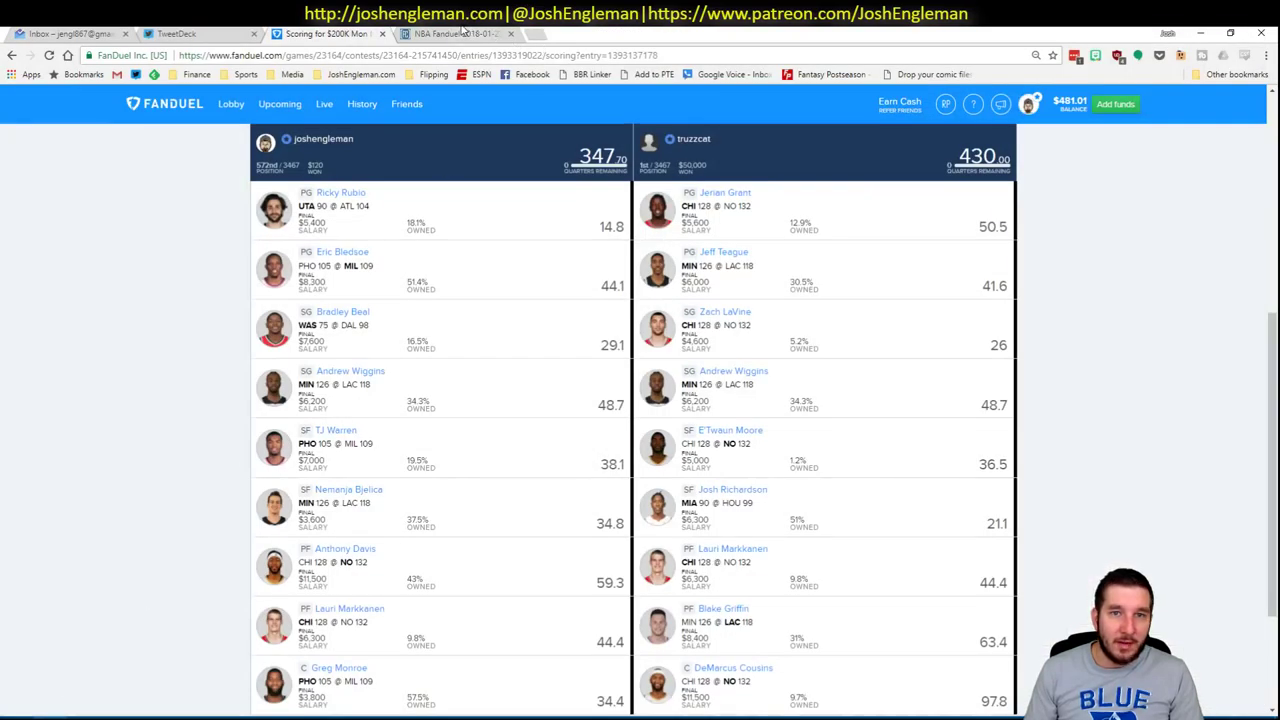
click(465, 32)
click(533, 35)
text(cleaning)
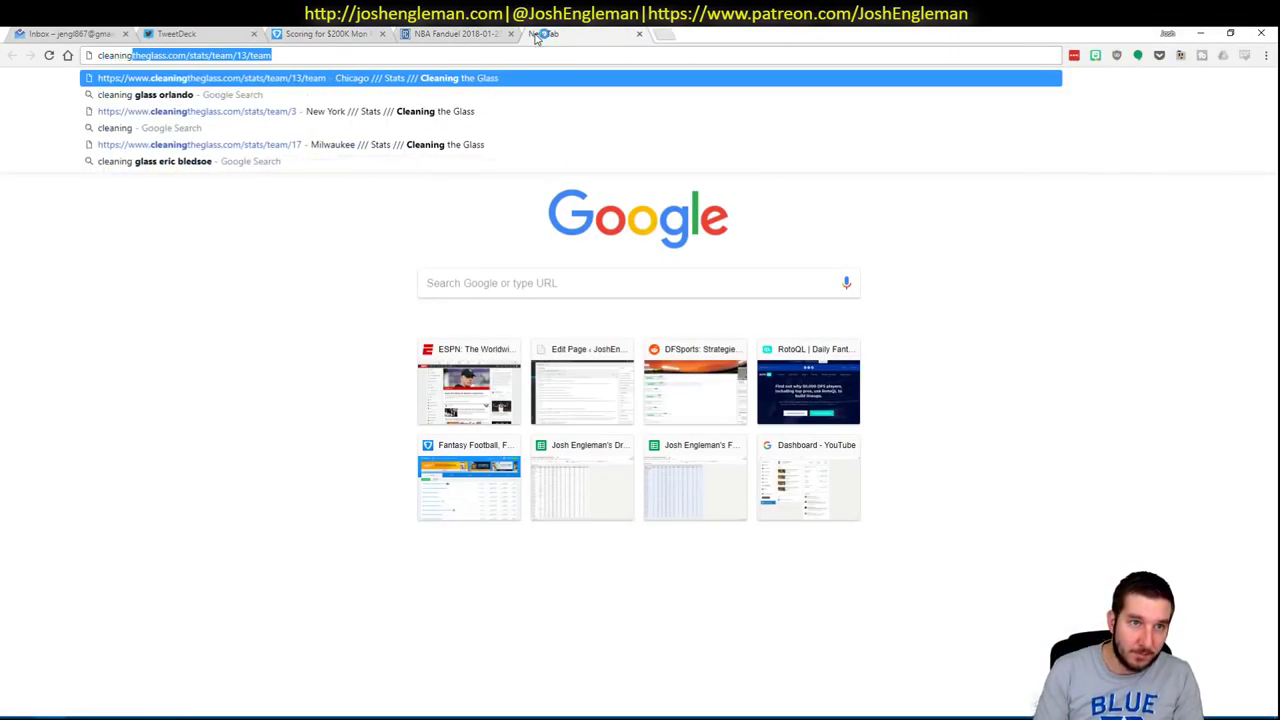
key(Return)
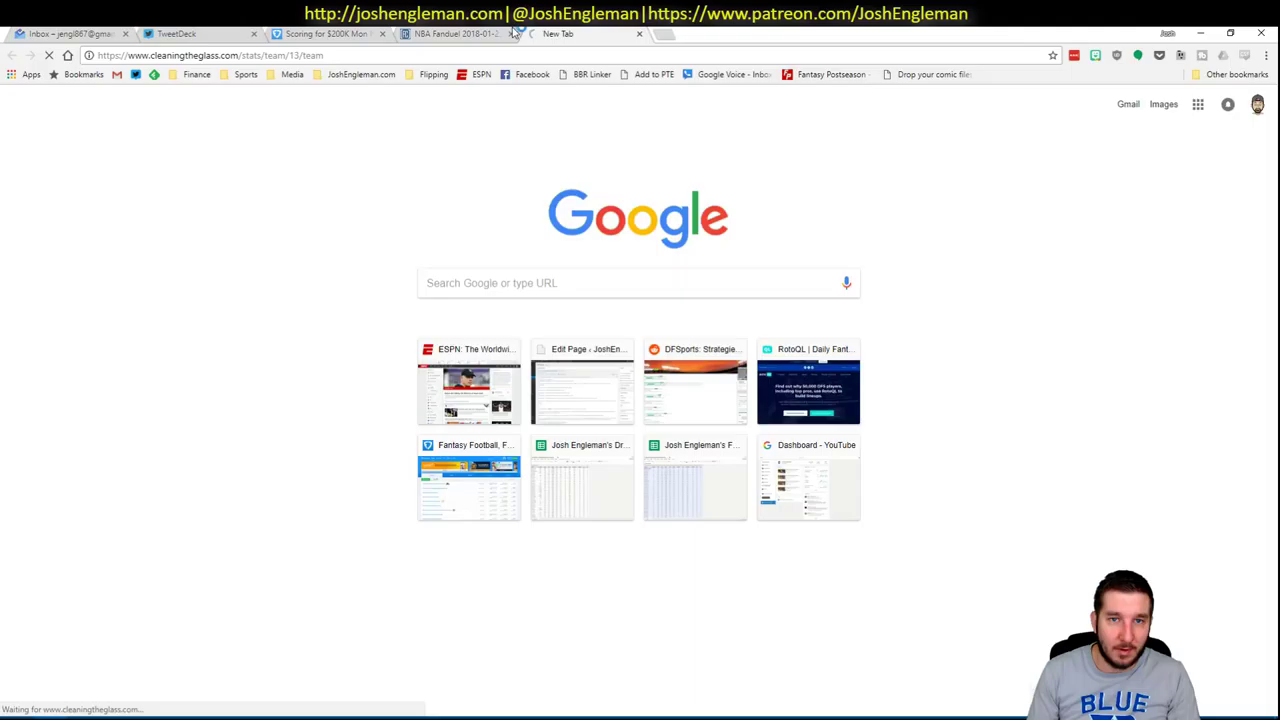
click(458, 33)
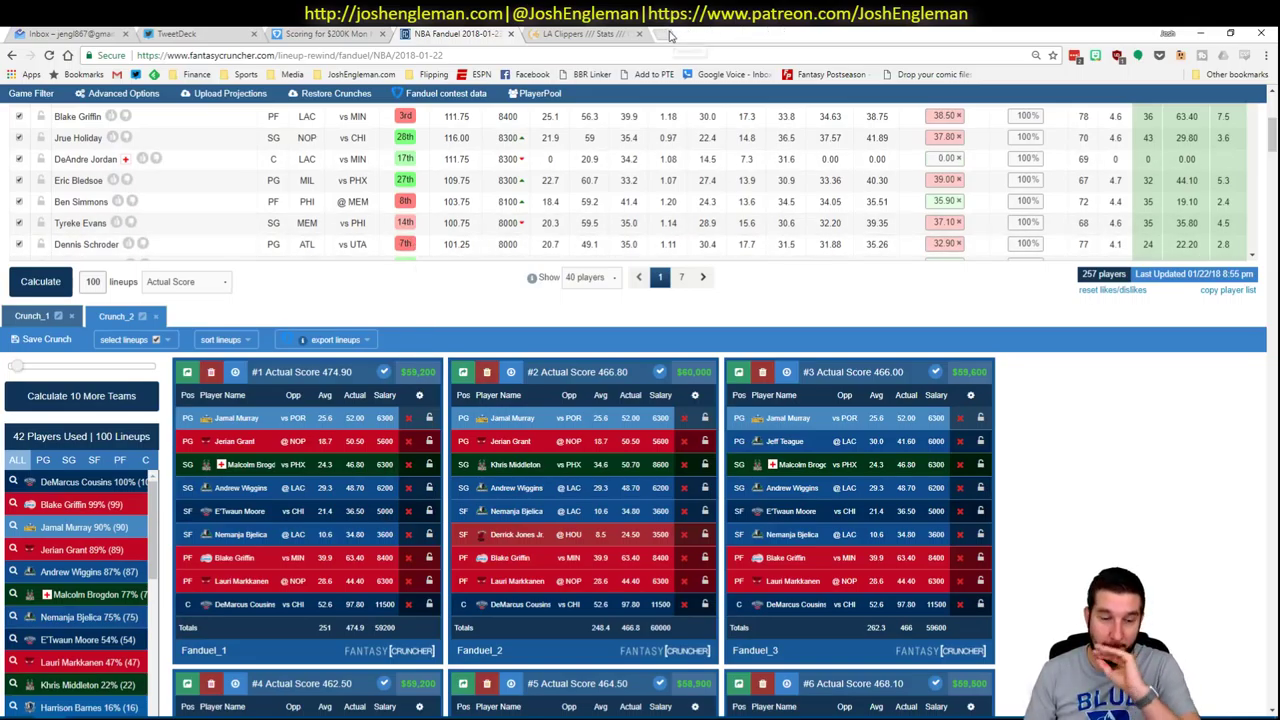
click(562, 34)
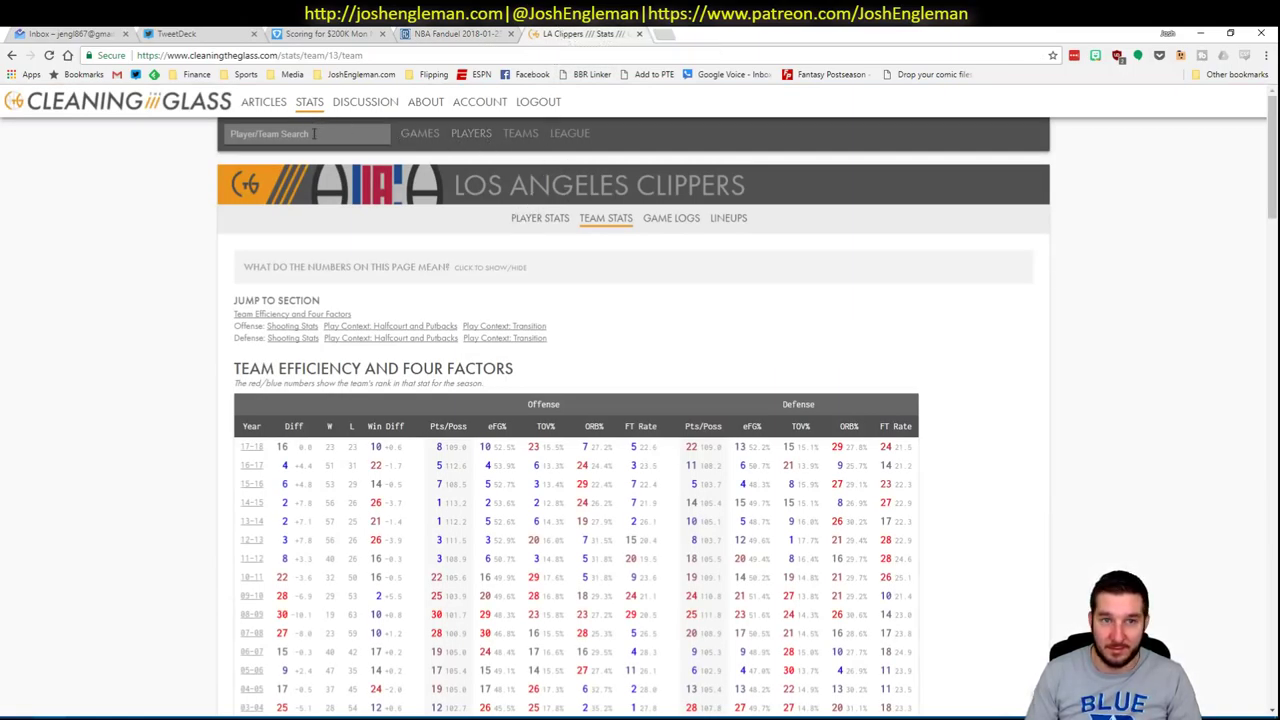
Search Cleaning the Glass for the Sacramento Kings and open their player stats page
key(alt+Tab)
key(alt+Tab)
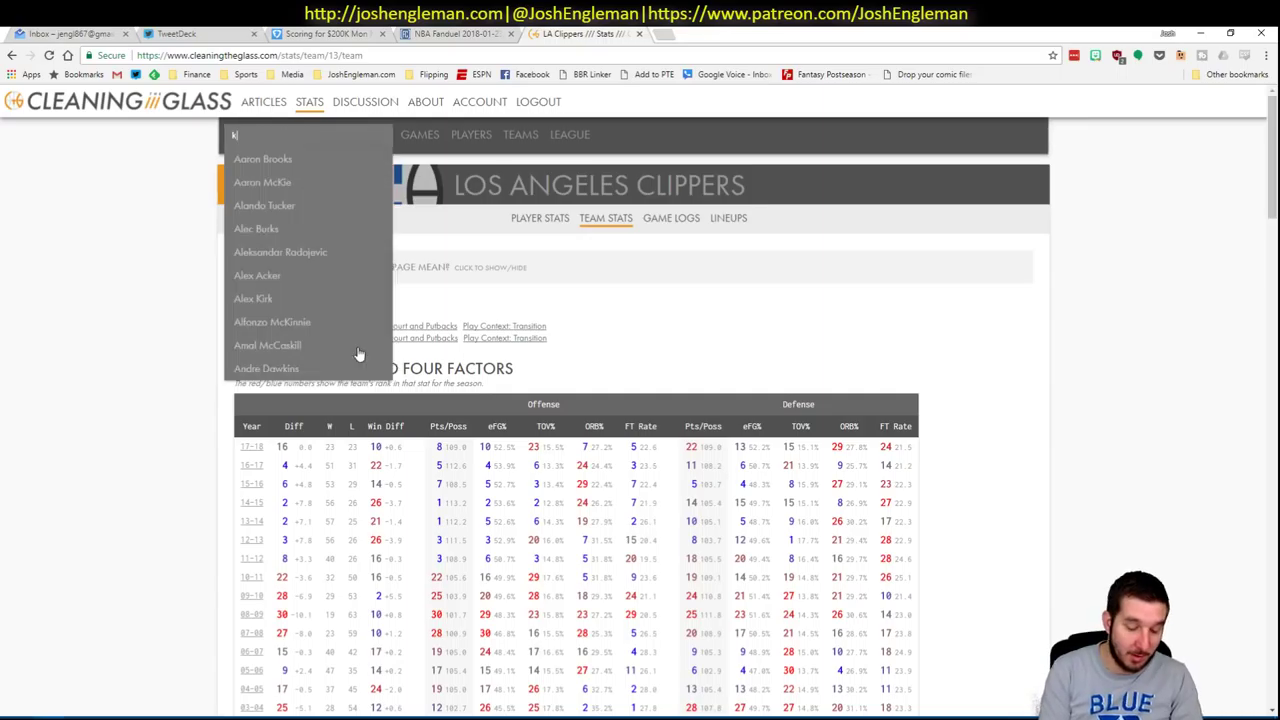
text(Sacramento Kings)
key(Return)
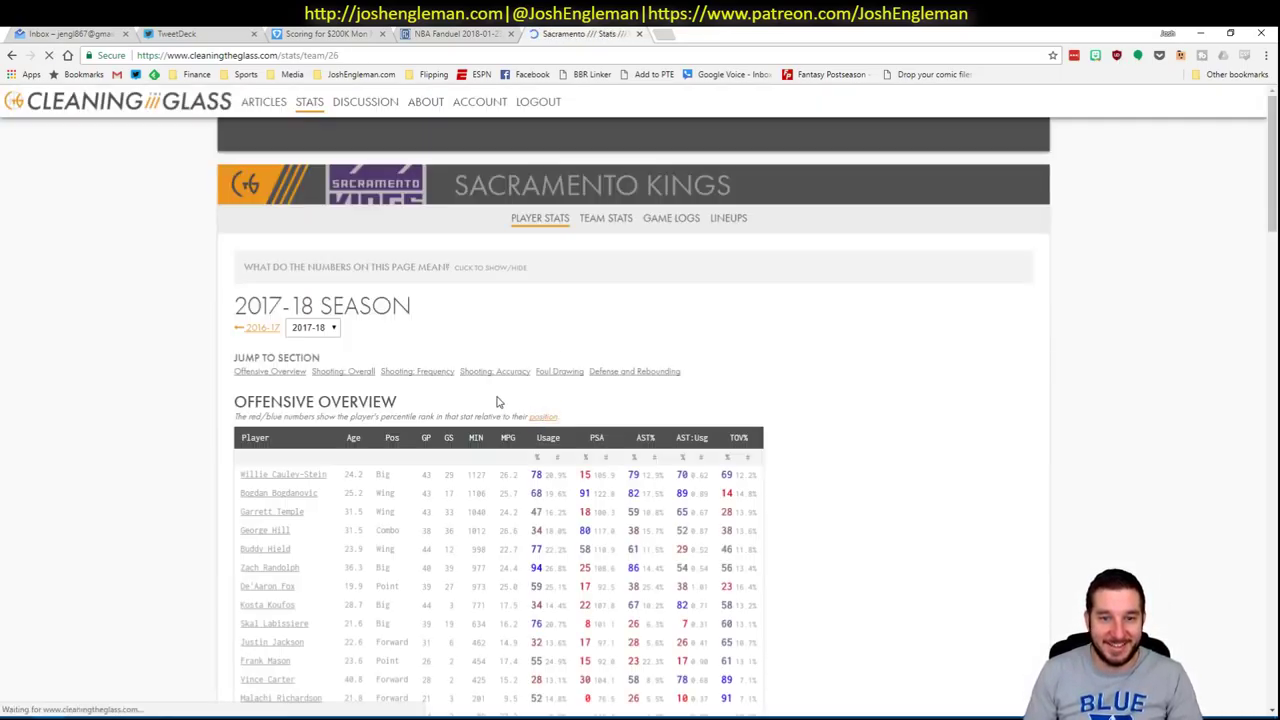
Copy all player rows of the Kings' Shooting: Frequency table and load them into the Excel workbook with the PASTE macro
click(428, 372)
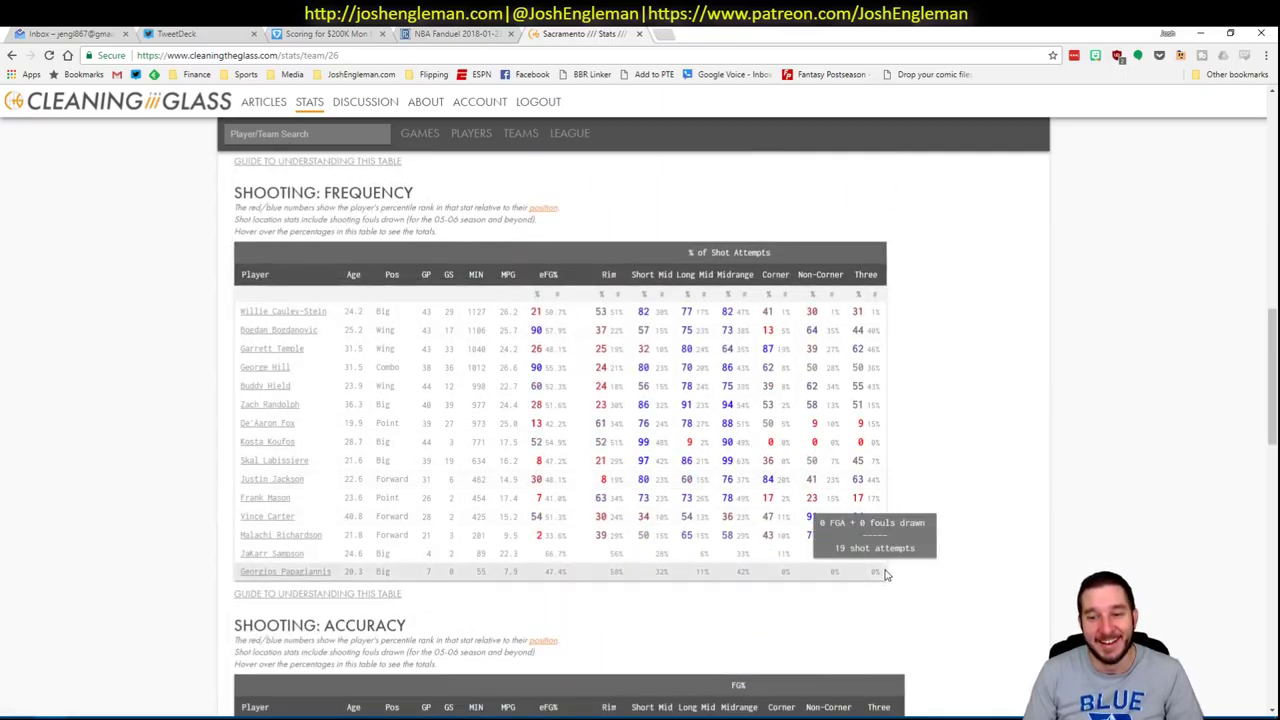
drag(885, 575, 237, 318)
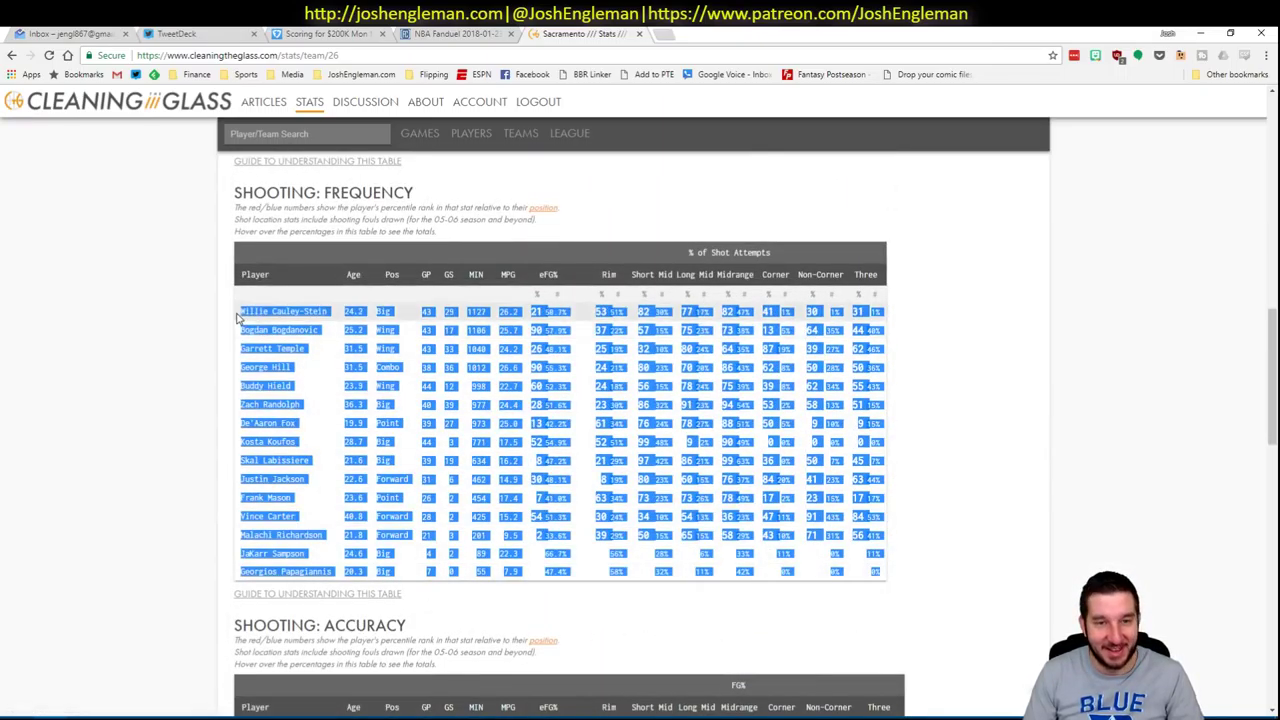
key(ctrl+c)
key(alt+Tab)
click(650, 130)
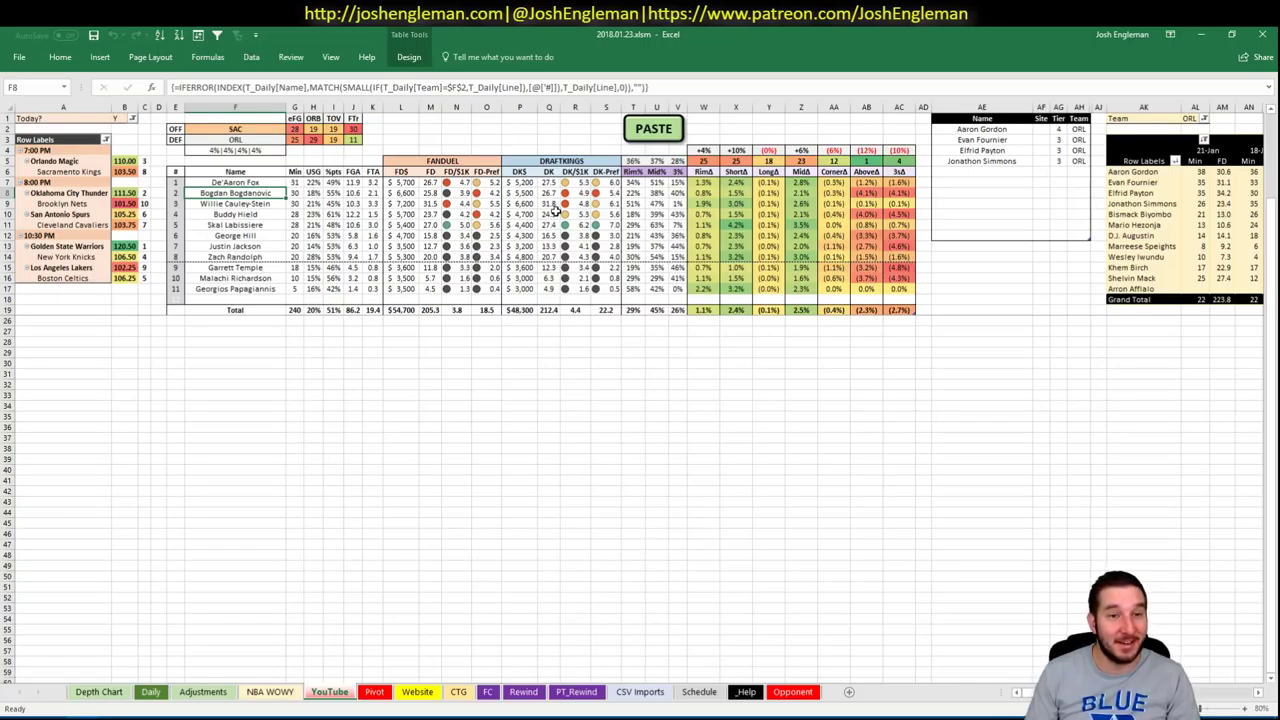
Filter the recent game log pivot table on the YouTube sheet to team SAC
click(1013, 170)
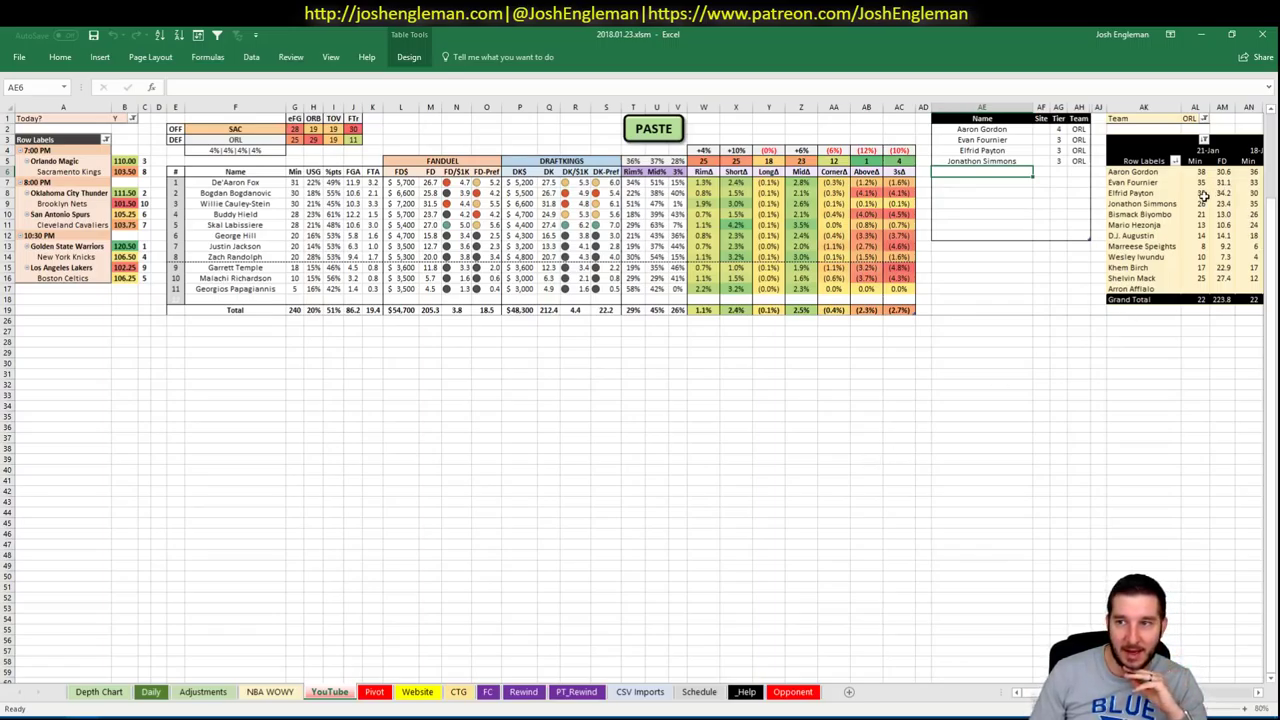
click(1196, 118)
text(SAC)
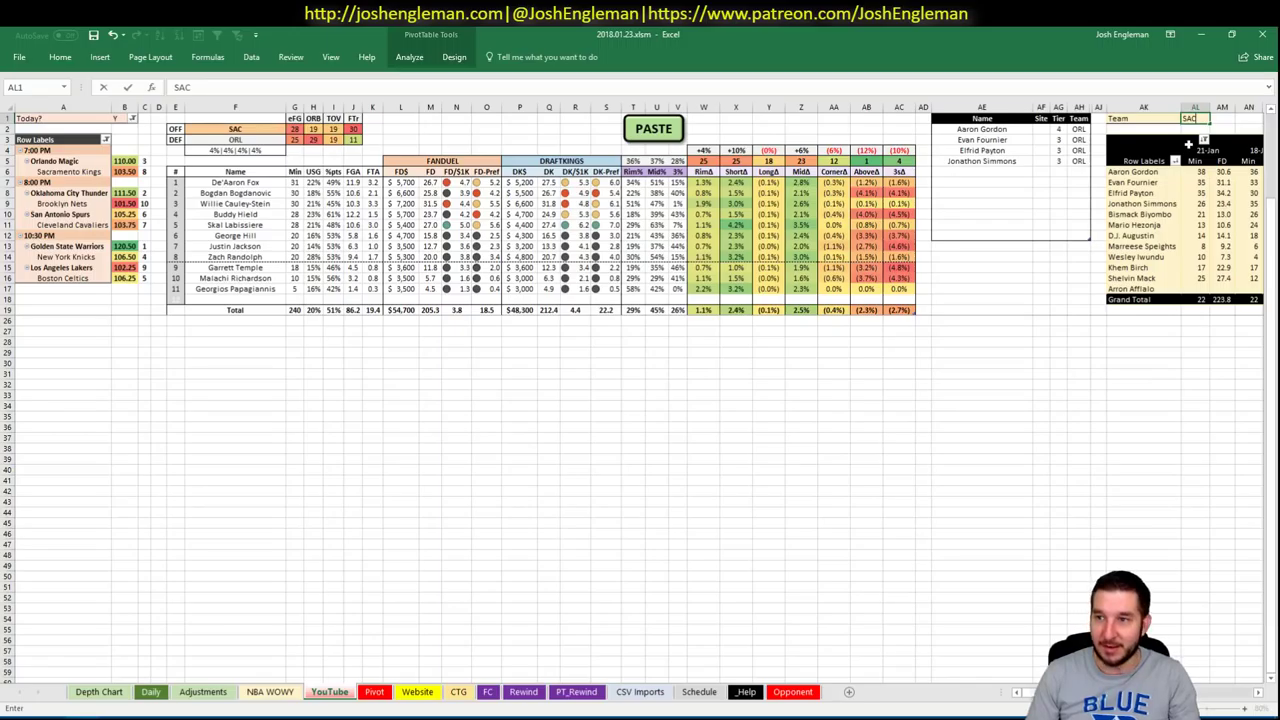
key(Return)
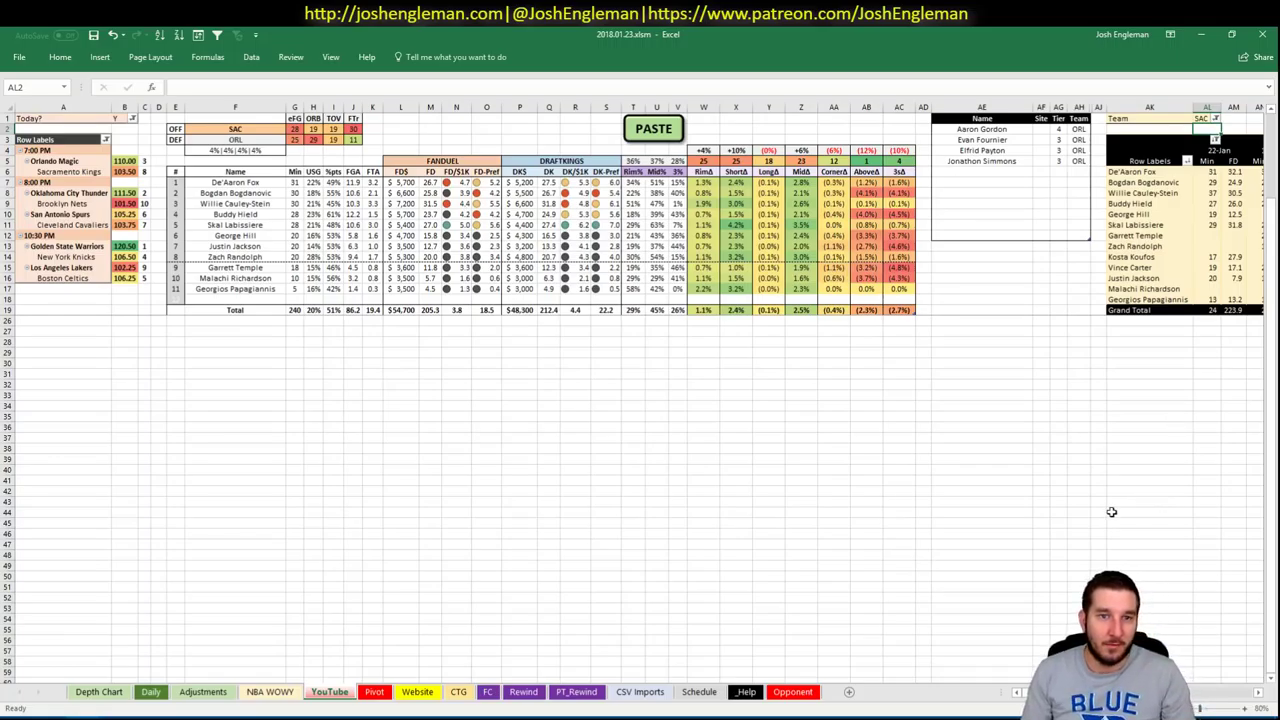
Review the Sacramento game log and set its GameDate filter to dates after or equal to 1/8/2018
scroll(640, 390, right, 6)
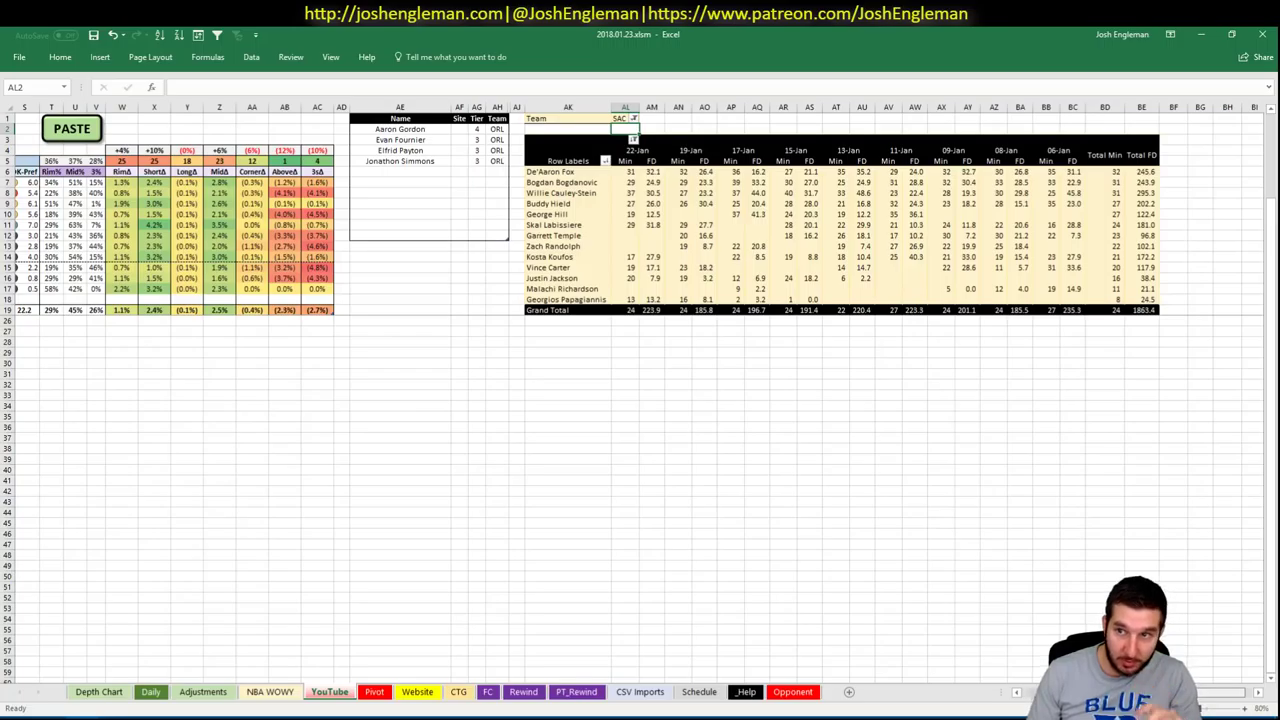
right_click(654, 146)
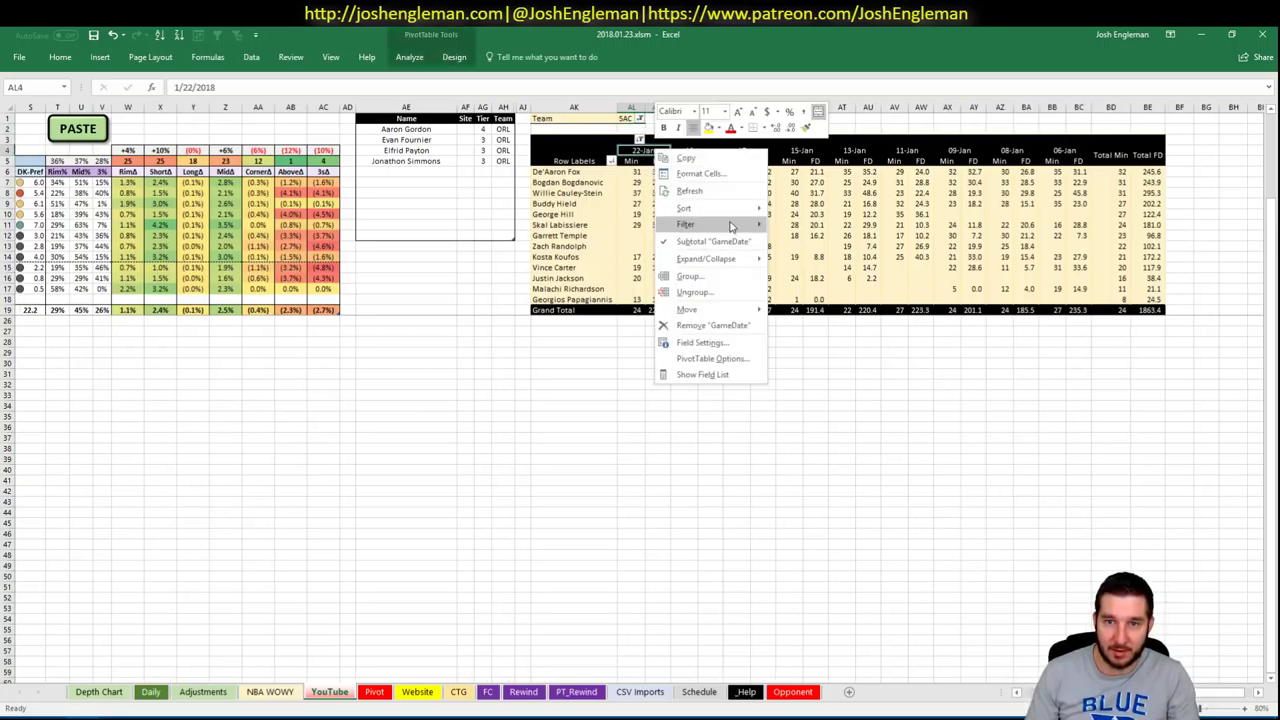
mouse_move(740, 225)
click(797, 293)
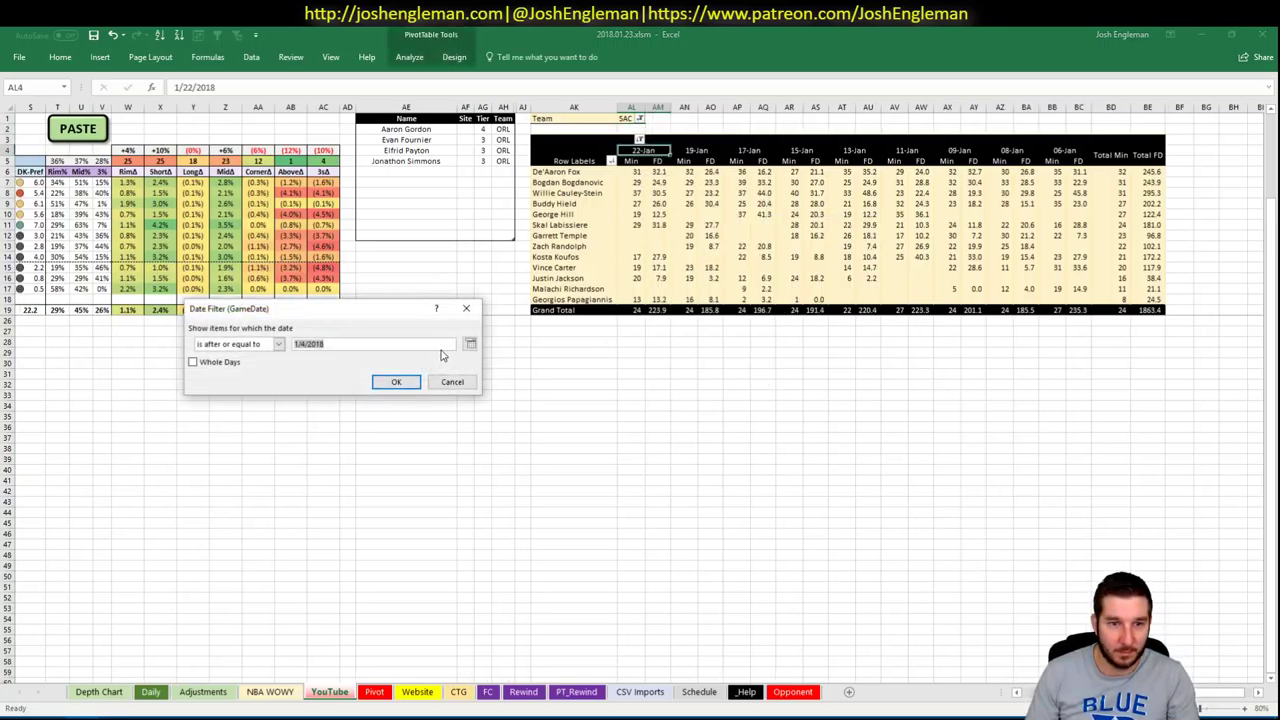
click(470, 345)
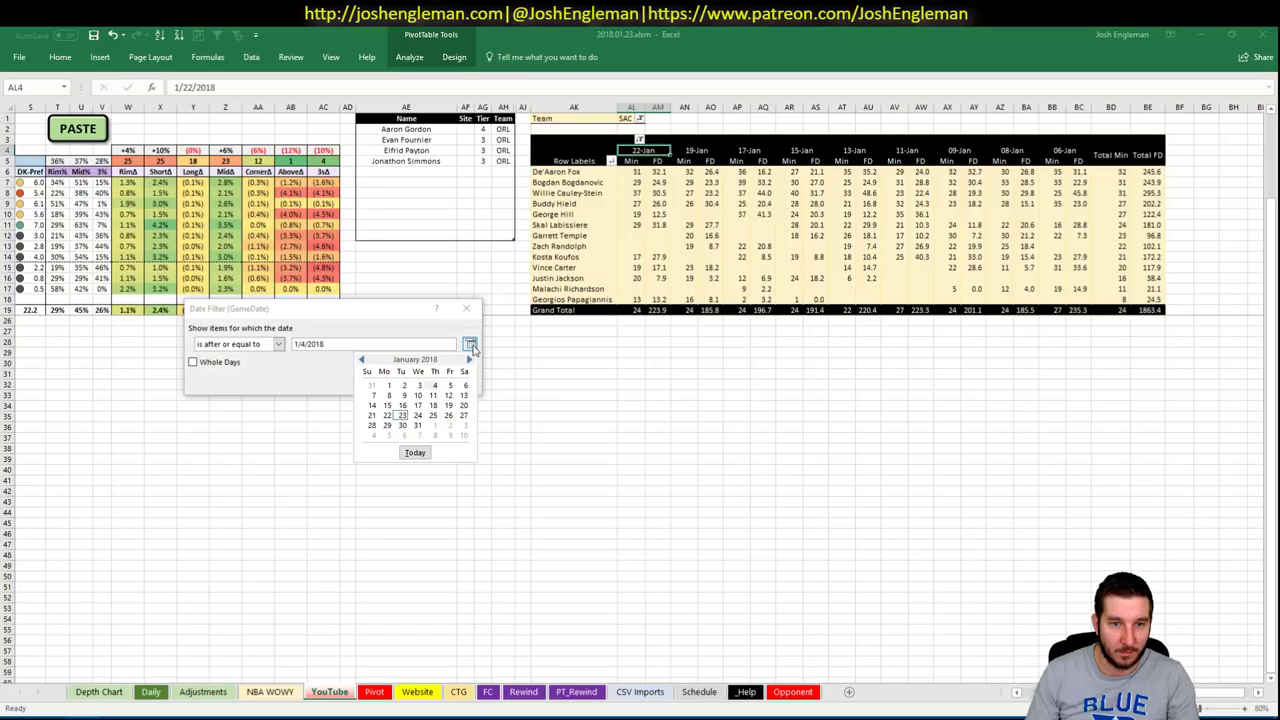
click(389, 395)
click(397, 383)
click(921, 428)
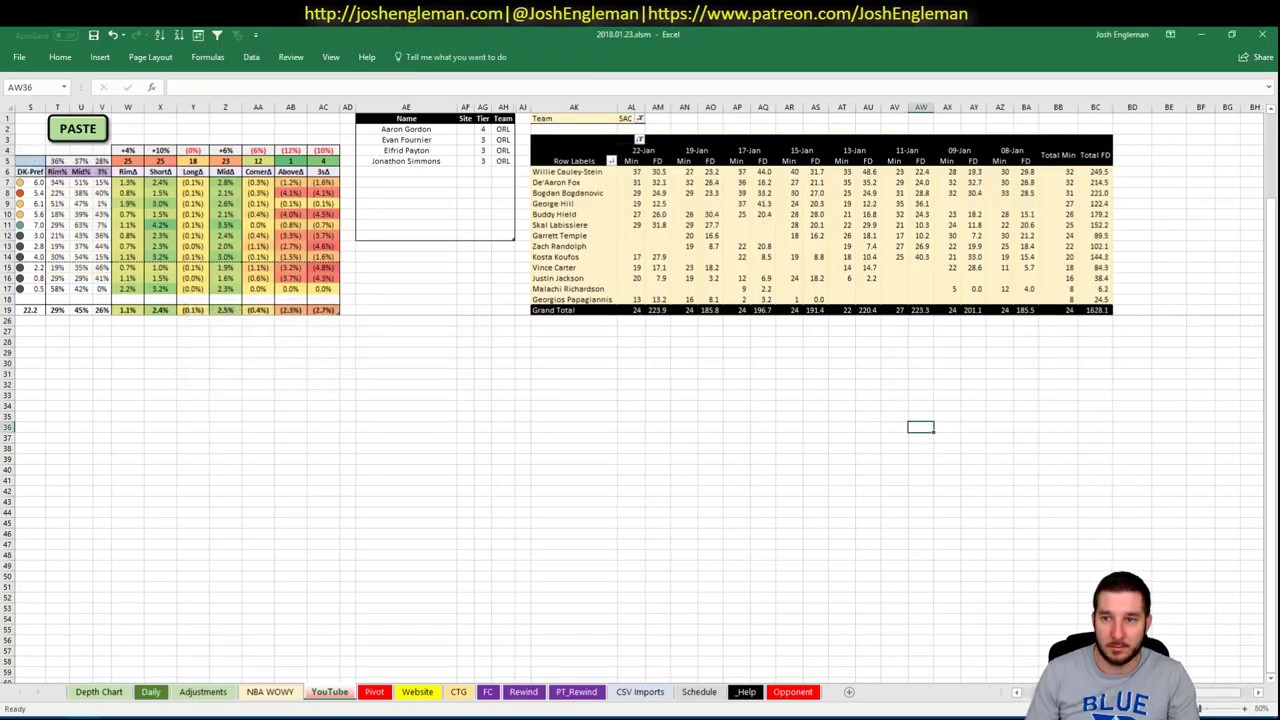
Add De'Aaron Fox to the player shortlist below Jonathon Simmons, correcting the name's spelling, and set his tier to 3
click(1022, 691)
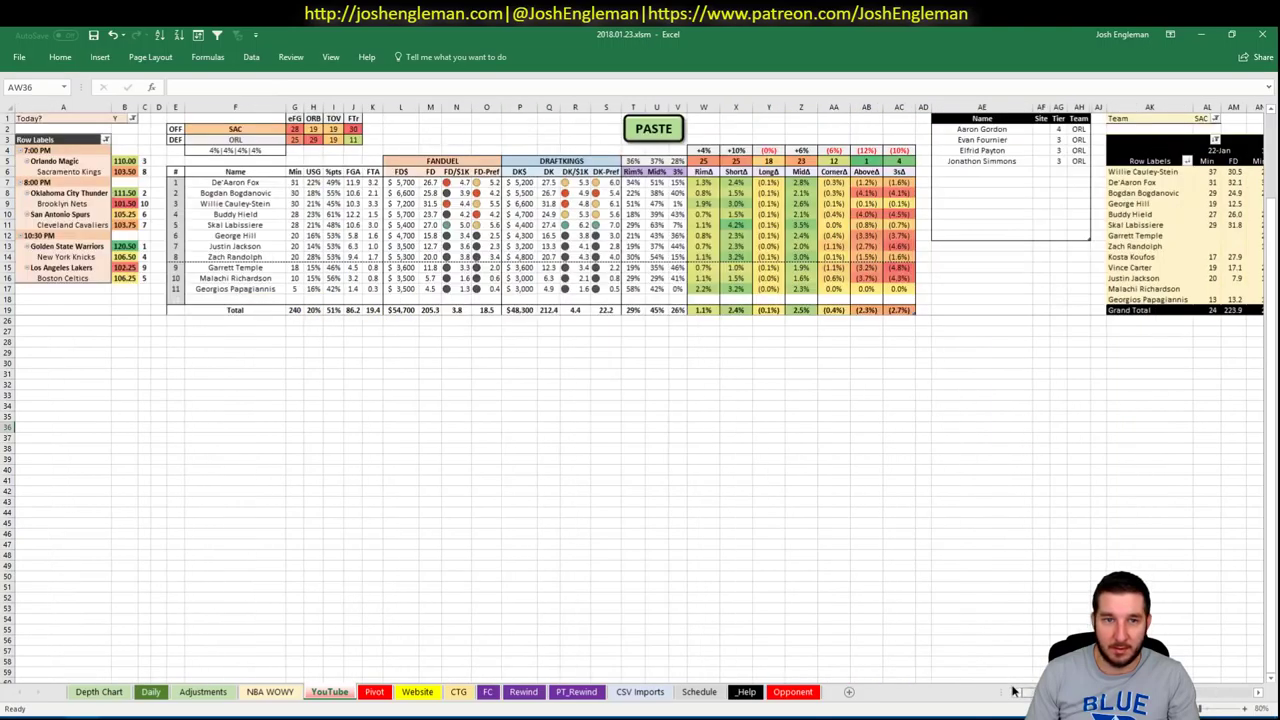
click(972, 174)
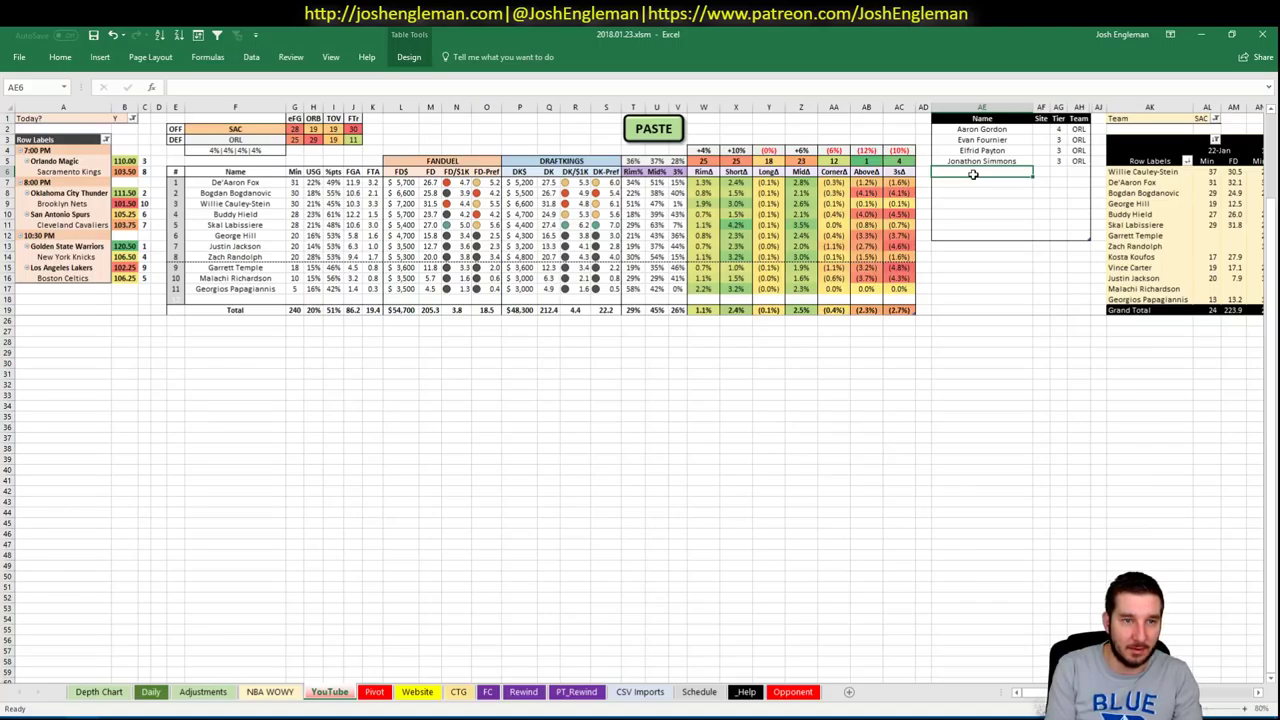
text(De''aa)
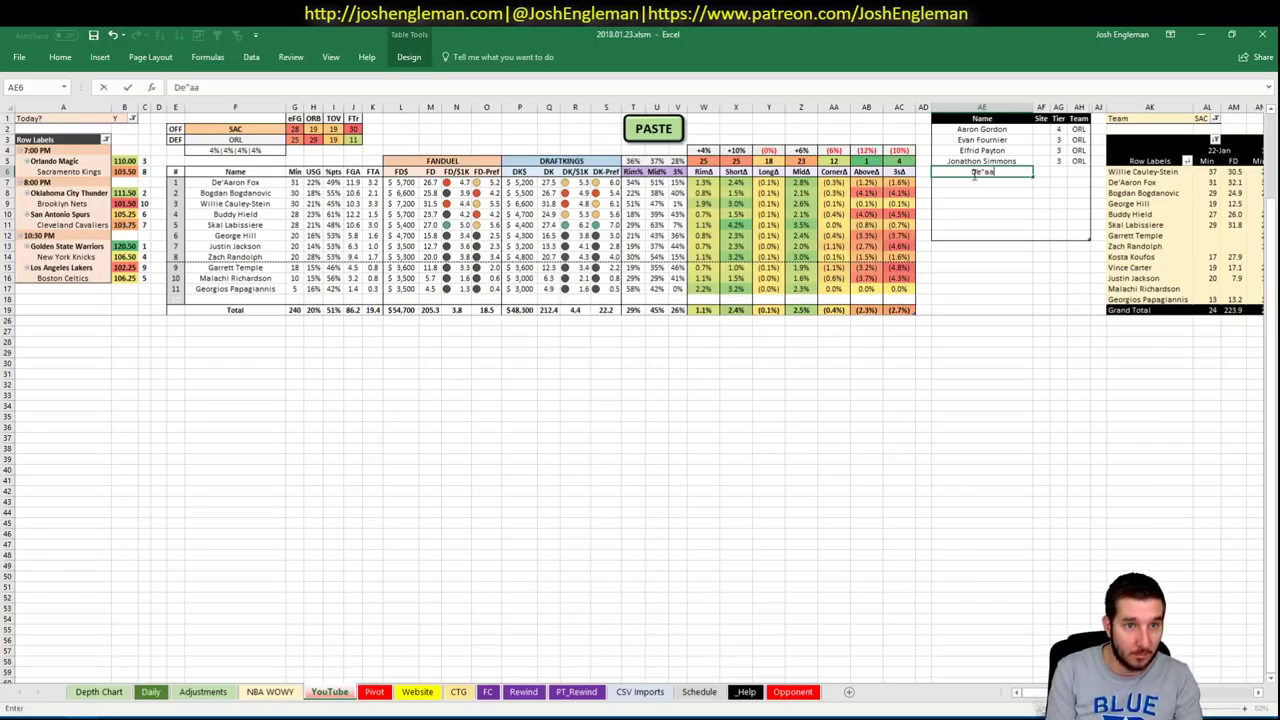
text(ron Fox)
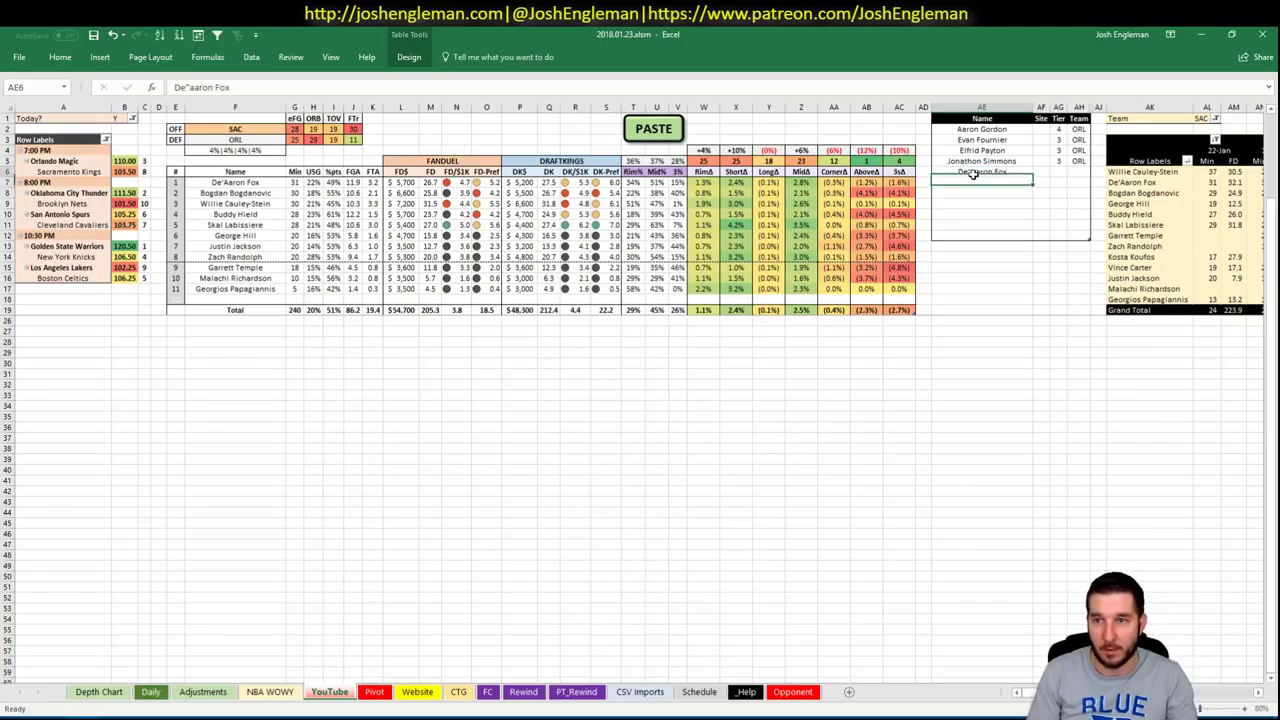
key(F2)
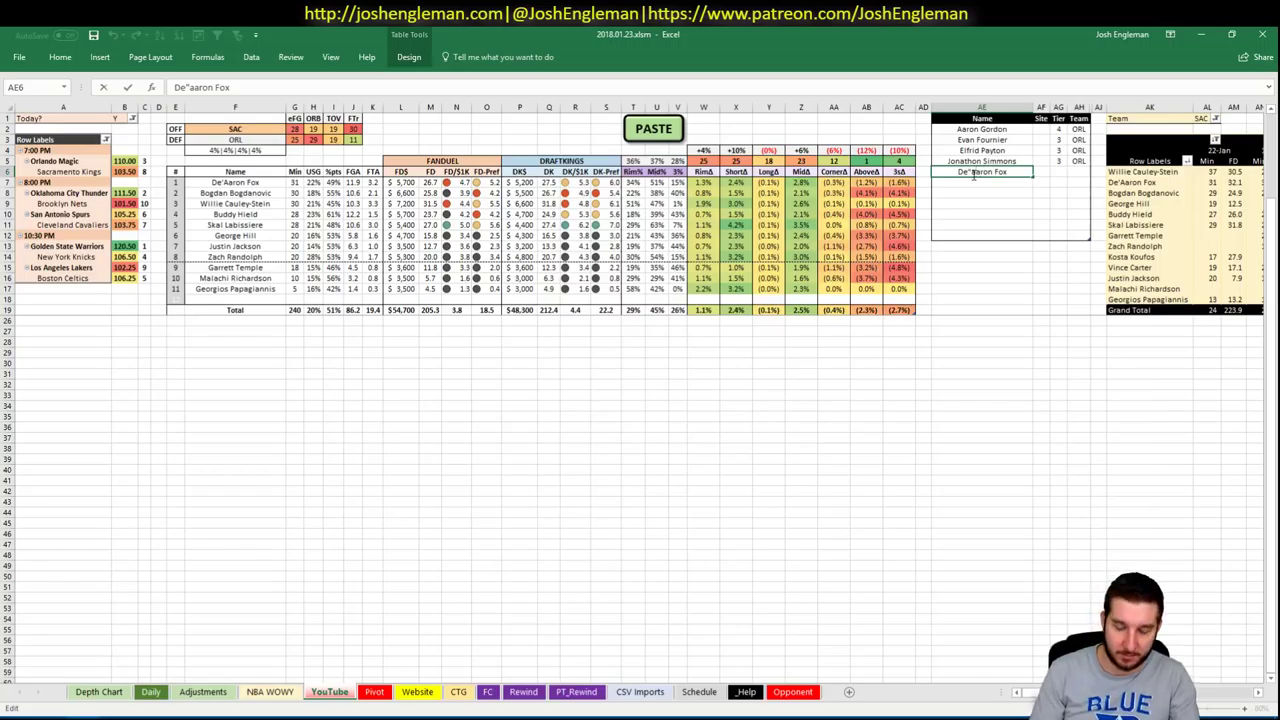
key(BackSpace)
text(A)
key(Return)
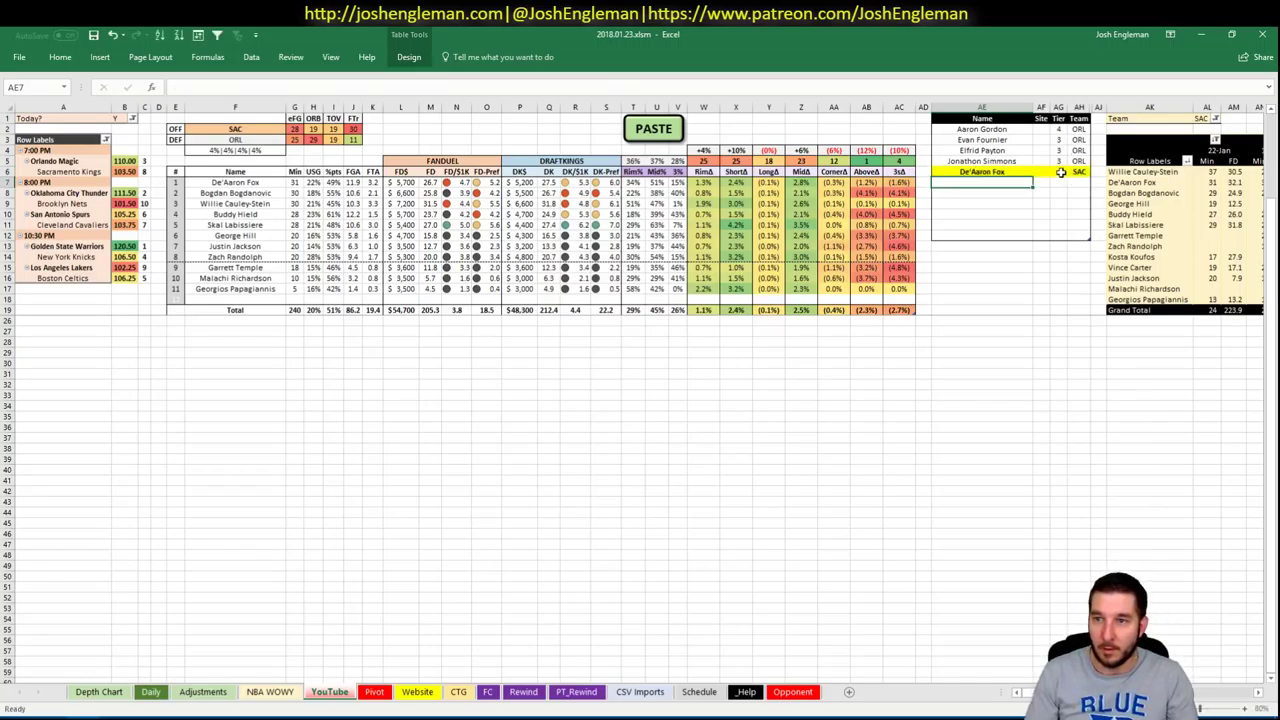
click(1060, 172)
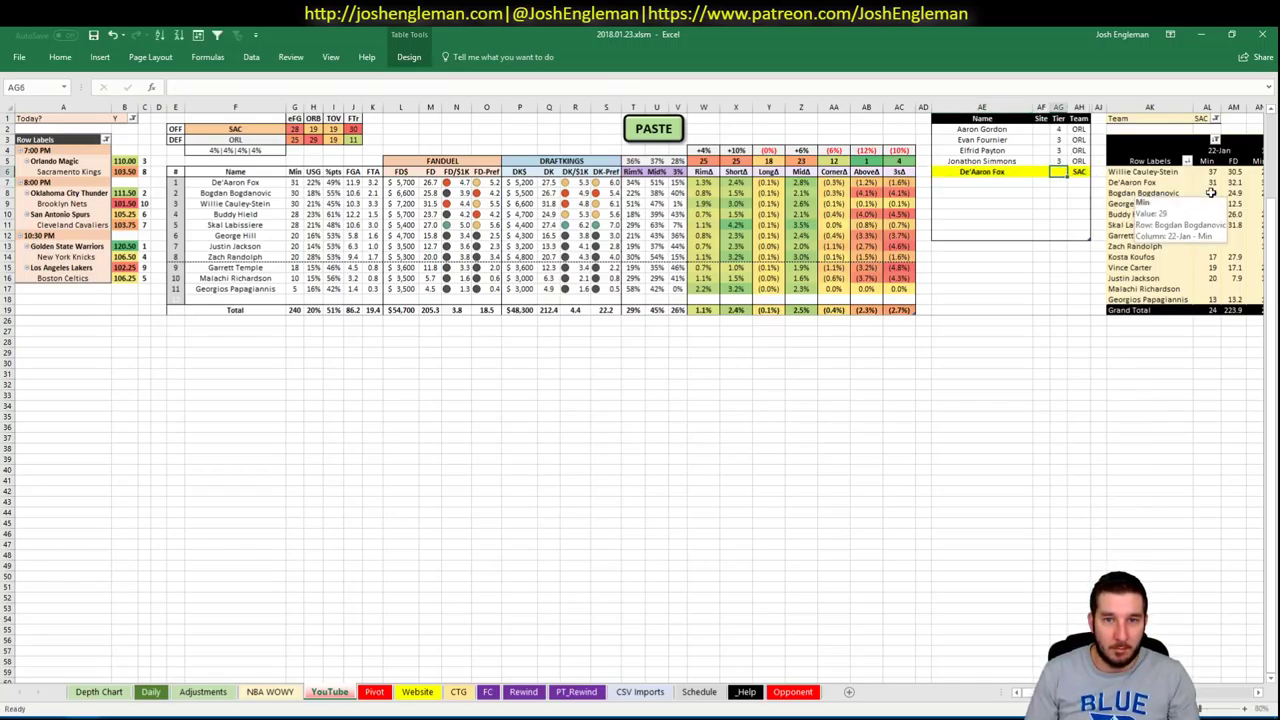
text(3)
key(Return)
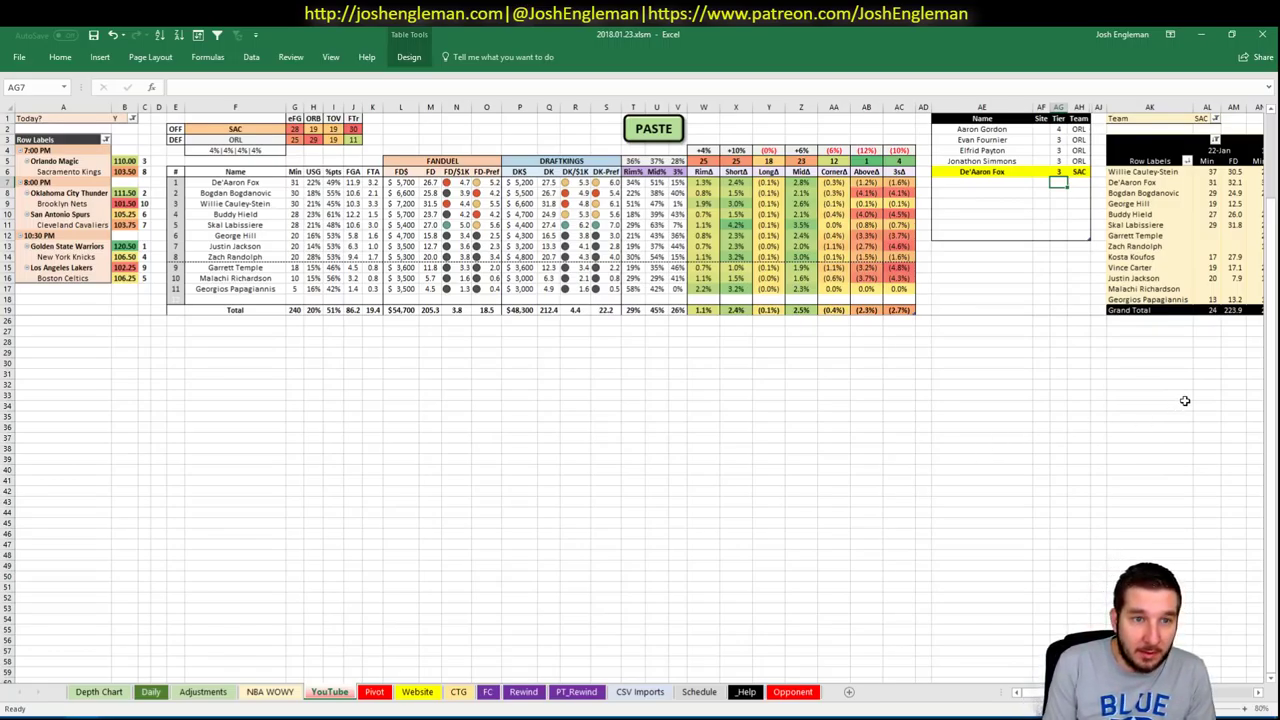
text(Bogdan)
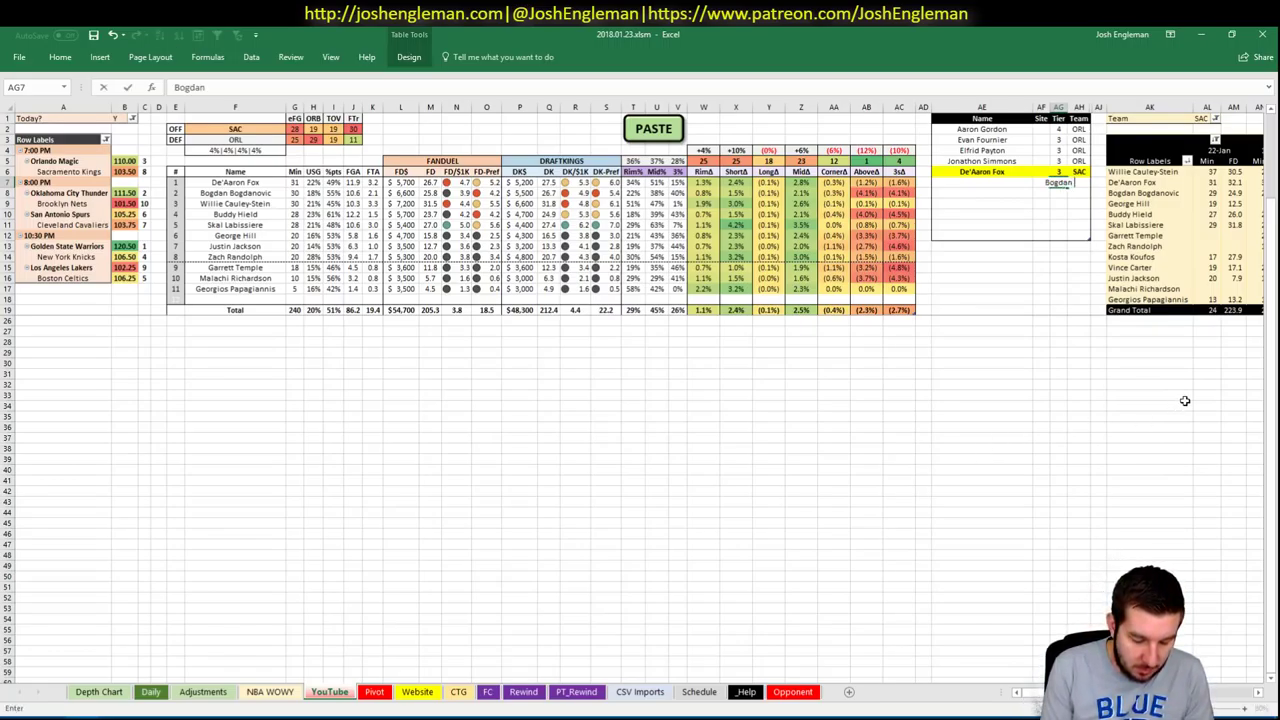
text( Bogdanovic)
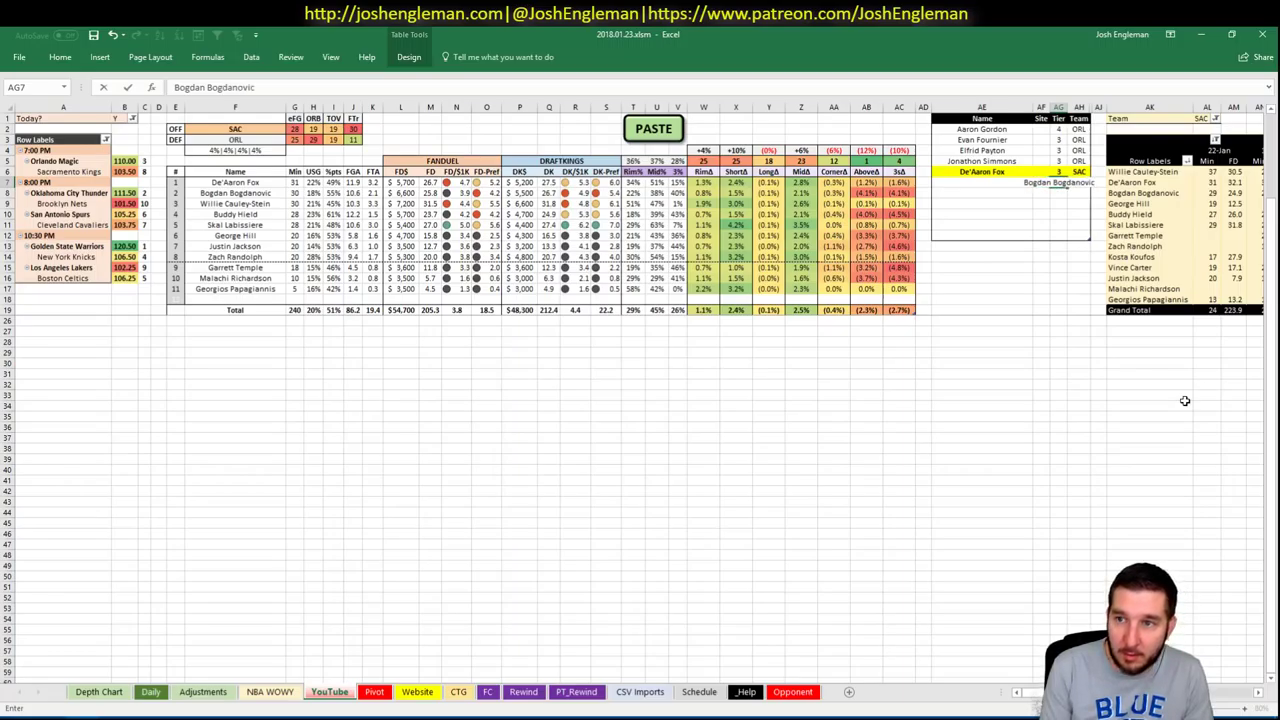
key(Escape)
key(Delete)
Add Bogdan Bogdanovic to the shortlist's name column below De'Aaron Fox, with site DK and tier 3
key(Left)
key(Left)
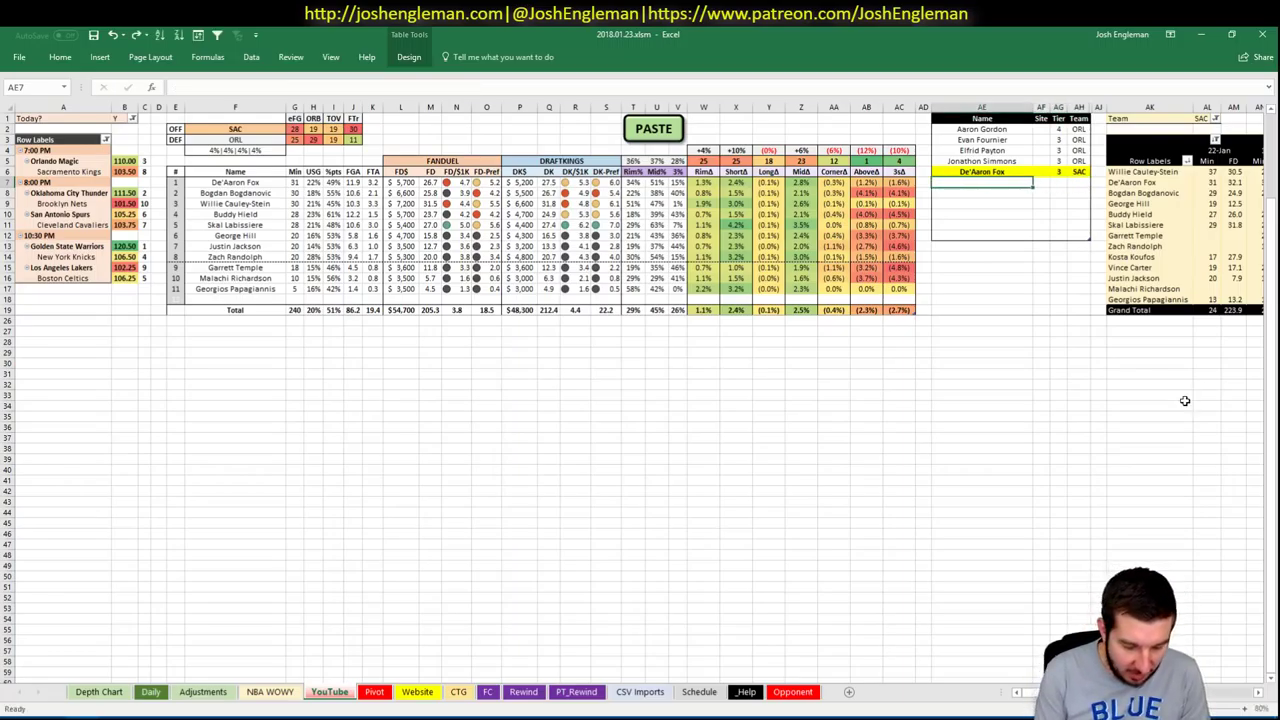
text(Bogdan)
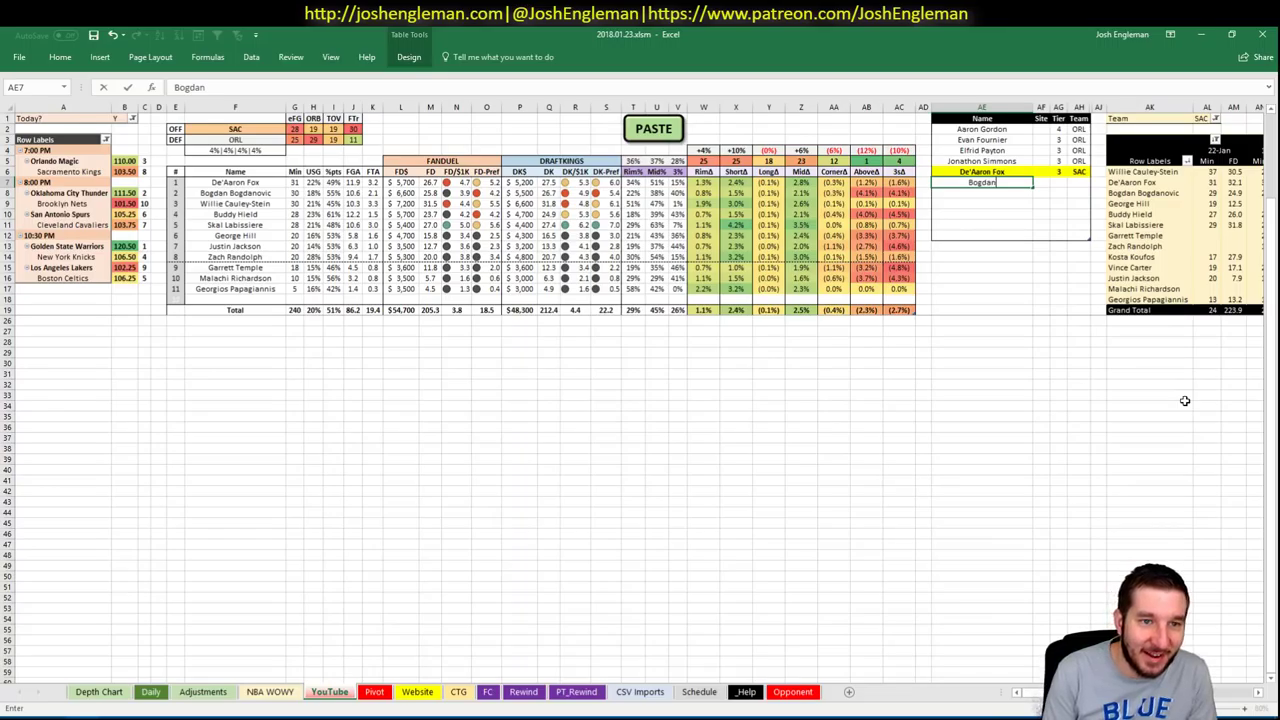
text( Bogdanovic)
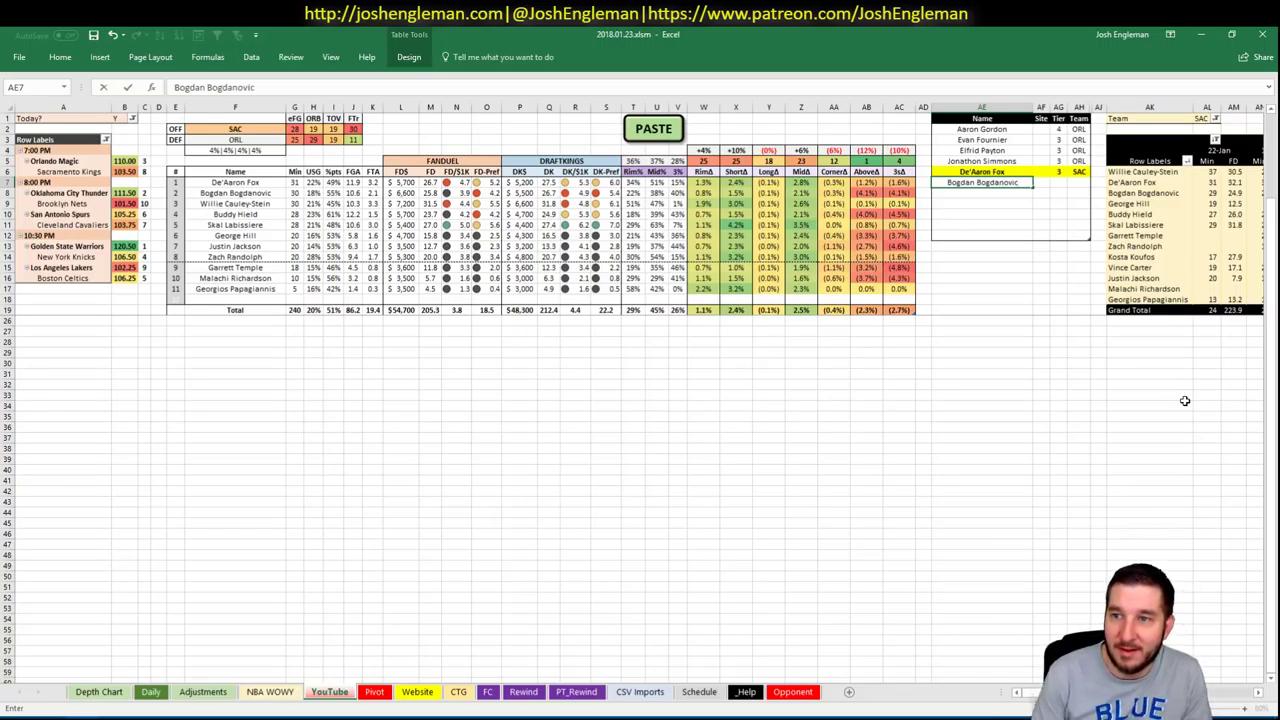
key(Tab)
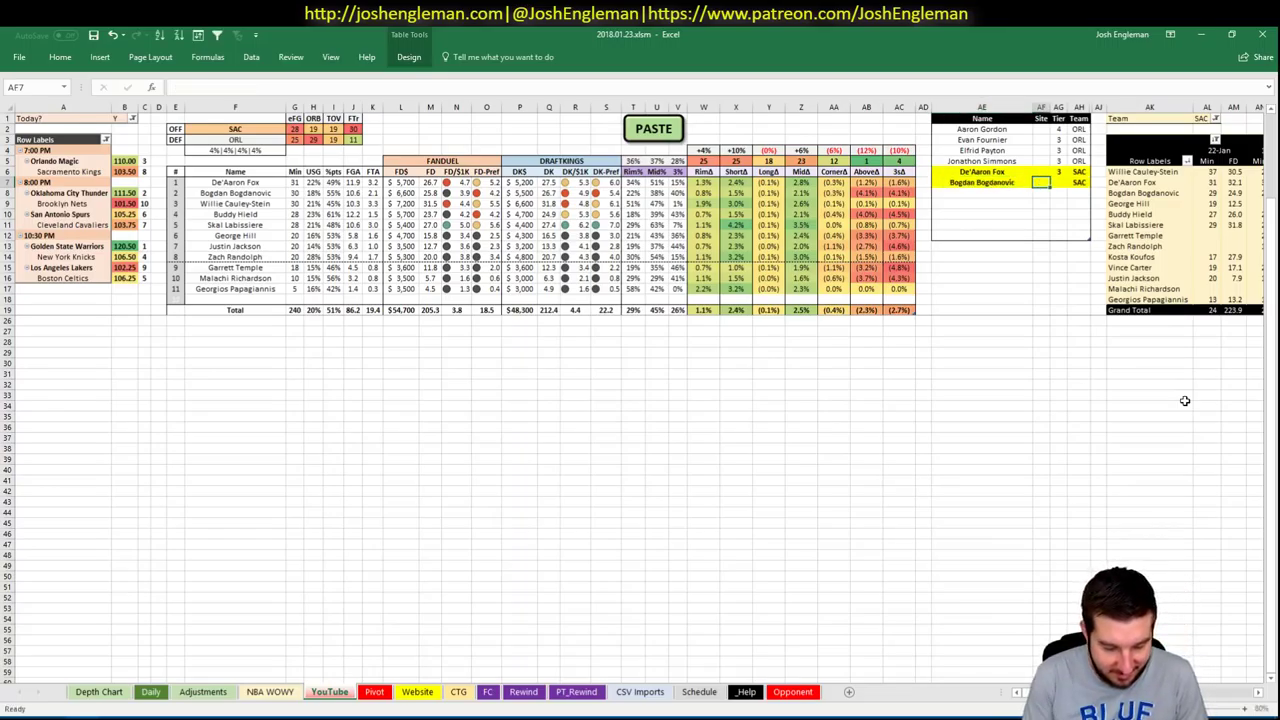
text(DK)
key(Tab)
text(3)
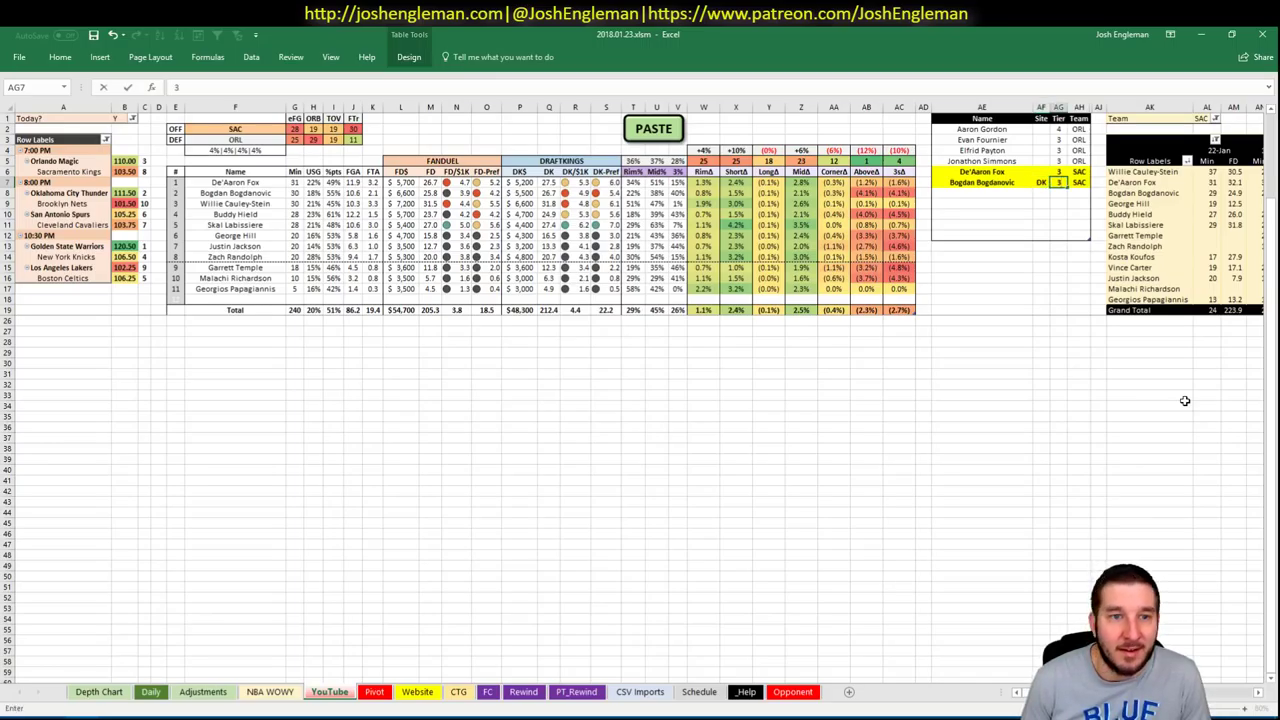
key(Return)
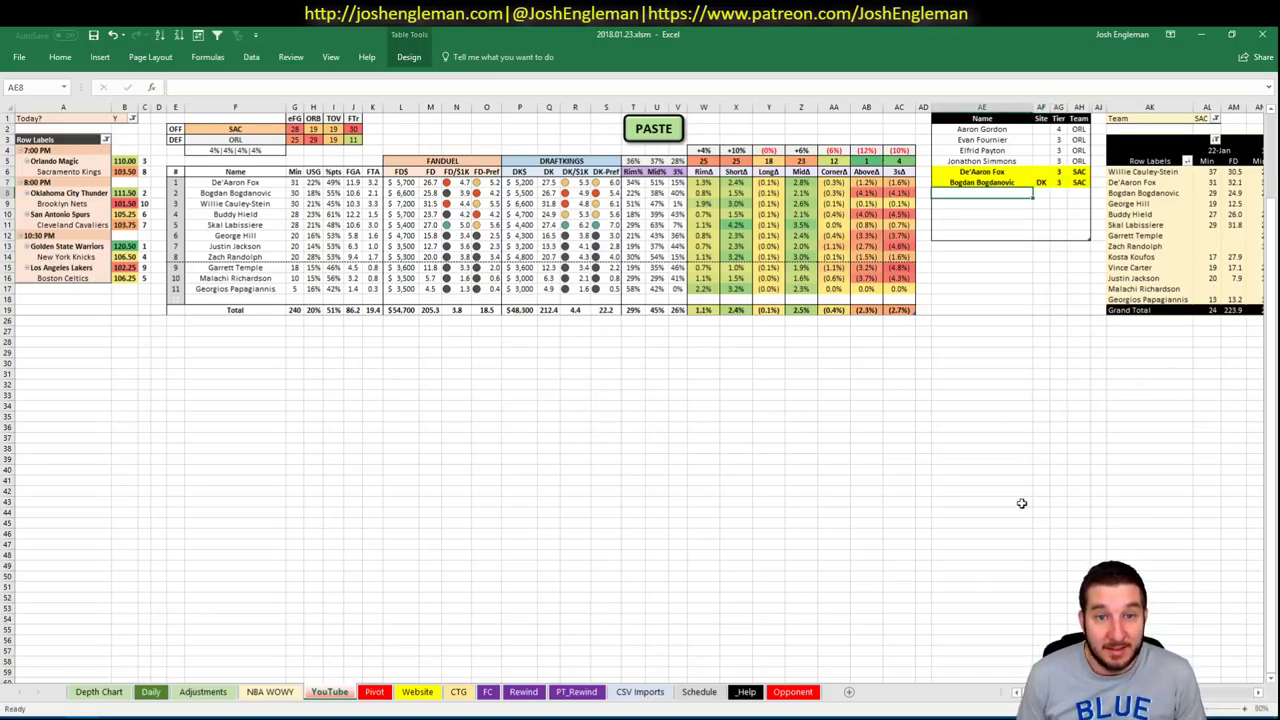
Check the Sacramento game log, and add Willie Cauley-Stein to the shortlist as a tier 2 player
scroll(957, 583, right, 4)
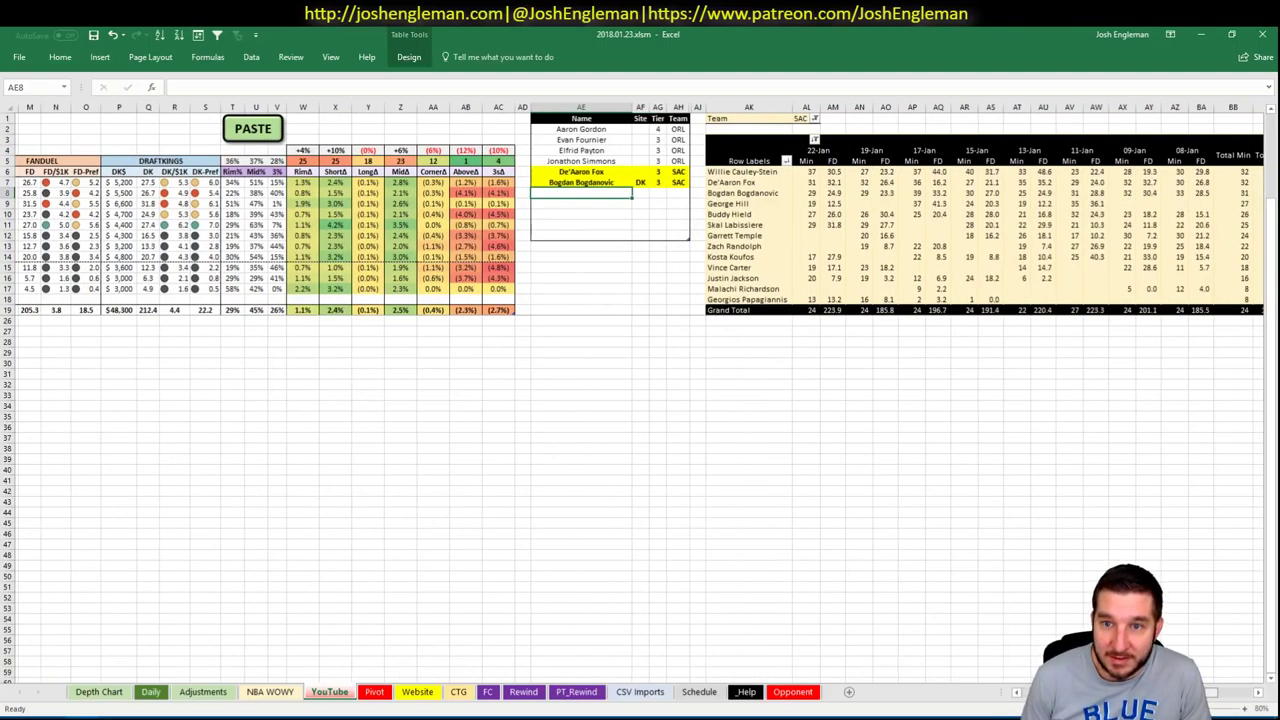
scroll(640, 400, right, 2)
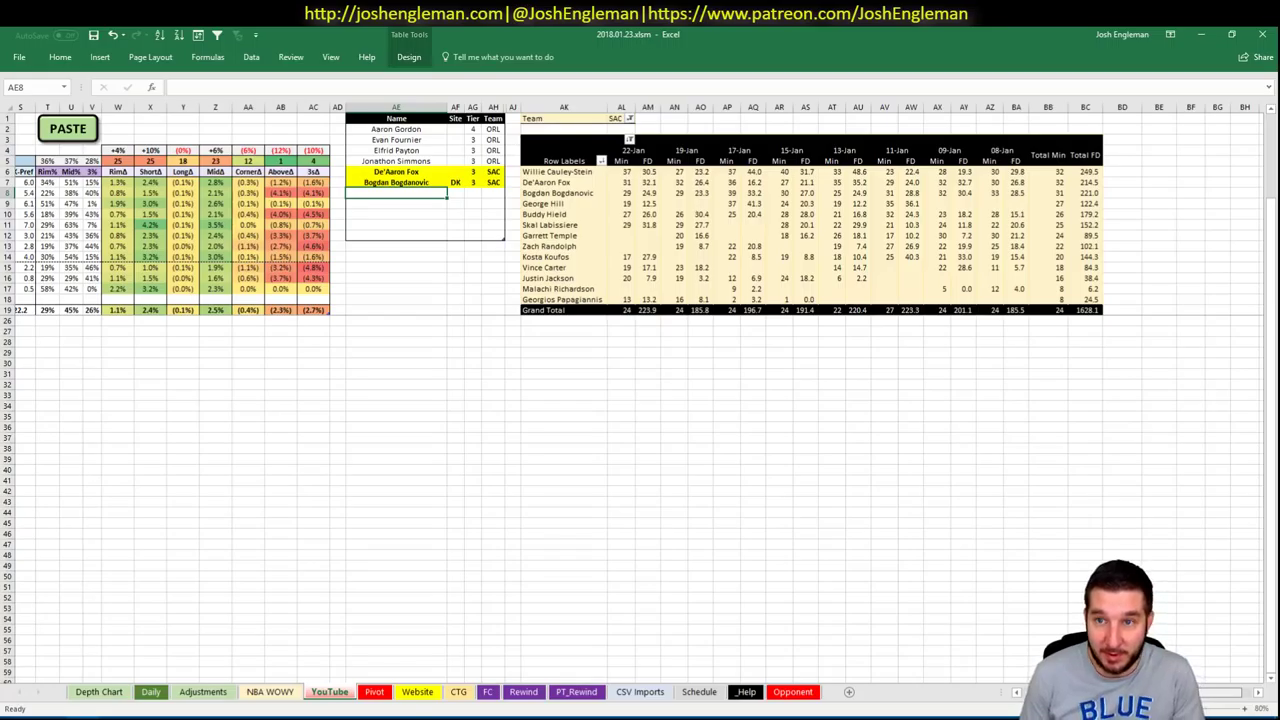
scroll(640, 400, right, 1)
scroll(1027, 678, left, 6)
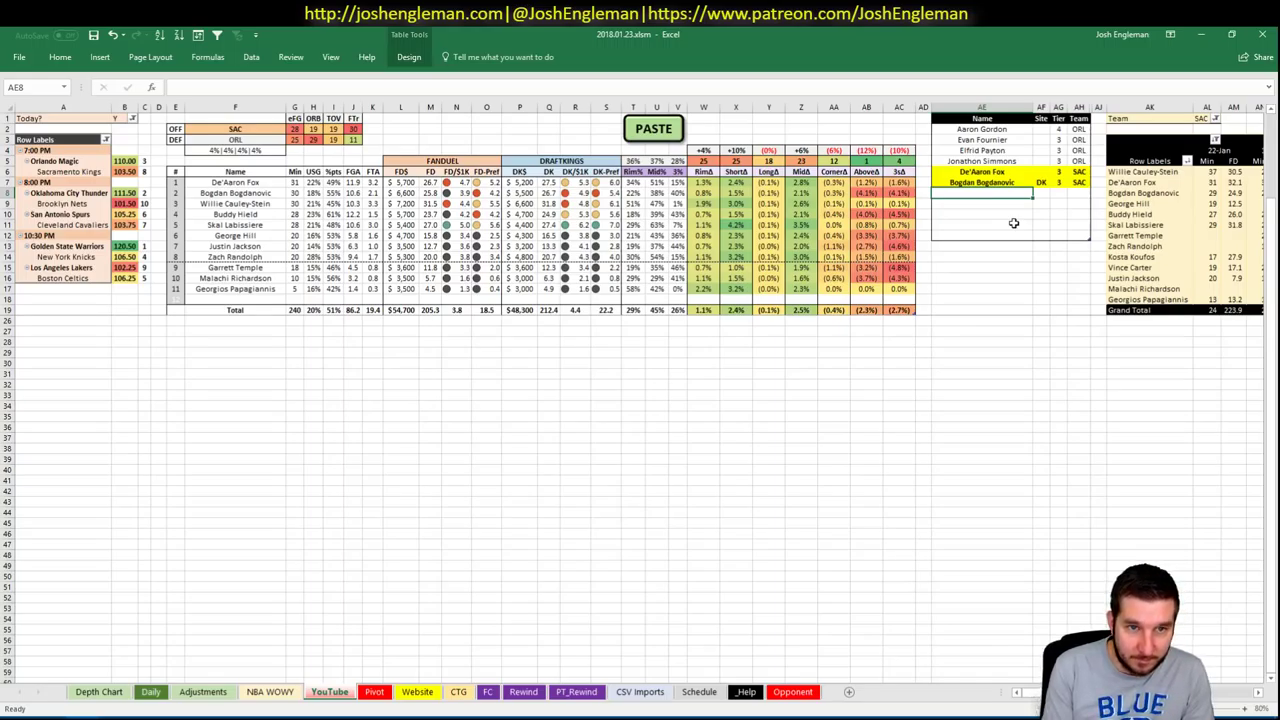
text(W)
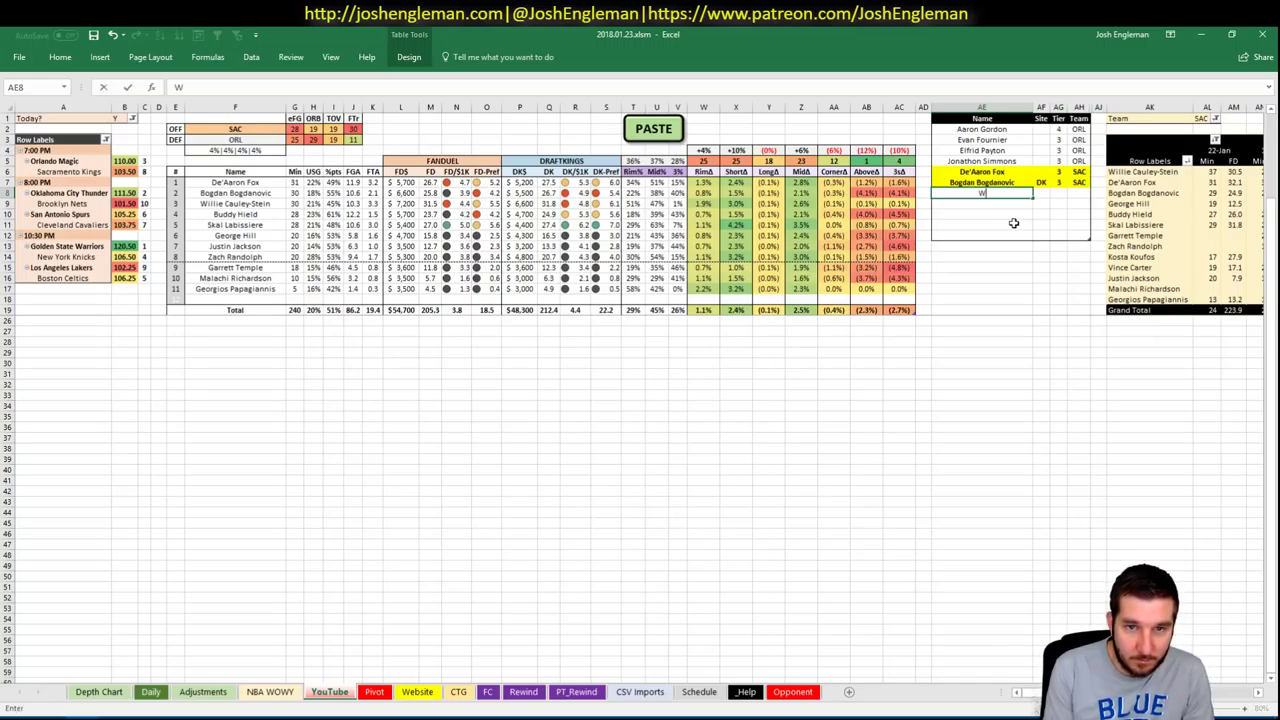
text(illie Cauley0)
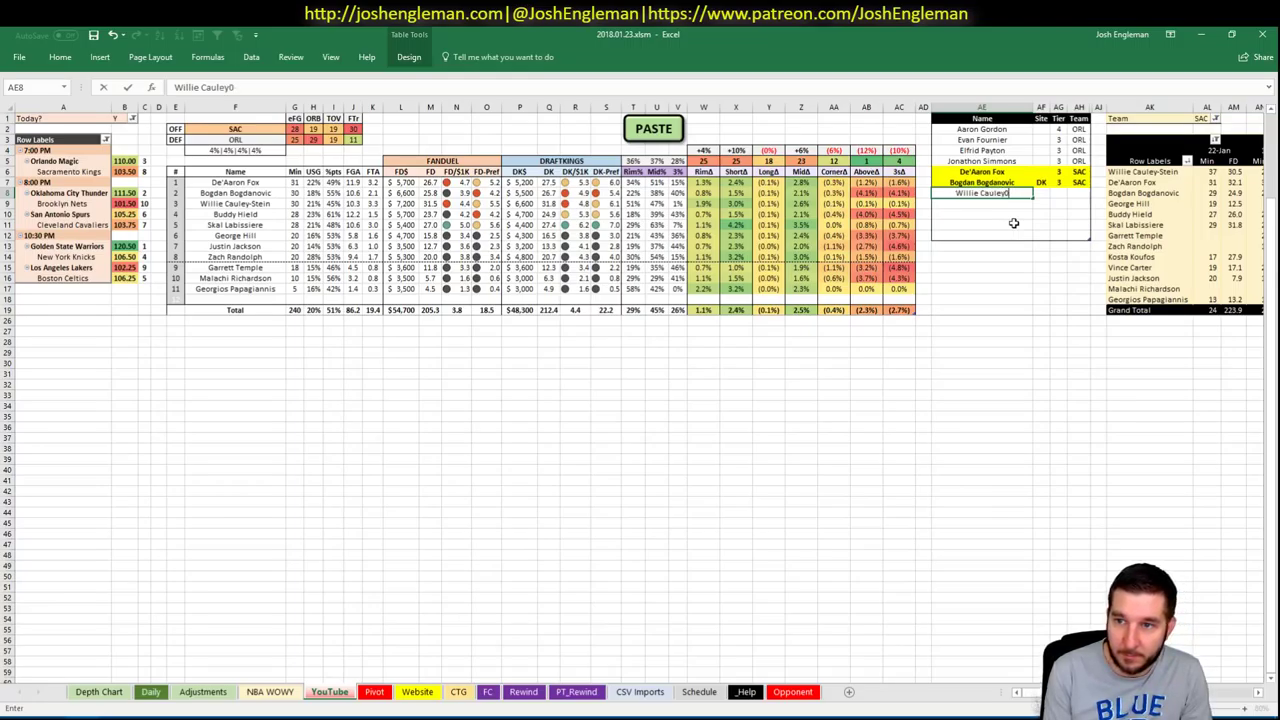
key(BackSpace)
text(-Stein)
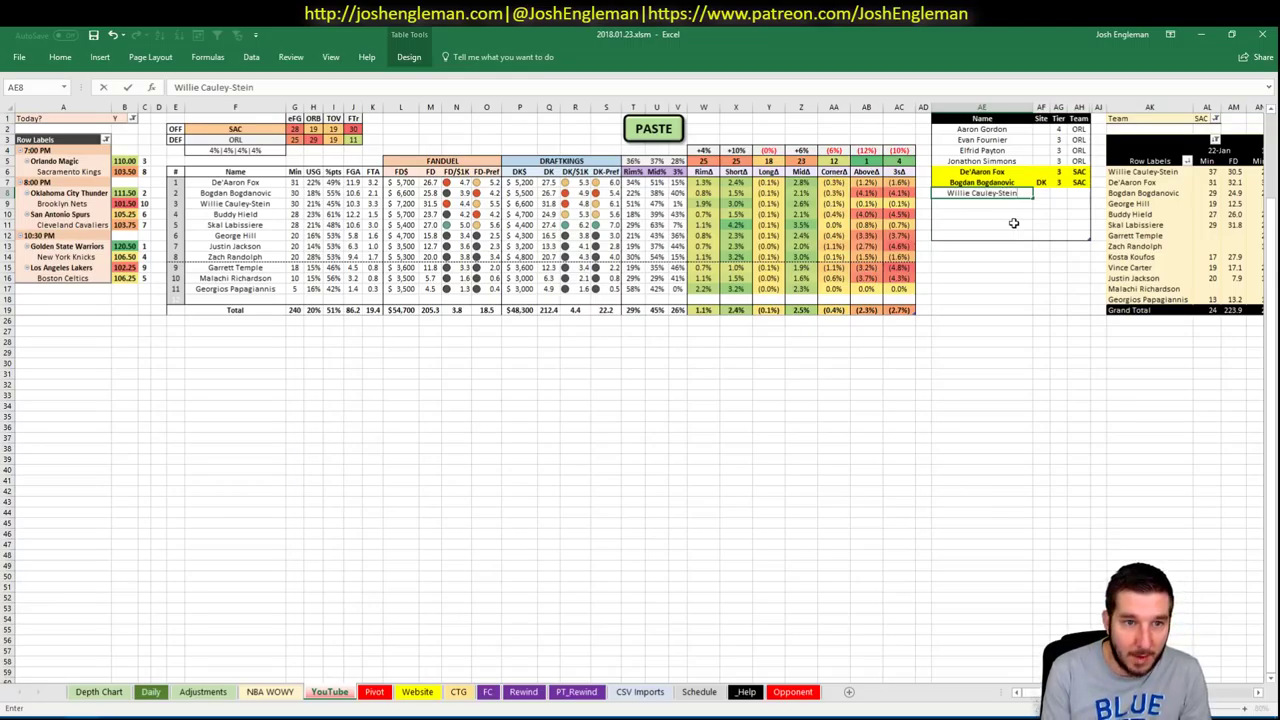
key(Return)
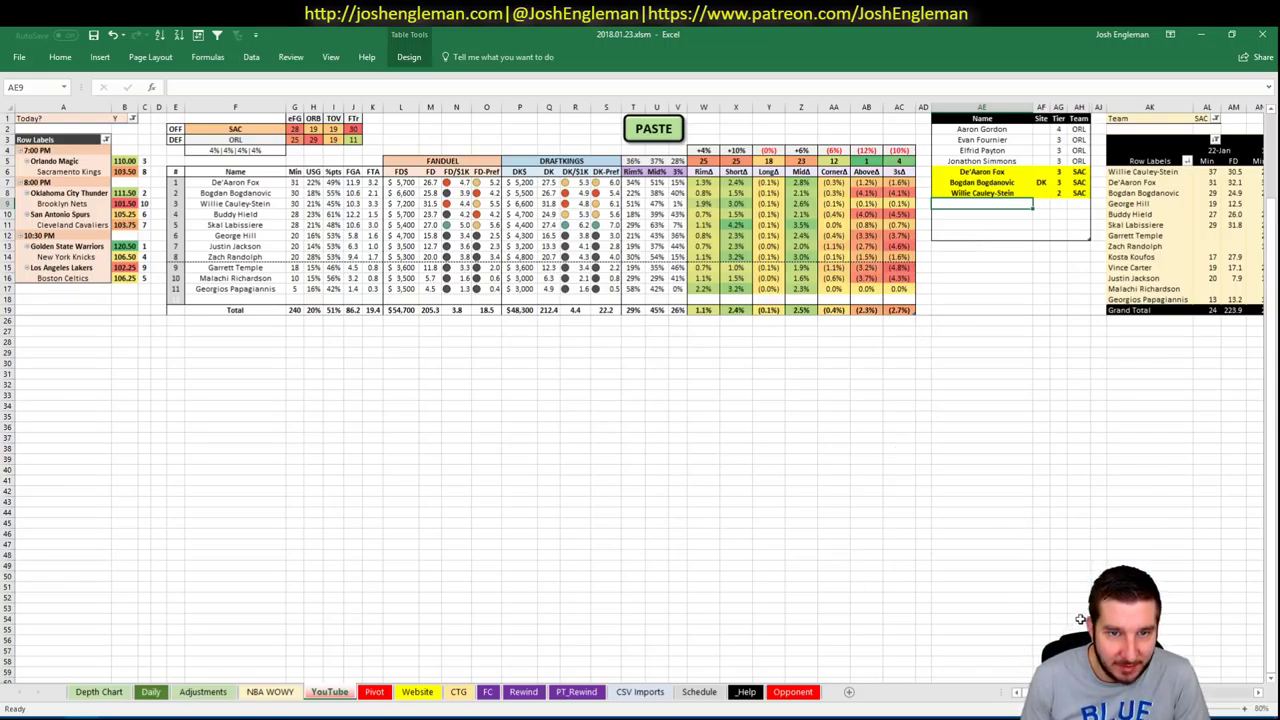
Add Buddy Hield to the shortlist below Willie Cauley-Stein, with site DK in capitals and tier 3
scroll(640, 390, right, 10)
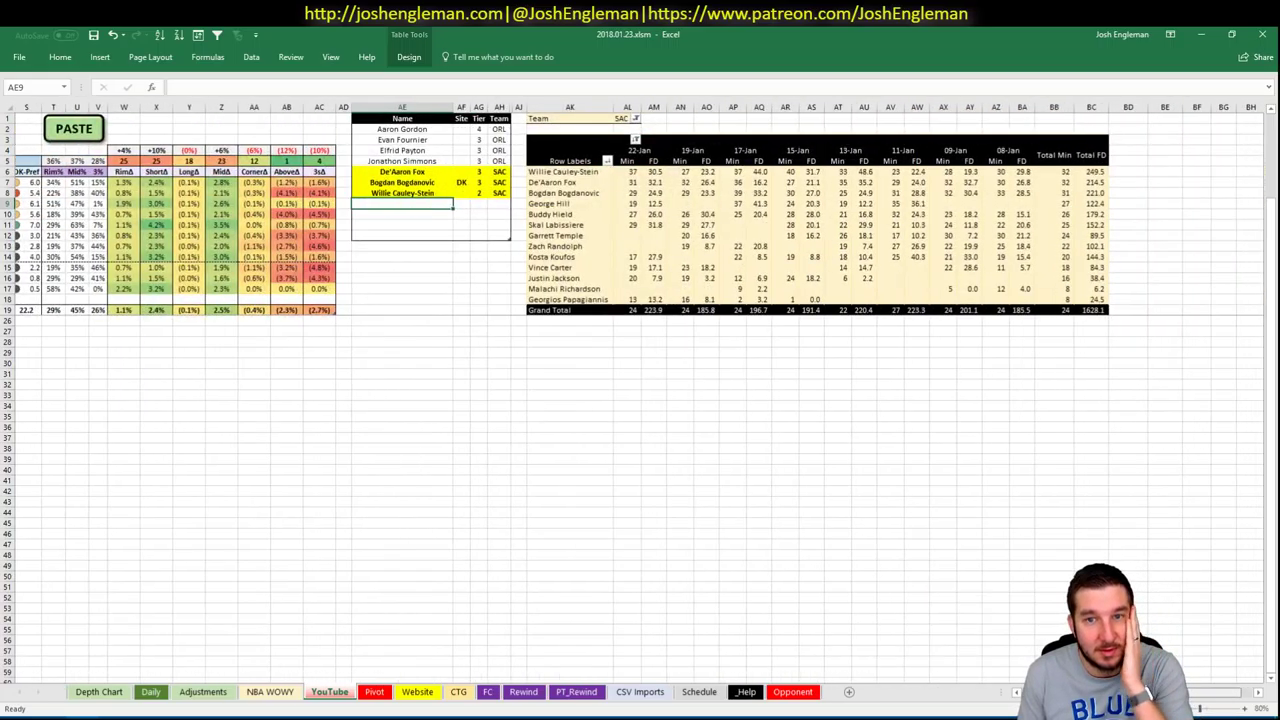
scroll(1010, 676, left, 10)
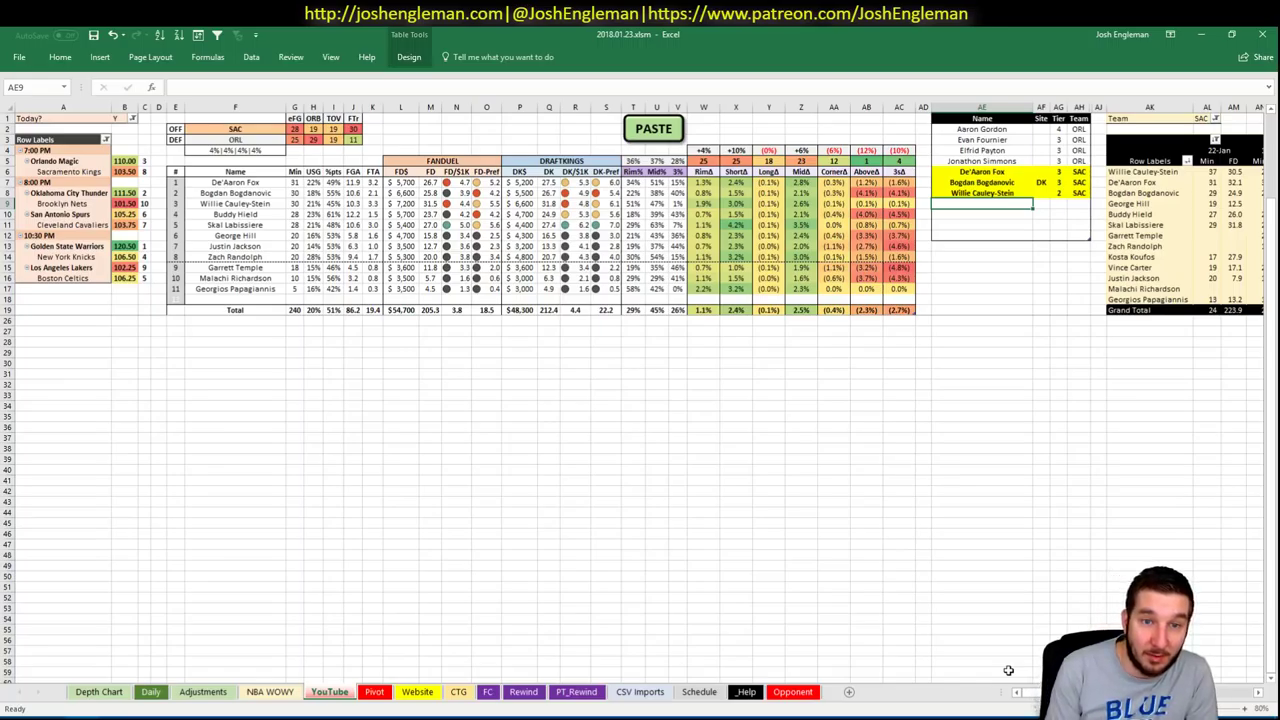
text(Buddy Hield)
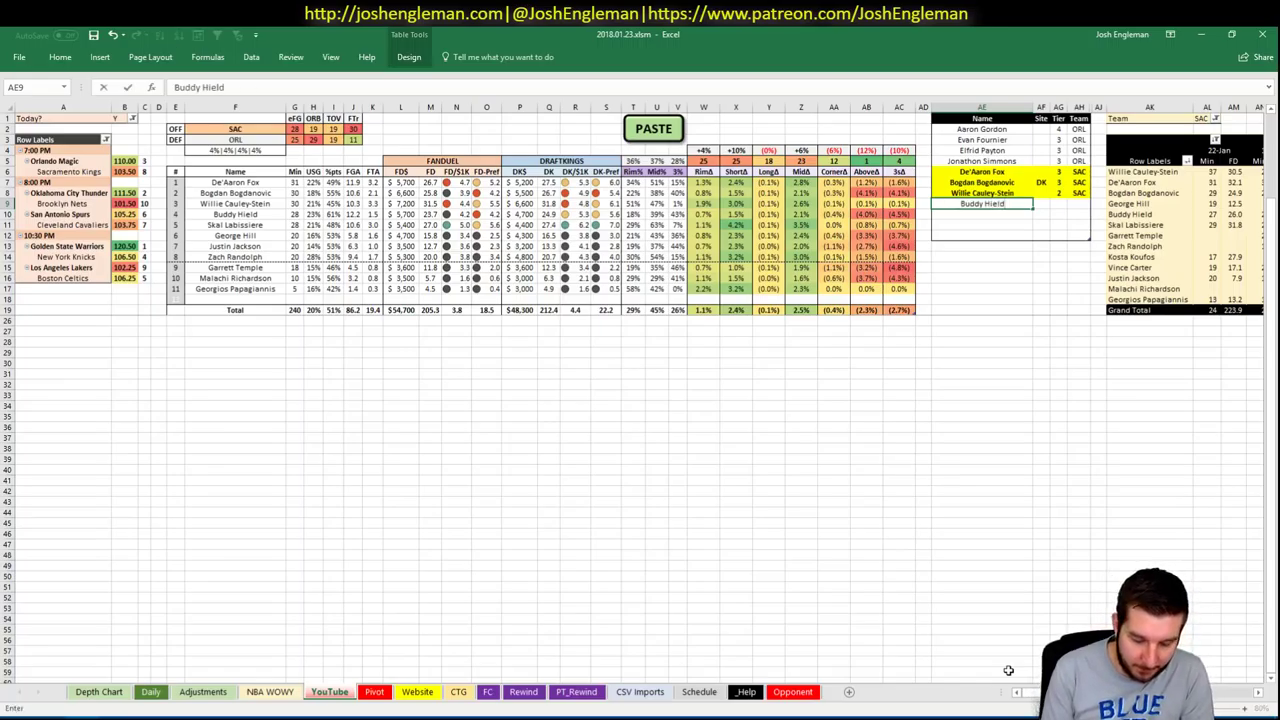
key(Return)
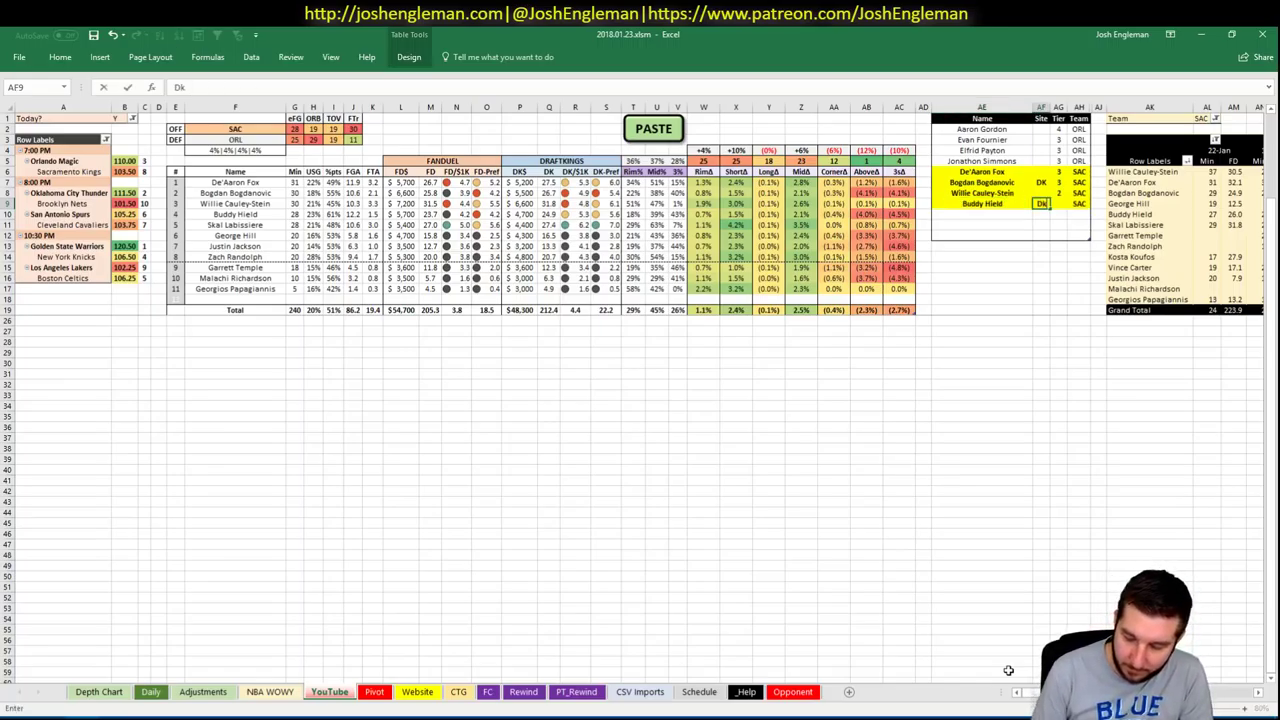
key(Left)
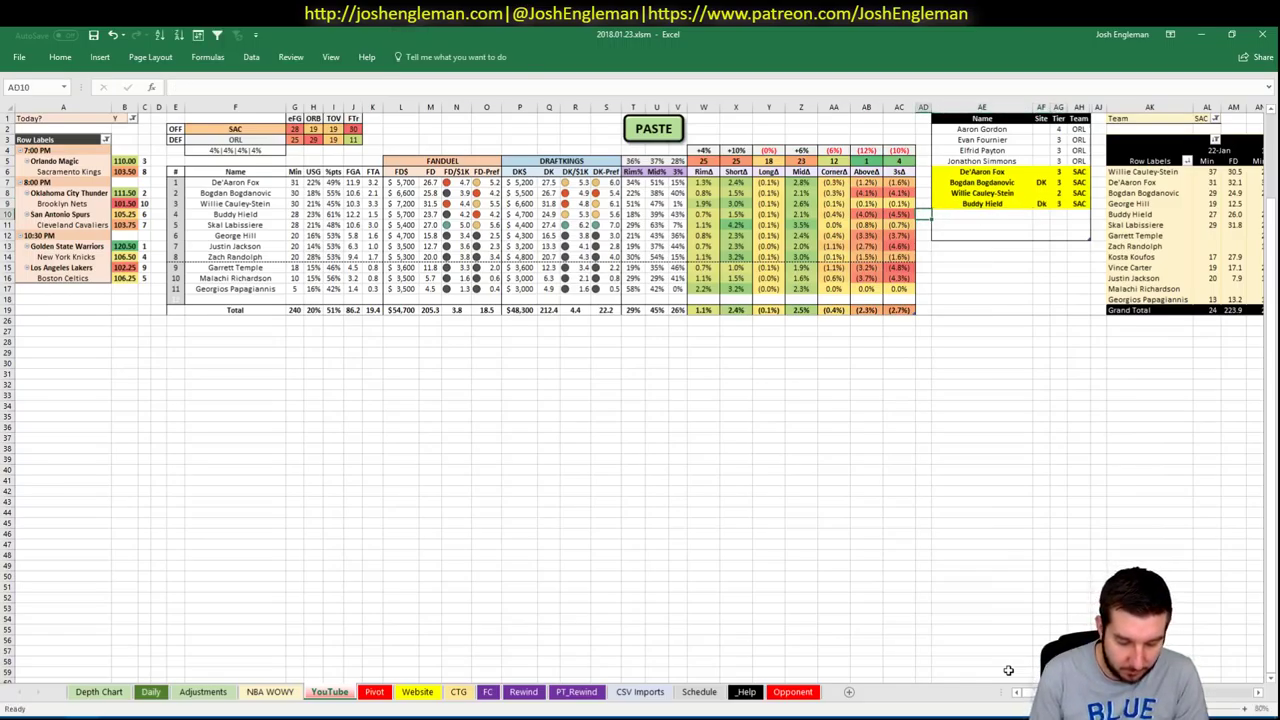
key(Right)
key(Up)
key(Right)
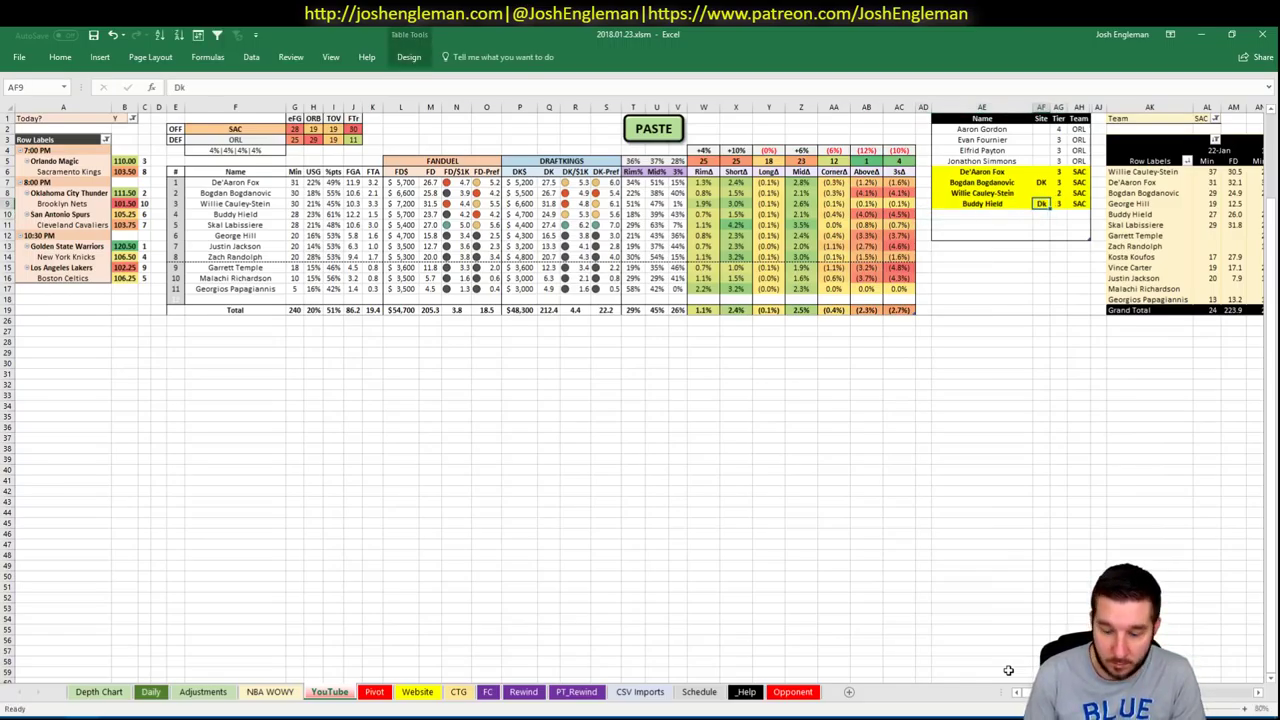
text(DK)
key(Return)
key(Left)
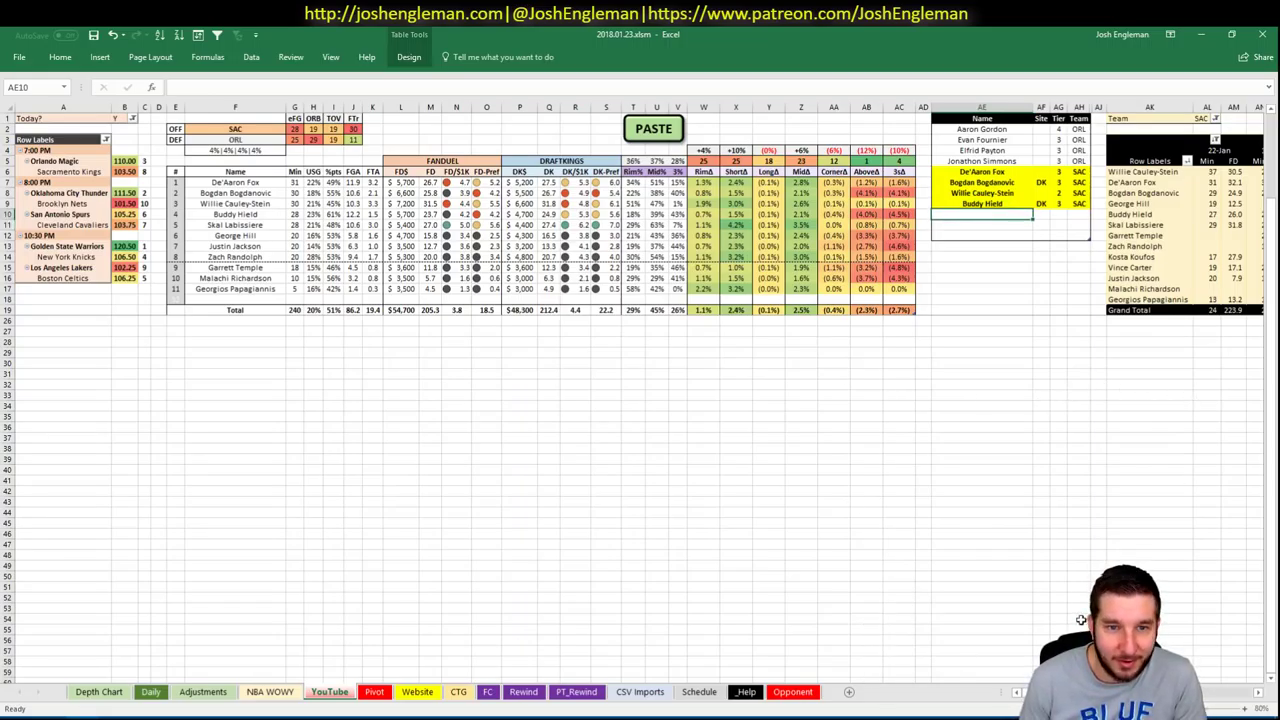
Add Skal Labissiere to the shortlist below Buddy Hield, with site FD and tier 3
scroll(640, 390, right, 6)
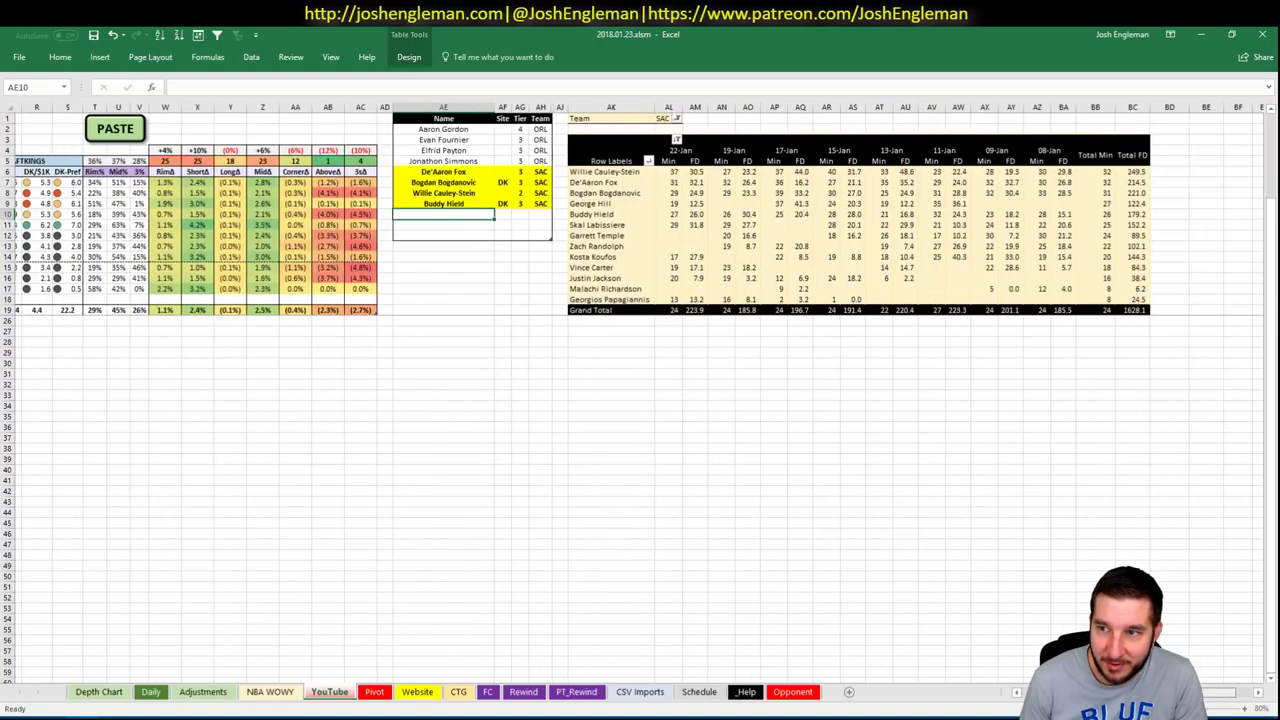
scroll(981, 675, left, 6)
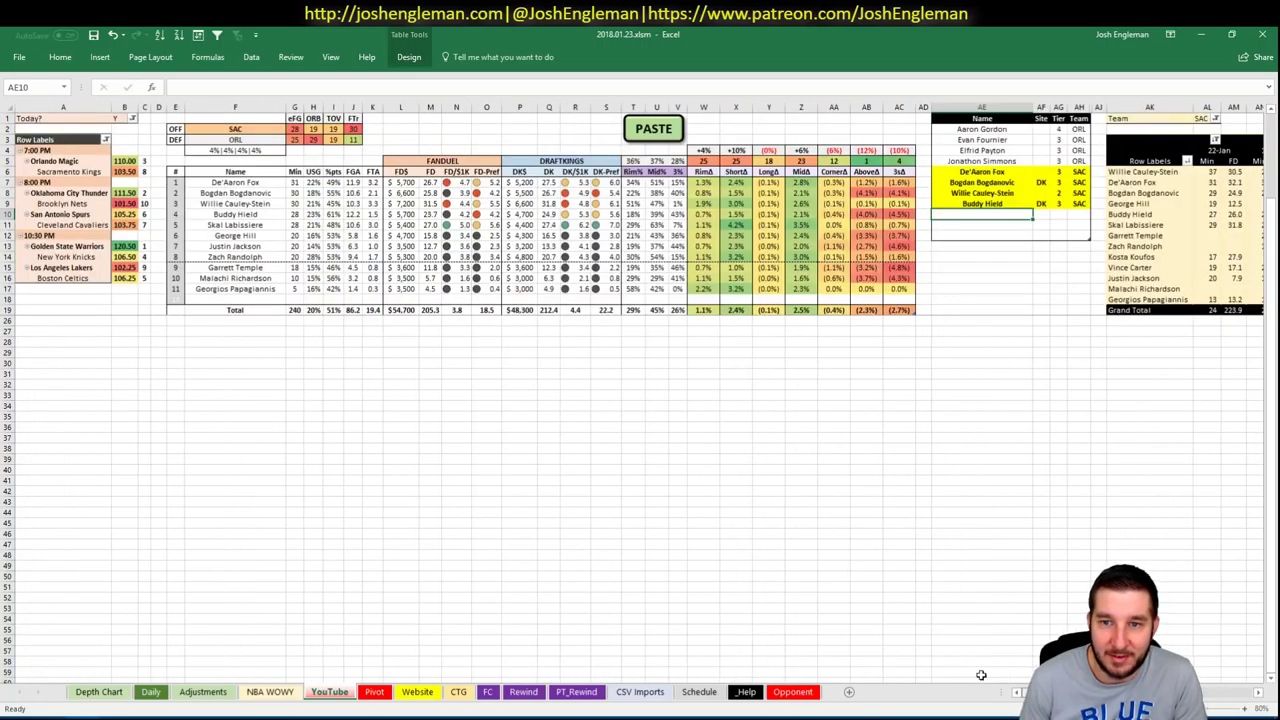
text(Skal La)
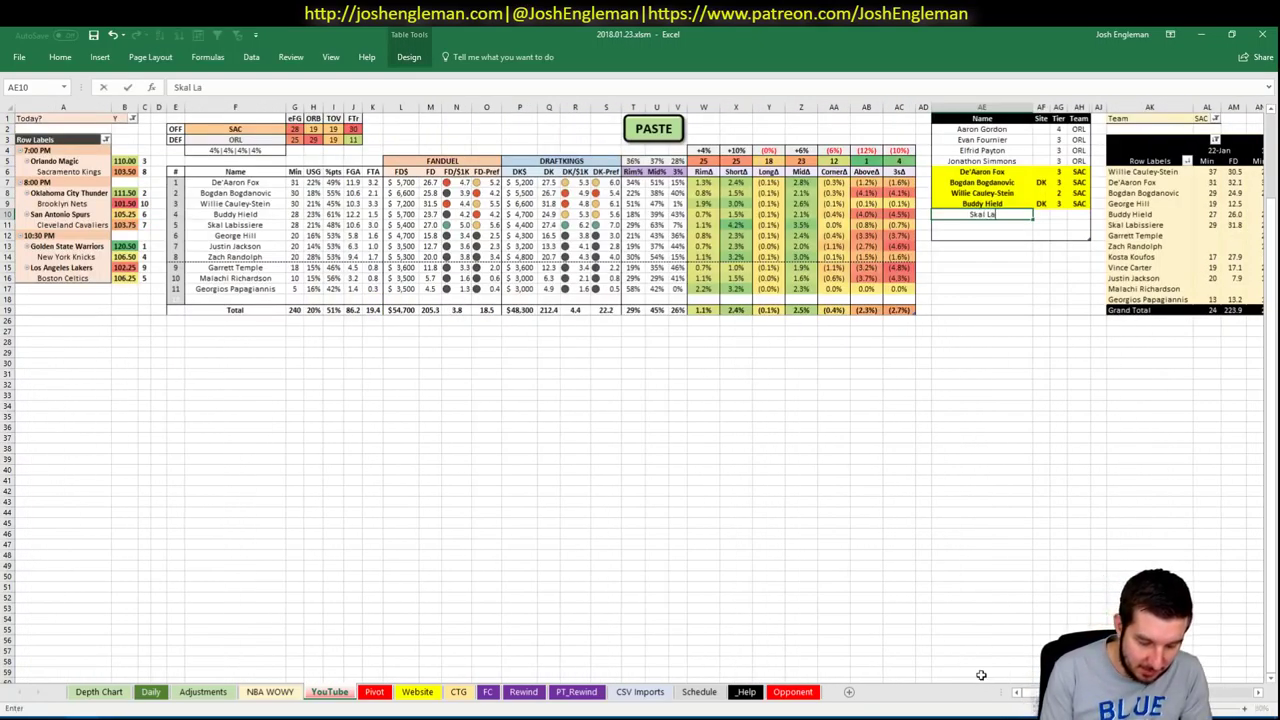
text(bissiere)
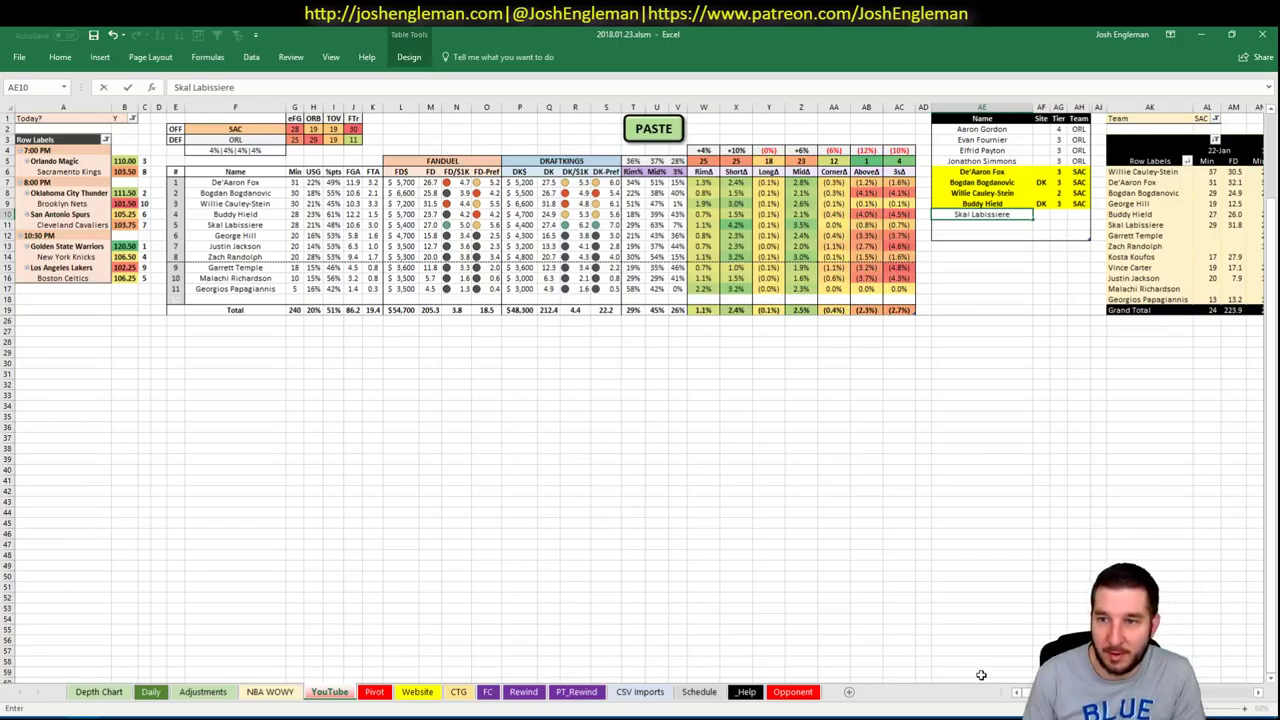
key(Tab)
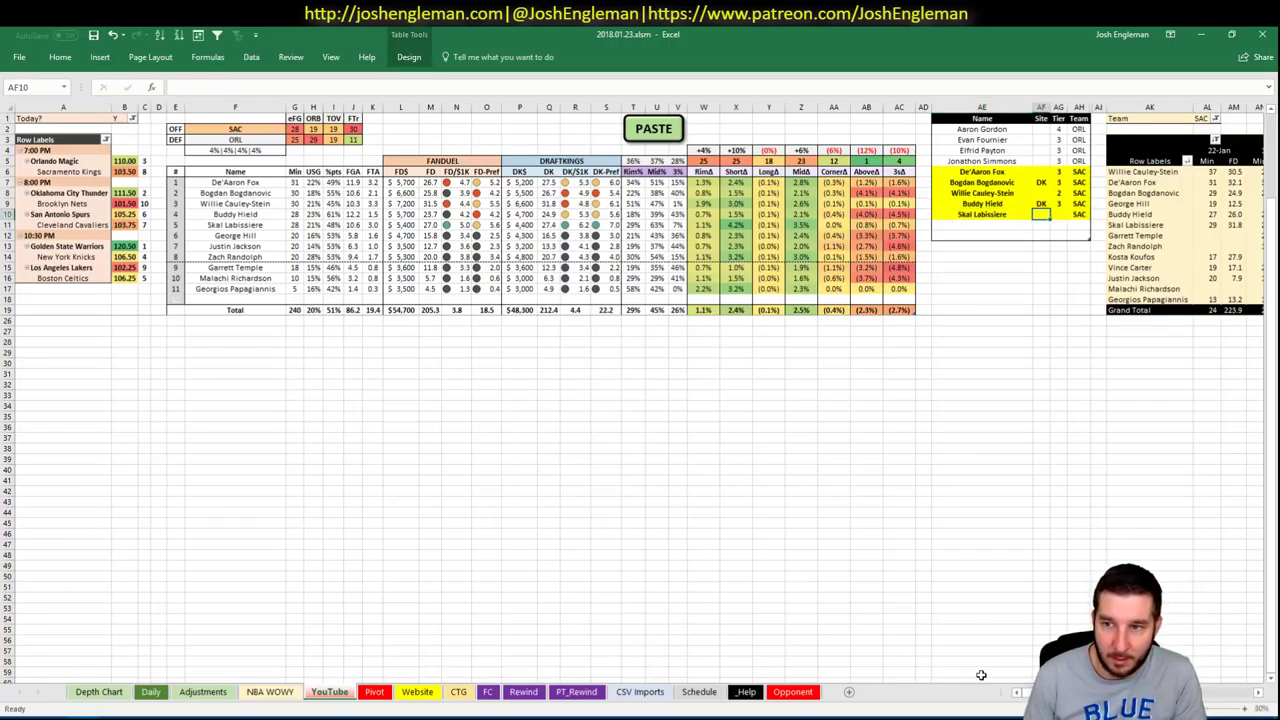
text(FD)
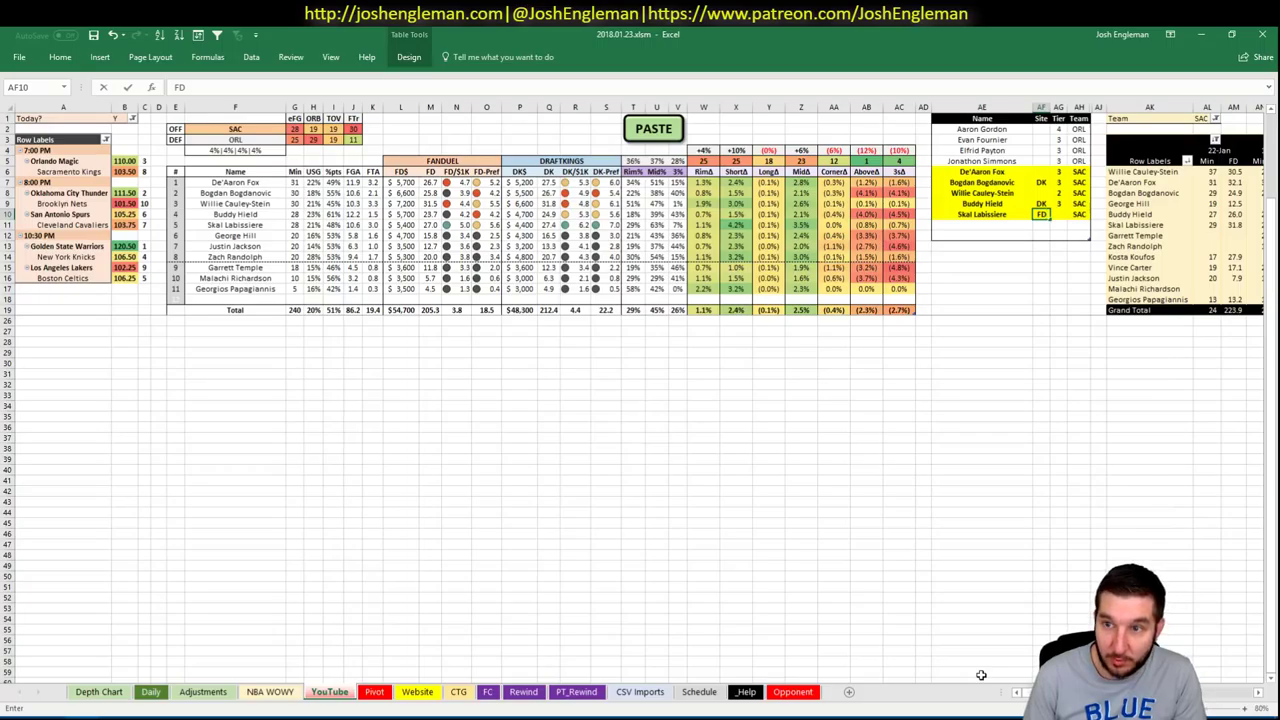
key(Return)
Add a second Skal Labissiere row to the shortlist, with site DK and tier 2
text(Skal Labissiere)
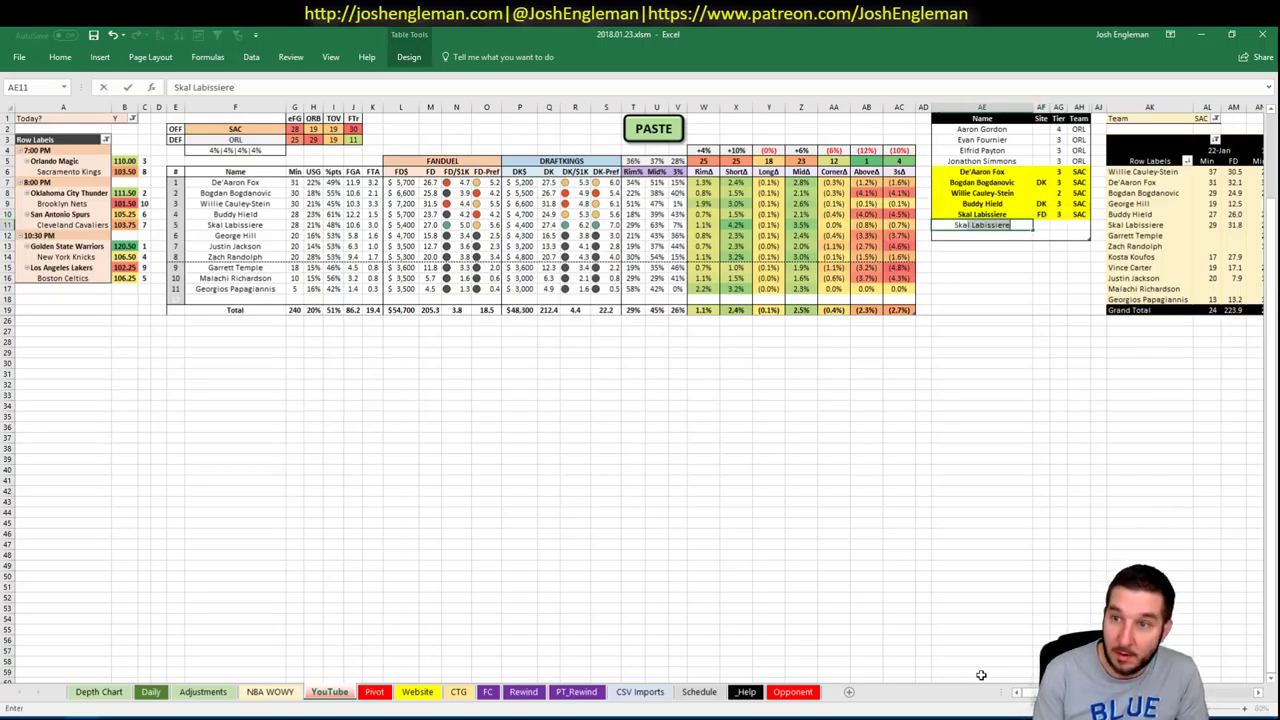
key(Tab)
text(DK)
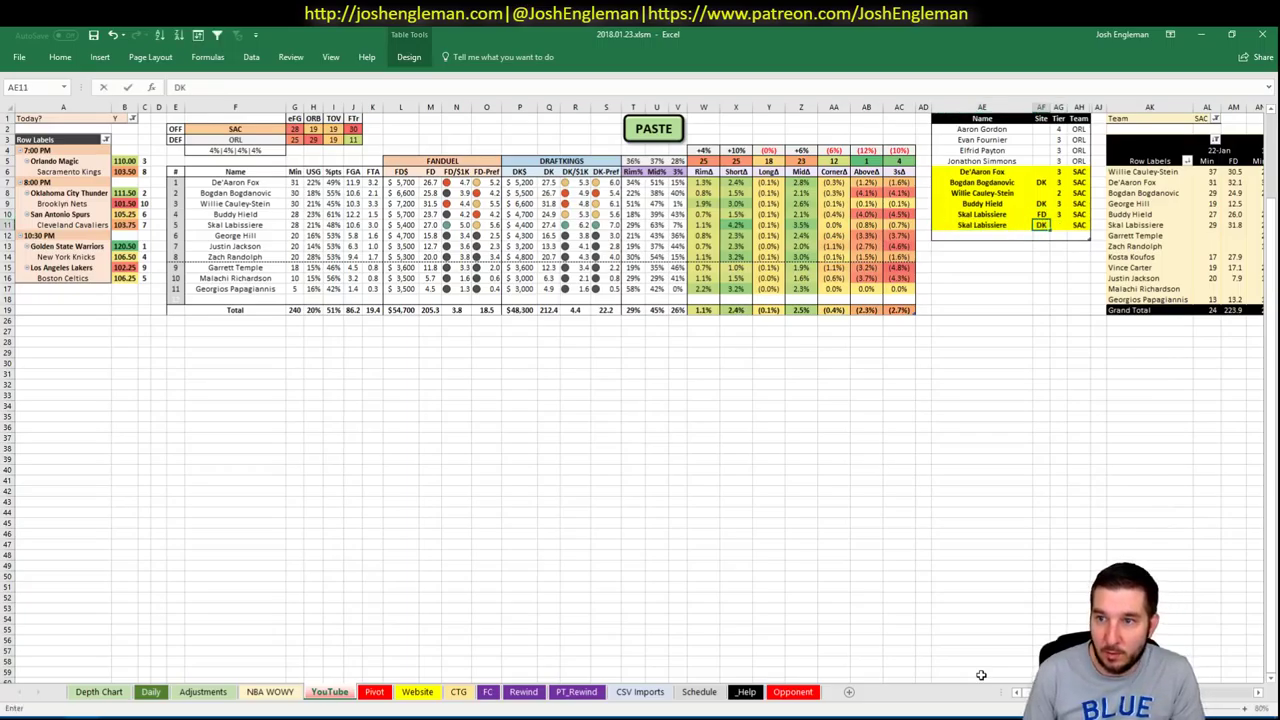
key(Tab)
text(2)
key(Return)
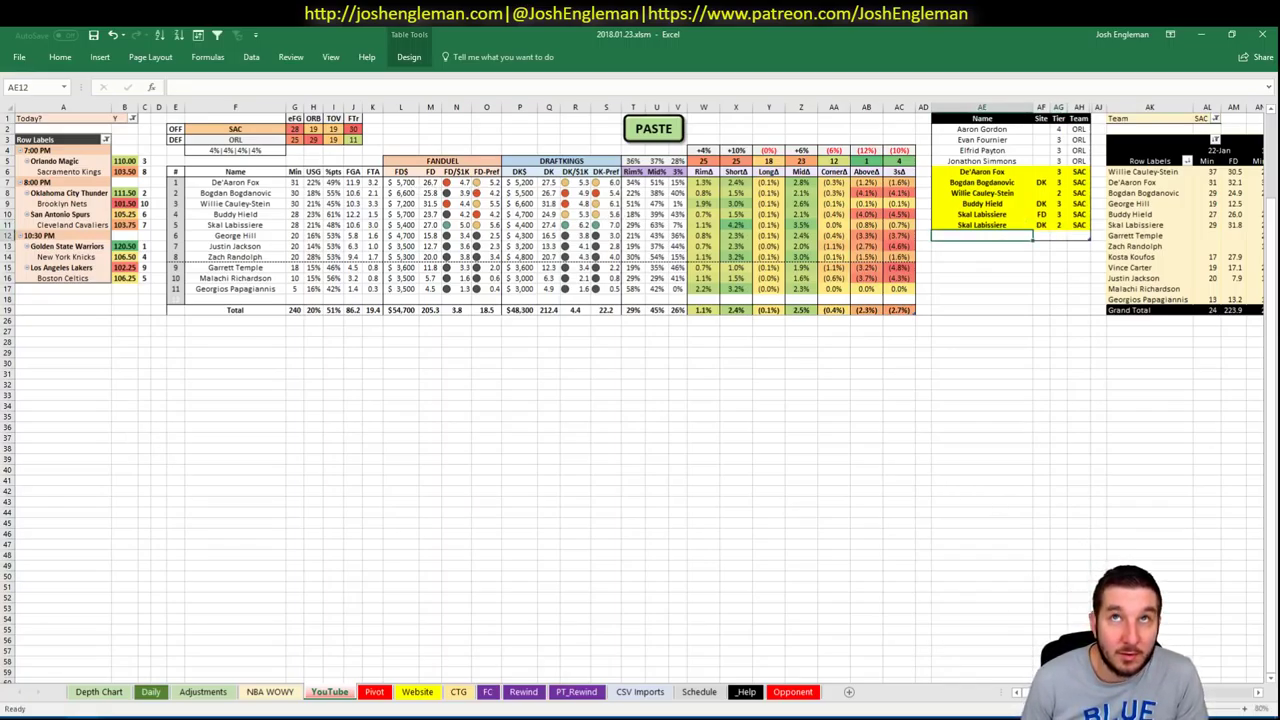
Review Sacramento's recent game log and the team's player projections on the Pivot sheet, and look at the Daily sheet
scroll(639, 393, right, 6)
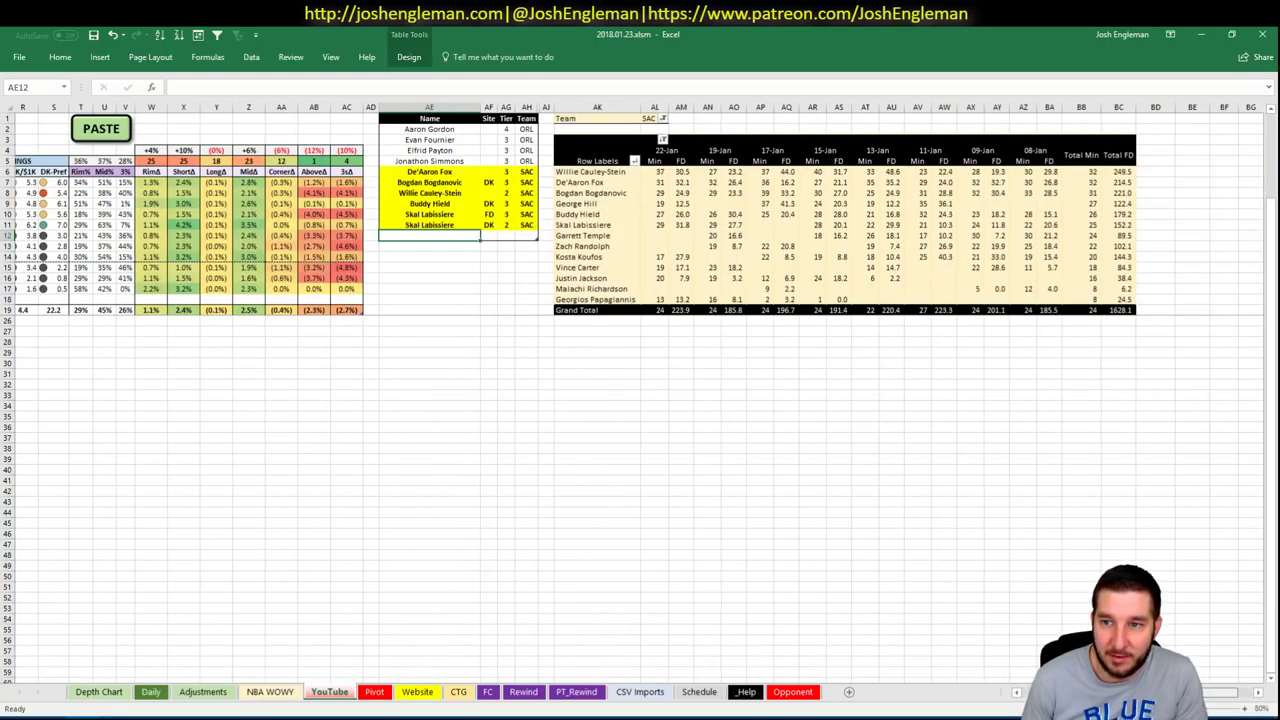
scroll(940, 663, left, 6)
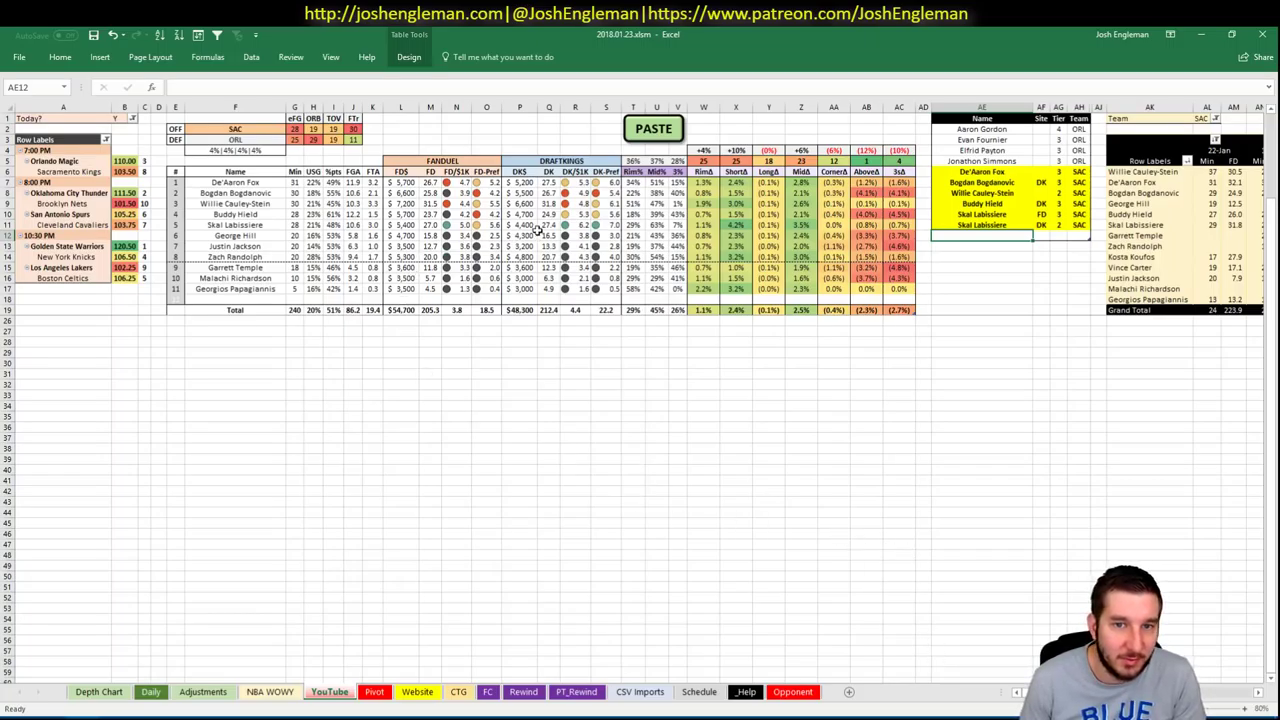
click(374, 691)
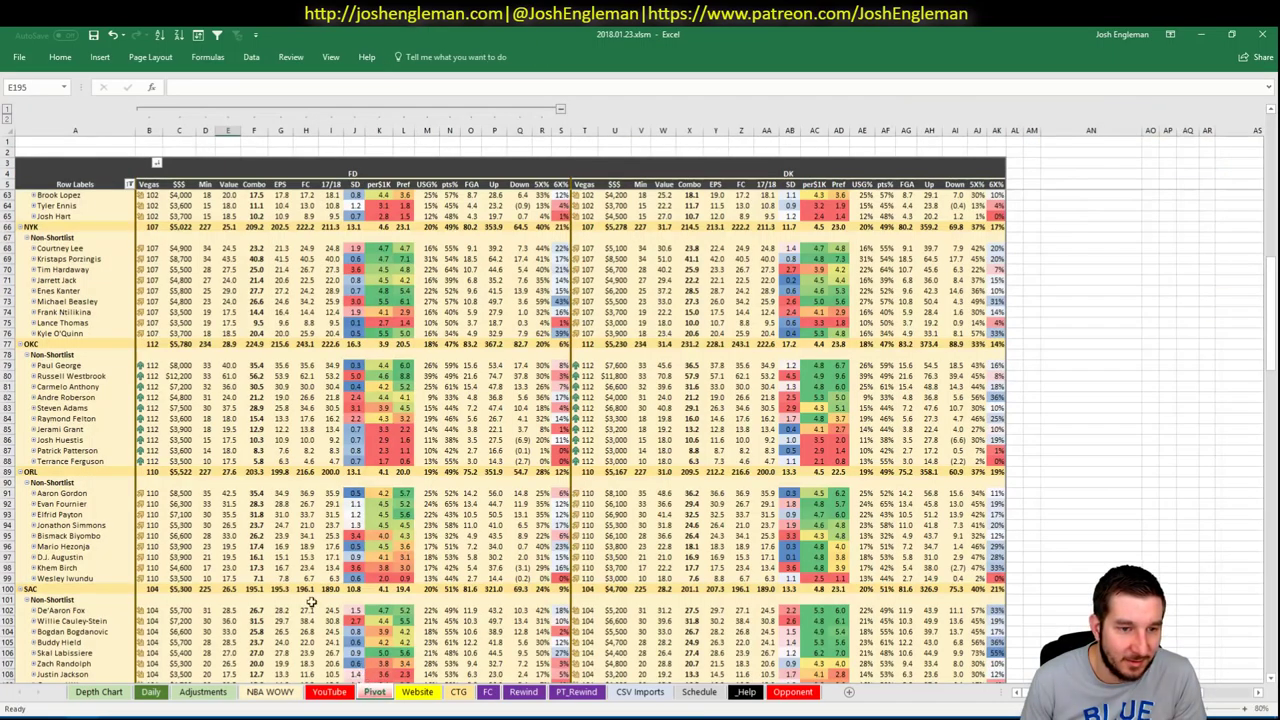
click(281, 567)
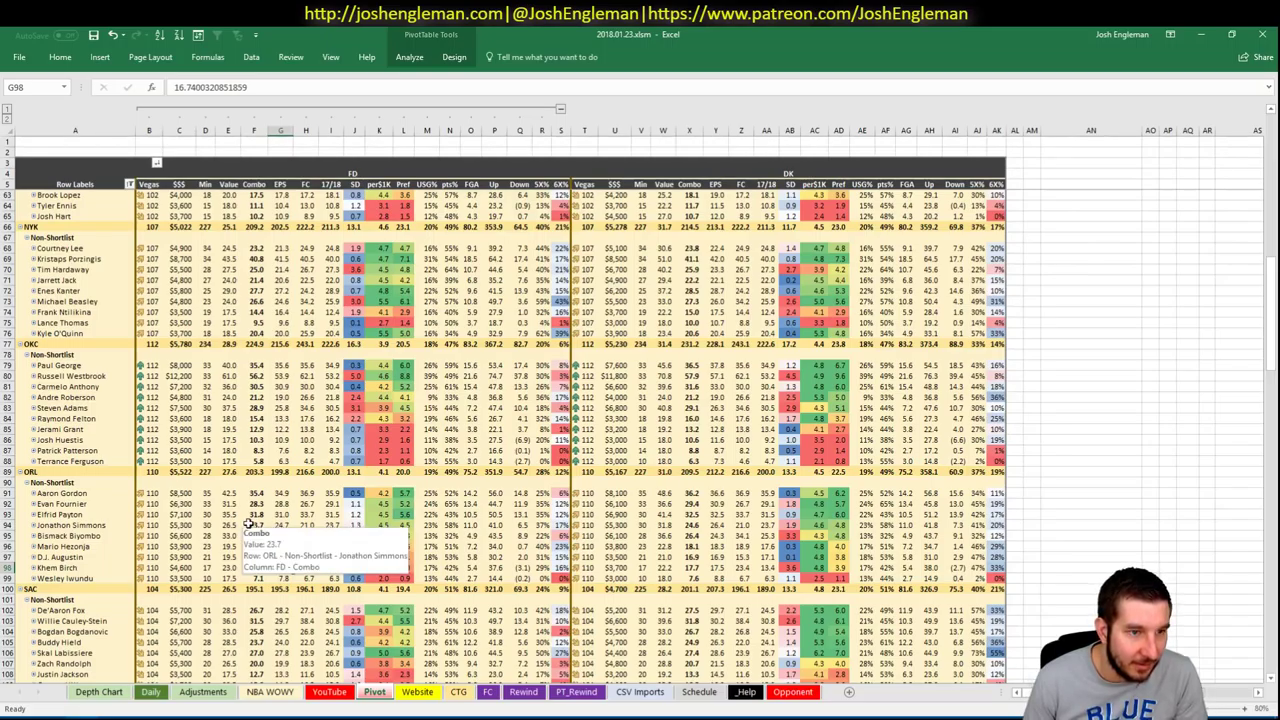
scroll(276, 536, down, 3)
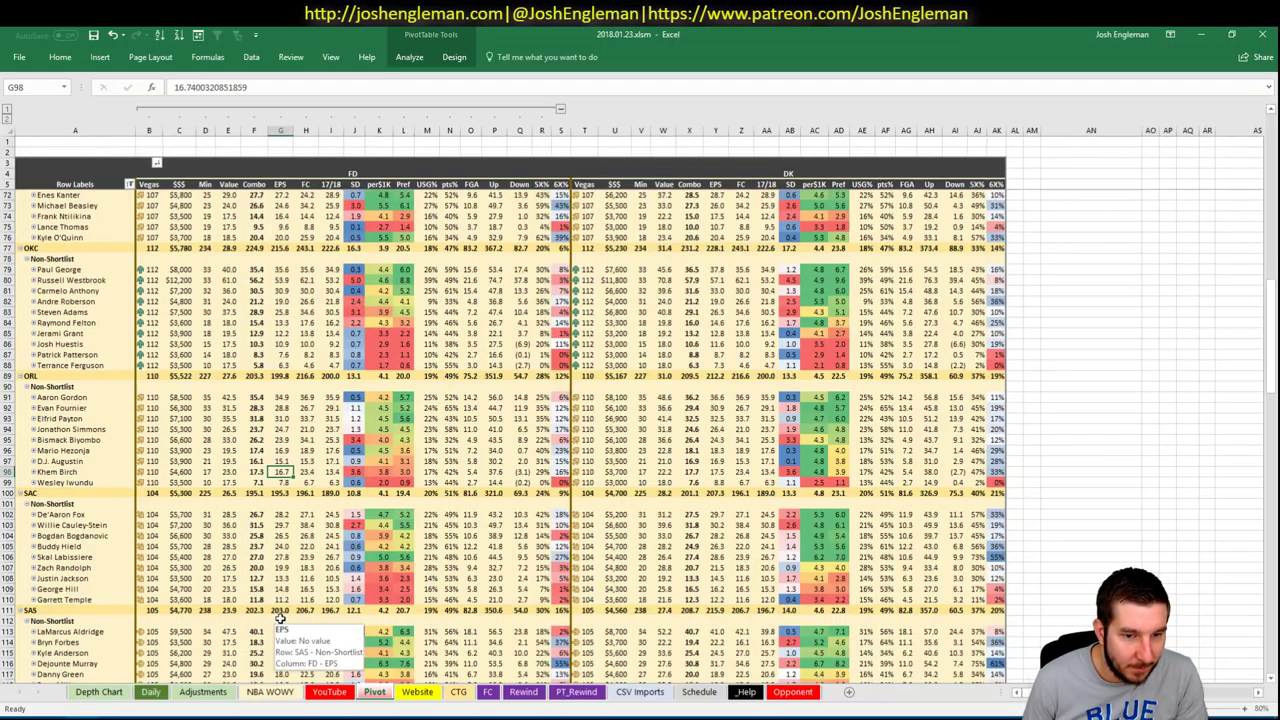
click(205, 691)
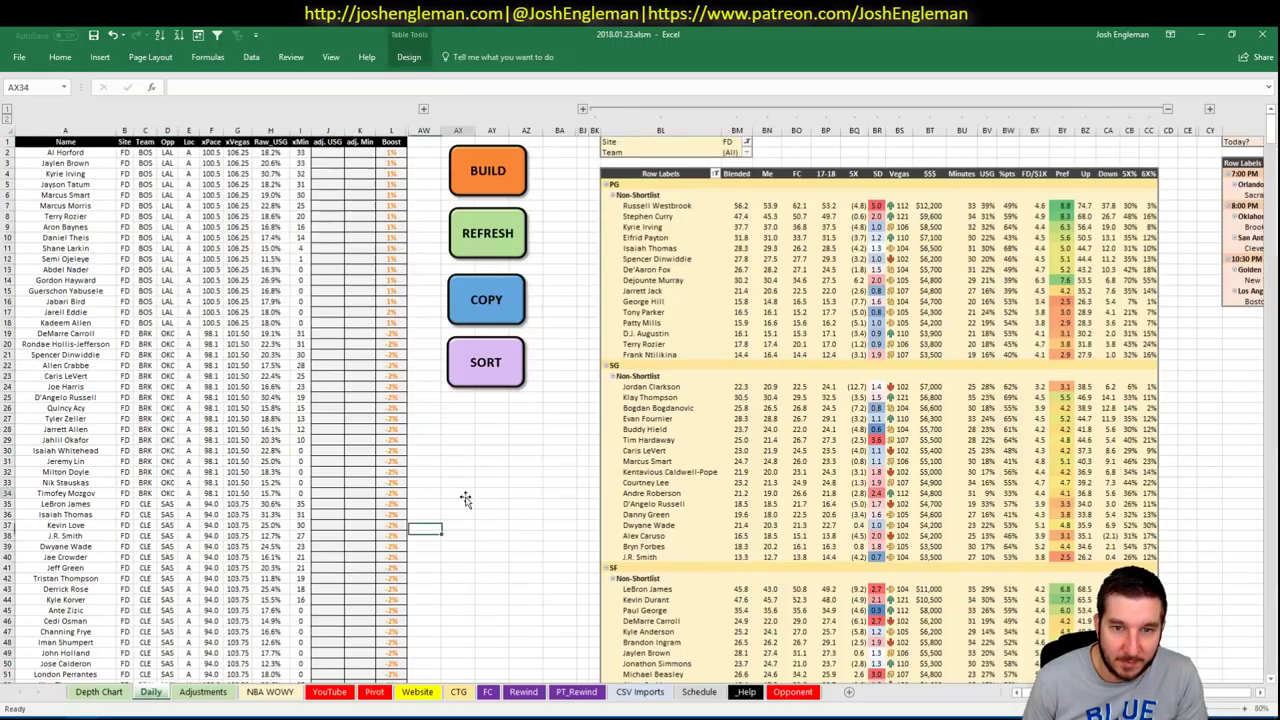
Return to the YouTube sheet and set the offensive team to OKC
click(329, 688)
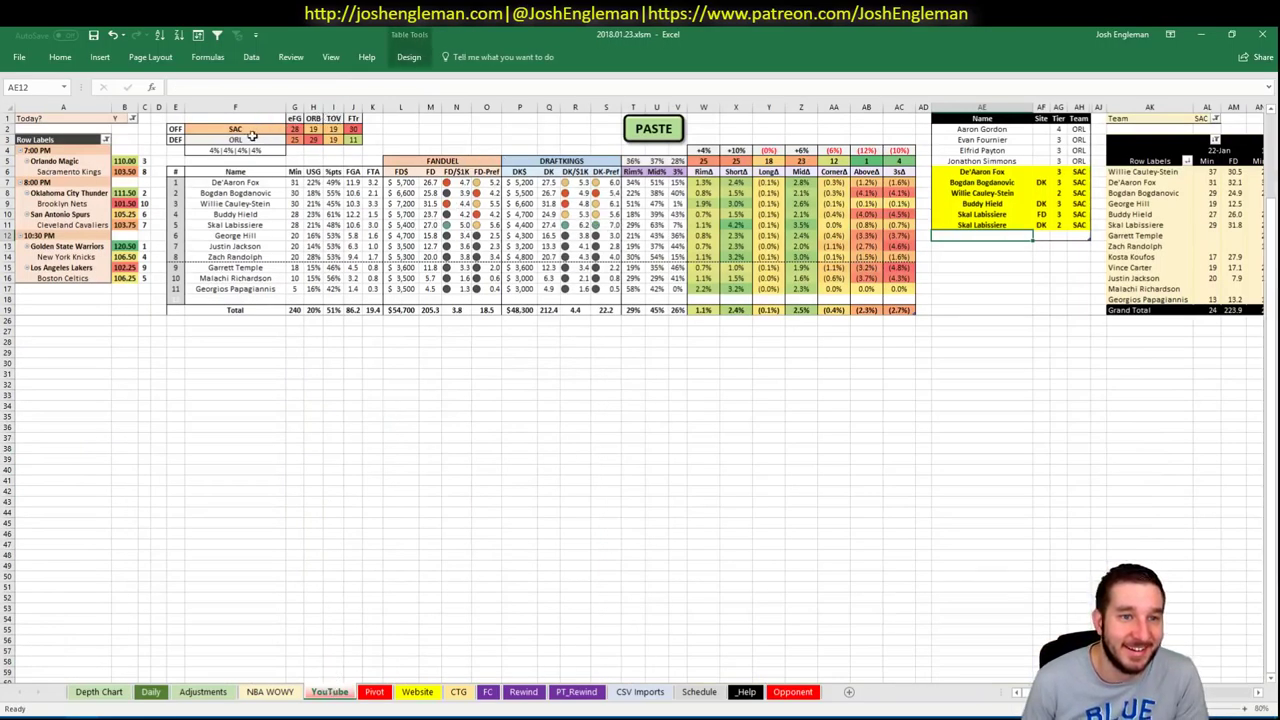
click(252, 138)
click(255, 127)
text(OKC)
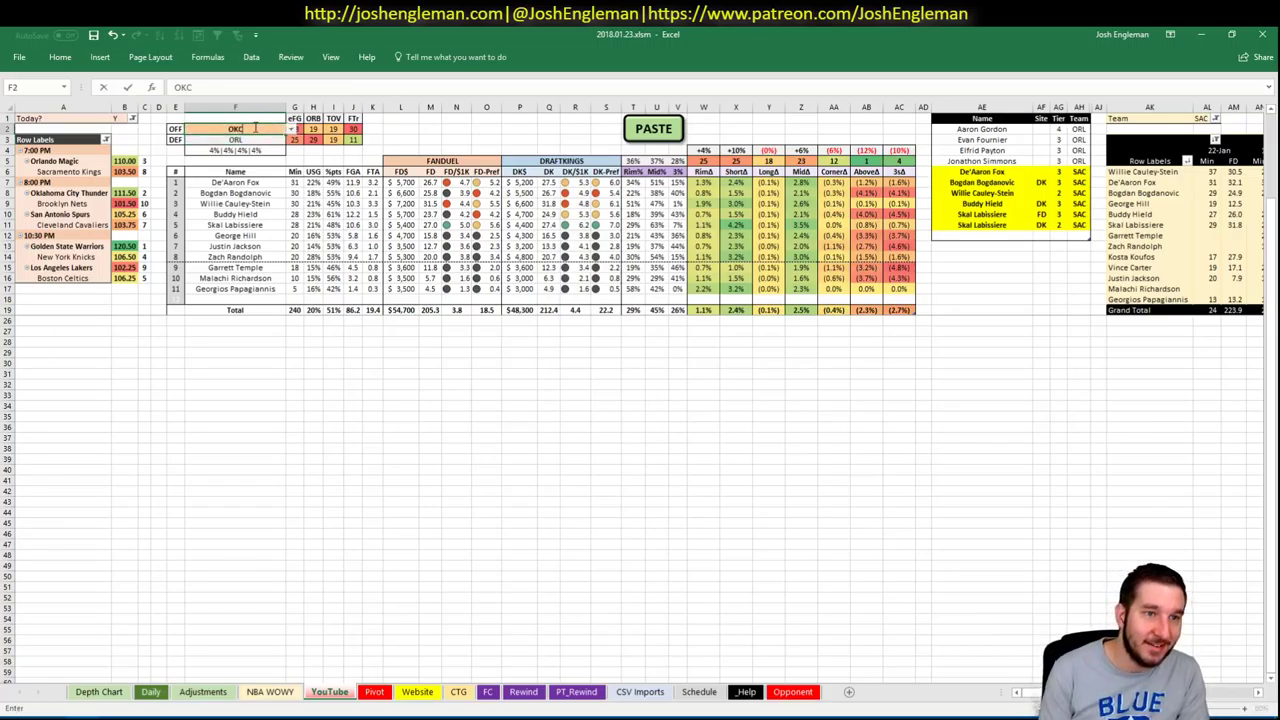
key(Return)
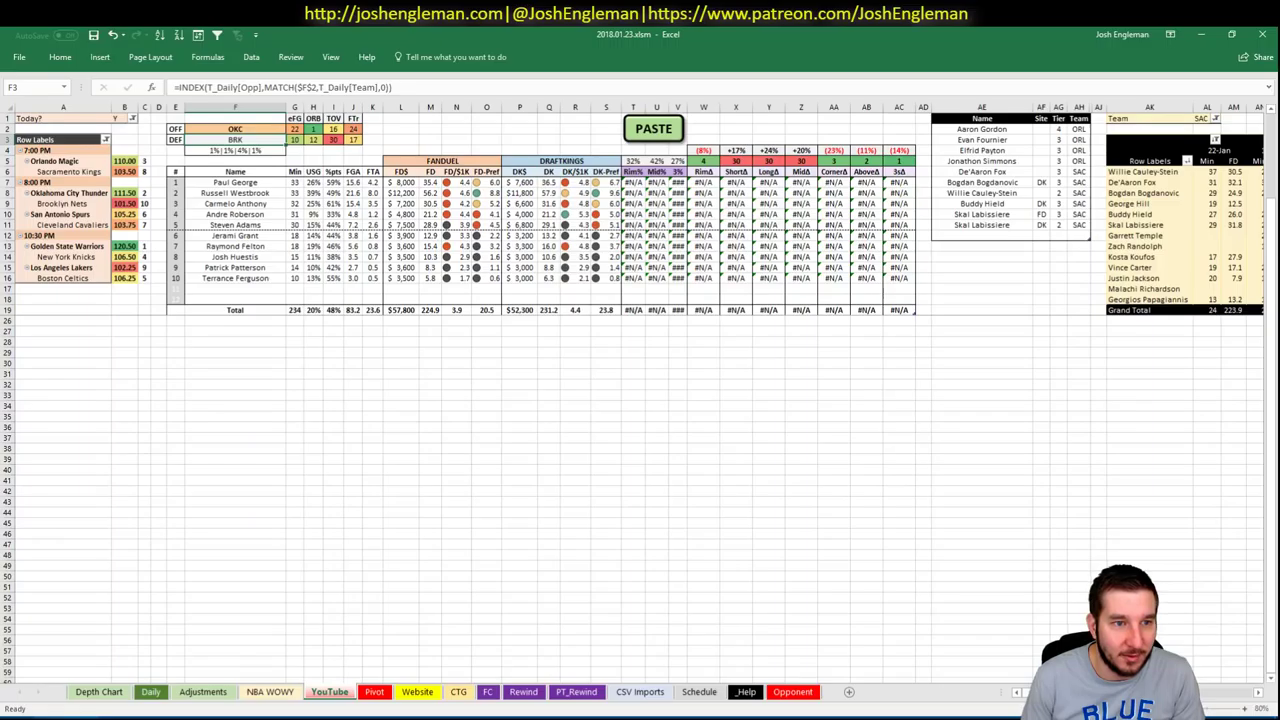
Switch to Chrome and open Oklahoma City's team stats page on Cleaning the Glass through the site's team search
mouse_move(60, 718)
click(70, 665)
click(287, 135)
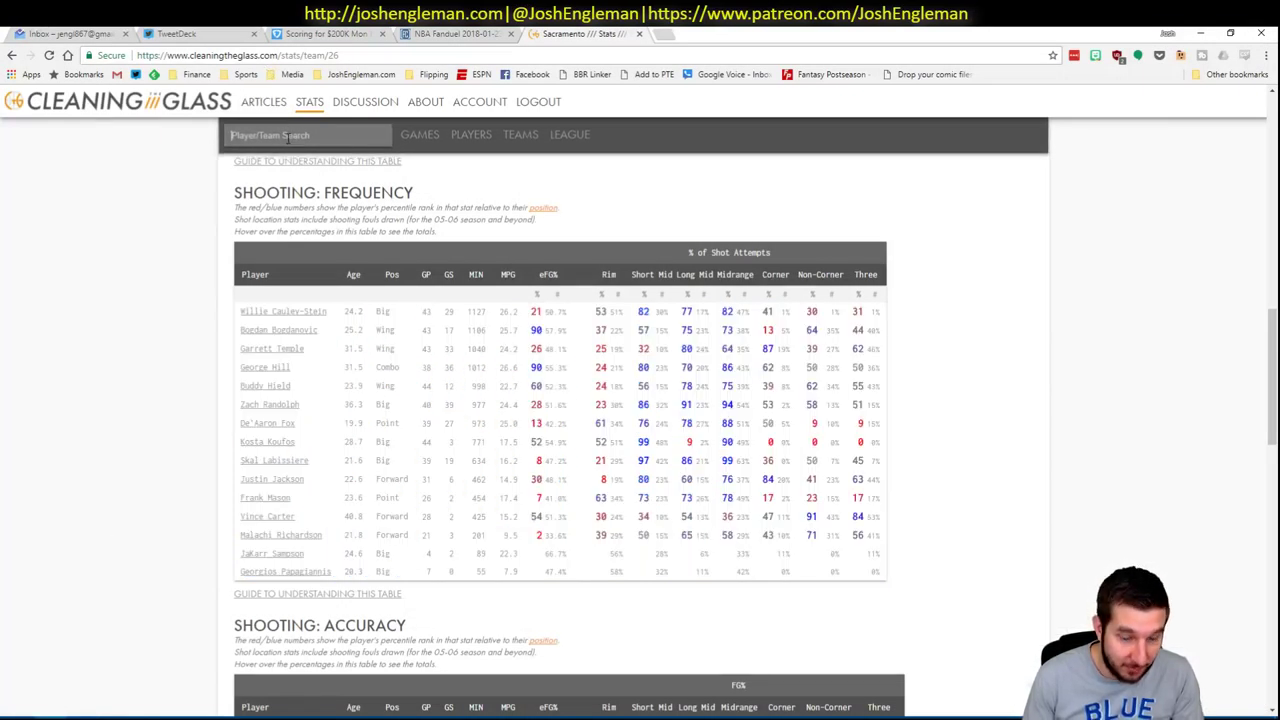
text(thander)
key(Return)
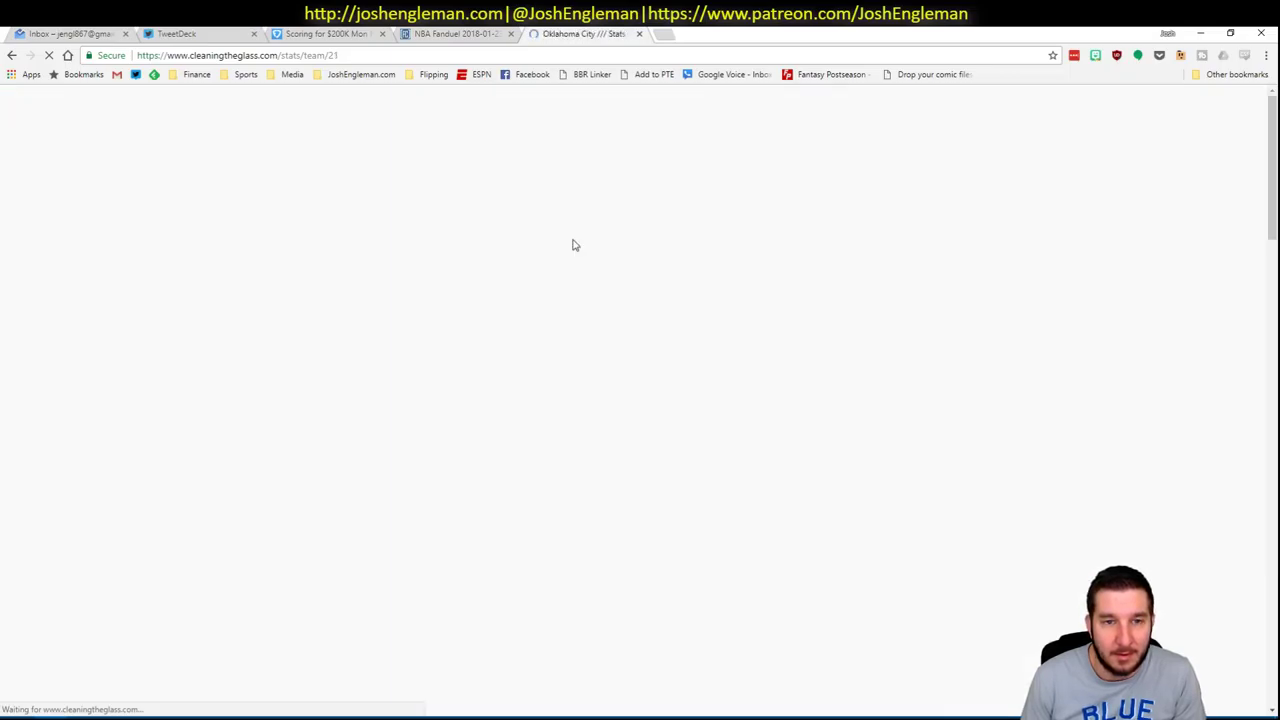
Copy Oklahoma City's Shooting: Frequency table, switch back to Excel and load it with the sheet's paste macro
click(417, 371)
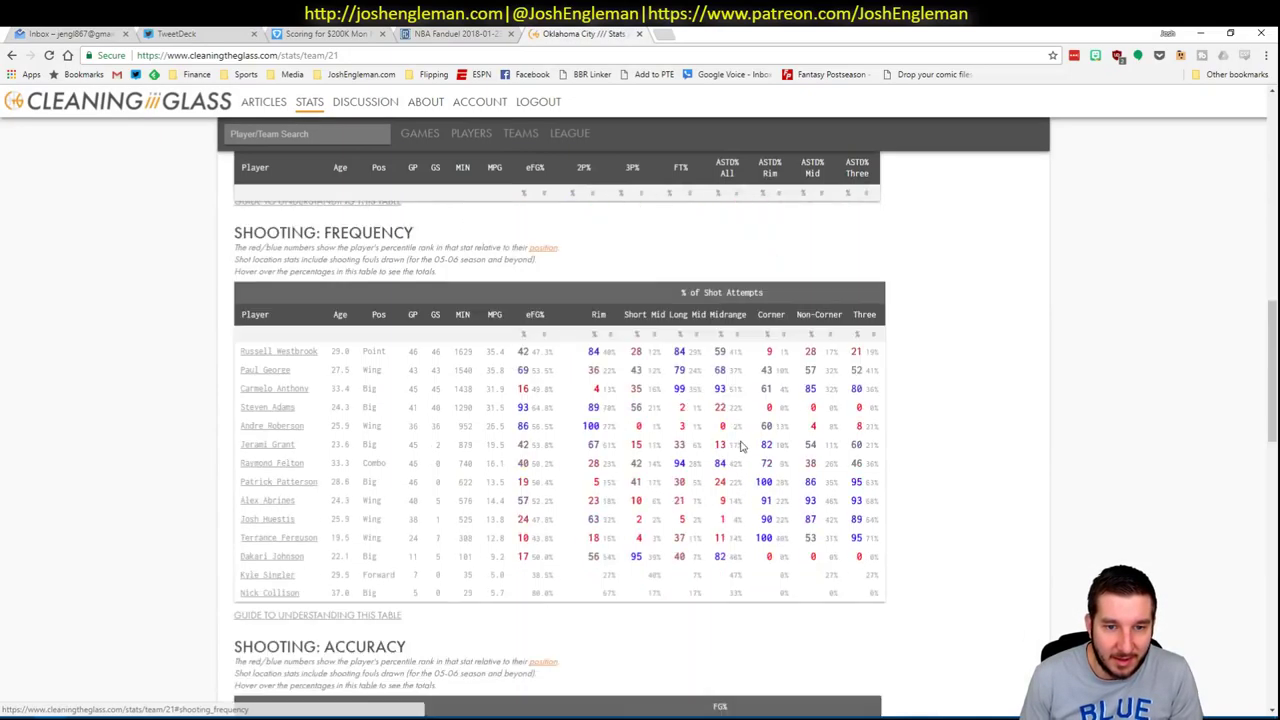
drag(882, 551, 243, 312)
key(ctrl+c)
key(alt+Tab)
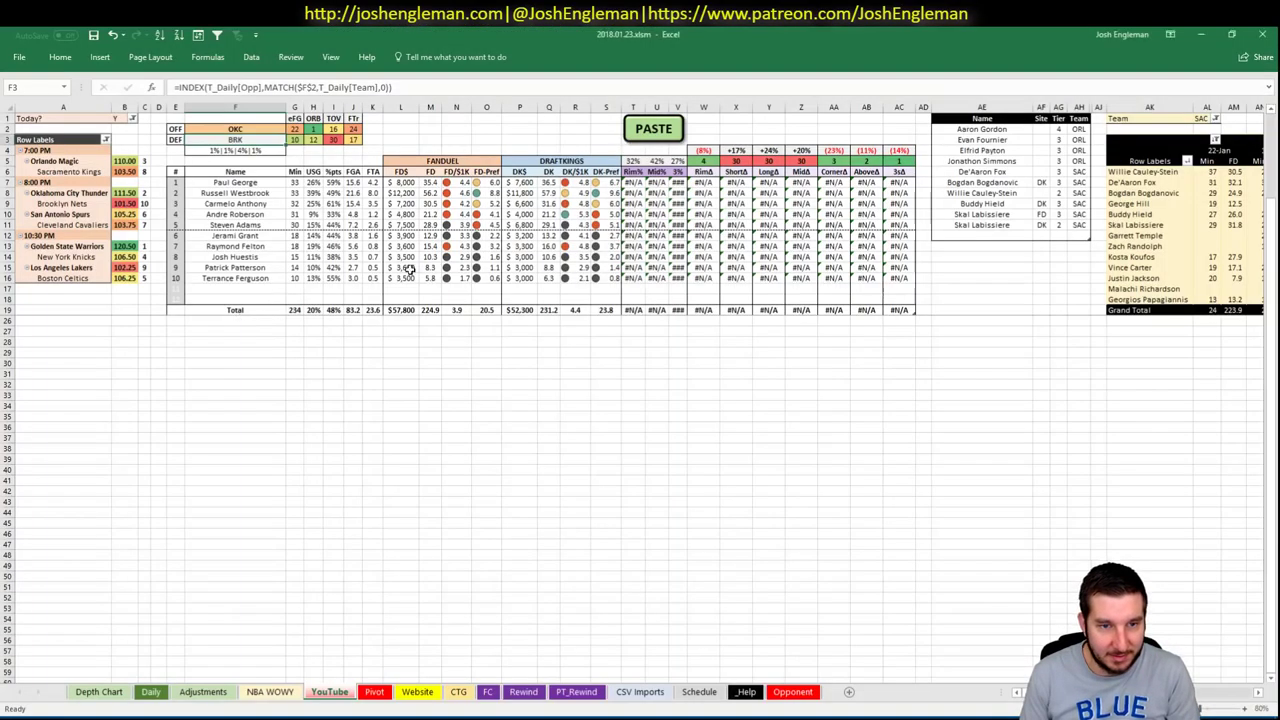
click(666, 130)
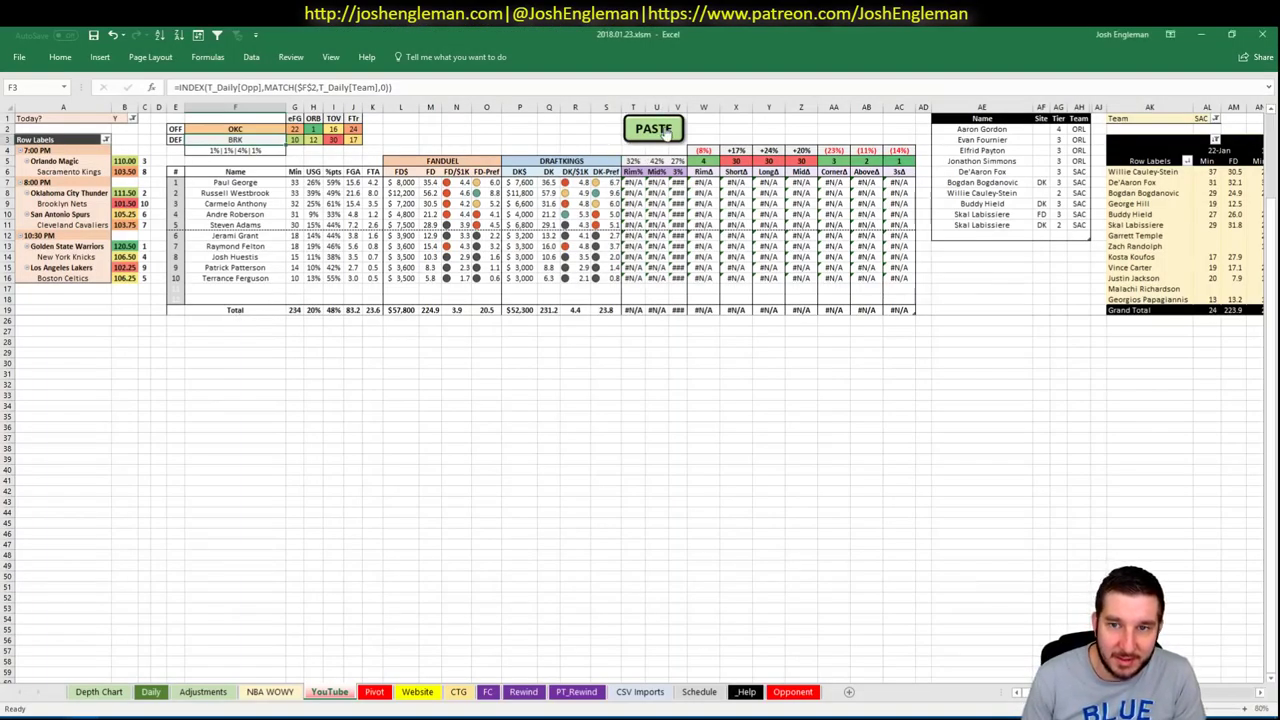
Filter the game log pivot table to team OKC
click(972, 235)
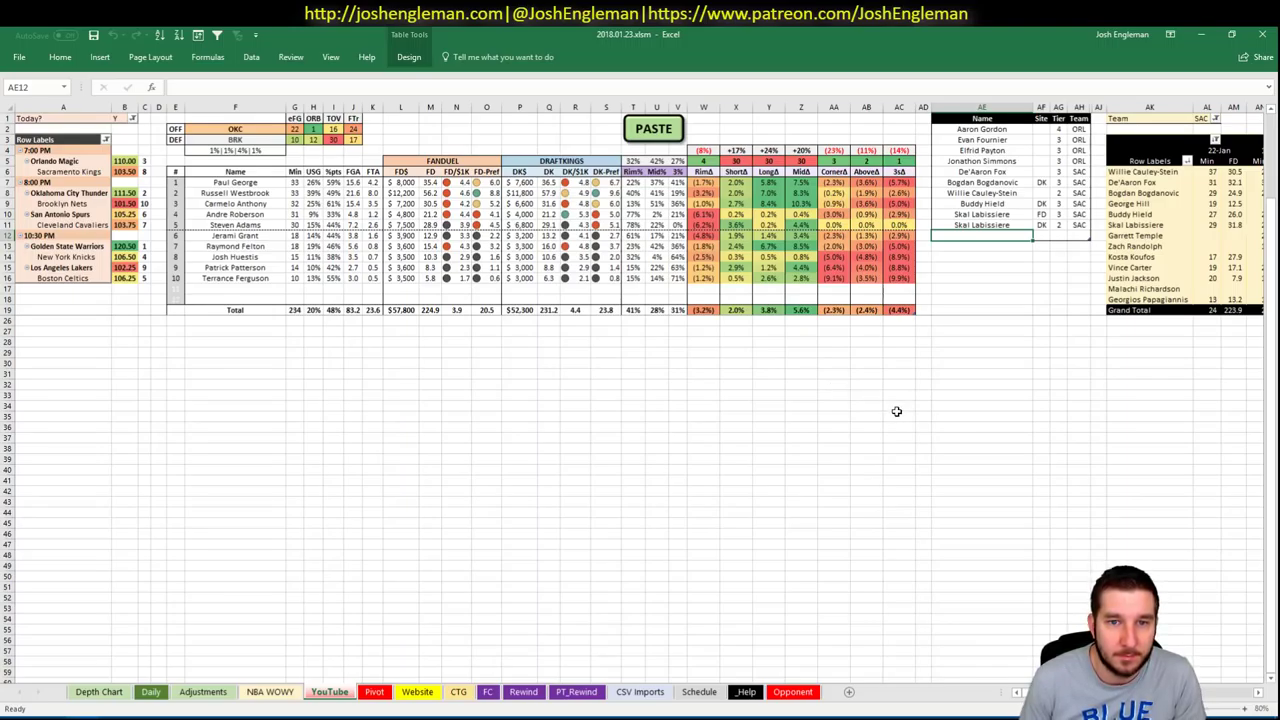
scroll(640, 400, right, 5)
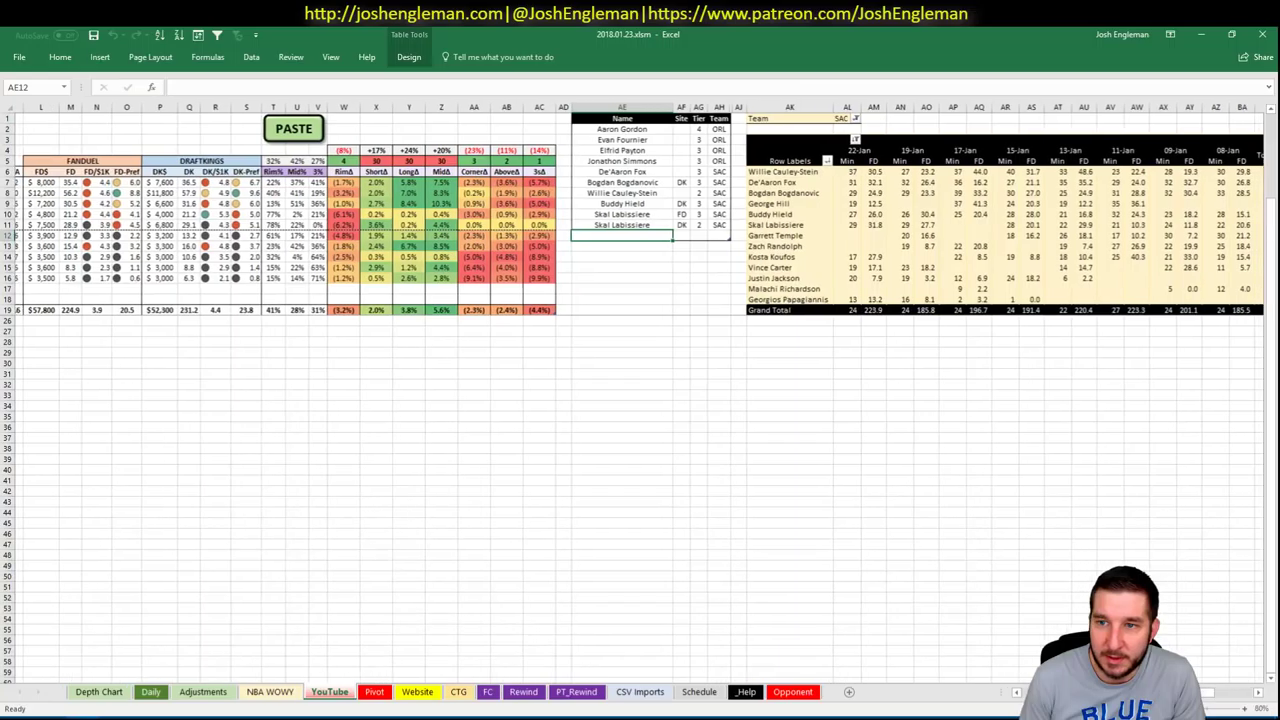
click(840, 119)
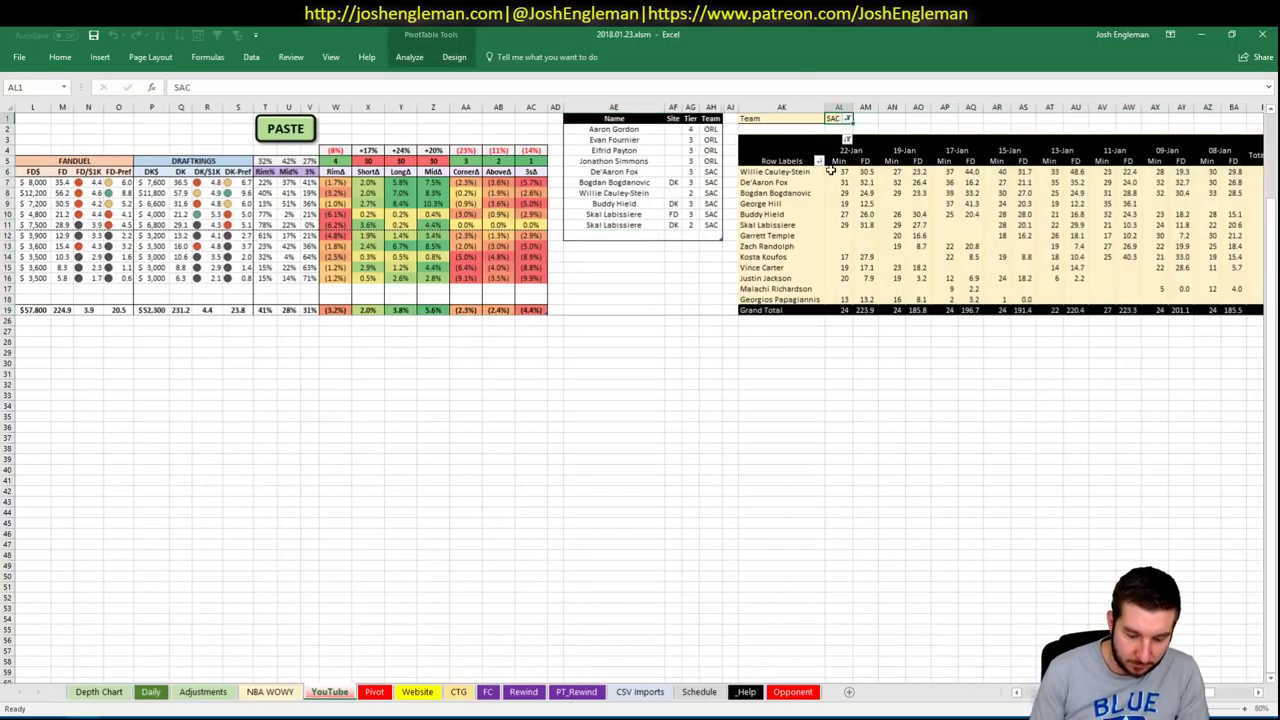
text(OKC)
key(Return)
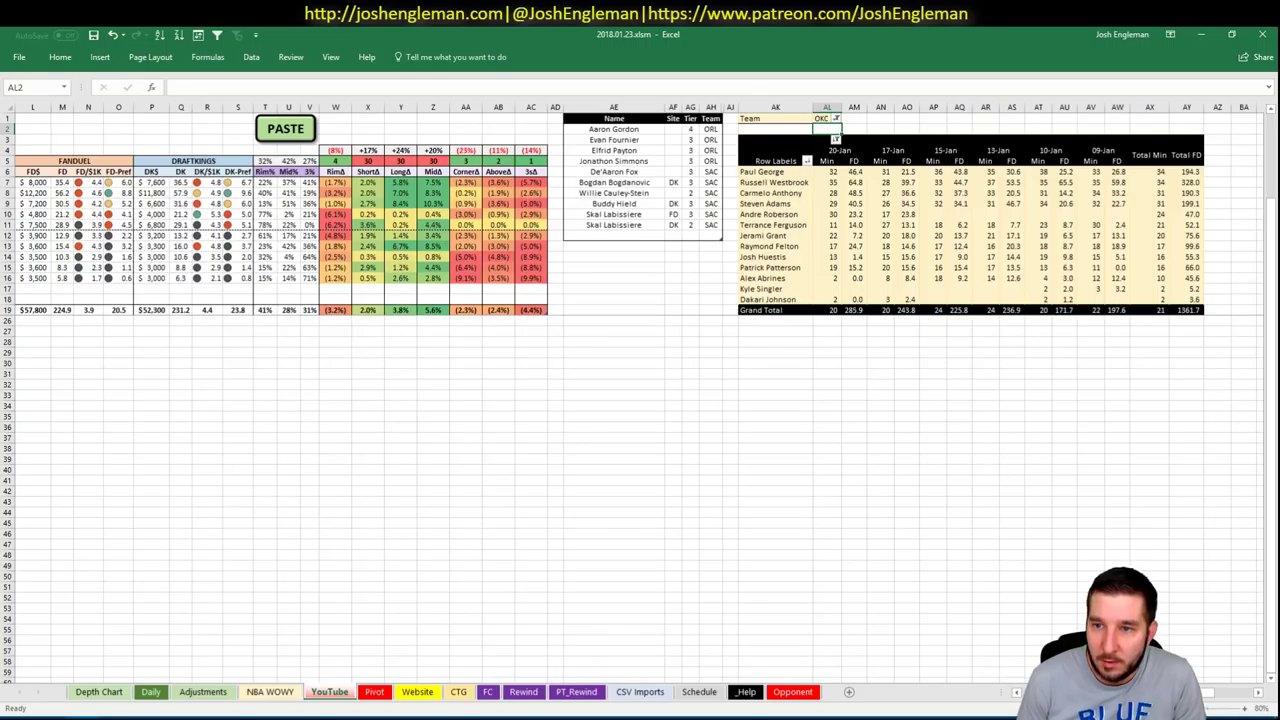
Add Paul George to the shortlist below the second Skal Labissiere row, leaving the site blank and setting tier 3
scroll(640, 390, left, 5)
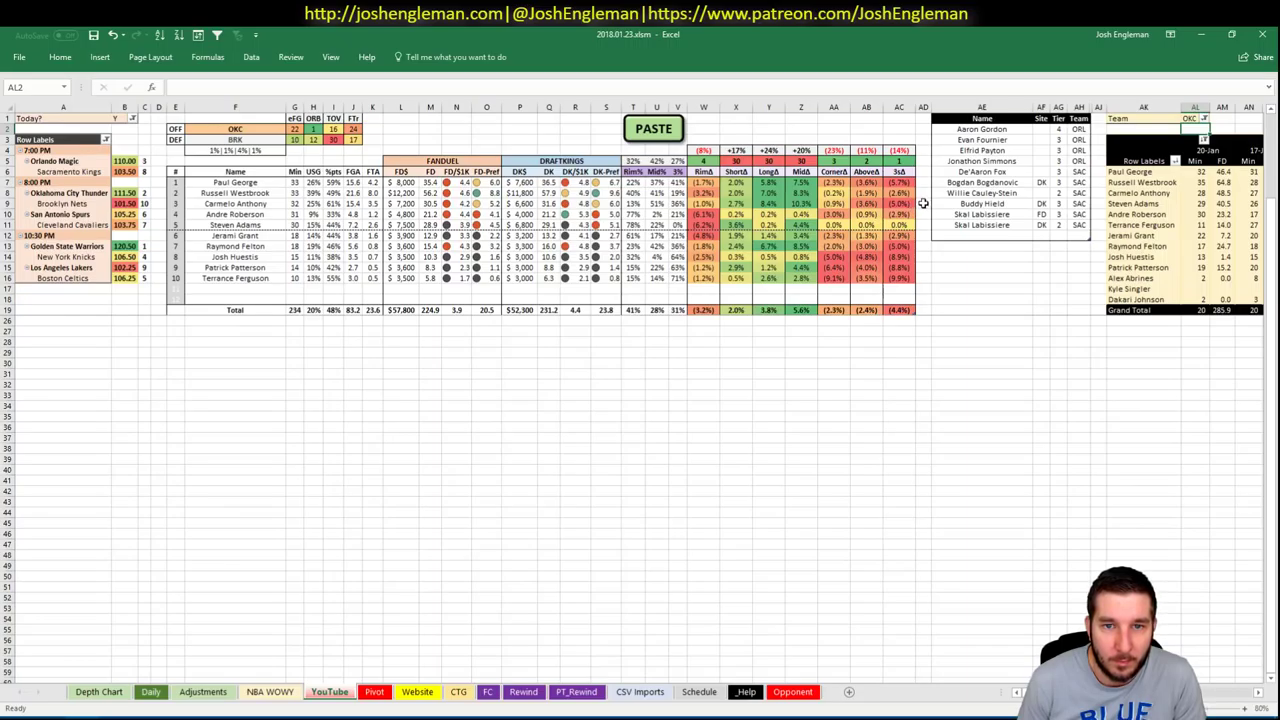
click(962, 238)
text(P)
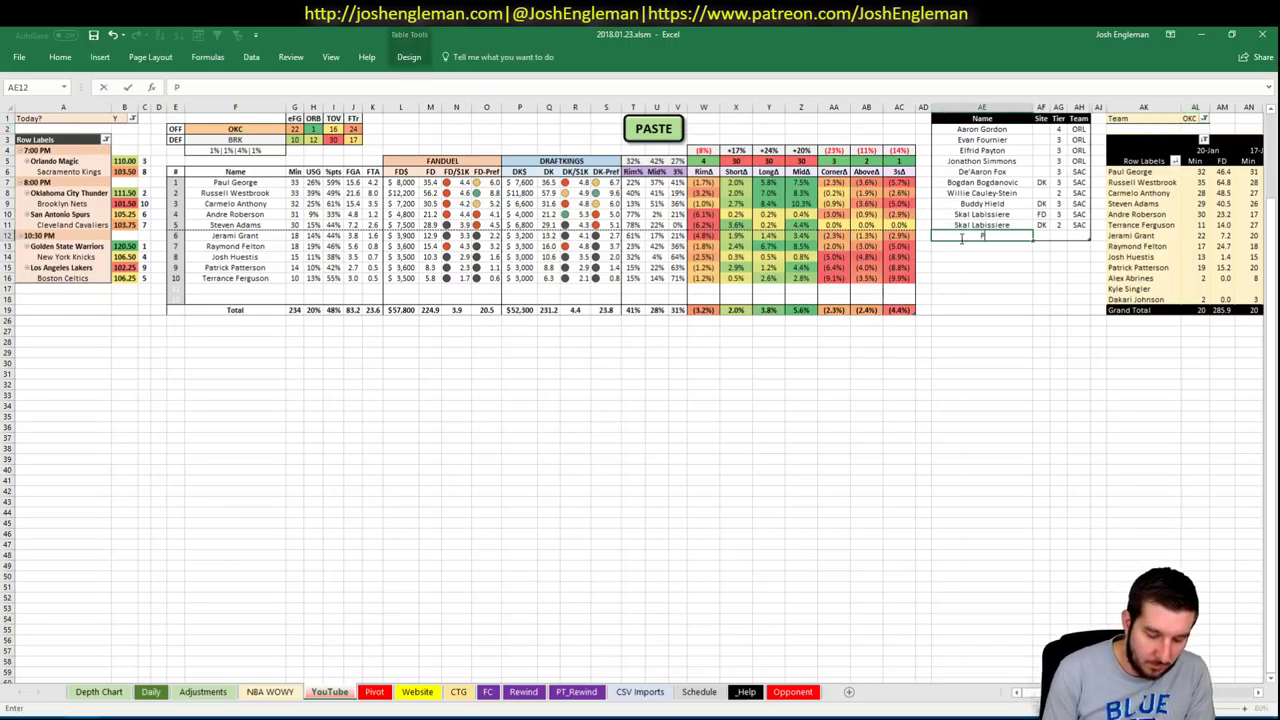
text(aul George)
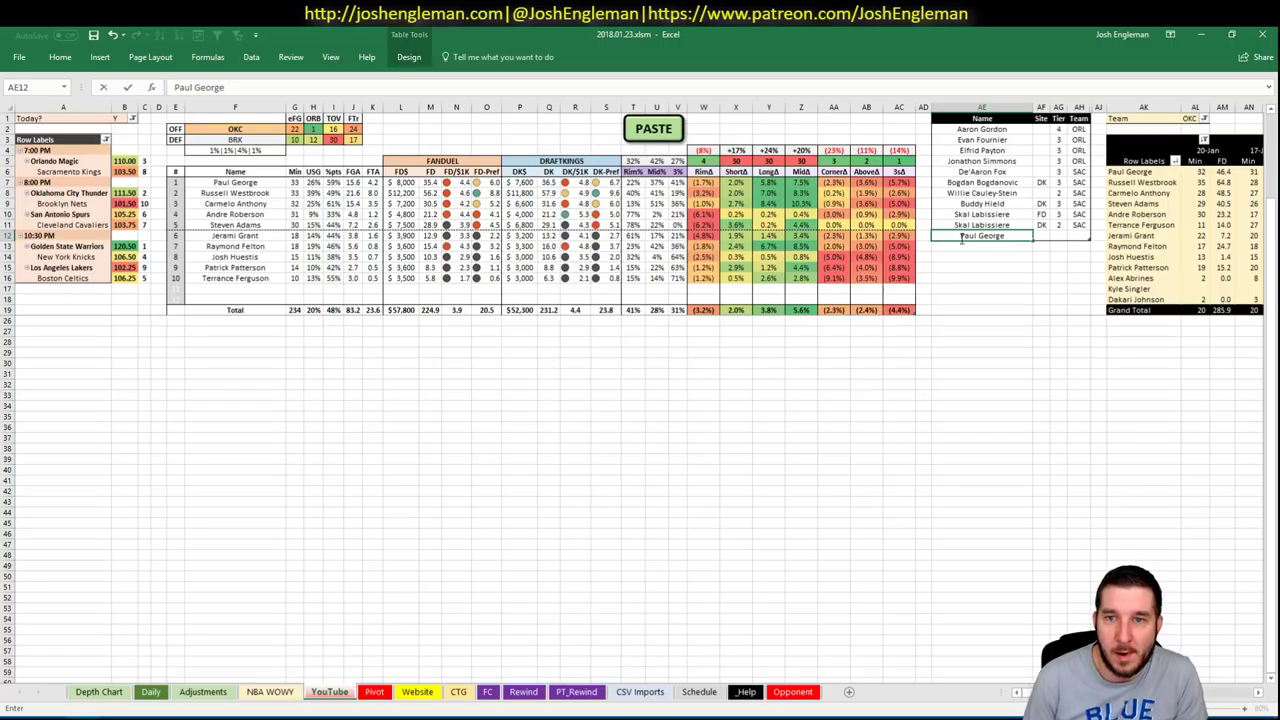
key(Tab)
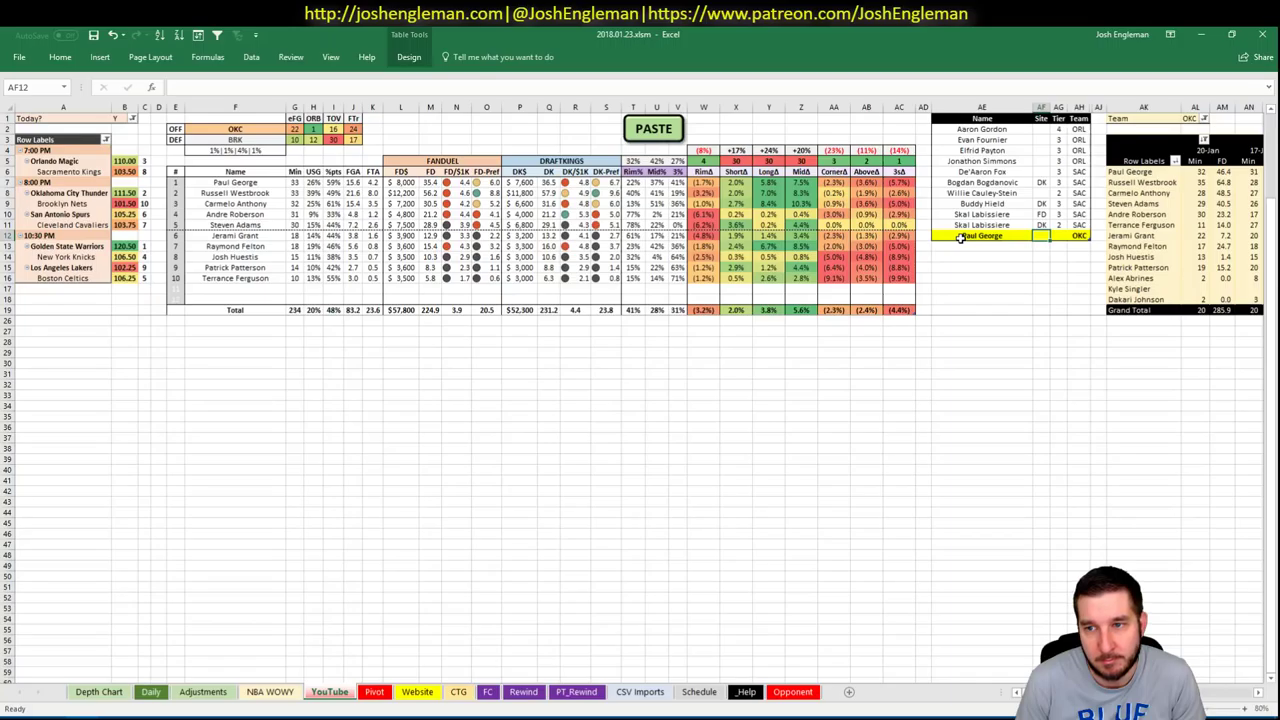
key(Tab)
text(3)
key(Return)
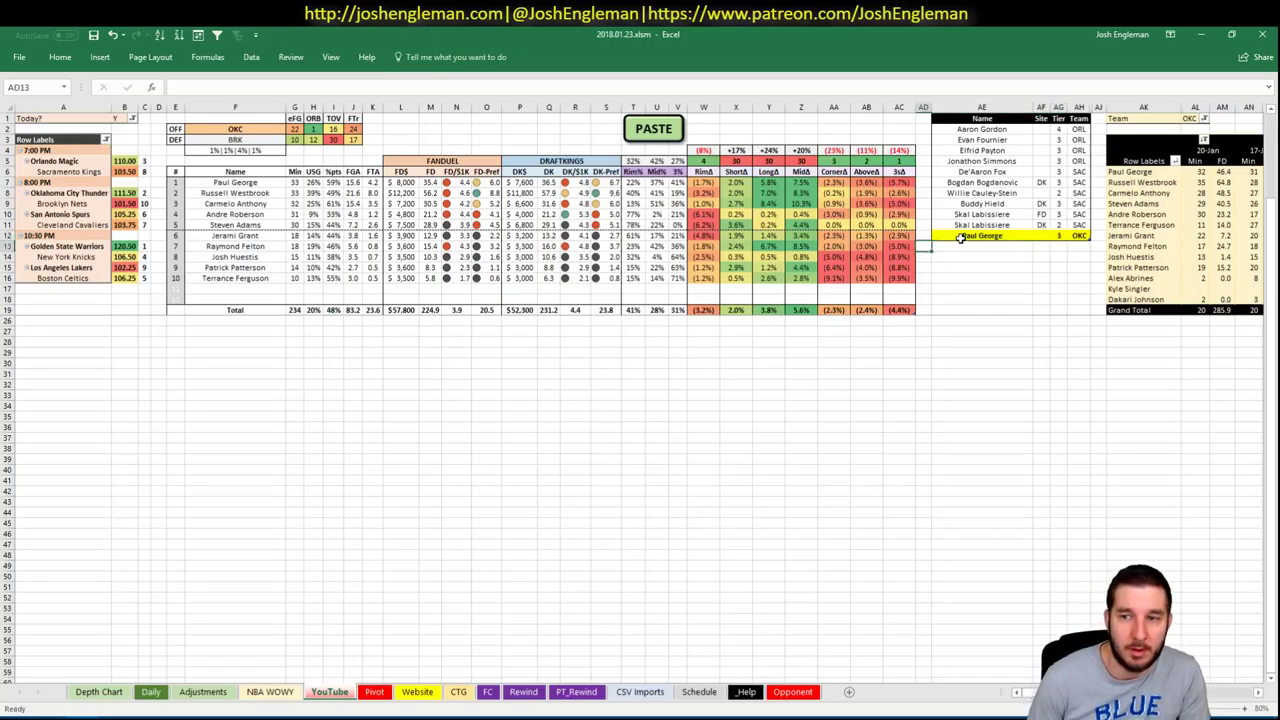
Add Russell Westbrook to the shortlist below Paul George, leaving the site blank and setting tier 2
text(Russell Westbrook)
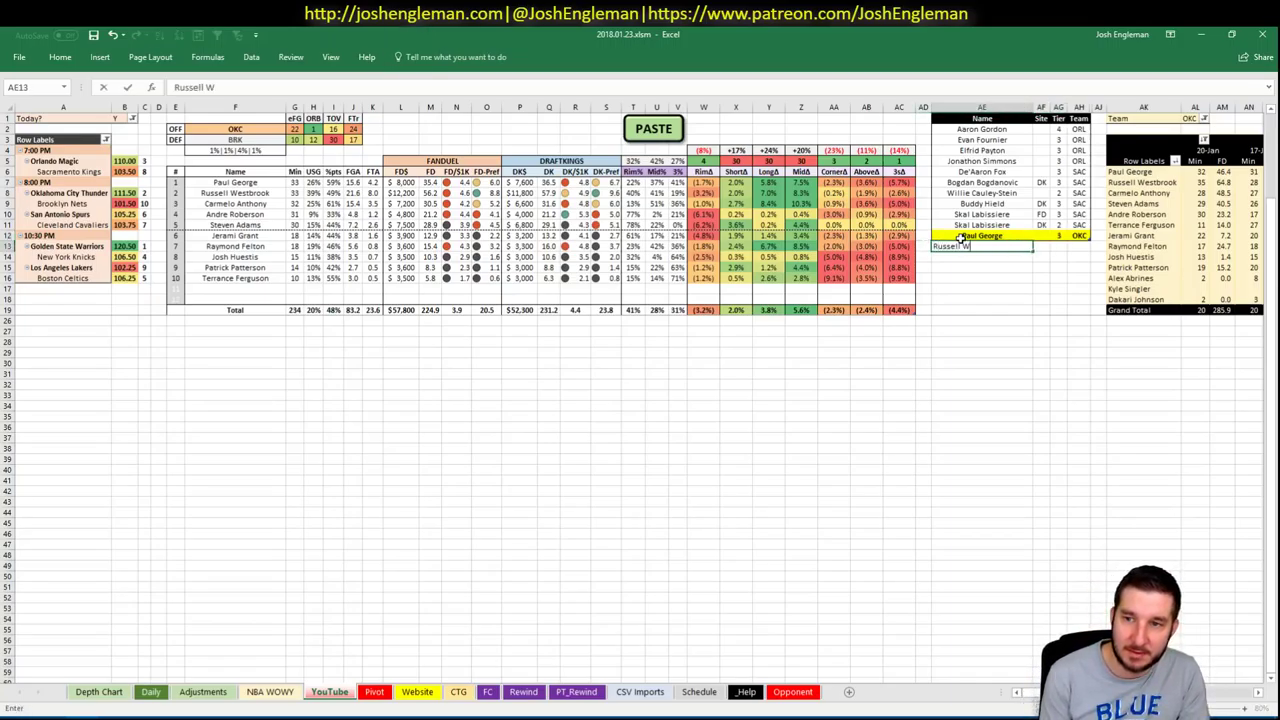
key(Tab)
key(Tab)
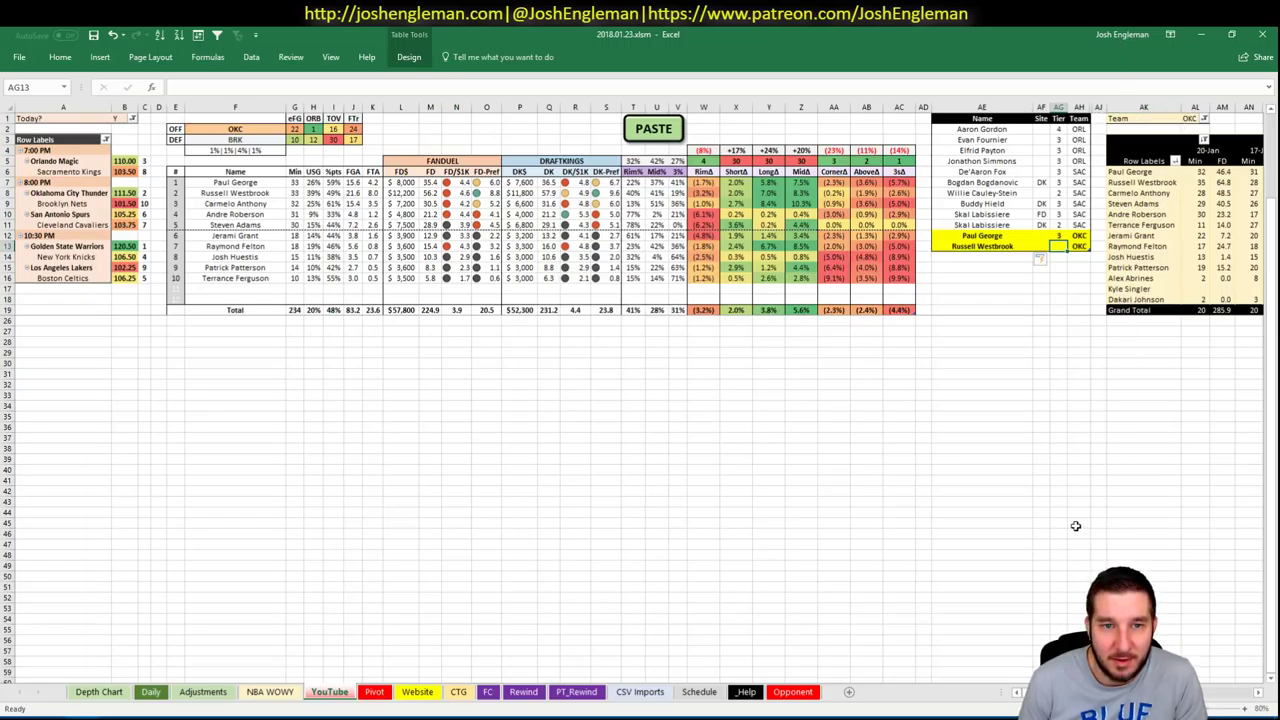
scroll(1040, 258, right, 6)
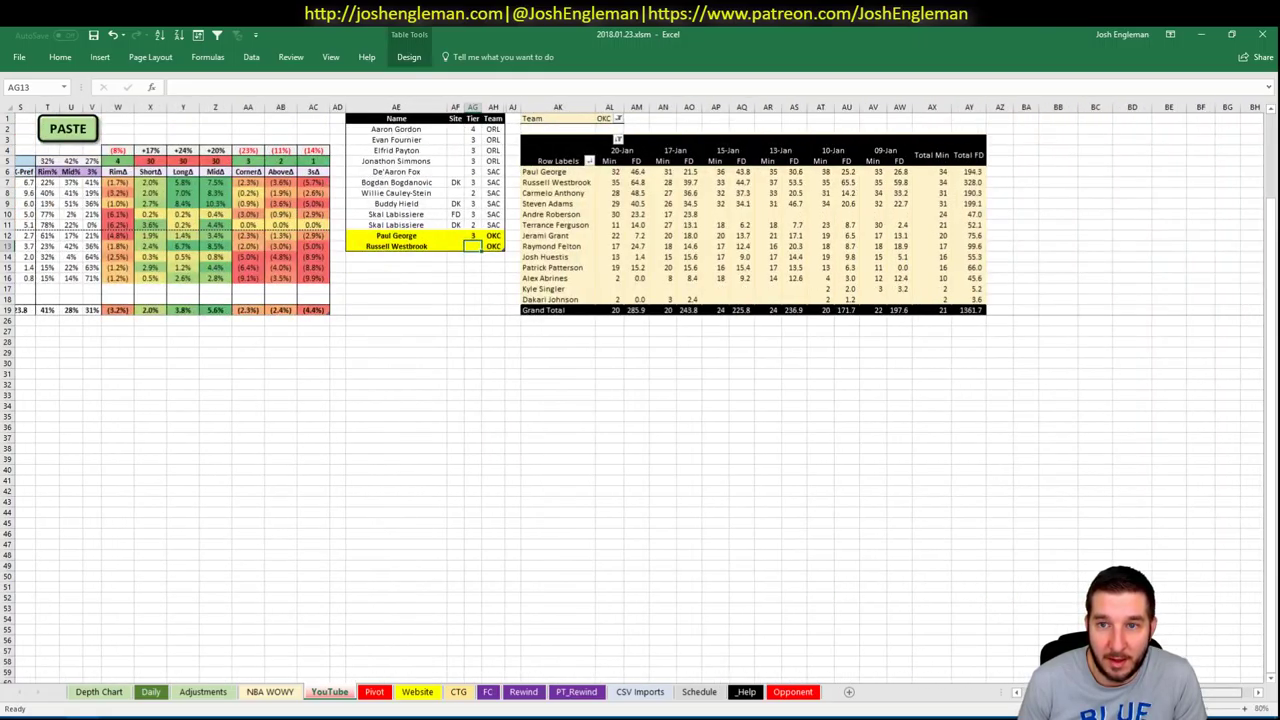
scroll(863, 557, left, 6)
click(990, 256)
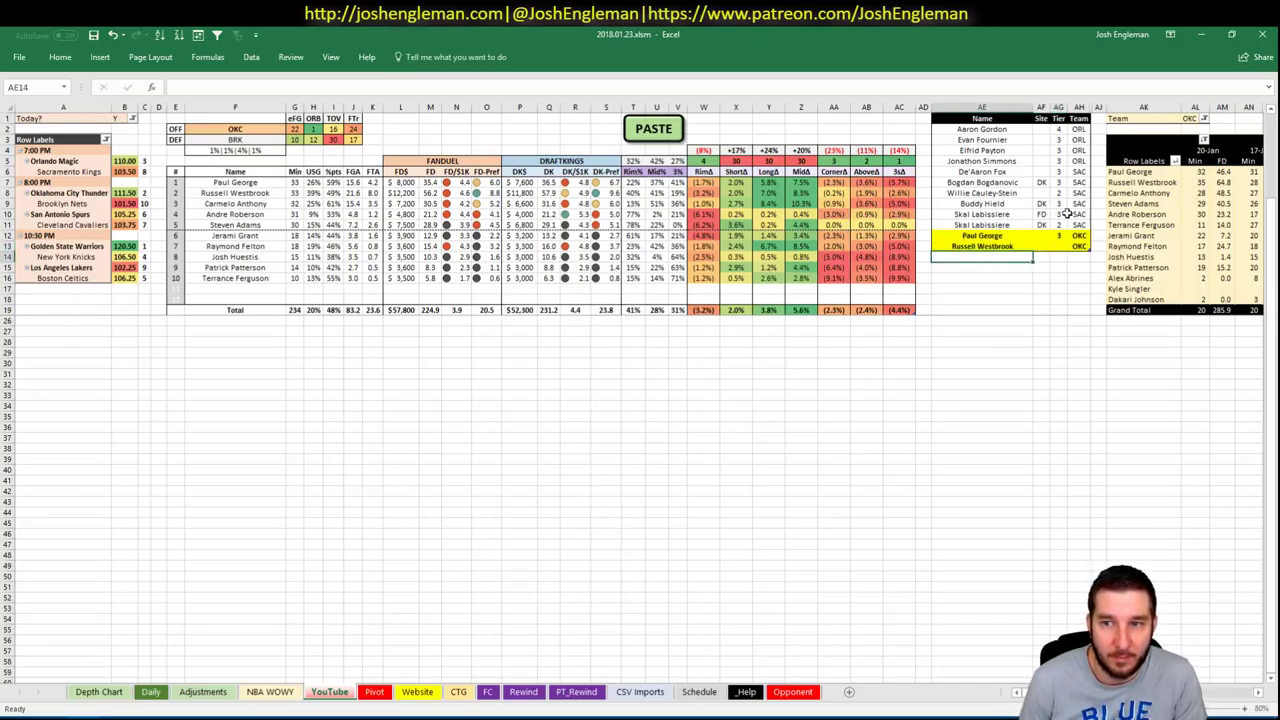
click(1058, 246)
text(2)
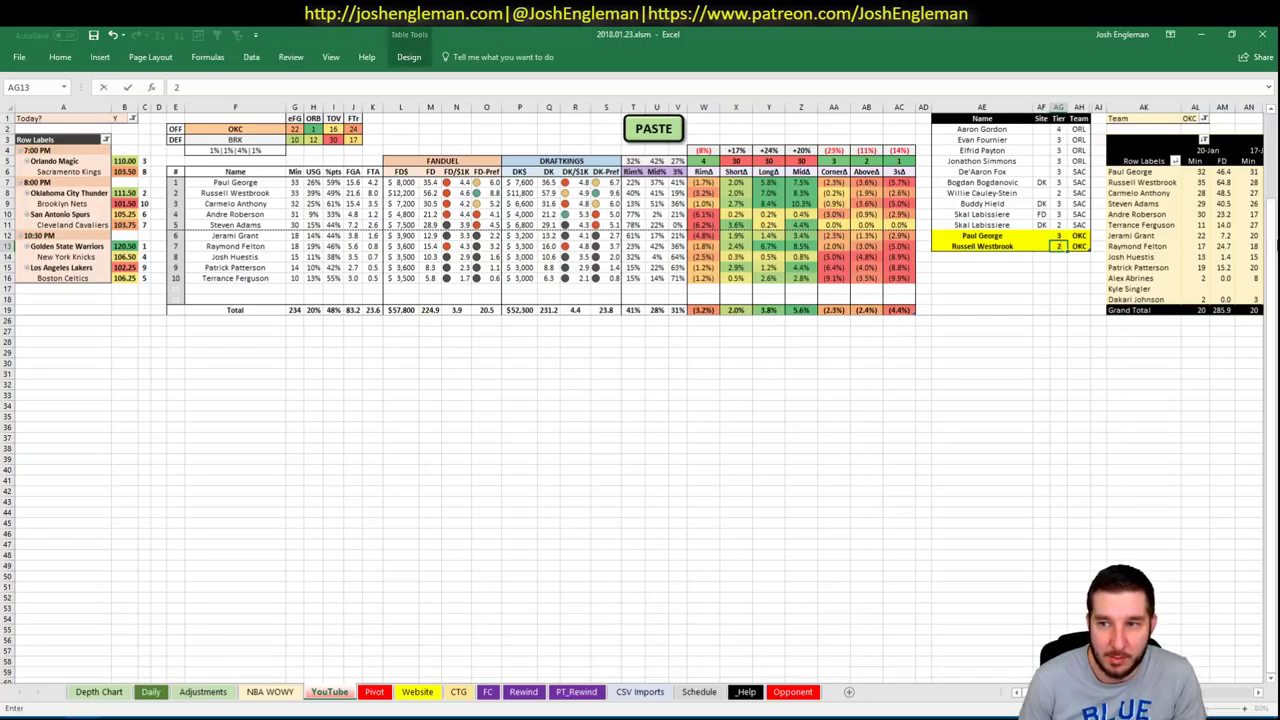
key(Left)
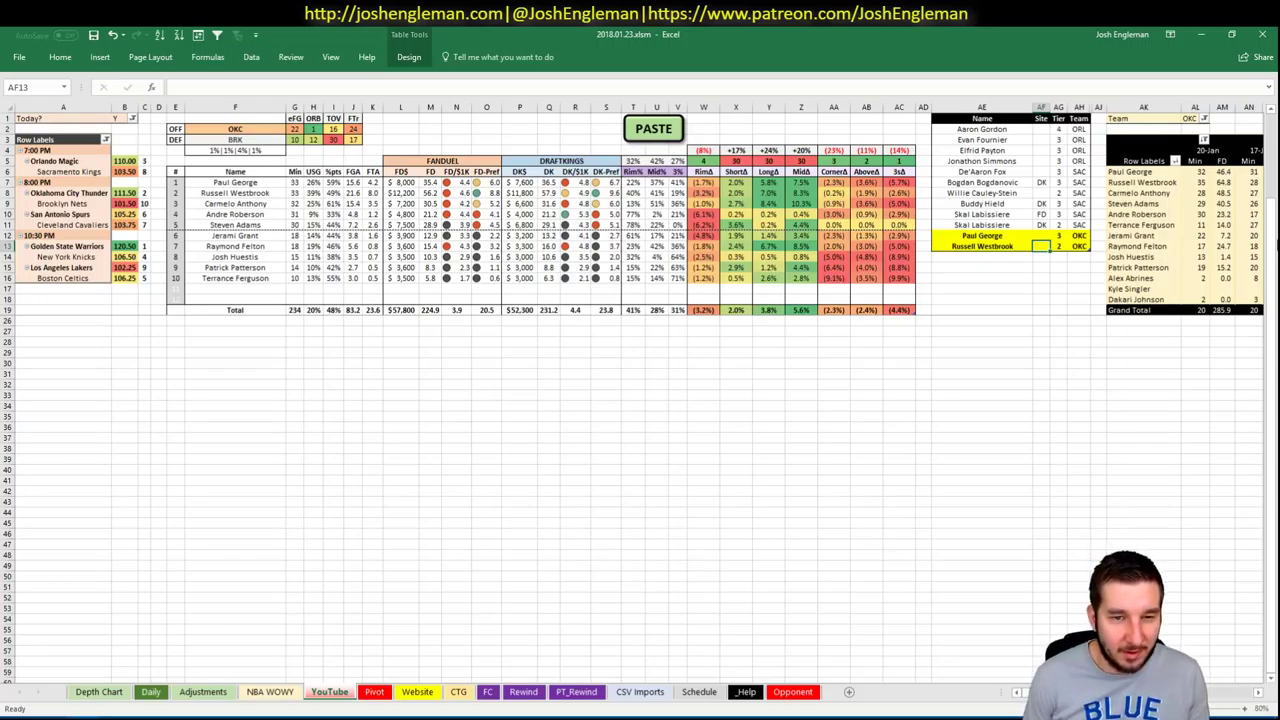
click(982, 246)
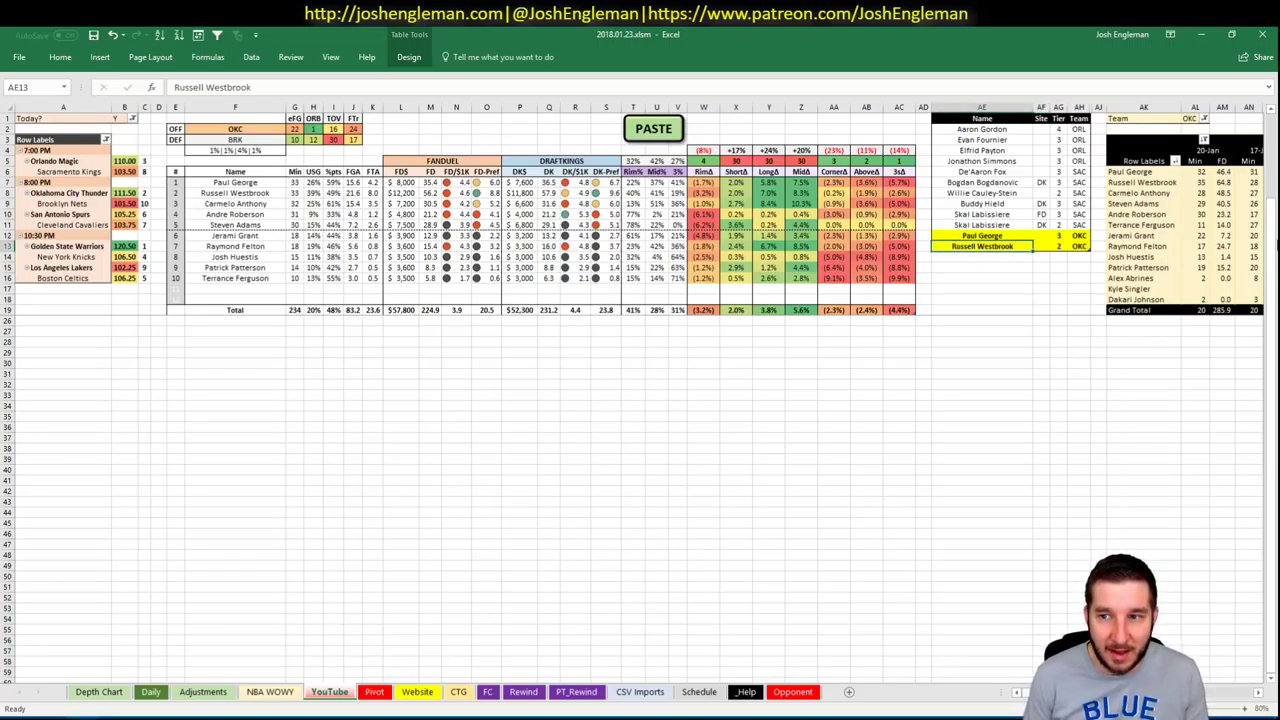
click(982, 256)
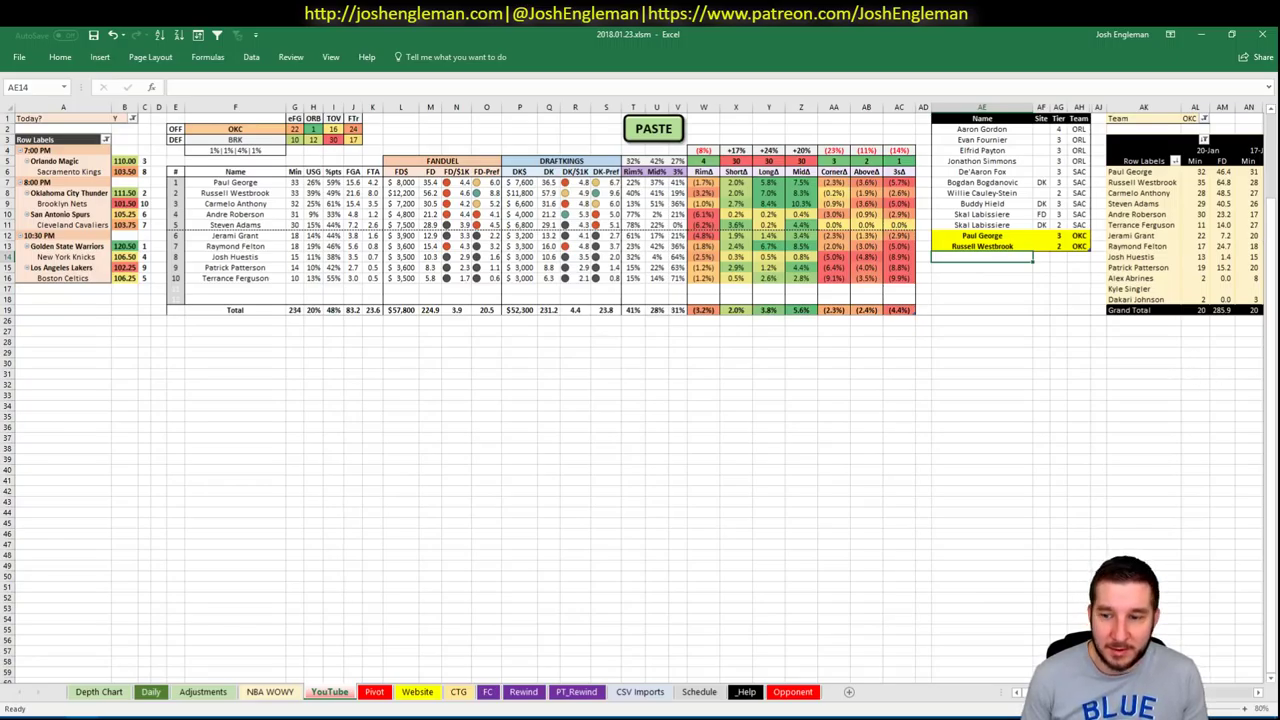
Add Carmelo Anthony to the shortlist below Russell Westbrook, leaving the site blank and setting tier 3
scroll(640, 390, right, 6)
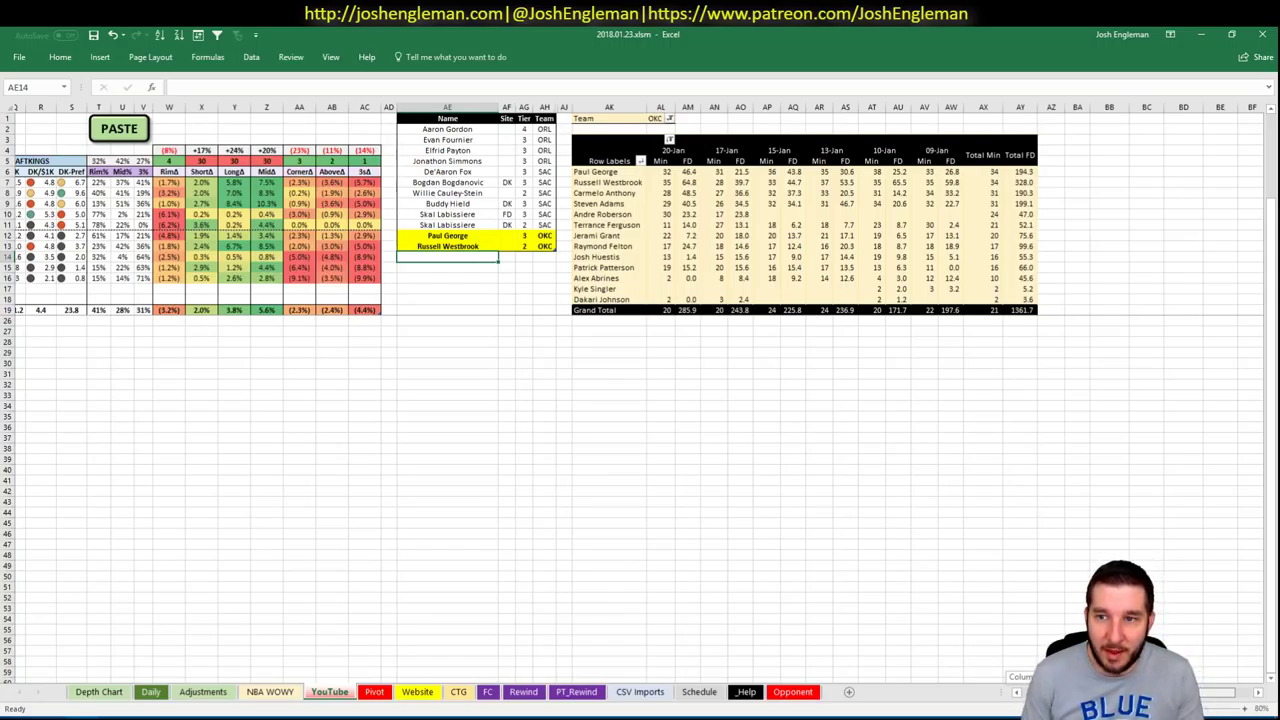
scroll(640, 390, left, 6)
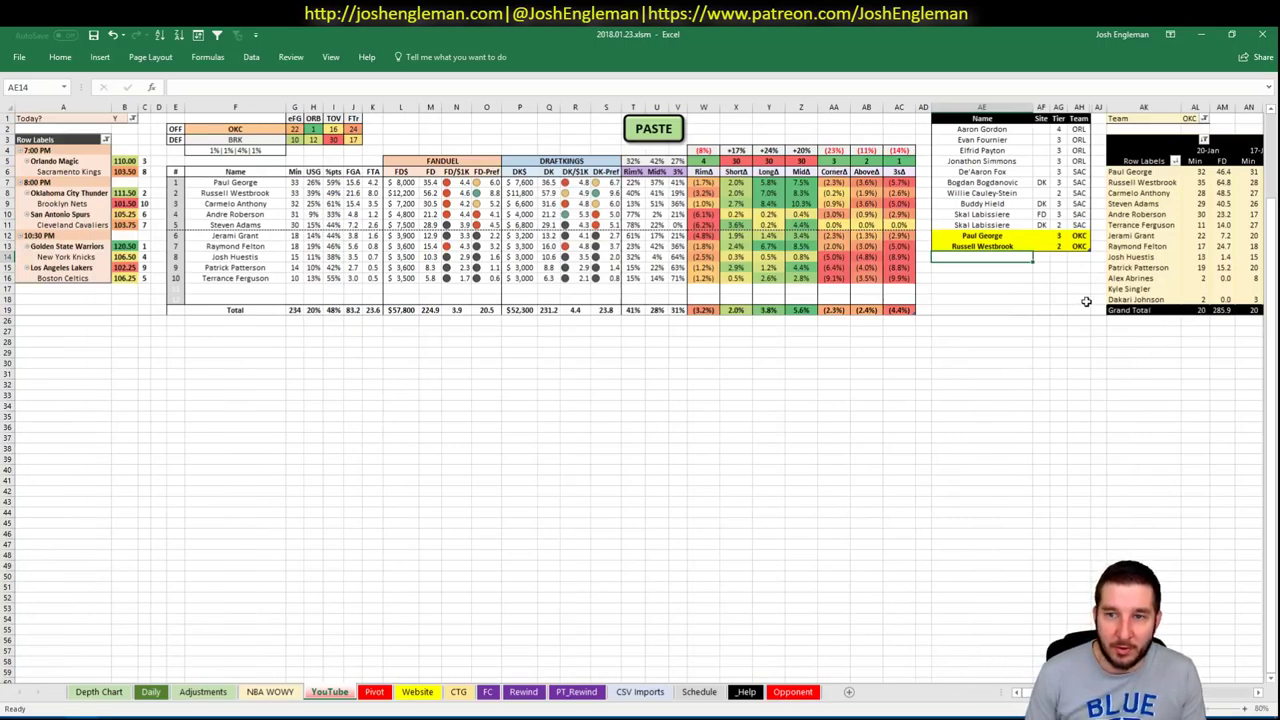
text(Carmelo Anthon)
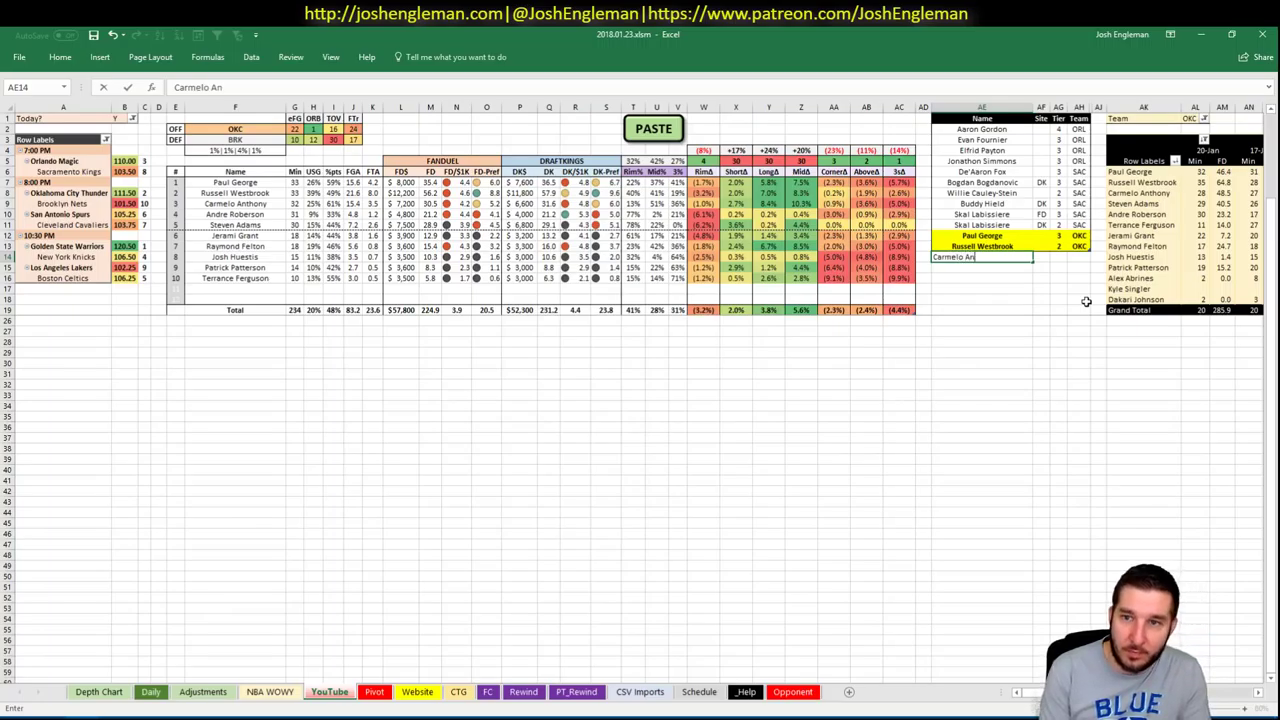
key(Tab)
key(Tab)
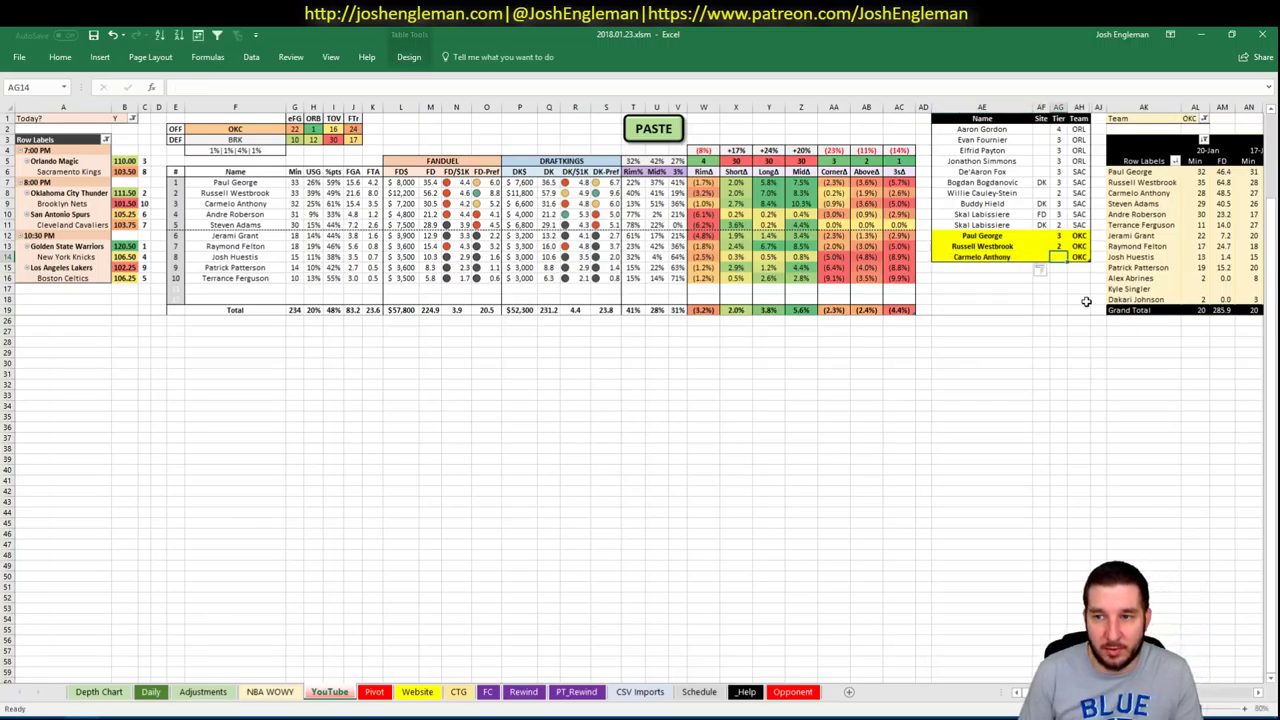
key(Return)
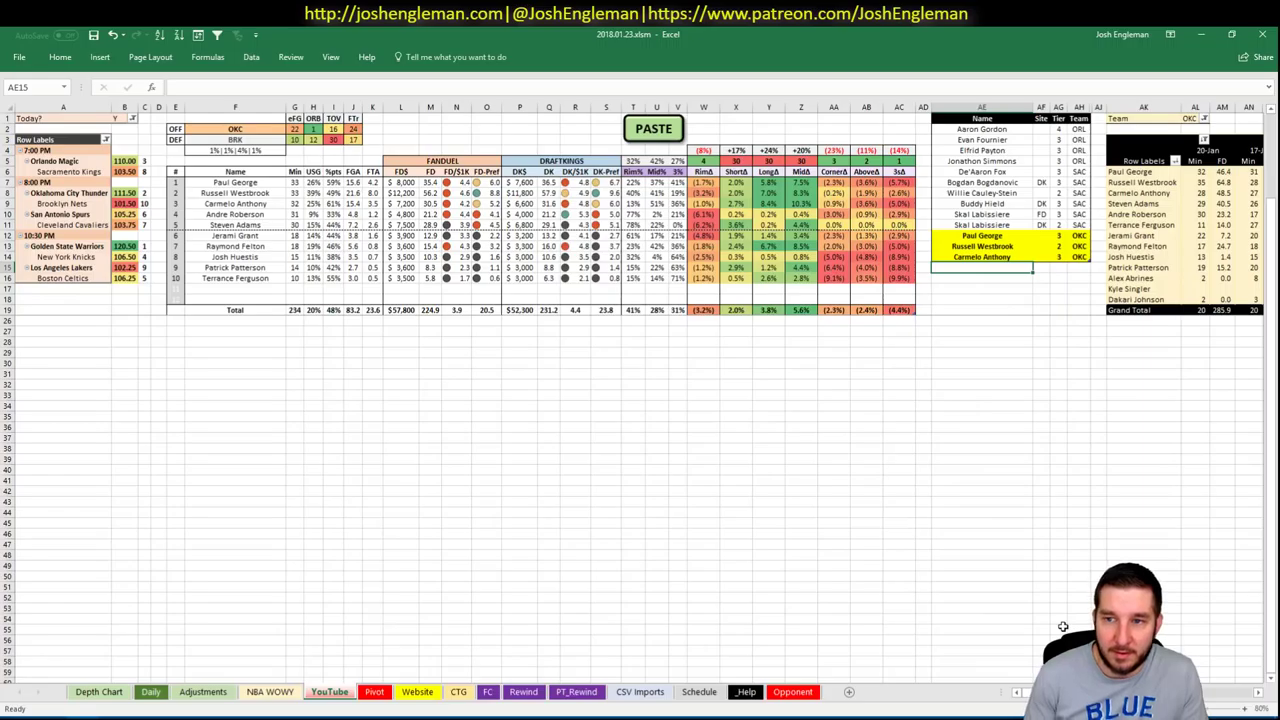
Add Andre Roberson to the shortlist below Carmelo Anthony with site DK and tier 4
text(Aaron Gordon)
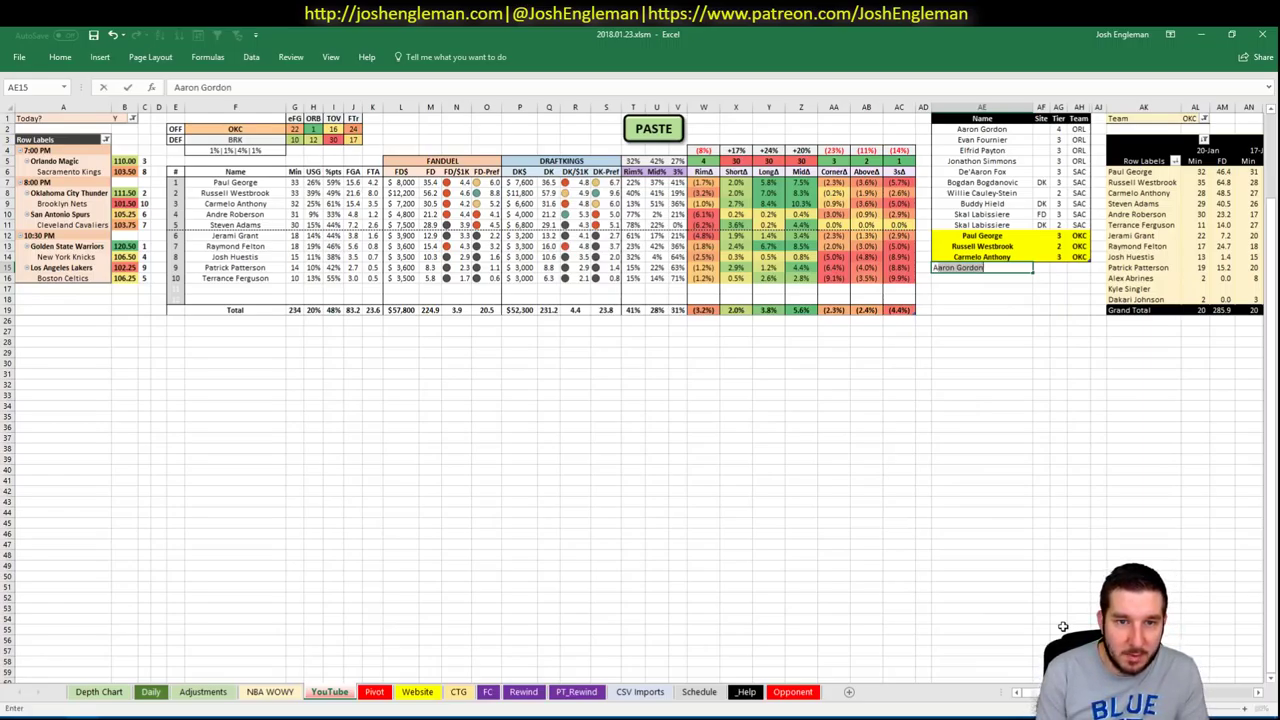
text(ndre Roberson)
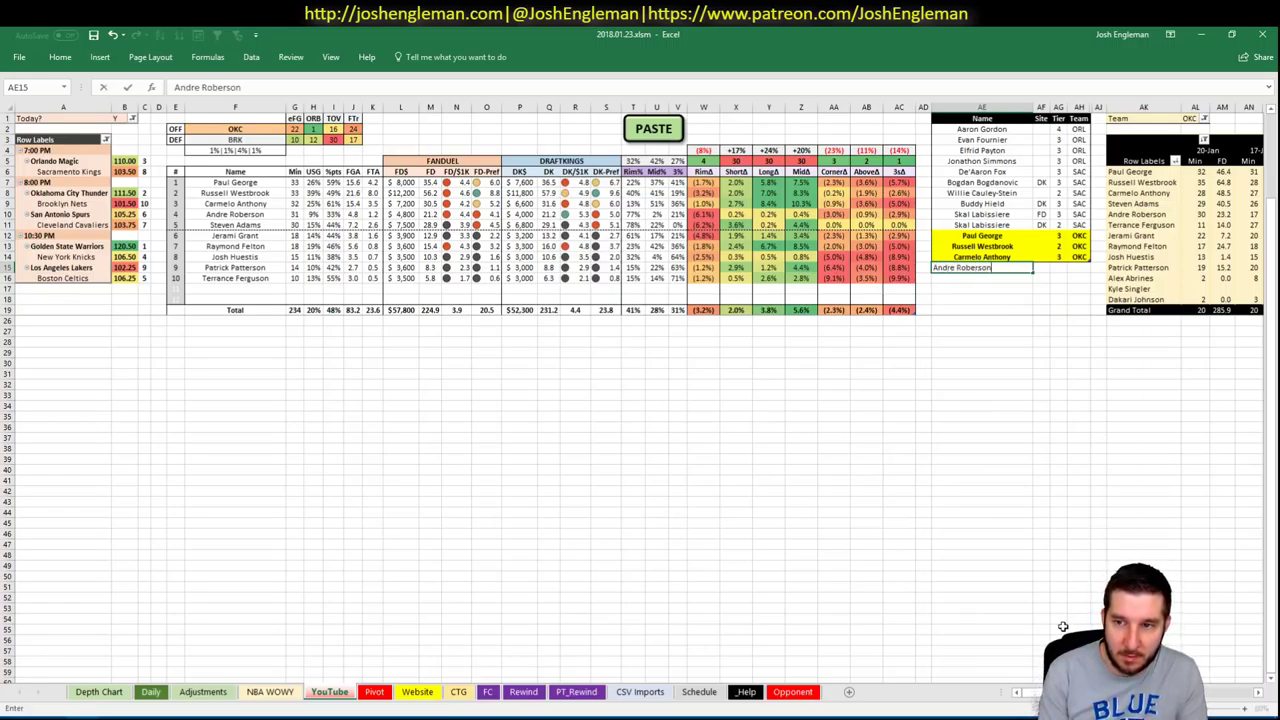
key(Tab)
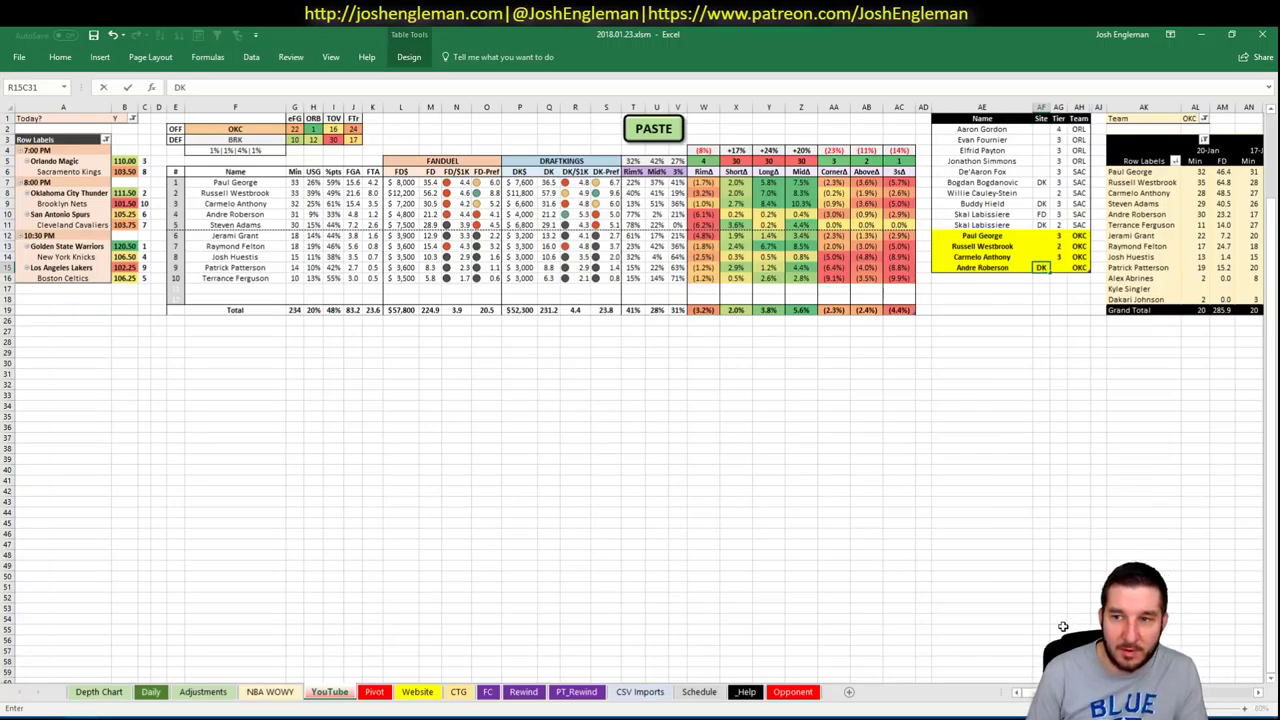
key(Tab)
text(4)
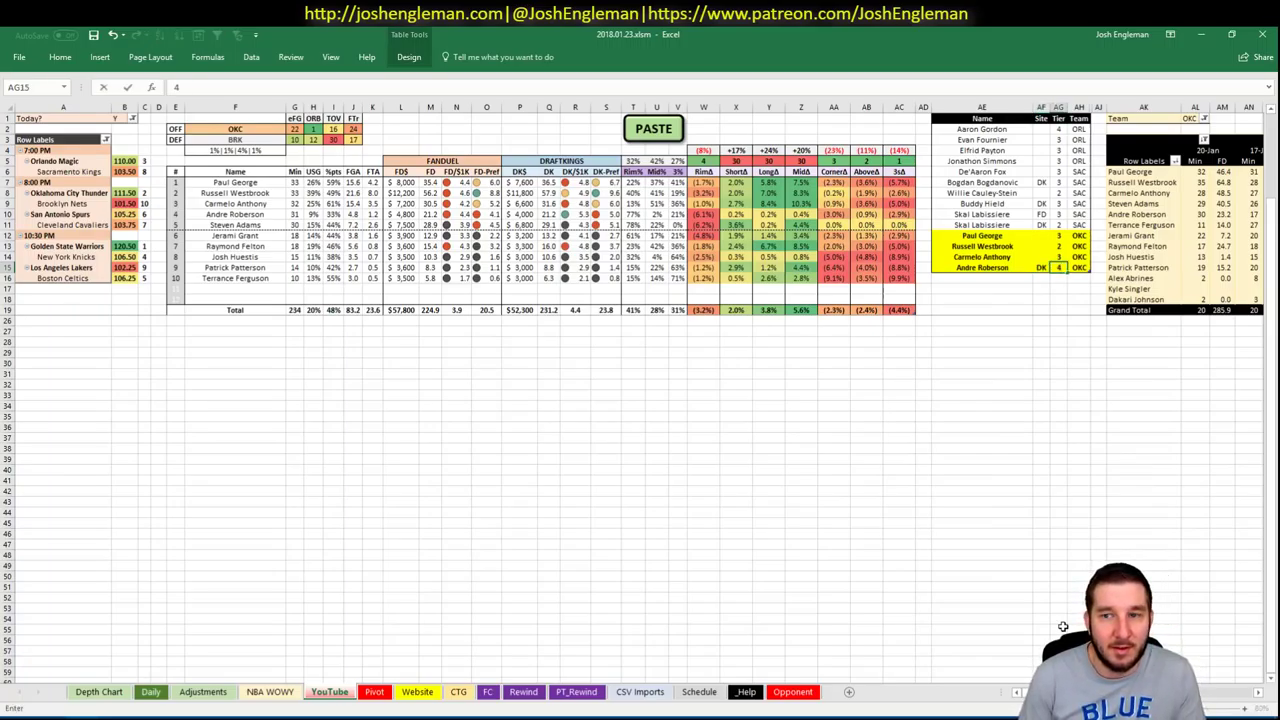
key(Return)
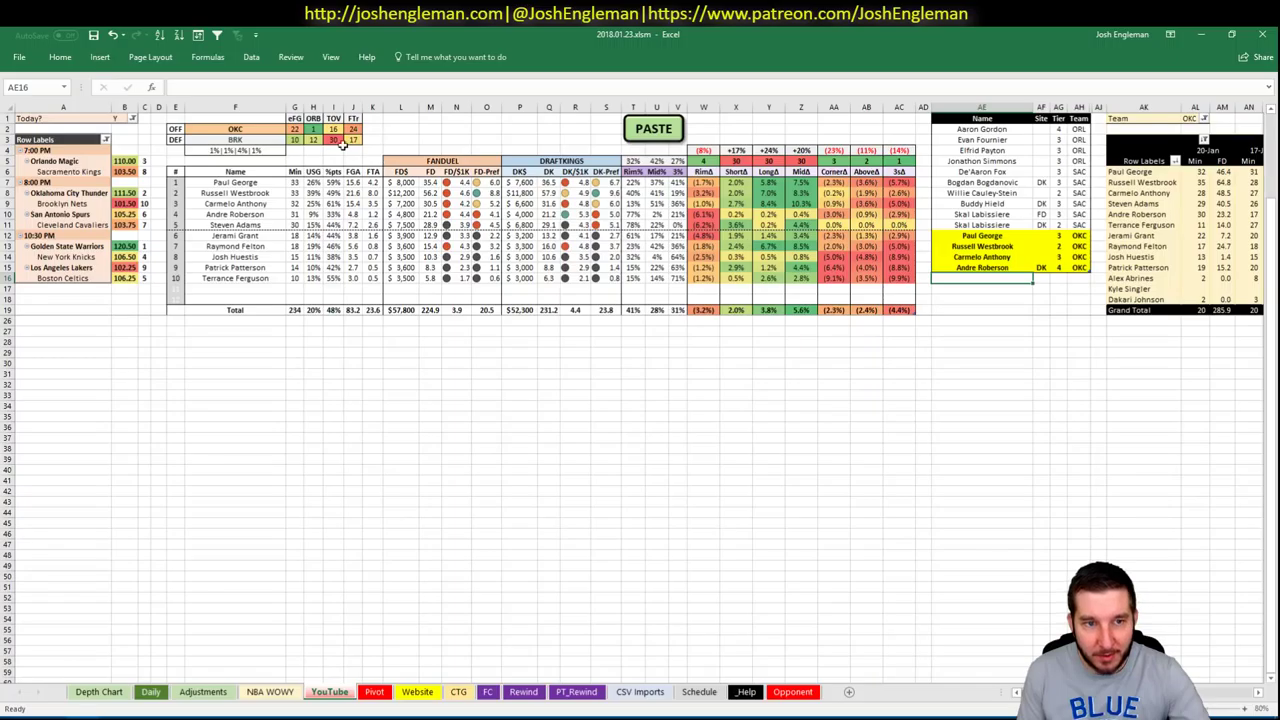
Set the OFF team of the matchup sheet to BRK
click(268, 128)
text(BRK)
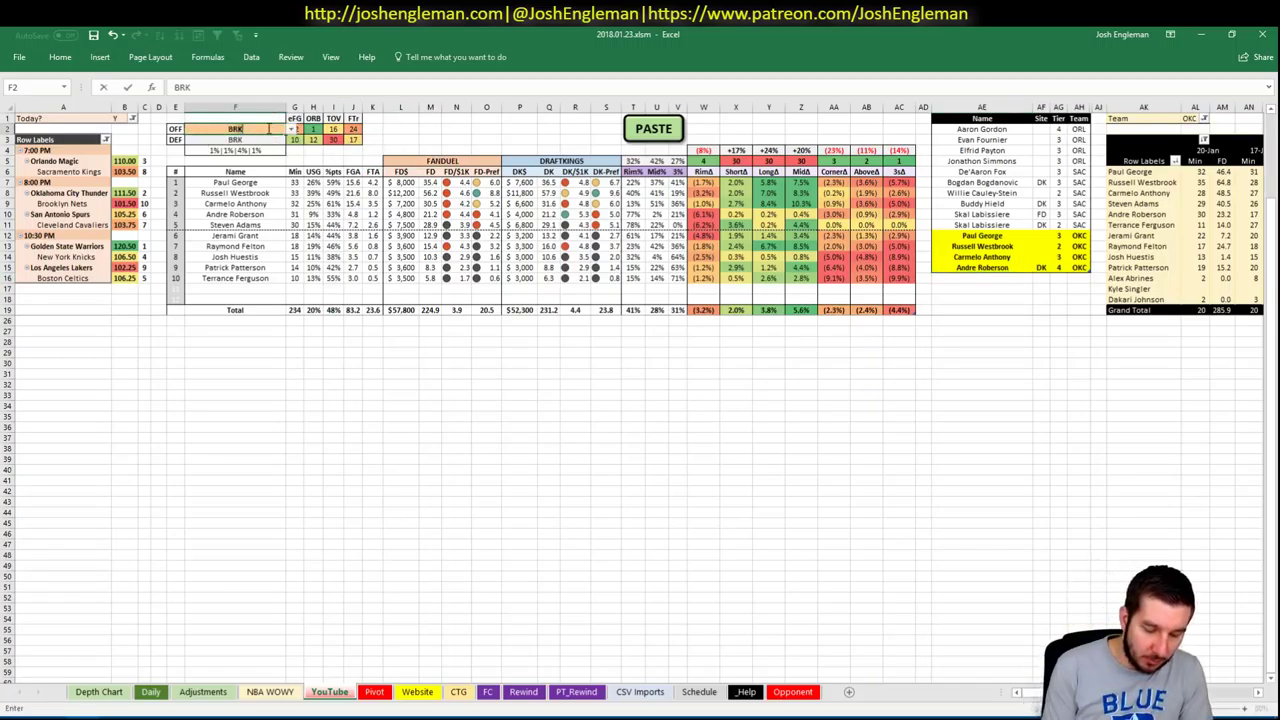
key(Return)
Switch to Chrome and open the Brooklyn Nets' team stats page on Cleaning the Glass through the site's team search
key(alt+Tab)
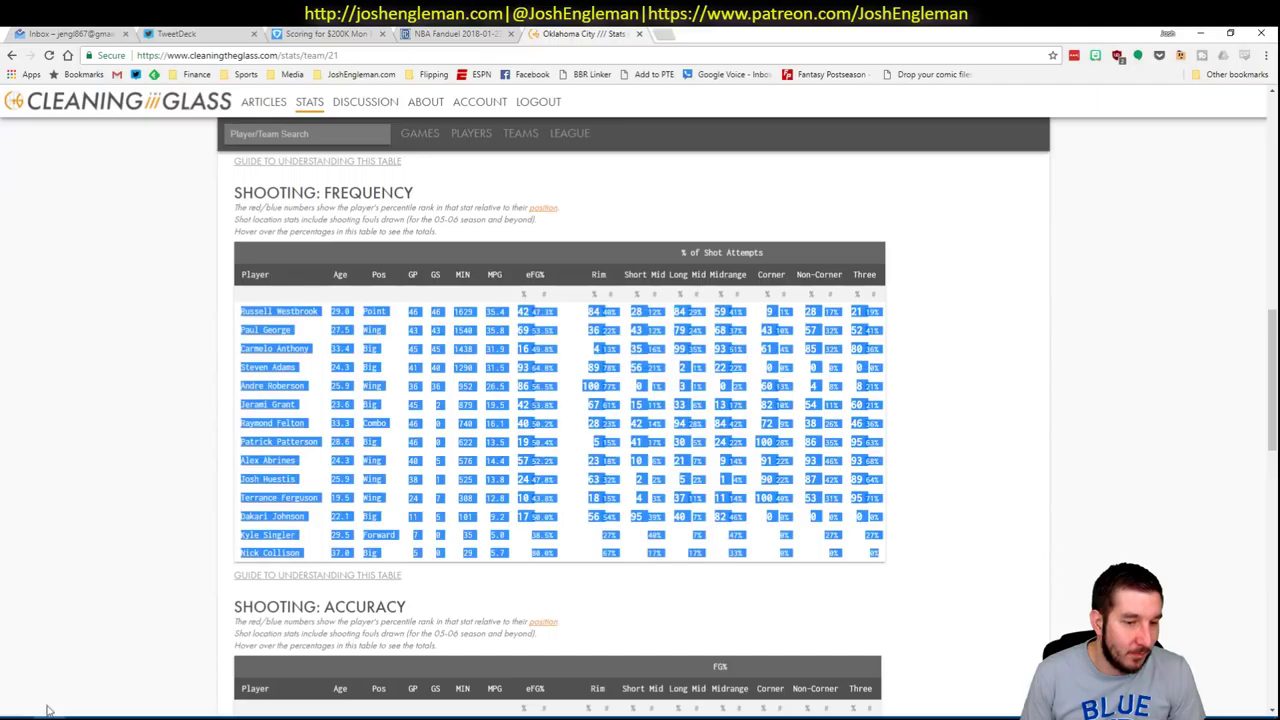
click(320, 136)
text(n Nets)
key(Down)
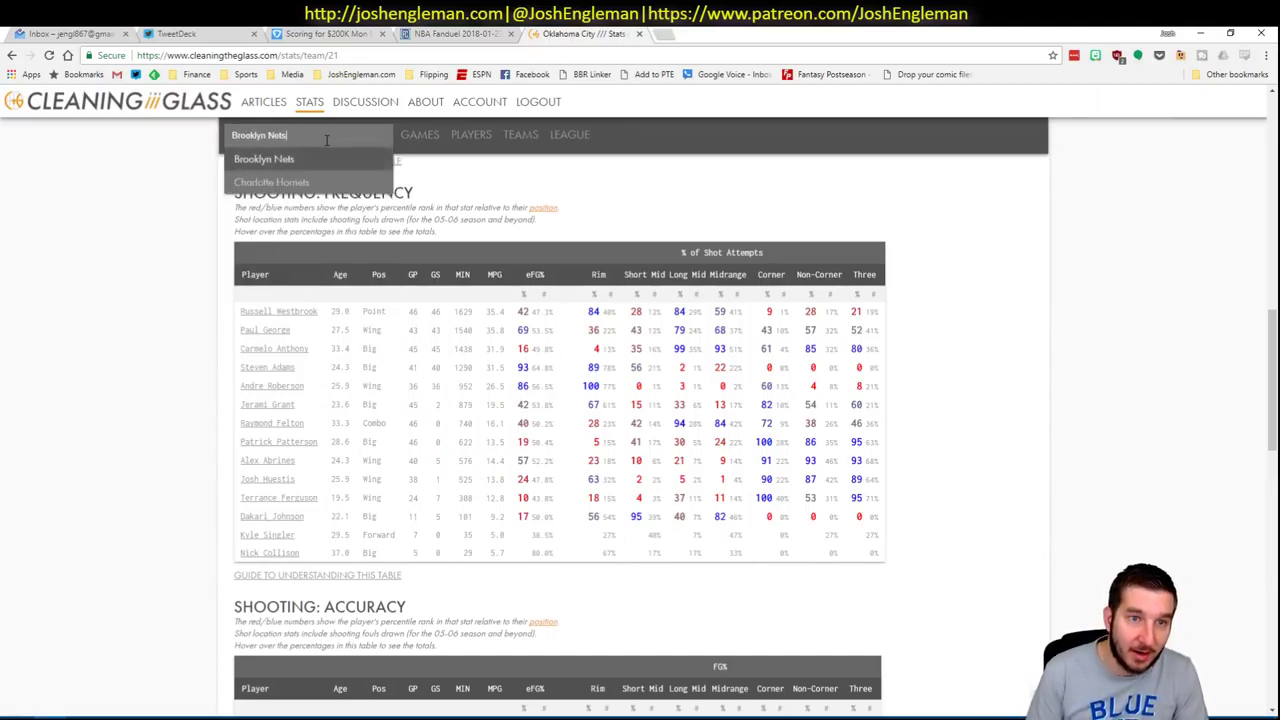
key(Return)
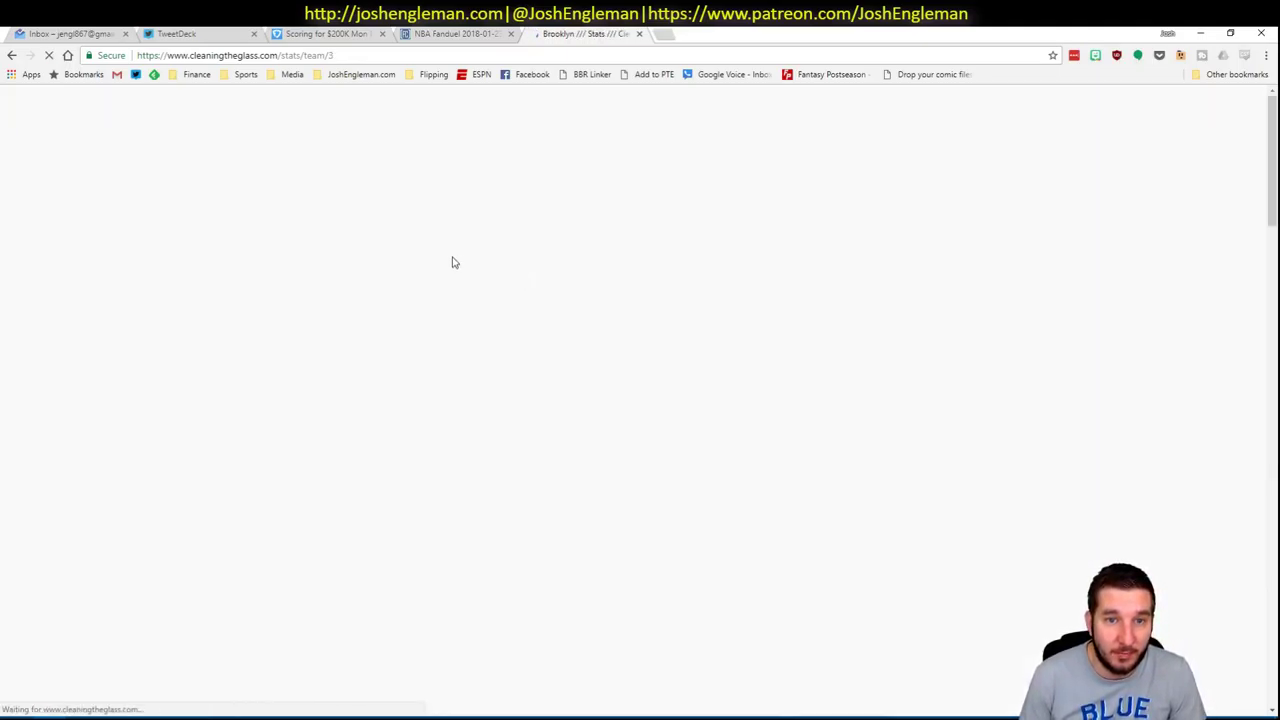
Copy Brooklyn's Shooting: Frequency table, switch back to Excel and load it with the sheet's paste macro
click(432, 377)
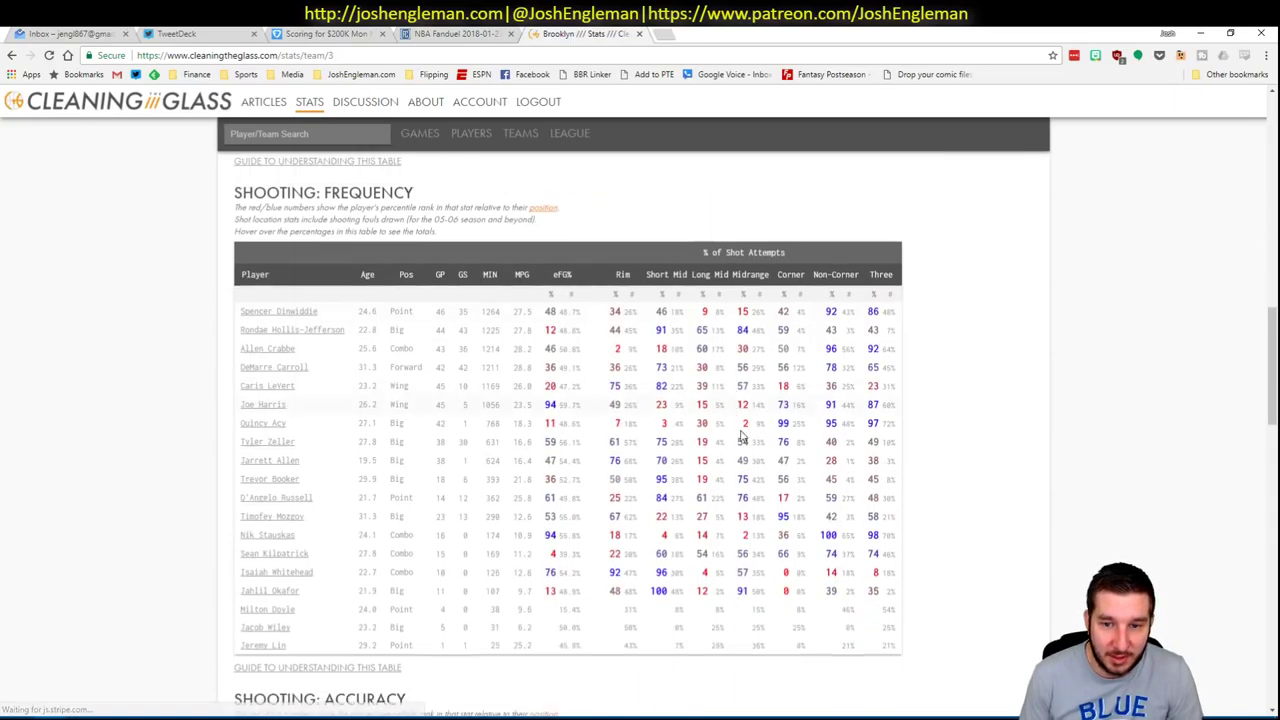
drag(900, 648, 234, 314)
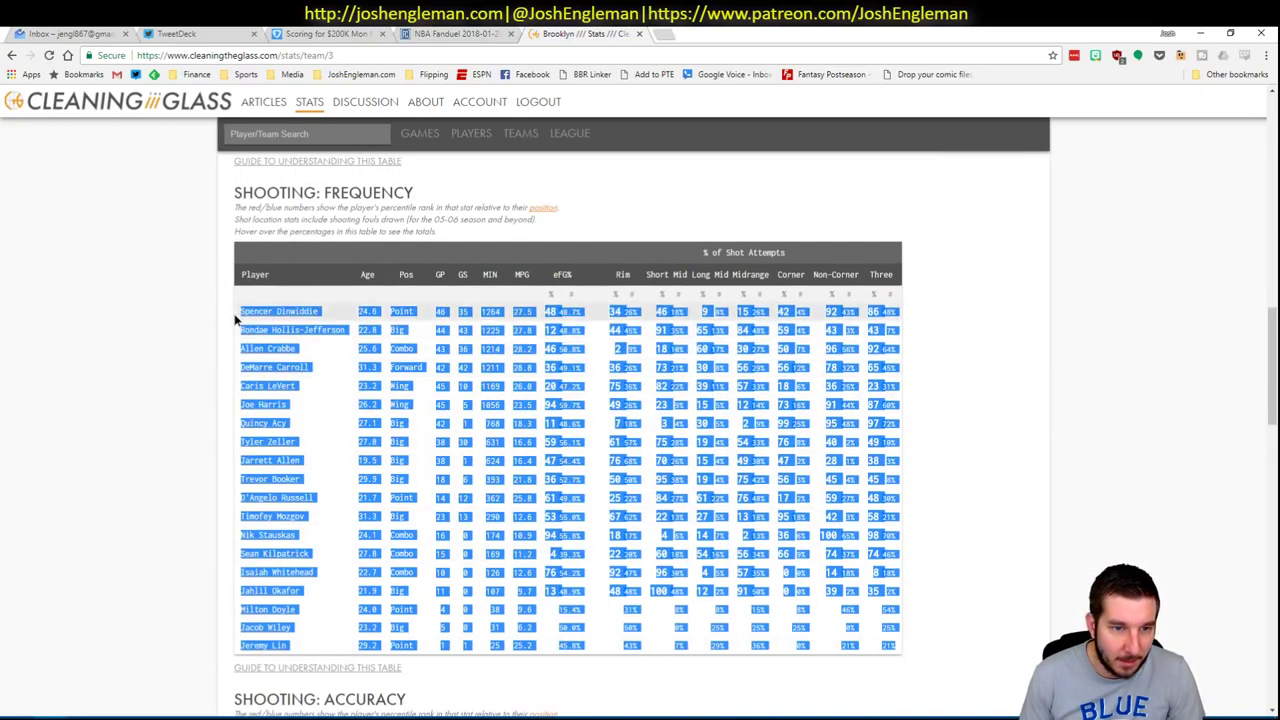
key(ctrl+c)
key(alt+Tab)
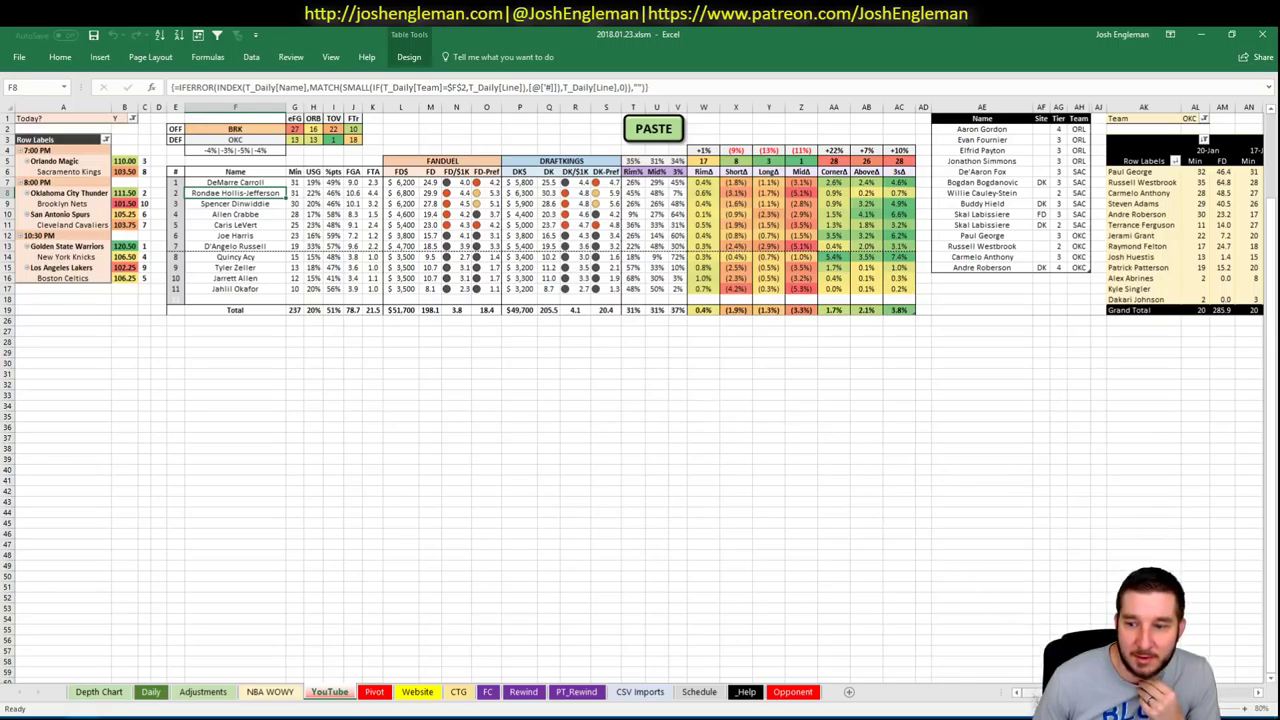
Filter the game log pivot table to team BRK and review the Brooklyn players' recent games
scroll(640, 400, right, 5)
click(914, 119)
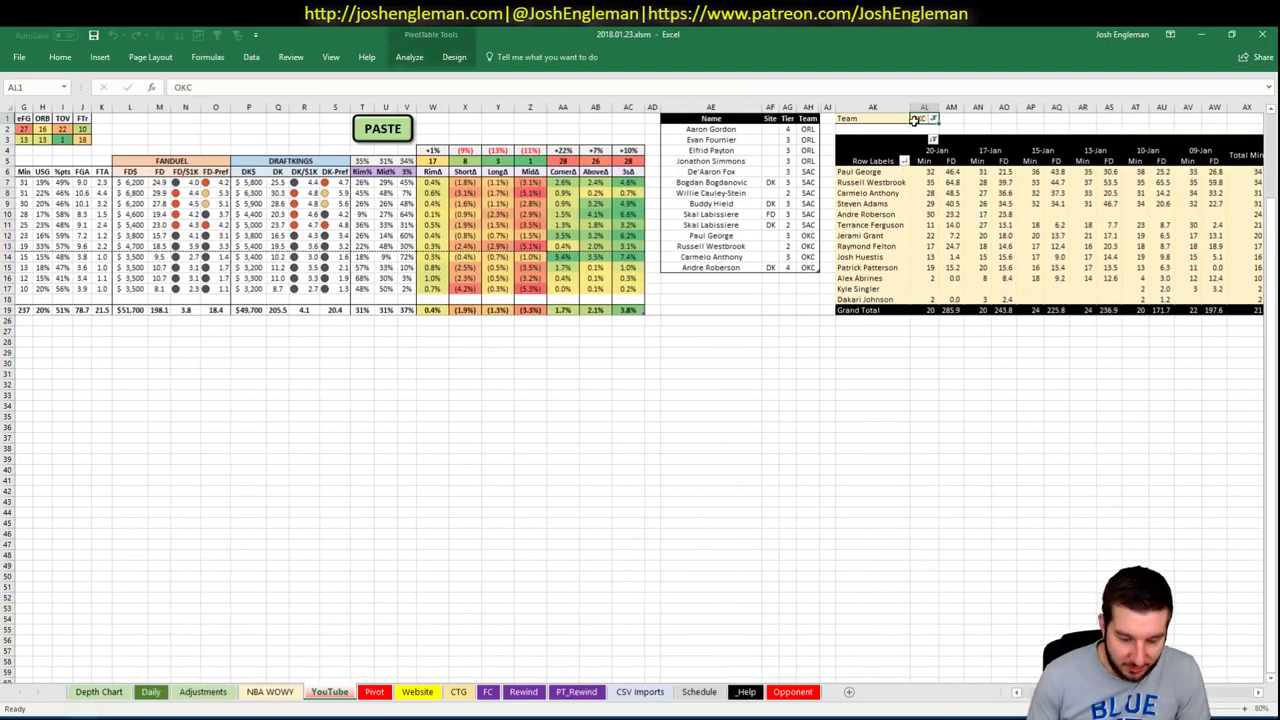
text(BRK)
key(Return)
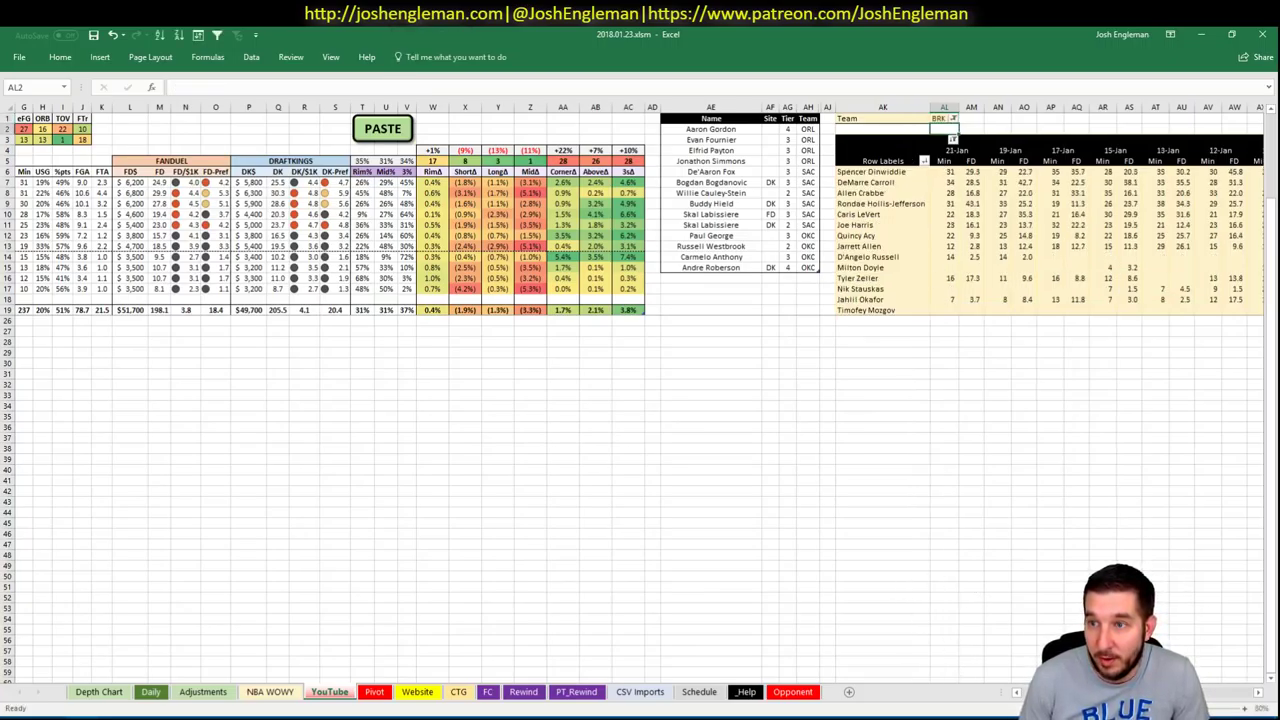
scroll(640, 400, right, 3)
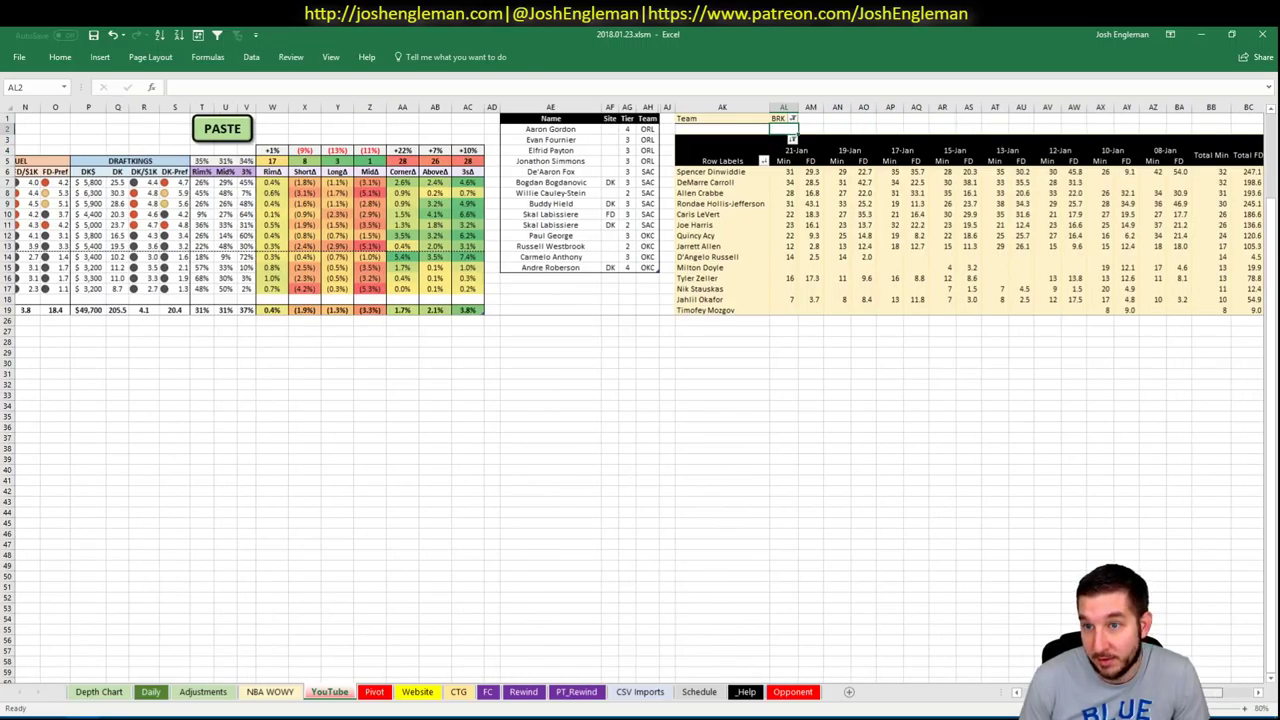
scroll(640, 400, left, 5)
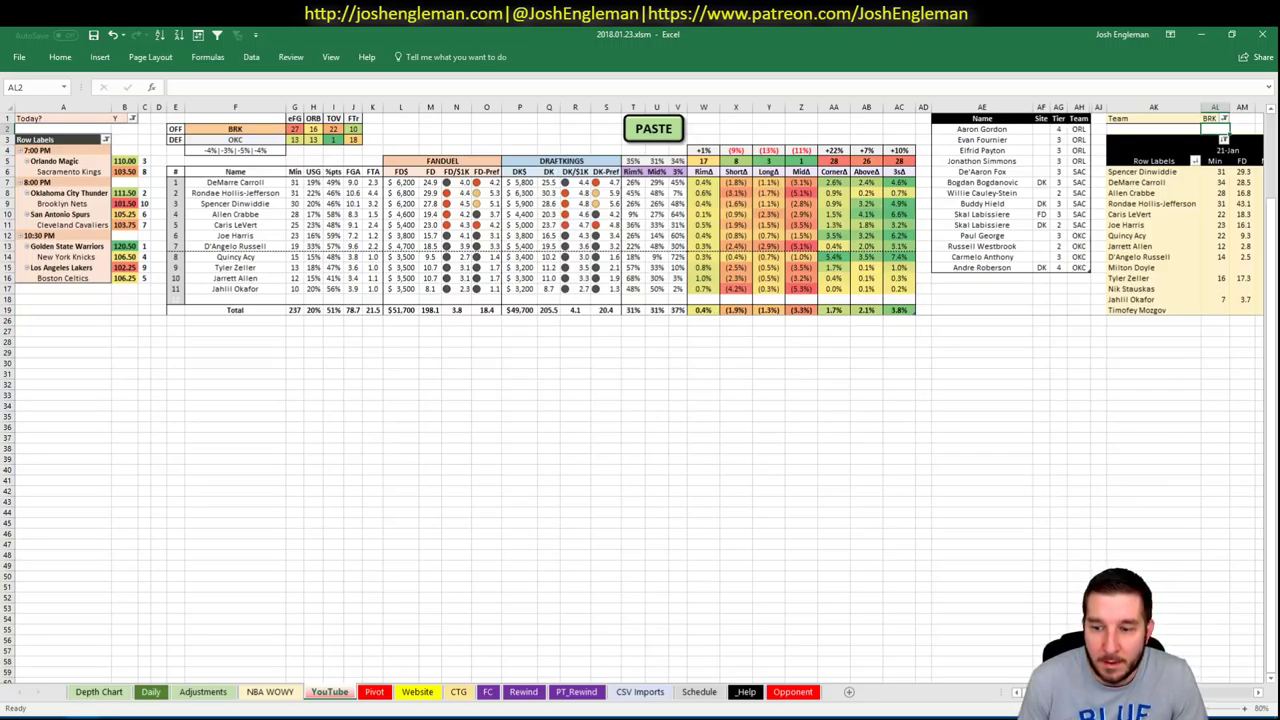
Add Spencer Dinwiddie to the shortlist below Andre Roberson, leaving the site blank and setting tier 4
scroll(640, 400, right, 4)
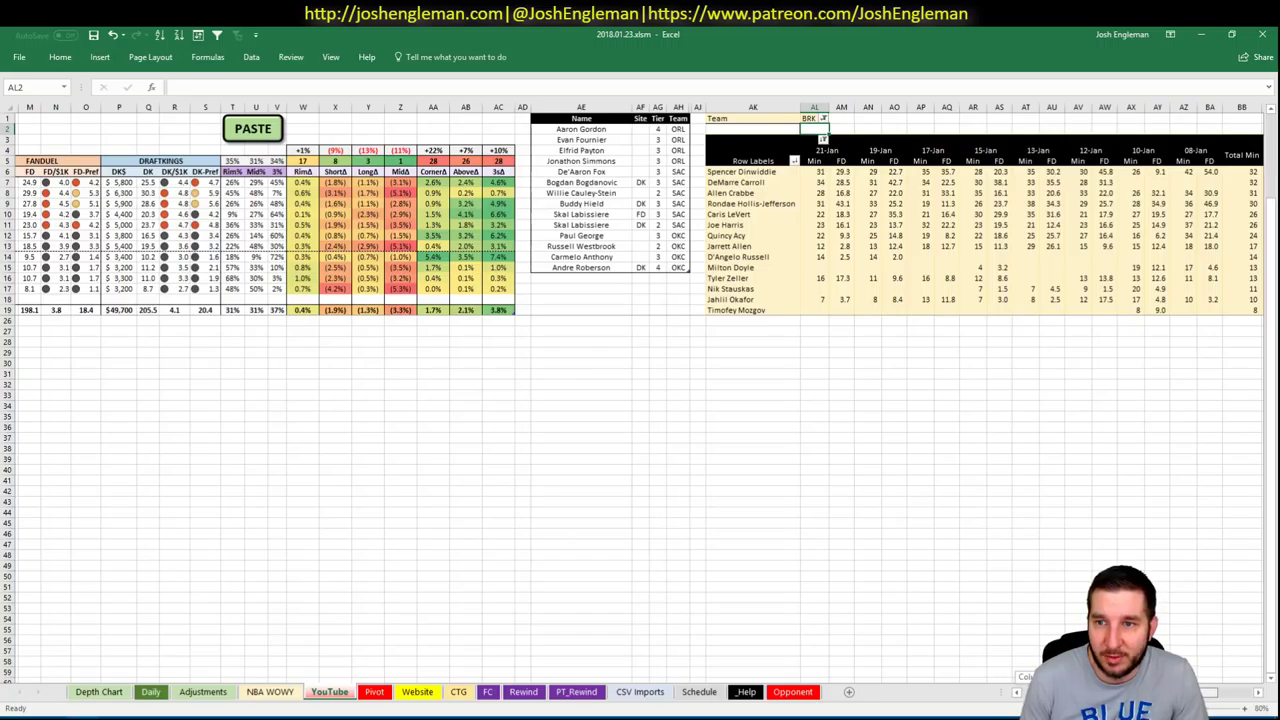
scroll(856, 432, left, 4)
click(963, 280)
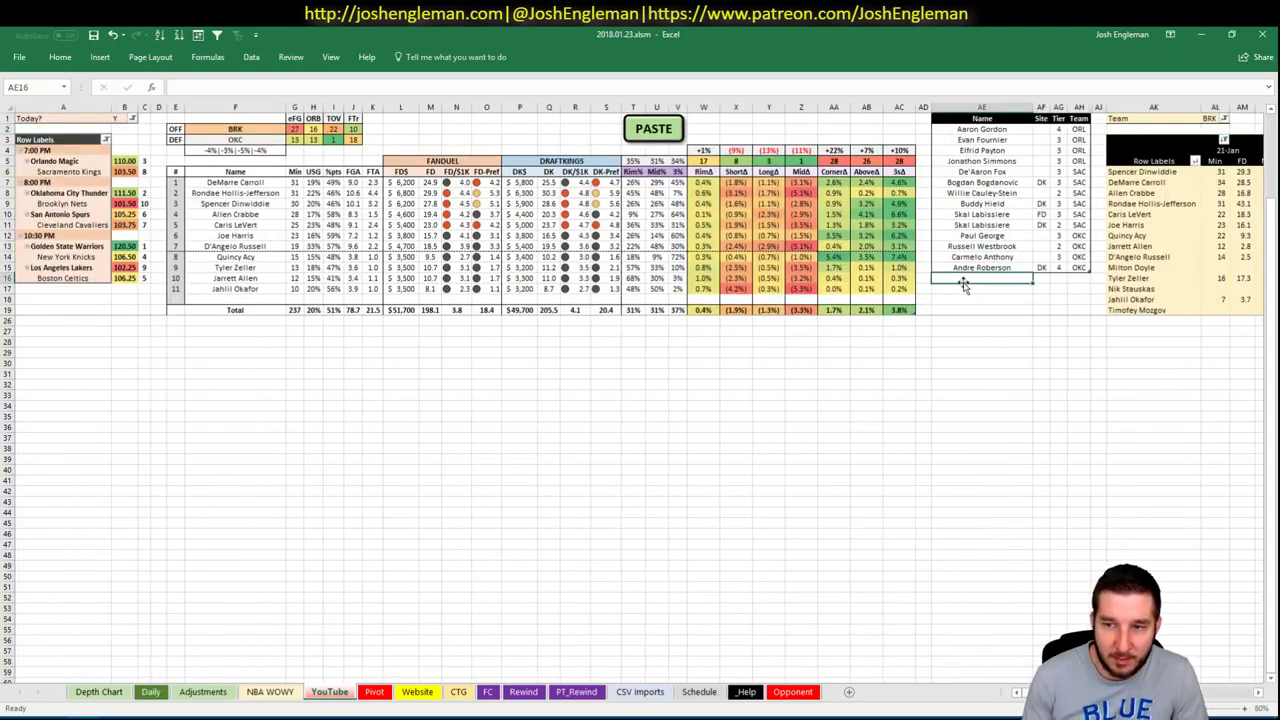
text(Spencer D)
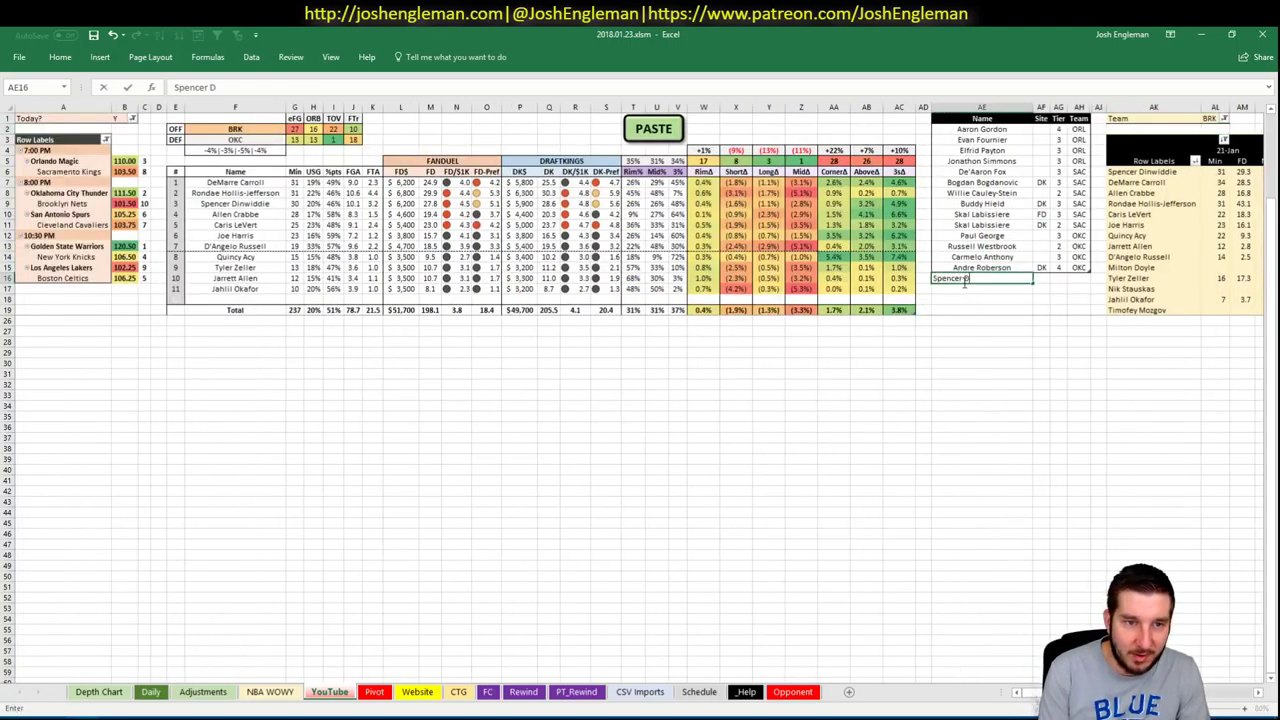
text(inwiddie)
key(Tab)
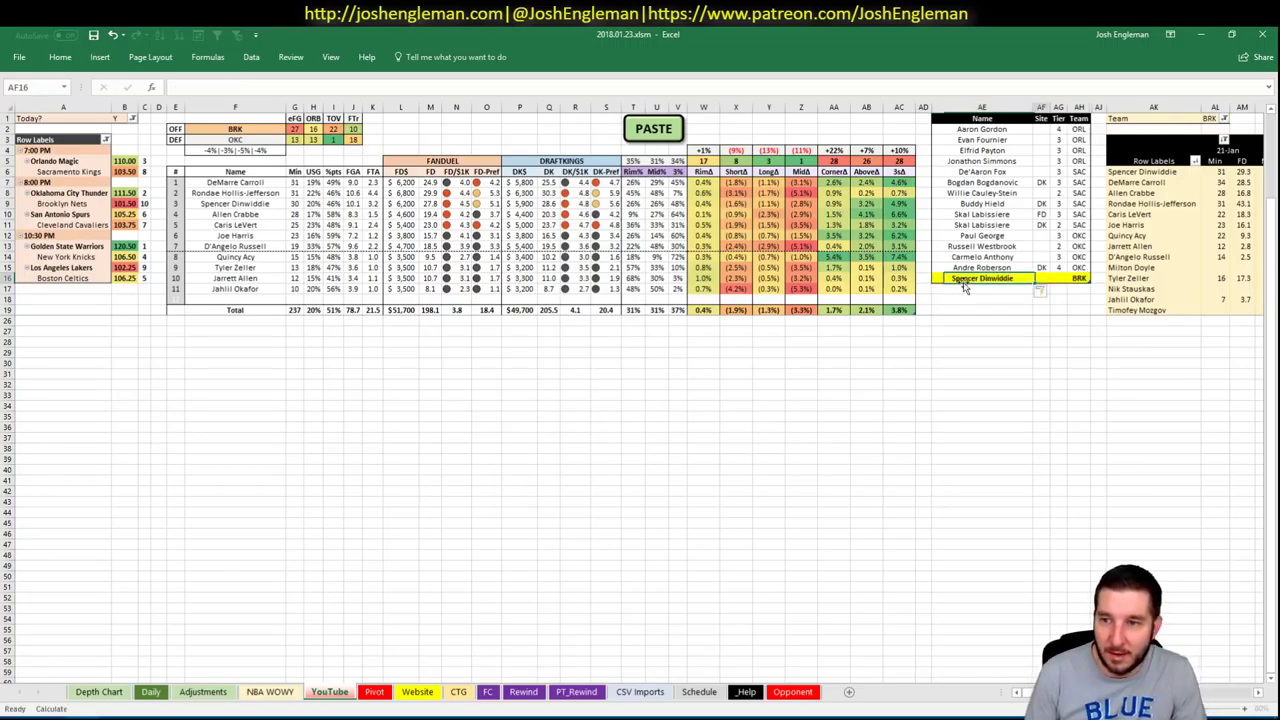
key(Tab)
text(4)
key(Return)
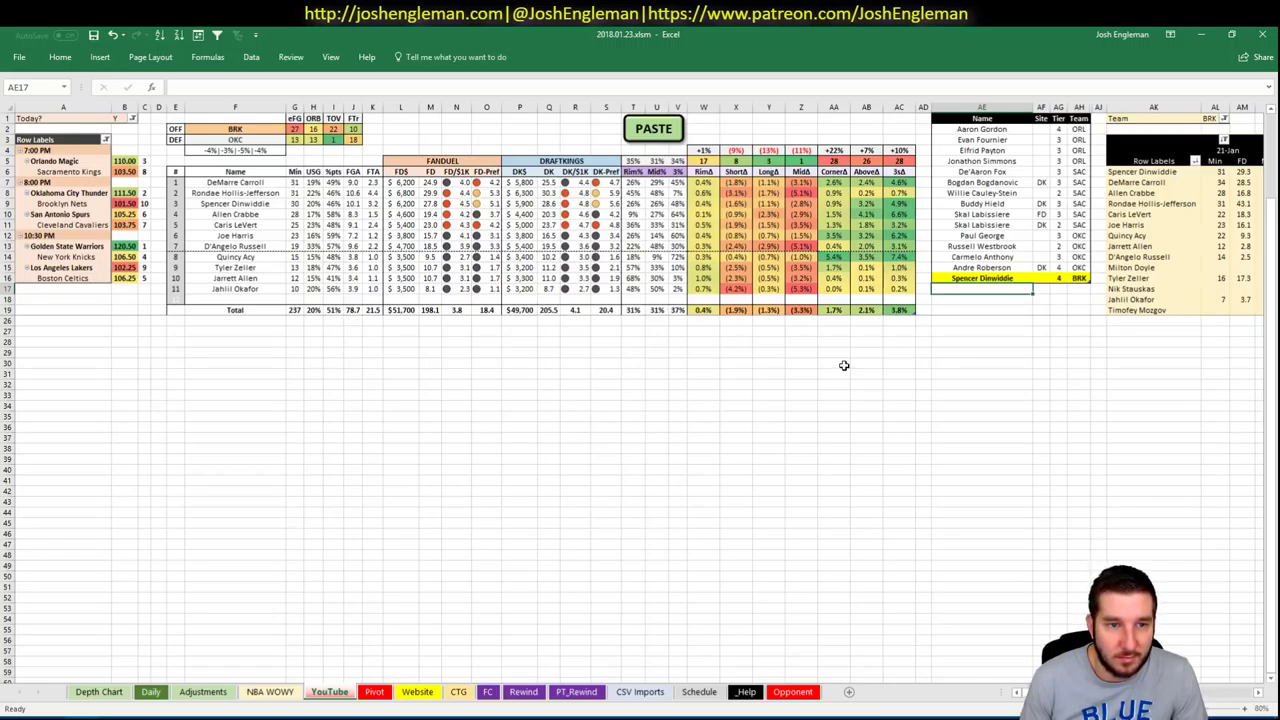
Set the offensive team in the matchup table to SAS
click(241, 127)
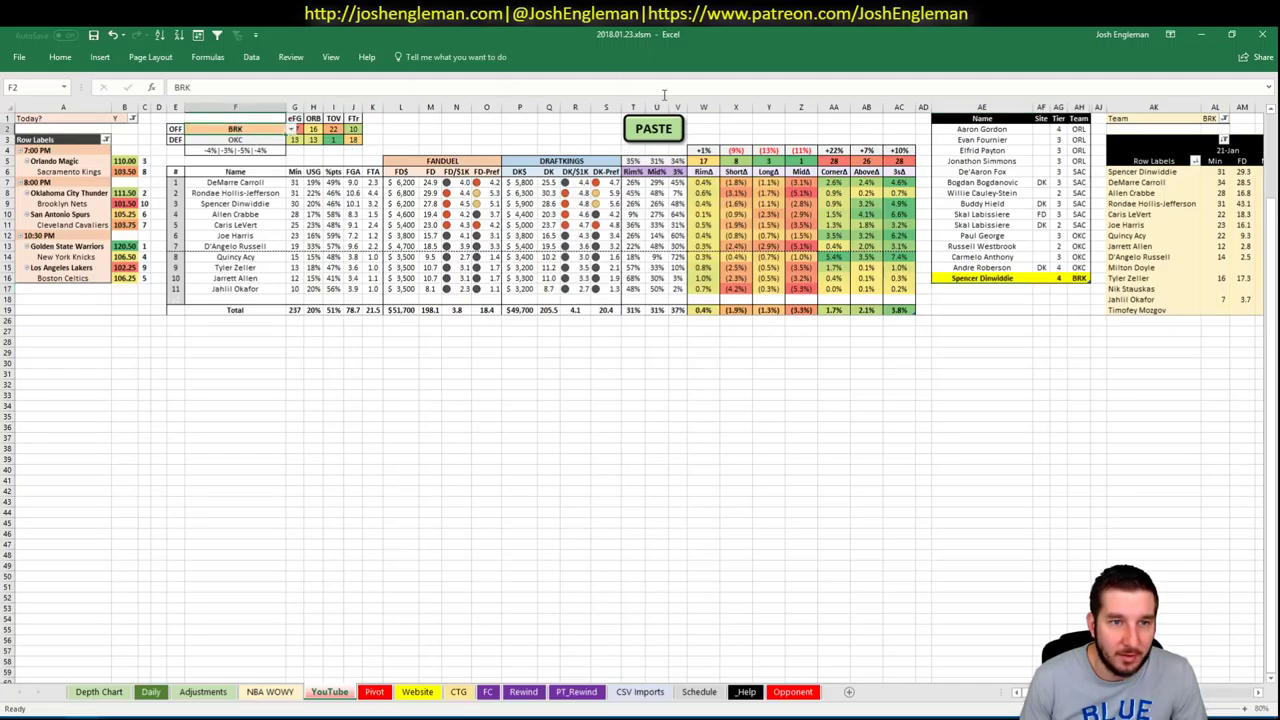
text(sas)
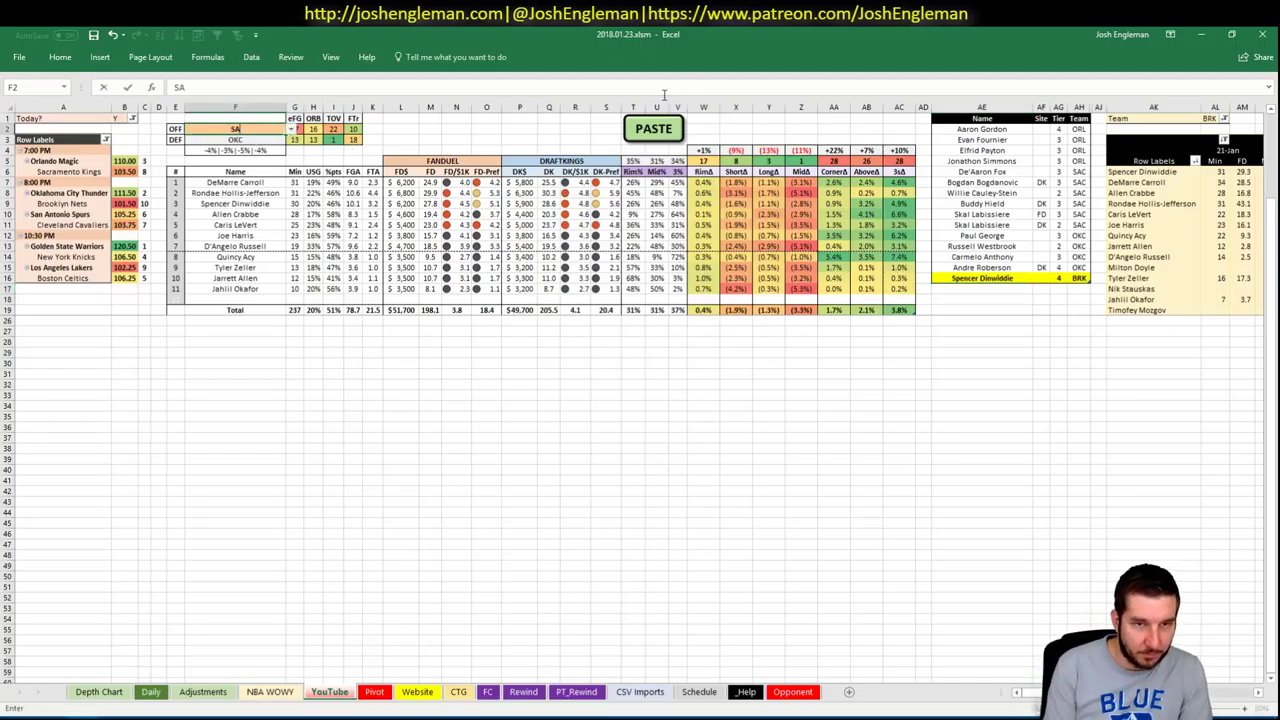
key(Return)
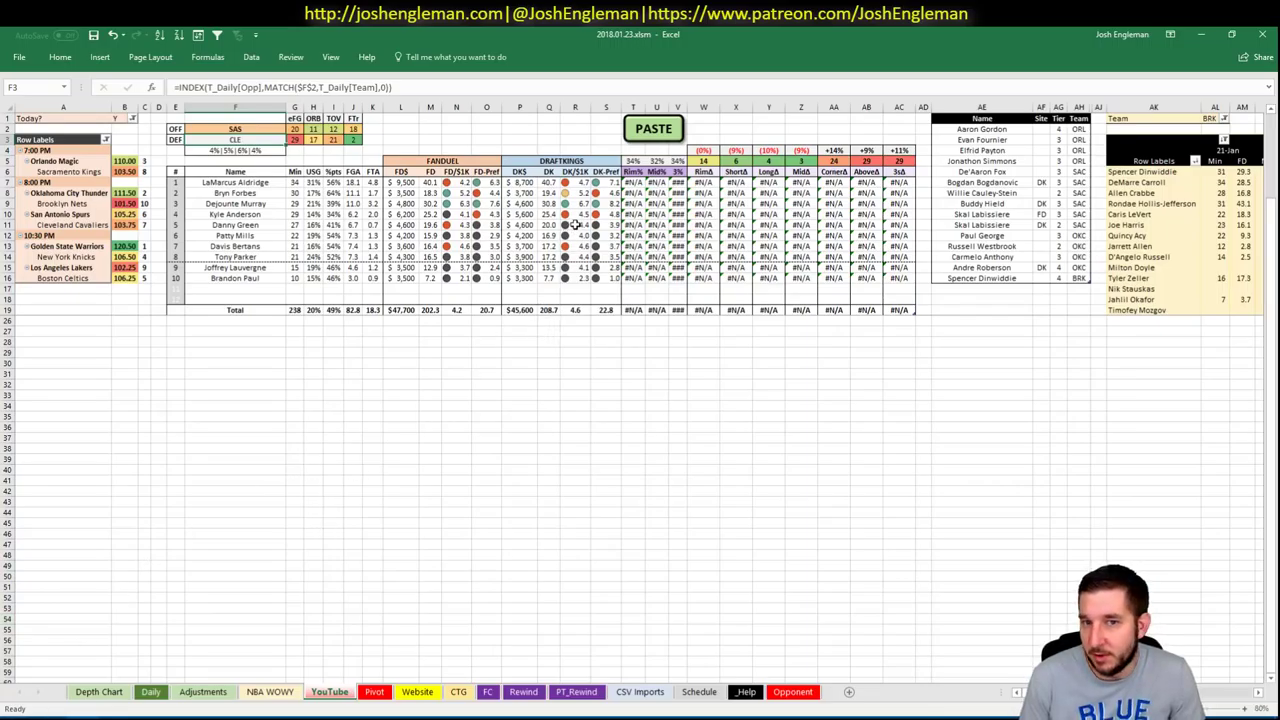
Switch to Chrome and open the Cleveland Cavaliers' team stats page on Cleaning the Glass through the site's team search
mouse_move(50, 718)
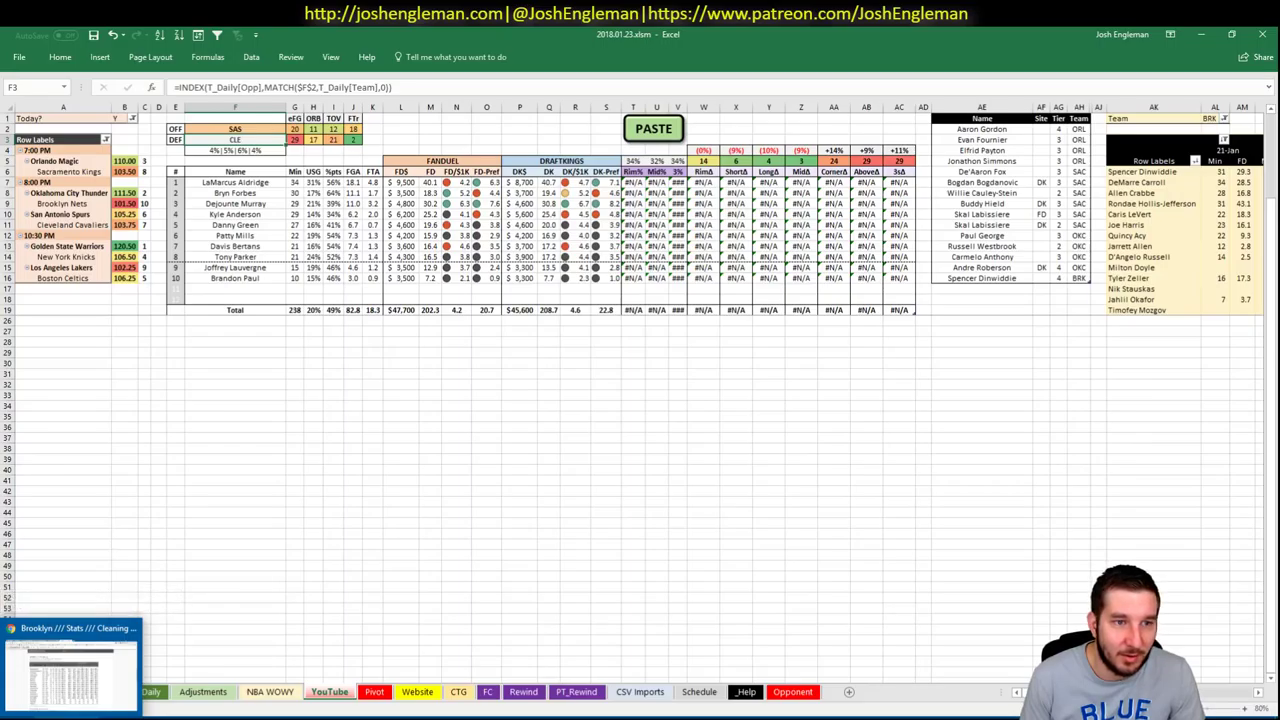
click(253, 350)
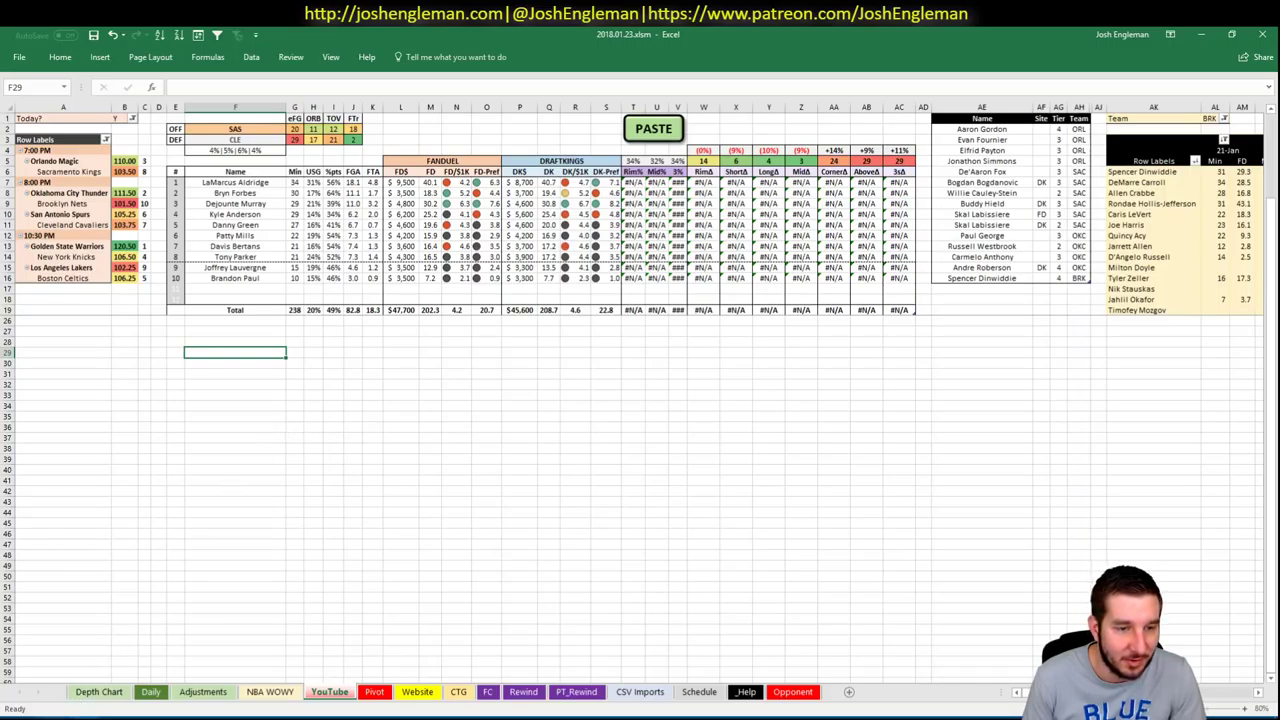
key(alt+Tab)
click(258, 133)
text(Tyler Cavanaugh)
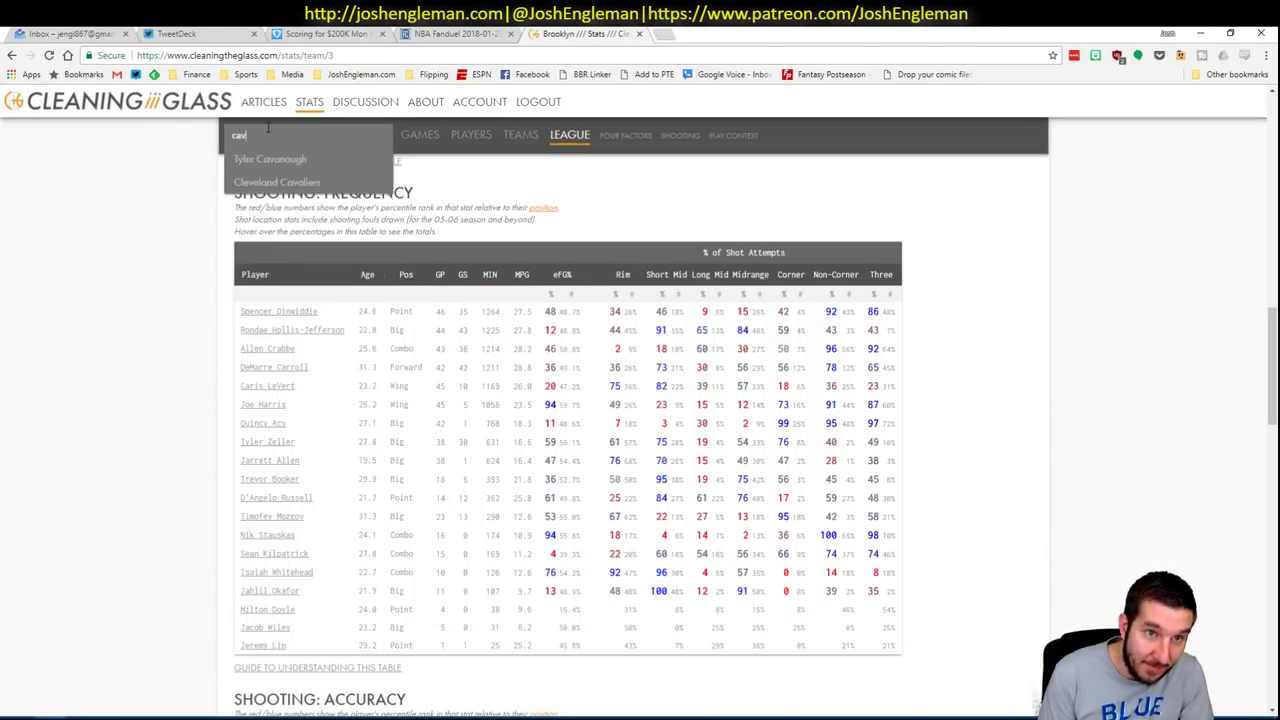
key(Return)
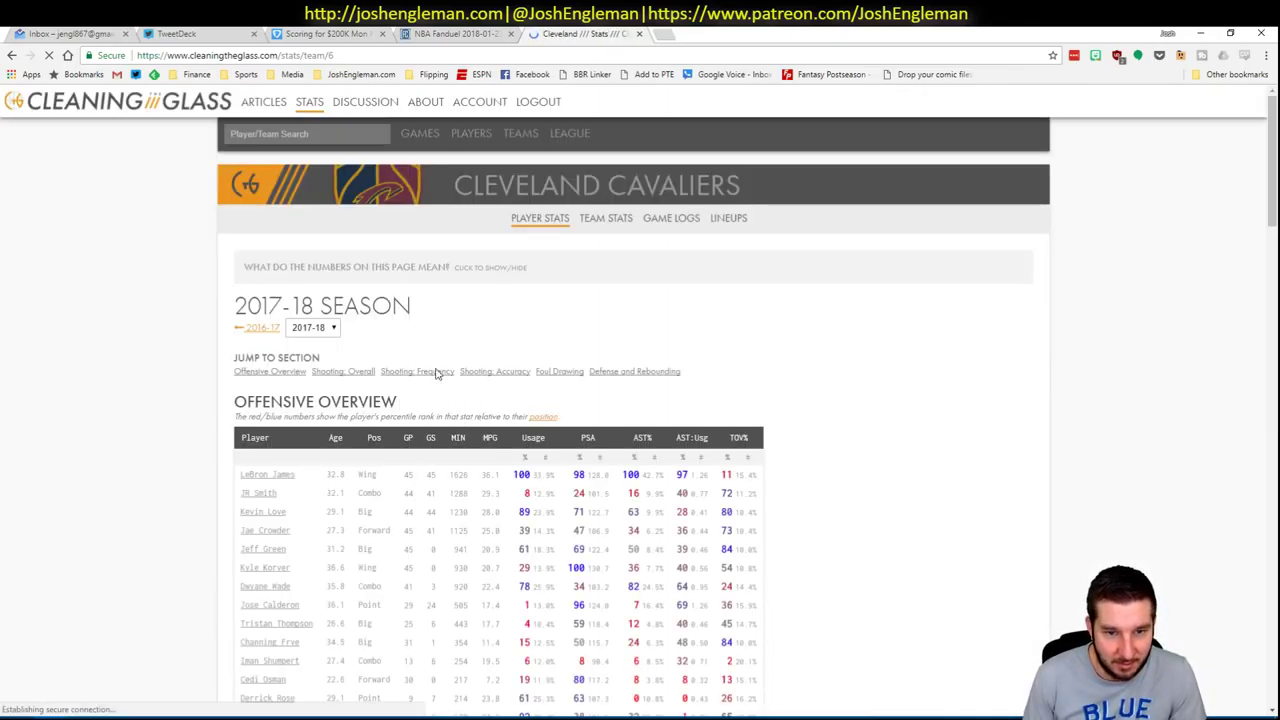
Copy Cleveland's Shooting: Frequency table into Excel with the sheet's paste macro and check the pasted rows on the CTG sheet
scroll(431, 371, down, 7)
mouse_move(872, 594)
drag(872, 594, 242, 308)
key(alt+Tab)
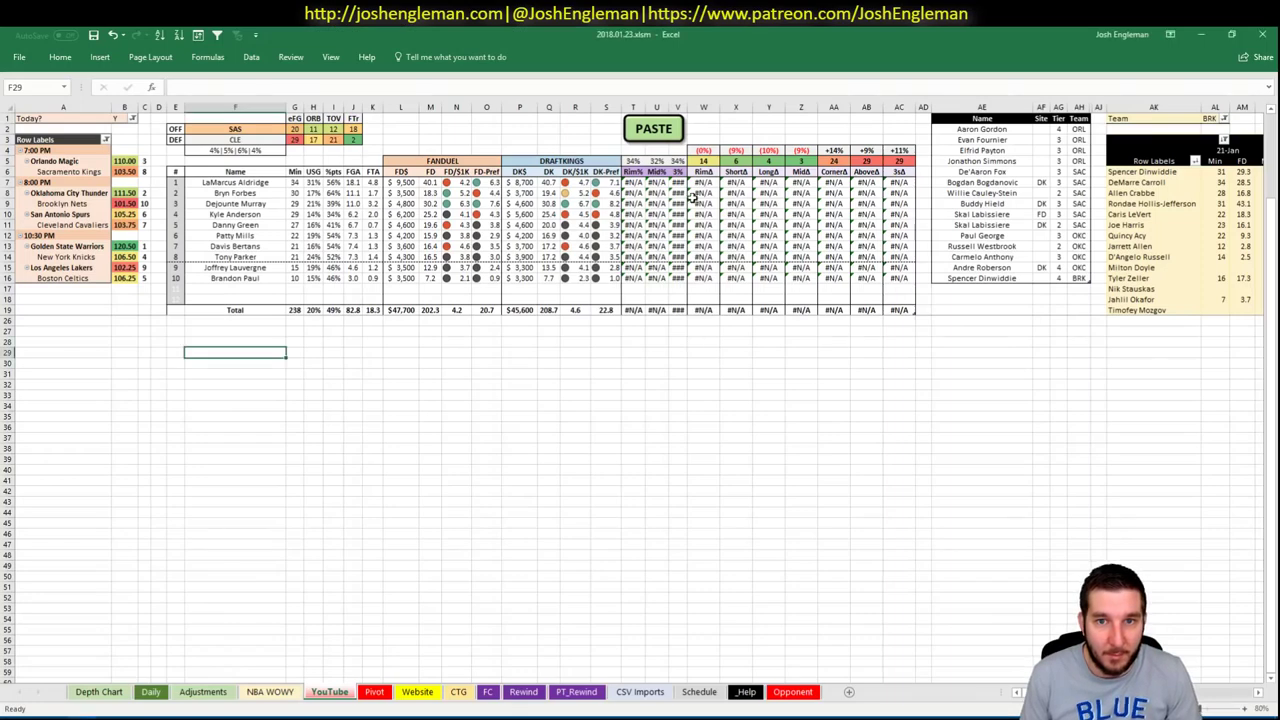
key(ctrl+Up)
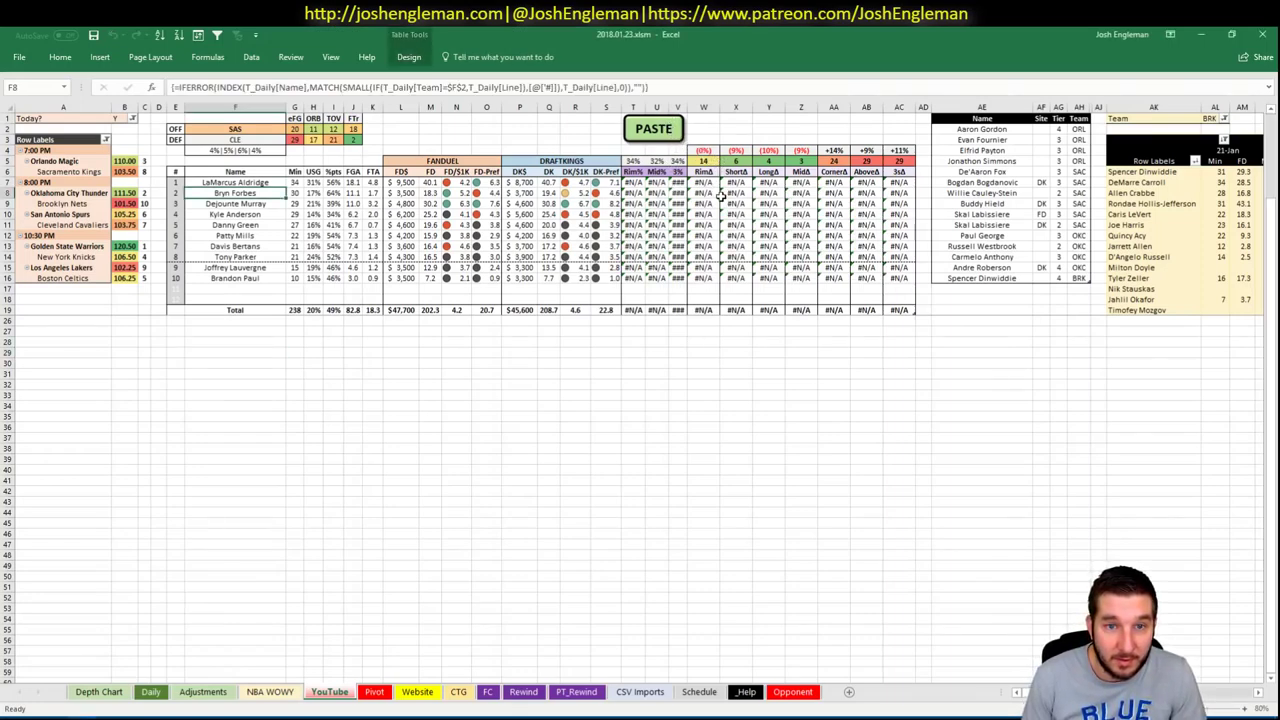
click(462, 696)
scroll(811, 514, down, 20)
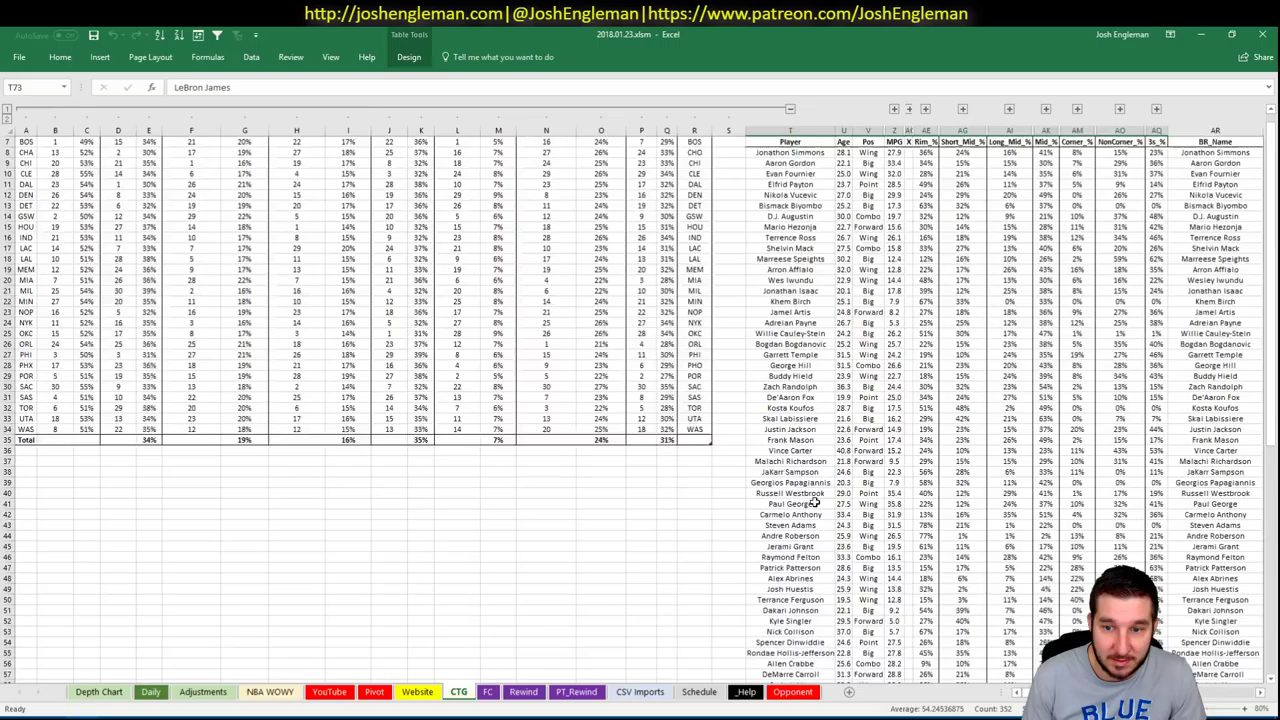
Switch back to Chrome and open the San Antonio Spurs' team stats page through the site's team search
key(alt+Tab)
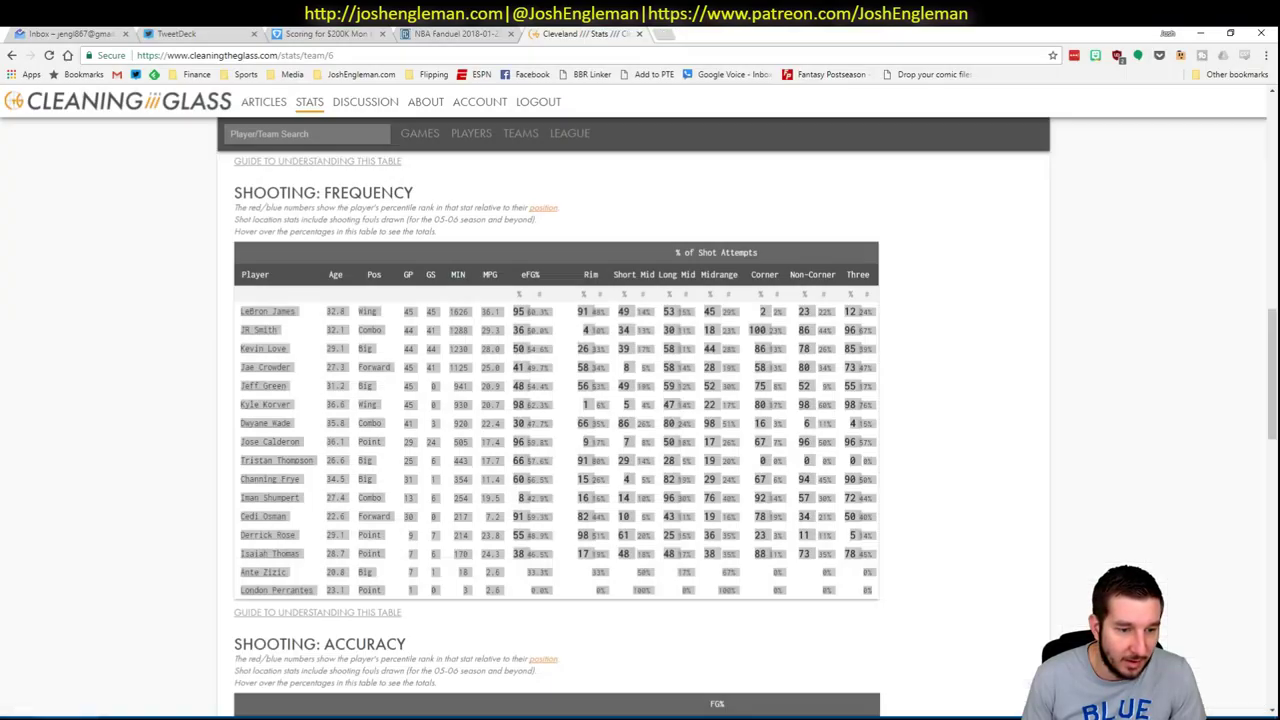
click(288, 135)
text(spurs)
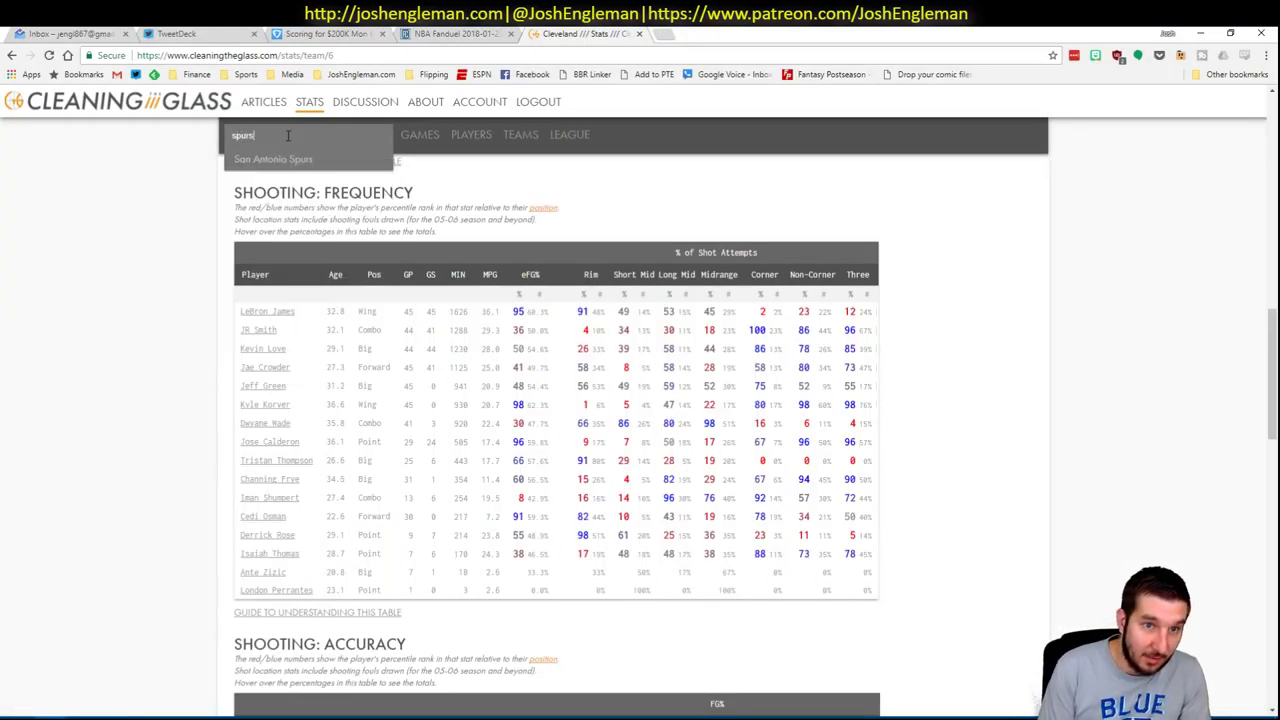
key(Return)
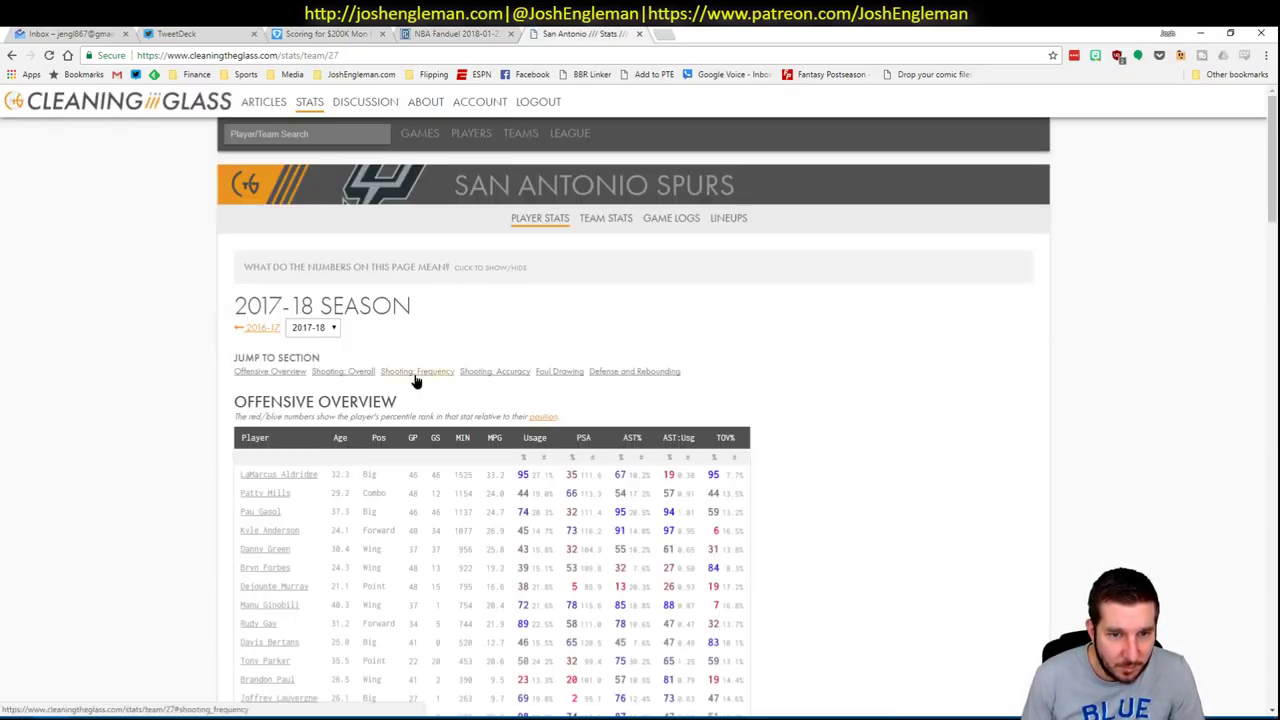
Copy San Antonio's Shooting: Frequency table, switch back to Excel and load it with the YouTube sheet's paste macro
click(417, 372)
drag(878, 612, 243, 312)
key(ctrl+c)
key(alt+Tab)
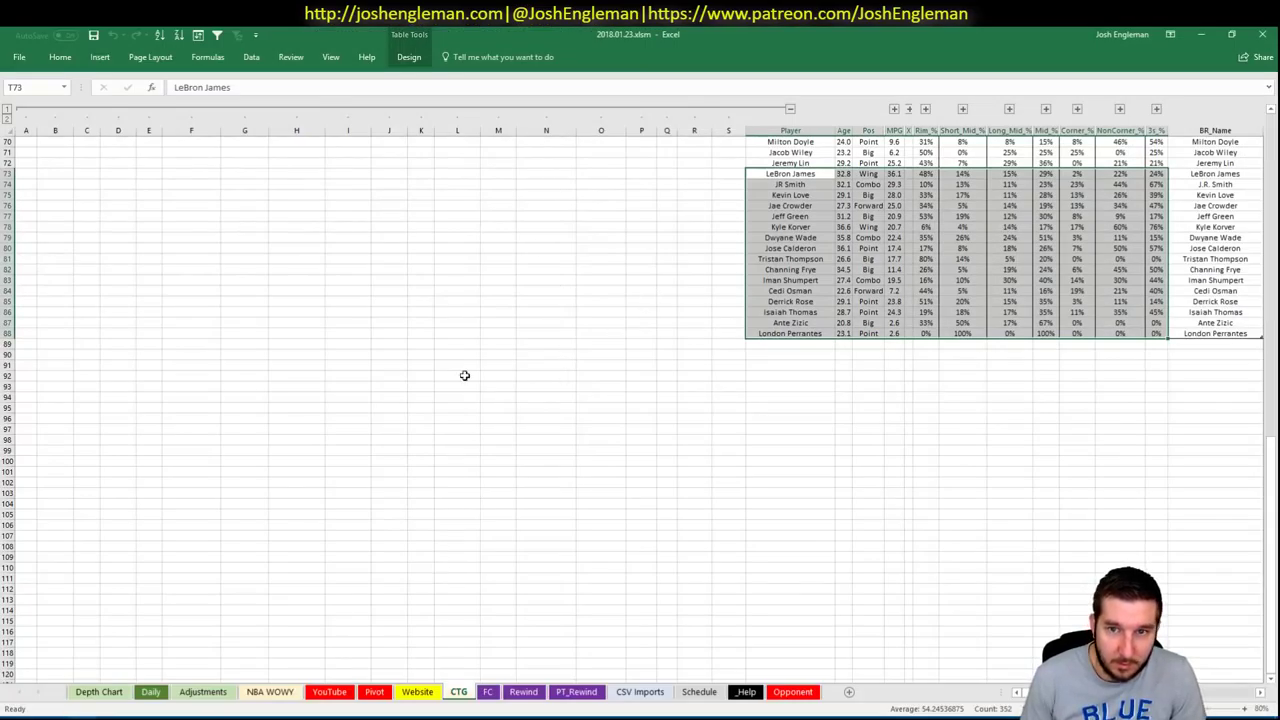
click(322, 691)
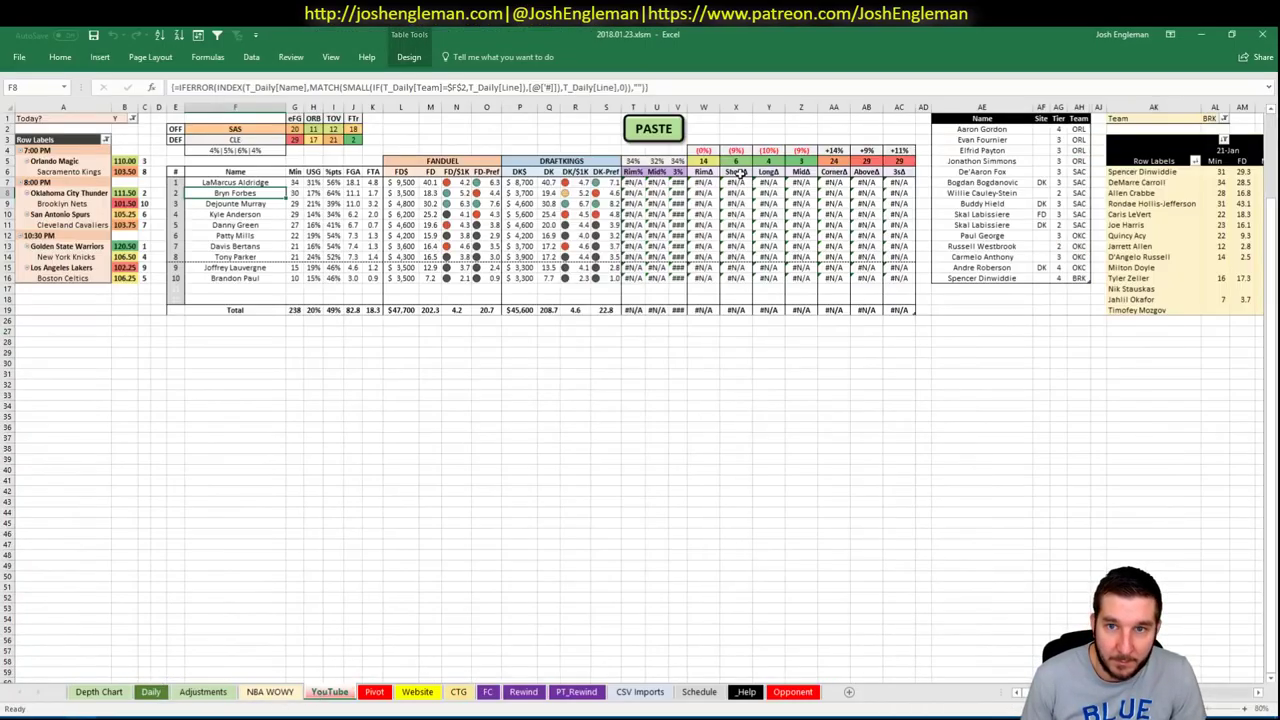
click(655, 129)
click(410, 395)
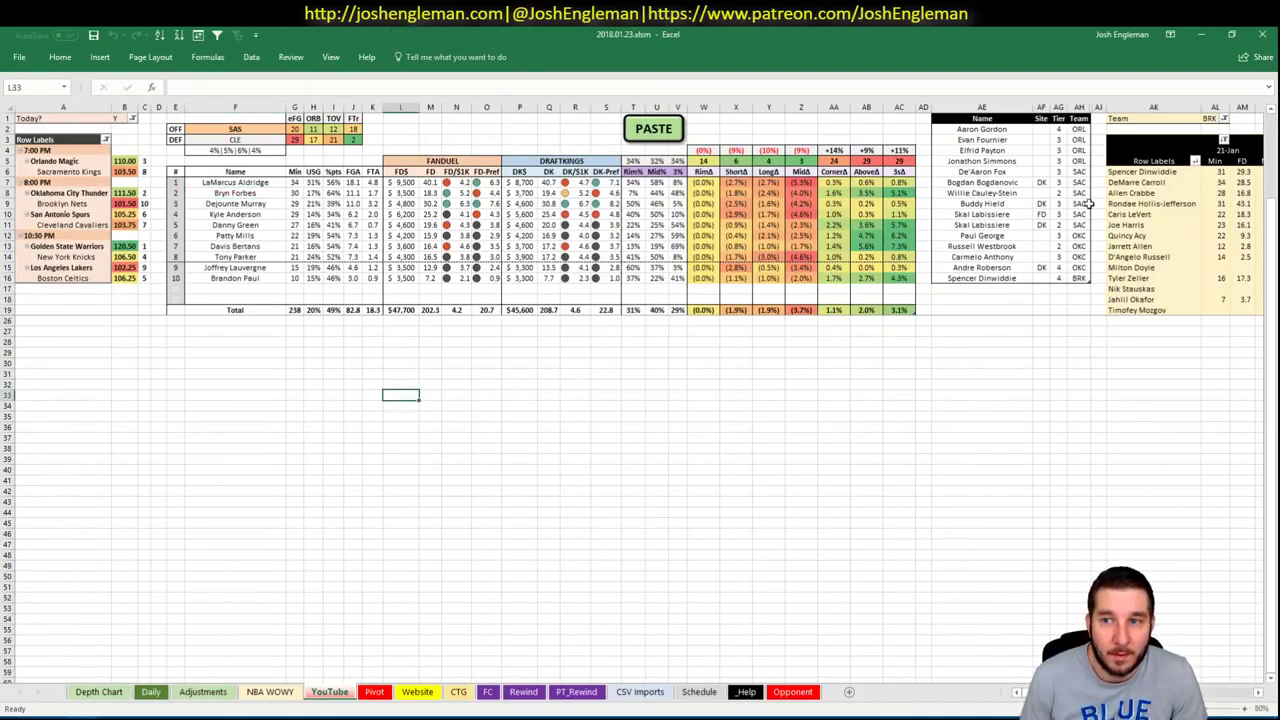
Filter the game log pivot table to team SAS and review LaMarcus Aldridge's 15 to 19 January games
click(988, 292)
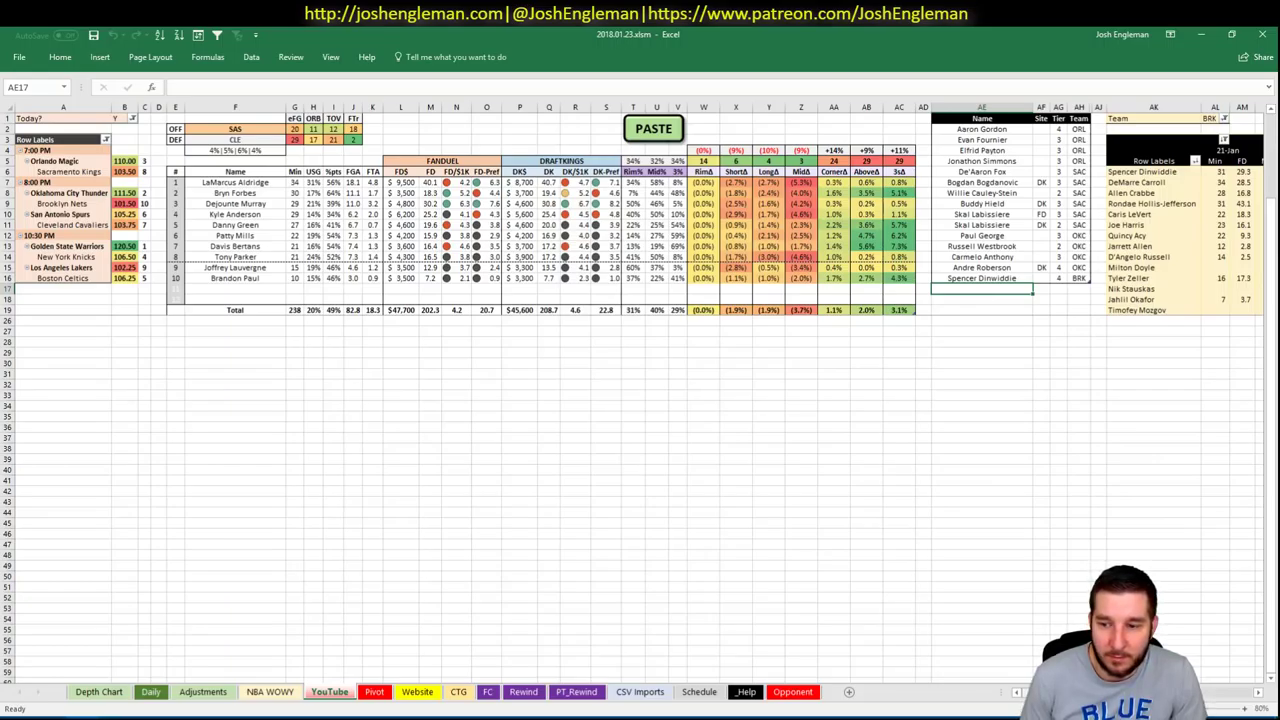
scroll(700, 300, right, 6)
click(670, 118)
text(SA)
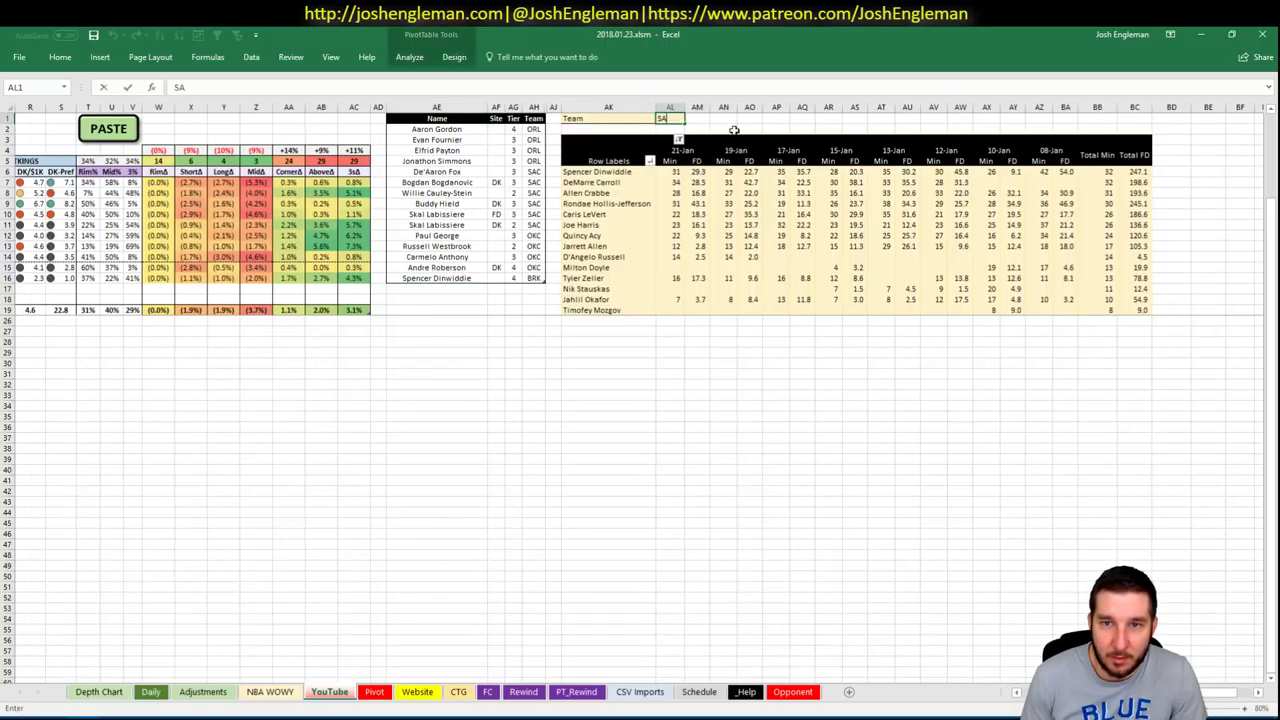
text(S)
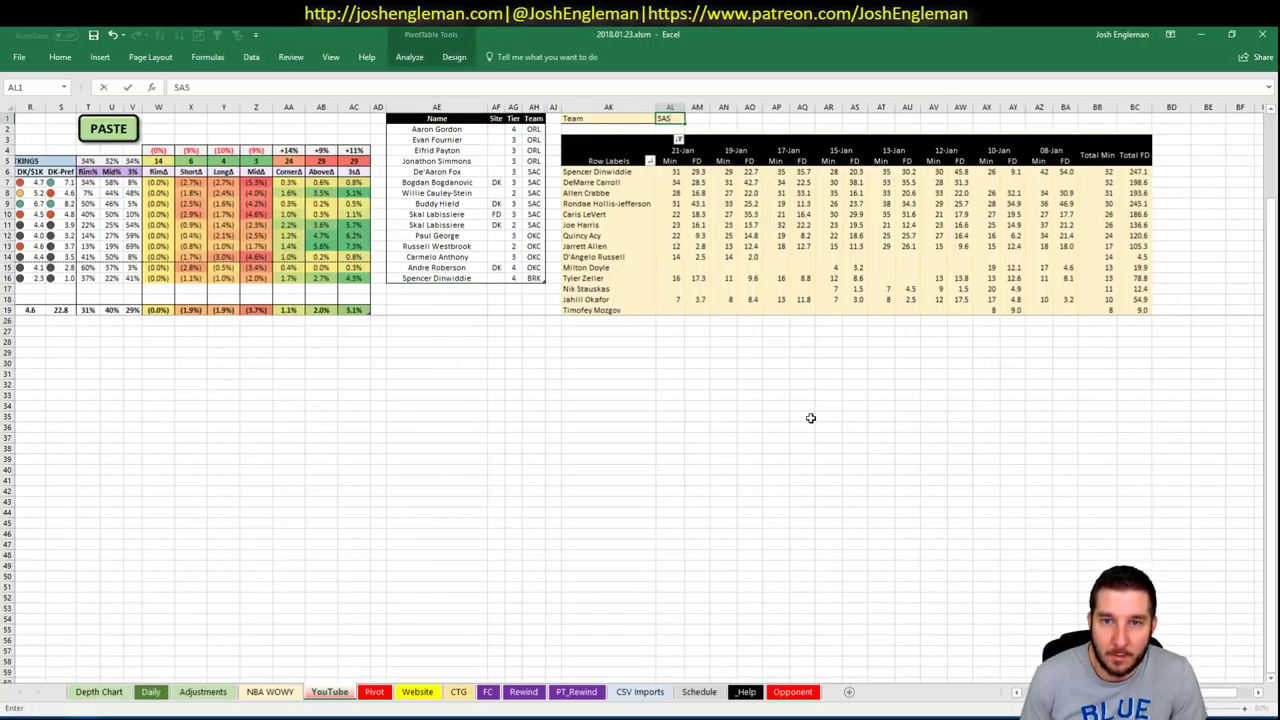
key(Return)
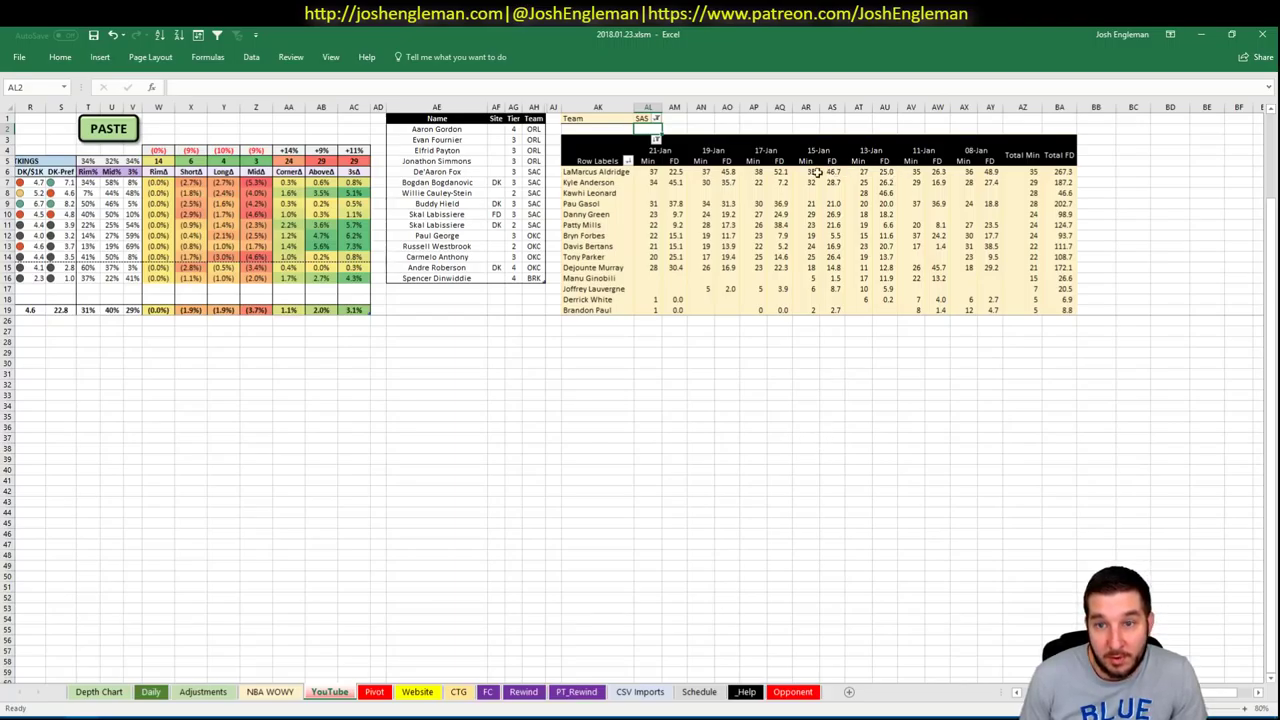
drag(838, 172, 727, 172)
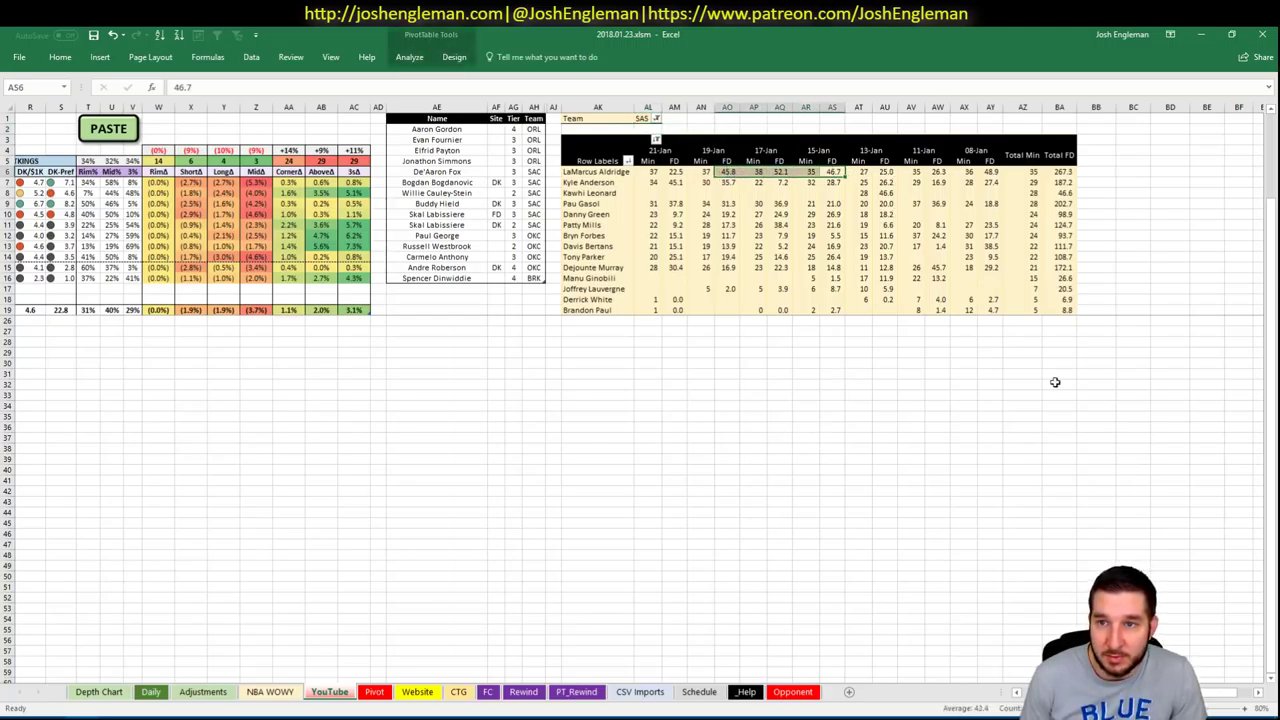
Add LaMarcus Aldridge to the shortlist below Spencer Dinwiddie, leaving the site blank and setting tier 3
scroll(914, 346, left, 6)
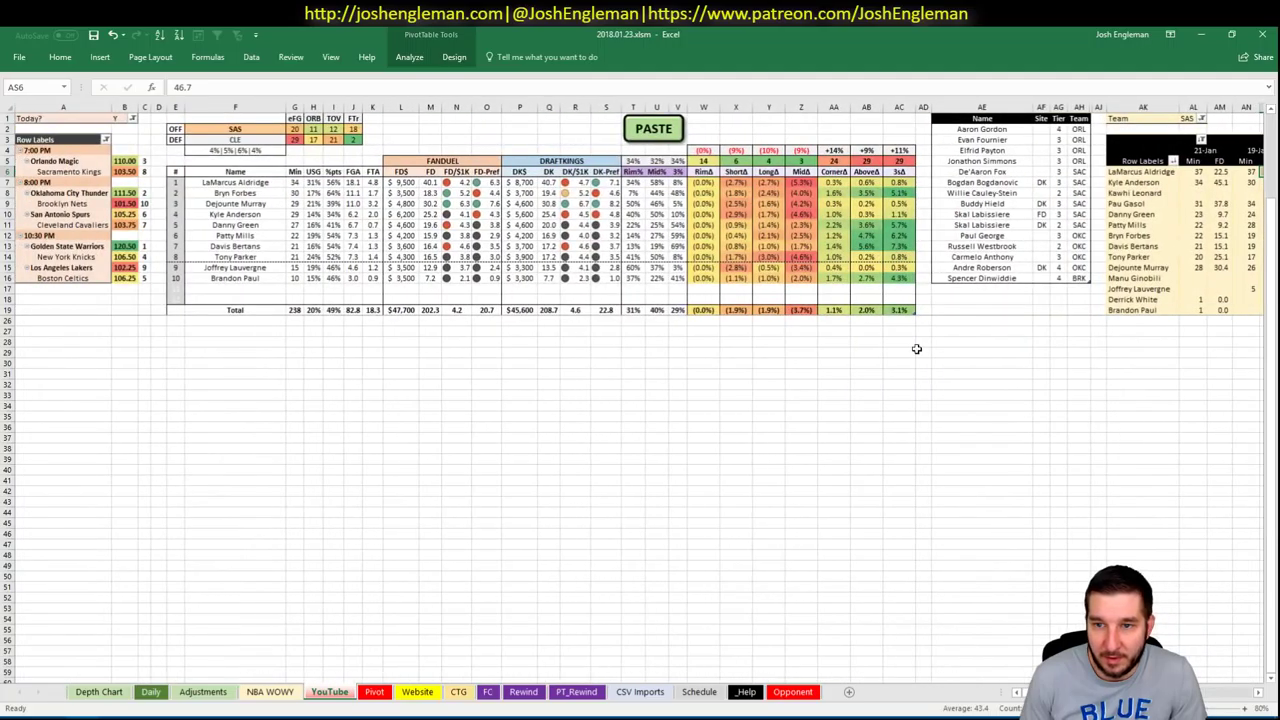
click(970, 286)
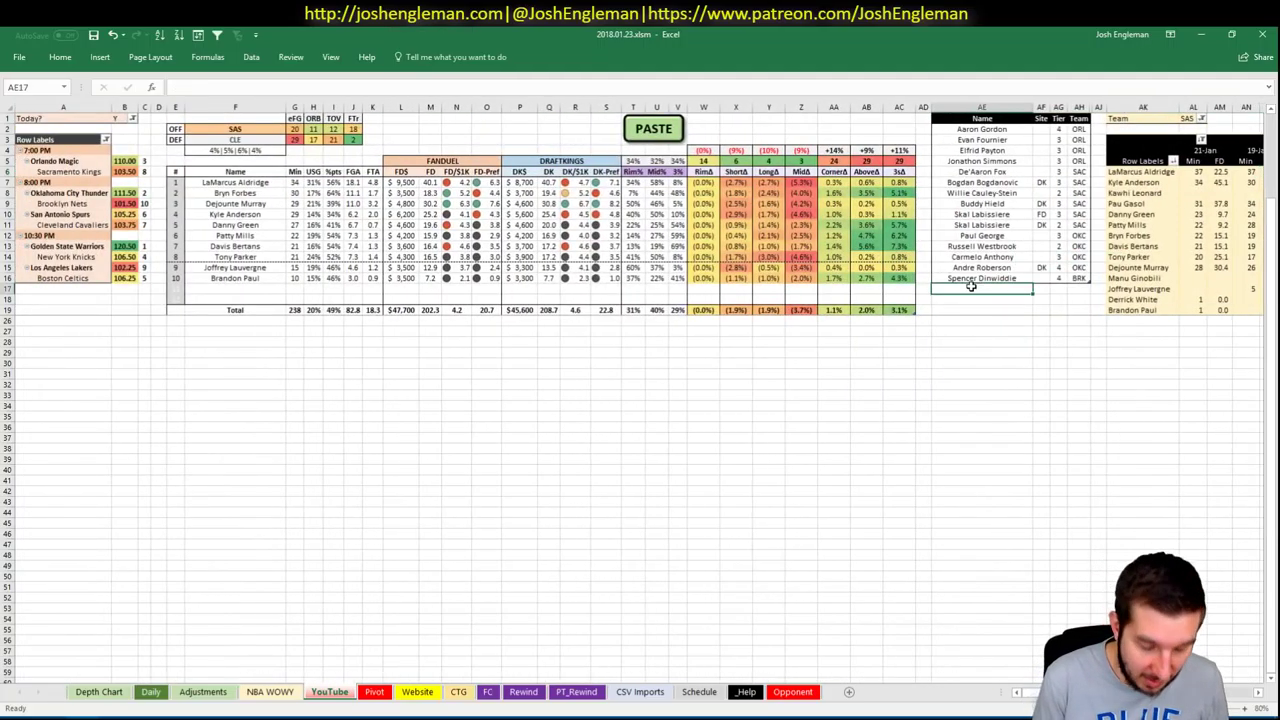
text(LaMar)
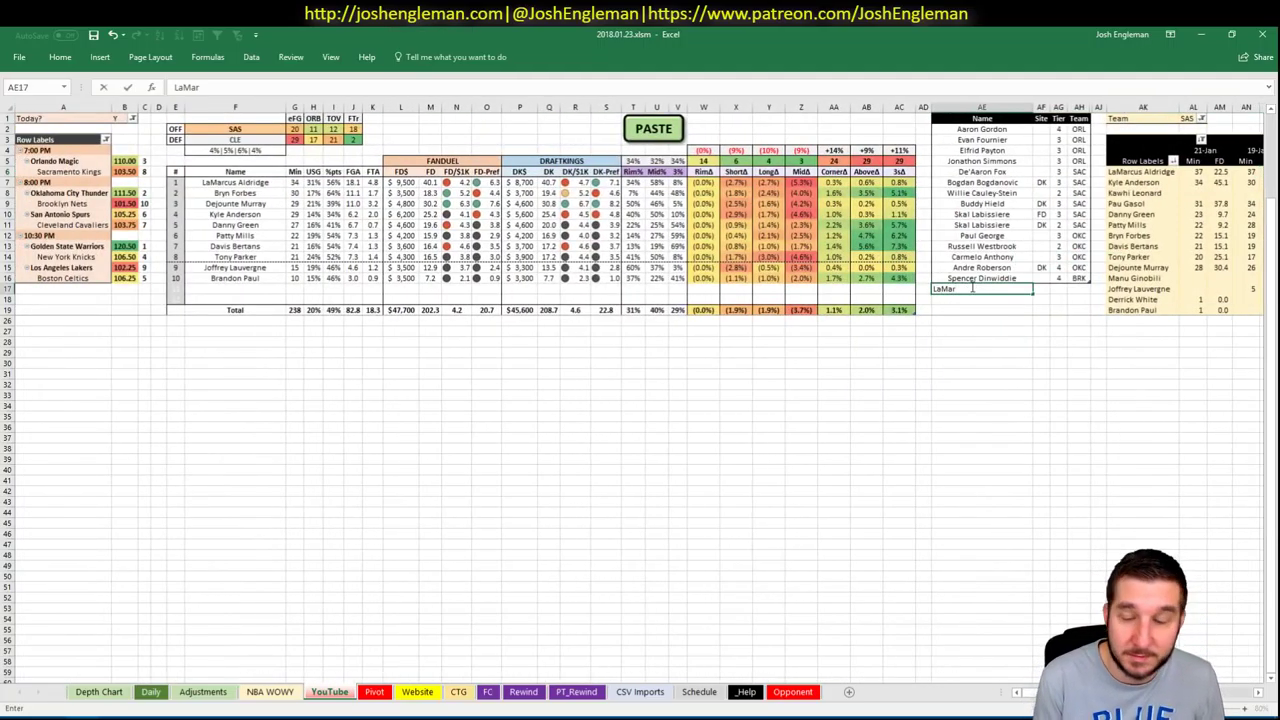
text(cus Aldridge)
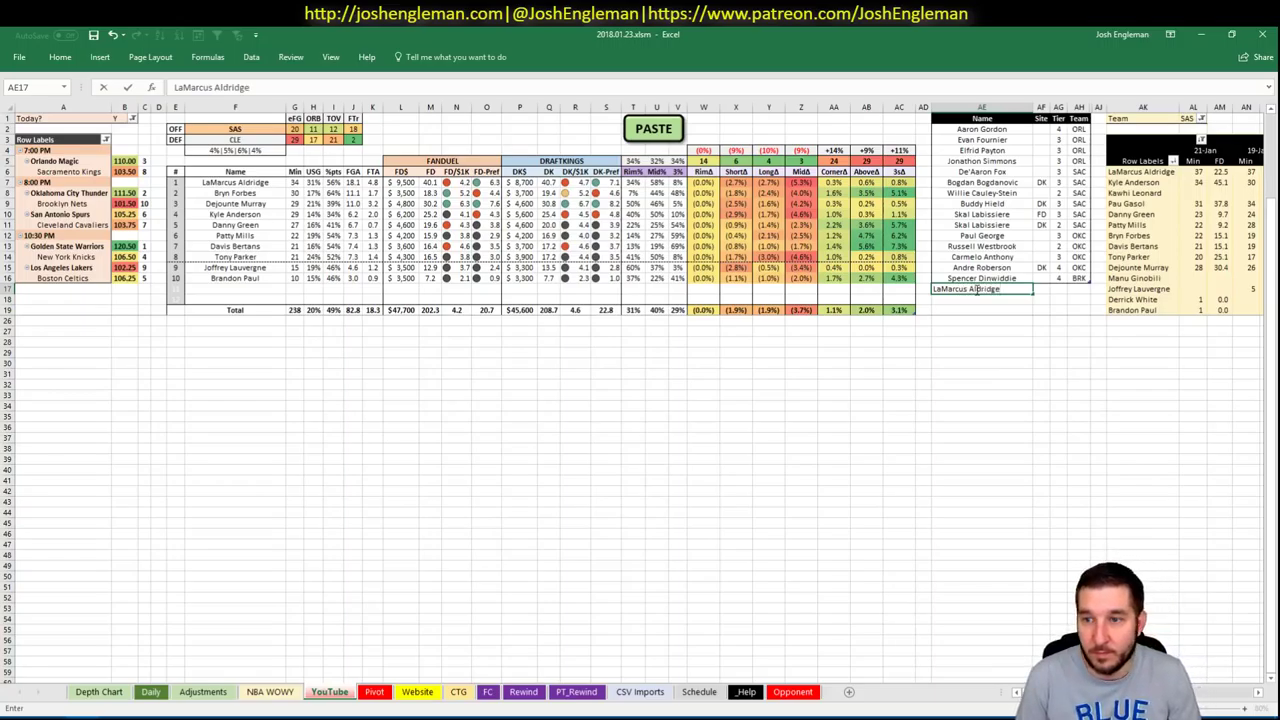
key(Return)
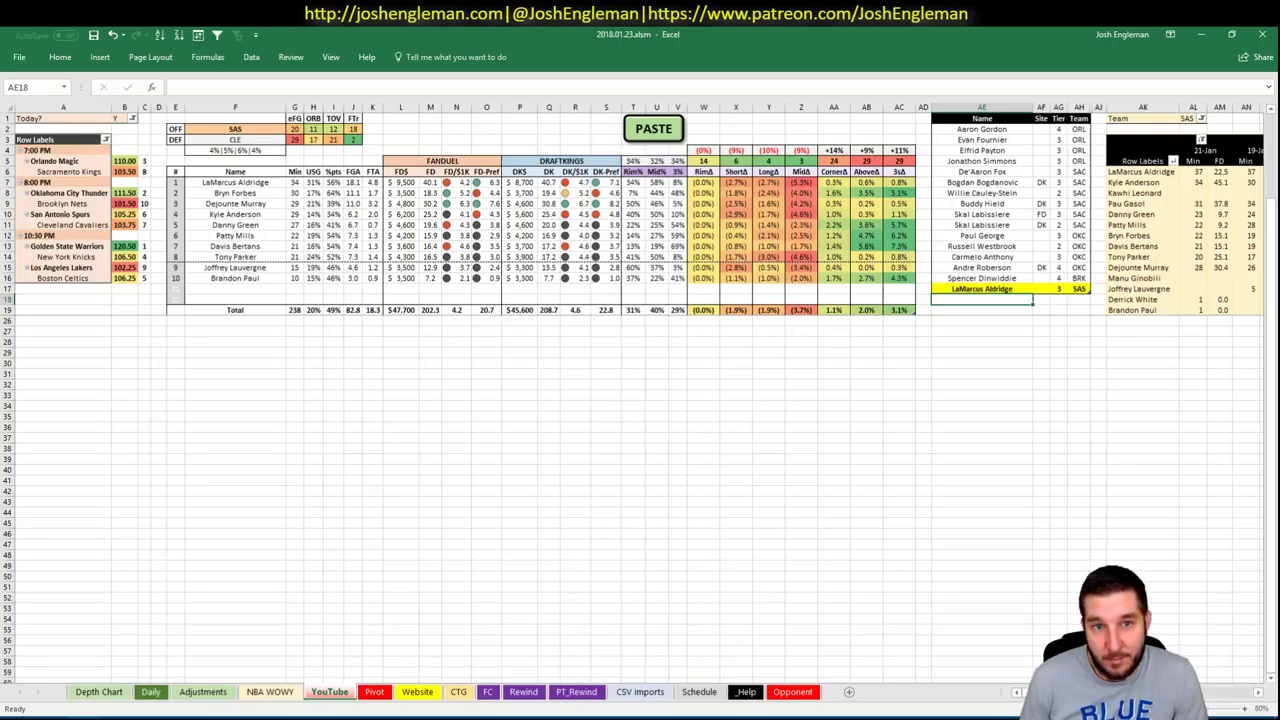
Check the Spurs' game log and add Bryn Forbes to the shortlist with the site blank and tier 4
scroll(640, 400, right, 3)
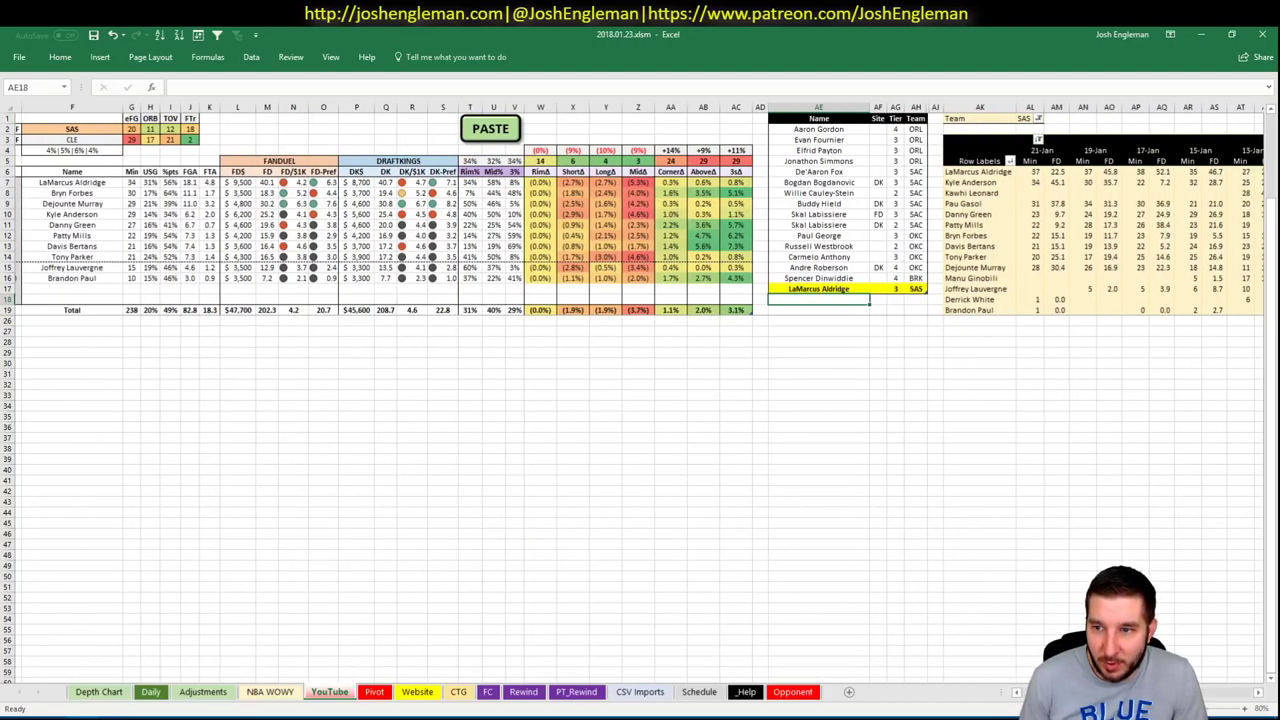
scroll(640, 400, right, 3)
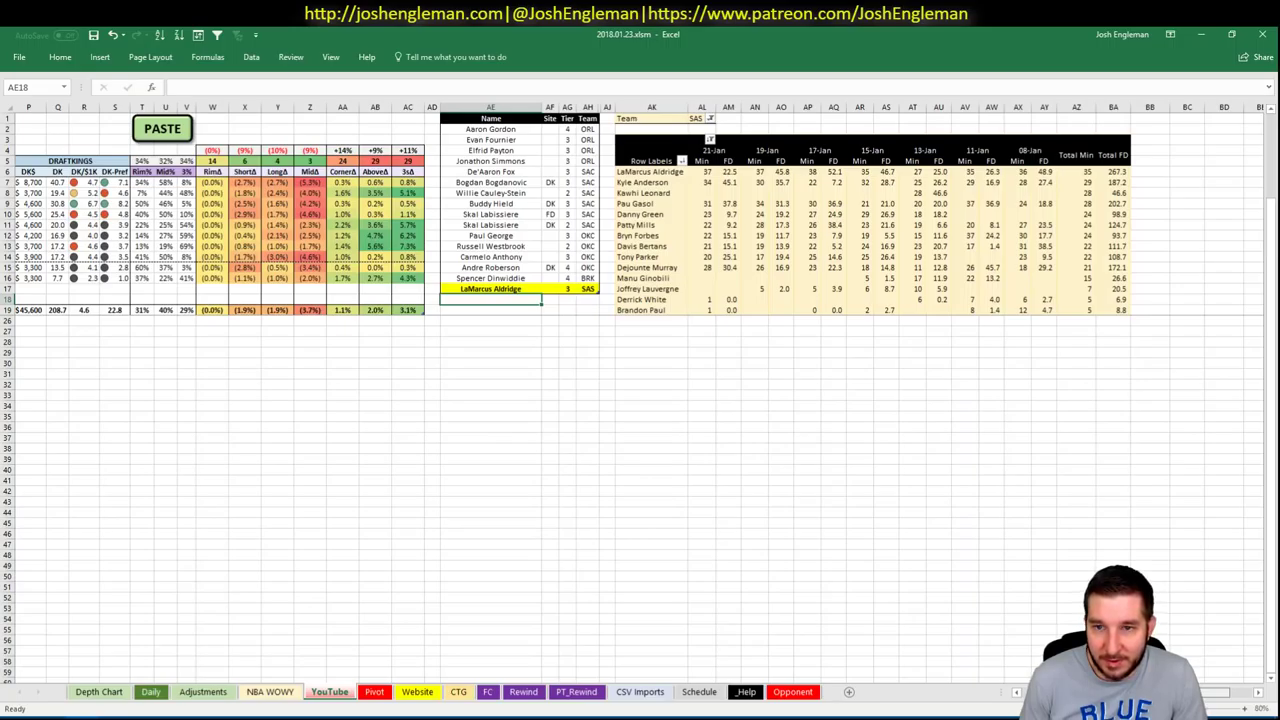
scroll(803, 637, left, 6)
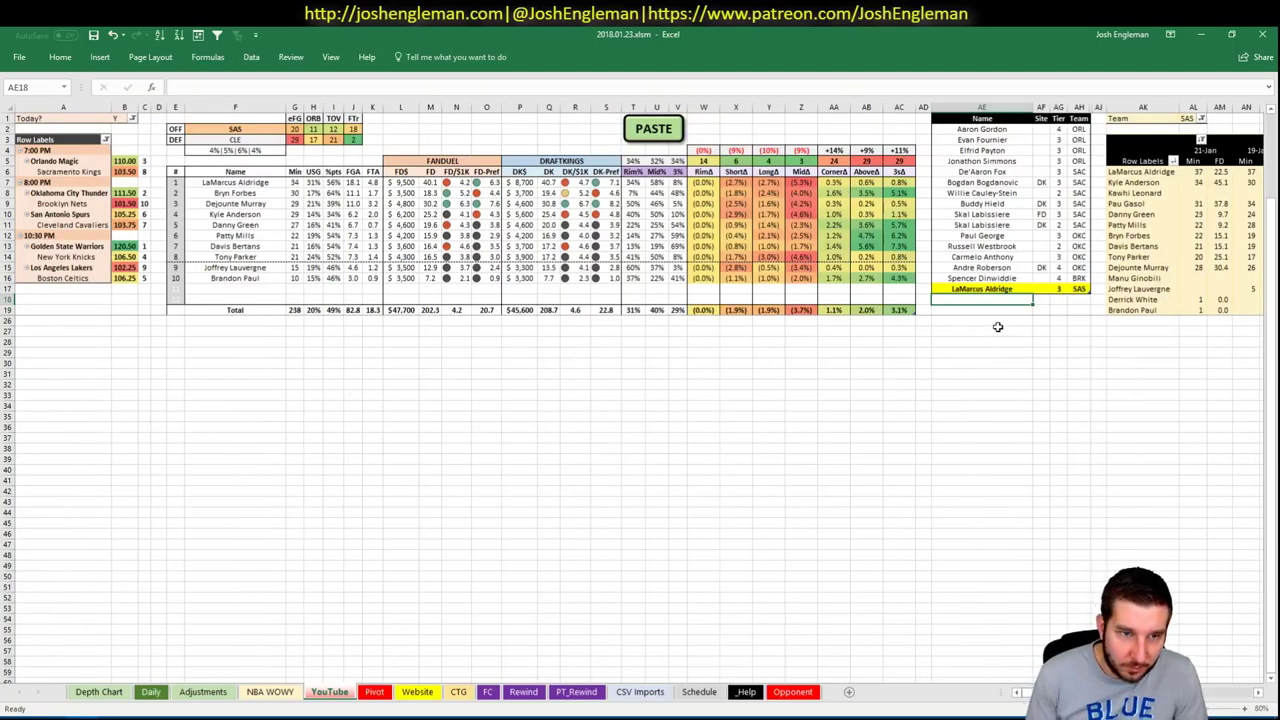
text(Bryn Forbes)
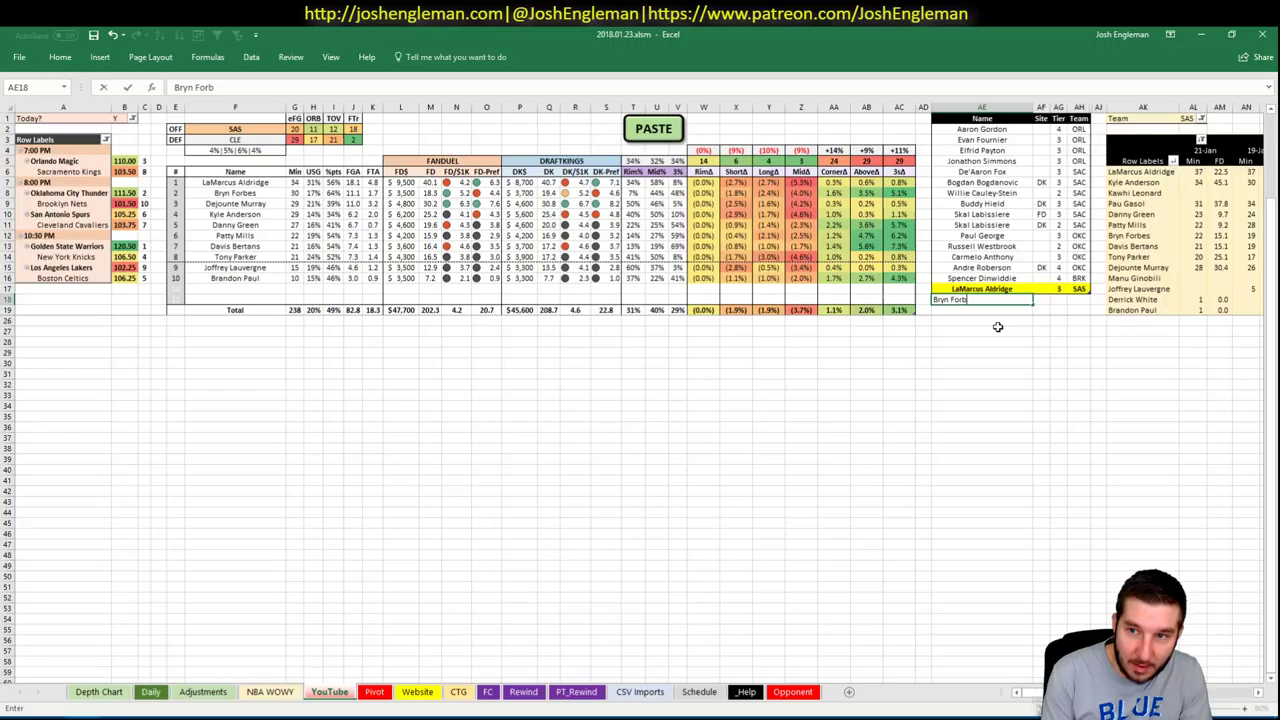
key(Tab)
key(Tab)
text(4)
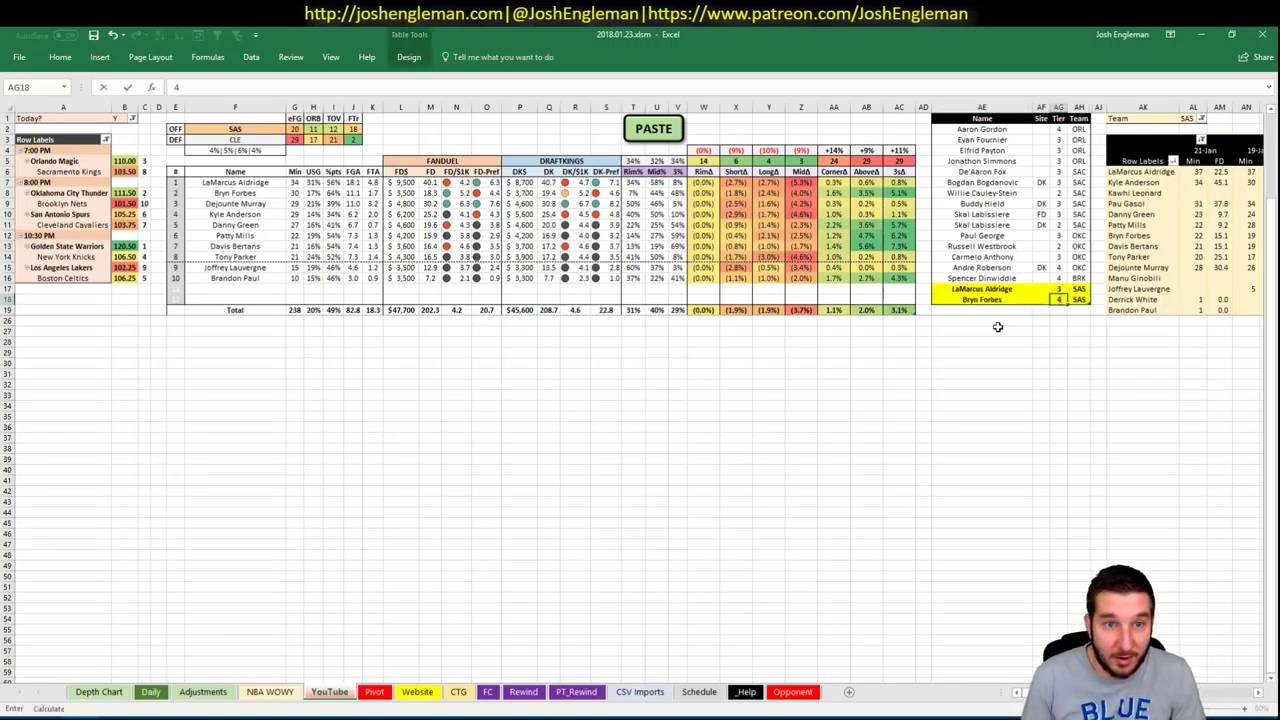
key(Return)
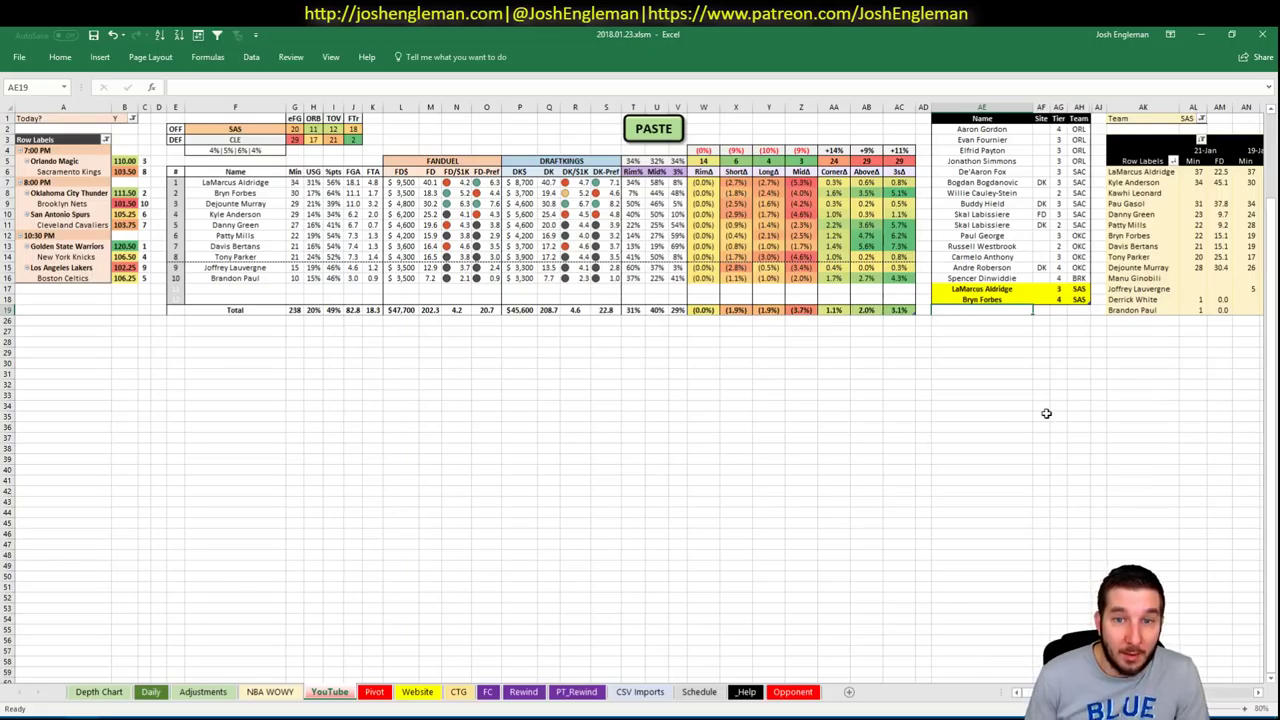
Enter Dejounte Murray as the next shortlist name below Bryn Forbes
text(Dejoune)
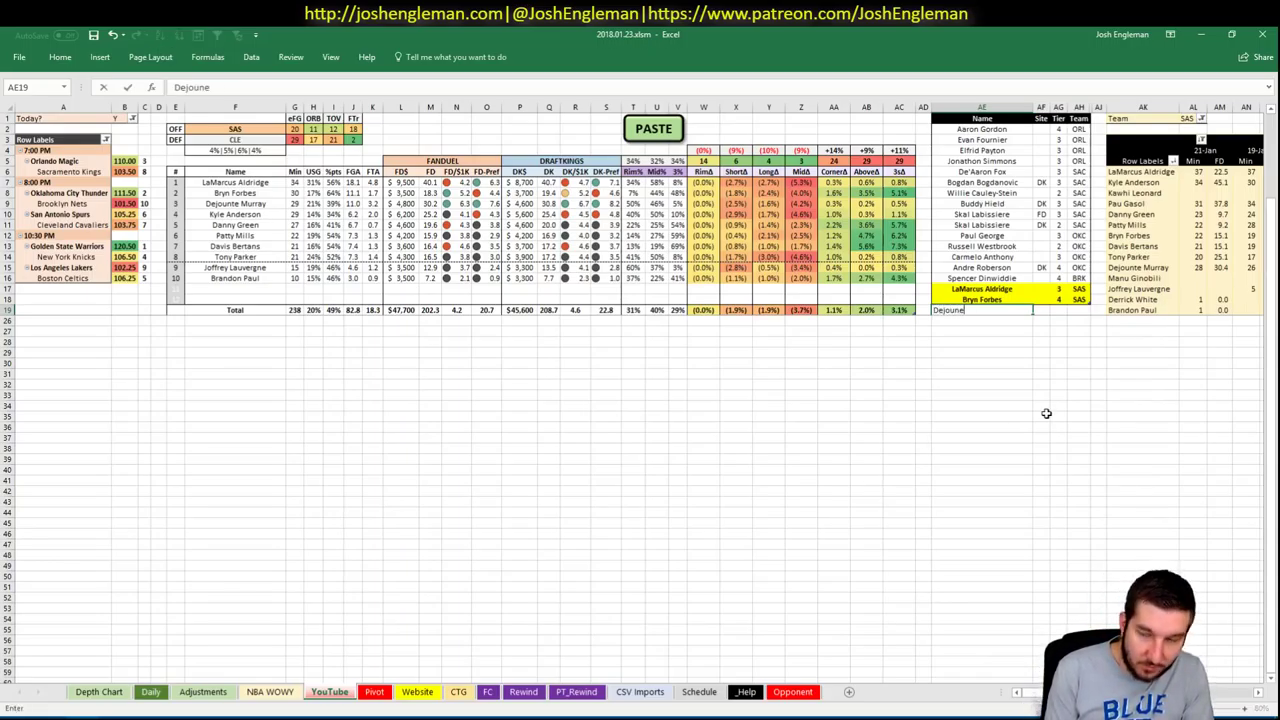
key(BackSpace)
text(te M)
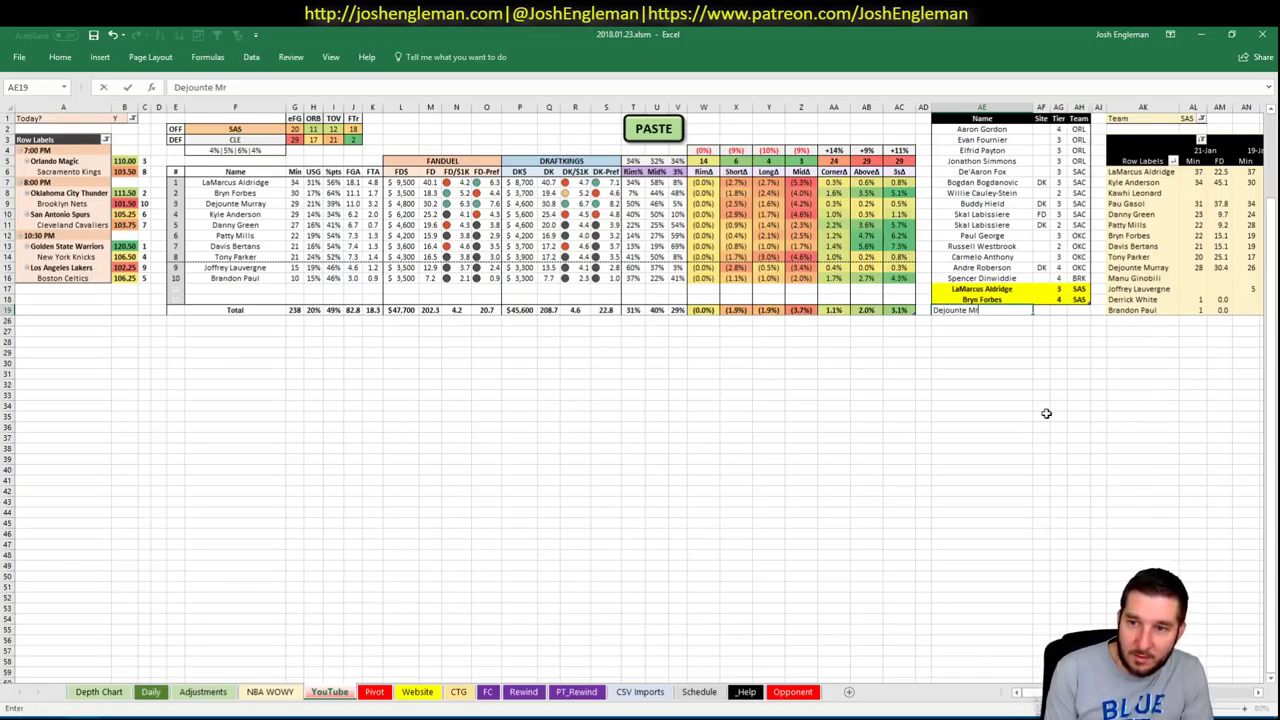
text(urray)
key(Tab)
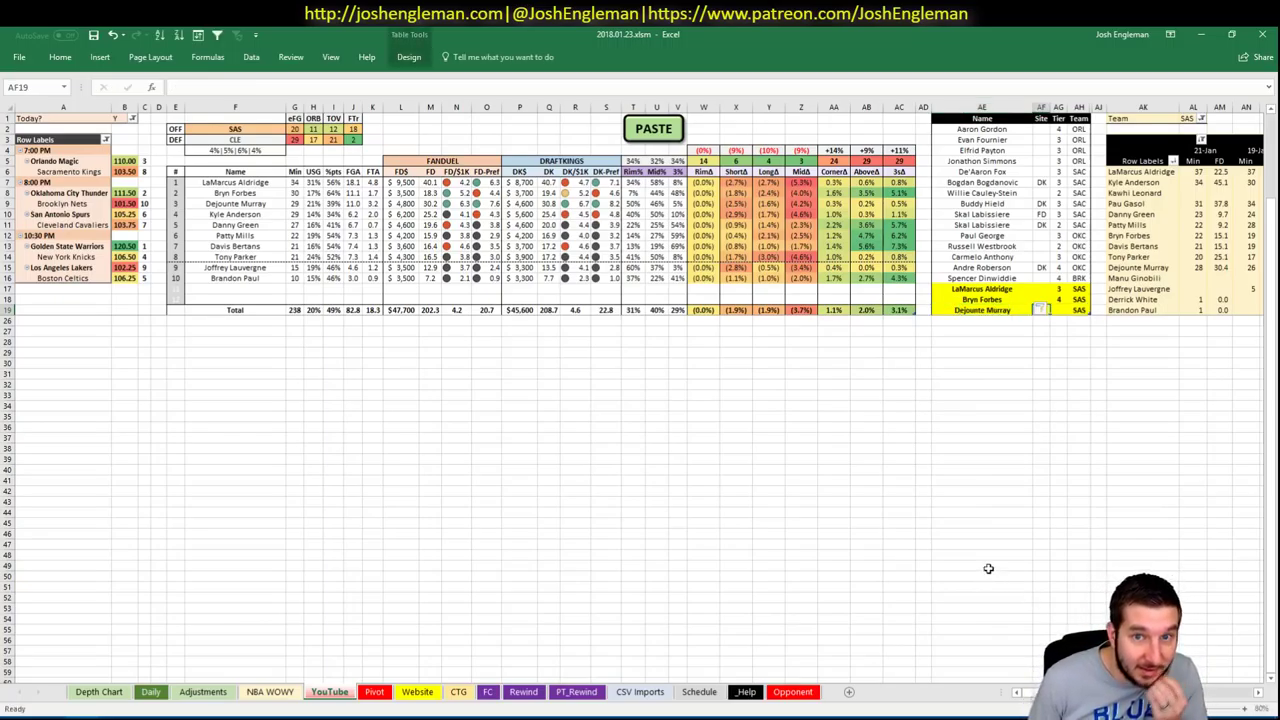
Review Dejounte Murray's recent games in the Spurs' game log and set his shortlist tier to 2, leaving the site blank
scroll(988, 568, right, 5)
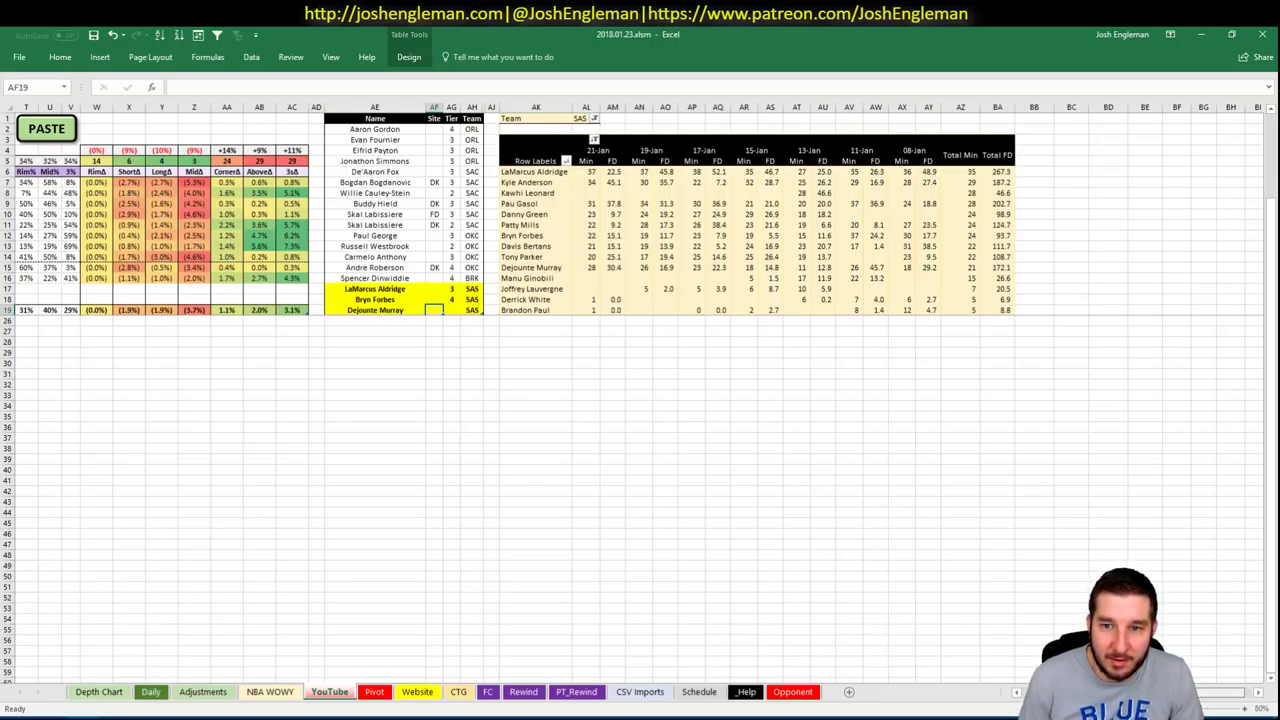
scroll(1187, 703, right, 1)
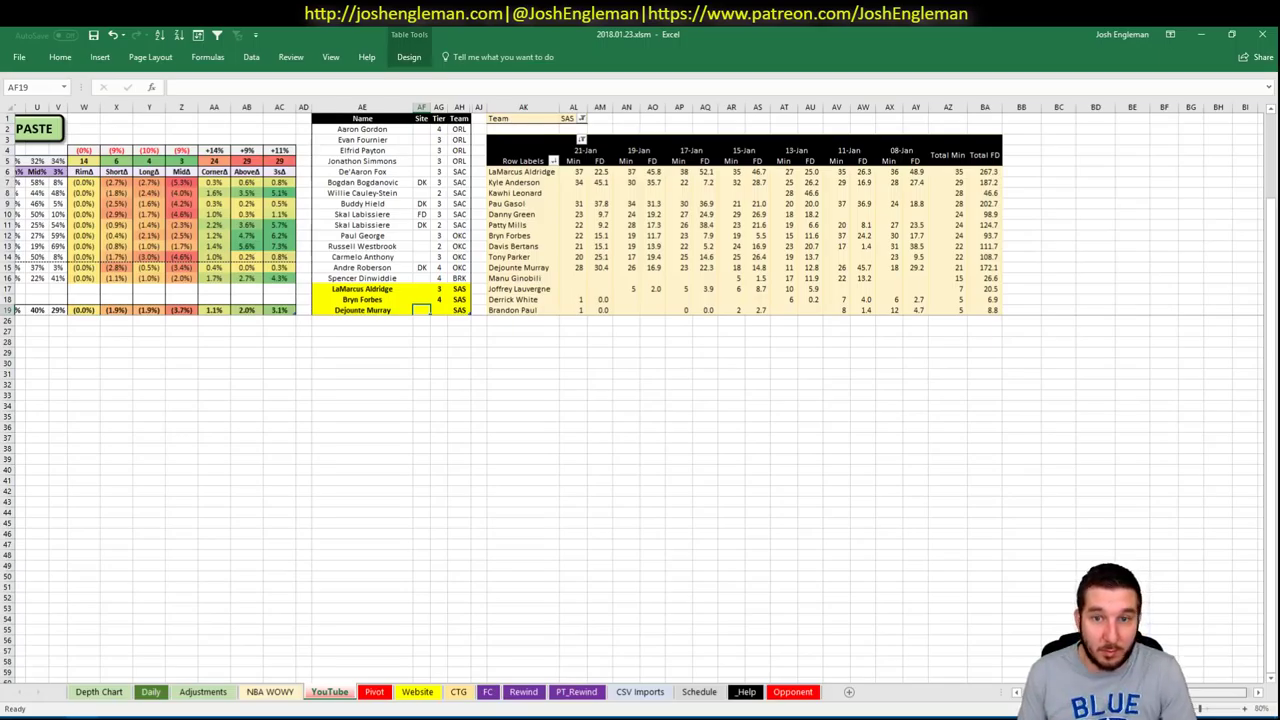
scroll(640, 400, left, 5)
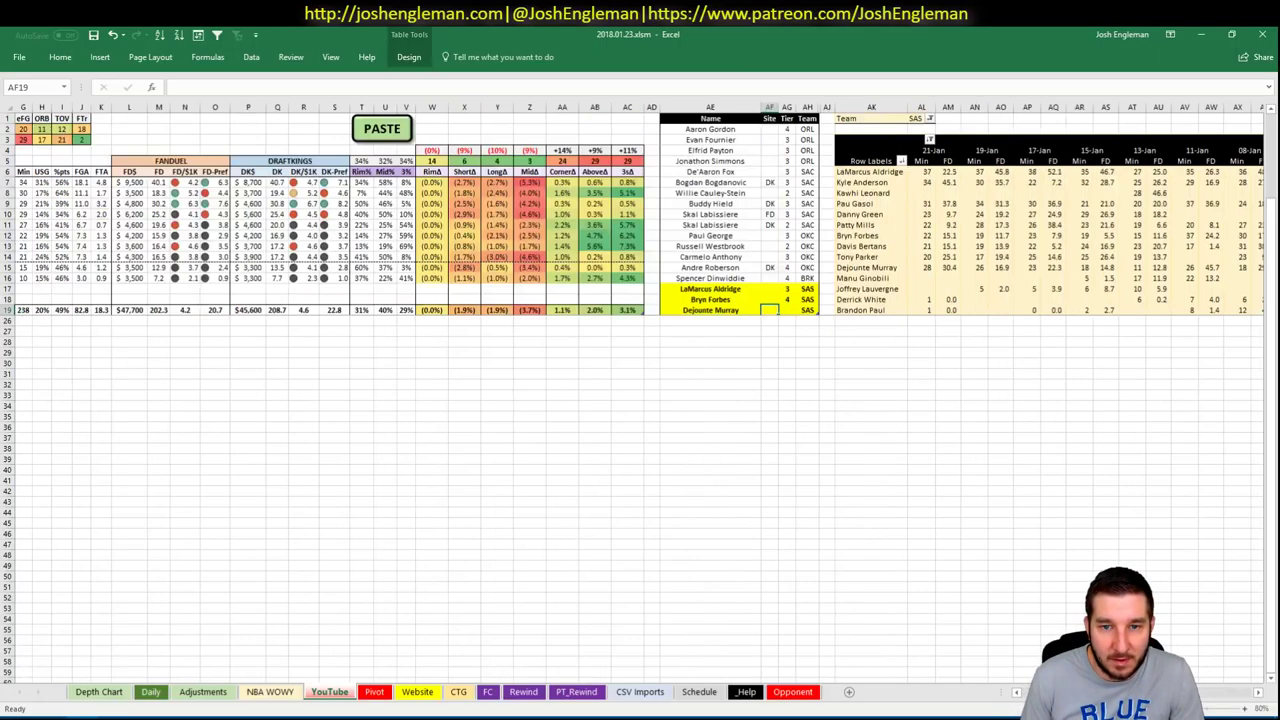
scroll(1200, 685, right, 5)
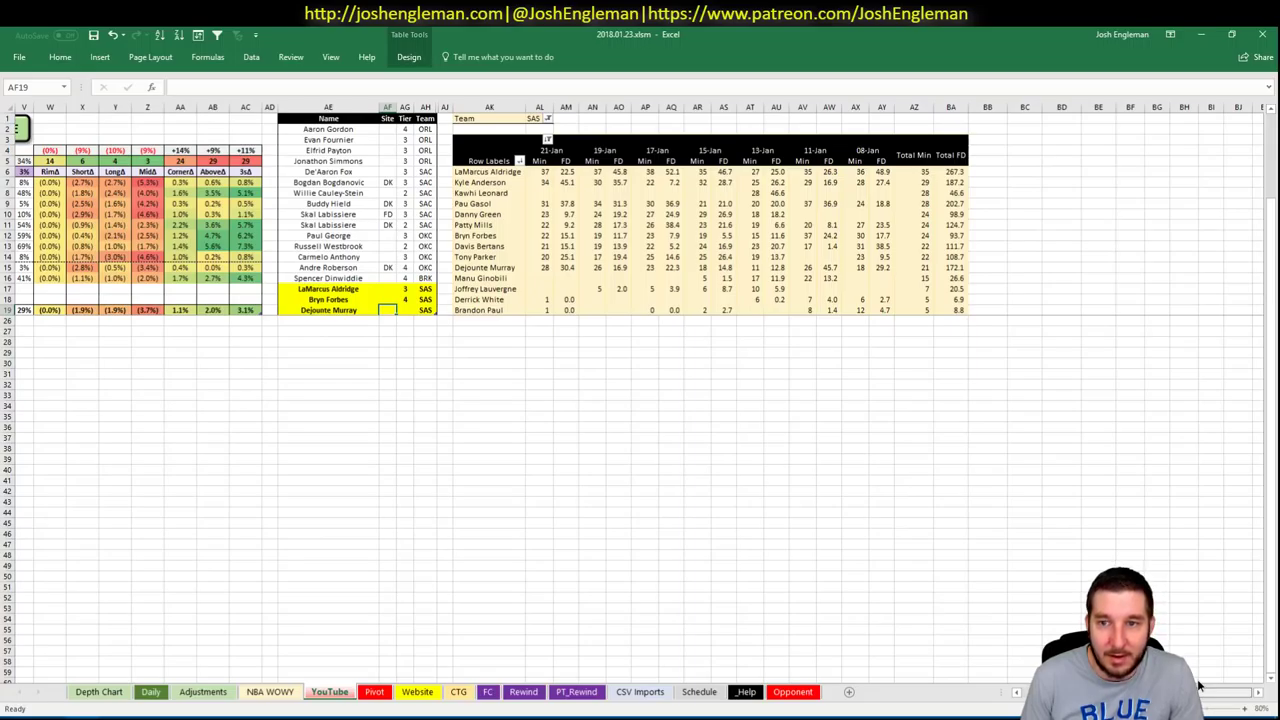
scroll(1200, 685, left, 5)
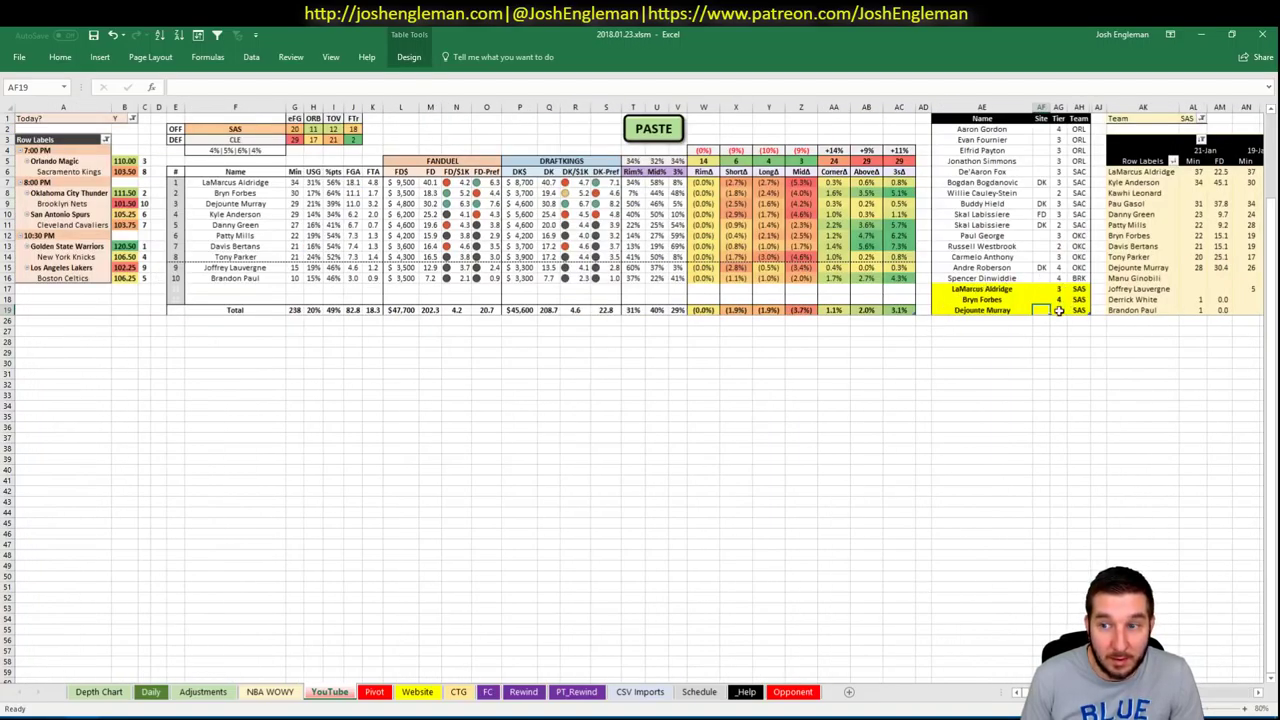
click(1058, 311)
text(2)
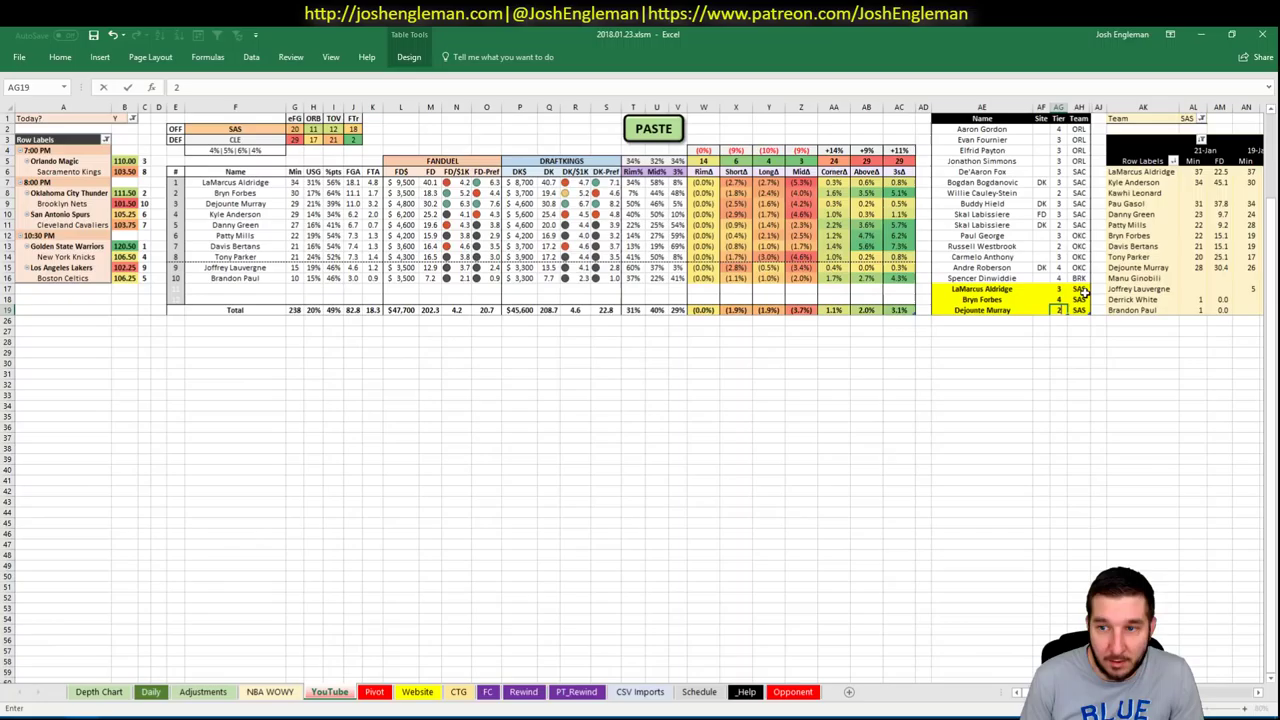
key(Left)
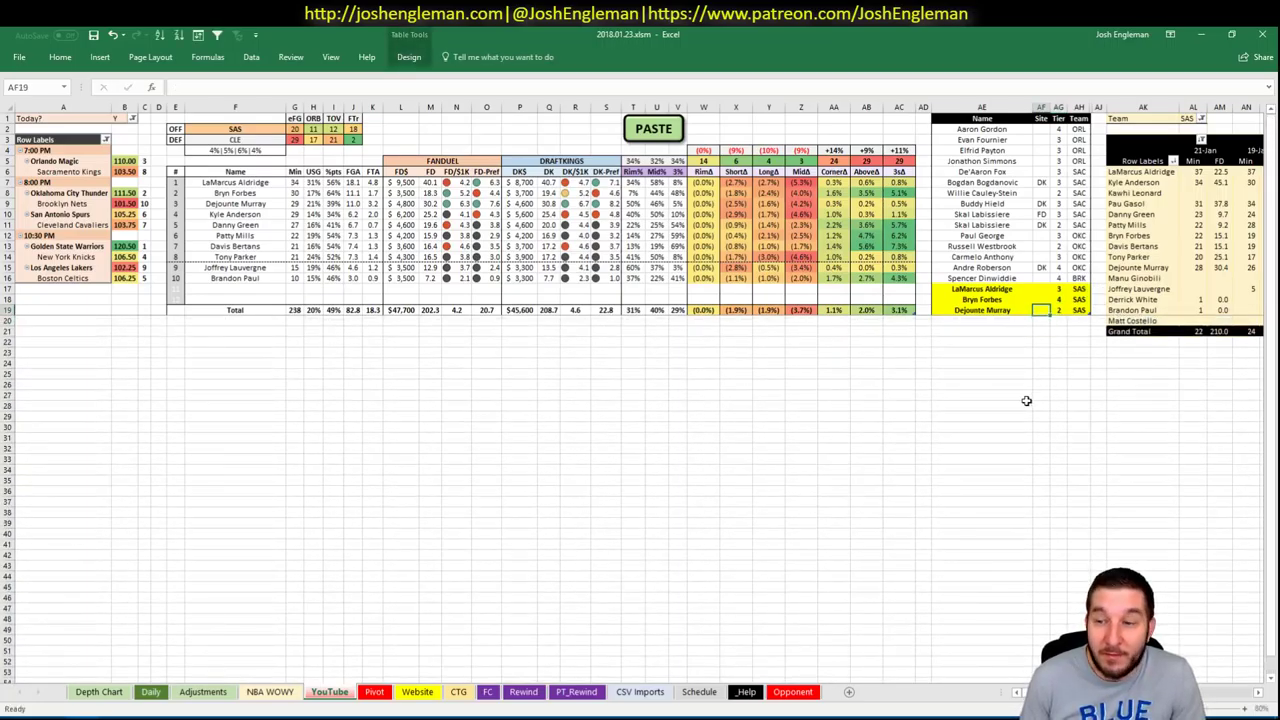
click(1026, 401)
Check the Spurs' game log and add Kyle Anderson below Dejounte Murray with the site blank and tier 3
click(983, 321)
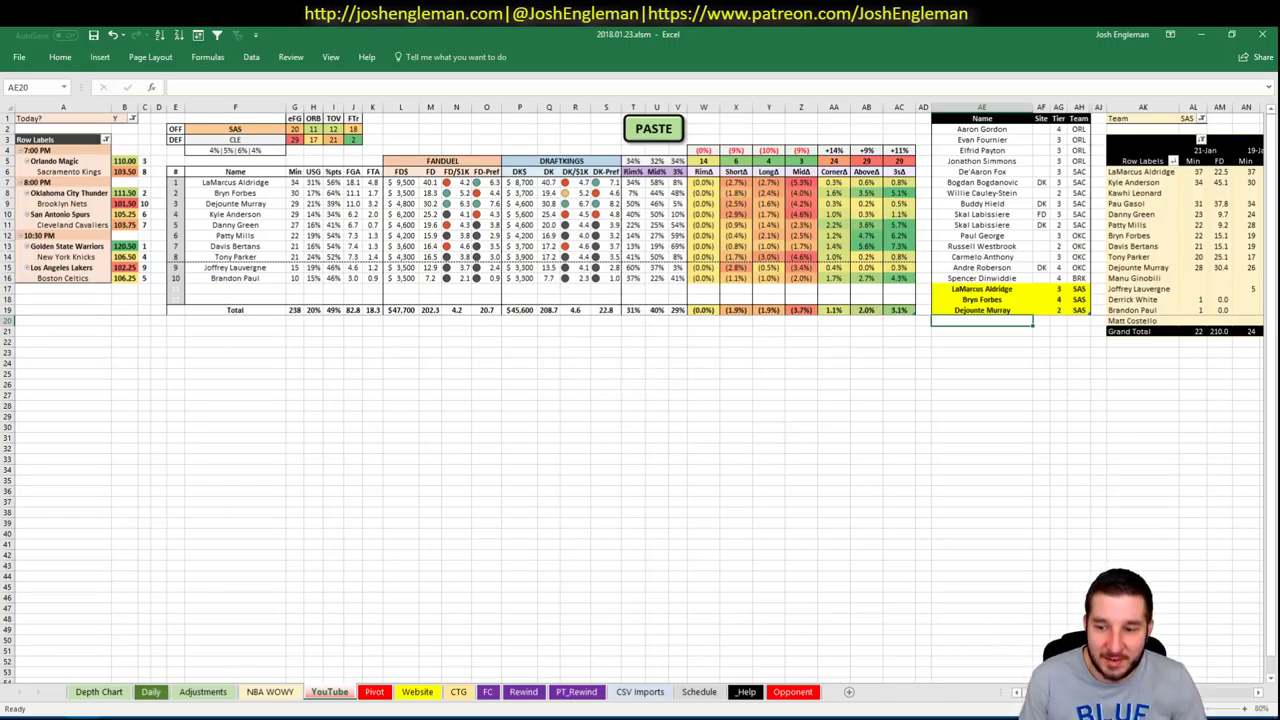
scroll(640, 390, right, 6)
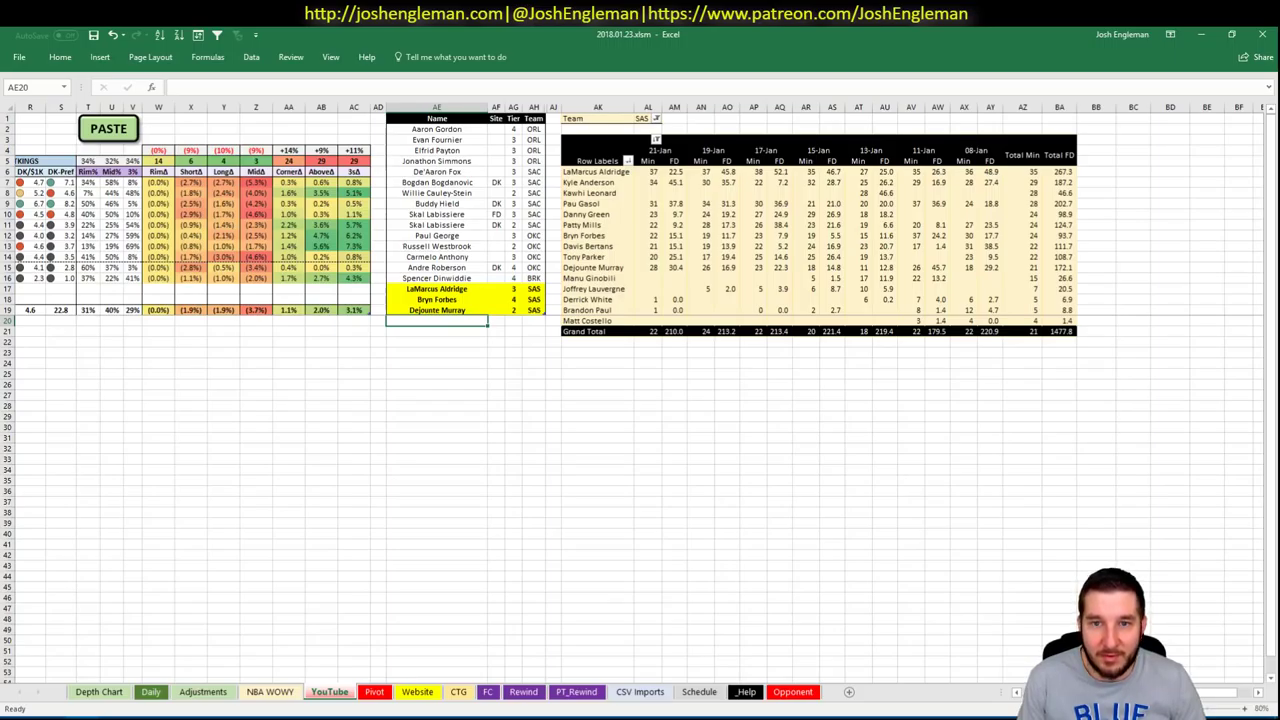
scroll(998, 350, left, 6)
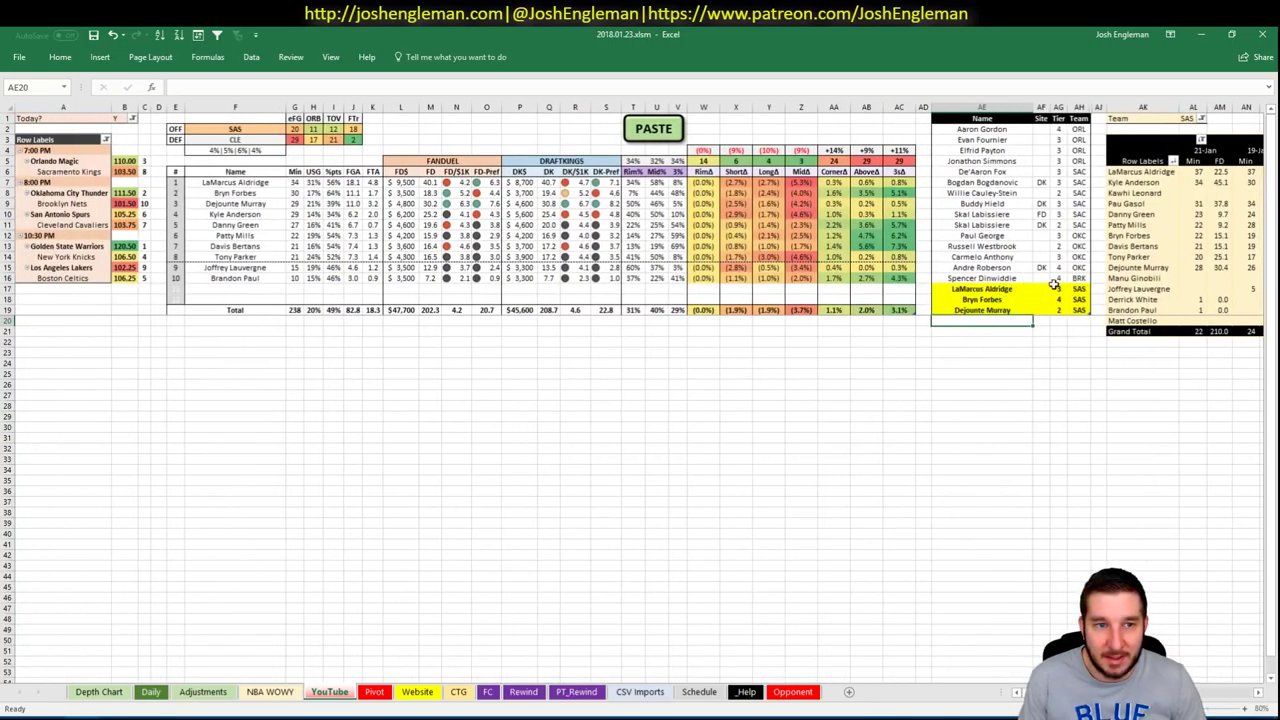
text(K)
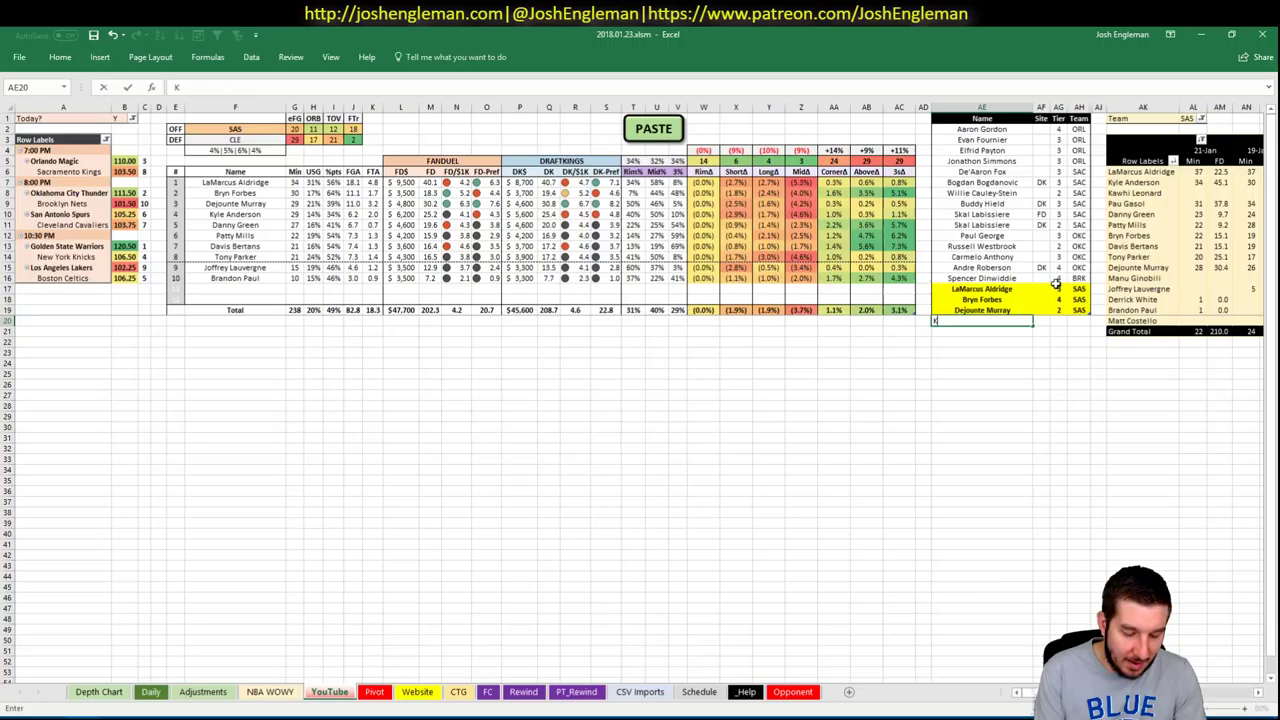
text(yle Anderson)
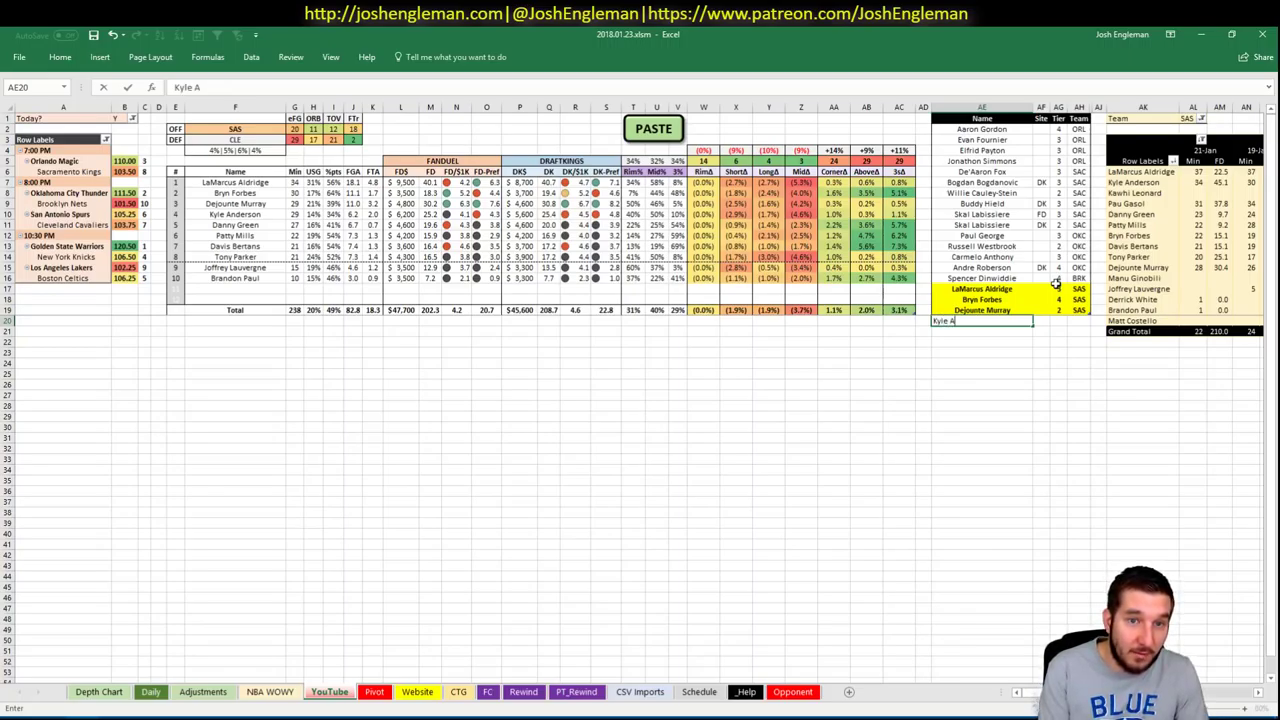
key(Tab)
key(Tab)
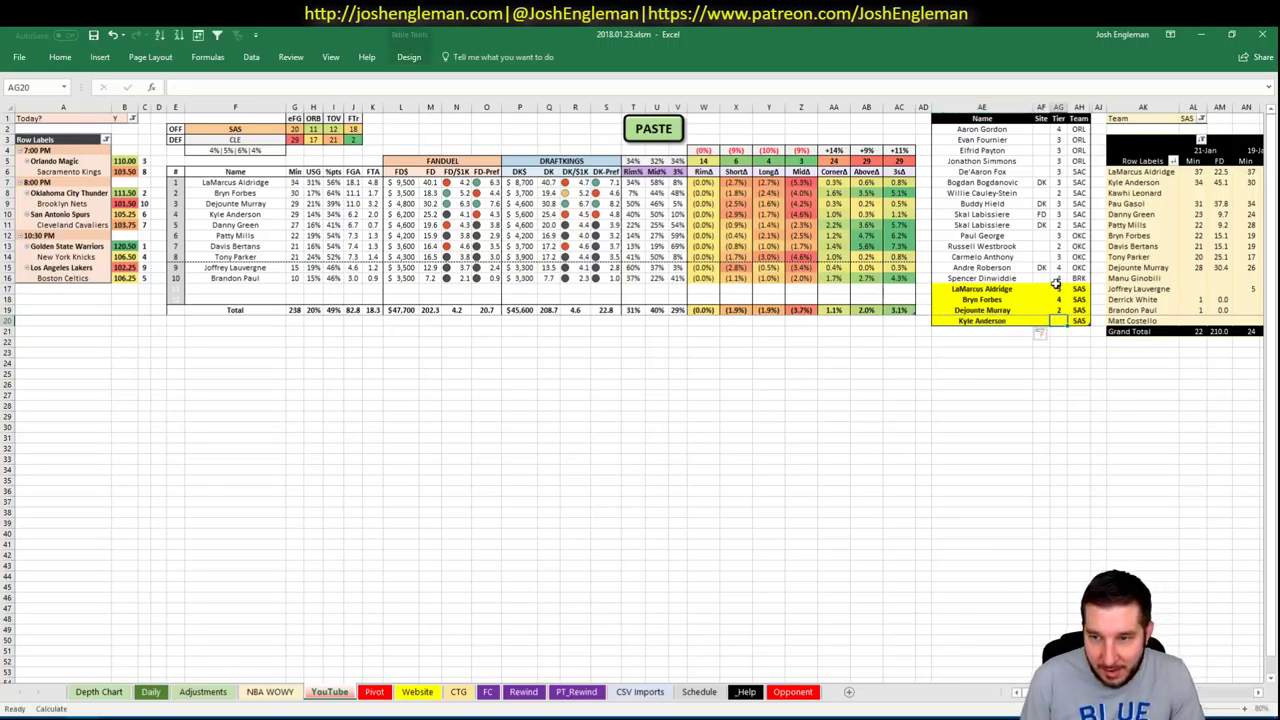
text(3)
key(Return)
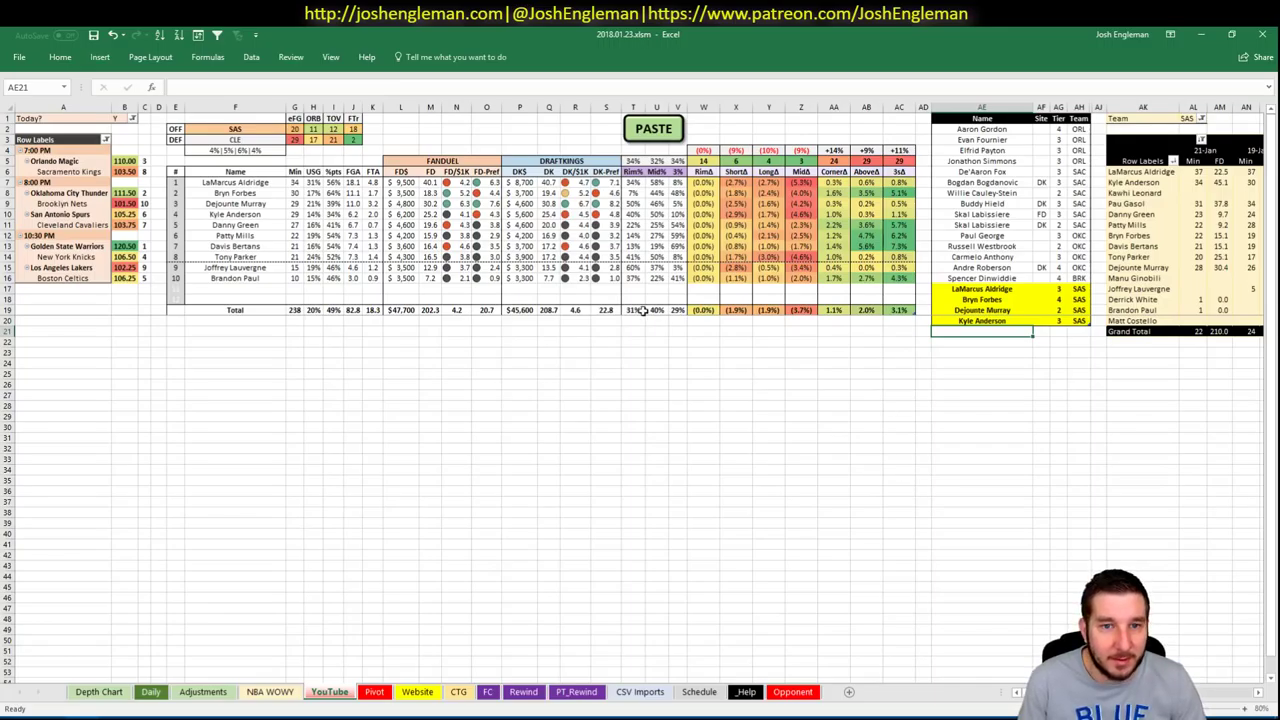
Set the offense team to CLE, load Cleveland's shooting frequency data from Cleaning the Glass in the browser, and return to Excel
click(230, 130)
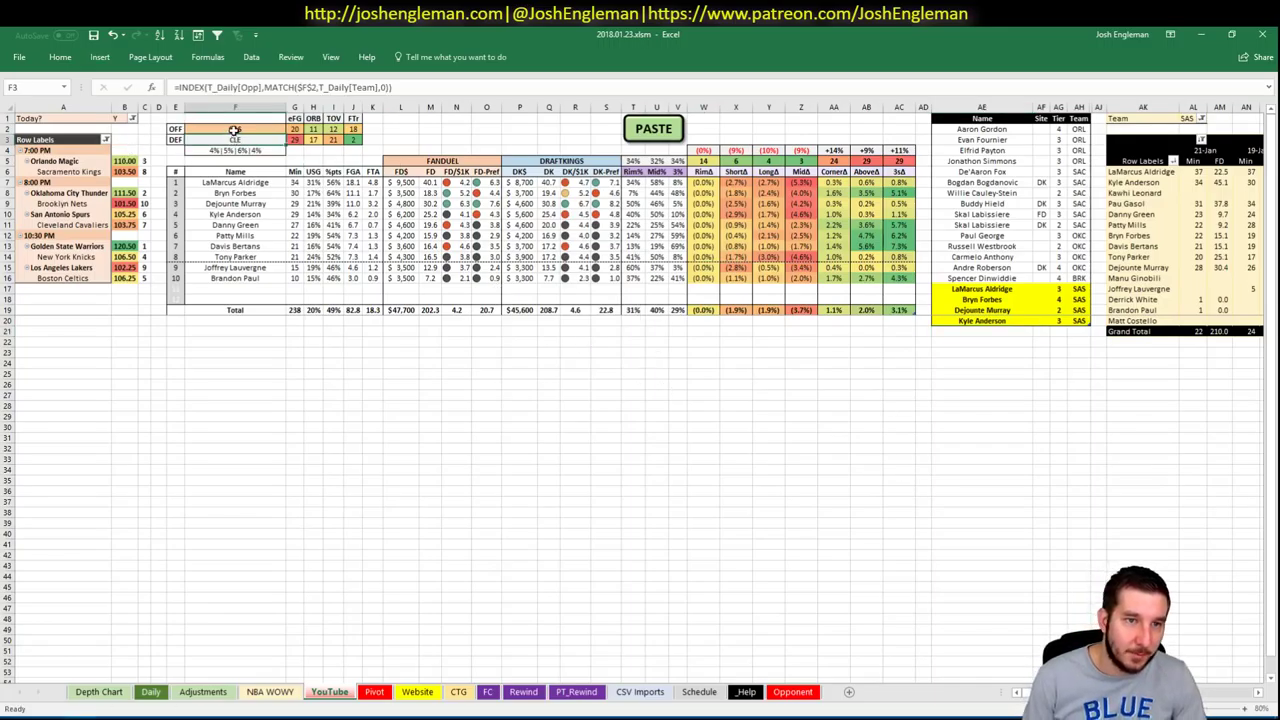
text(CLE)
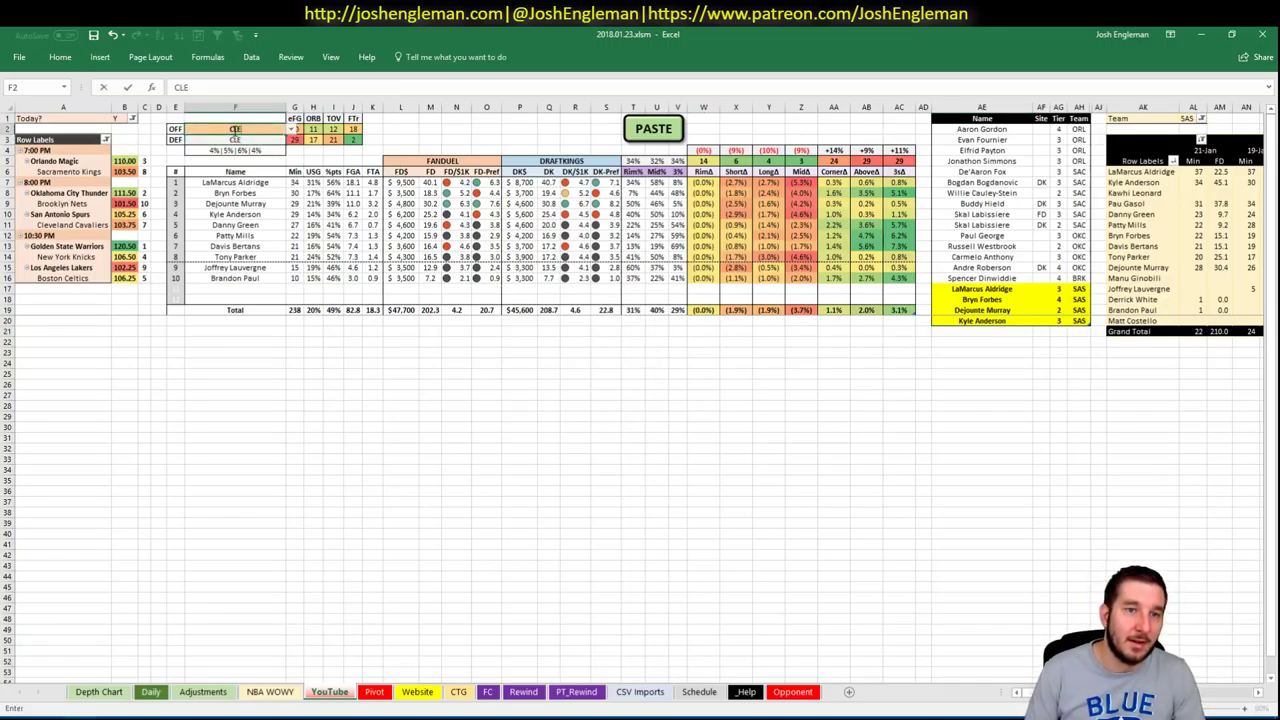
key(Return)
key(alt+Tab)
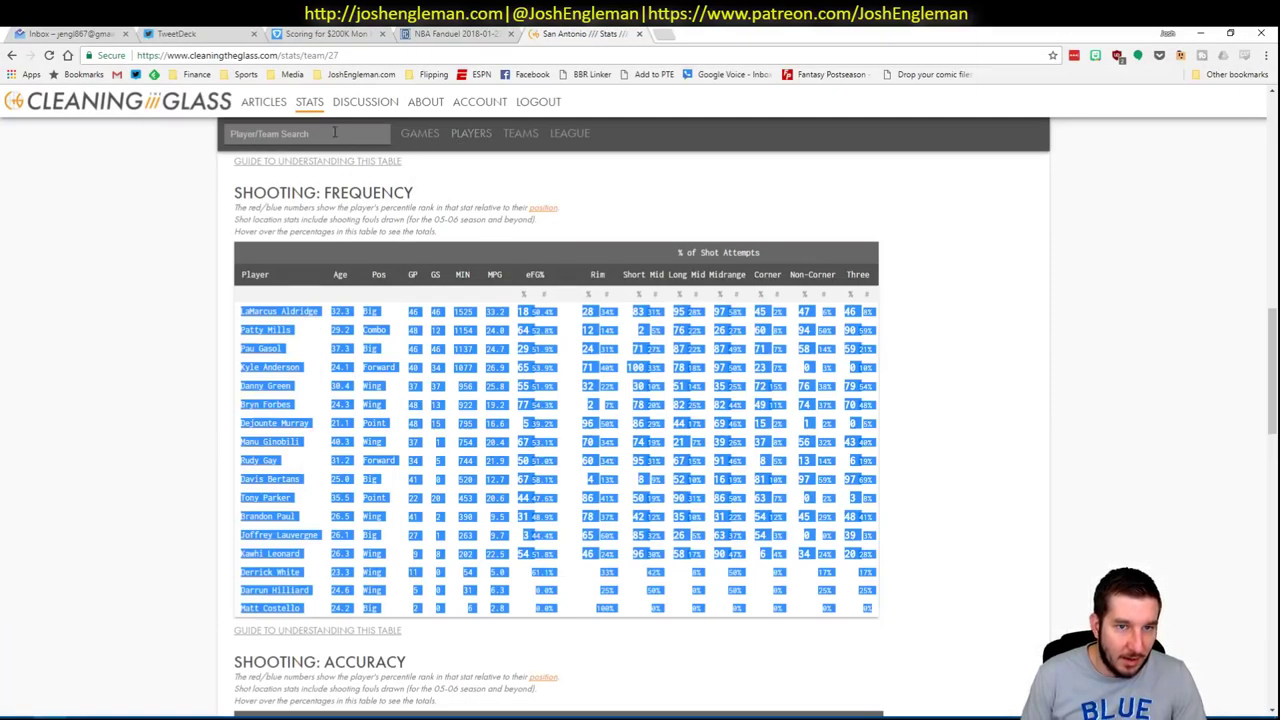
key(alt+Tab)
click(601, 362)
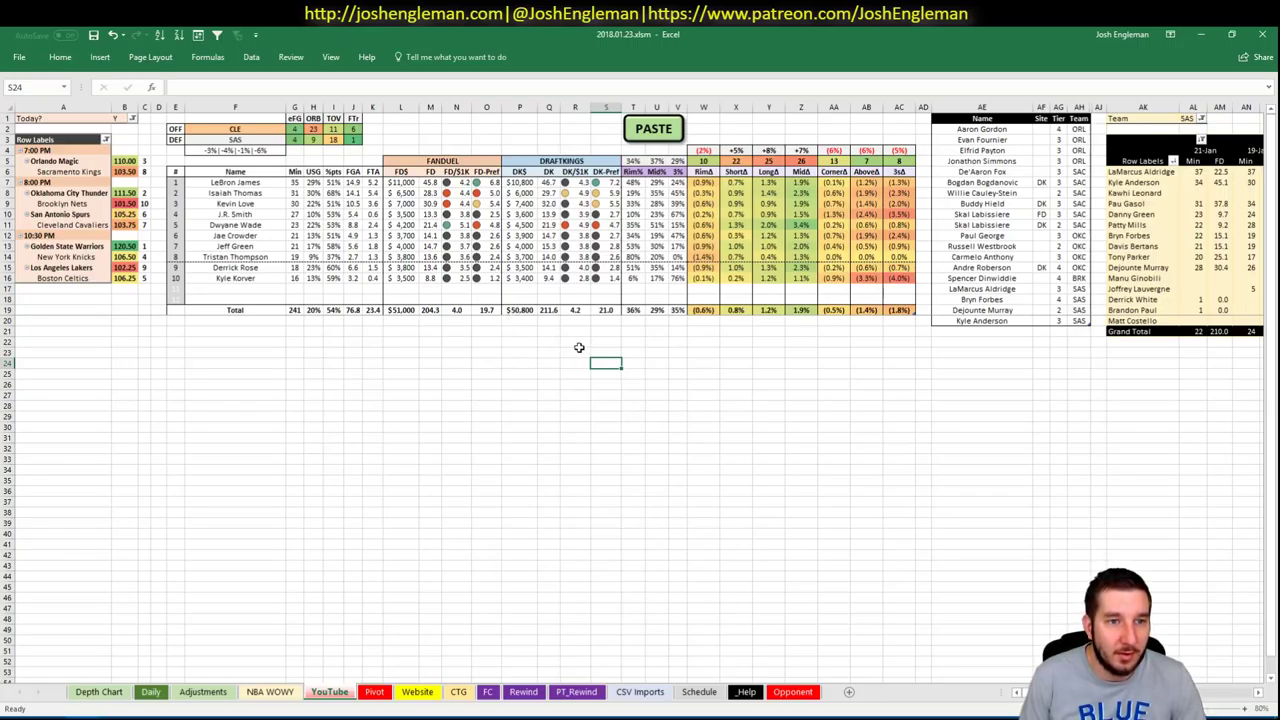
Filter the game log pivot table to team CLE
click(996, 332)
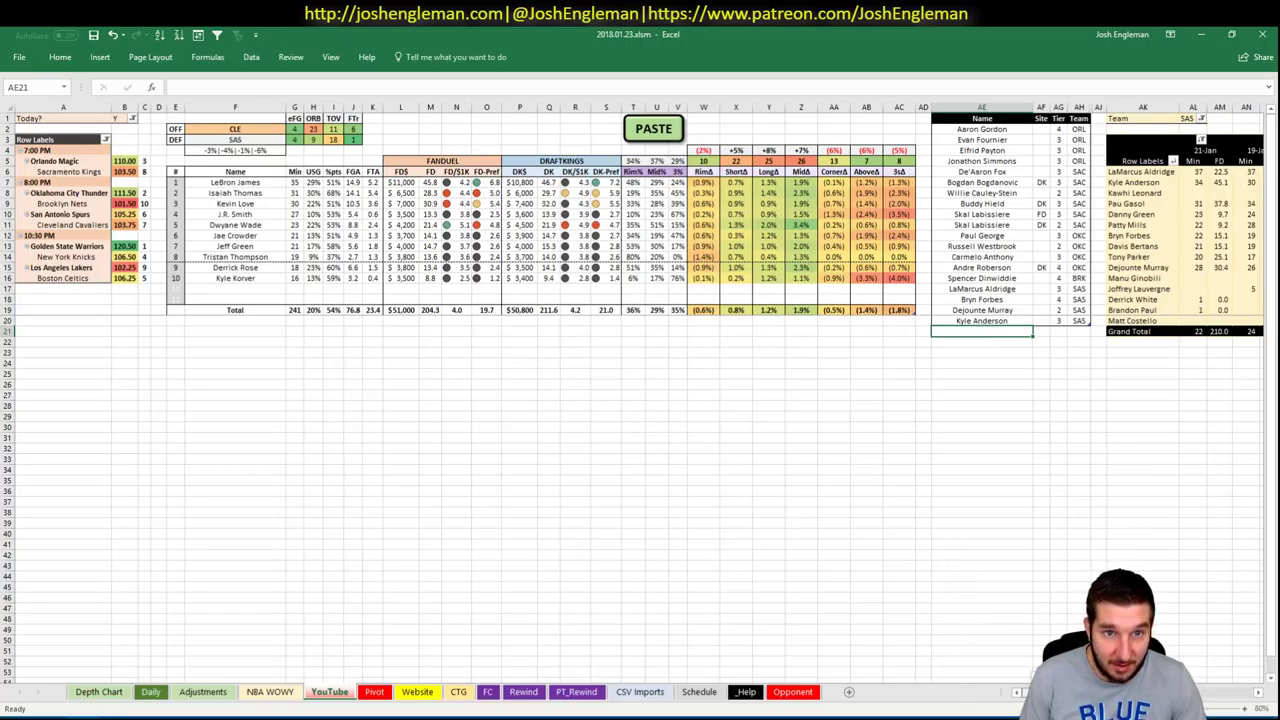
scroll(533, 118, right, 8)
click(533, 118)
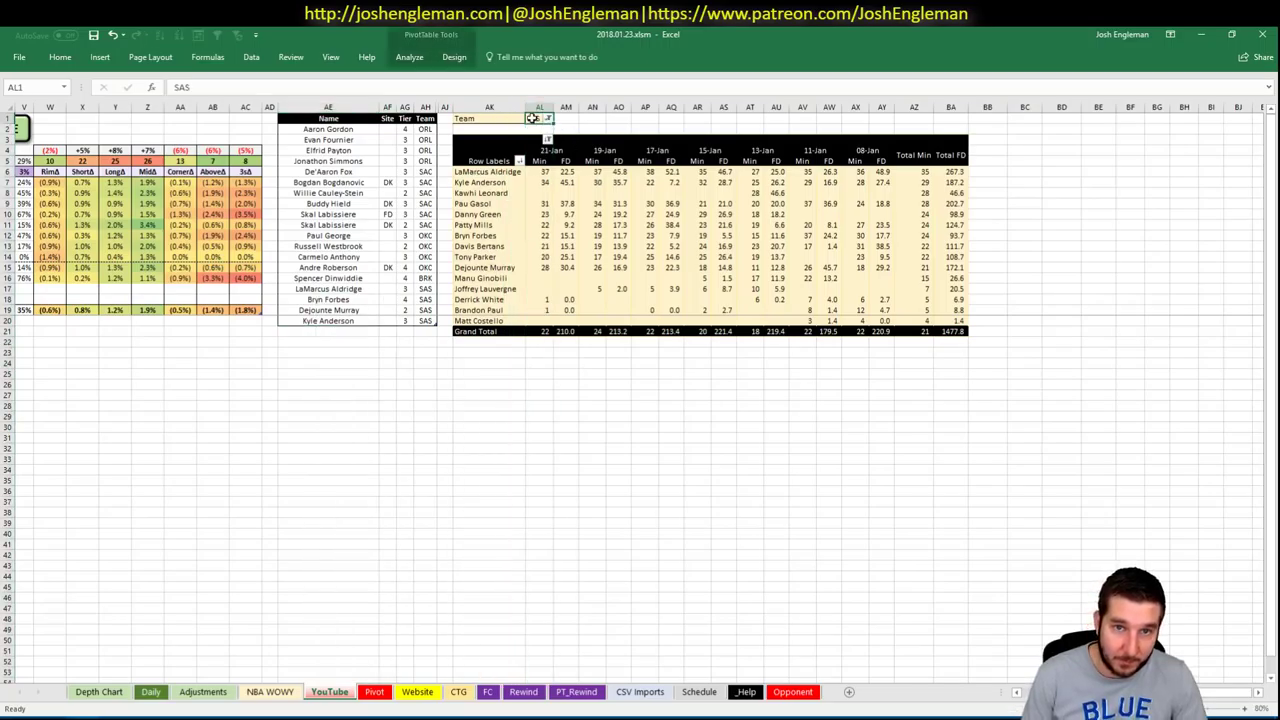
text(CLE)
key(Return)
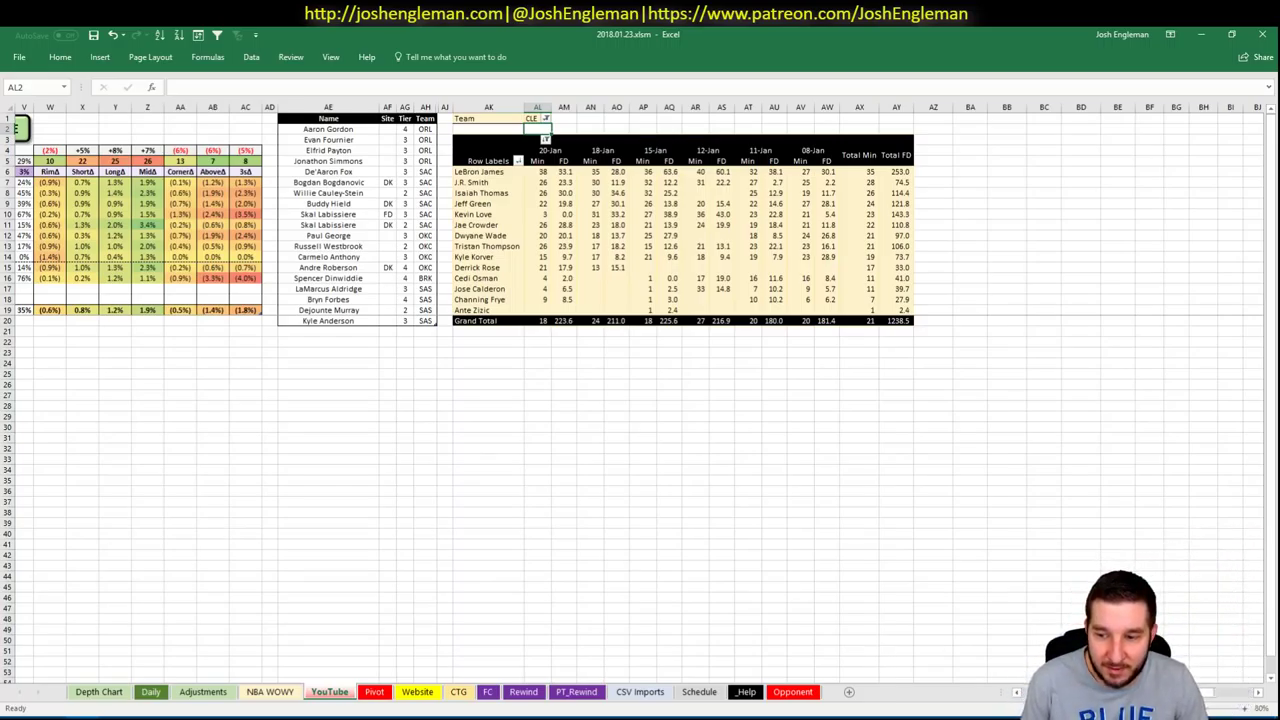
Add LeBron James to the shortlist below Kyle Anderson, leaving the site blank and setting tier 4
key(Home)
click(1010, 330)
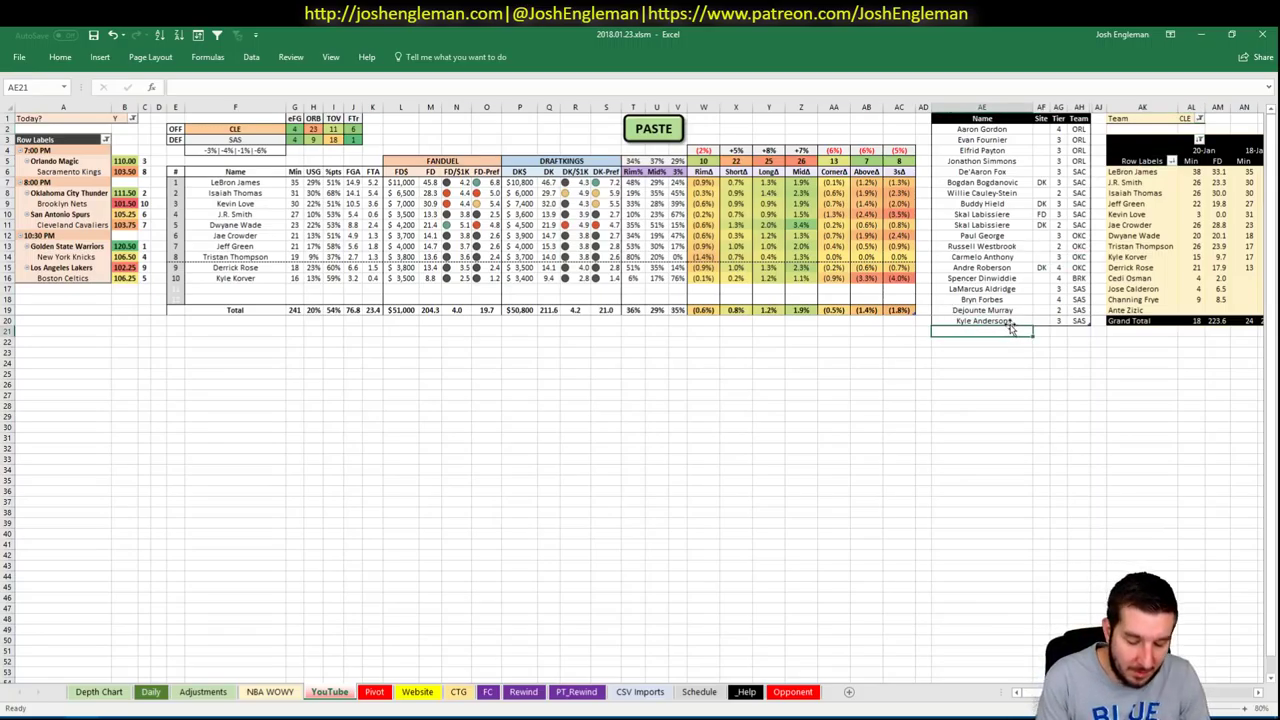
text(LBron)
key(BackSpace)
key(BackSpace)
key(BackSpace)
key(BackSpace)
key(BackSpace)
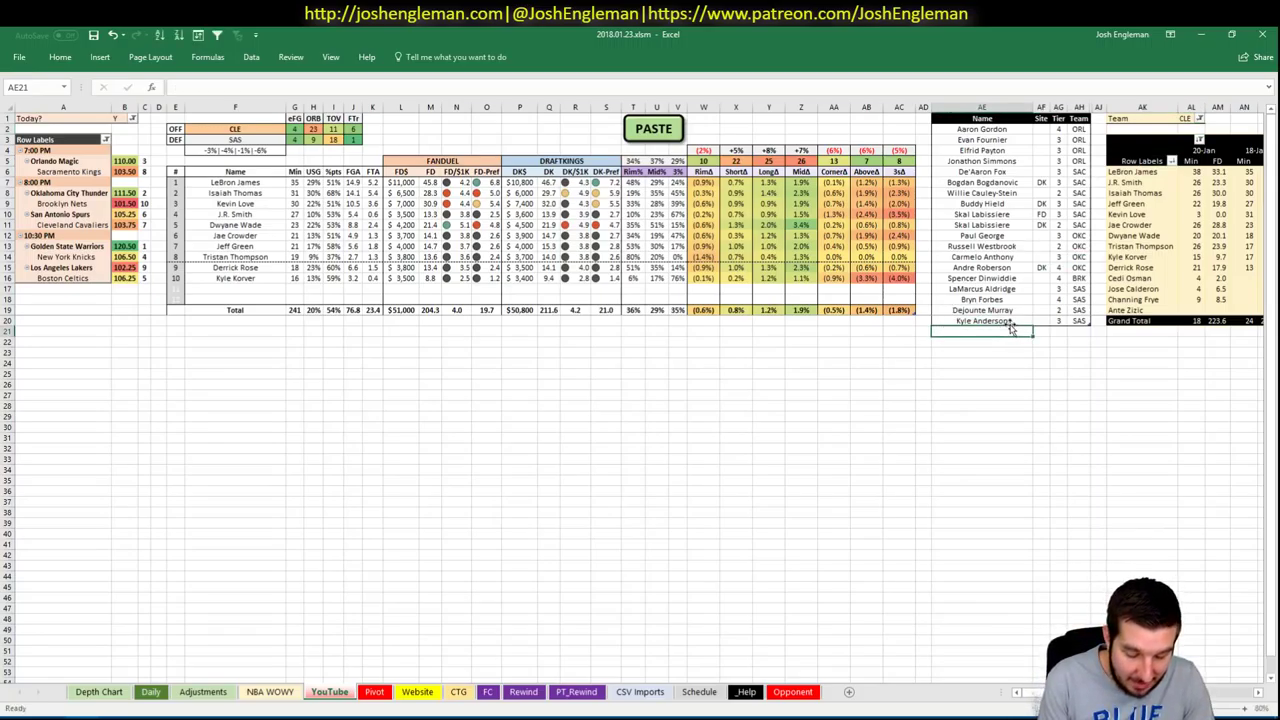
text(LeBron James)
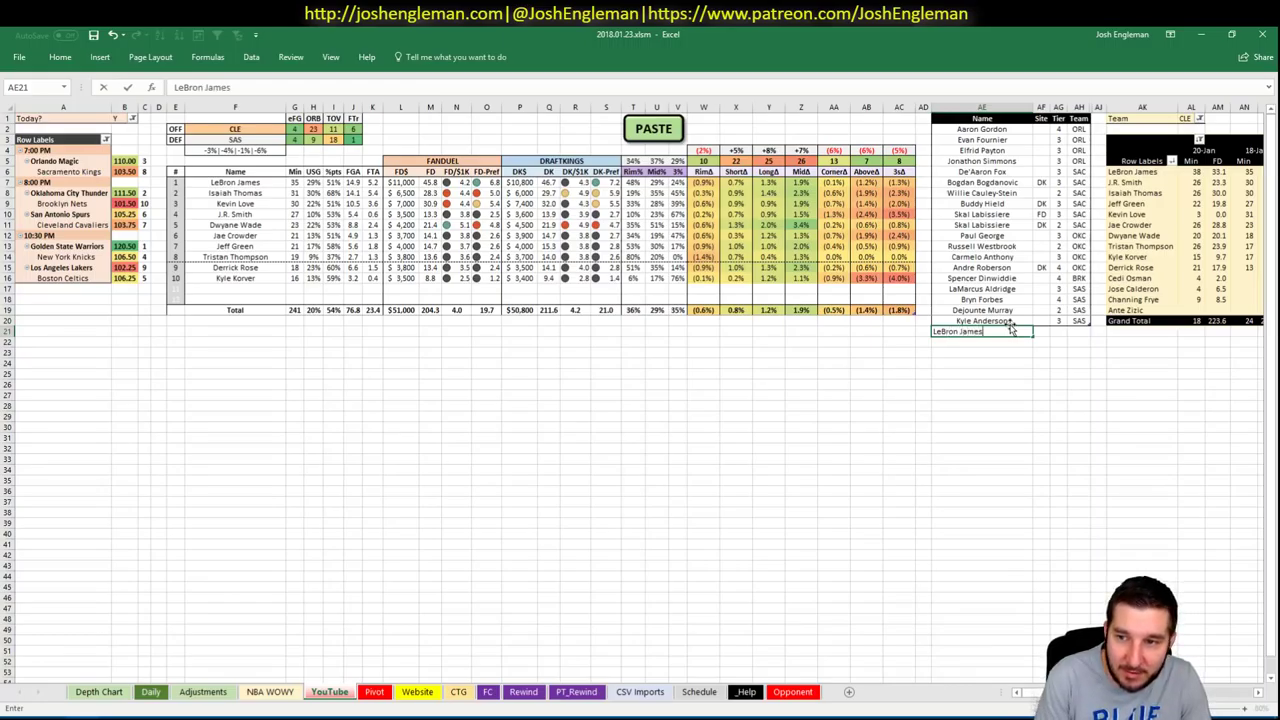
key(Tab)
key(Tab)
text(4)
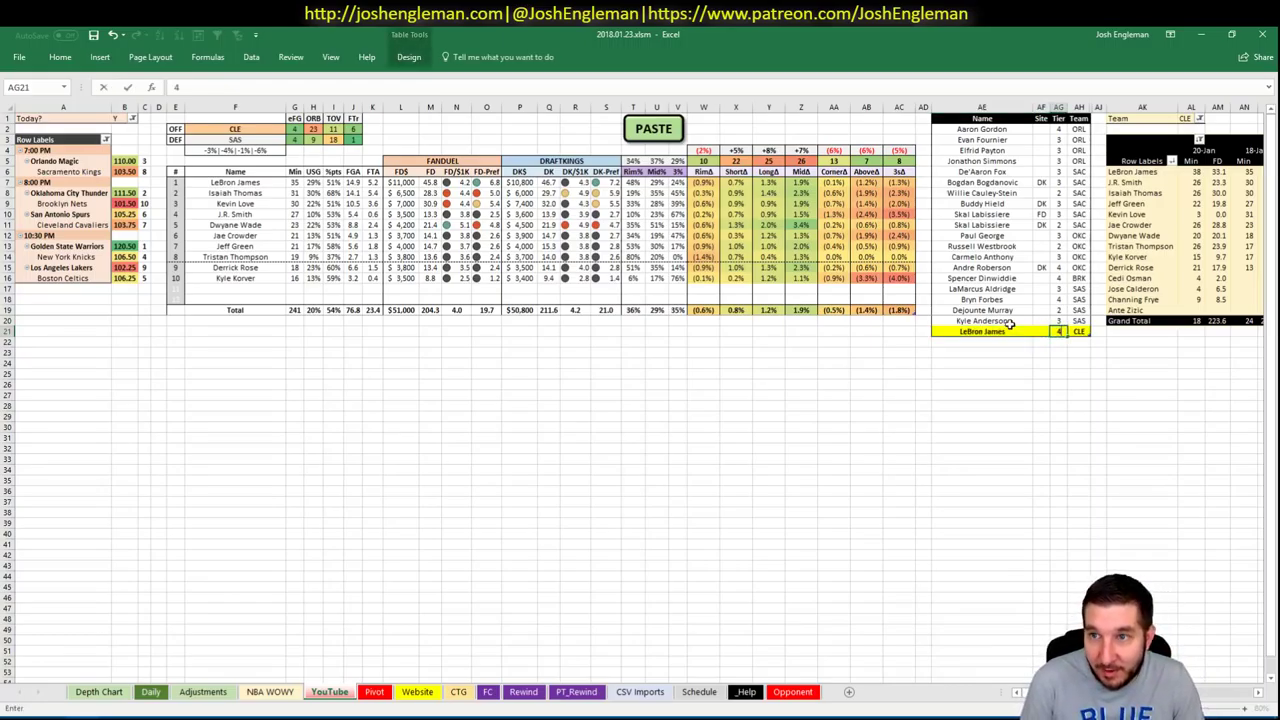
key(Return)
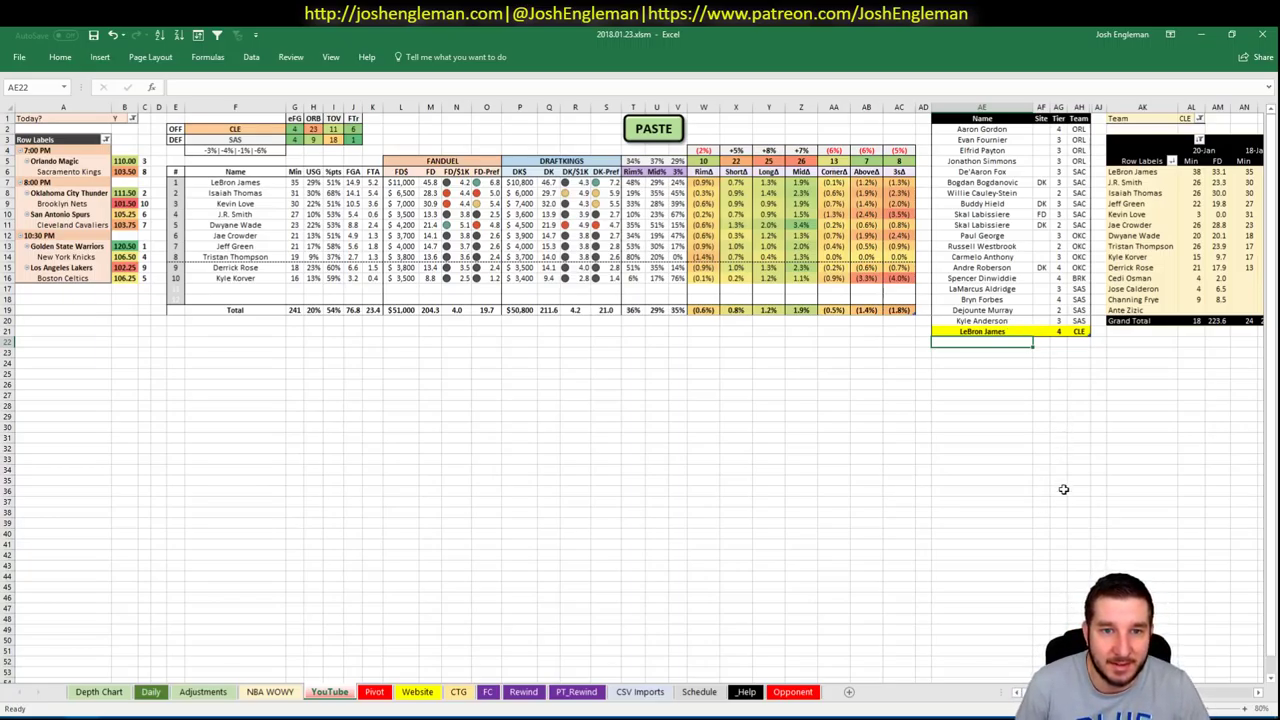
Add Isaiah Thomas to the player pick list below LeBron James with tier 3
scroll(640, 400, right, 4)
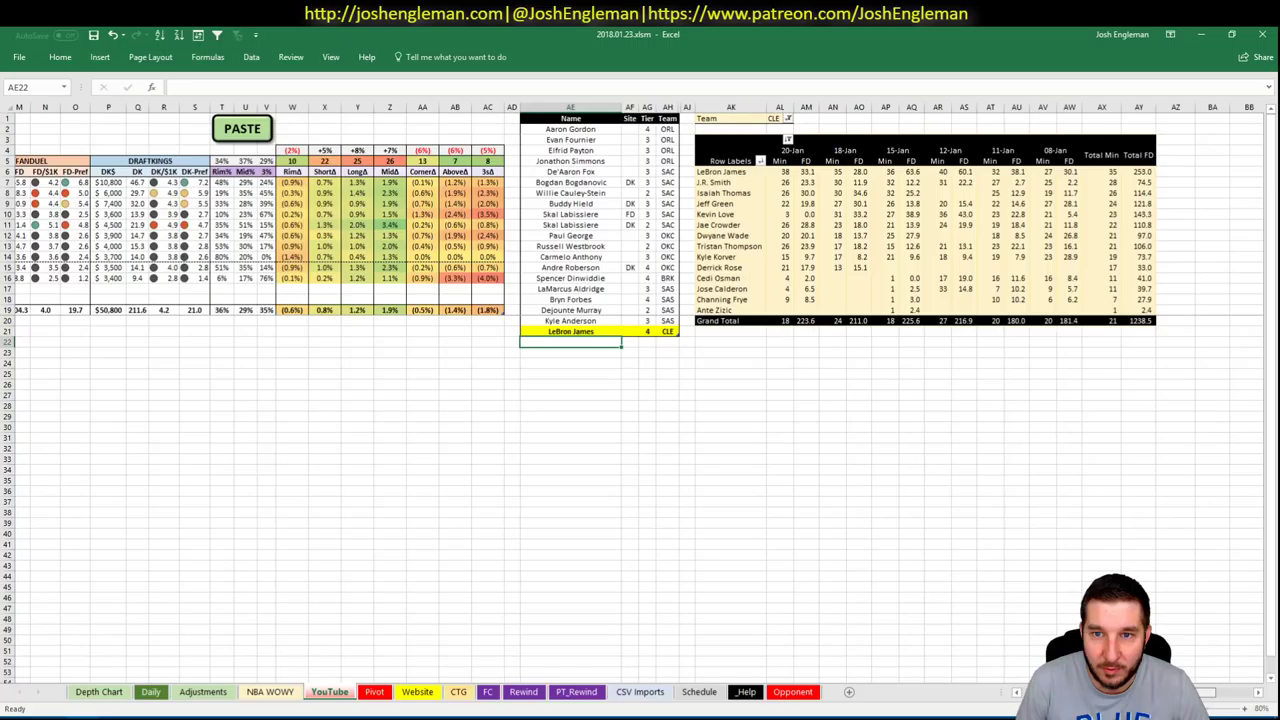
scroll(640, 400, left, 4)
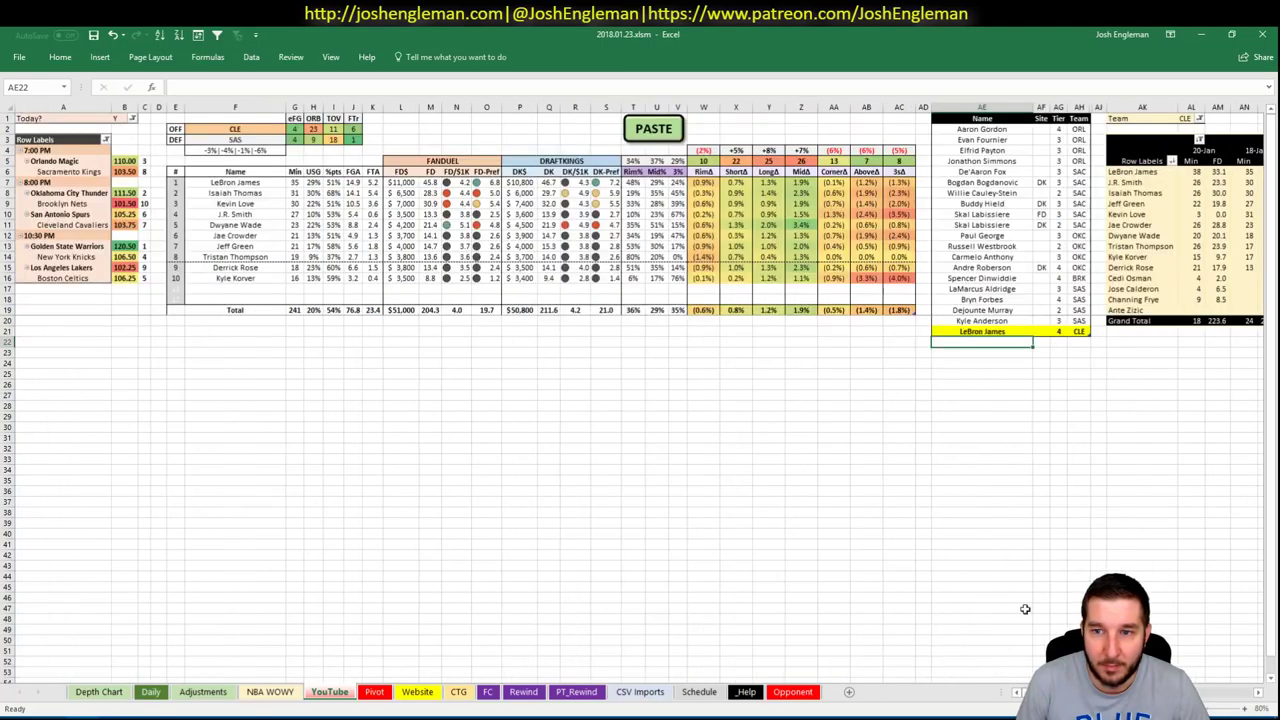
text(Isai)
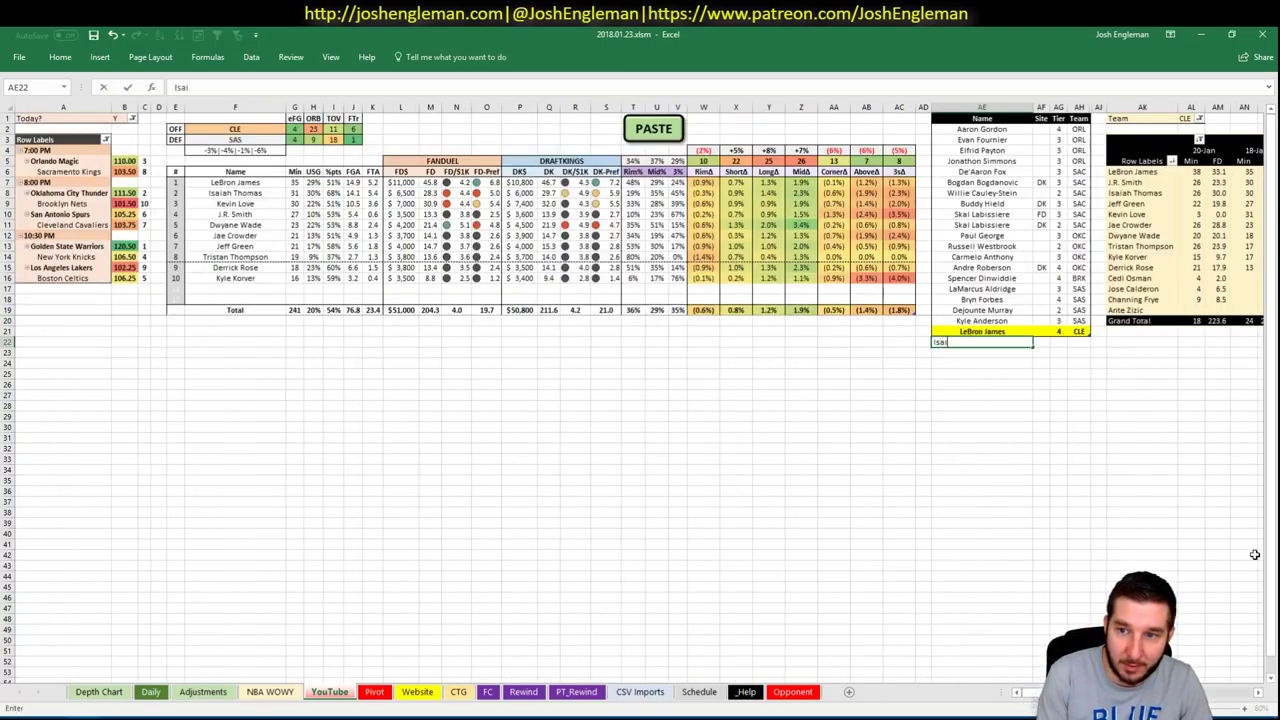
text(ah Thomas)
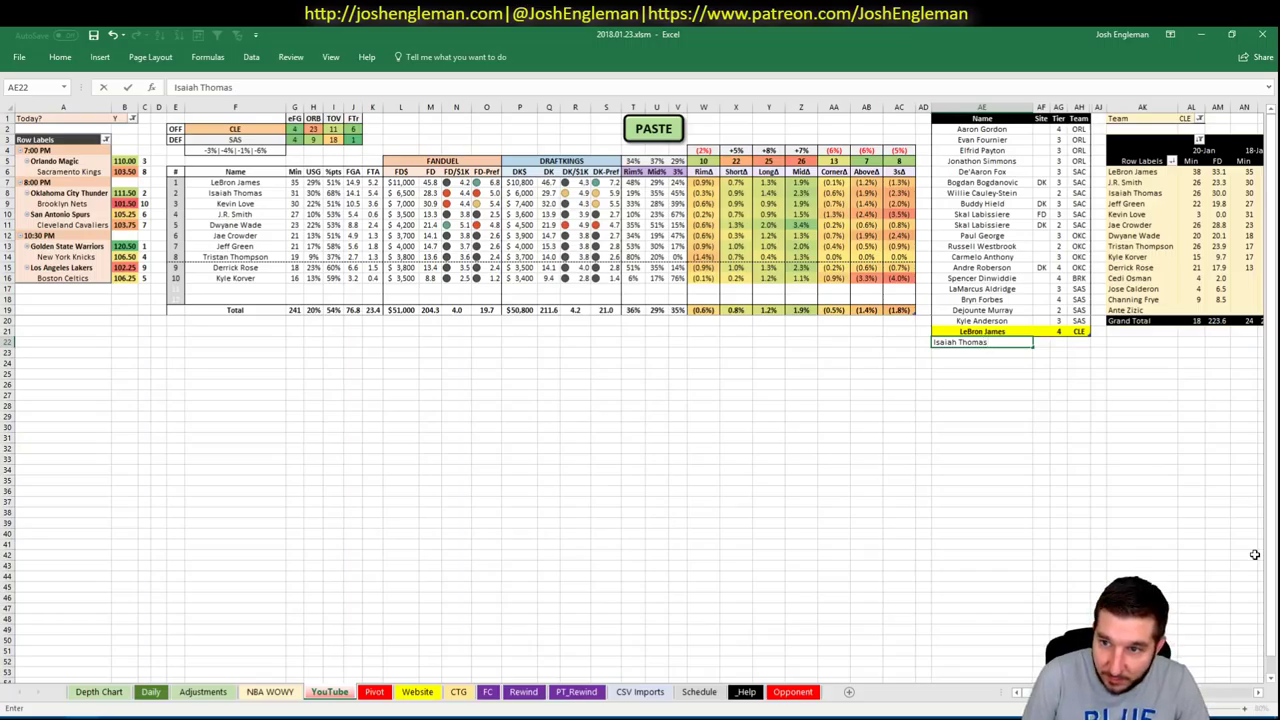
key(Tab)
key(Tab)
text(3)
key(Return)
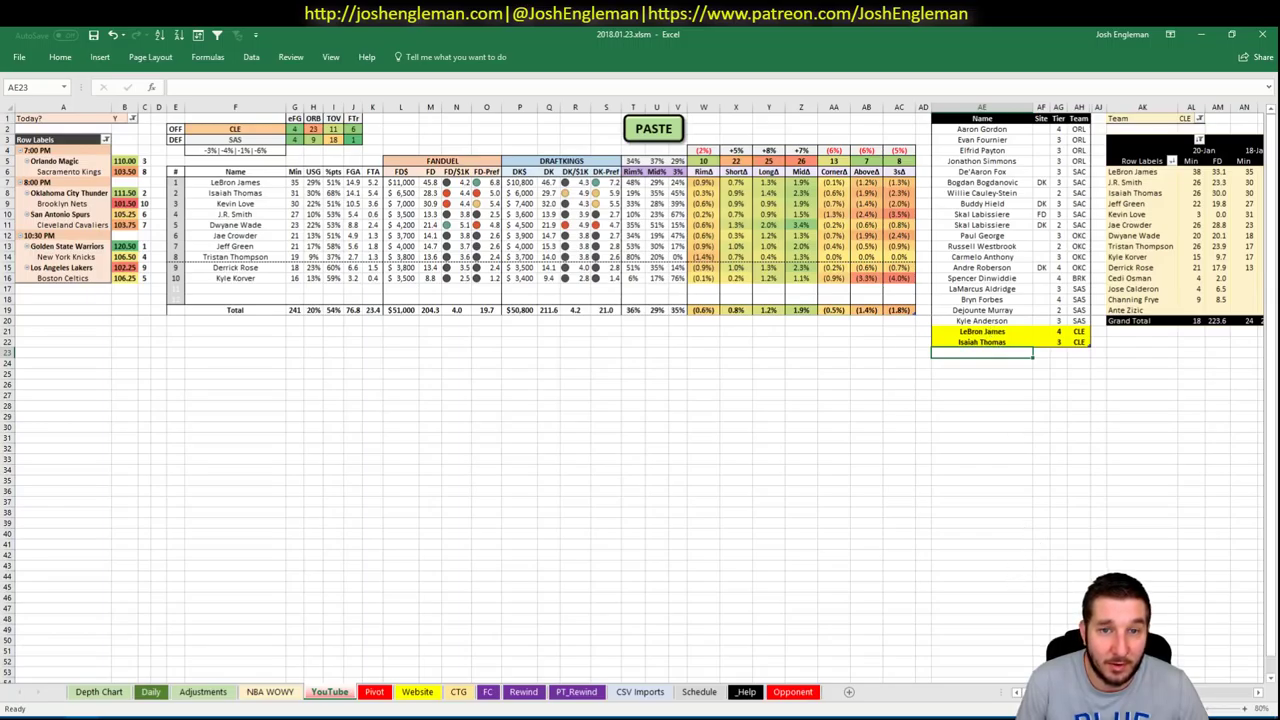
Add Kevin Love to the pick list below Isaiah Thomas with tier 3
scroll(640, 400, right, 5)
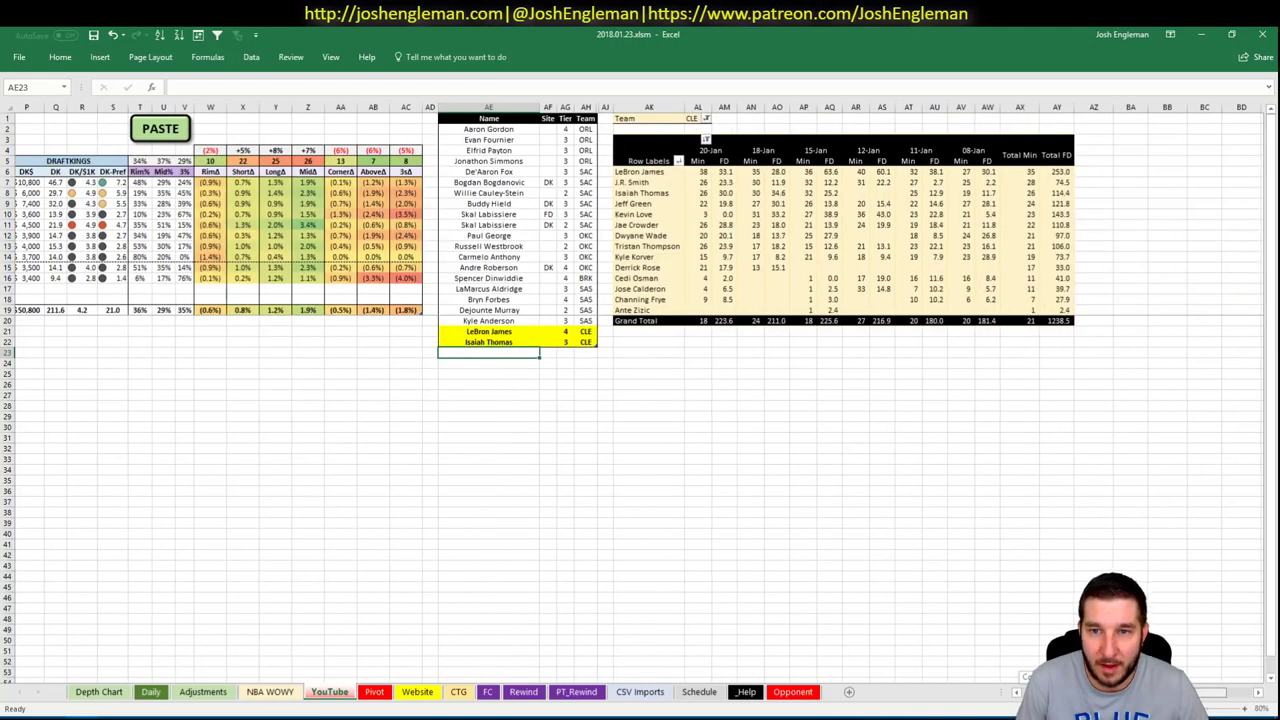
scroll(886, 571, left, 5)
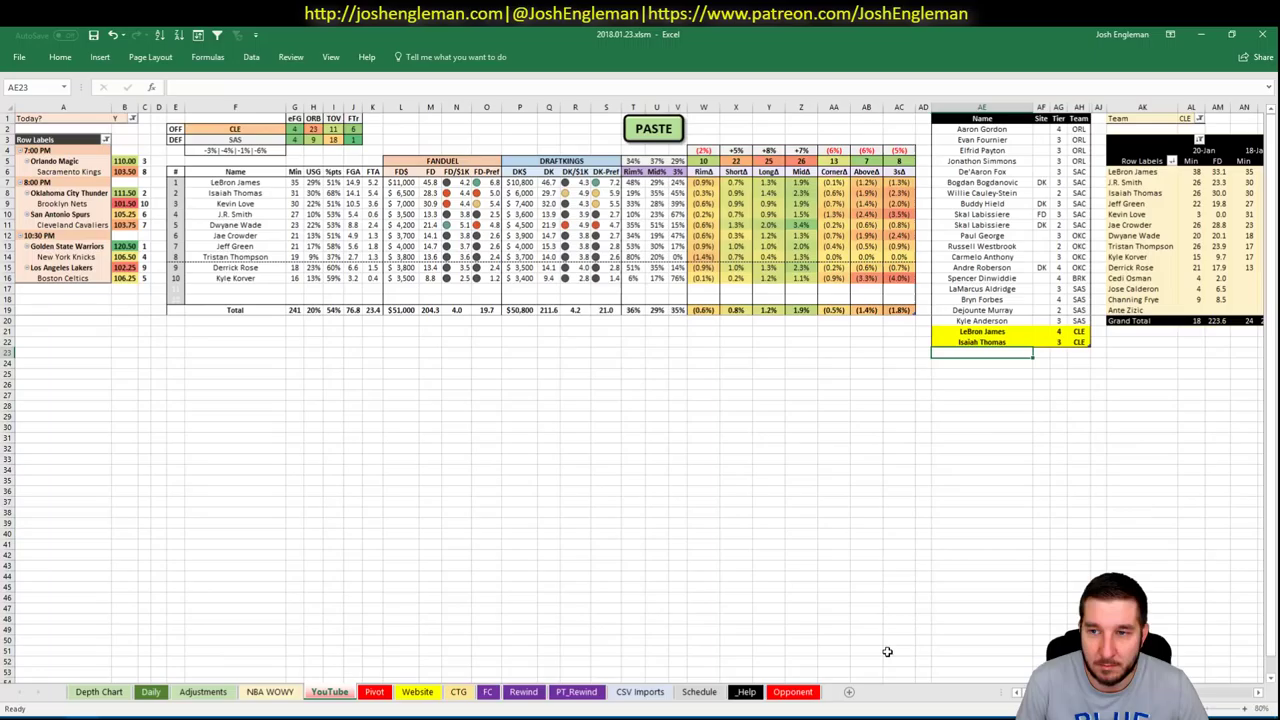
text(Kevin Love)
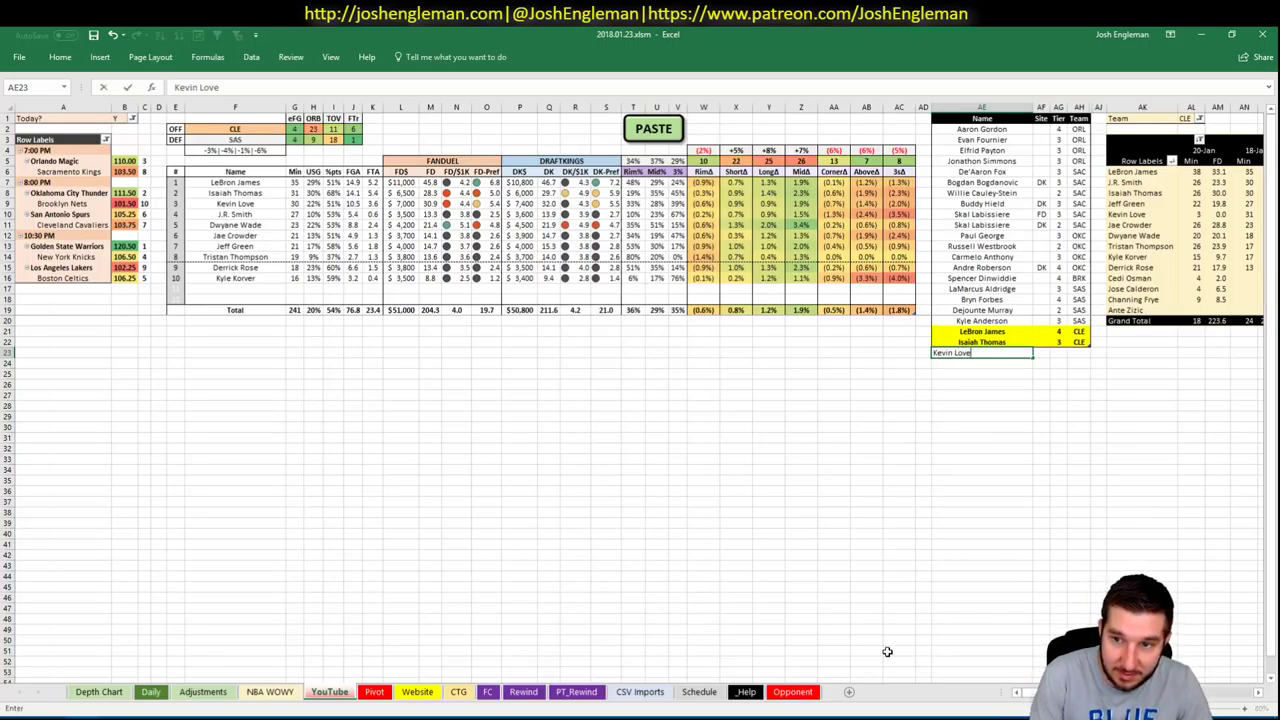
key(Tab)
key(Tab)
text(3)
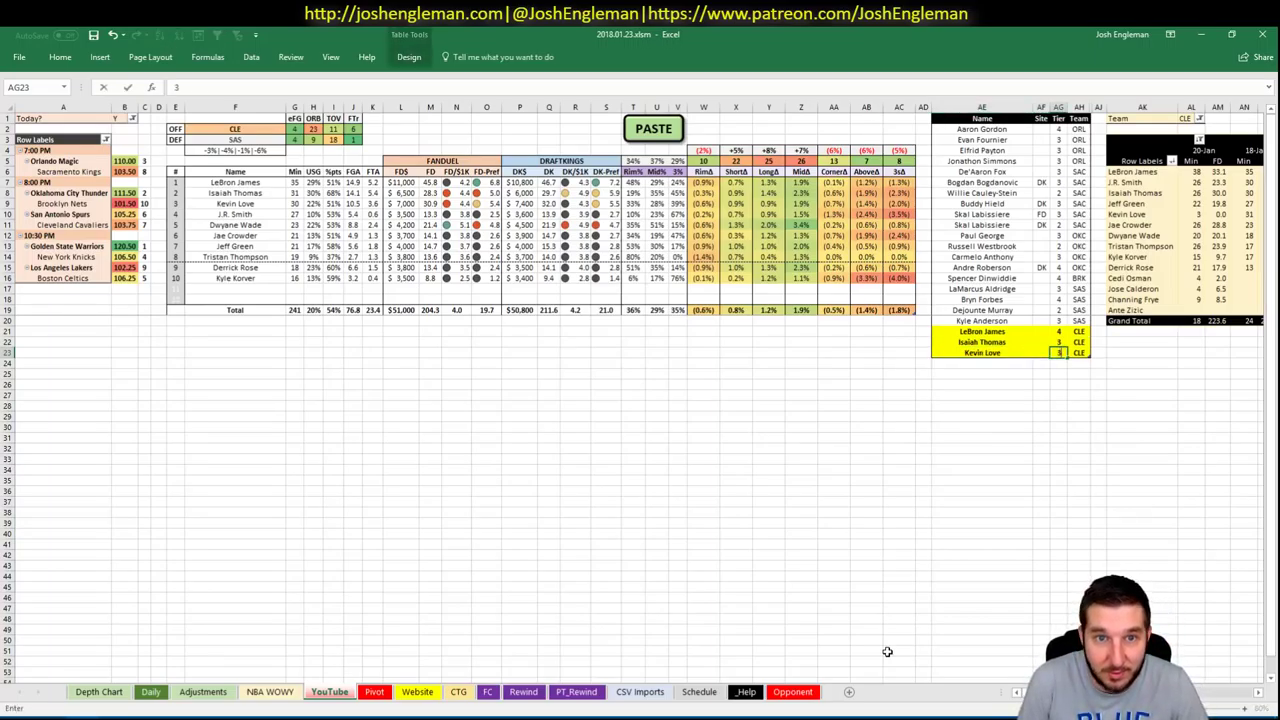
key(Return)
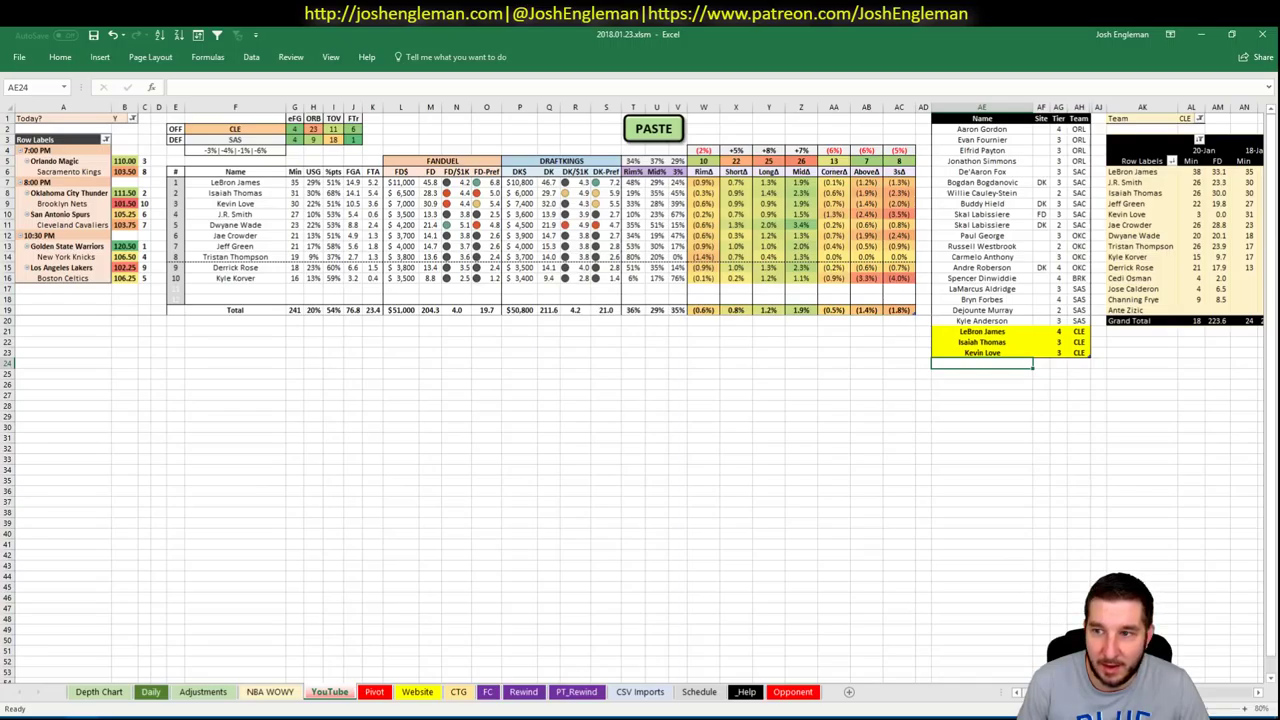
Add Dwyane Wade to the pick list for site FD with tier 3
scroll(640, 390, right, 3)
scroll(989, 646, left, 3)
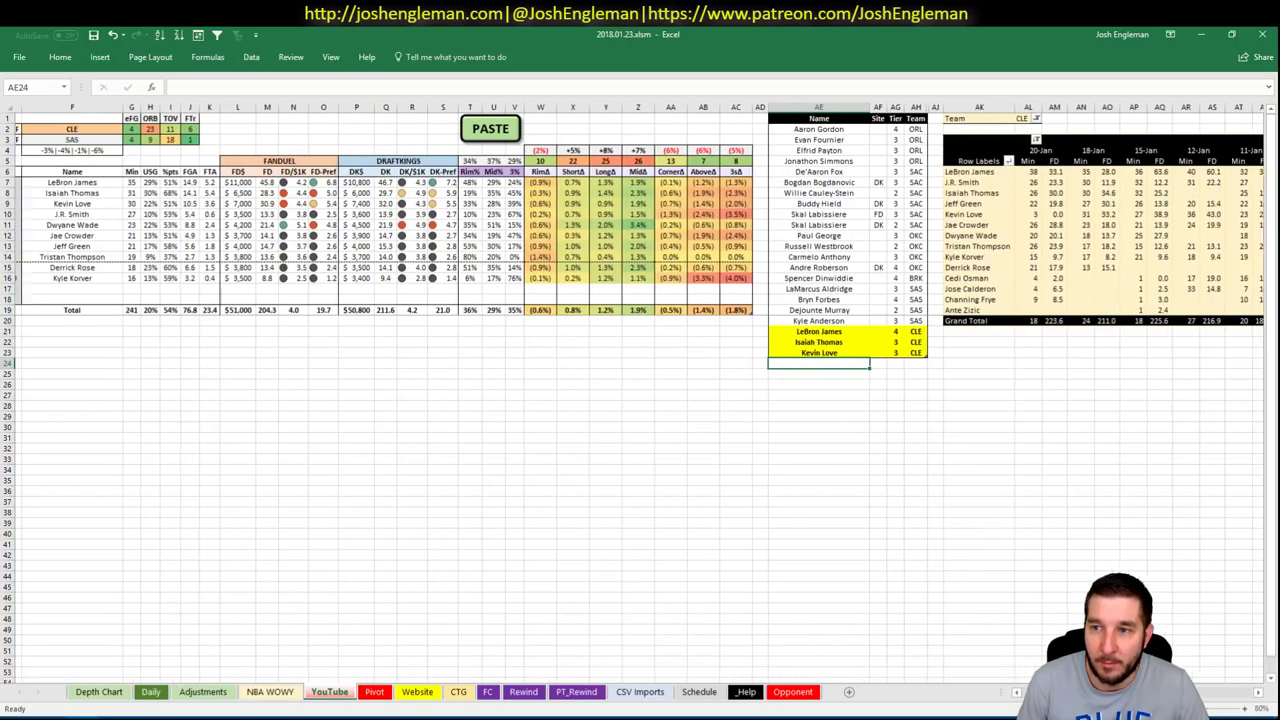
text(D)
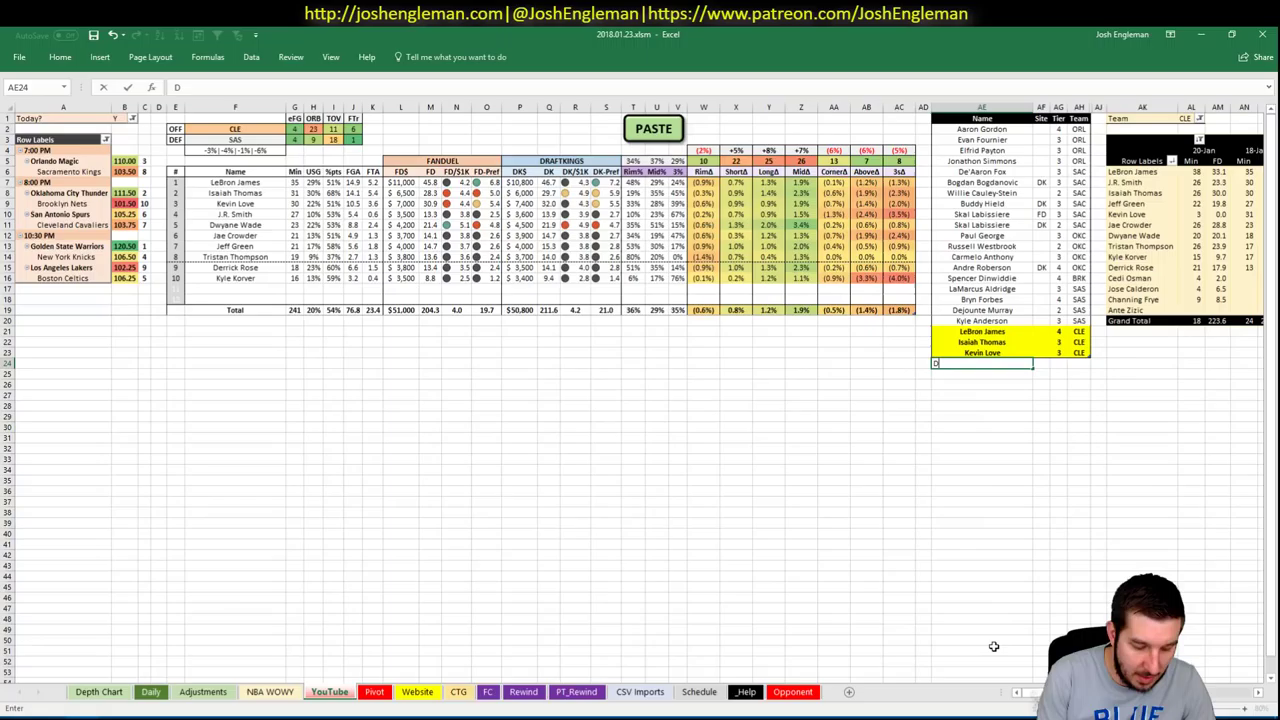
text(wyane Wade)
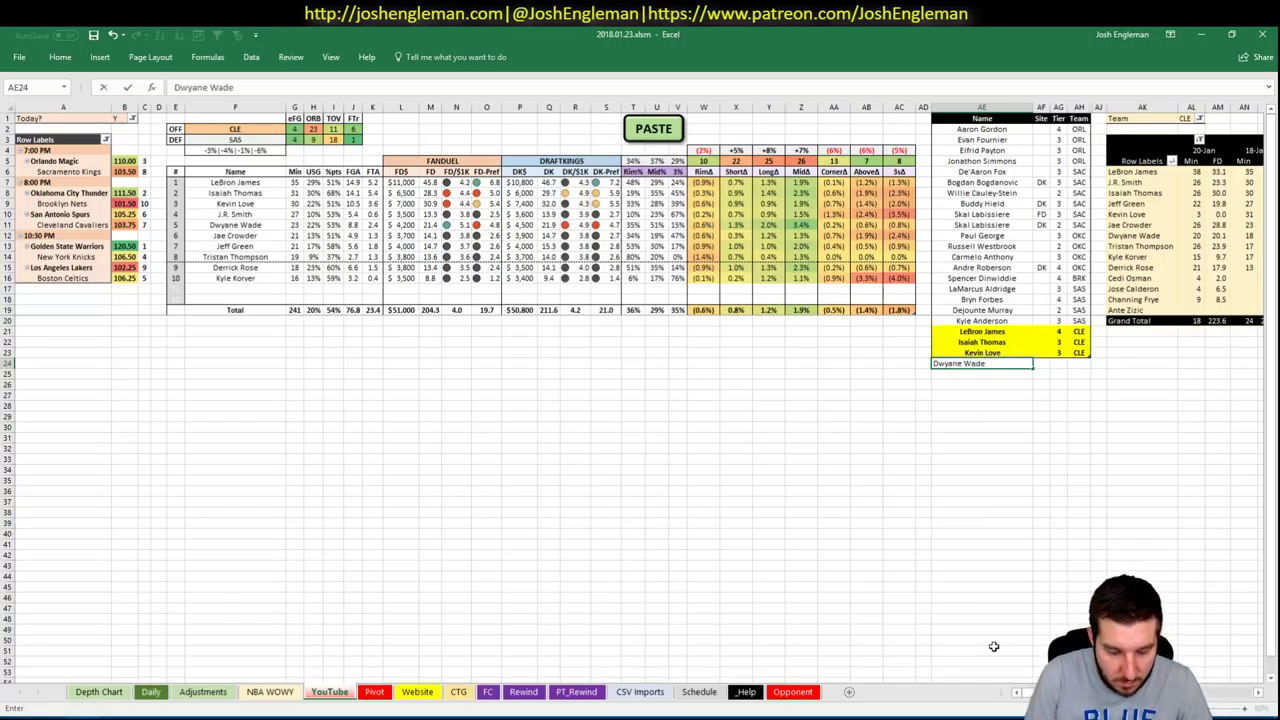
key(Tab)
text(FD)
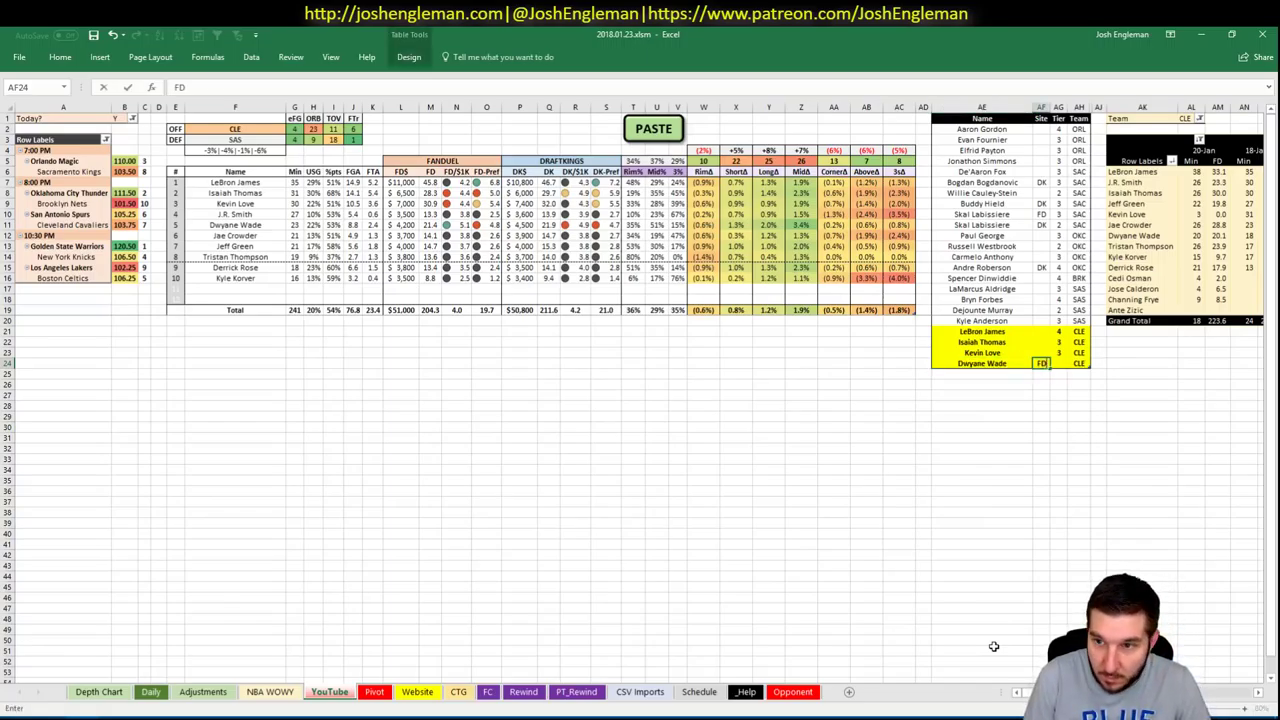
key(Return)
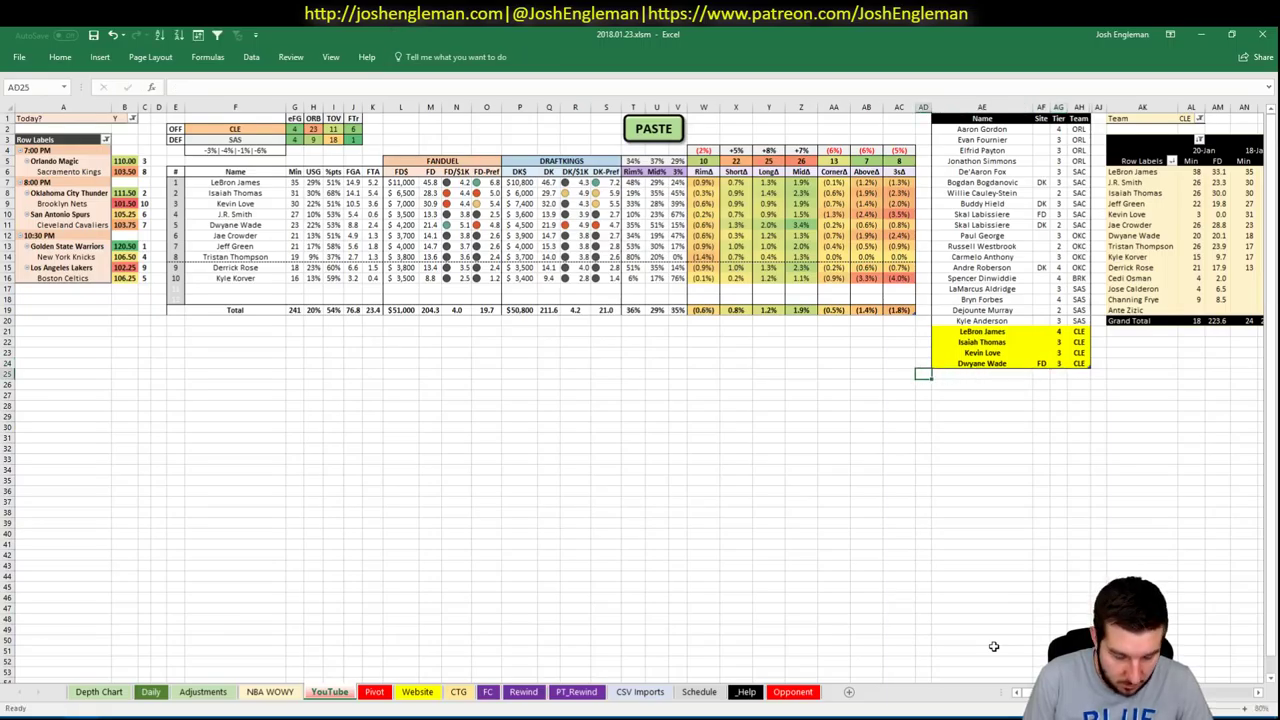
Add a second Dwyane Wade entry to the pick list for site DK with tier 4
text(Dwyane Wade)
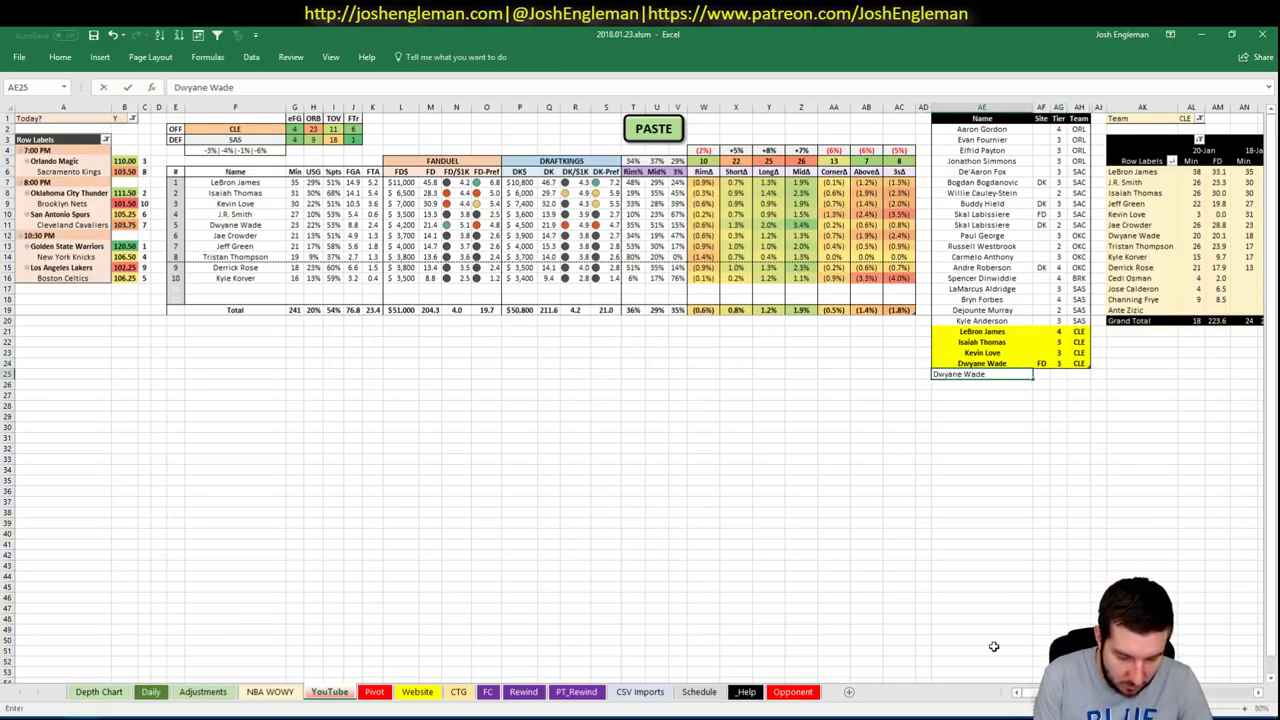
key(Tab)
text(DK)
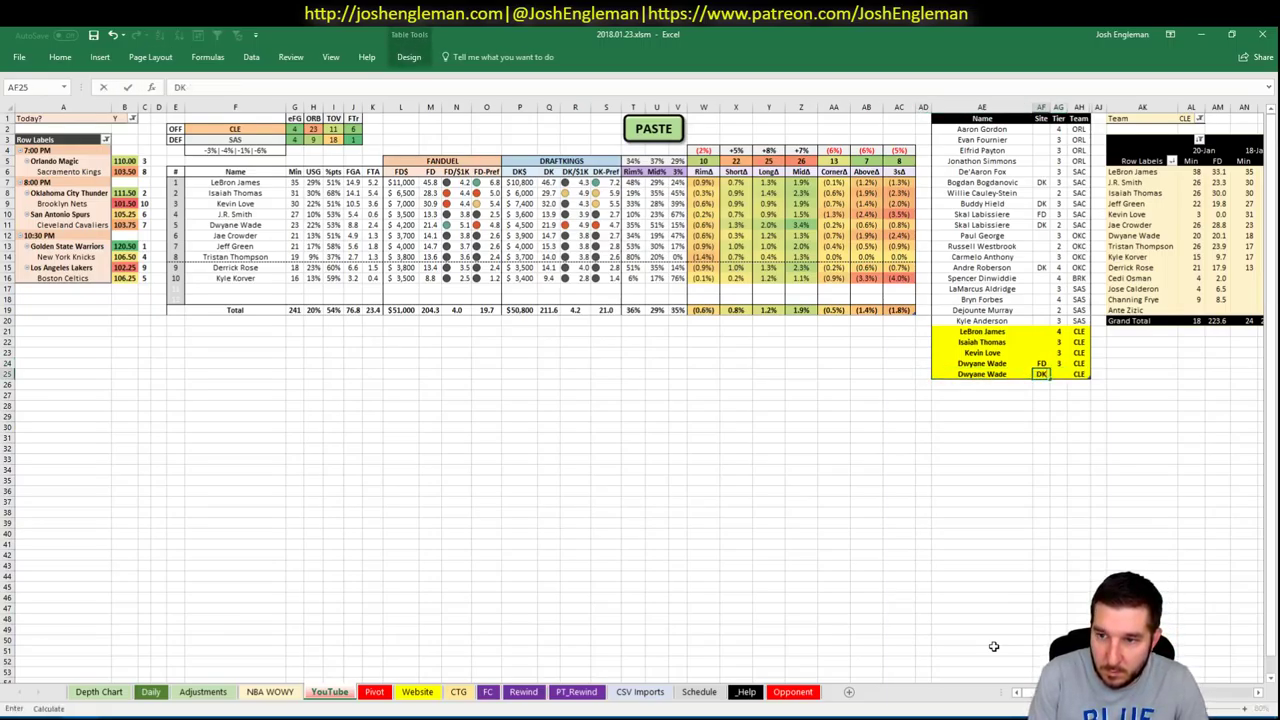
key(Tab)
text(4)
key(Return)
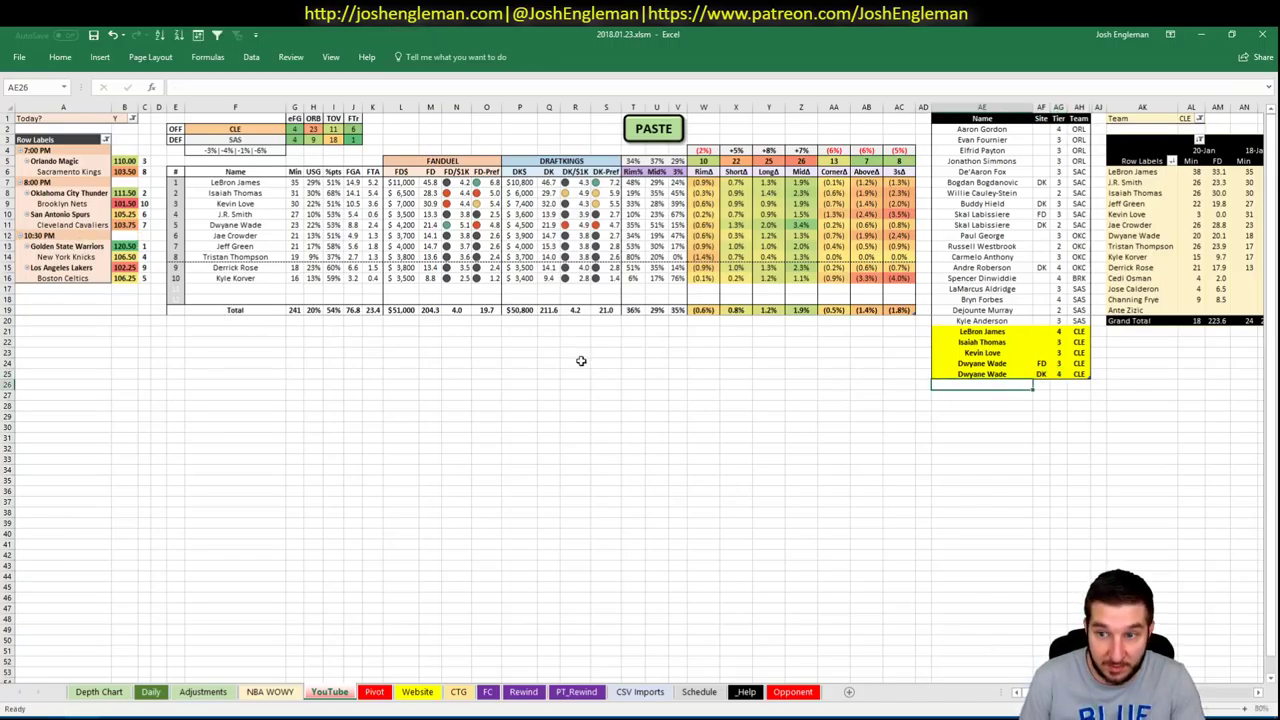
Save the workbook with the completed Cleveland picks
click(93, 35)
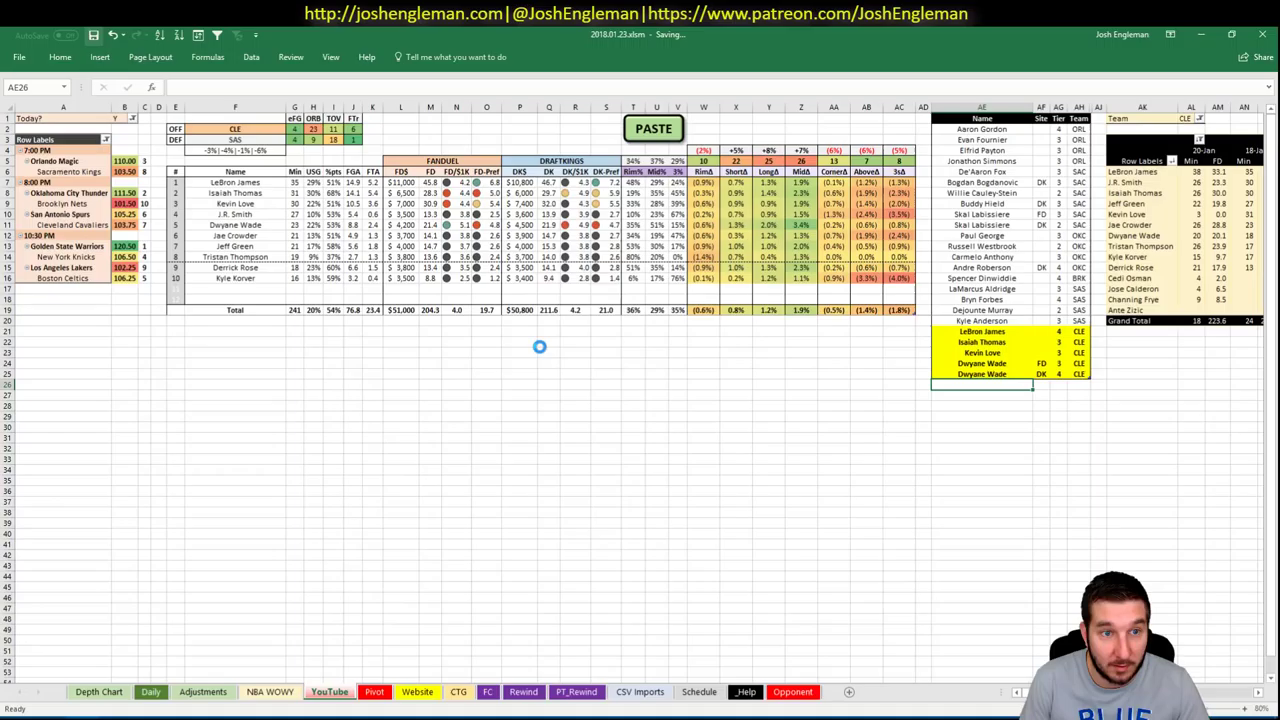
click(489, 332)
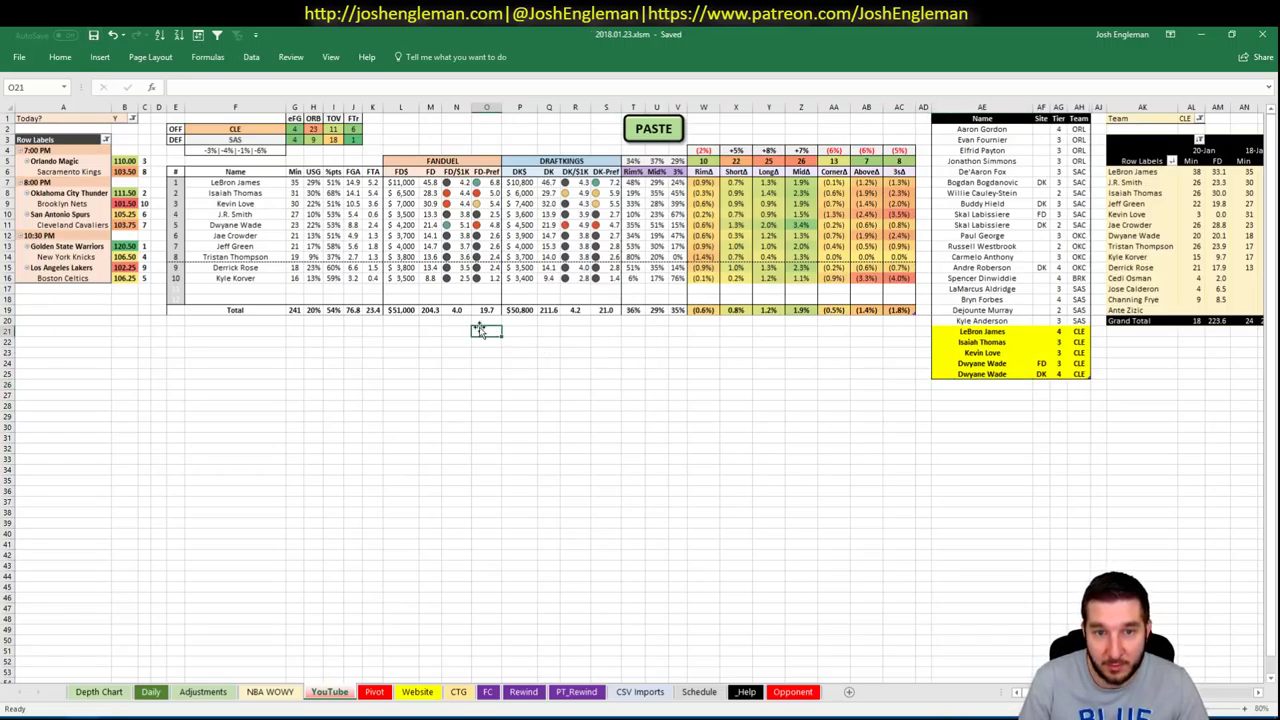
click(217, 333)
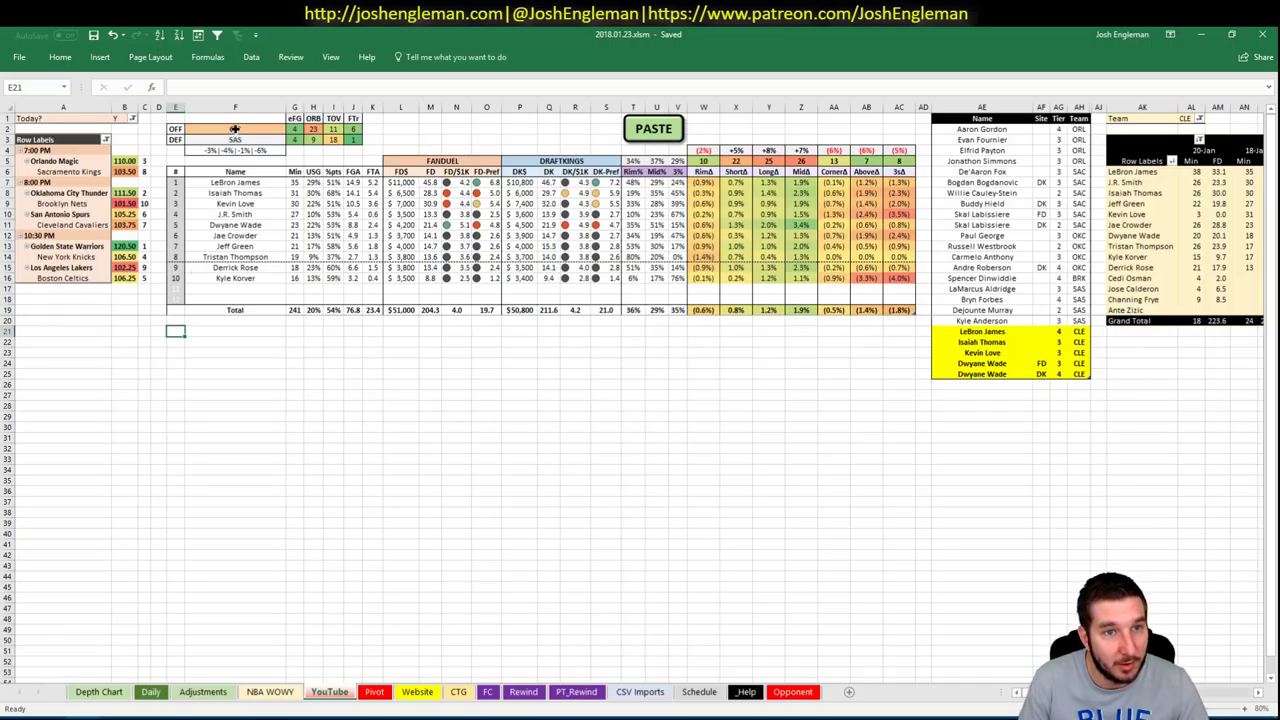
Set the offensive team of the matchup table to GSW
click(235, 130)
text(GSW)
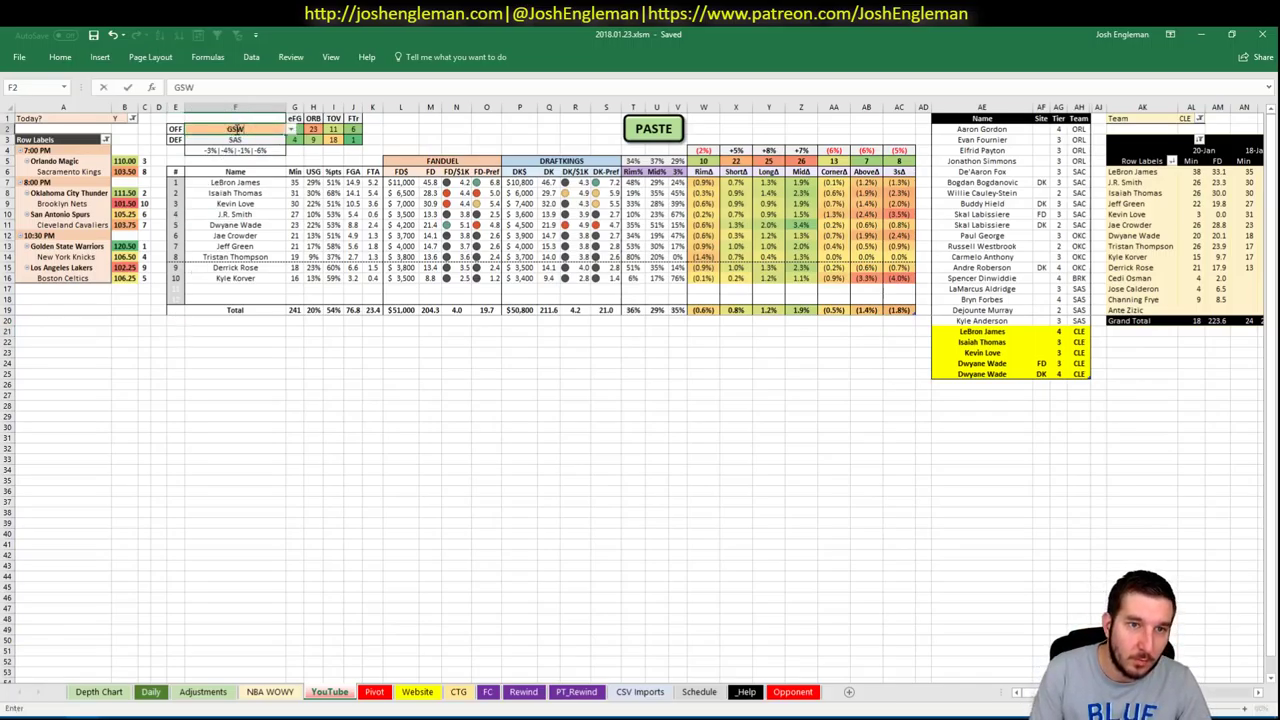
key(Return)
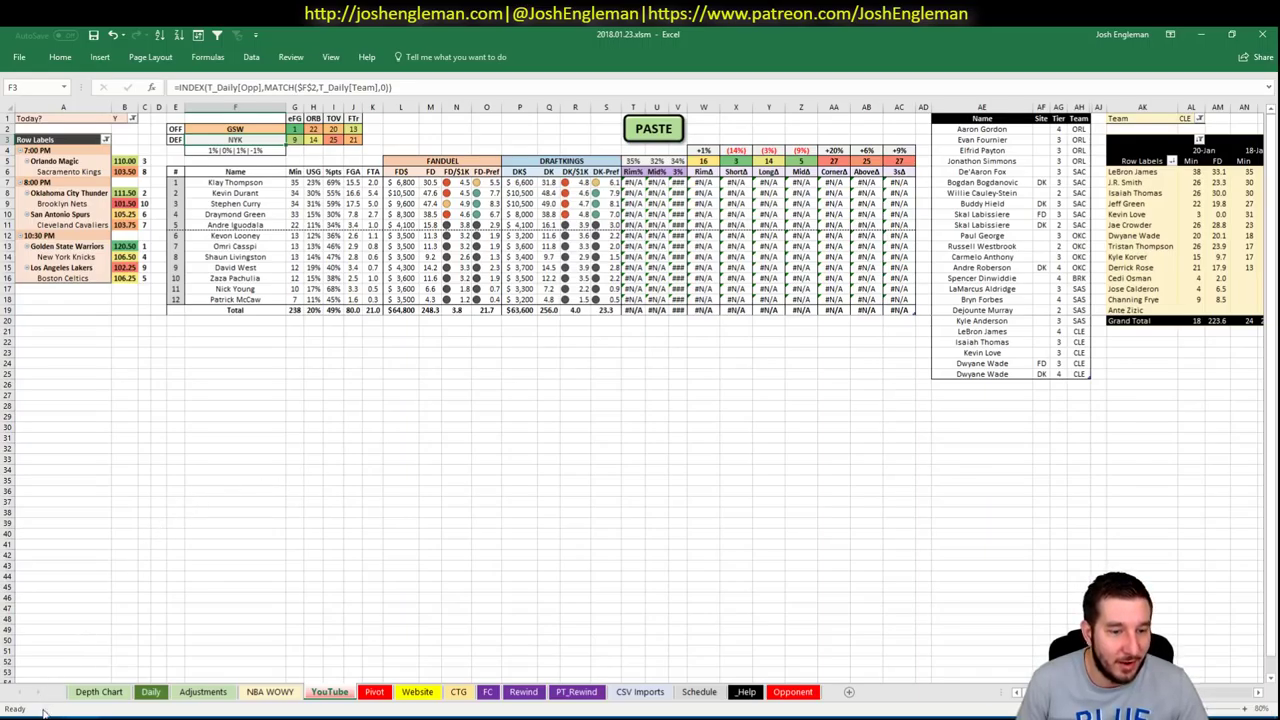
Switch to Cleaning the Glass in the browser and open the Golden State Warriors team stats page
key(alt+Tab)
text(warr)
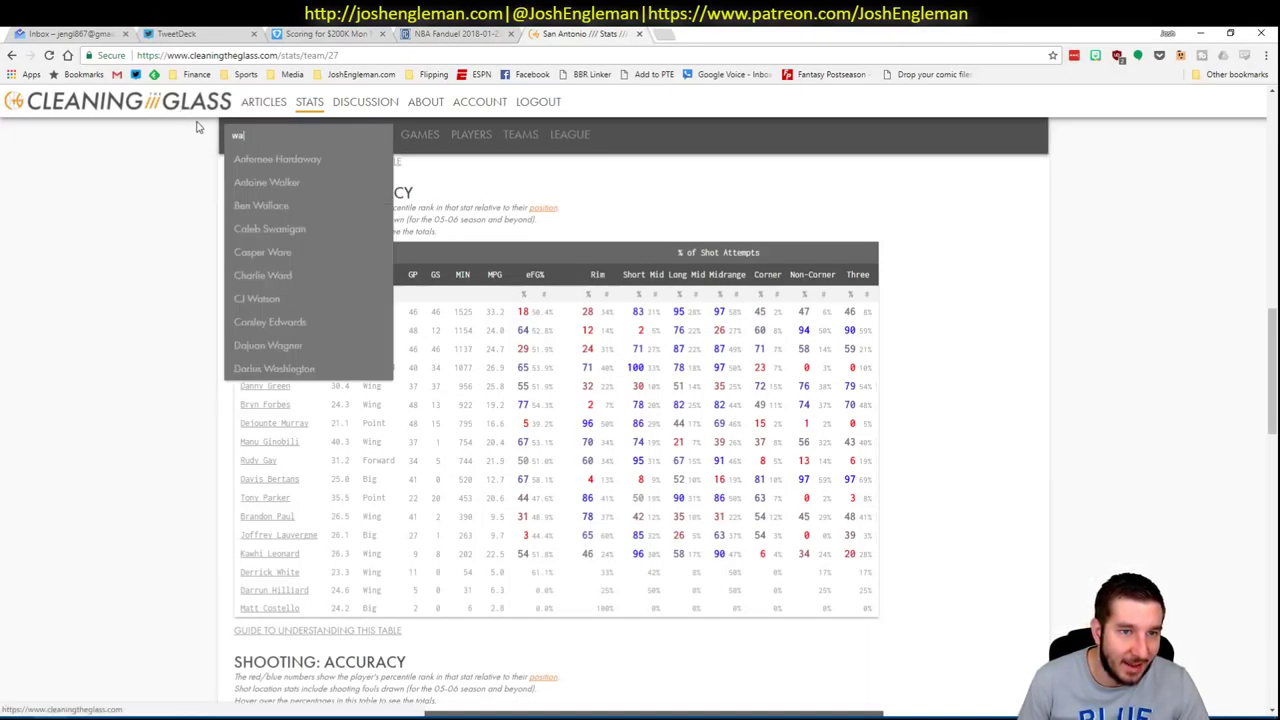
click(300, 226)
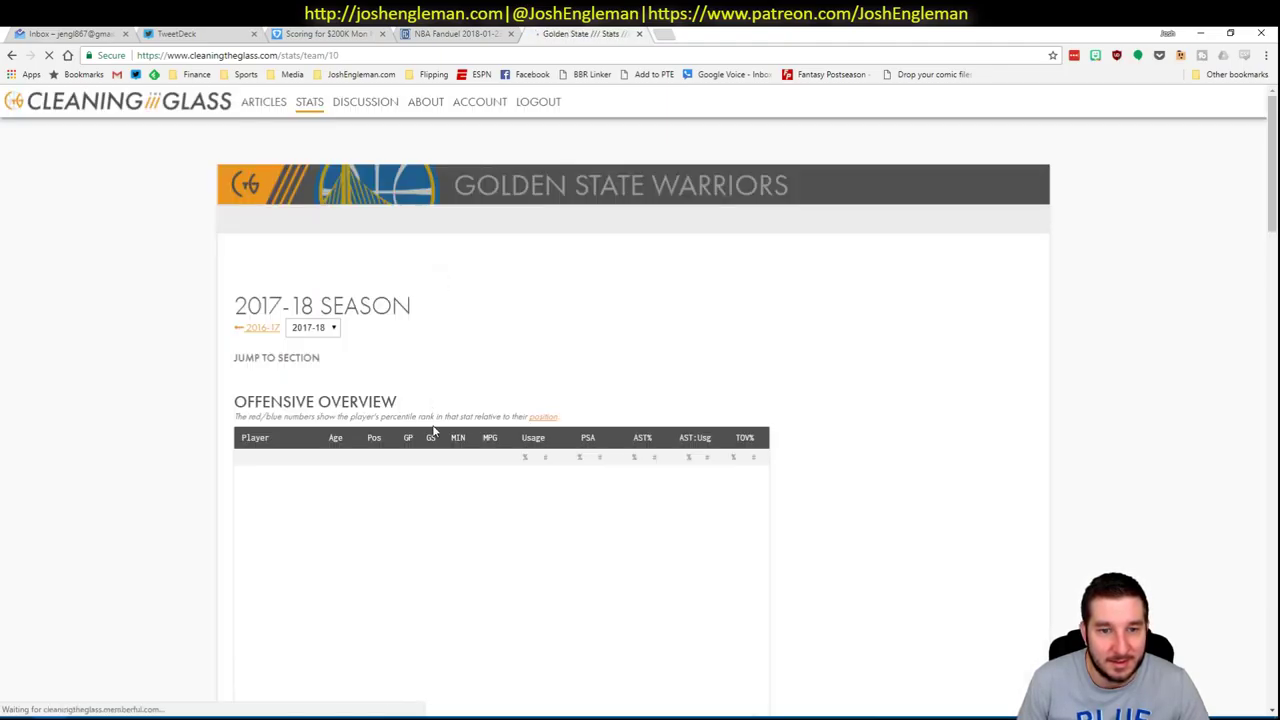
Copy all player rows of the Warriors' Shooting: Frequency table and paste them into the Excel workbook with its paste macro
click(436, 372)
drag(840, 592, 240, 314)
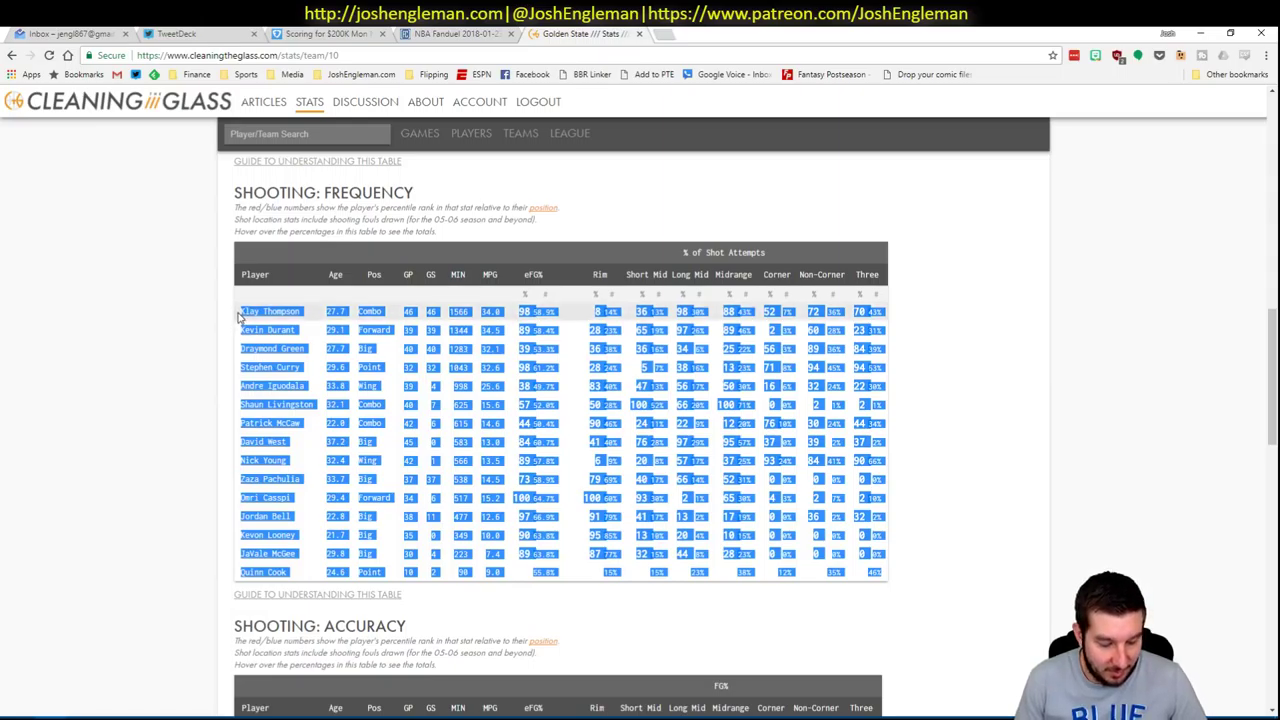
key(ctrl+c)
key(alt+Tab)
click(667, 128)
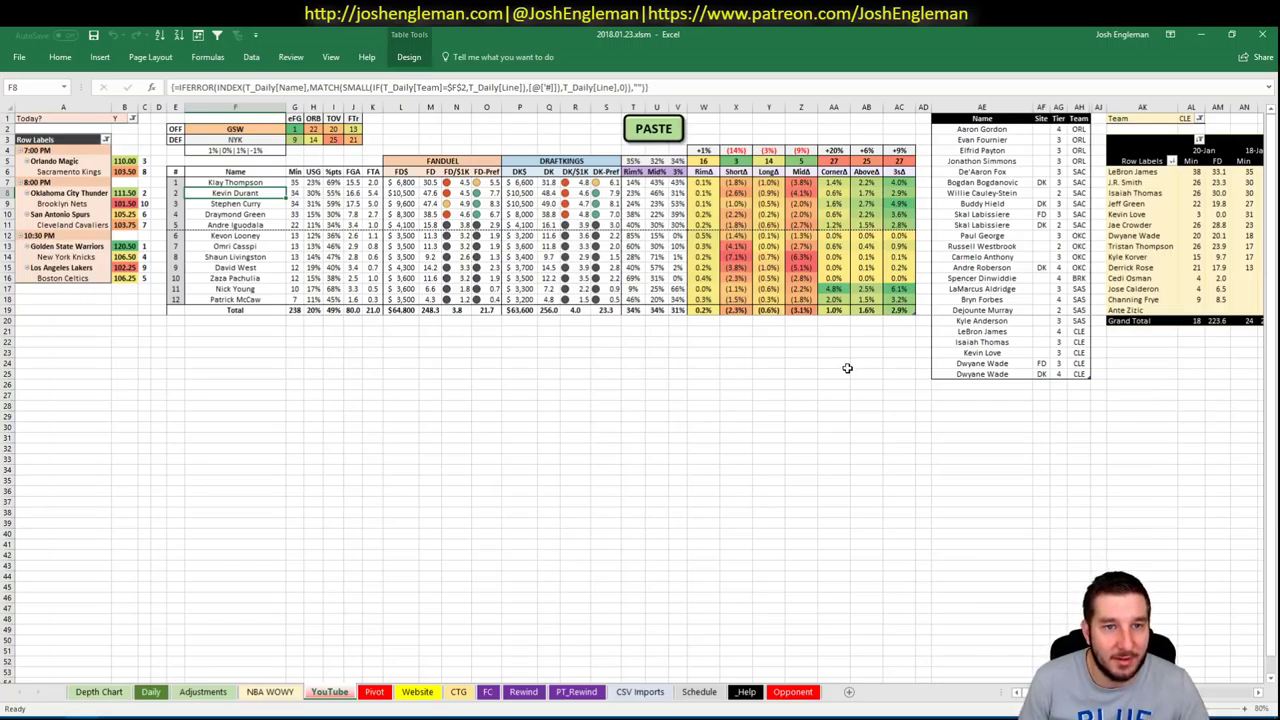
Filter the recent-games pivot table to team GSW
click(1006, 385)
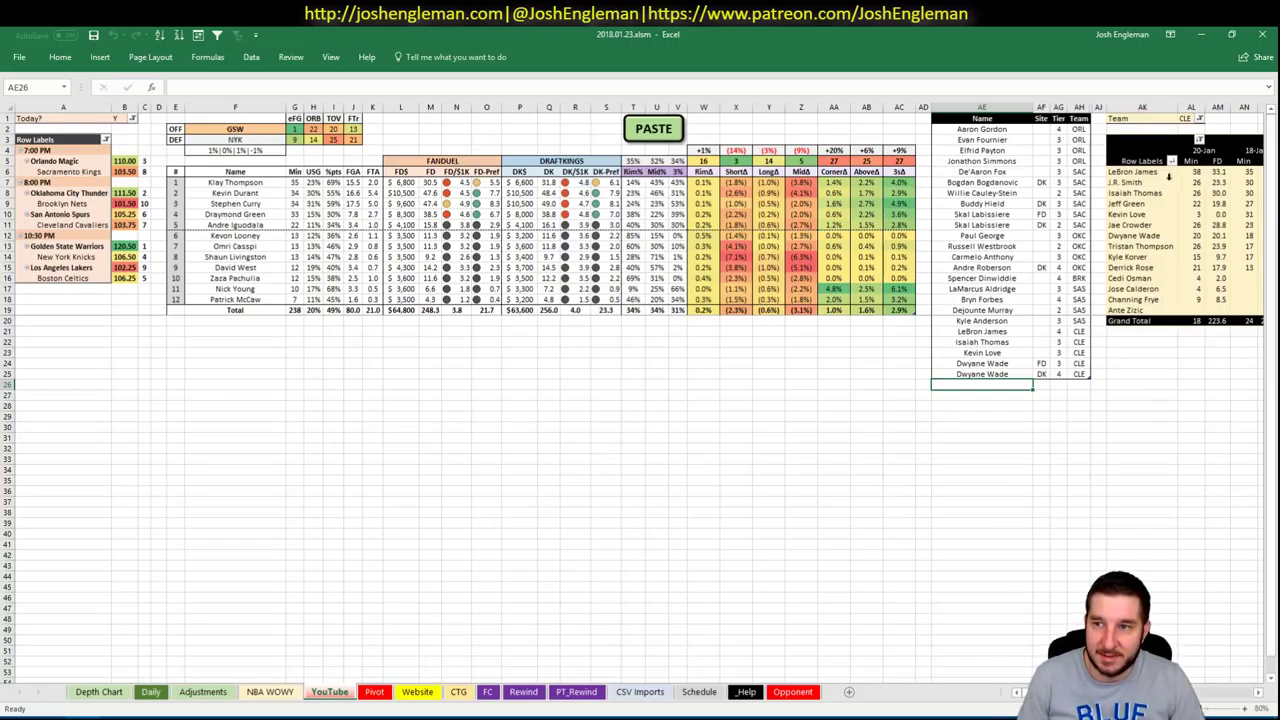
click(1183, 119)
text(GSW)
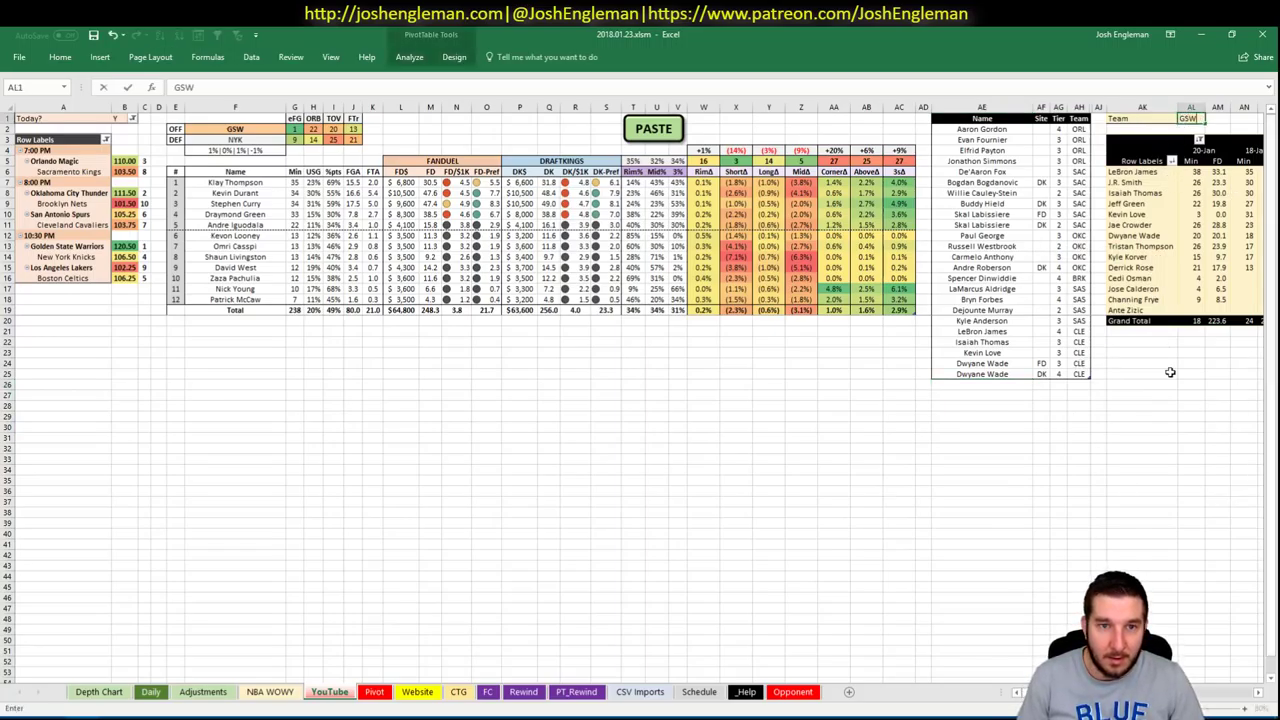
key(Tab)
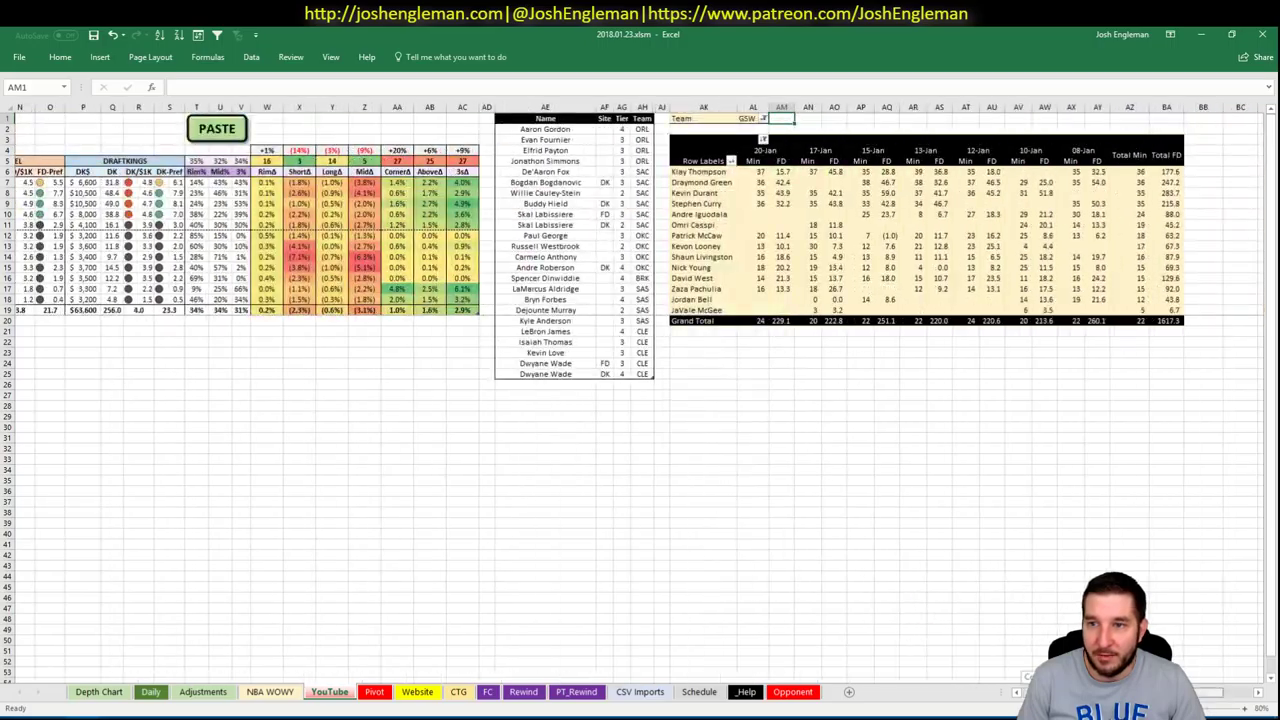
scroll(1012, 669, left, 5)
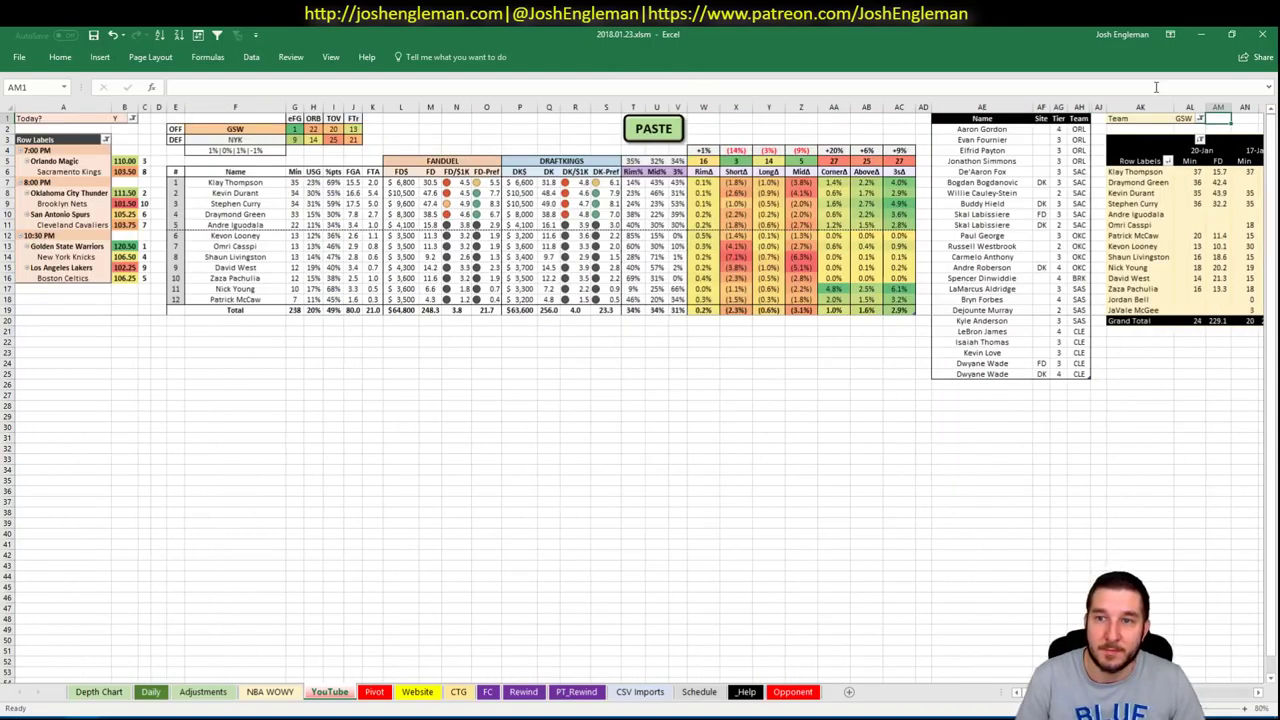
Add Klay Thompson to the pick list below the Dwyane Wade entries with tier 3
click(1005, 384)
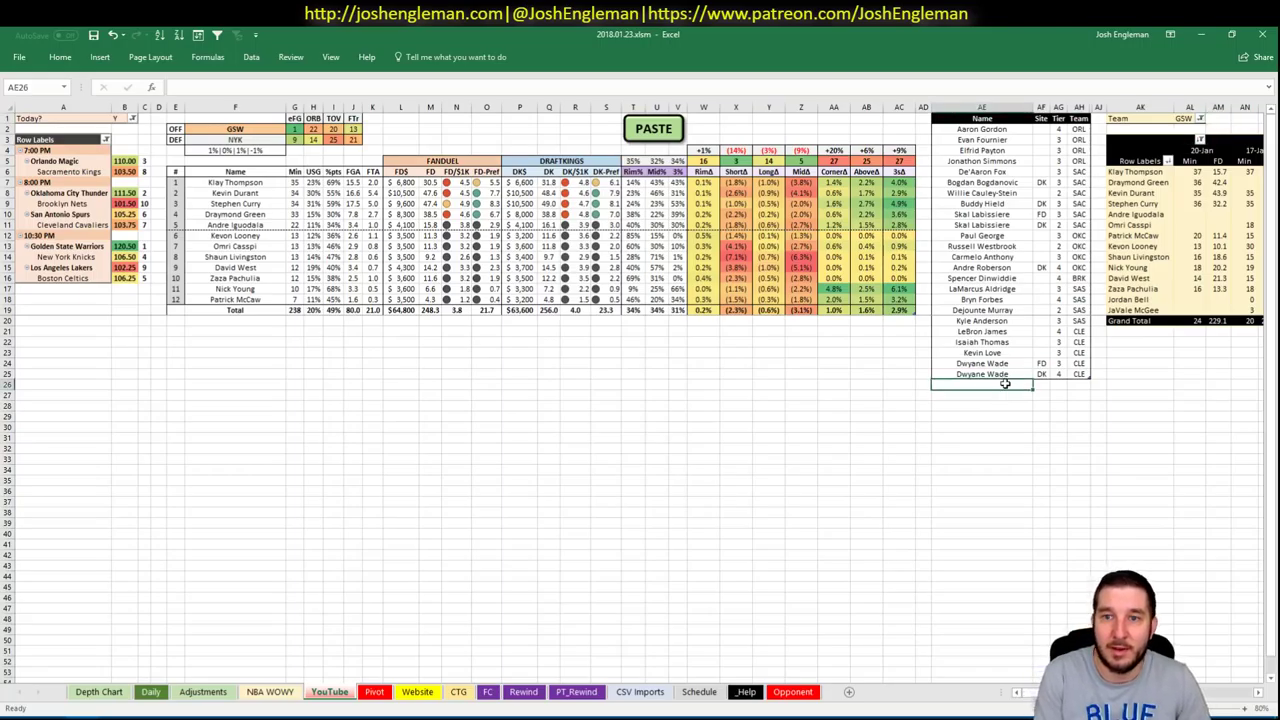
text(Klay Thompson)
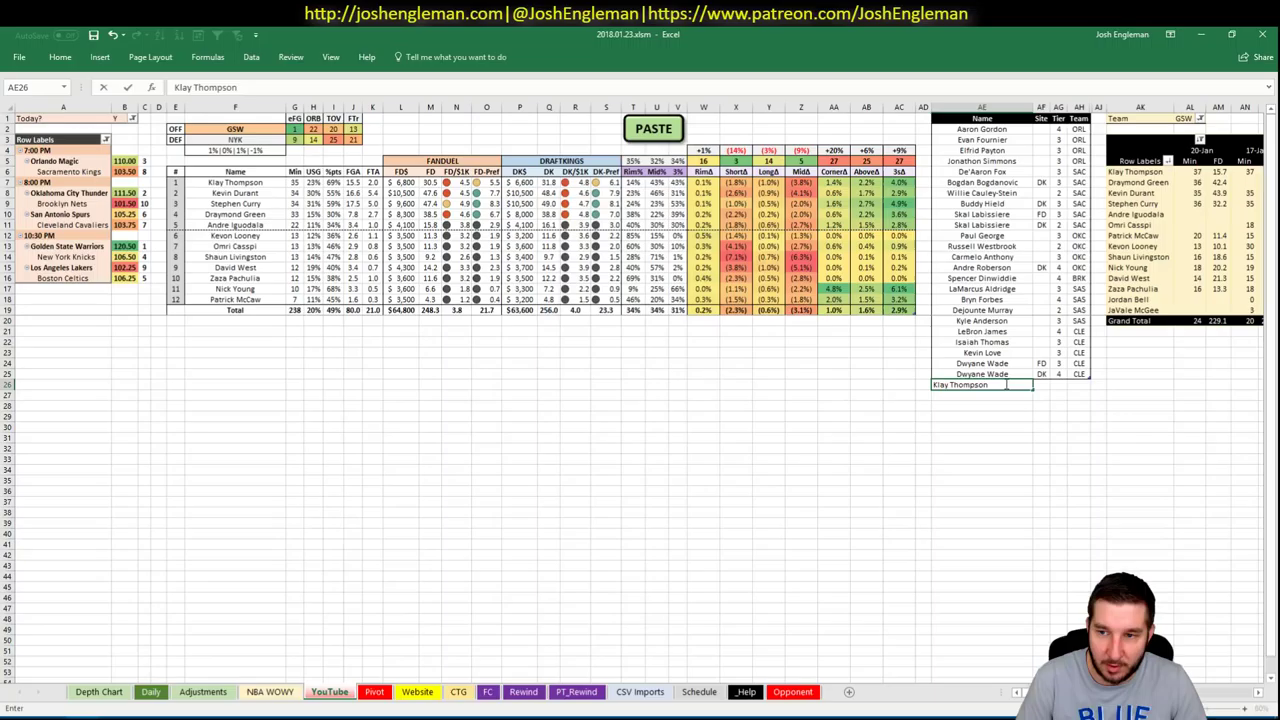
key(Tab)
key(Tab)
key(Return)
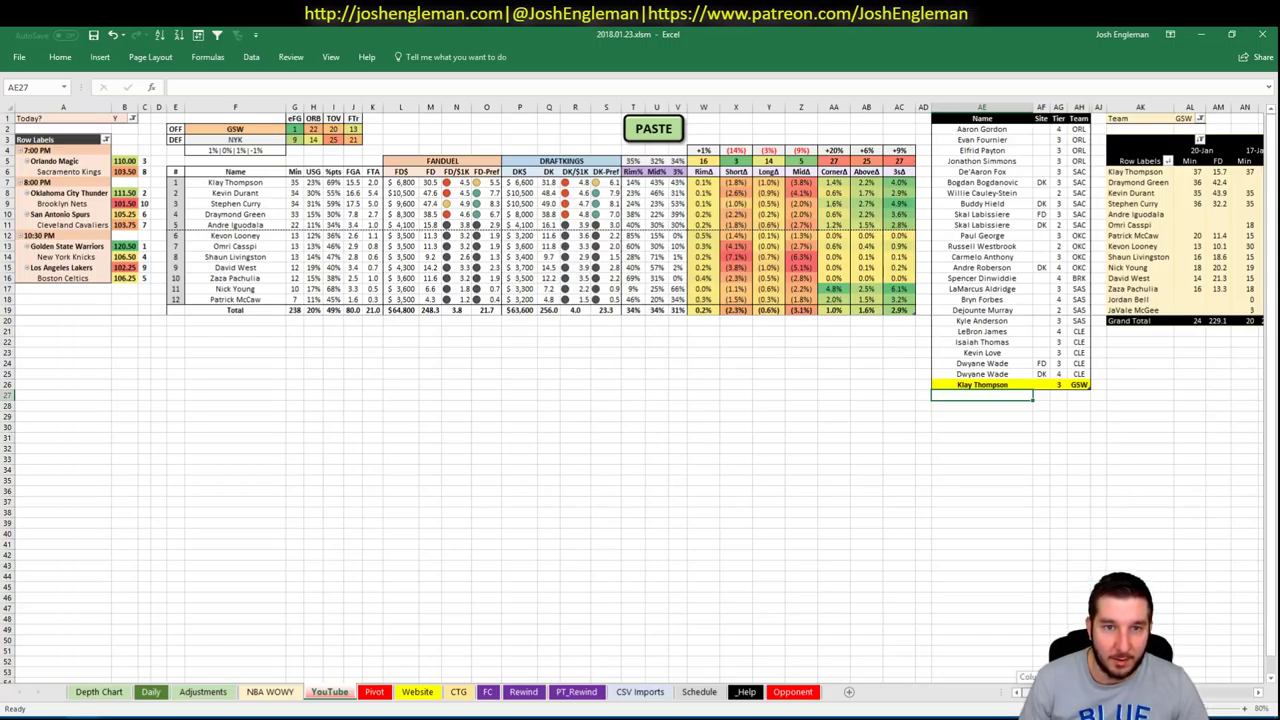
Review the Warriors' recent games, and add Kevin Durant to the pick list below Klay Thompson with tier 3
scroll(640, 400, right, 1)
scroll(640, 400, right, 10)
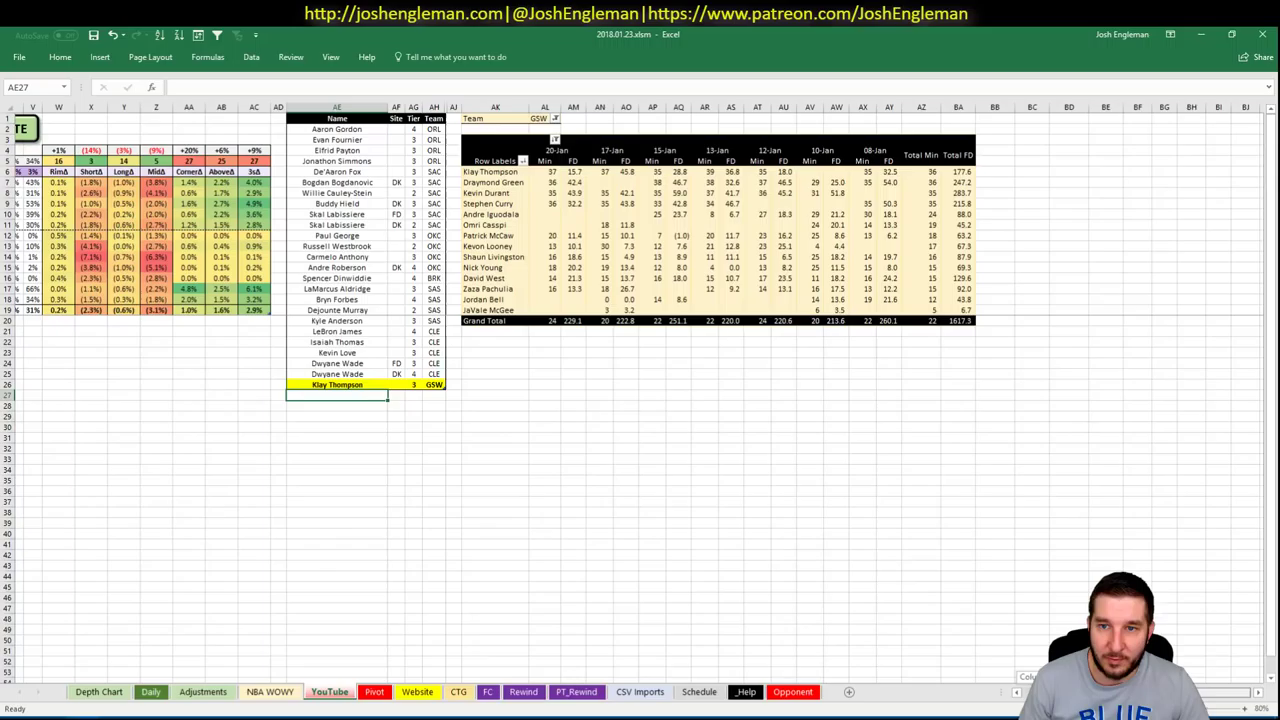
scroll(1021, 675, left, 10)
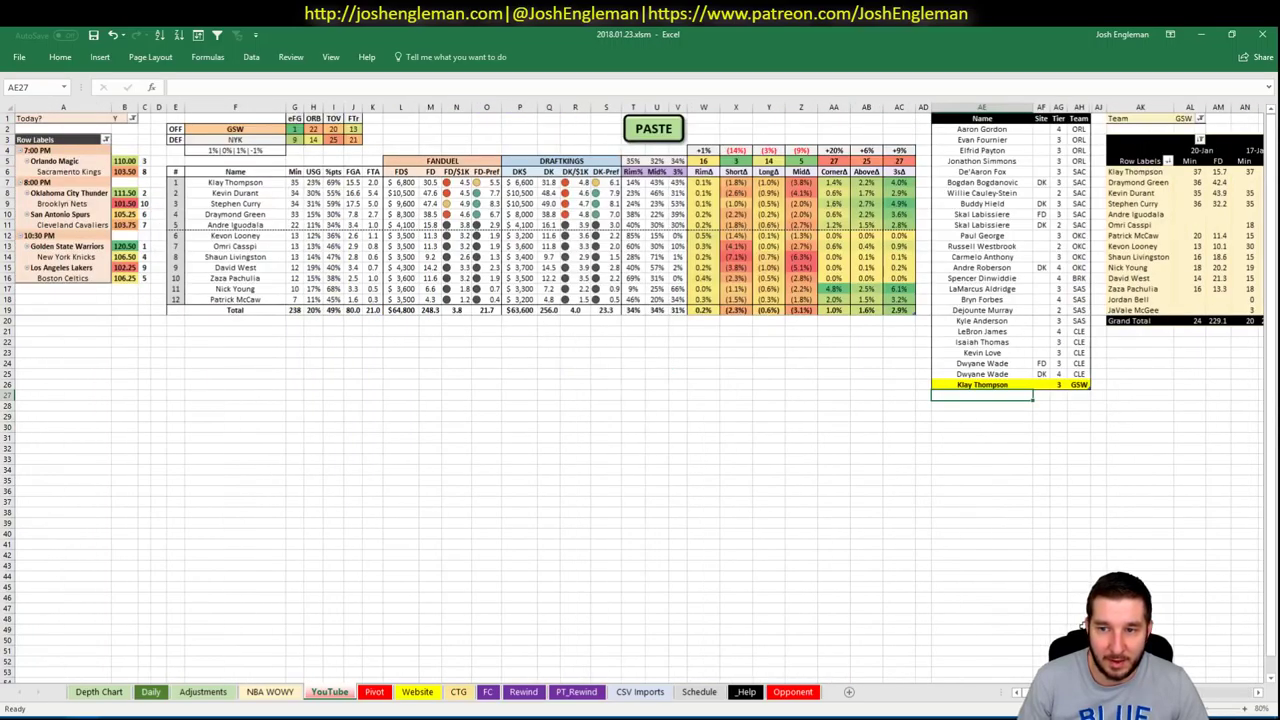
text(Kevin Durant)
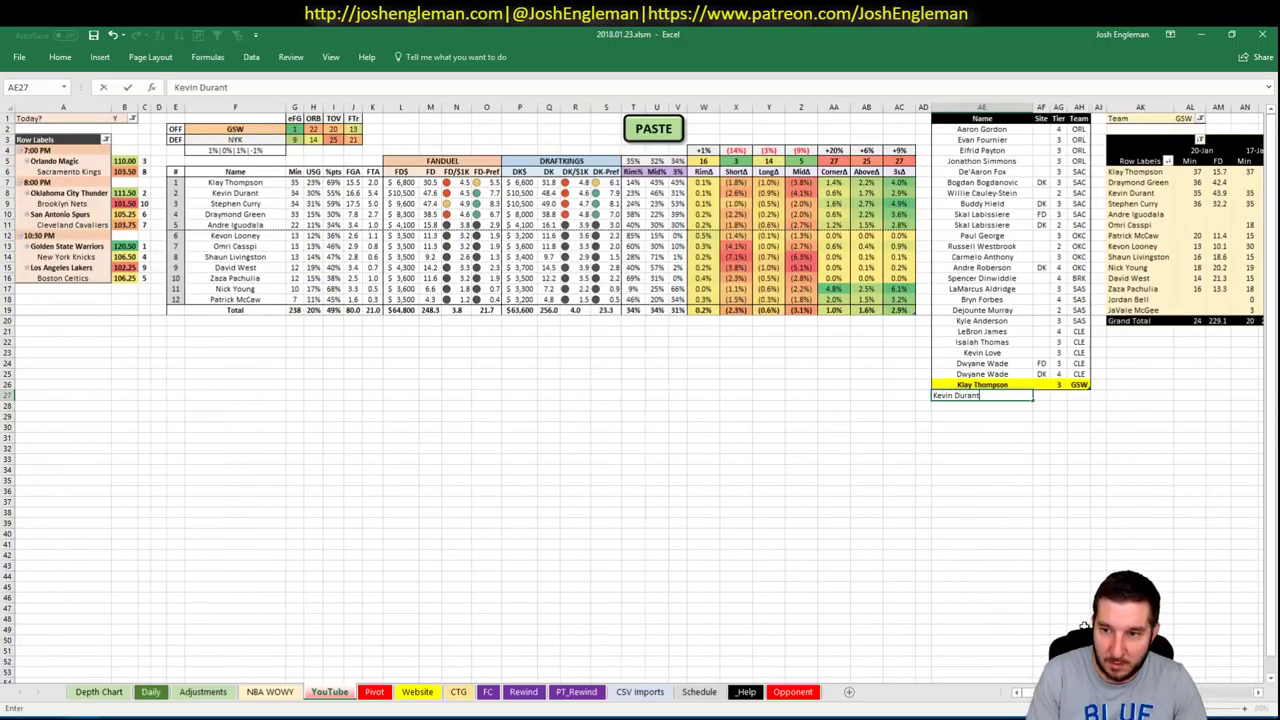
key(Tab)
key(Tab)
text(3)
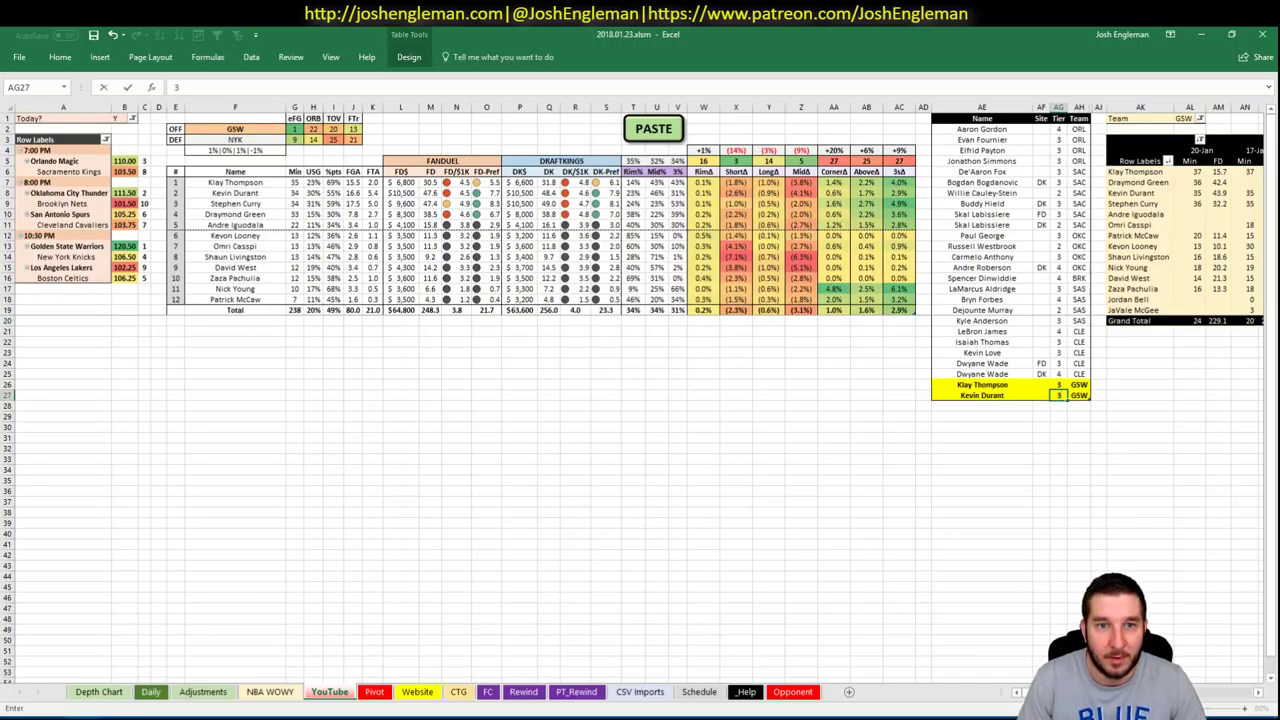
key(Return)
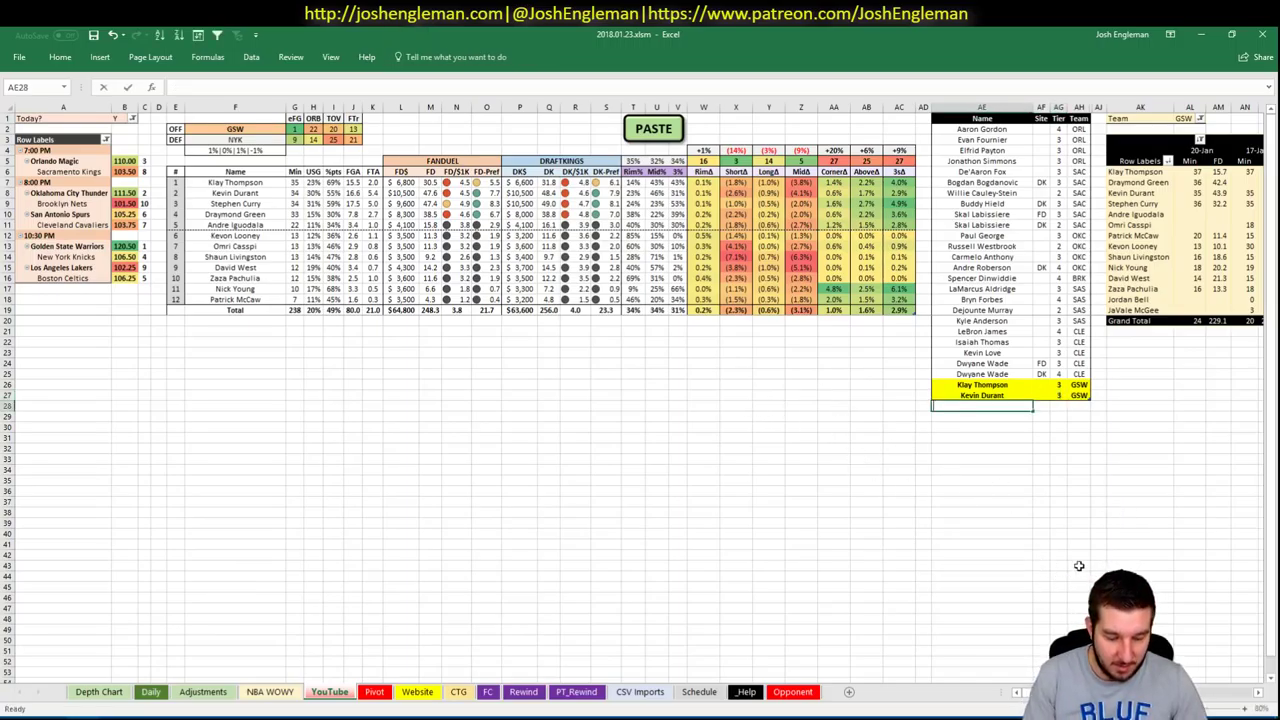
Add Stephen Curry to the pick list below Kevin Durant with tier 2, checking his recent games
text(Steph)
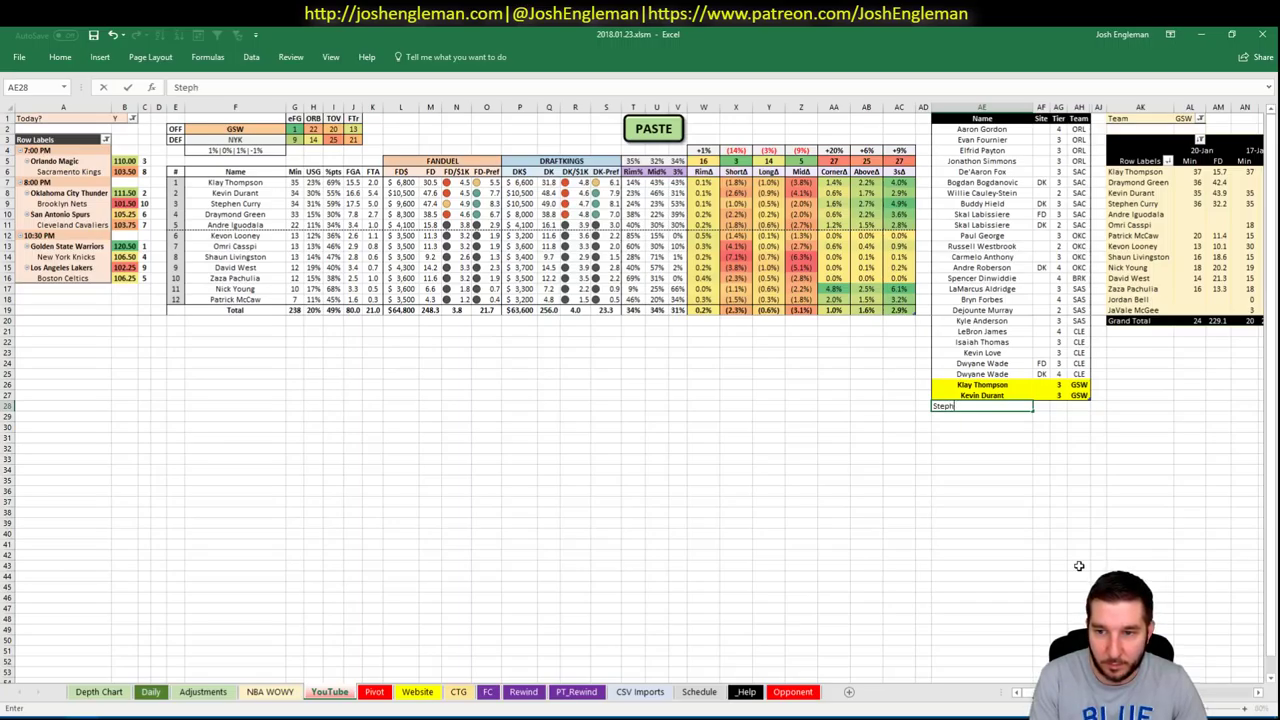
text(en Curry)
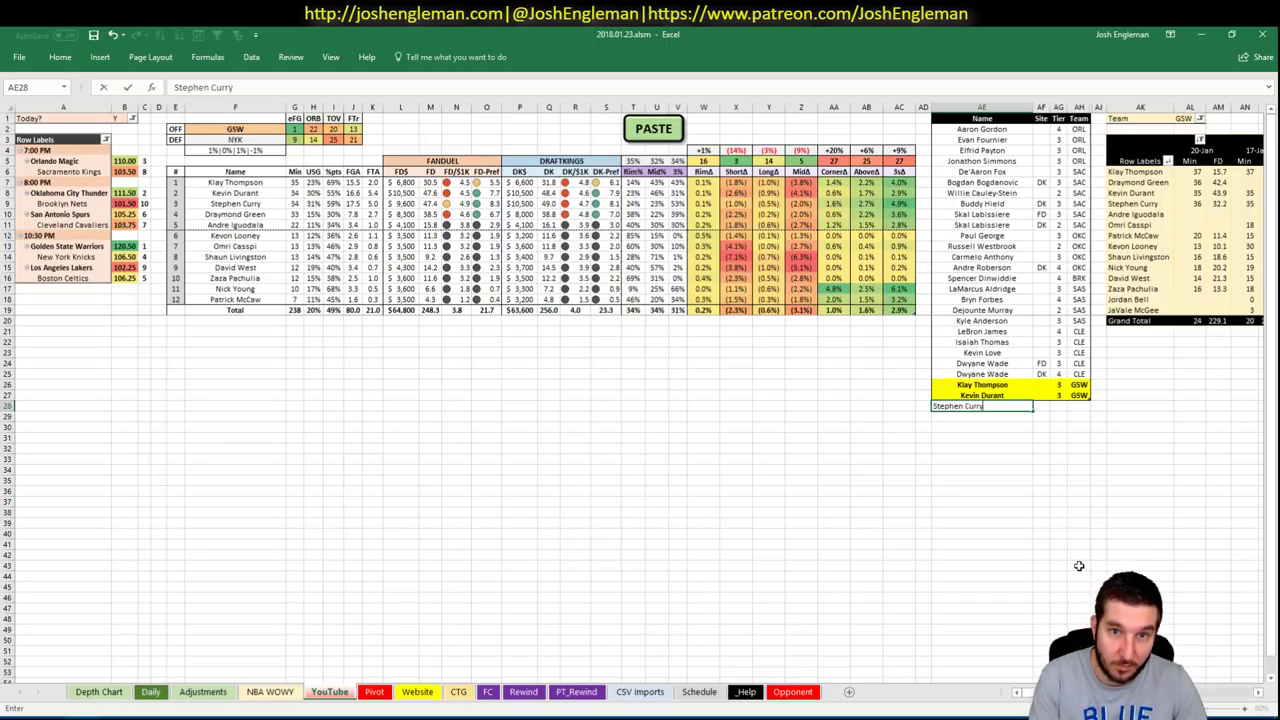
key(Tab)
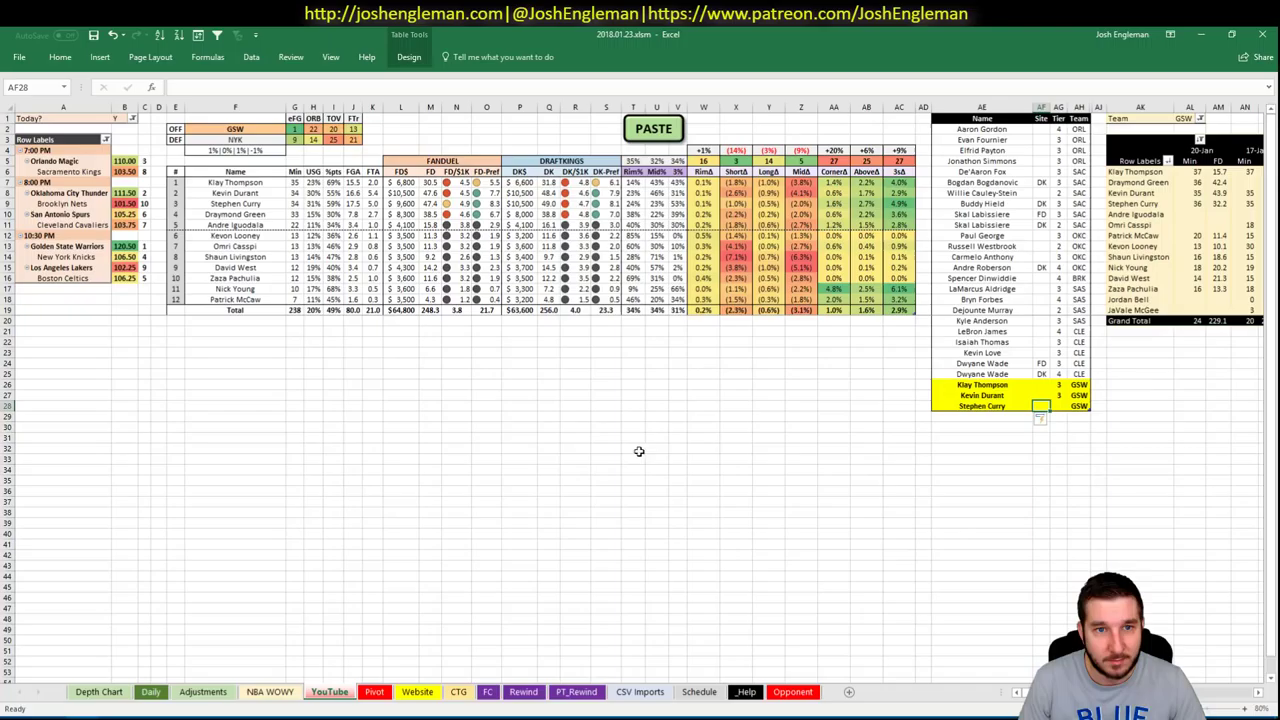
scroll(640, 400, right, 3)
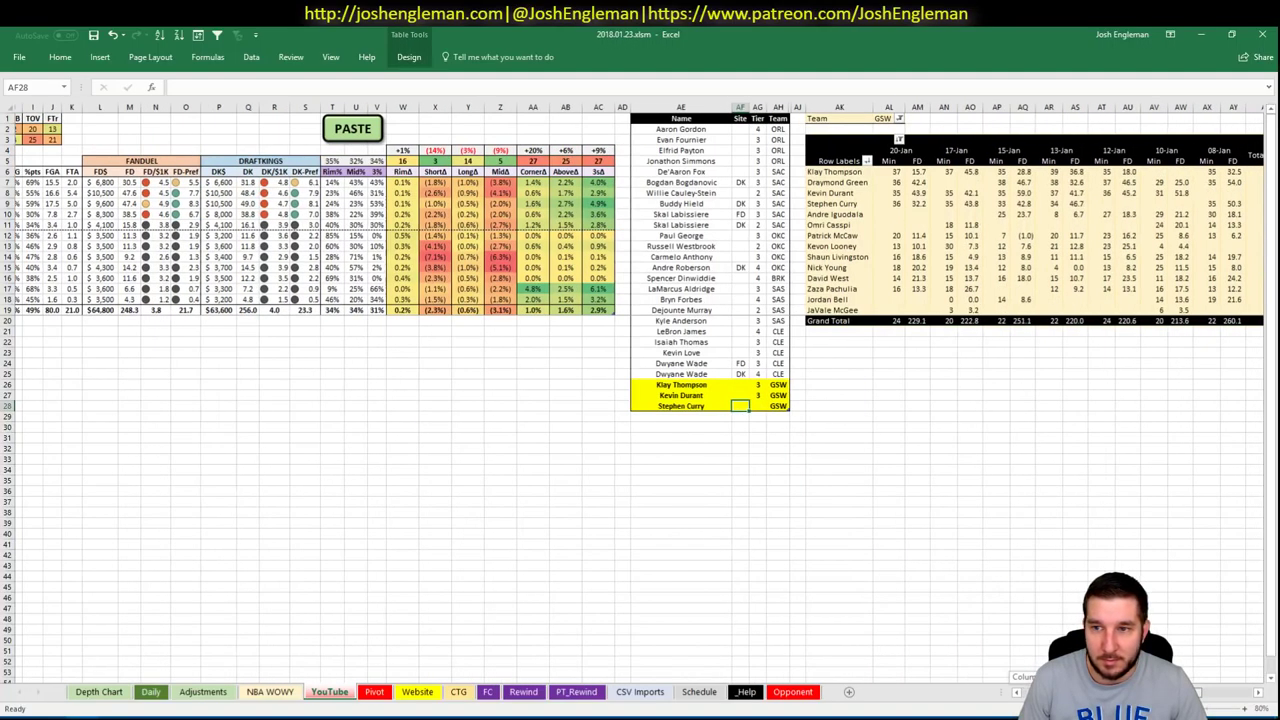
scroll(640, 400, right, 3)
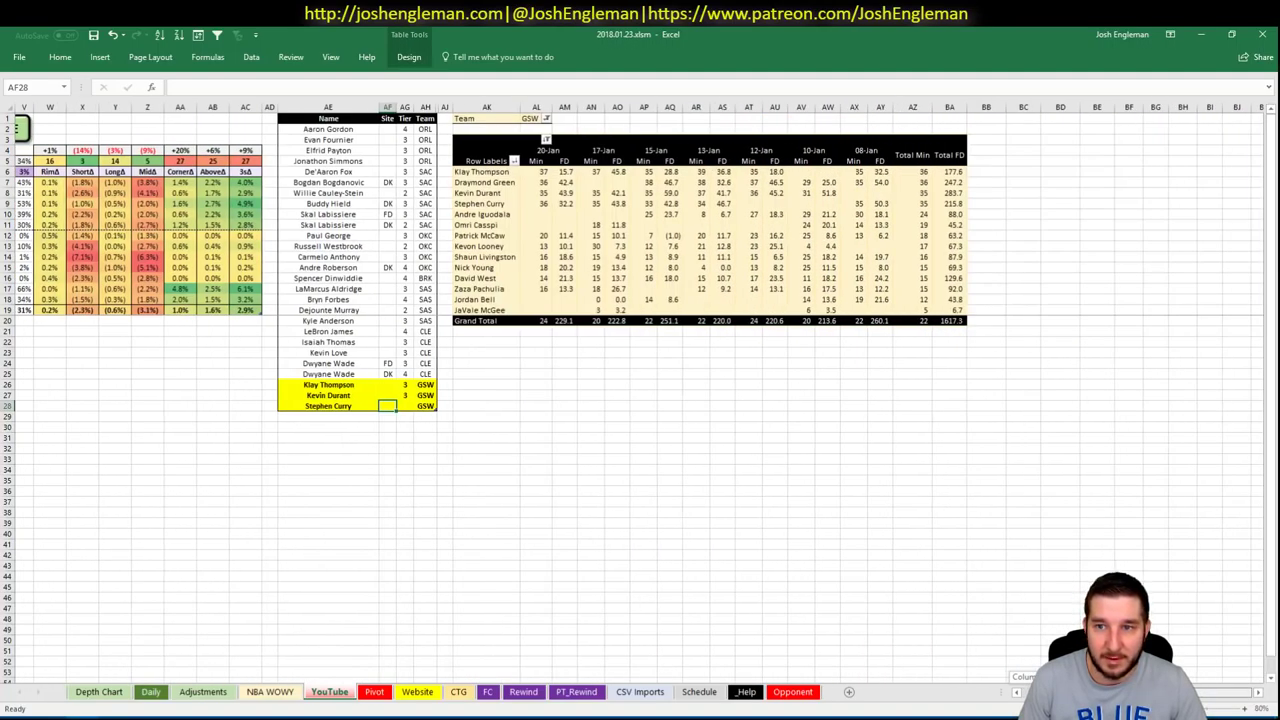
scroll(994, 682, left, 6)
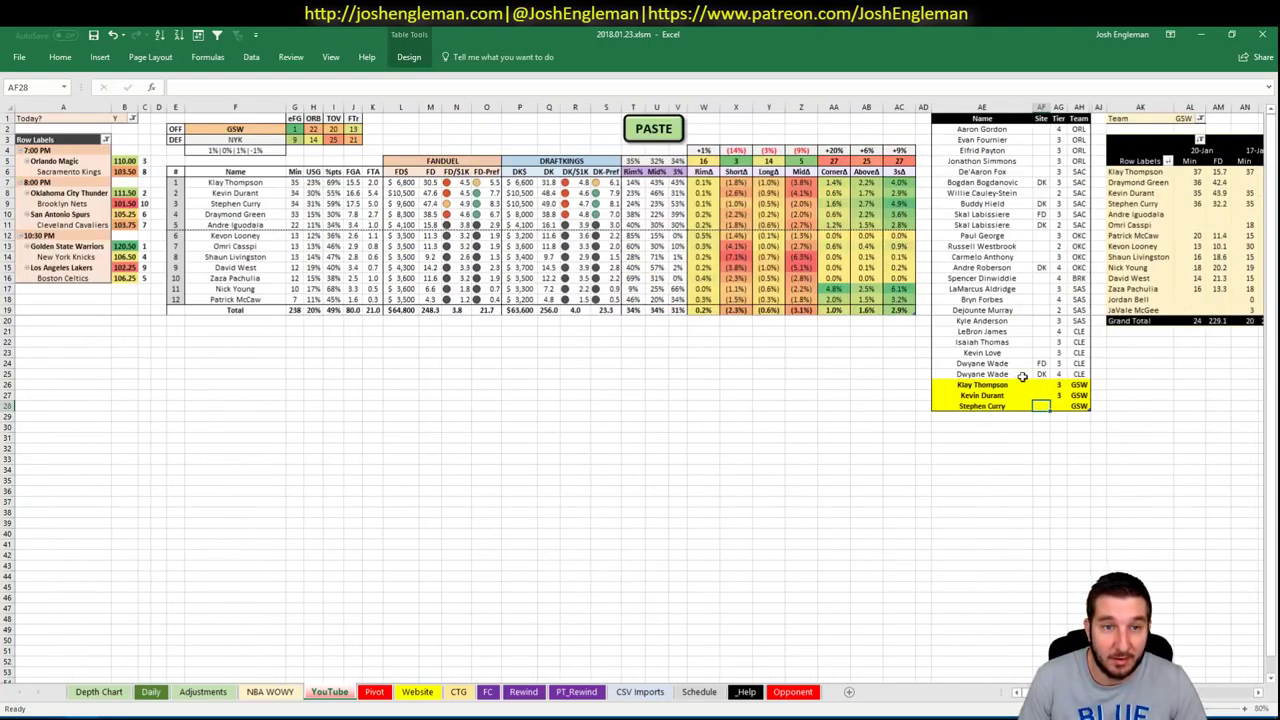
key(Right)
text(2)
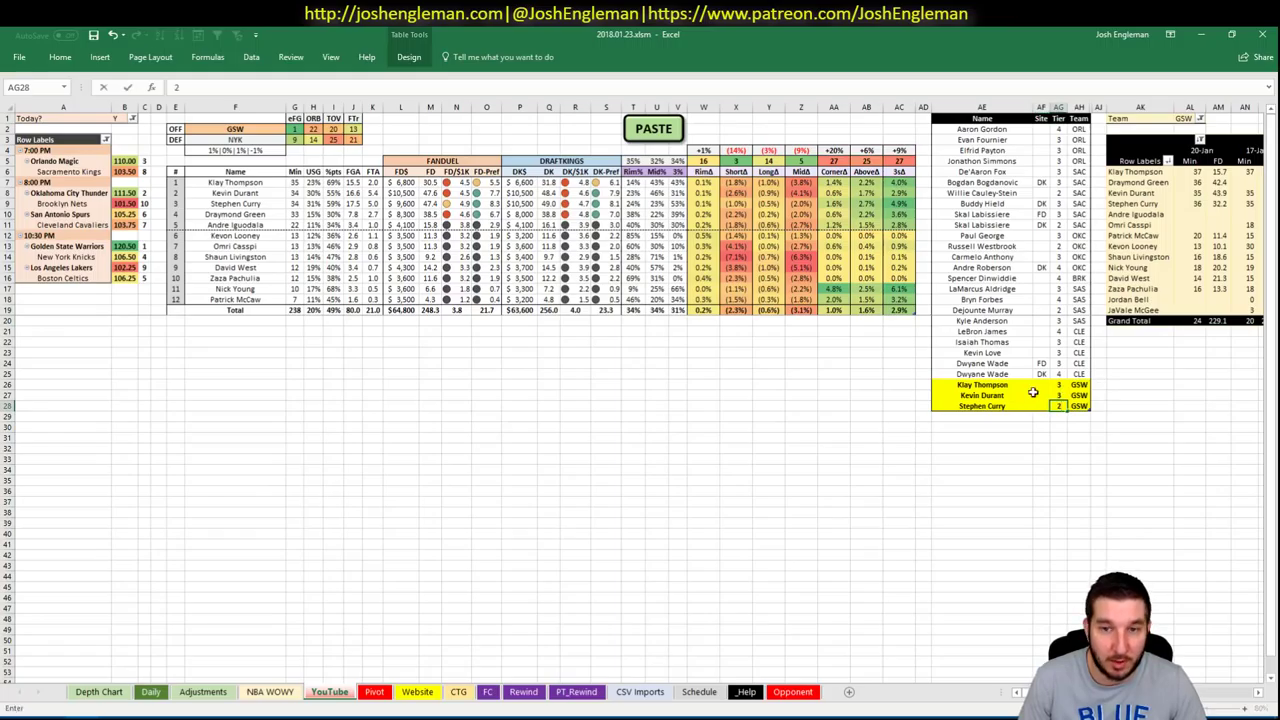
key(Right)
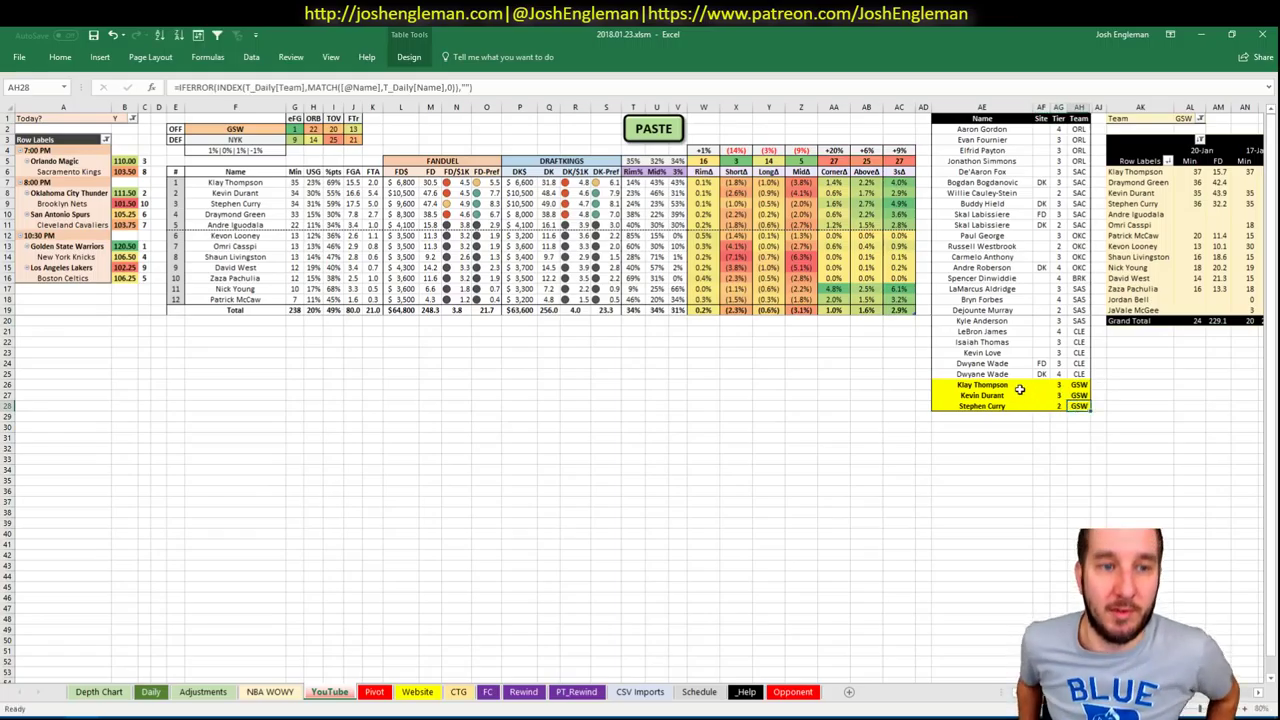
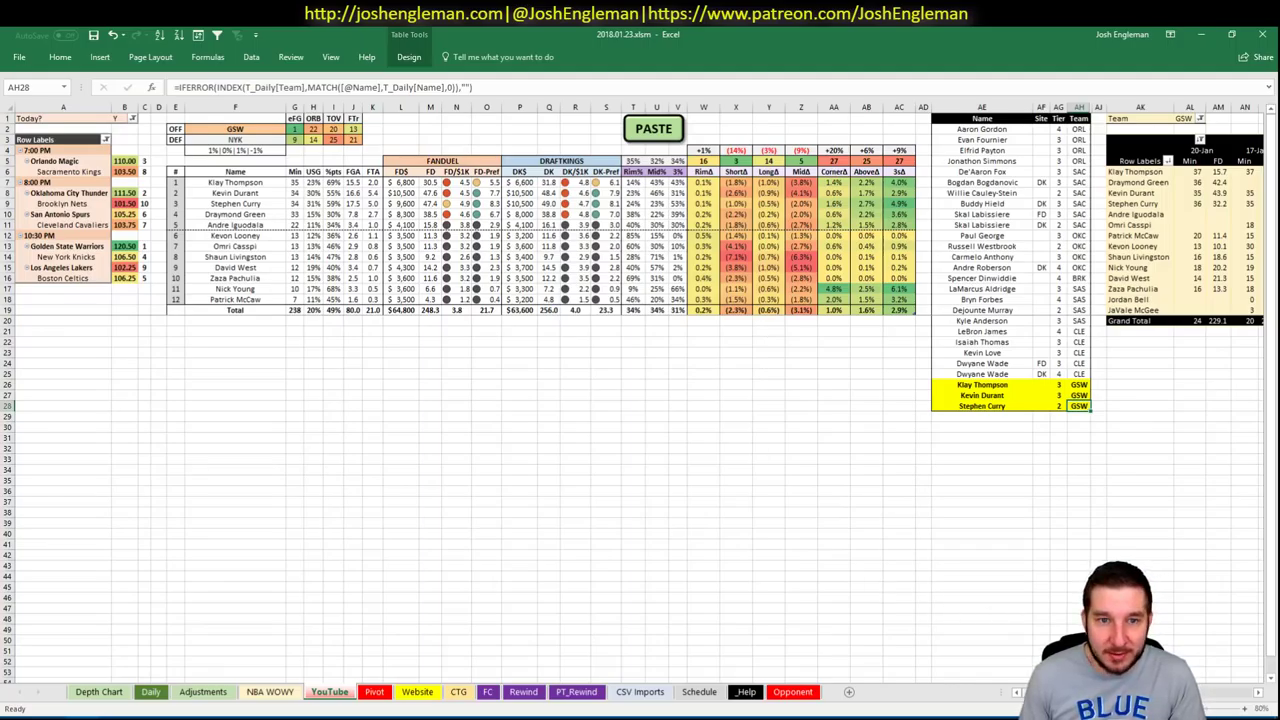
scroll(640, 390, right, 8)
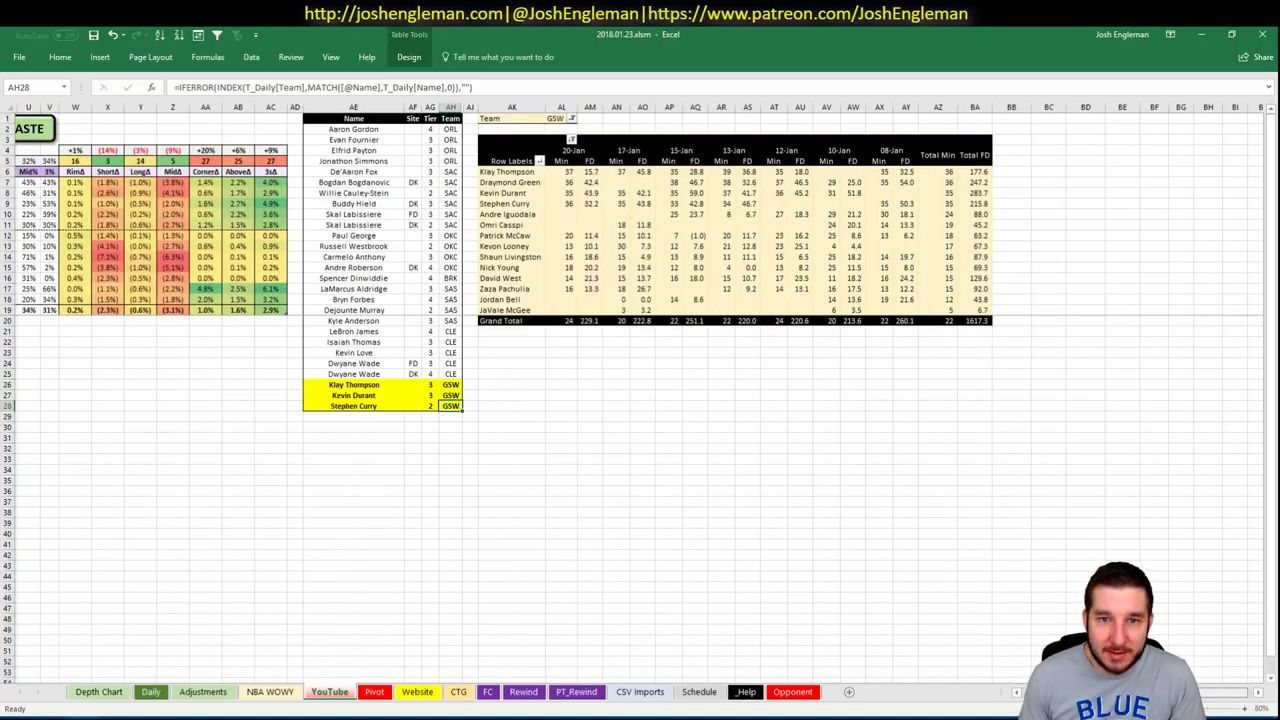
scroll(1001, 677, left, 8)
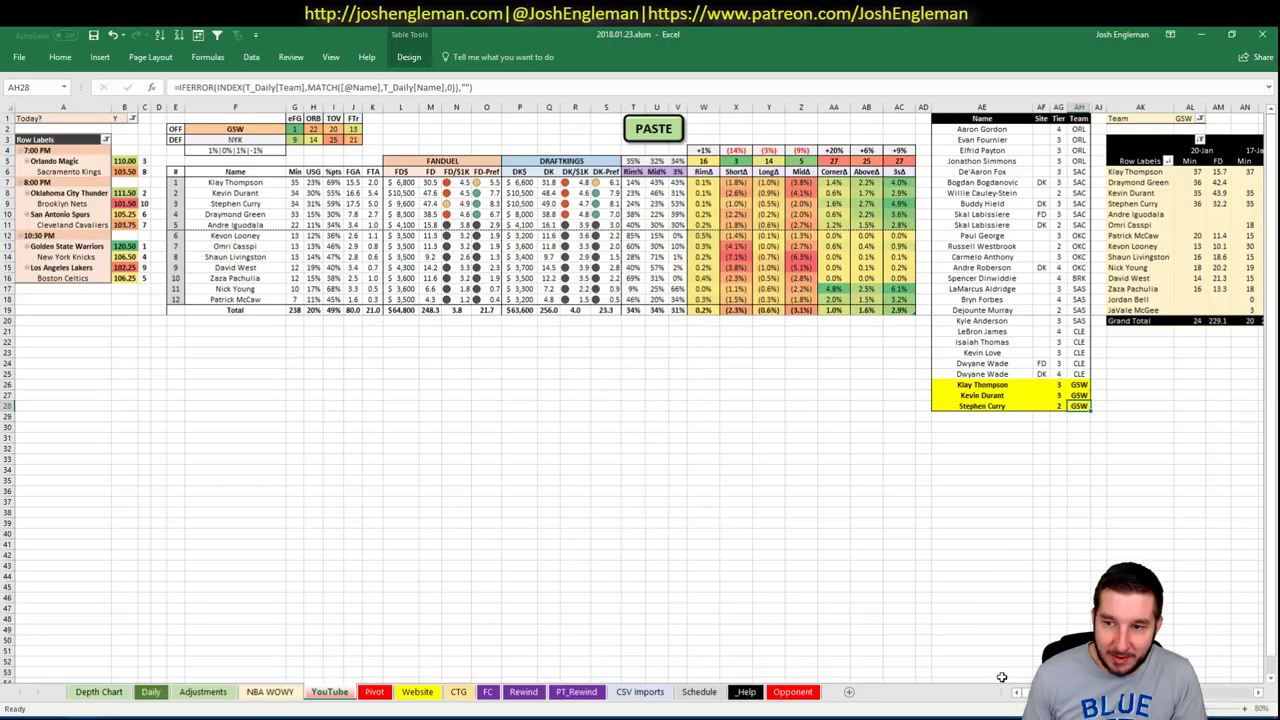
click(1041, 416)
key(shift+Left)
text(Draymond)
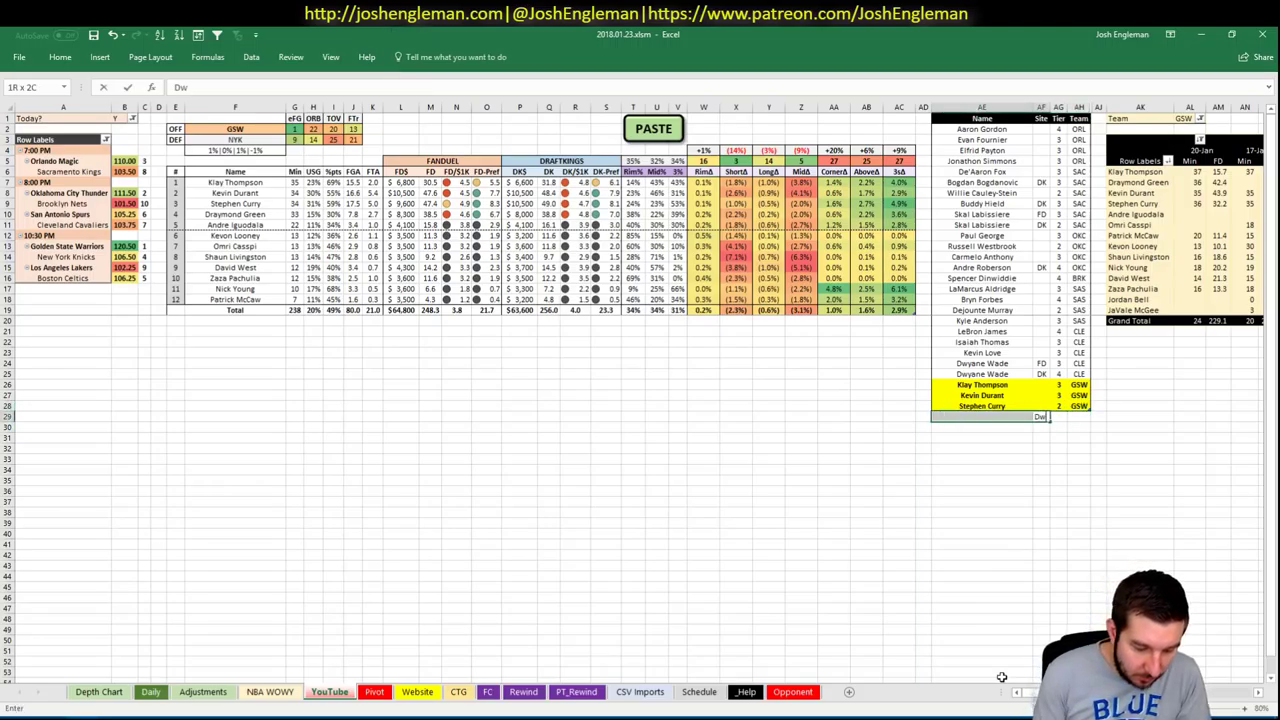
text( Gree)
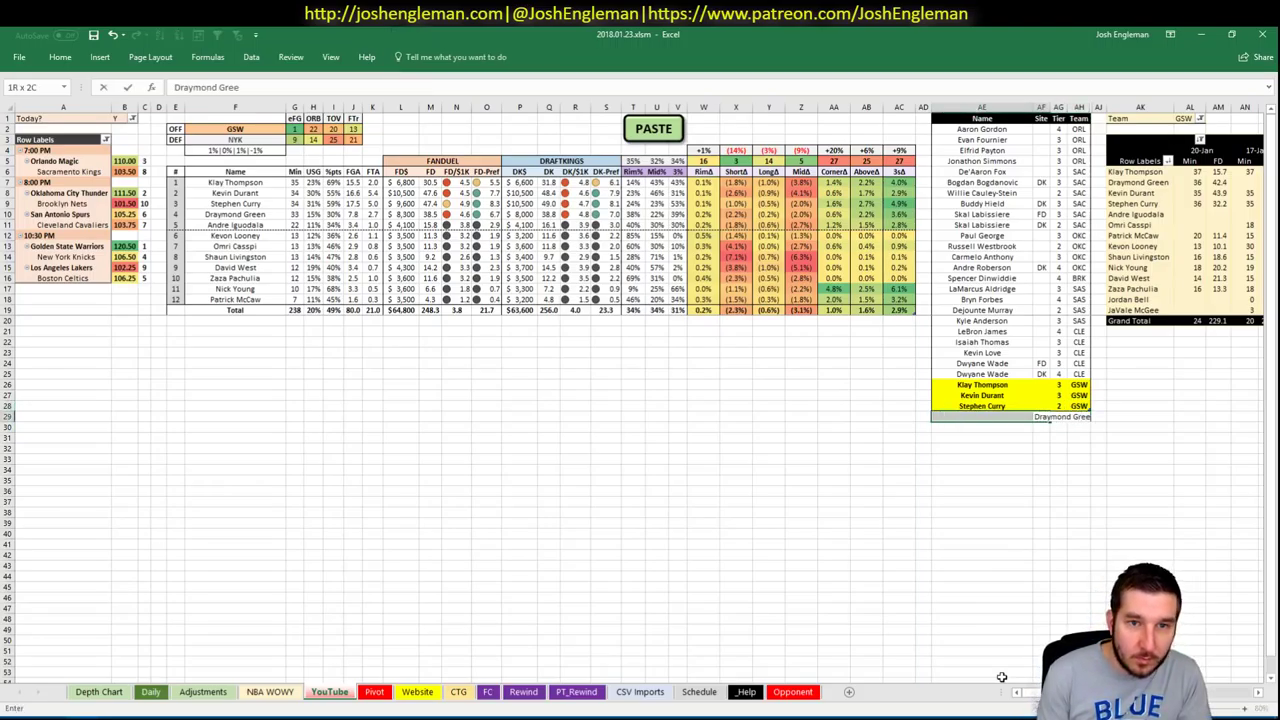
text(n)
key(Right)
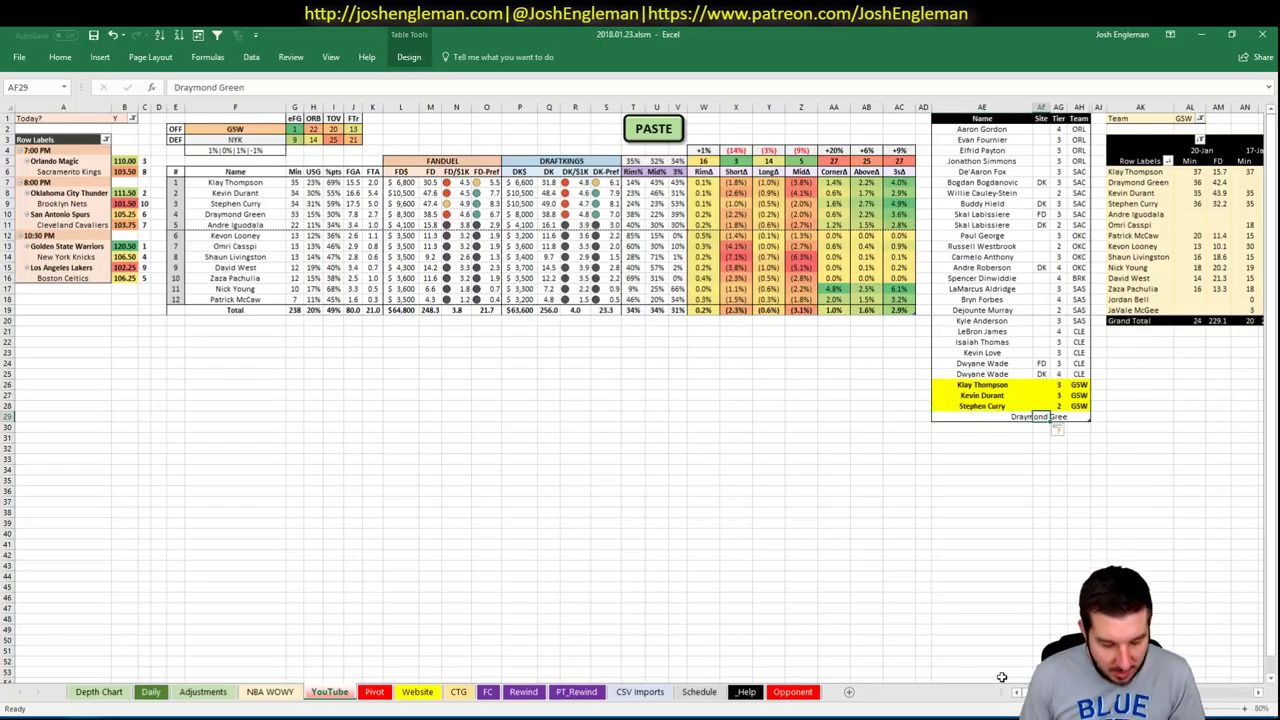
key(Left)
key(Left)
key(ctrl+c)
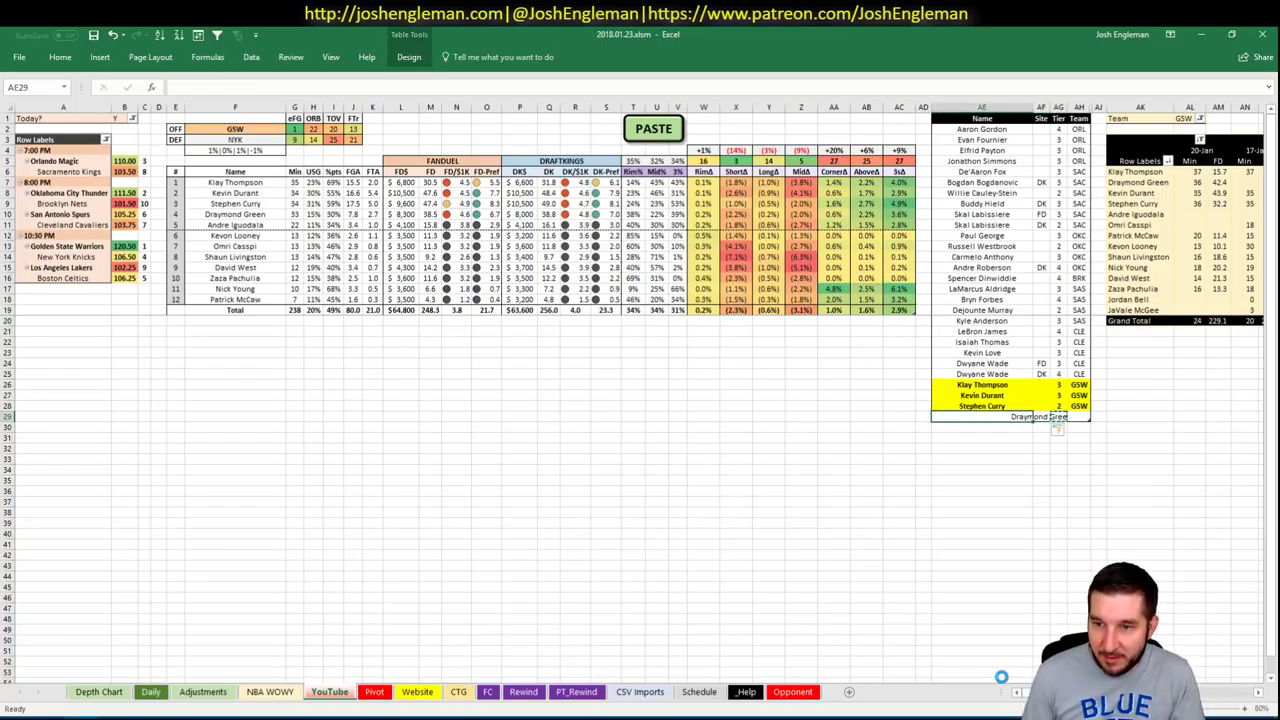
key(ctrl+v)
key(Escape)
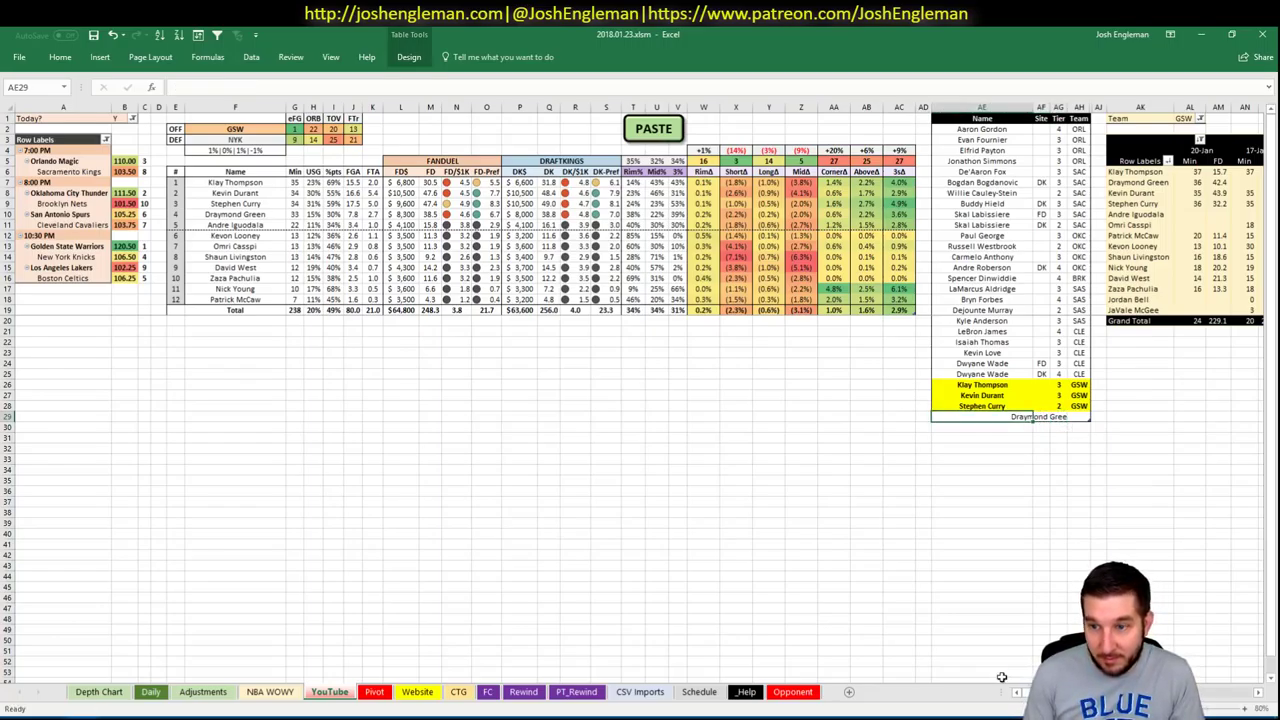
key(Right)
key(Right)
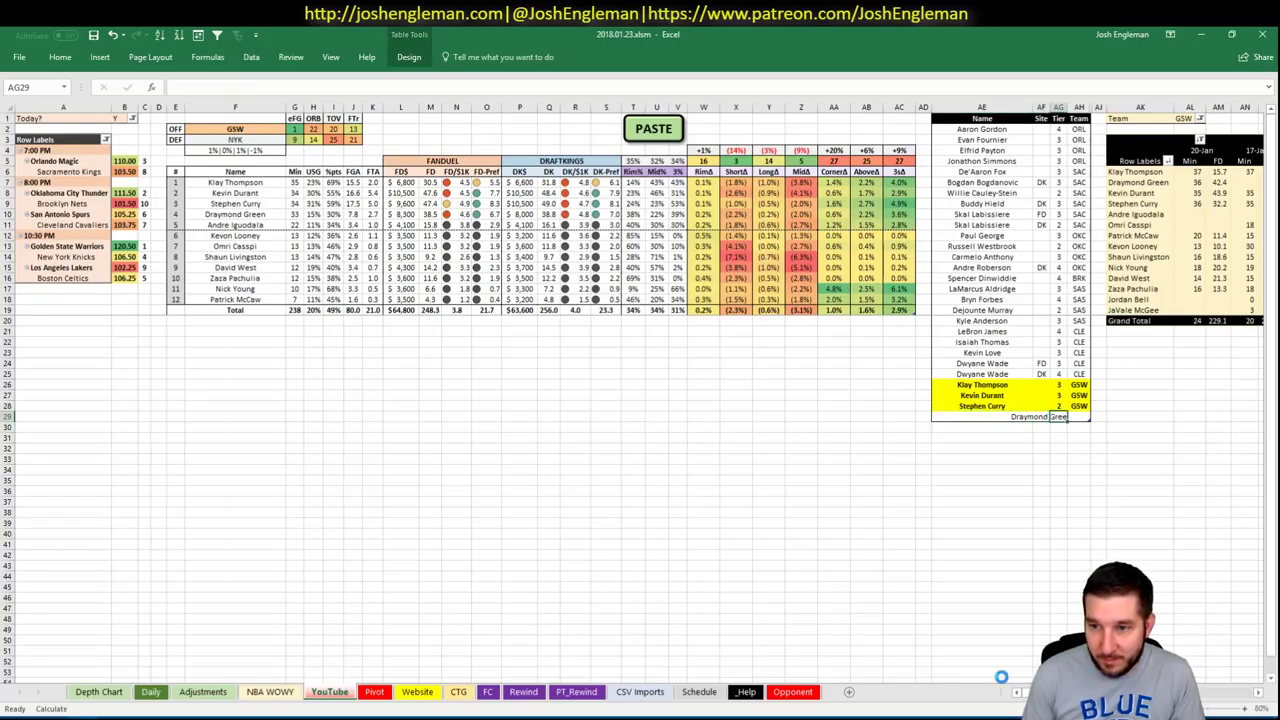
key(Left)
key(Left)
key(Right)
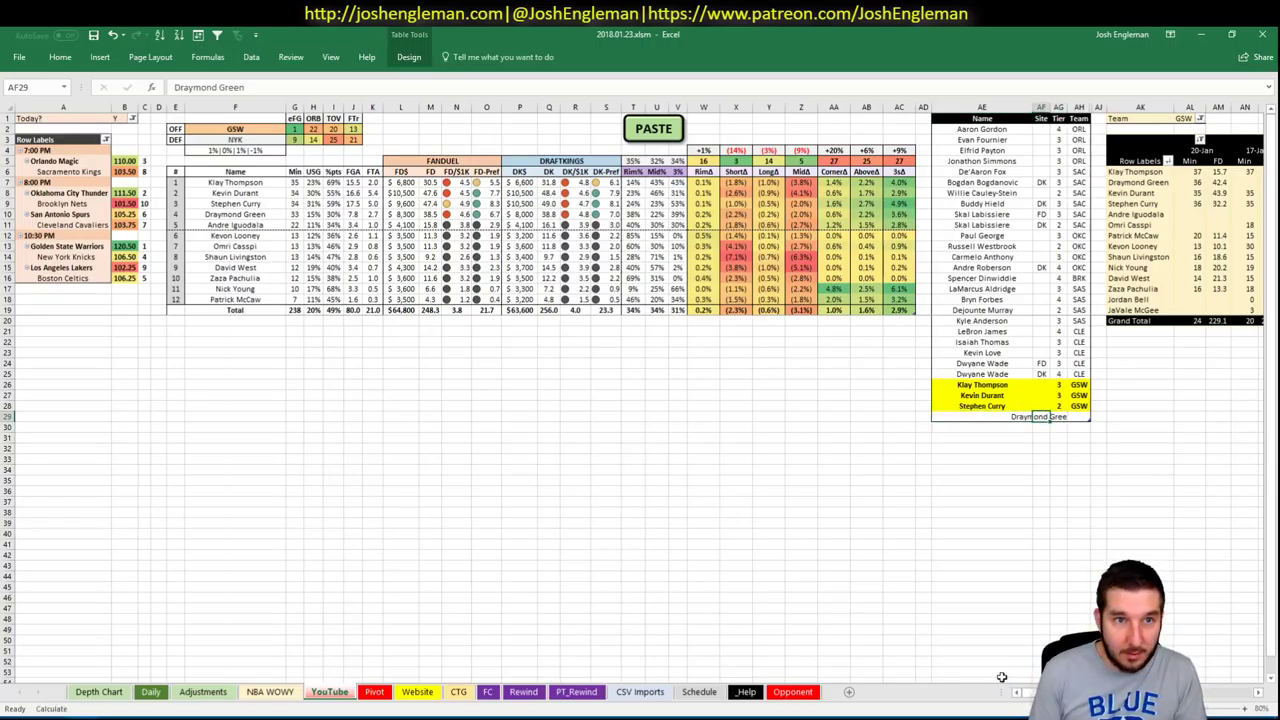
key(Delete)
Add Draymond Green to the pick list below Stephen Curry with tier 2
text(Dr)
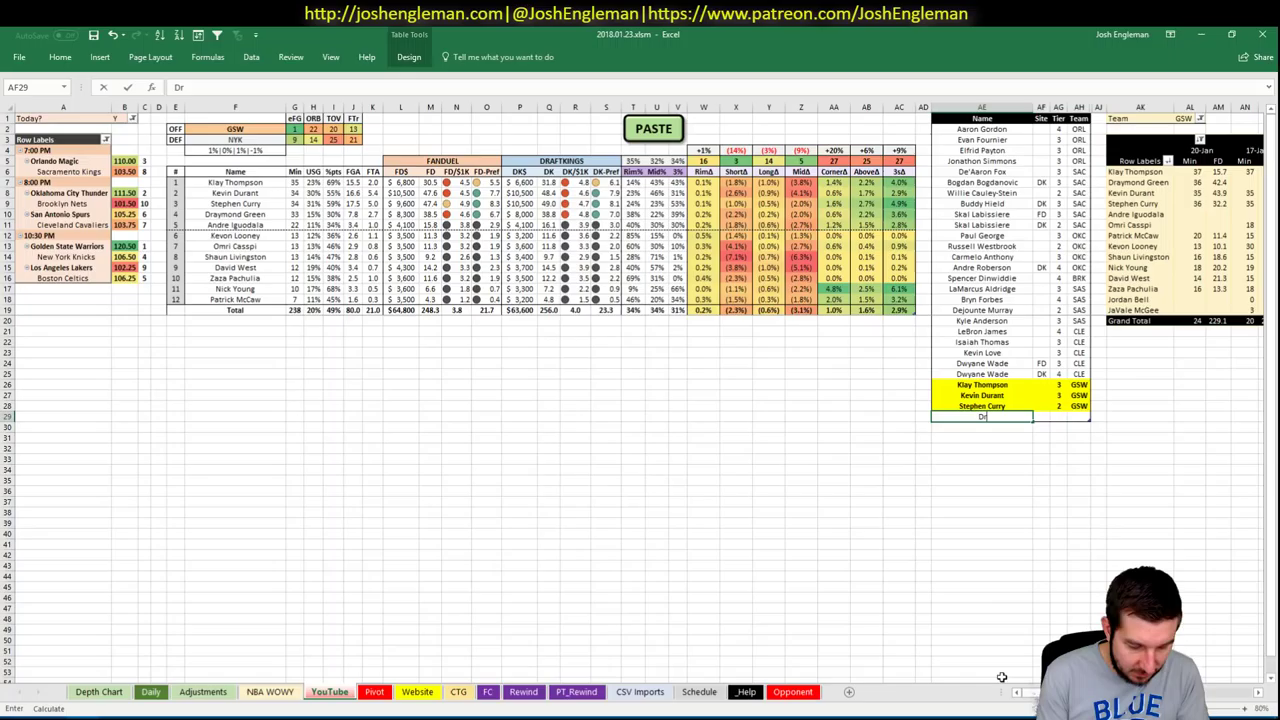
text(aymond green)
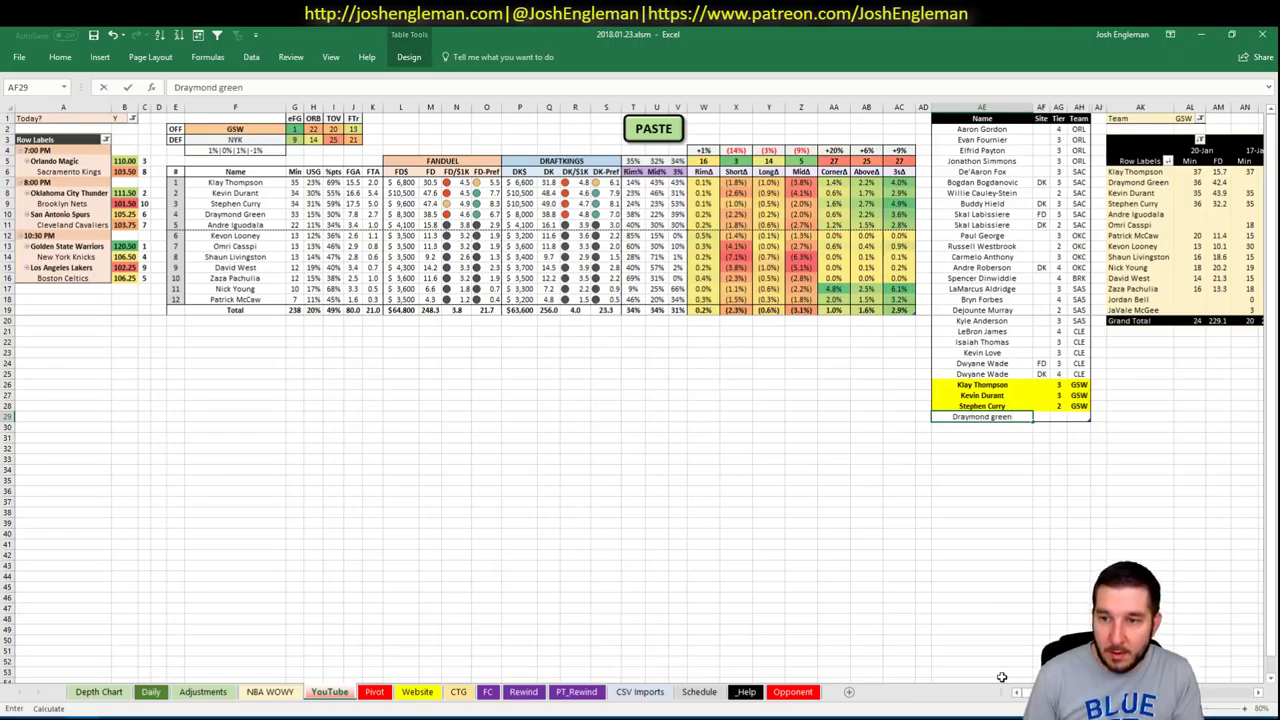
key(Return)
key(Up)
key(F2)
key(BackSpace)
key(BackSpace)
key(BackSpace)
key(BackSpace)
key(BackSpace)
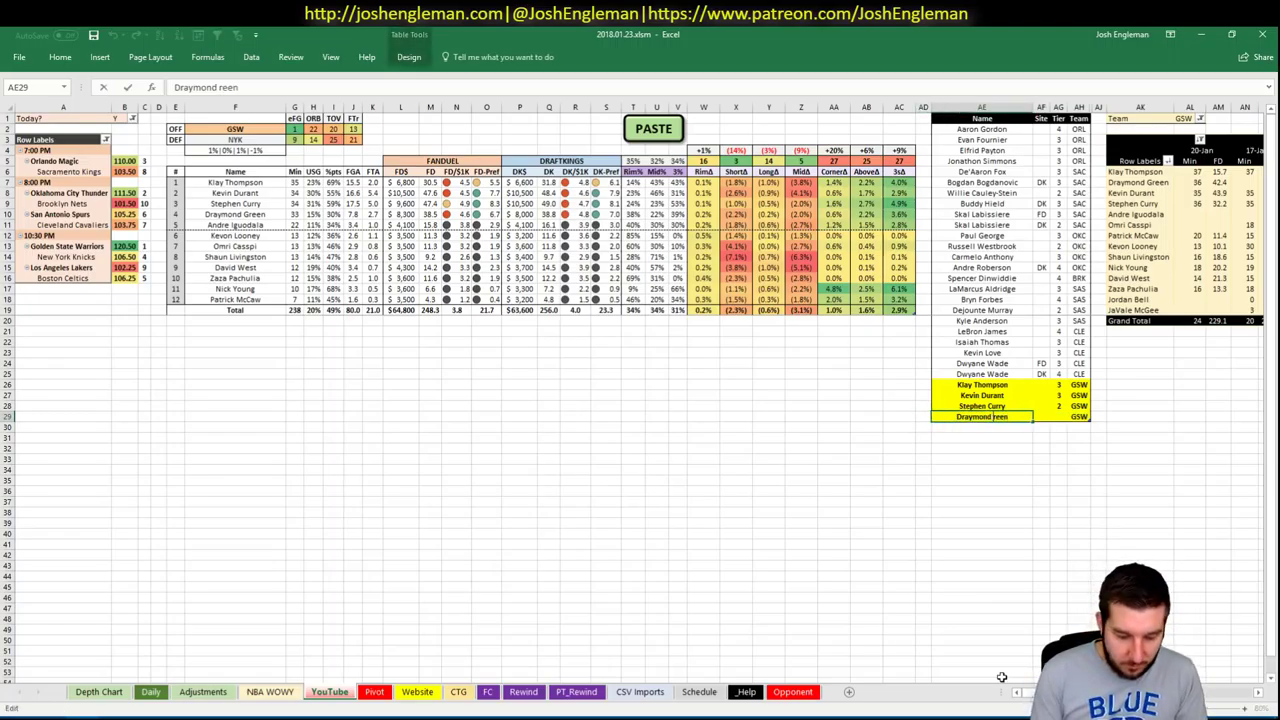
text(Green)
key(Tab)
key(Tab)
text(2)
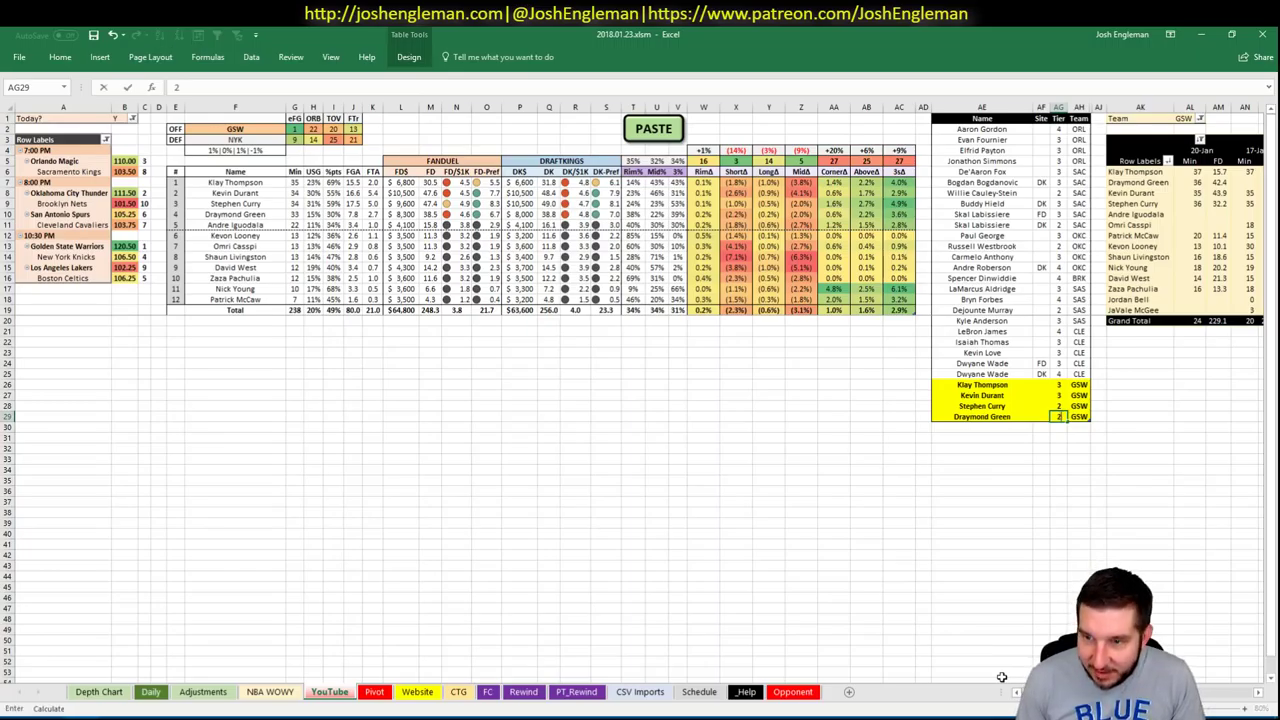
key(Return)
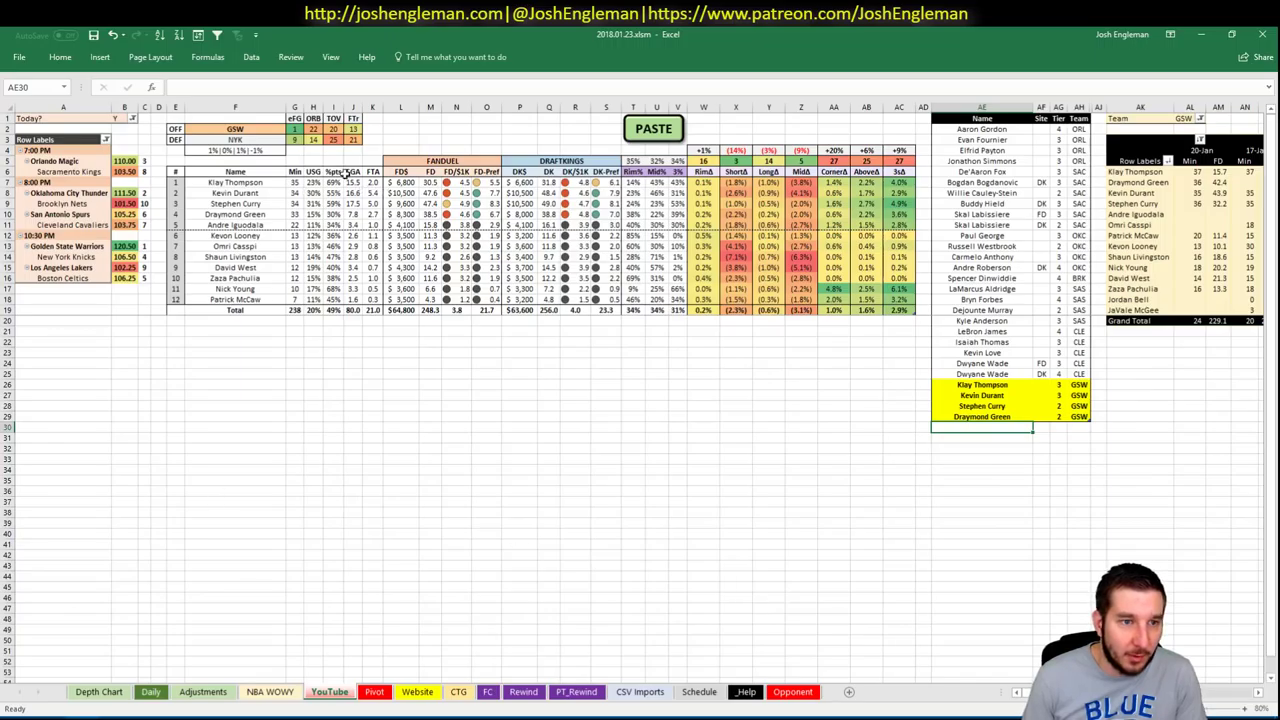
Set the OFF team of the matchup table to NYK
click(245, 129)
text(NYK)
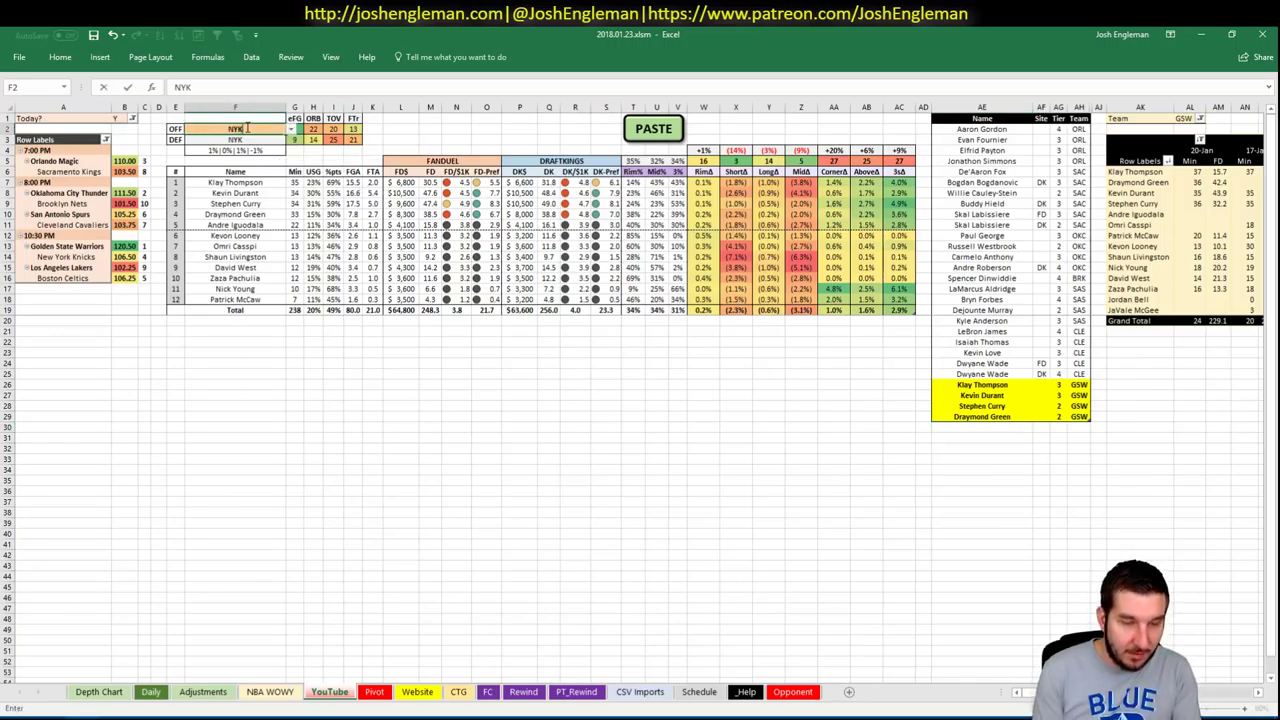
key(Return)
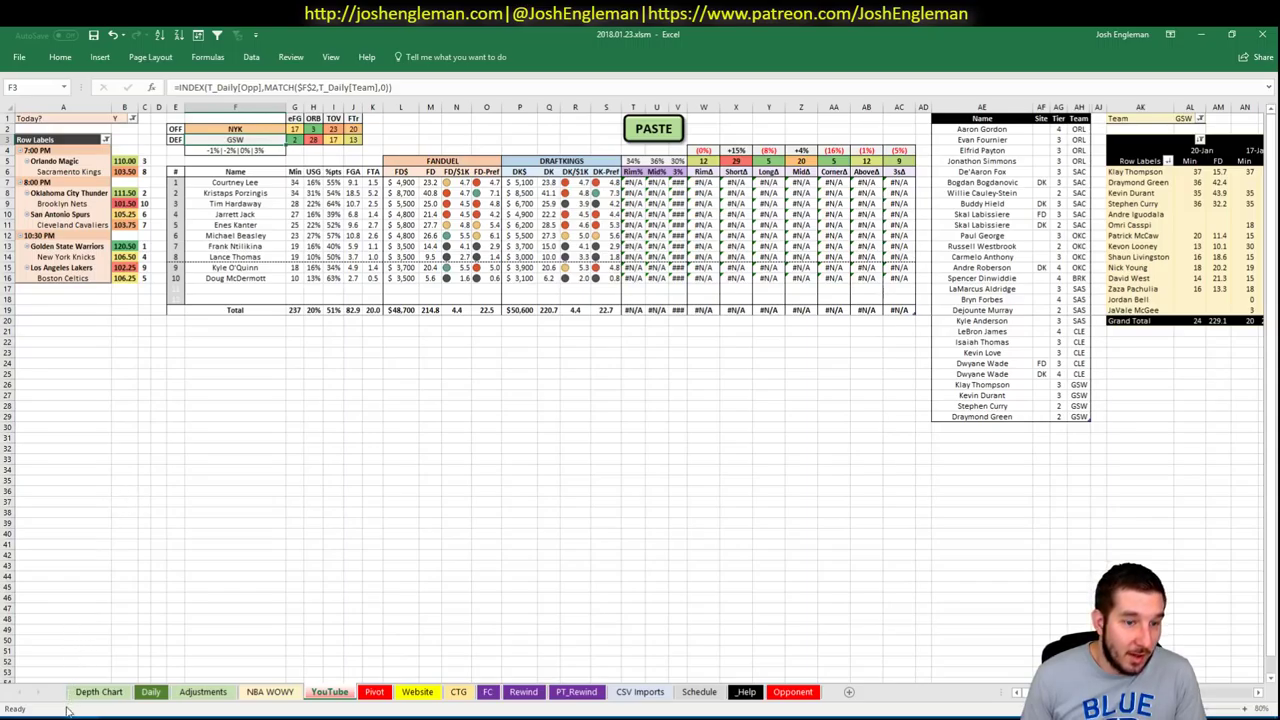
Switch to Cleaning the Glass in the browser and open the New York Knicks team stats page
mouse_move(75, 708)
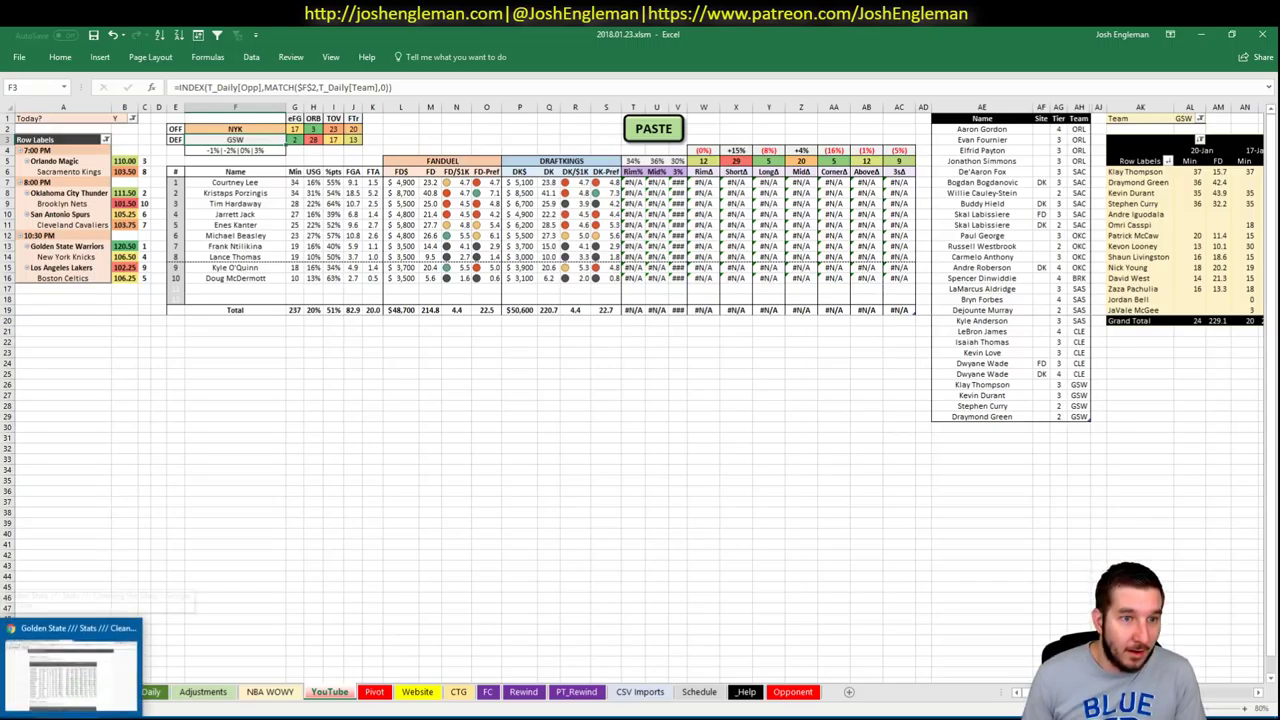
click(65, 665)
click(298, 143)
text(New York Knicks)
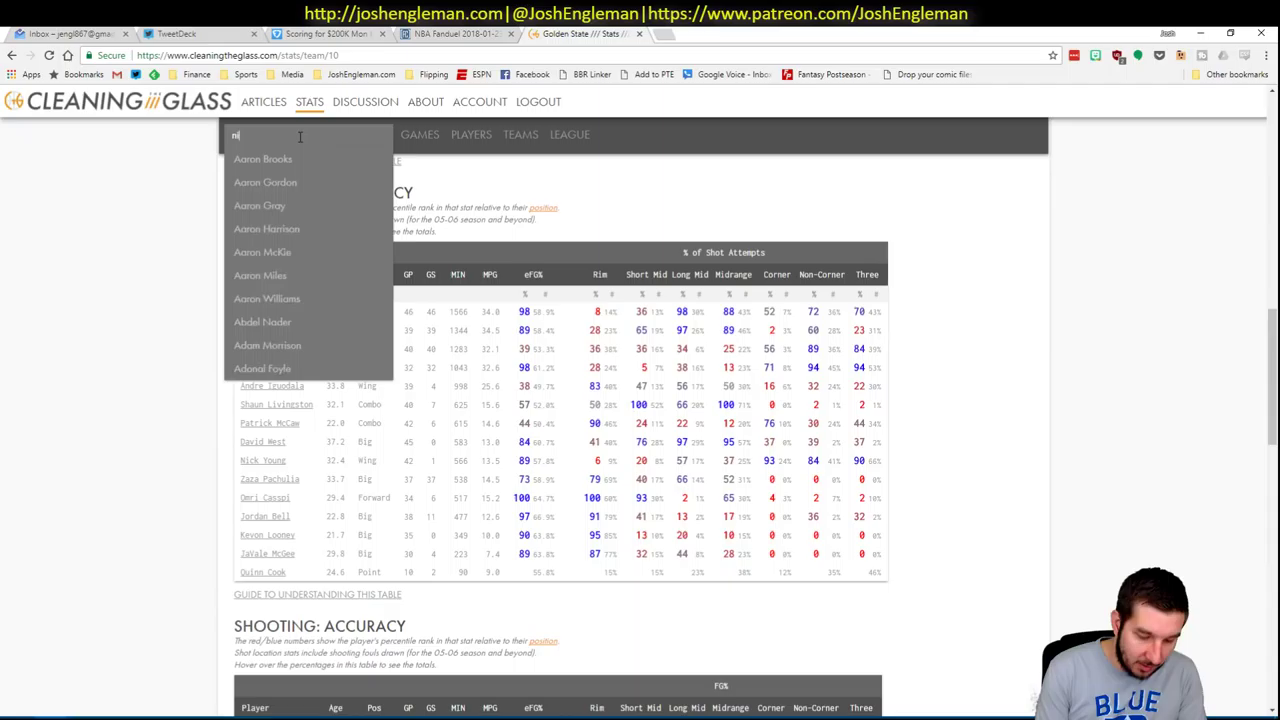
key(Return)
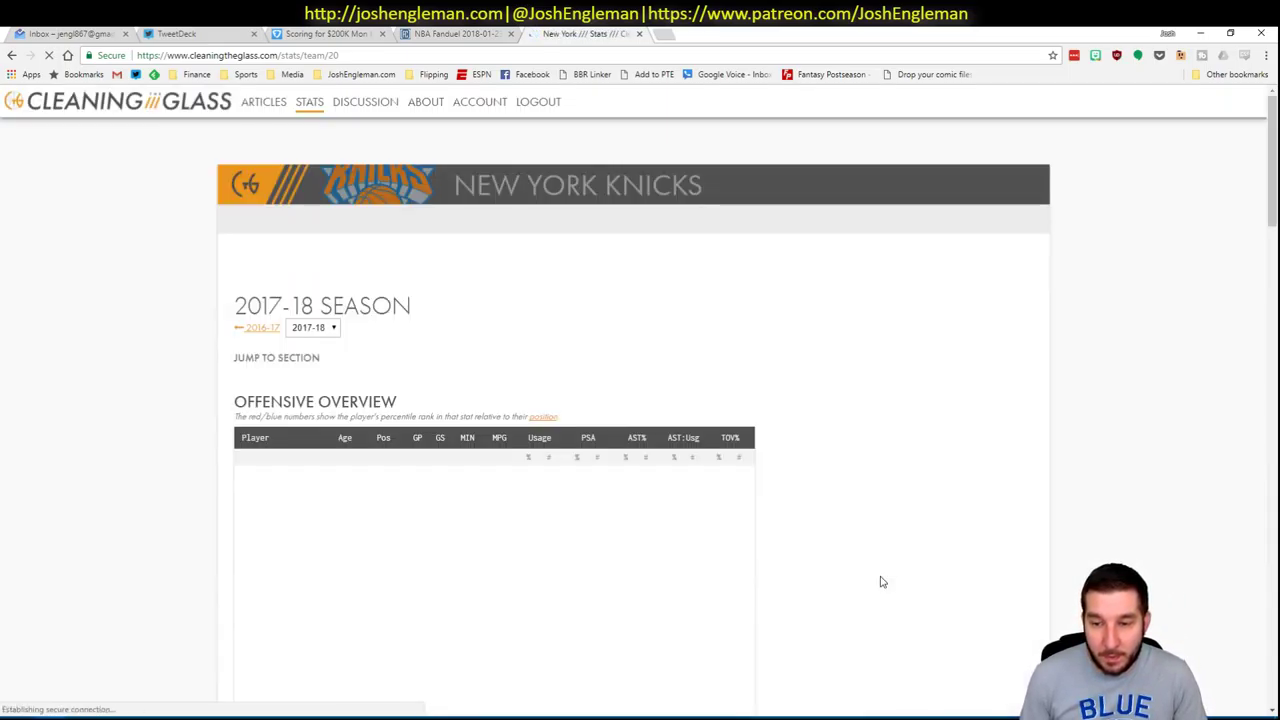
Copy the Knicks' Shooting: Frequency player table and paste its data into the Excel workbook with the PASTE macro
click(443, 373)
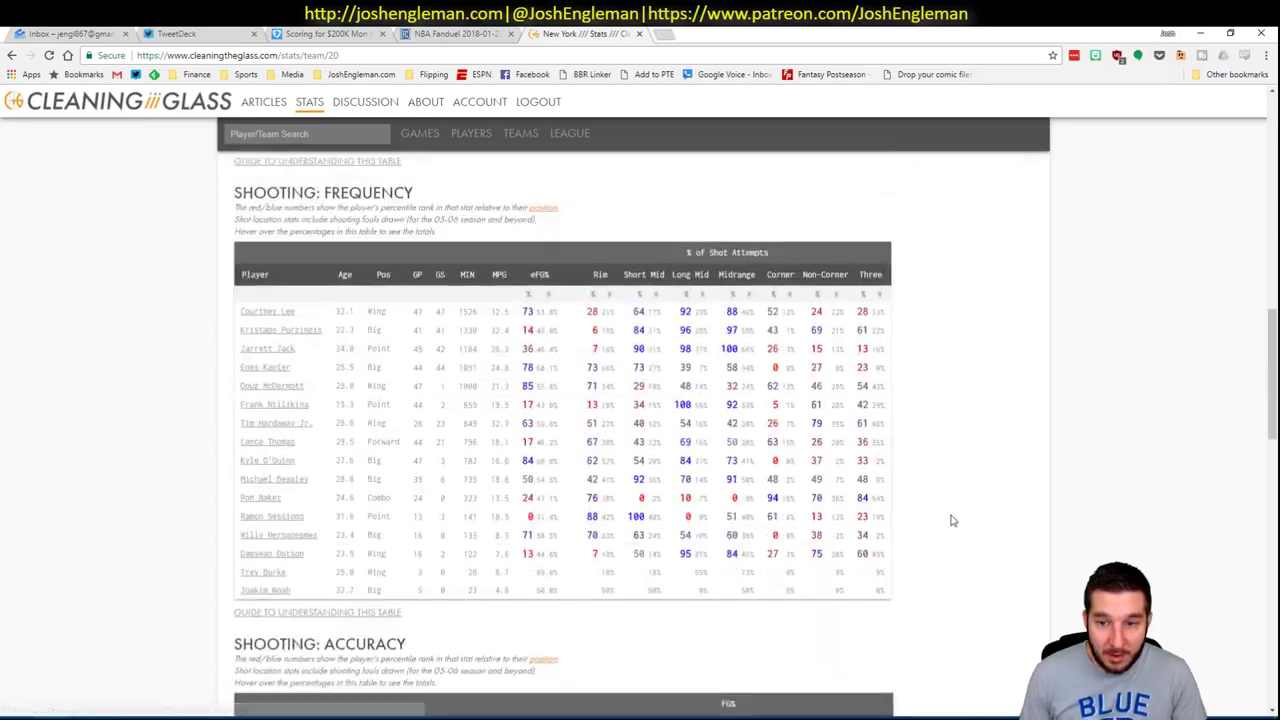
drag(885, 595, 243, 312)
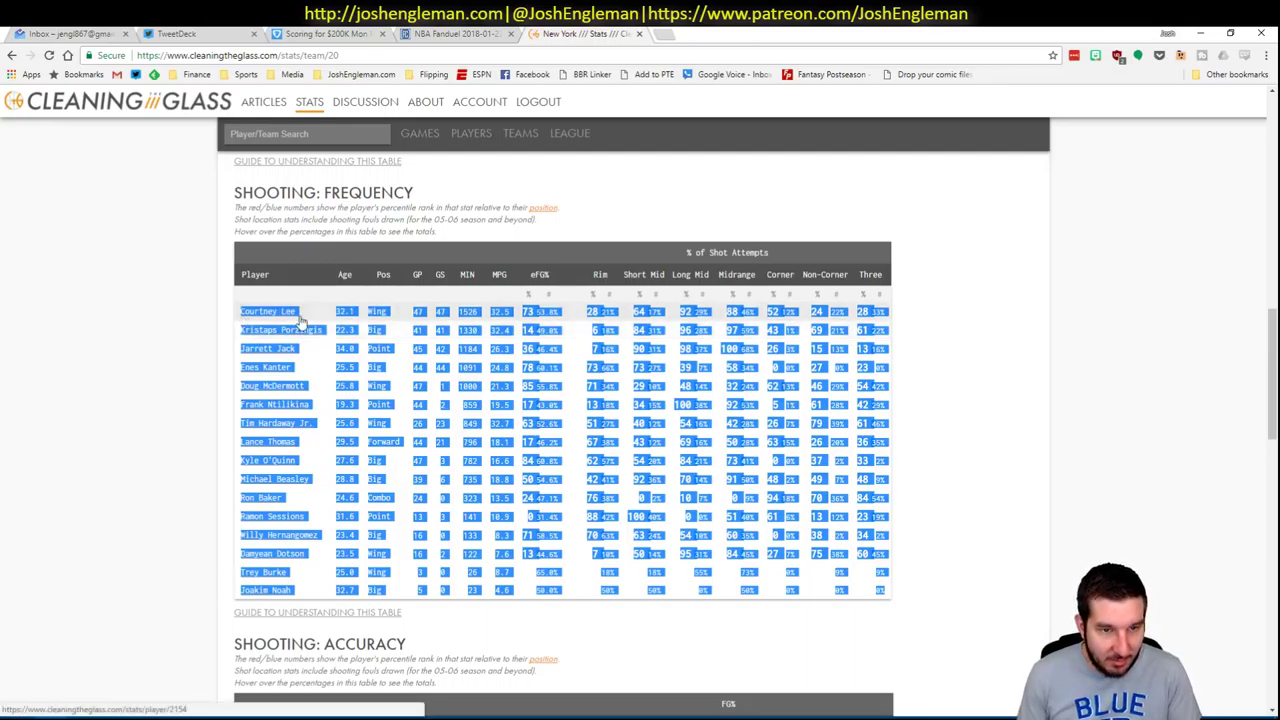
key(alt+Tab)
click(656, 130)
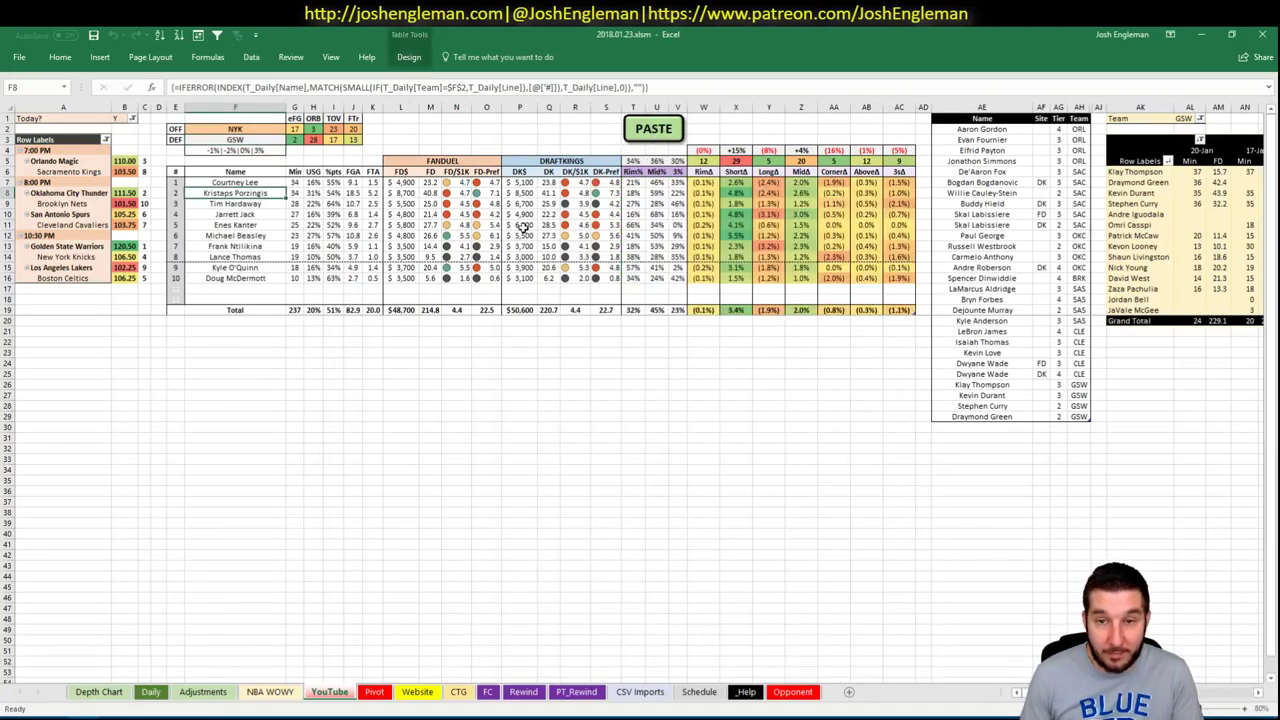
Switch to the browser, examine the Knicks' Defense and Rebounding table, and return to the Excel workbook
click(988, 426)
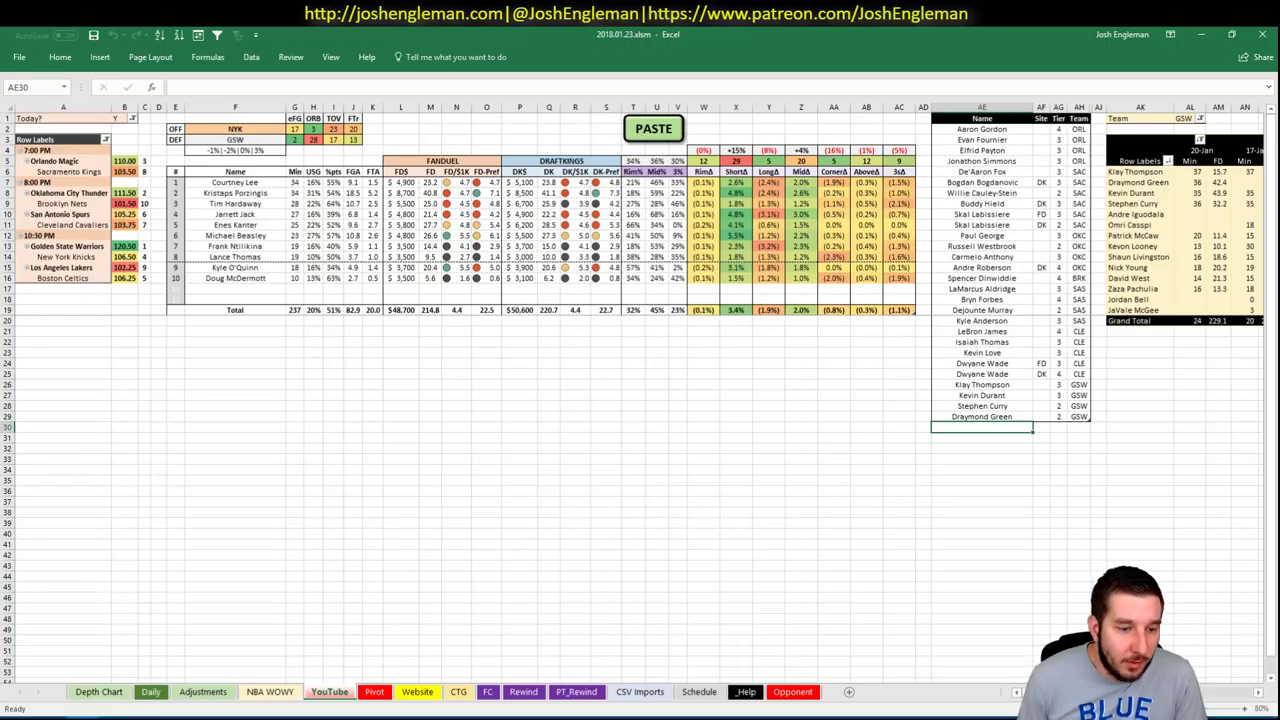
click(83, 716)
click(118, 460)
scroll(177, 418, down, 10)
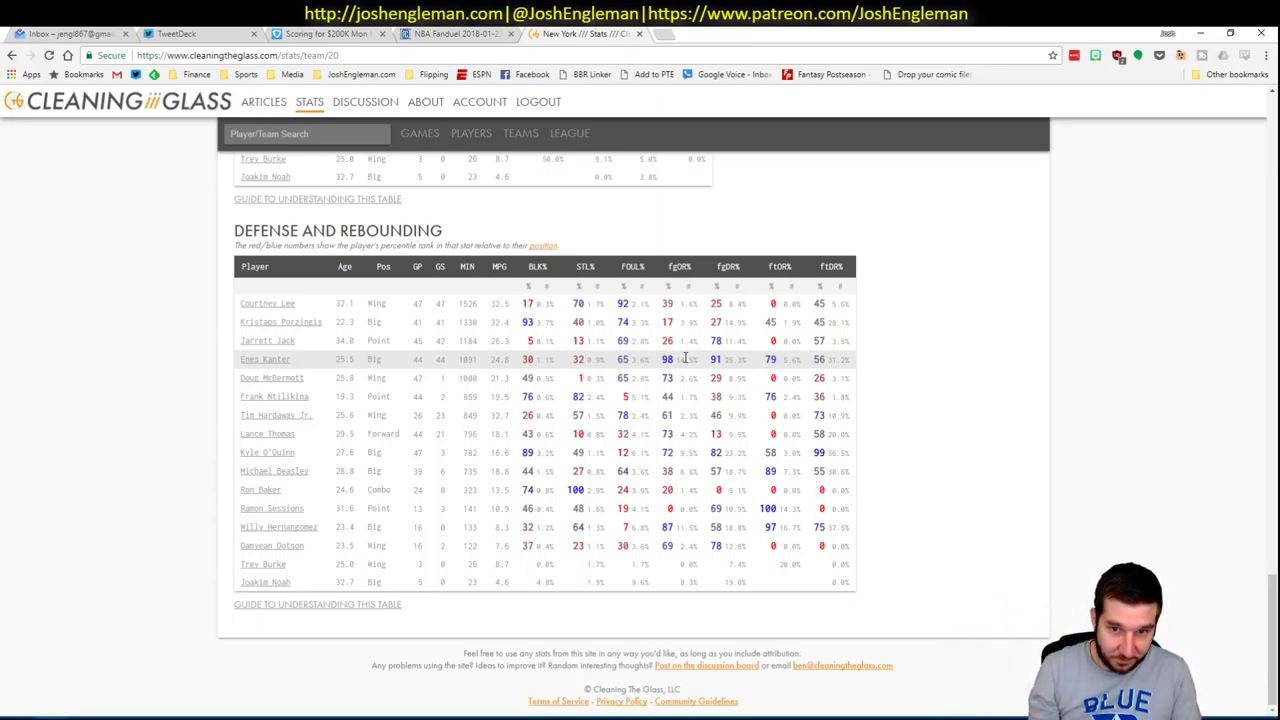
key(alt+Tab)
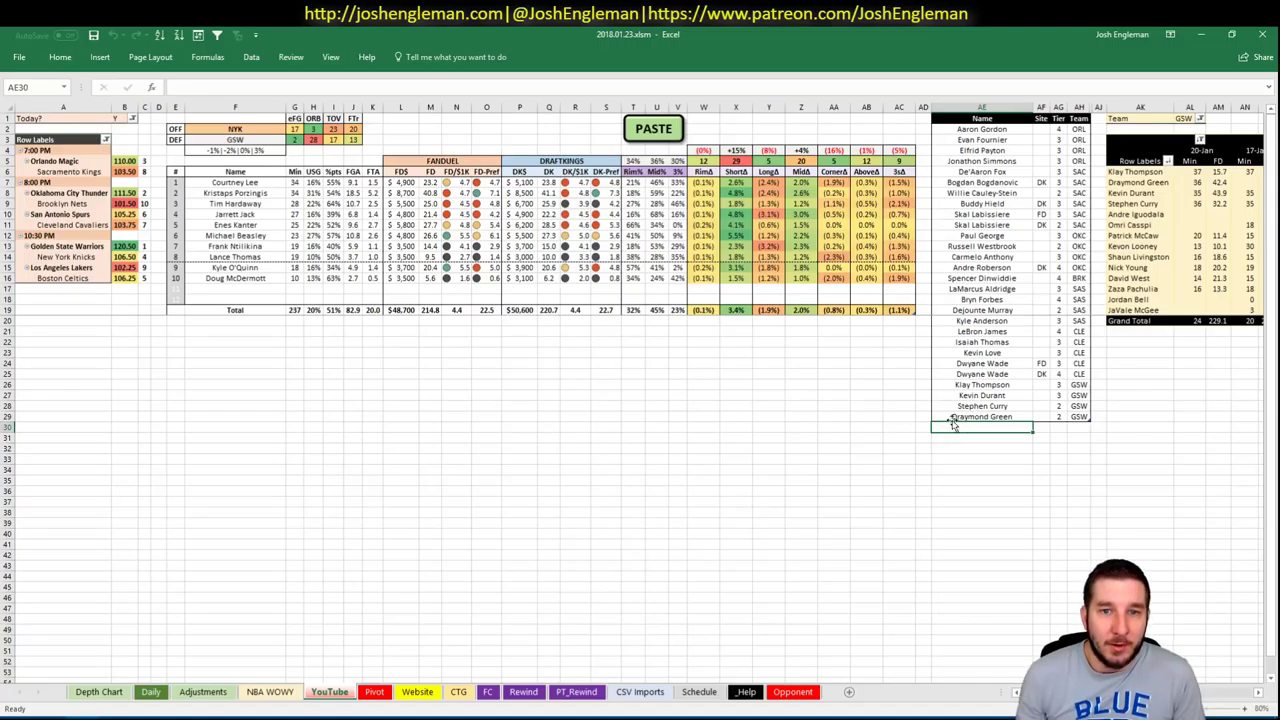
Set the Team filter of the recent-games pivot table to NYK
scroll(997, 560, right, 6)
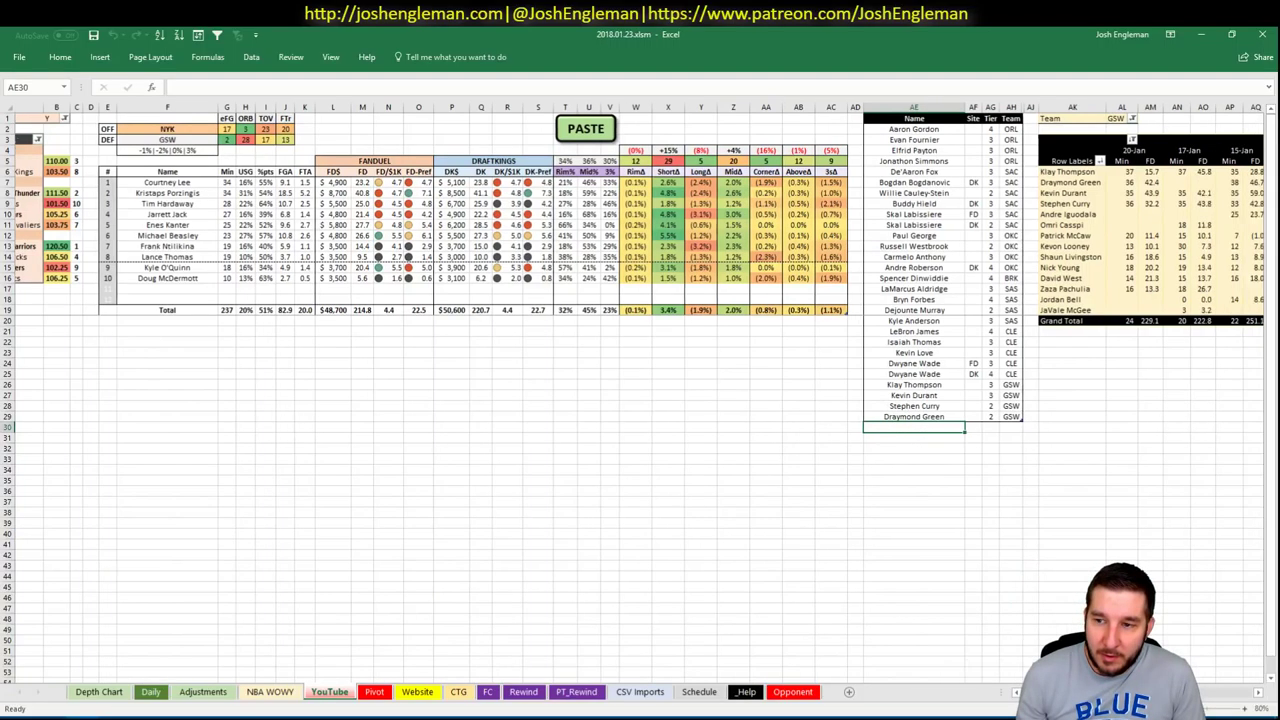
click(638, 119)
text(NYK)
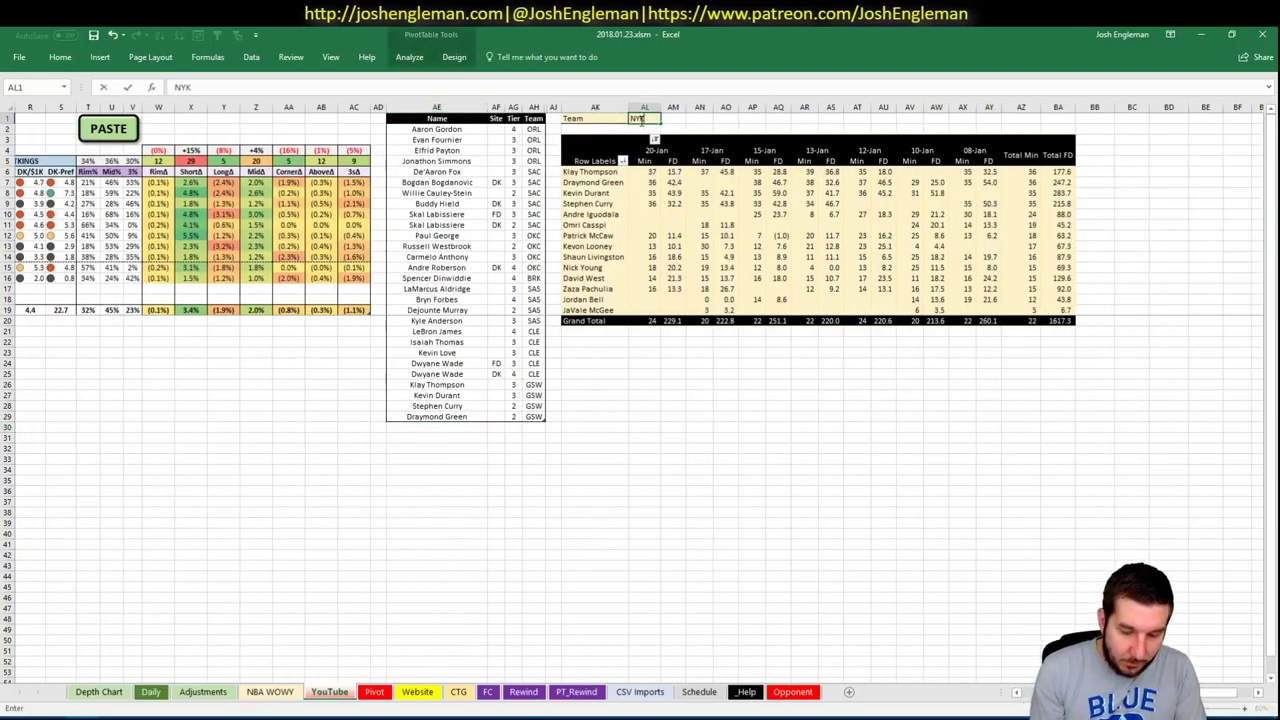
key(Return)
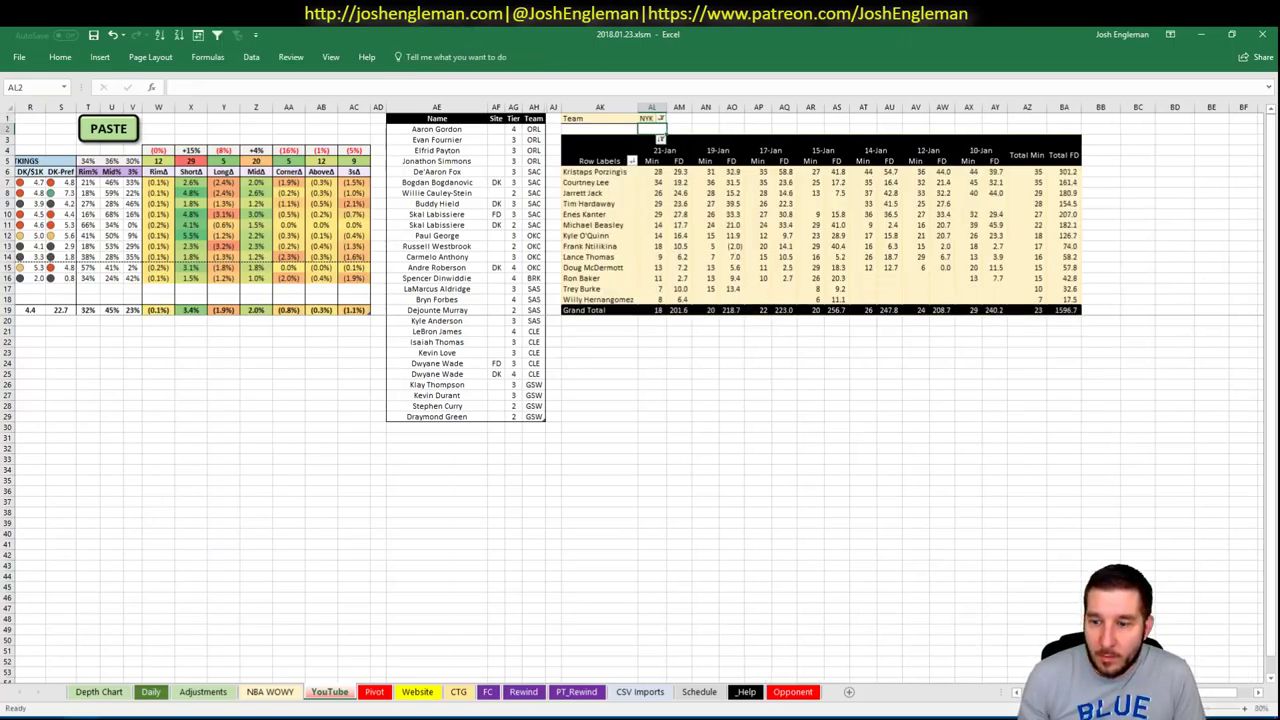
Add Courtney Lee to the pick list below Draymond Green with tier 3
scroll(640, 400, left, 6)
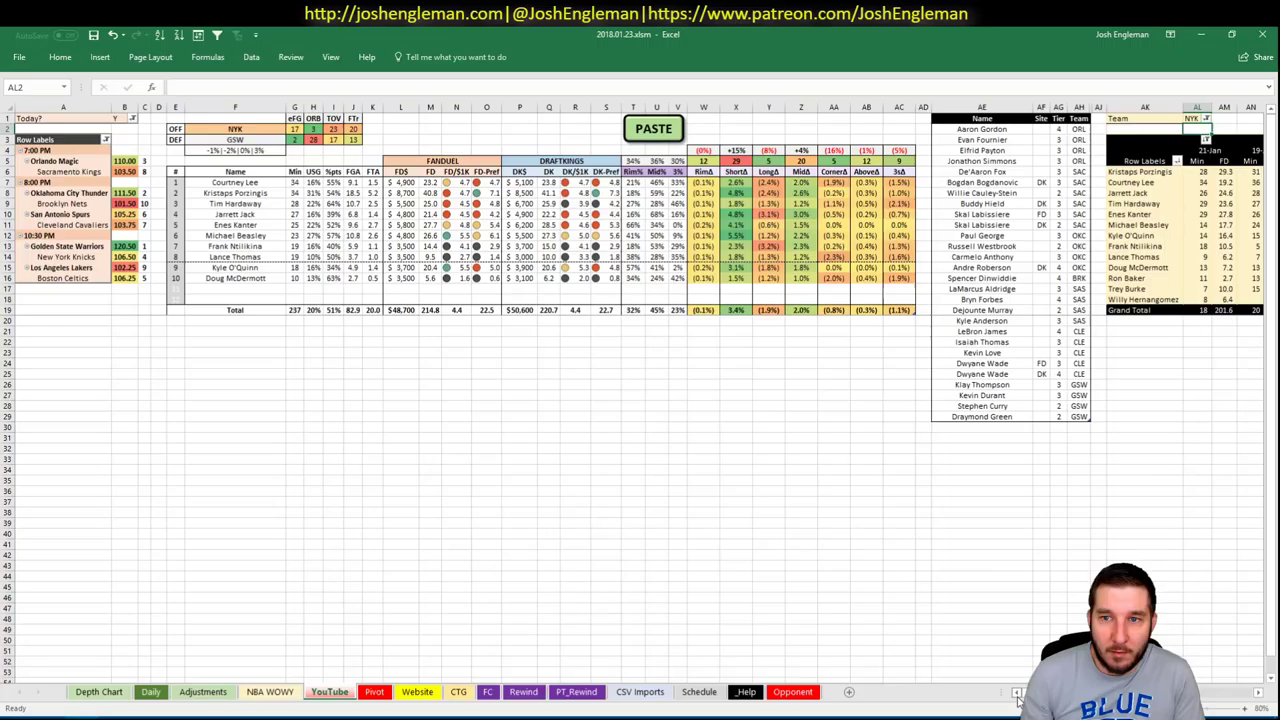
click(985, 427)
text(Courtney Lee)
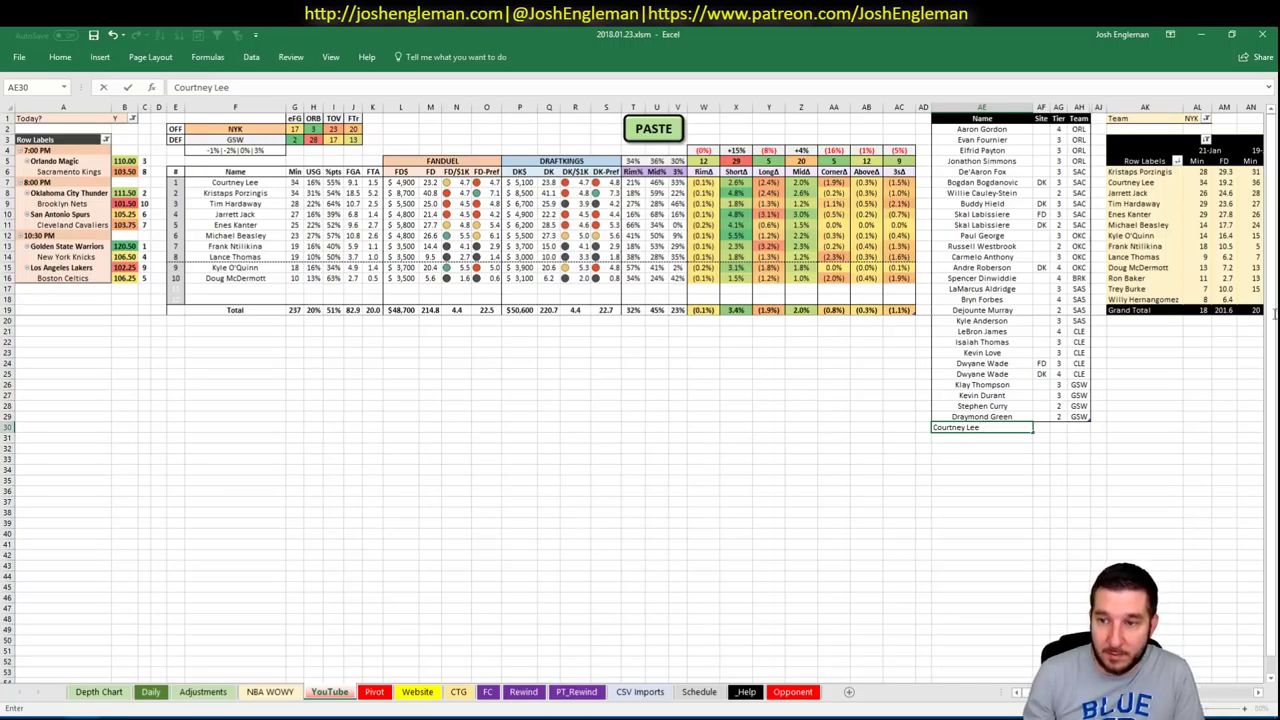
key(Tab)
key(Tab)
text(3)
key(Return)
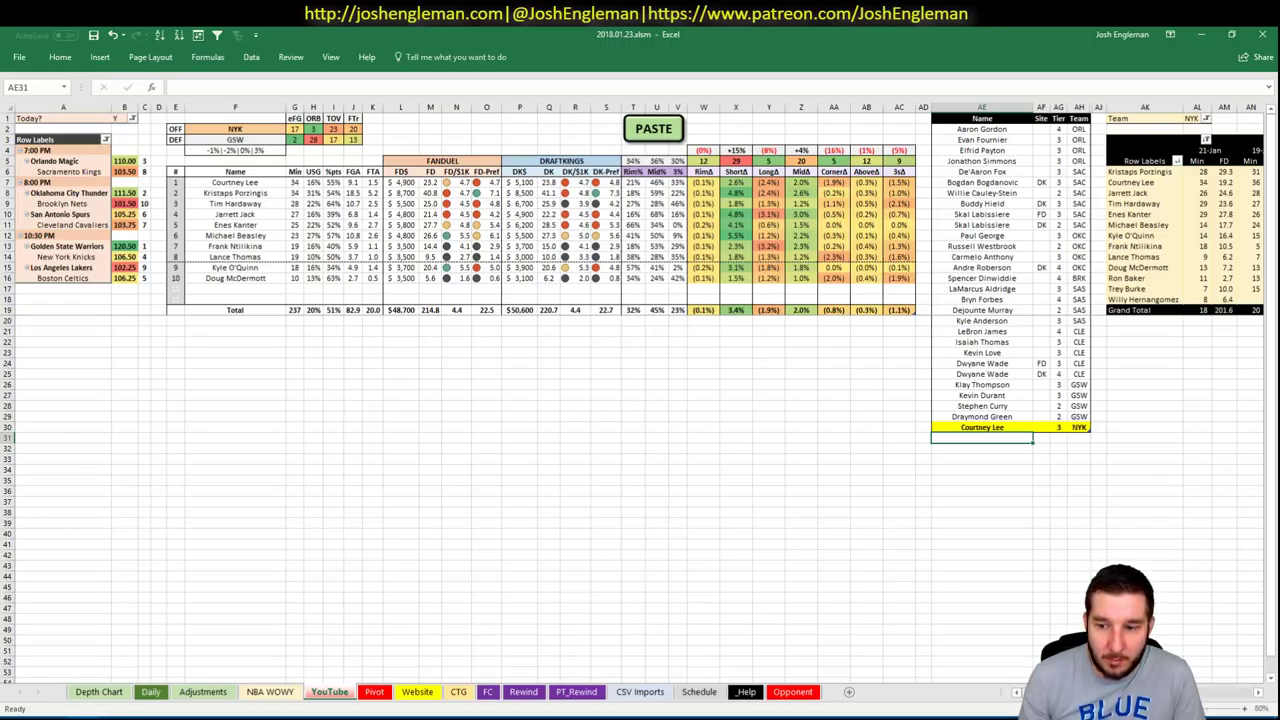
Check the Knicks' recent games, switch to FantasyCruncher in the browser and open the FanDuel NBA Lineup Cruncher
scroll(640, 390, right, 8)
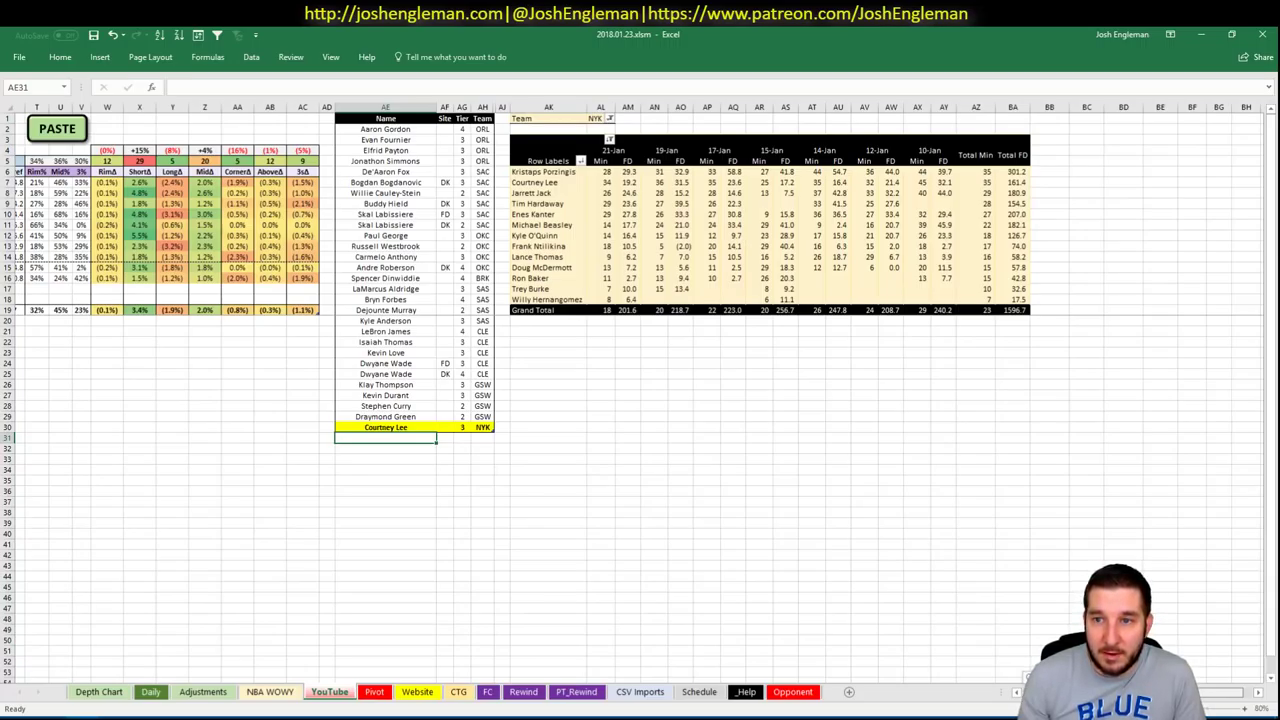
scroll(957, 649, left, 8)
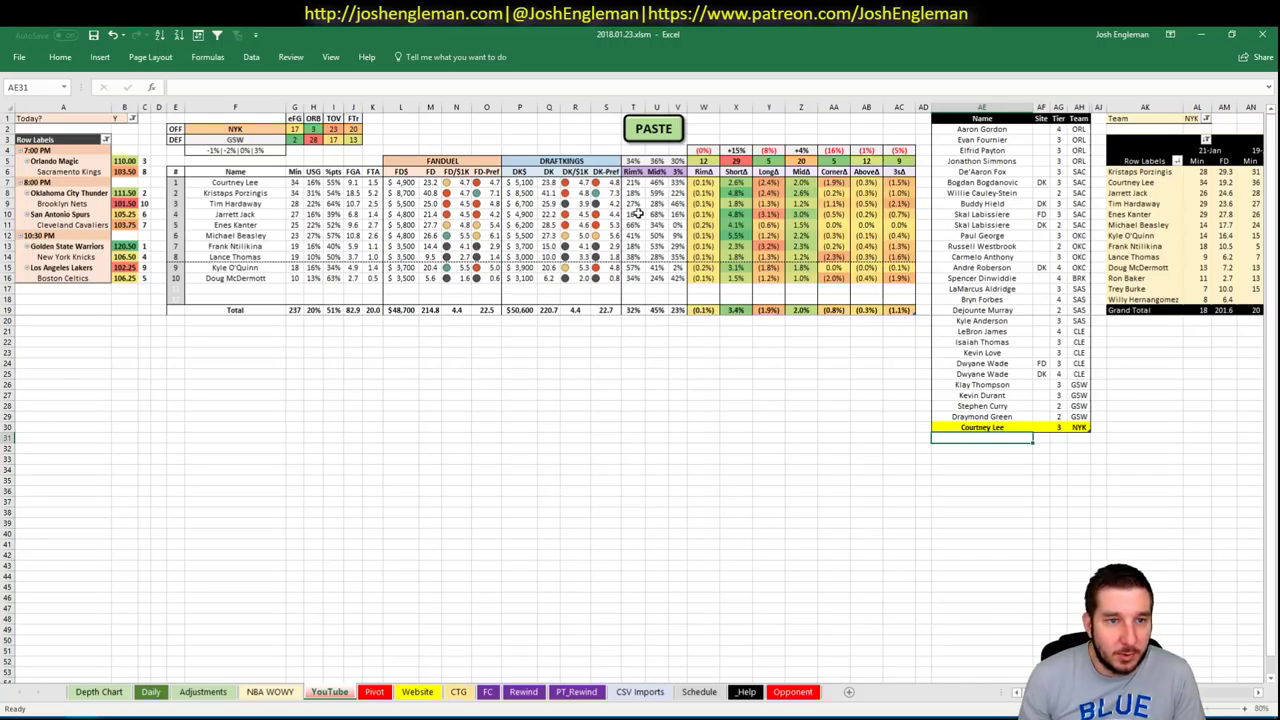
key(alt+Tab)
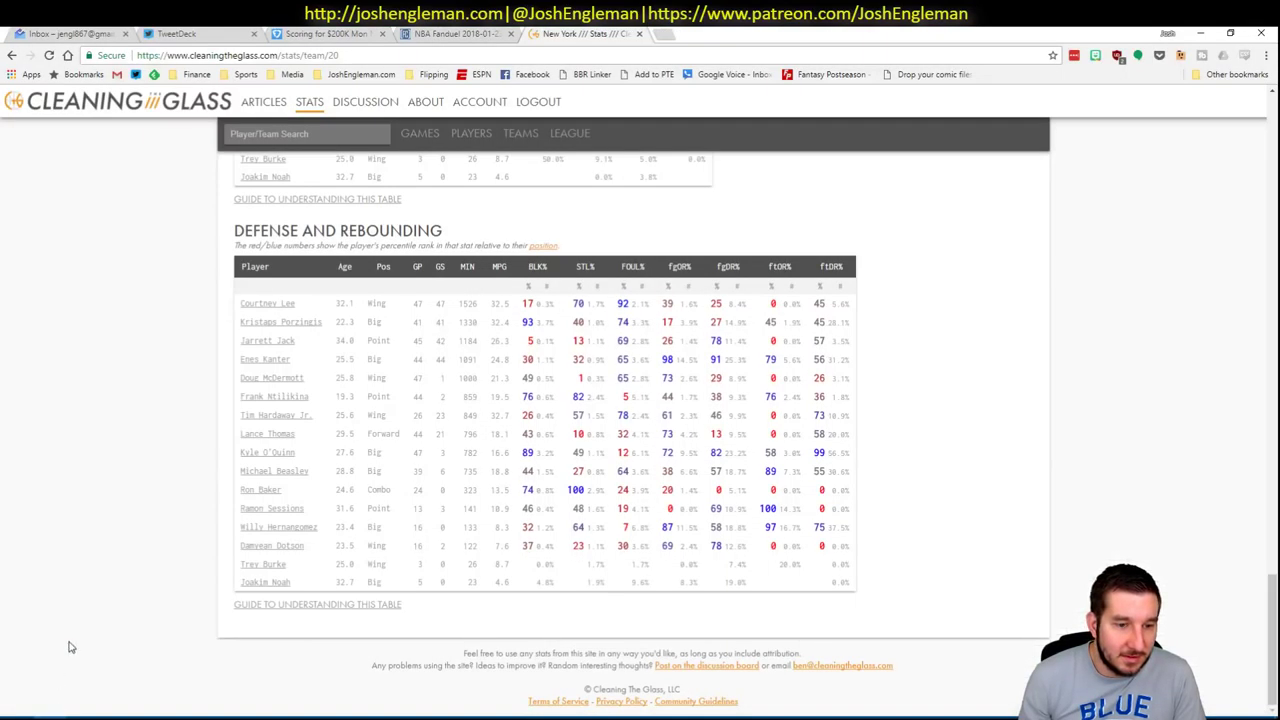
key(ctrl+shift+Tab)
scroll(252, 243, up, 5)
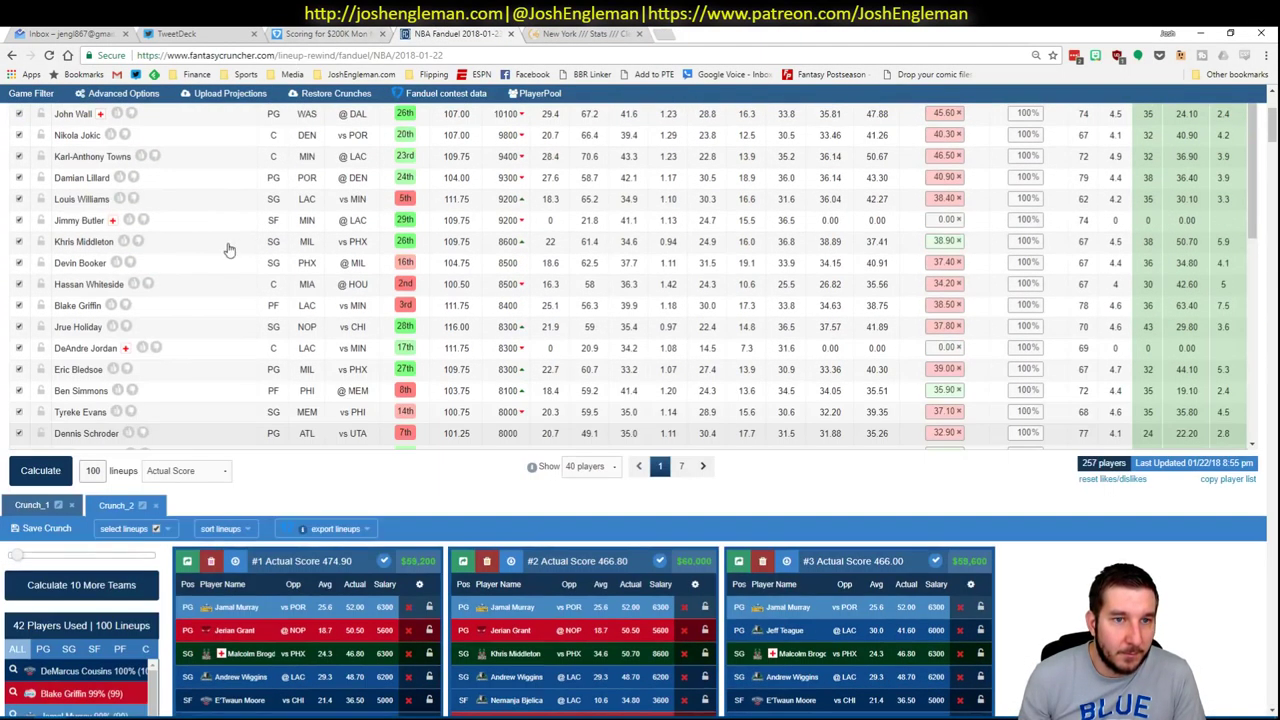
mouse_move(205, 103)
mouse_move(300, 145)
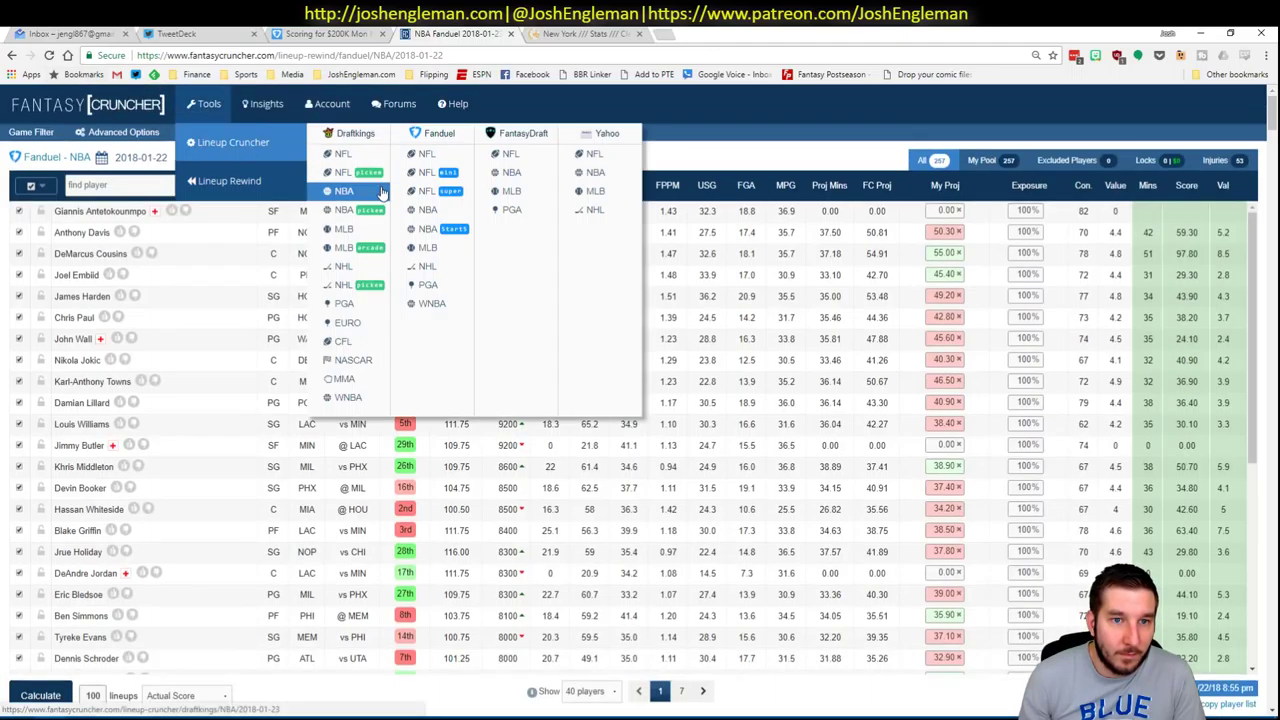
click(407, 228)
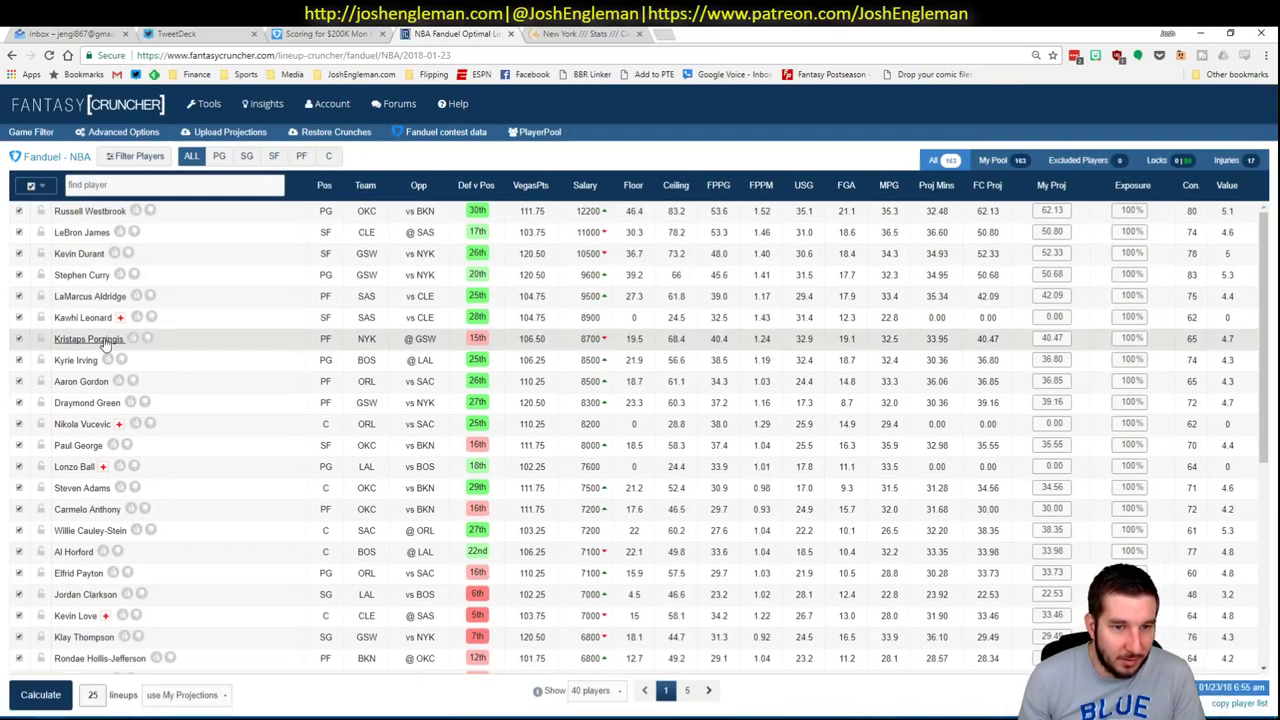
Review Kristaps Porzingis's game log filtered to the opponent GSW, and close his player card
click(104, 343)
click(458, 368)
click(455, 393)
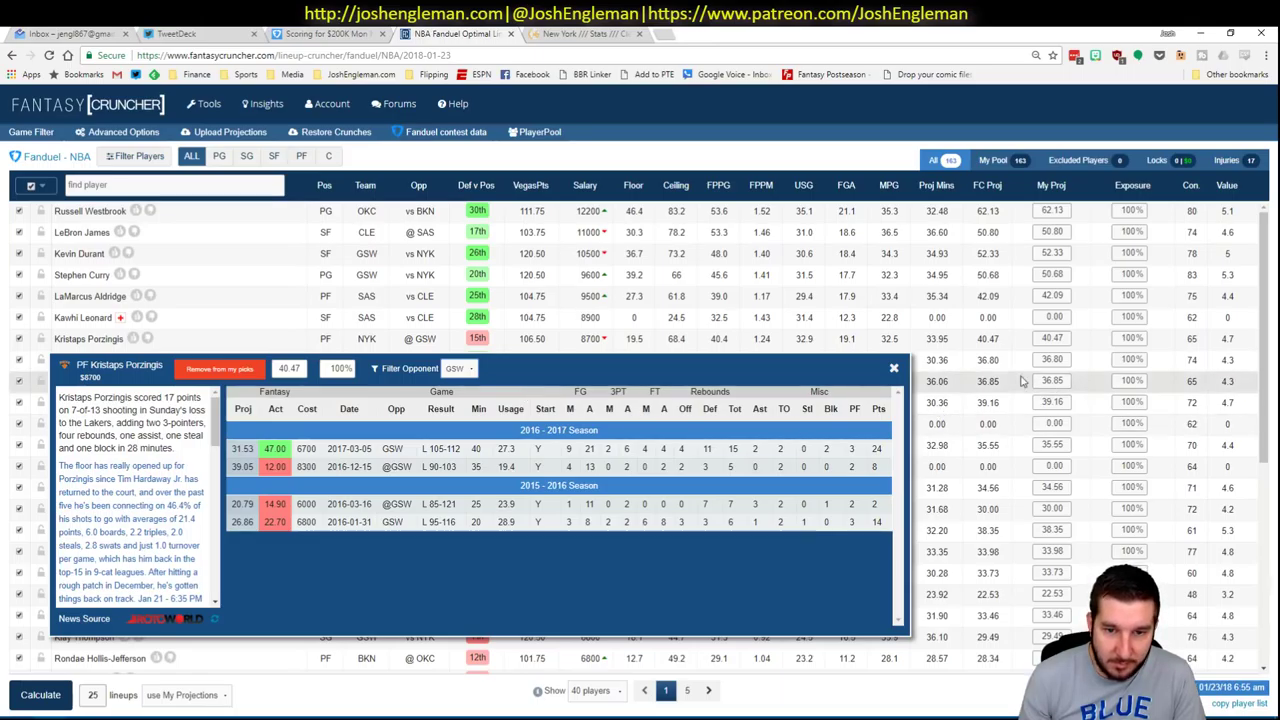
click(895, 369)
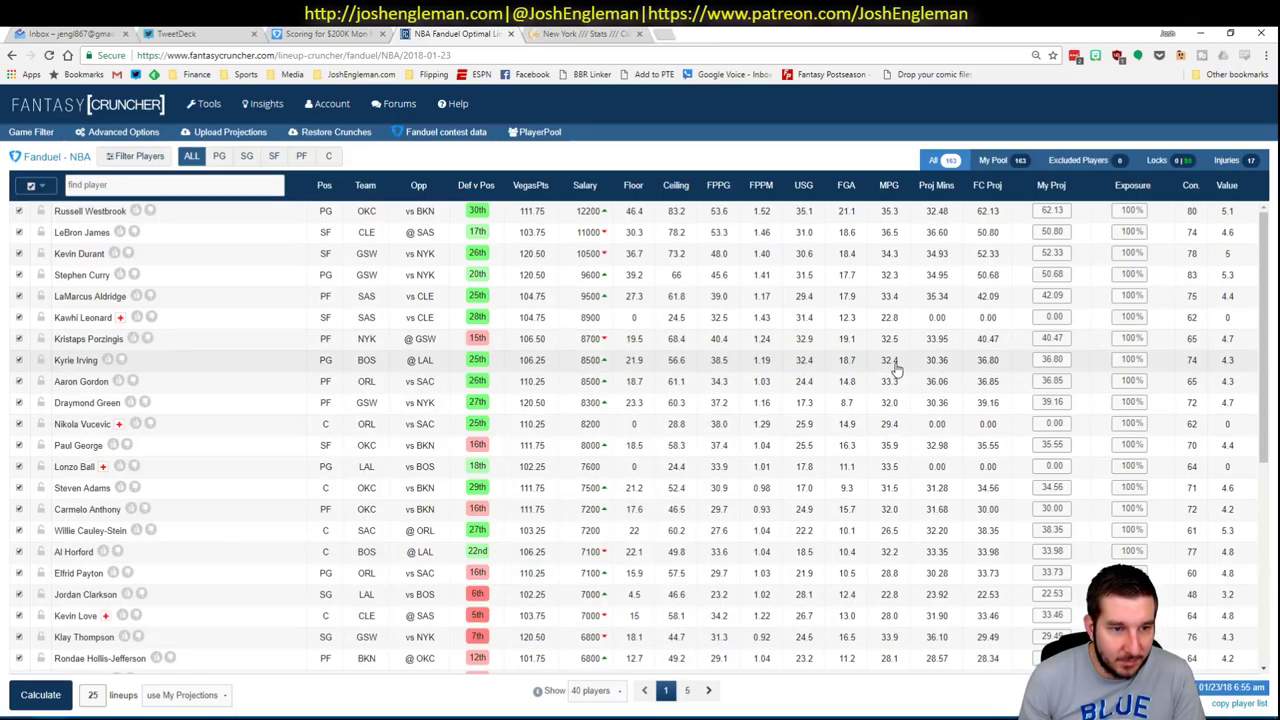
Switch back to Excel and add Kristaps Porzingis to the pick list below Courtney Lee with tier 3
key(alt+Tab)
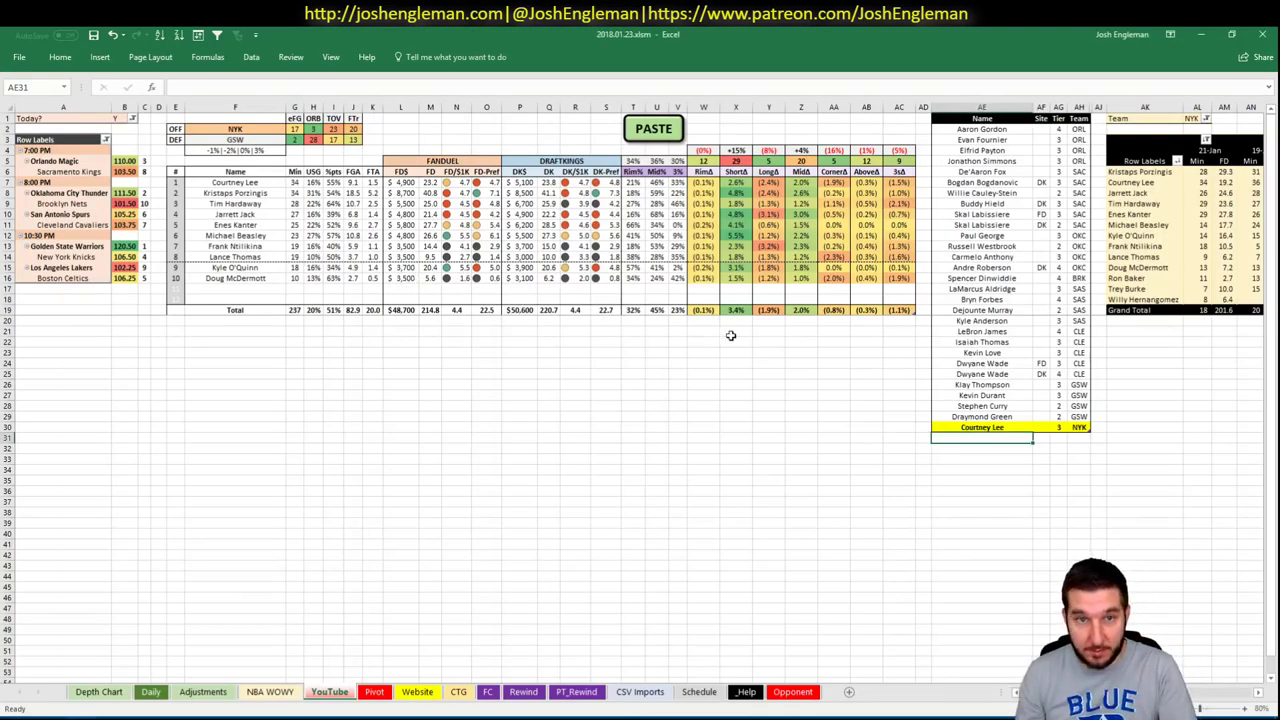
text(Krita)
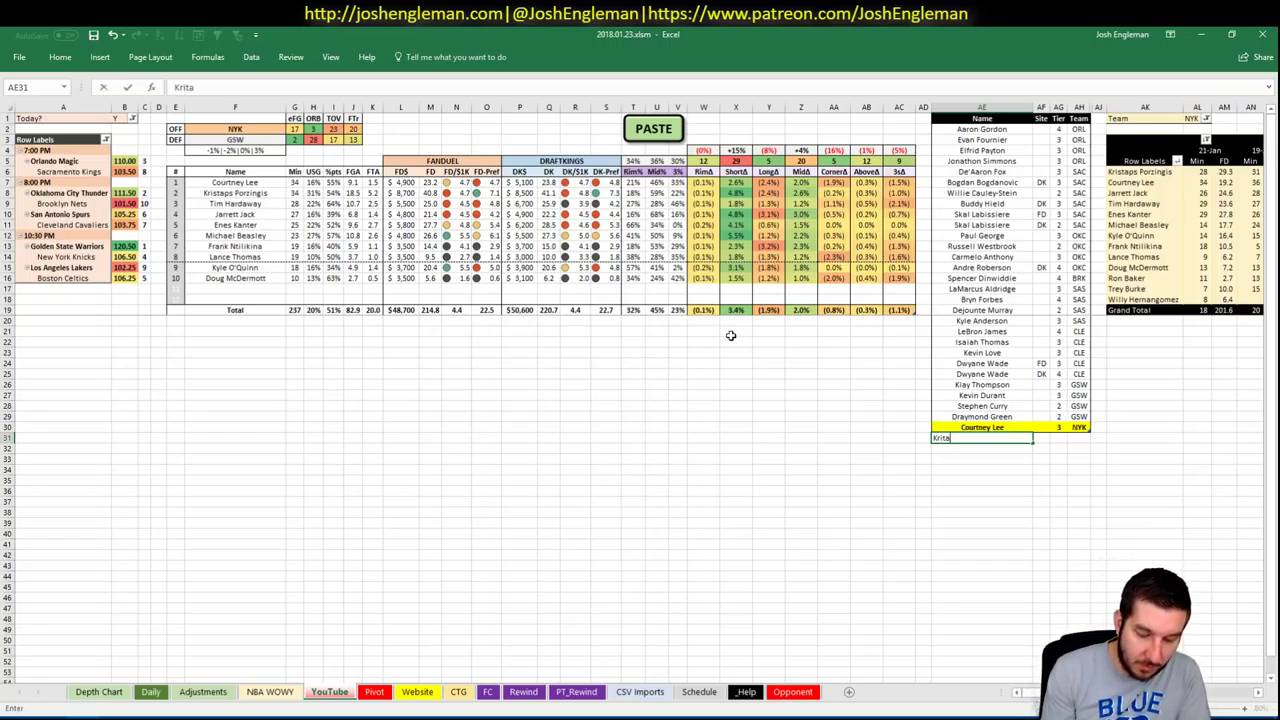
text(ps P)
key(BackSpace)
key(BackSpace)
key(BackSpace)
key(BackSpace)
key(BackSpace)
key(BackSpace)
key(BackSpace)
key(BackSpace)
key(BackSpace)
text(K)
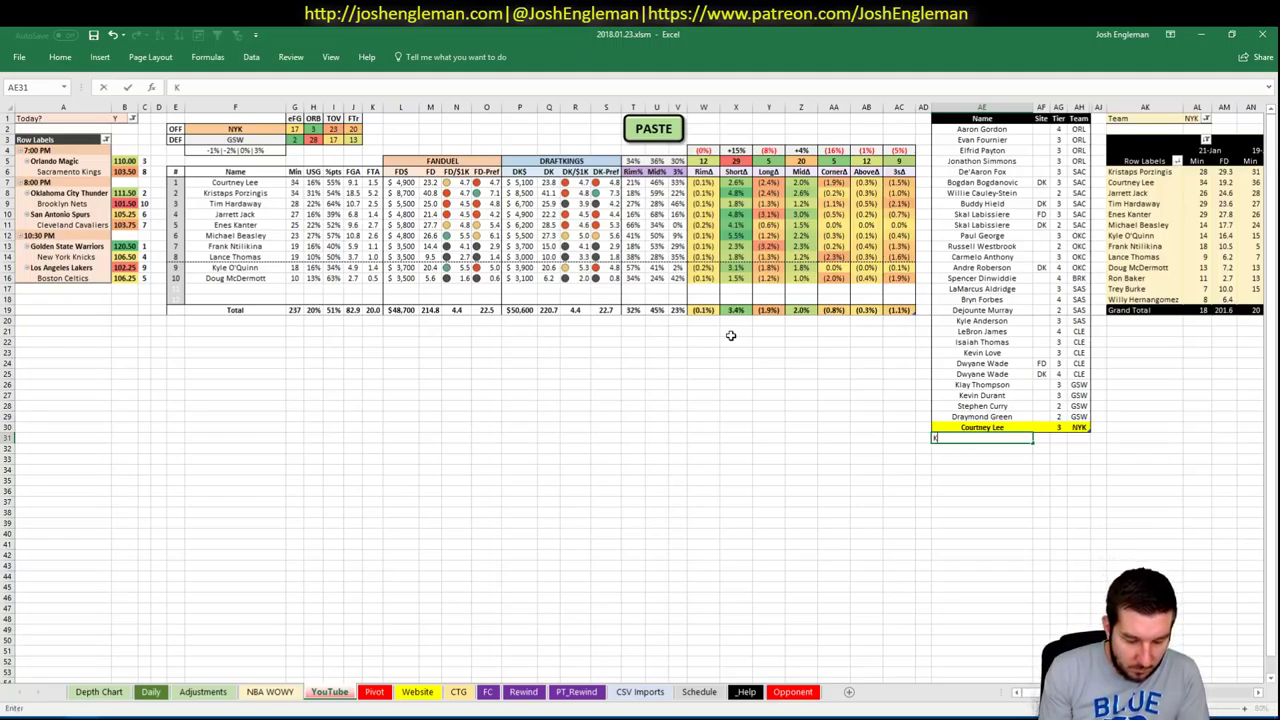
text(ristaps Porzi)
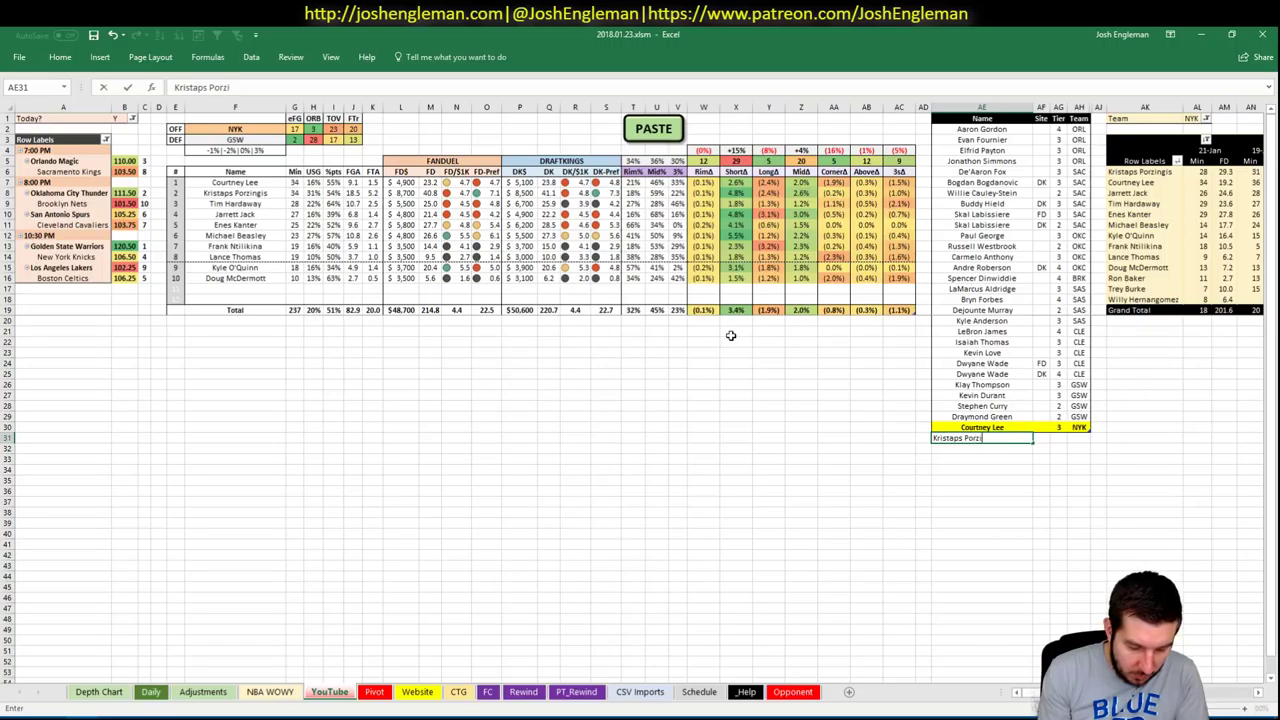
text(ngis)
key(Tab)
key(Tab)
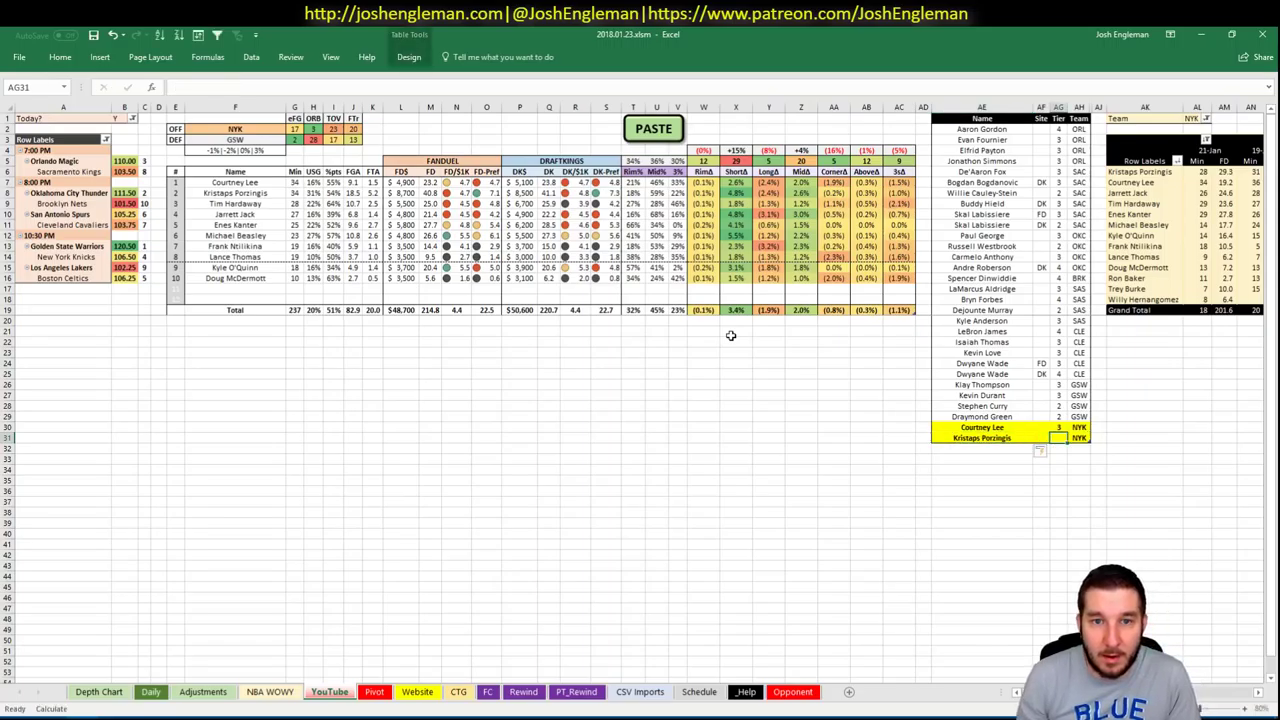
text(3)
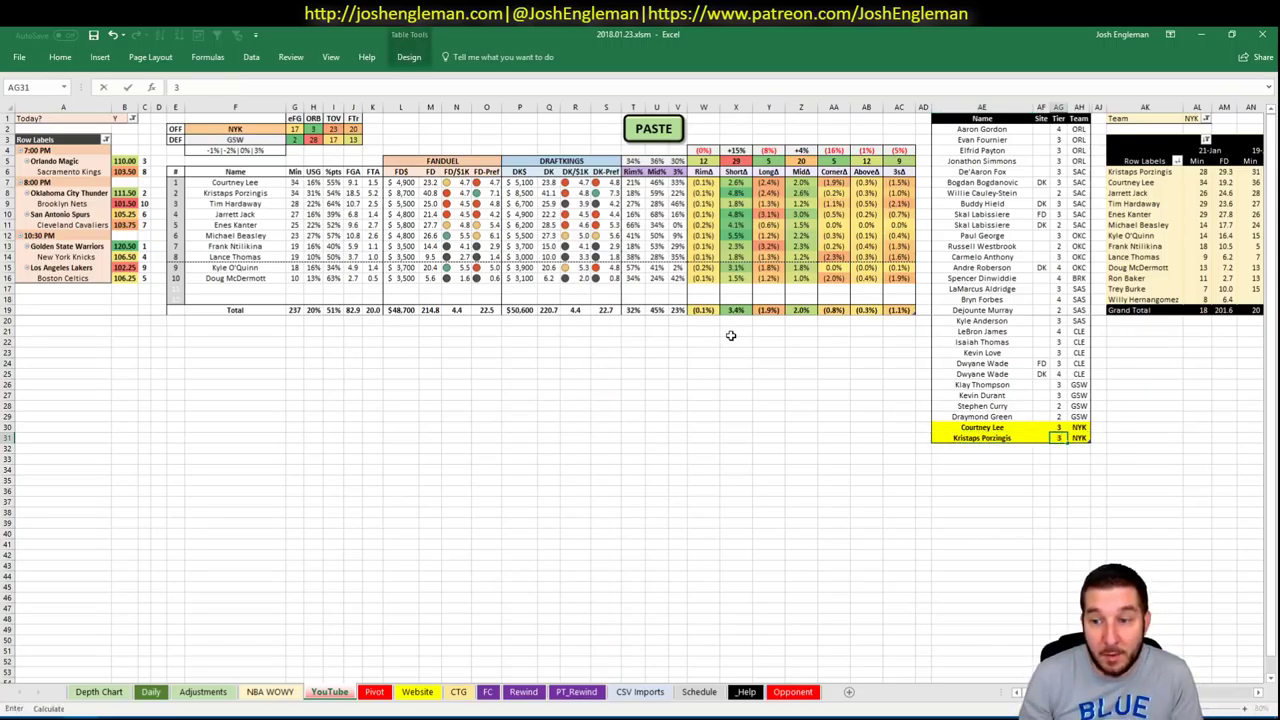
key(Return)
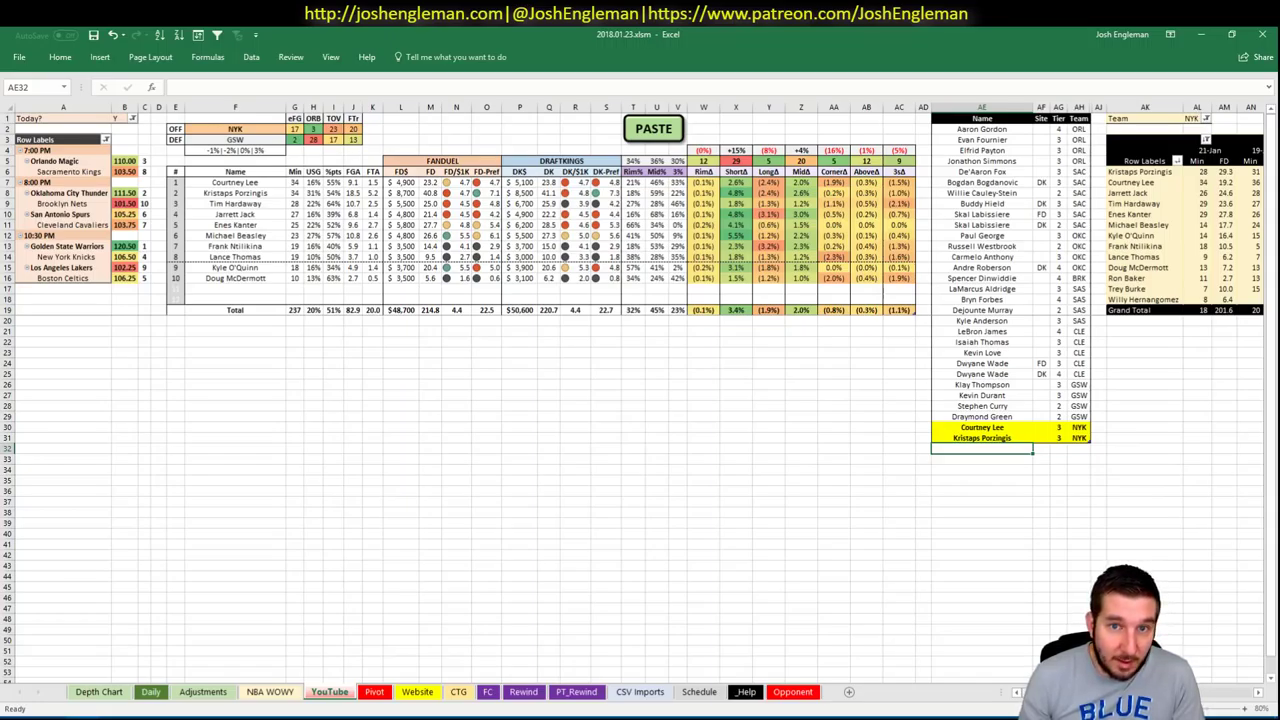
Check the Knicks' recent games and add Tim Hardaway to the pick list below Kristaps Porzingis with tier 3
scroll(1225, 703, right, 7)
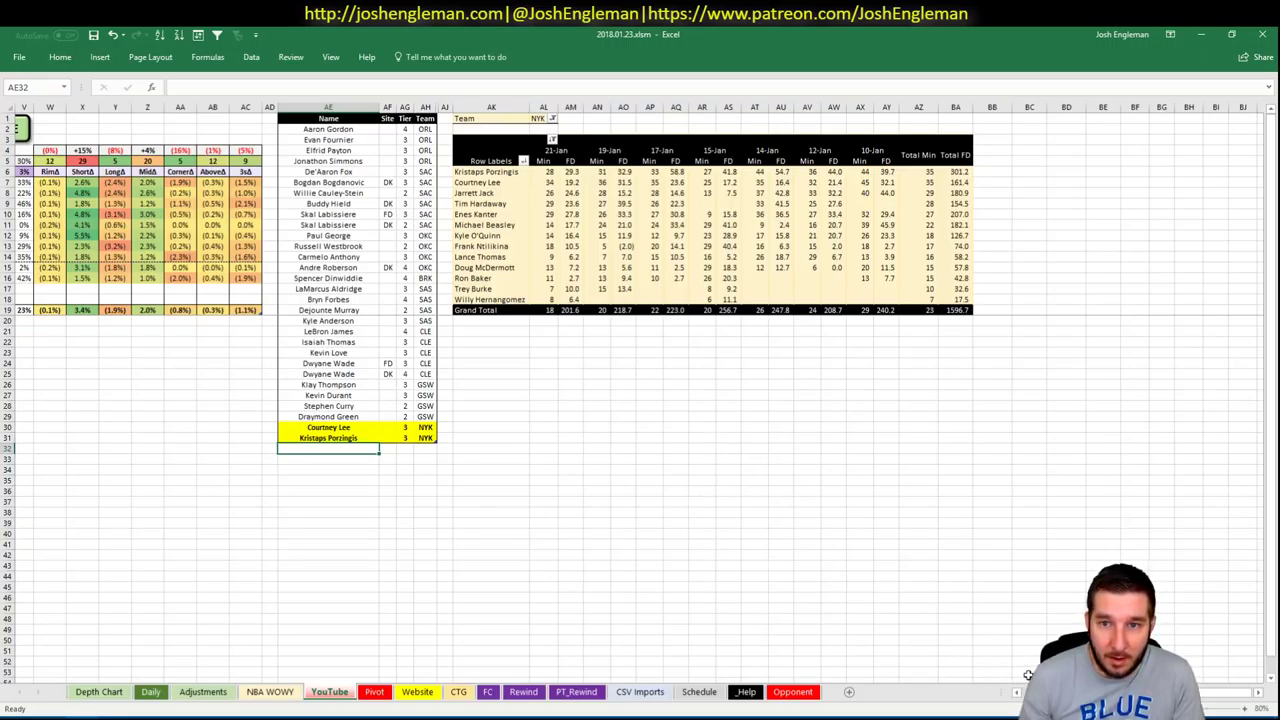
scroll(1028, 675, left, 7)
text(Tom)
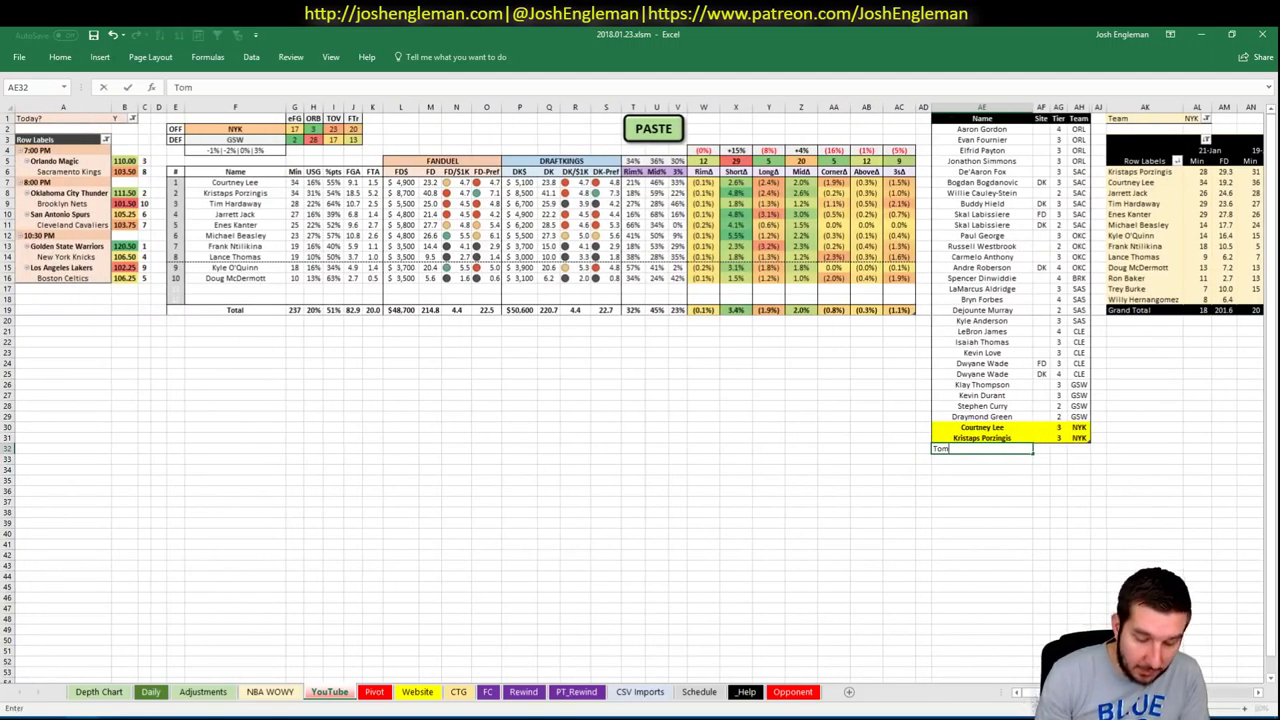
key(BackSpace)
key(BackSpace)
text(Tim Hardawa)
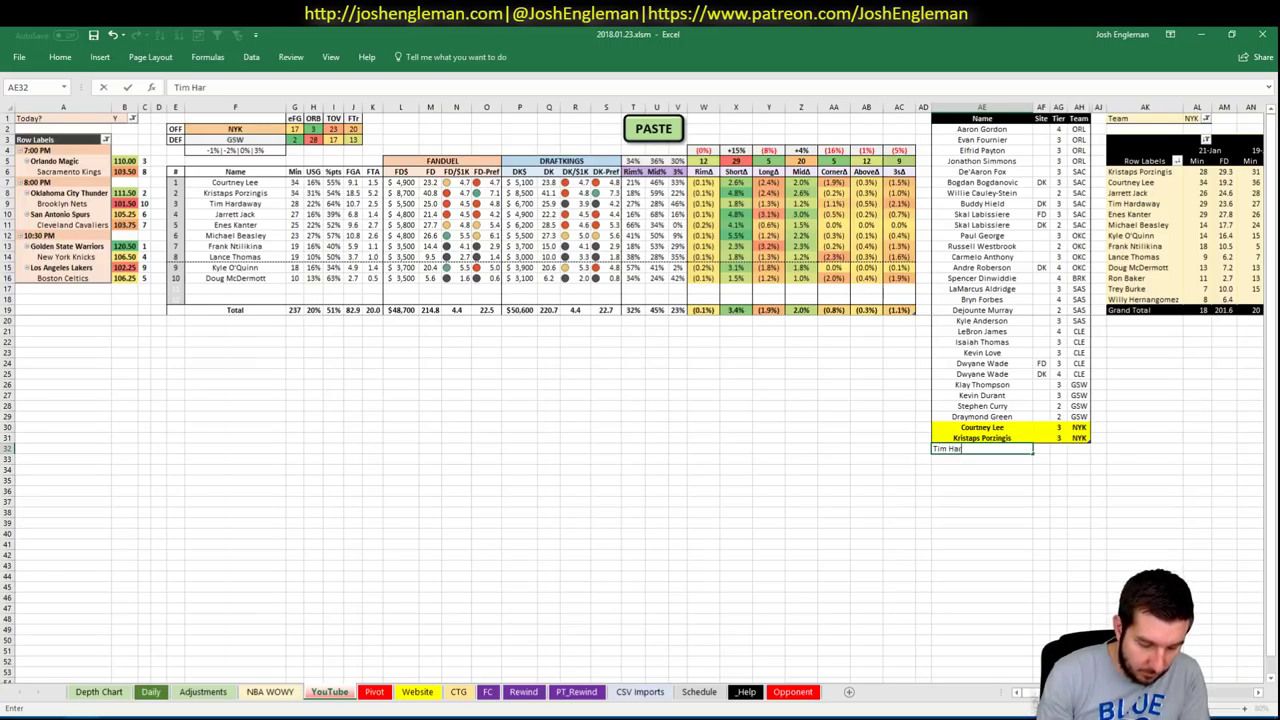
key(Tab)
key(Tab)
text(3)
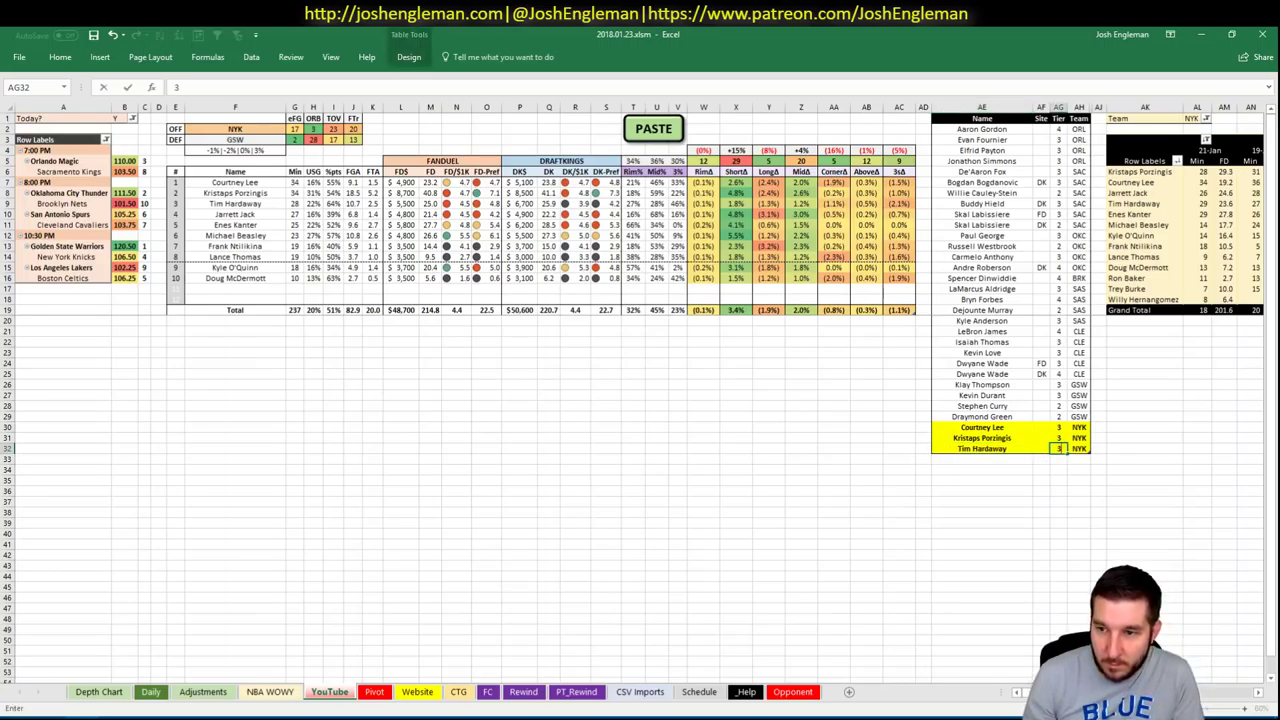
key(Return)
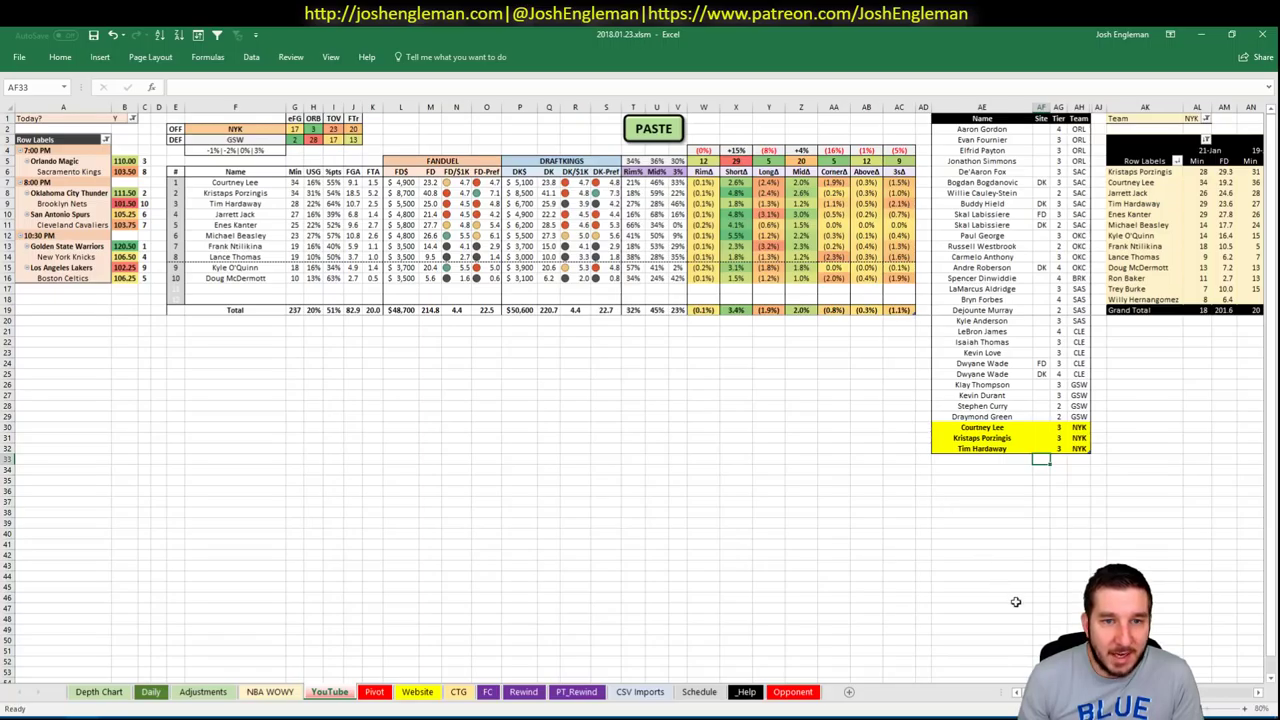
Compare the Knicks' matchup figures with their recent-game minutes and FanDuel points
scroll(640, 400, right, 5)
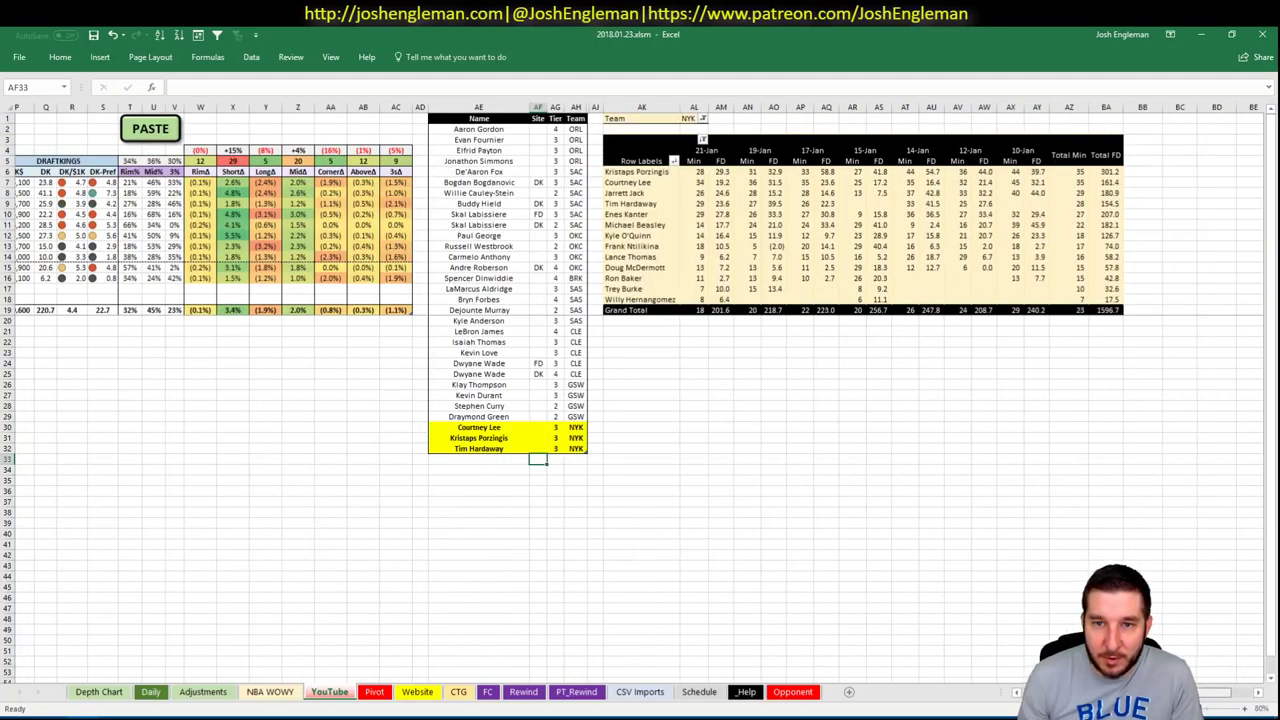
scroll(950, 664, left, 5)
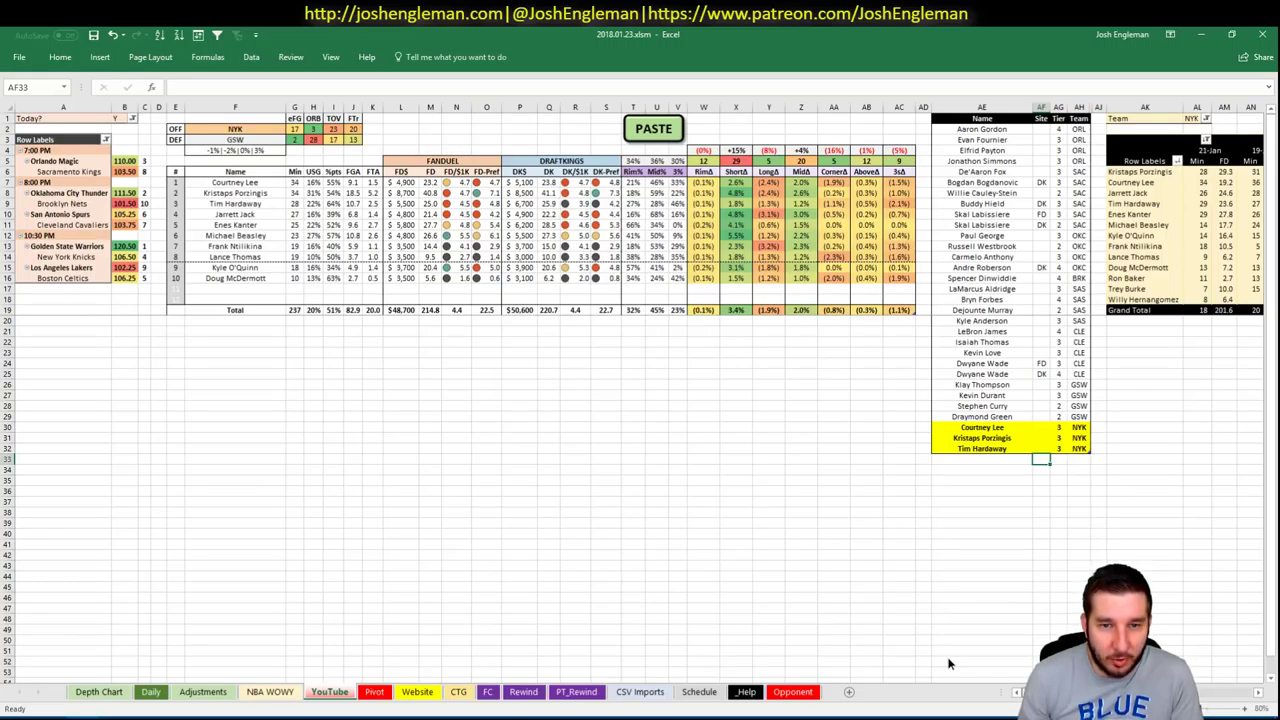
scroll(950, 664, right, 5)
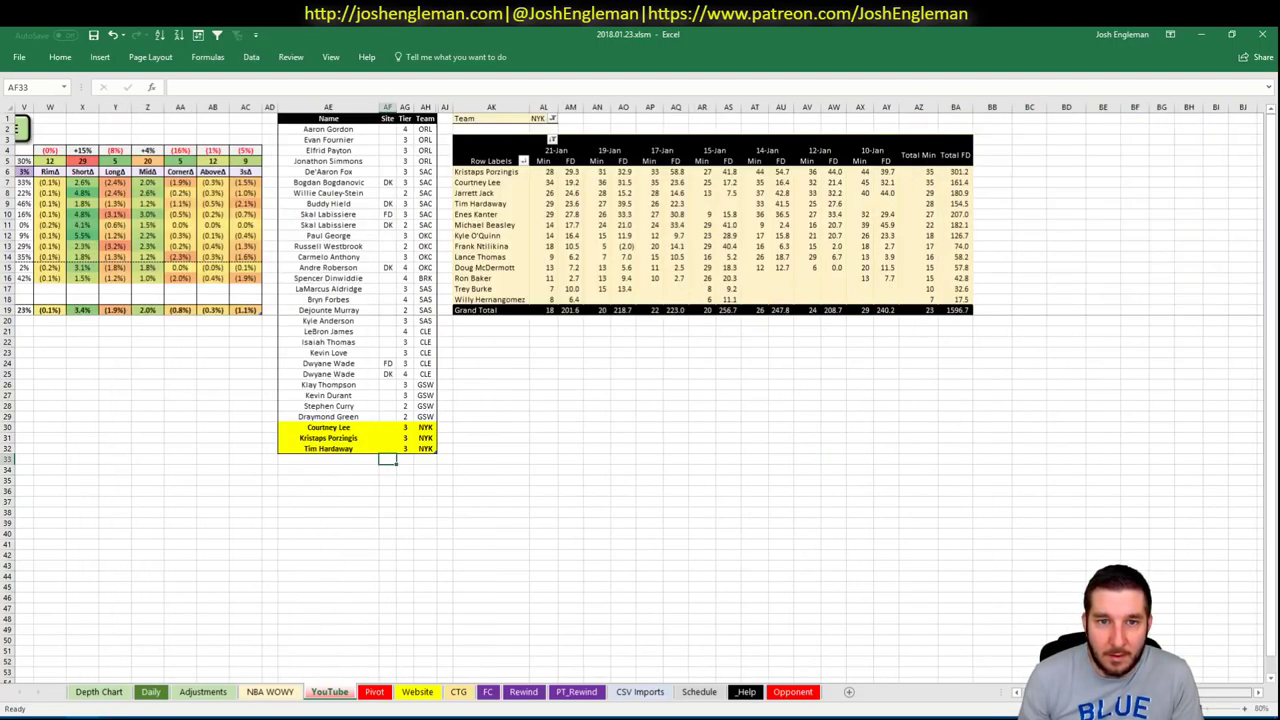
Add Enes Kanter to the pick list below Tim Hardaway with tier 3
scroll(965, 619, left, 5)
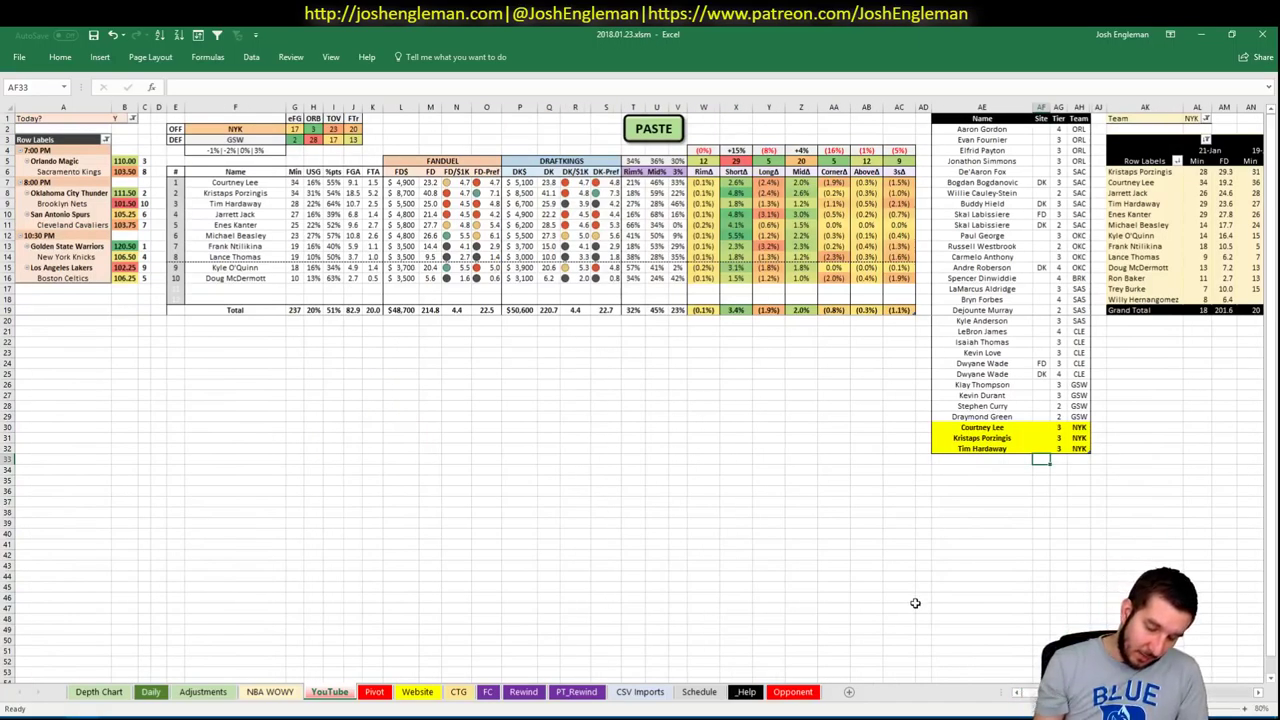
key(Left)
text(Ene)
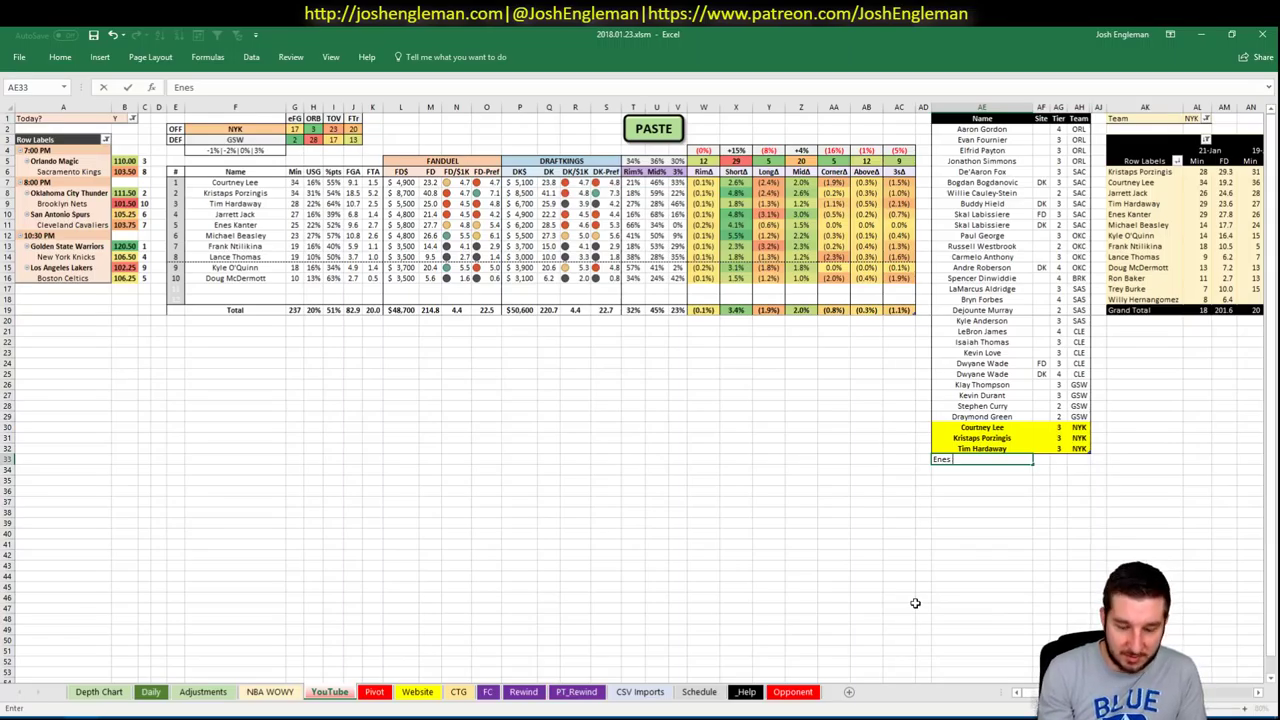
text(s Kanter)
key(Right)
key(Right)
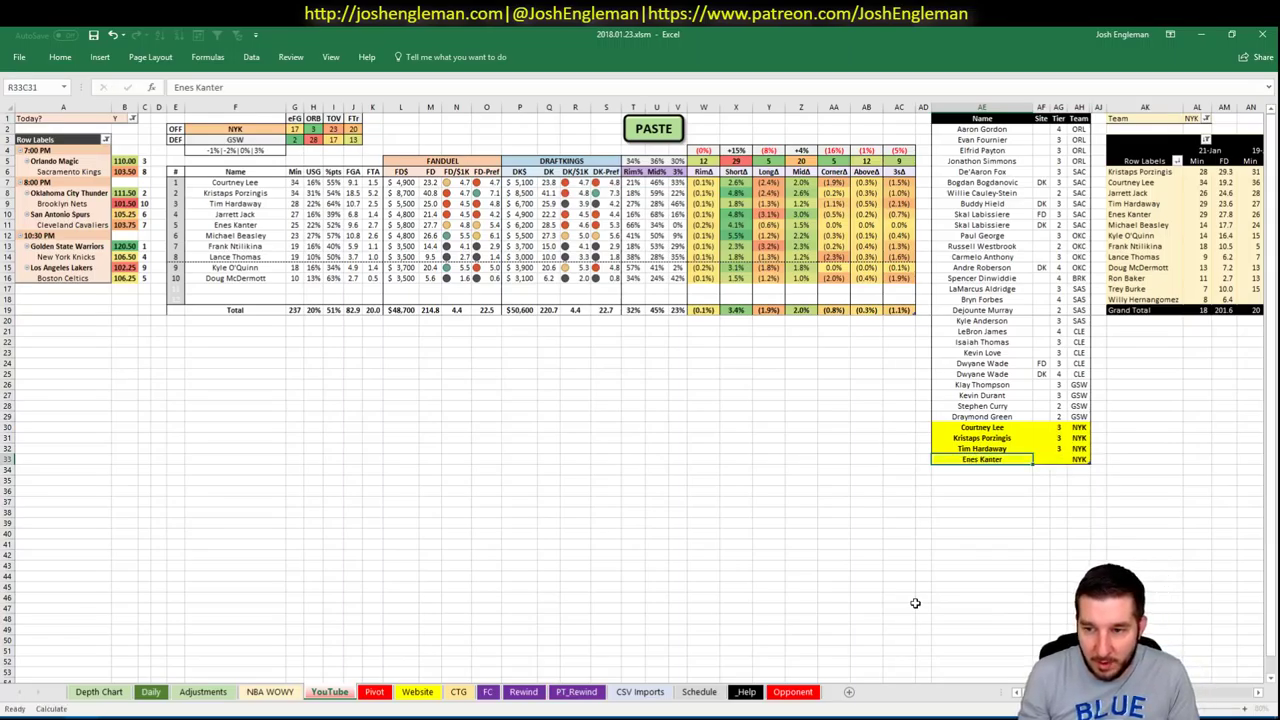
key(Return)
key(Left)
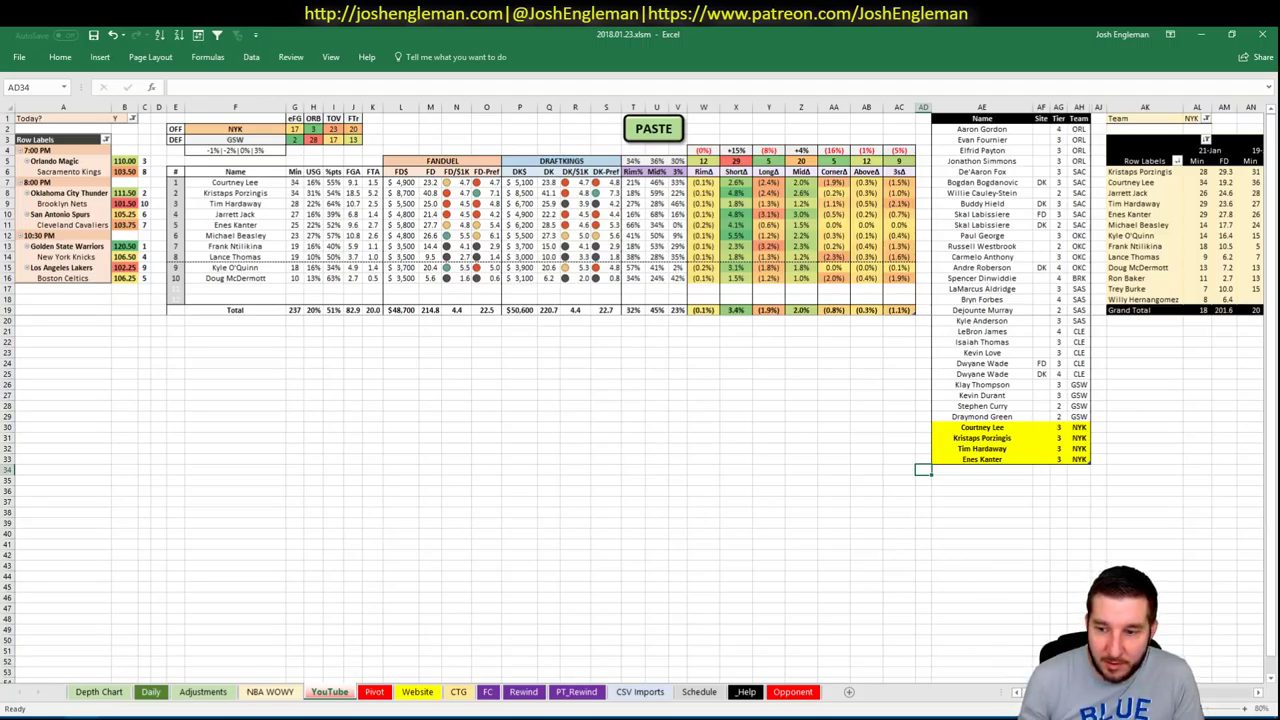
Check the Knicks' recent games and add Michael Beasley to the pick list below Enes Kanter with tier 3
scroll(640, 390, right, 5)
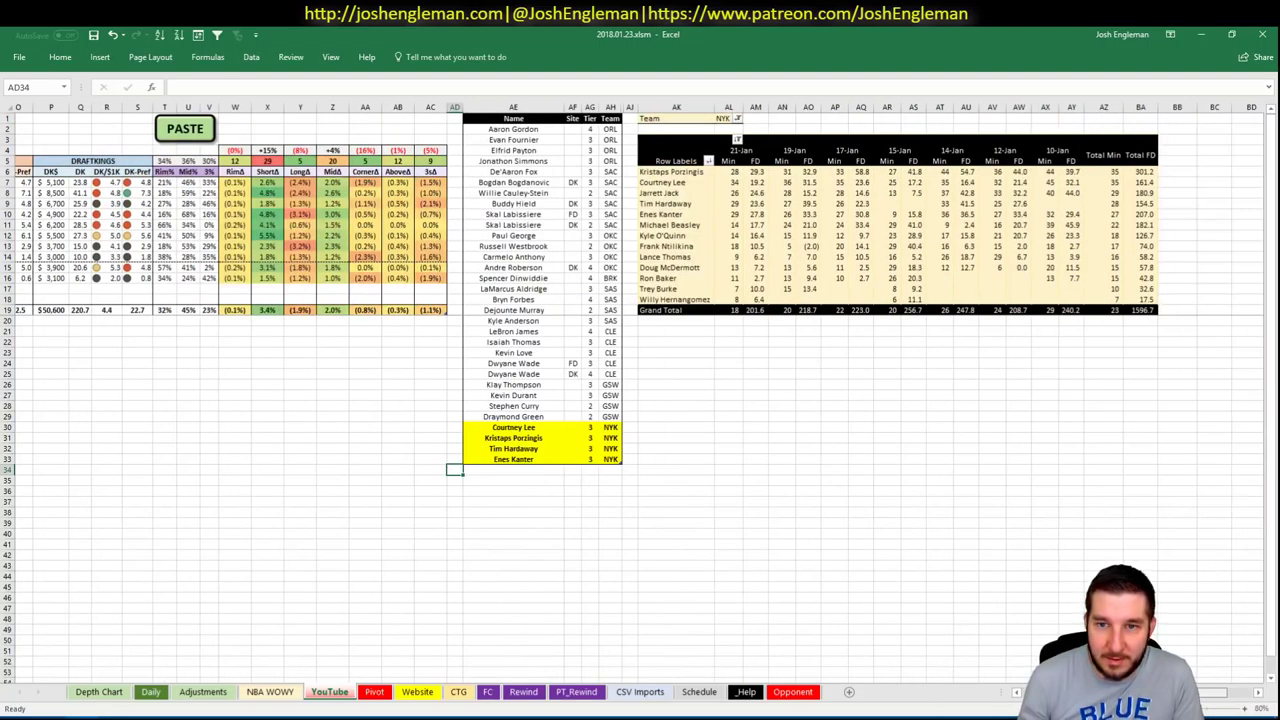
scroll(640, 390, left, 5)
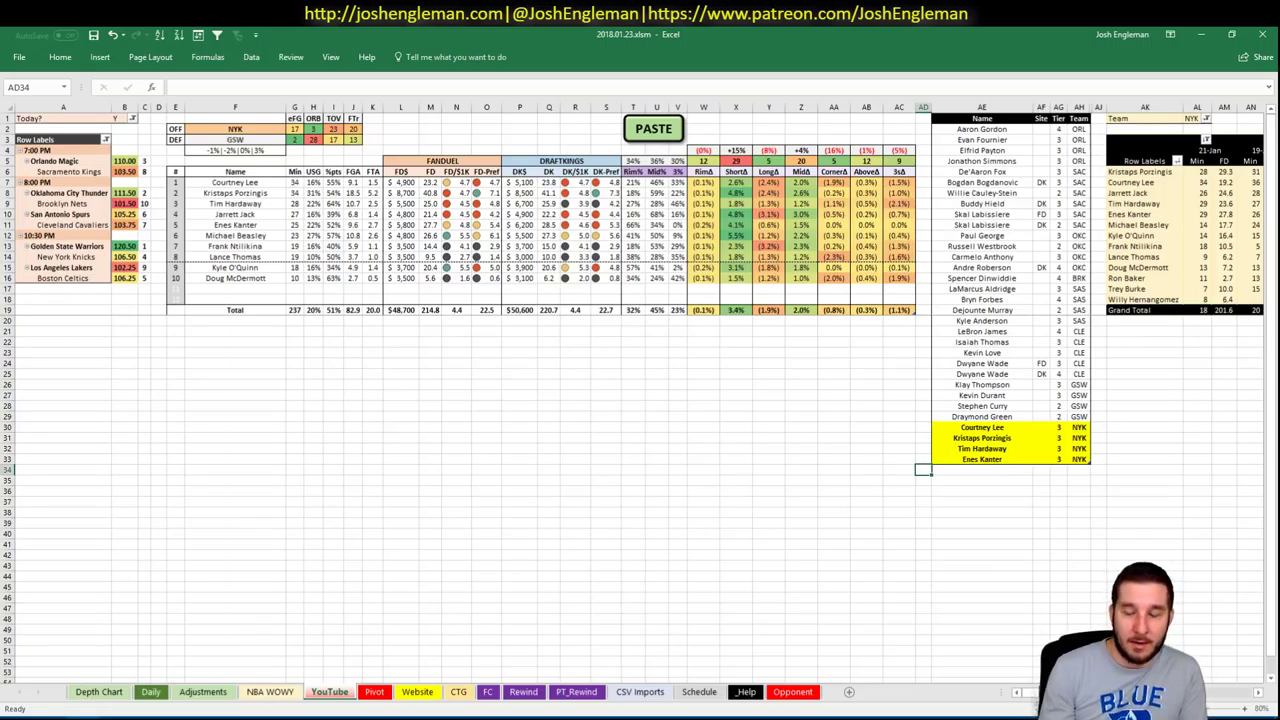
click(982, 469)
text(Michael beasley)
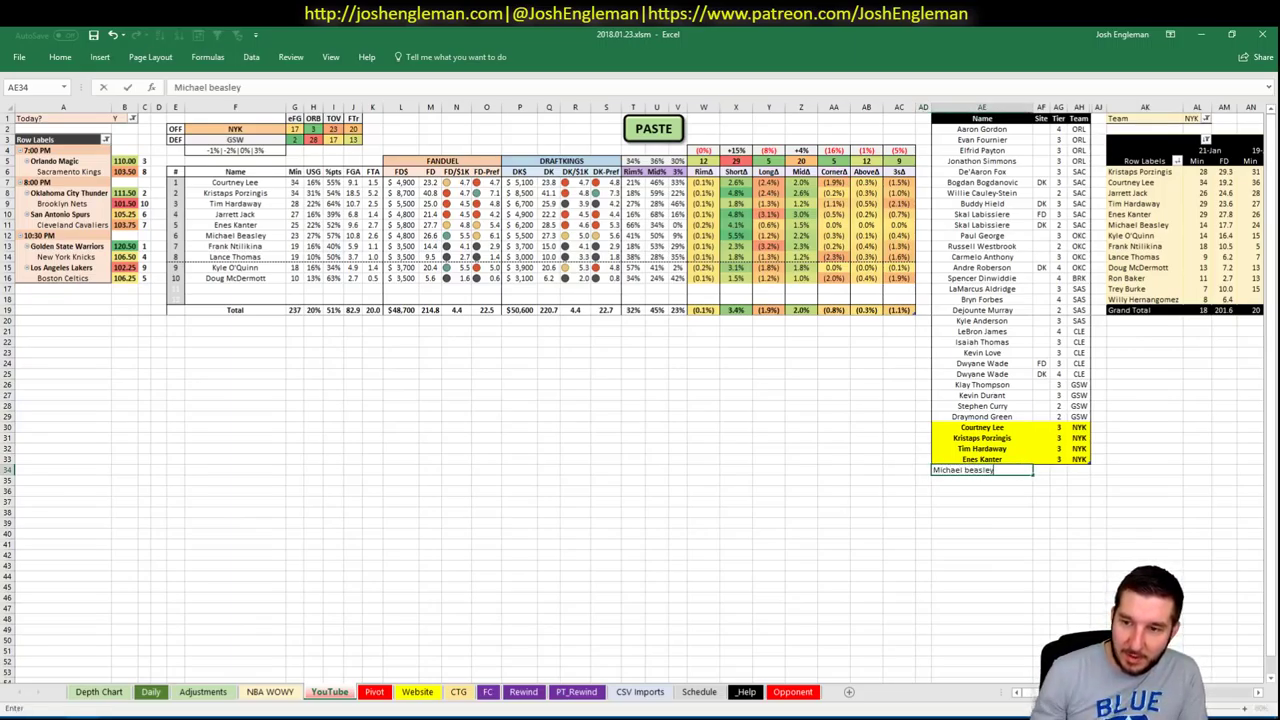
key(ctrl+Return)
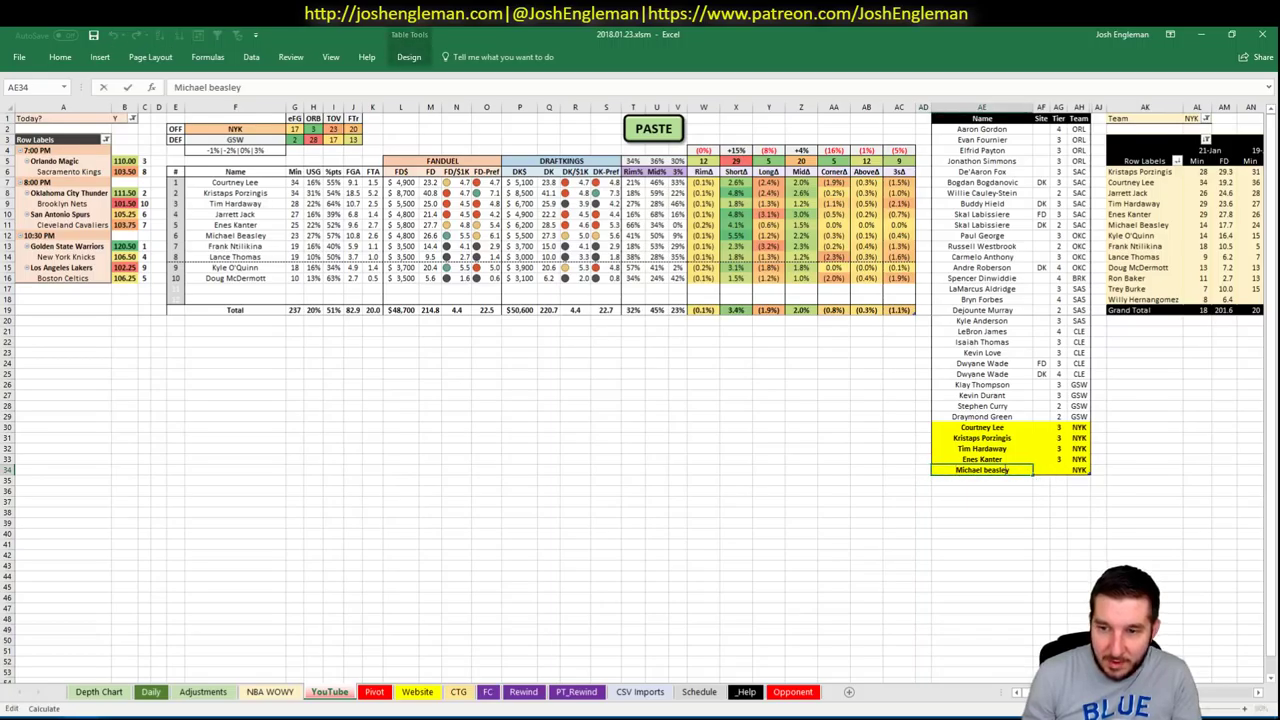
key(BackSpace)
text(B)
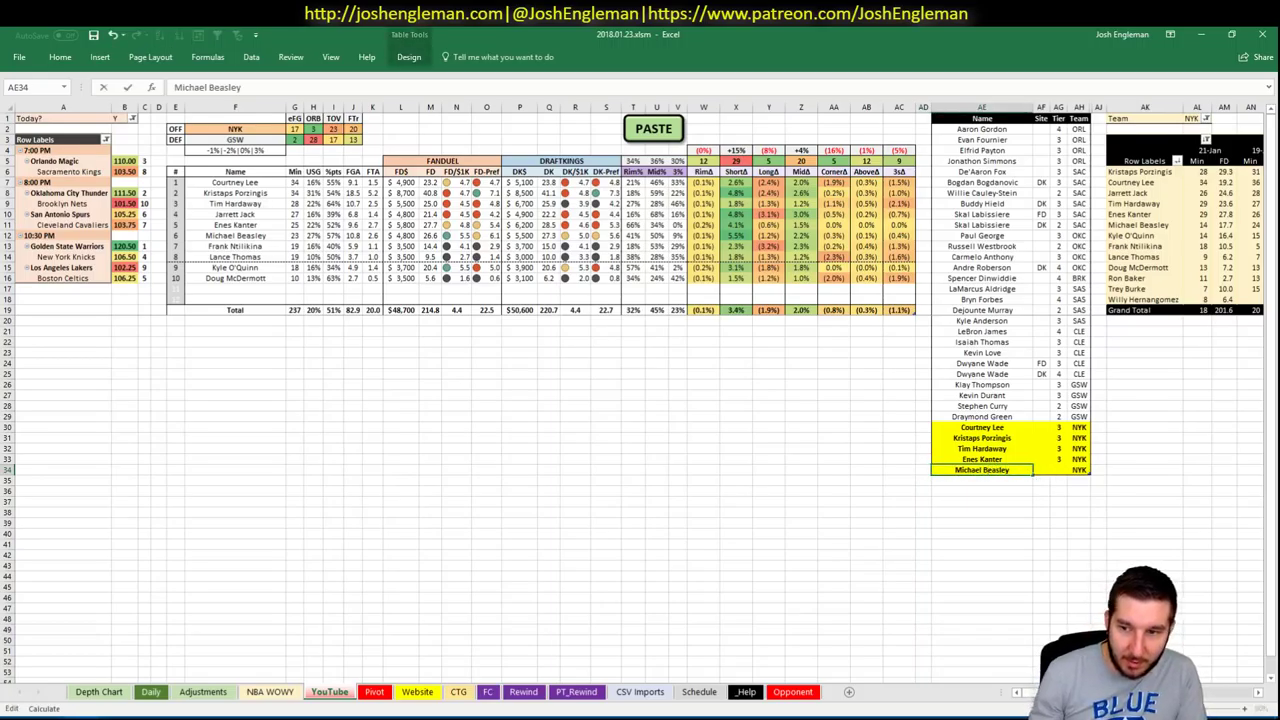
key(ctrl+Return)
key(Right)
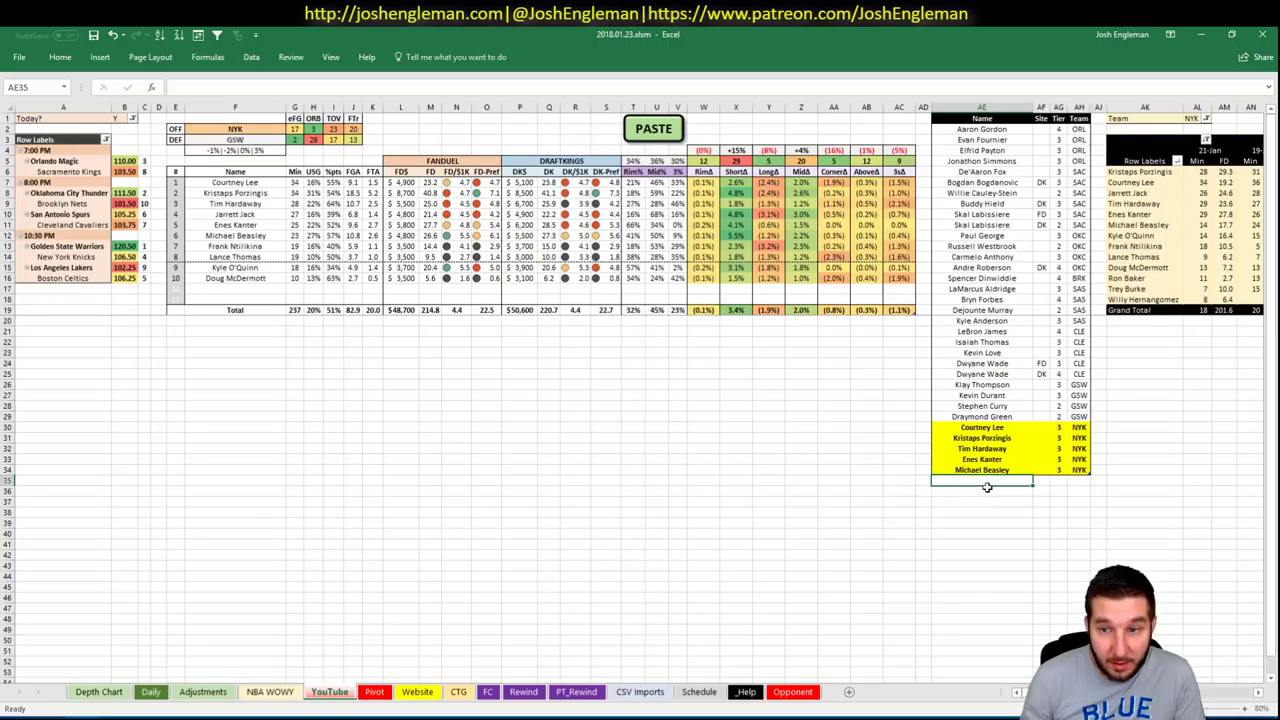
Add Kyle O'Quinn to the pick list below Michael Beasley with tier 4
text(Ky)
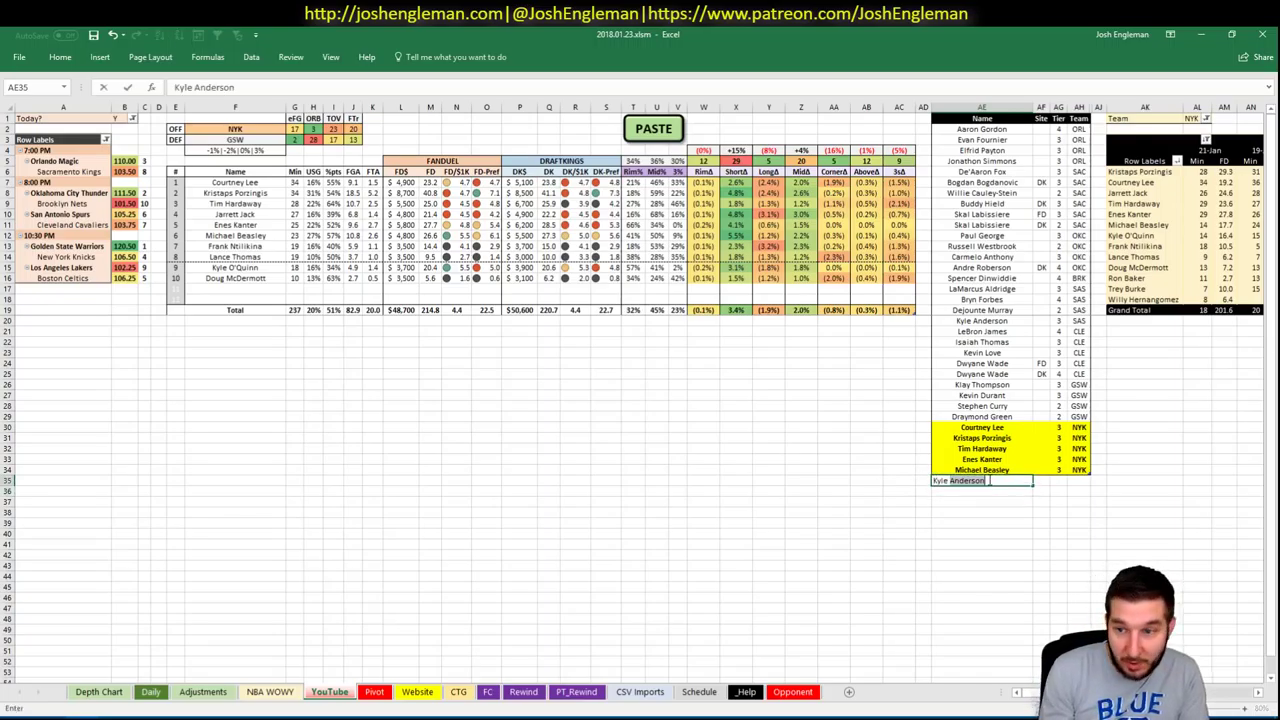
text(le O'Quinn)
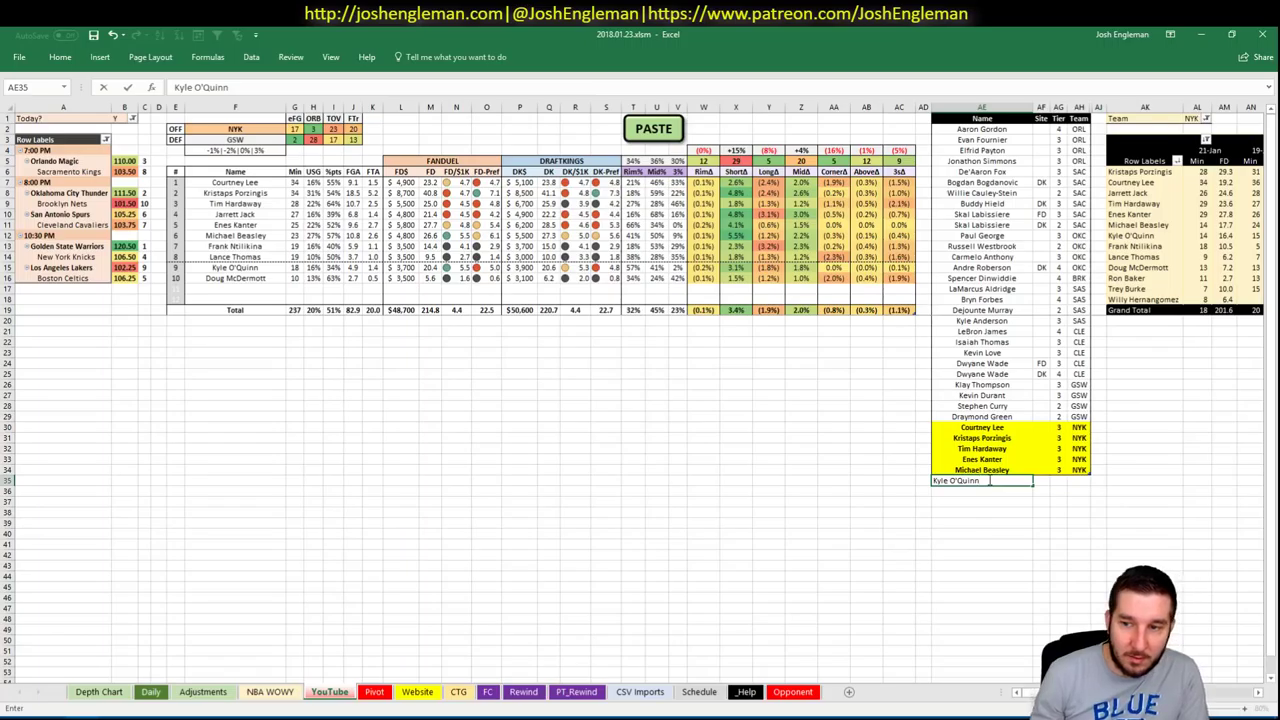
key(Tab)
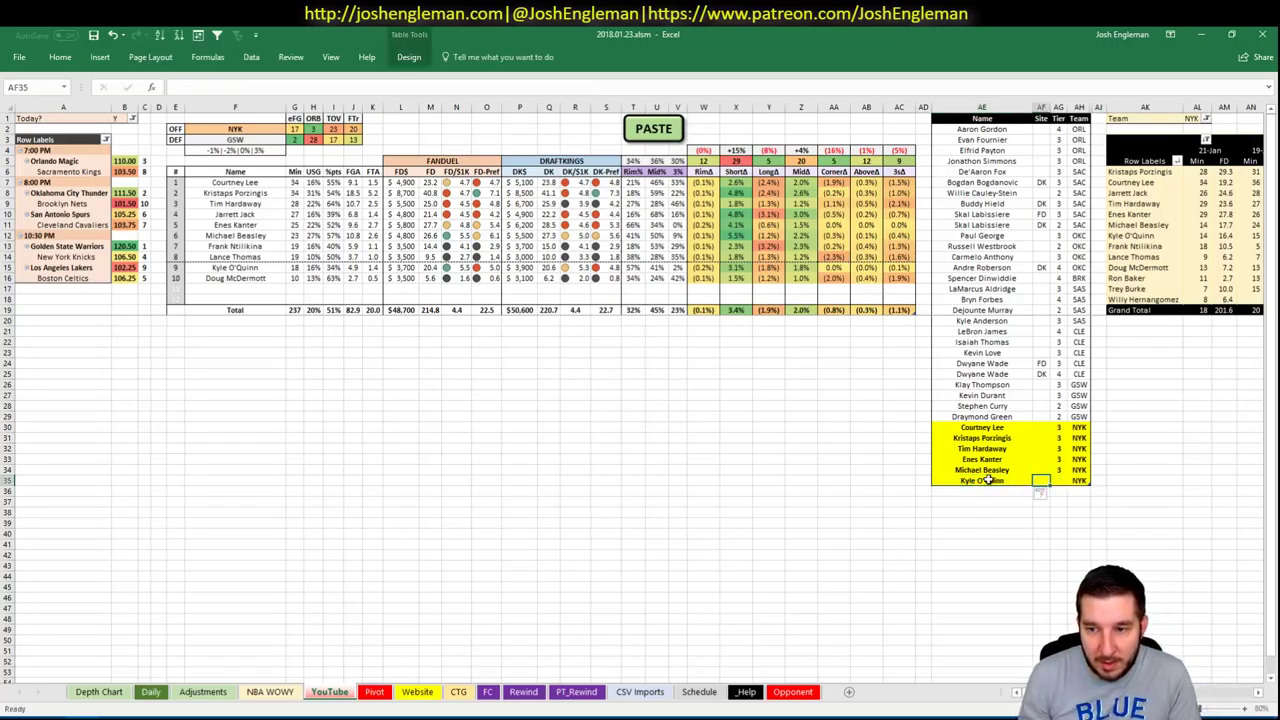
key(Return)
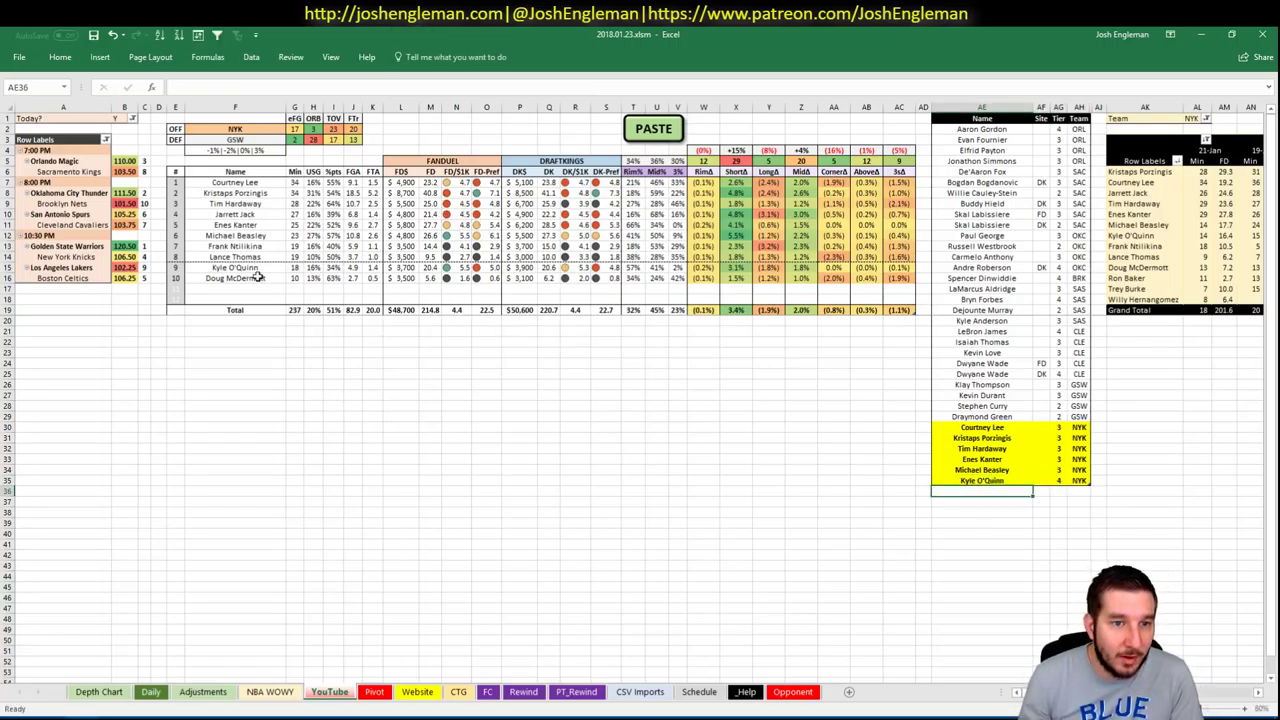
scroll(640, 400, right, 5)
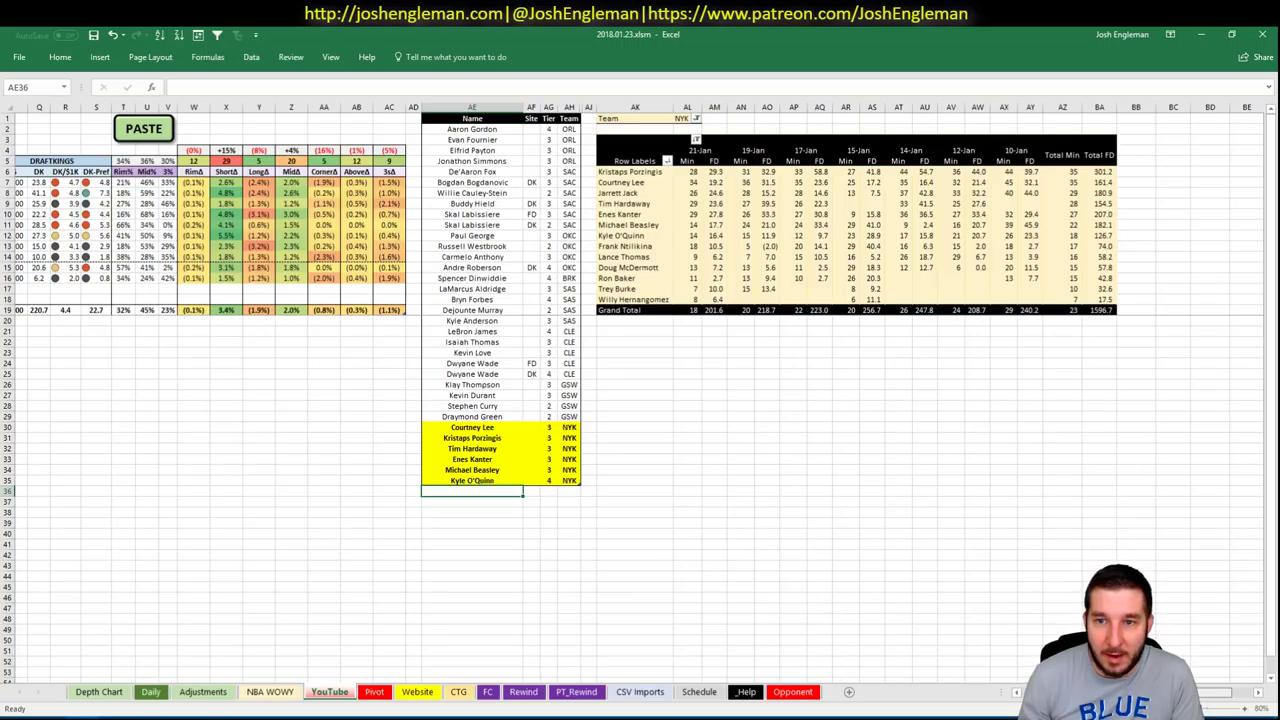
scroll(837, 606, left, 5)
click(605, 448)
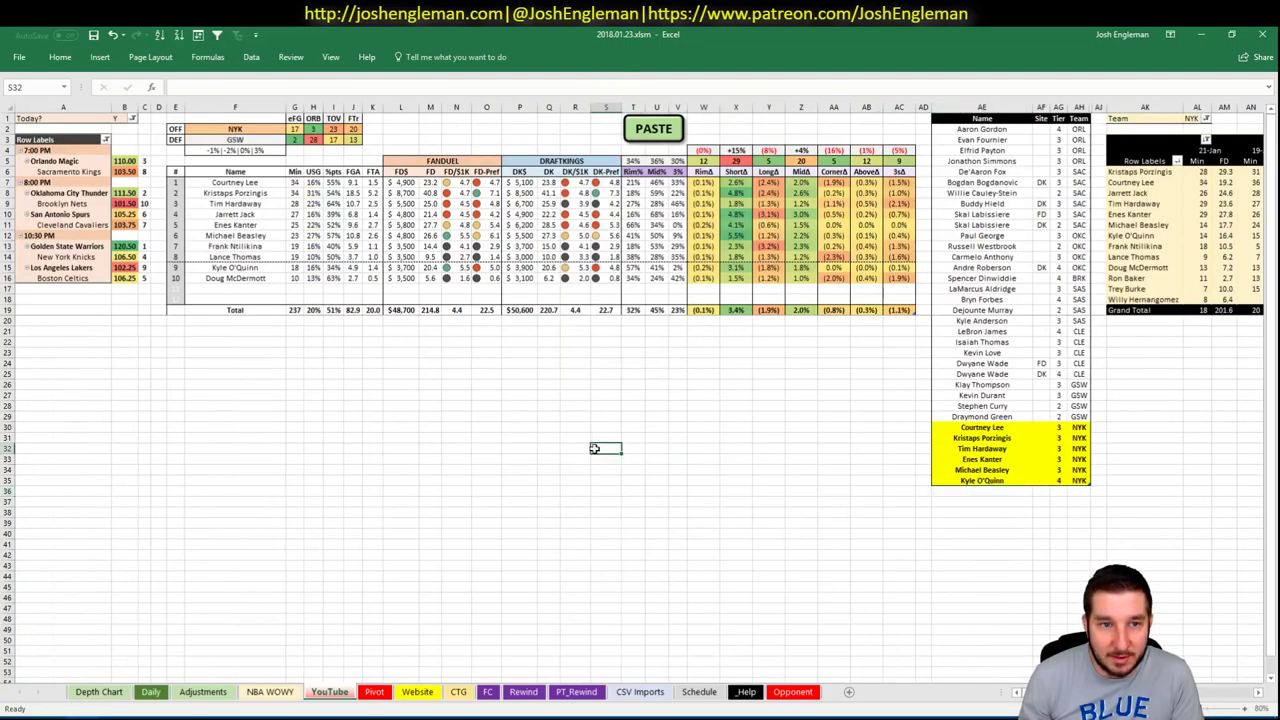
click(370, 321)
click(600, 373)
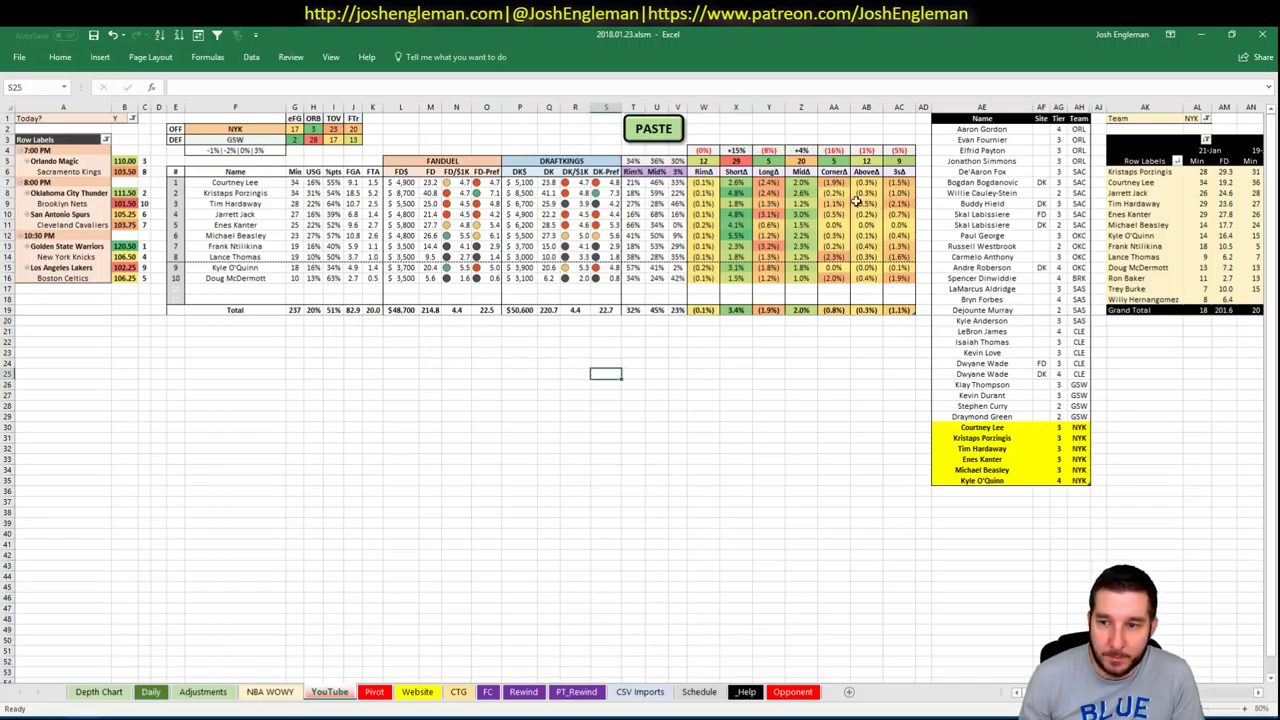
Set the offensive team of the matchup table to LAL
click(237, 128)
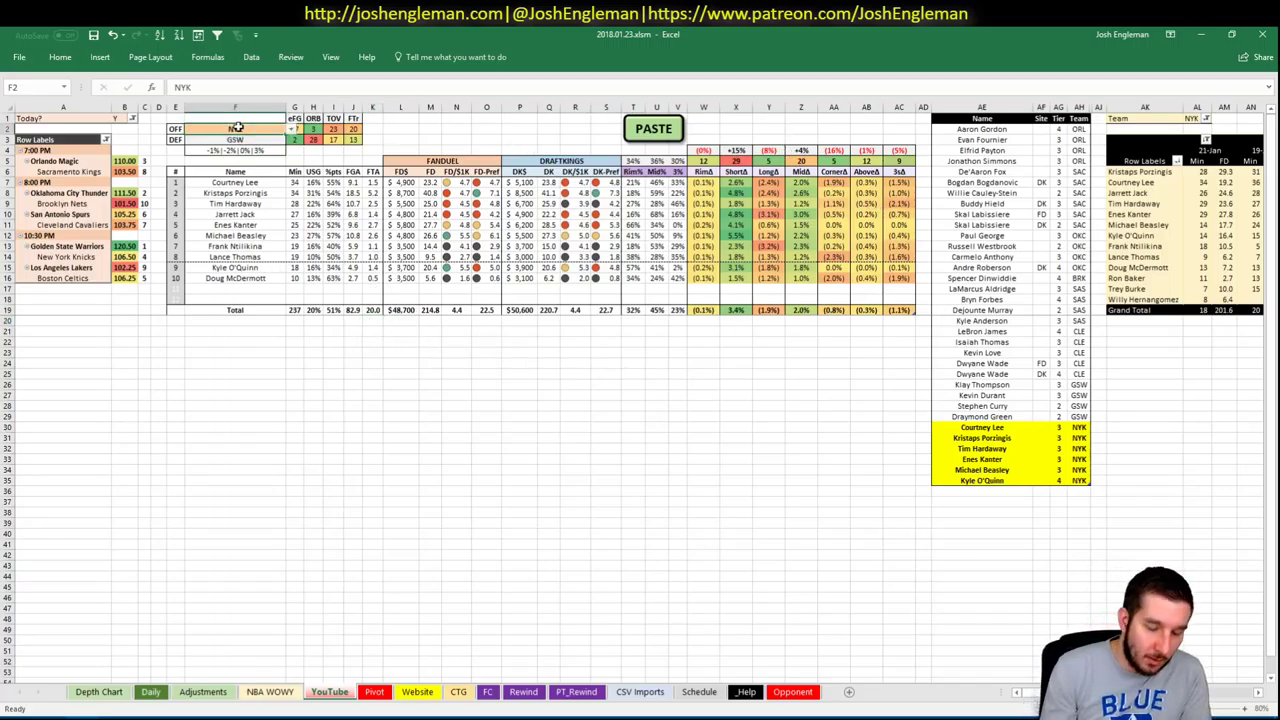
text(LAL)
key(Return)
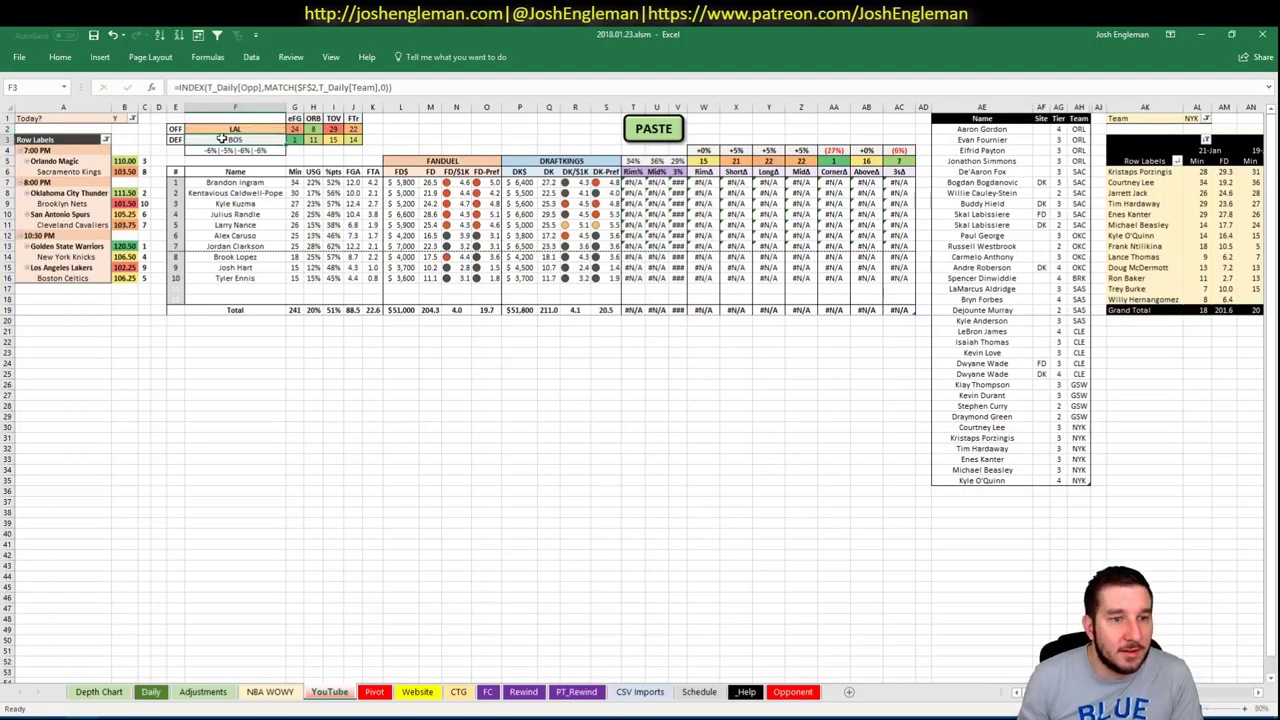
Switch to the Cleaning the Glass page in the browser and open the Los Angeles Lakers' team stats
mouse_move(71, 718)
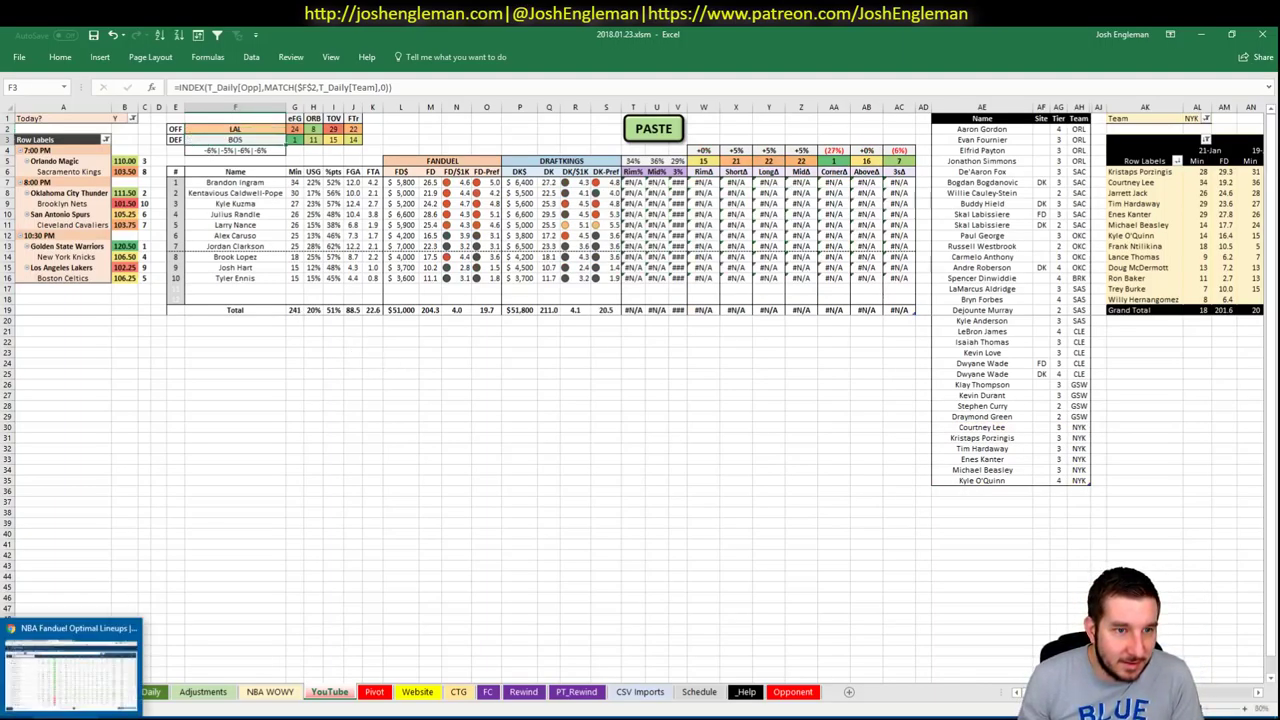
click(71, 665)
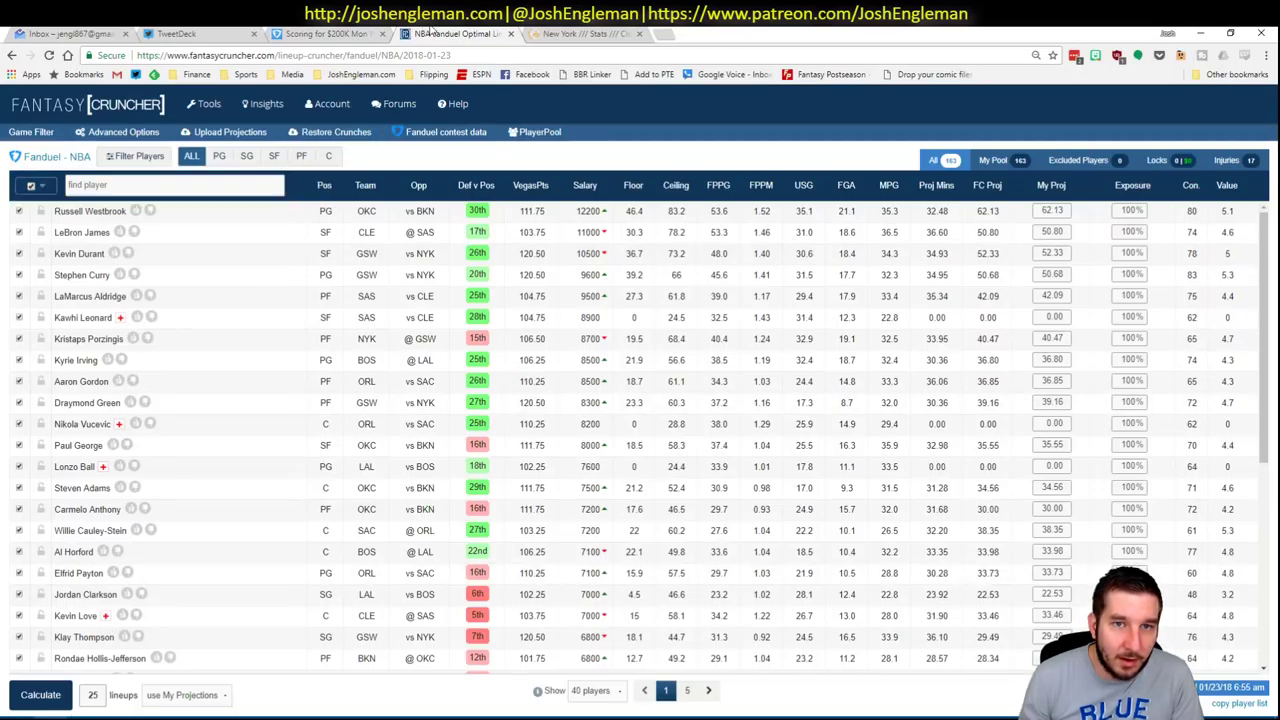
click(560, 33)
click(383, 127)
text(lakers)
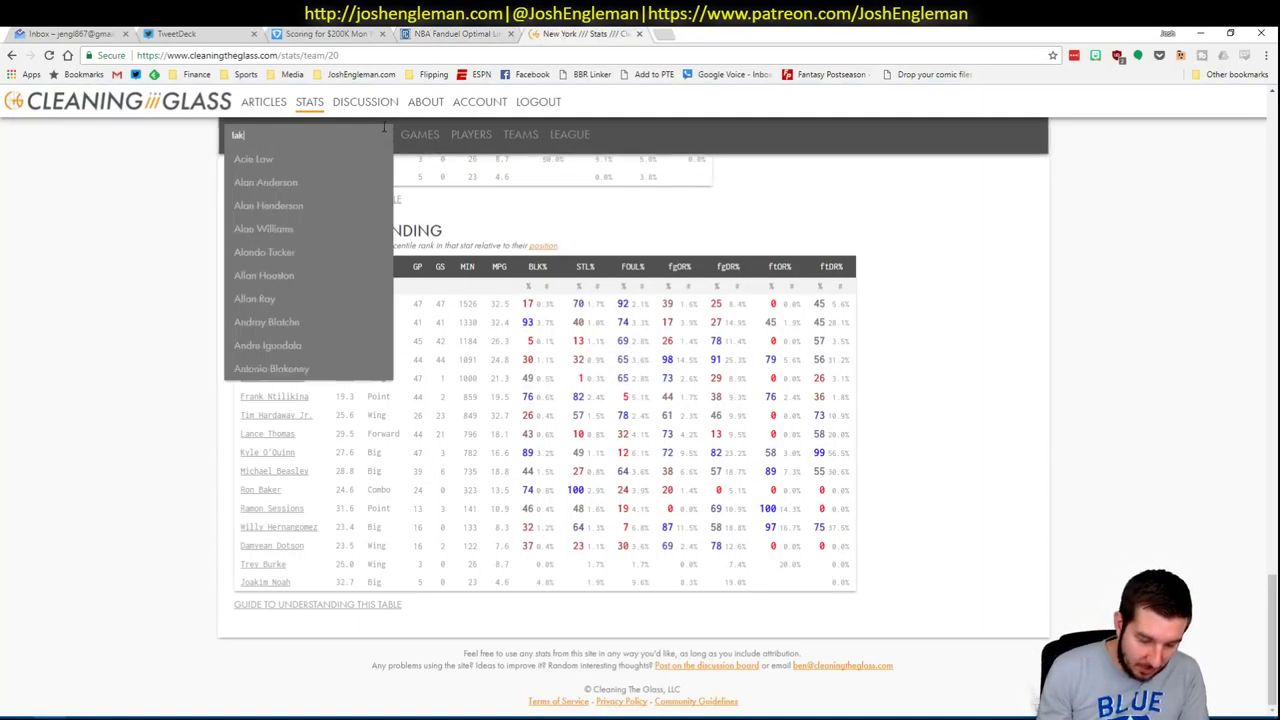
click(372, 159)
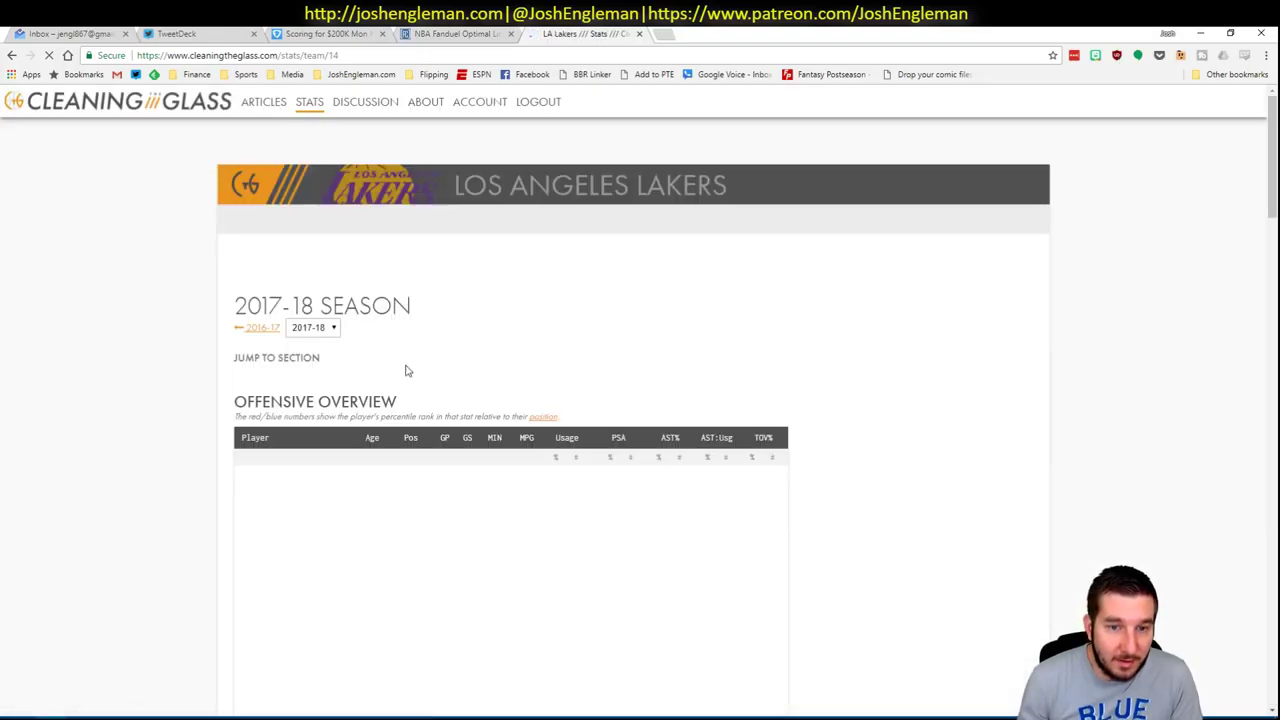
Copy all player rows of the Lakers' Shooting: Frequency table and paste them into the Excel workbook
click(443, 371)
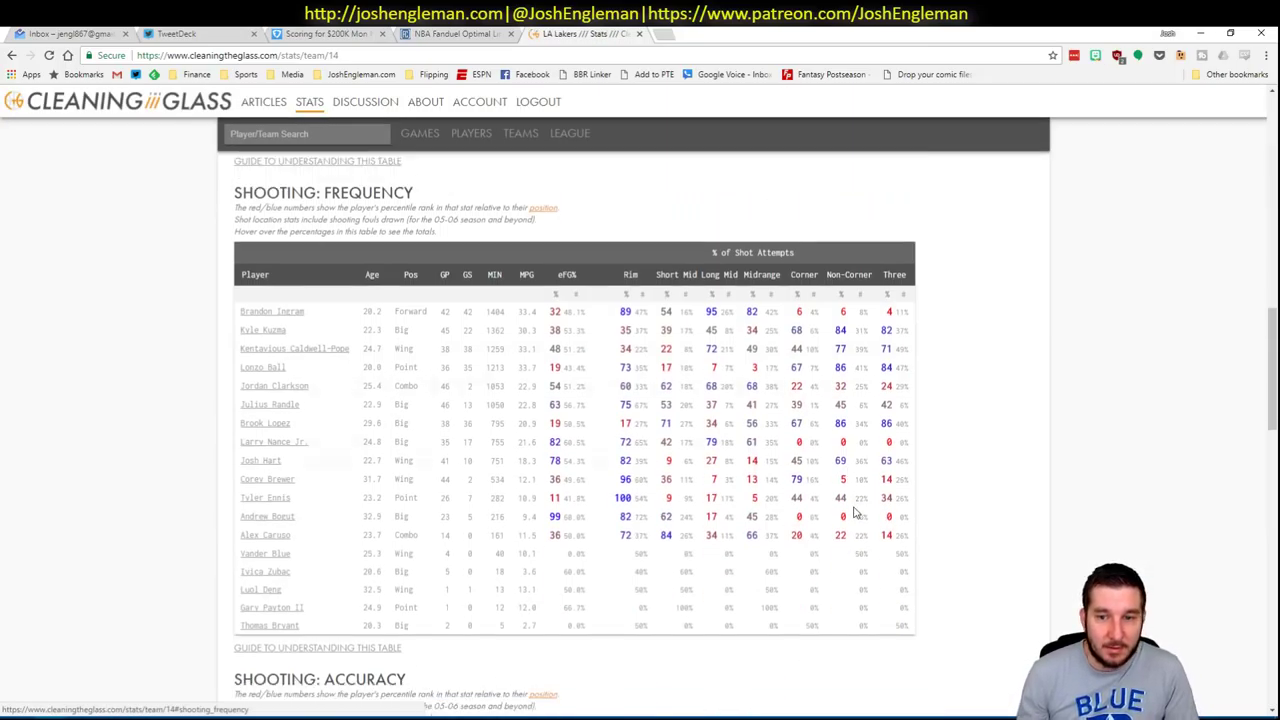
drag(912, 622, 242, 316)
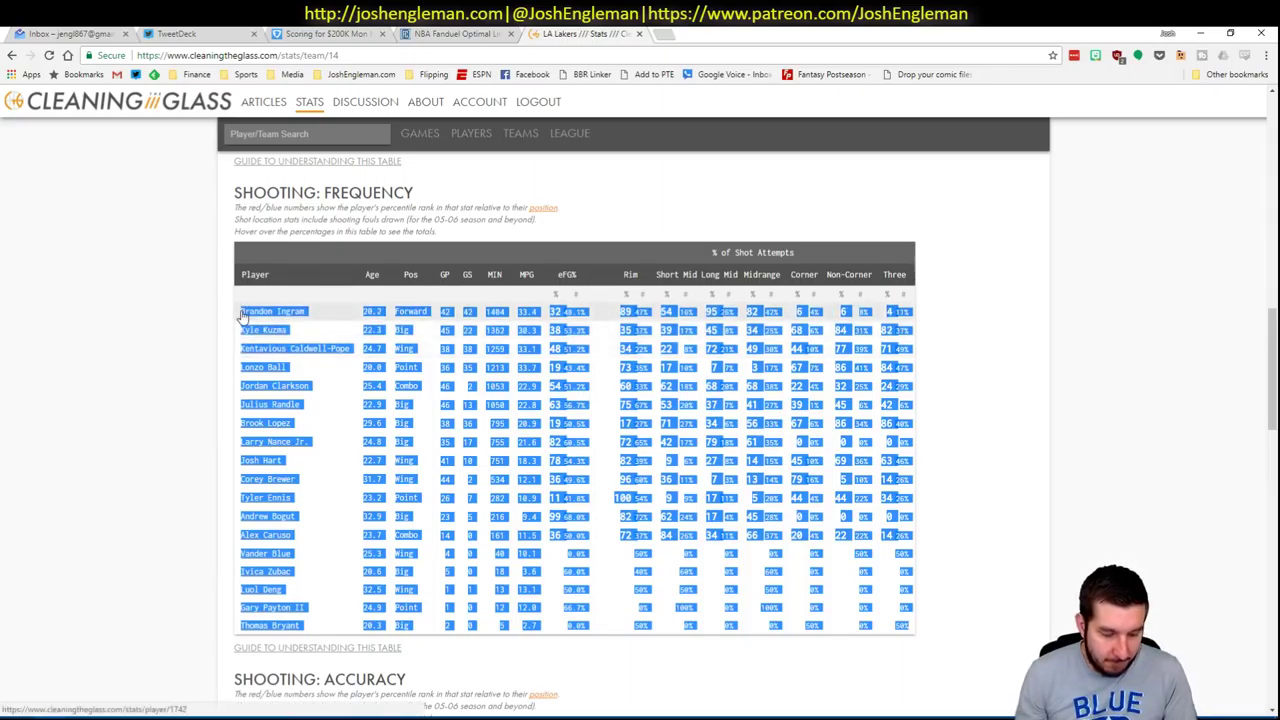
key(alt+Tab)
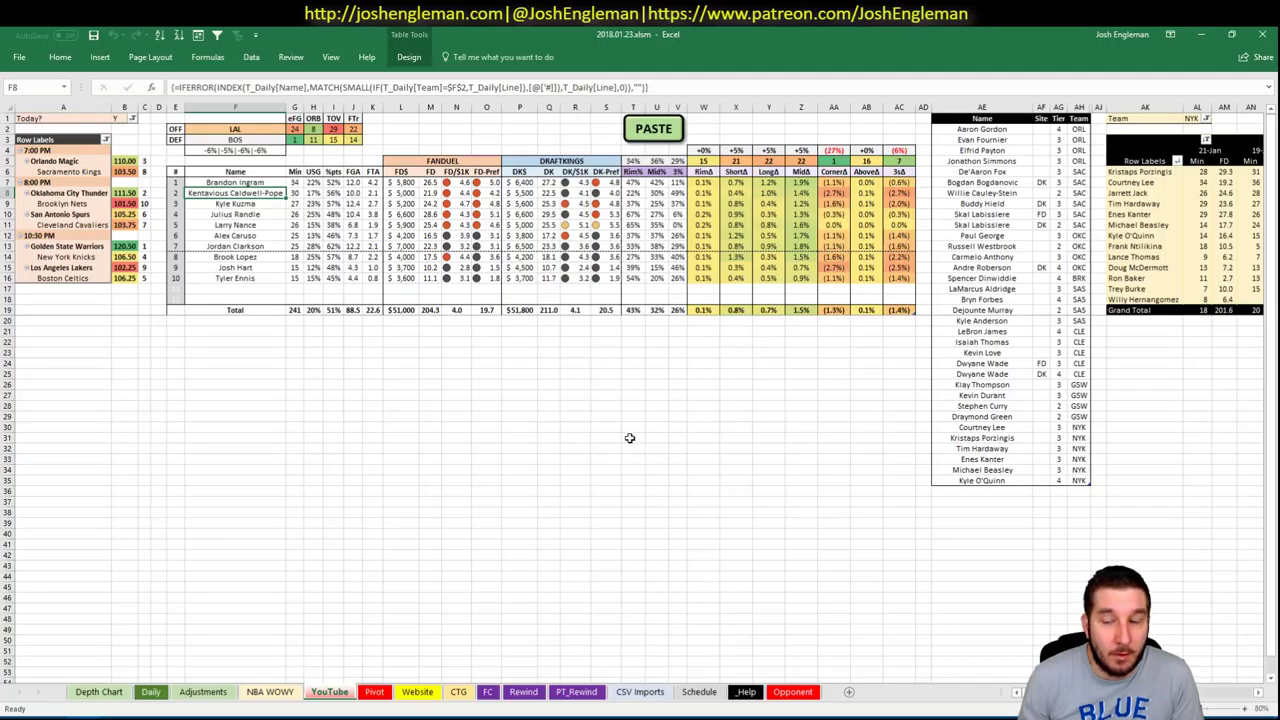
Review the Lakers' matchup figures against BOS, filter the recent-games table to team LAL, and check it
click(1030, 490)
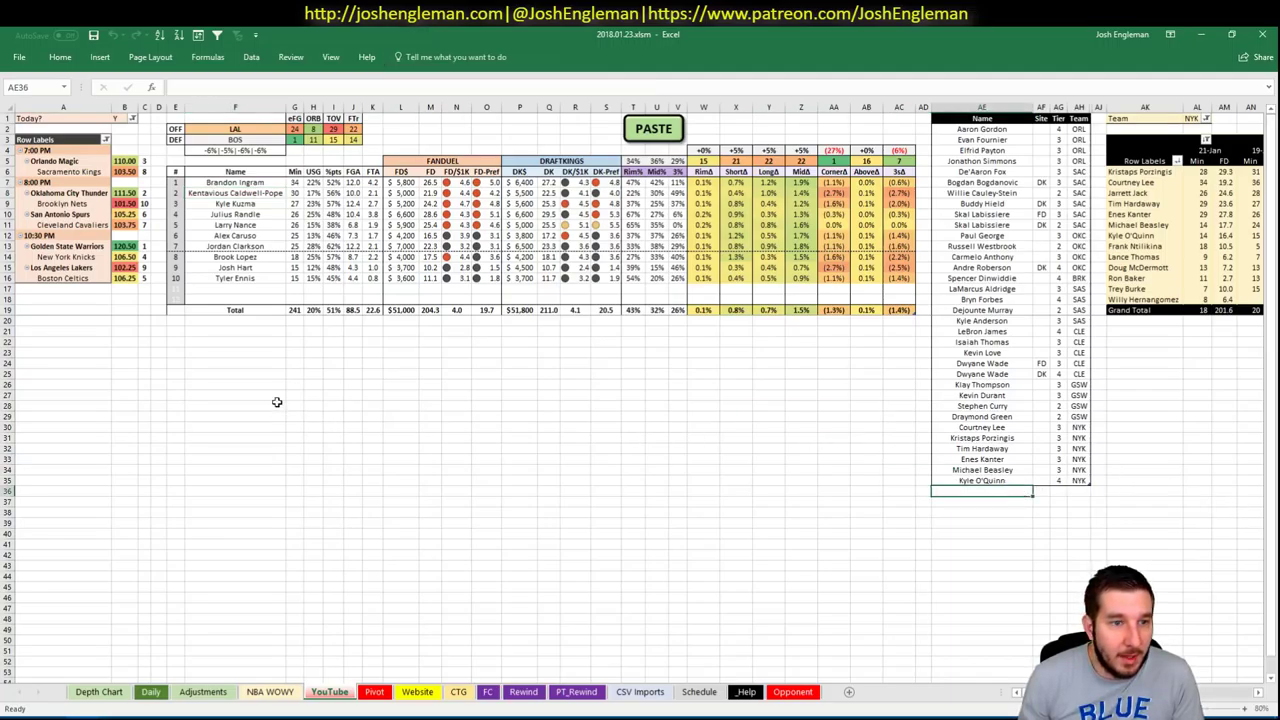
click(428, 337)
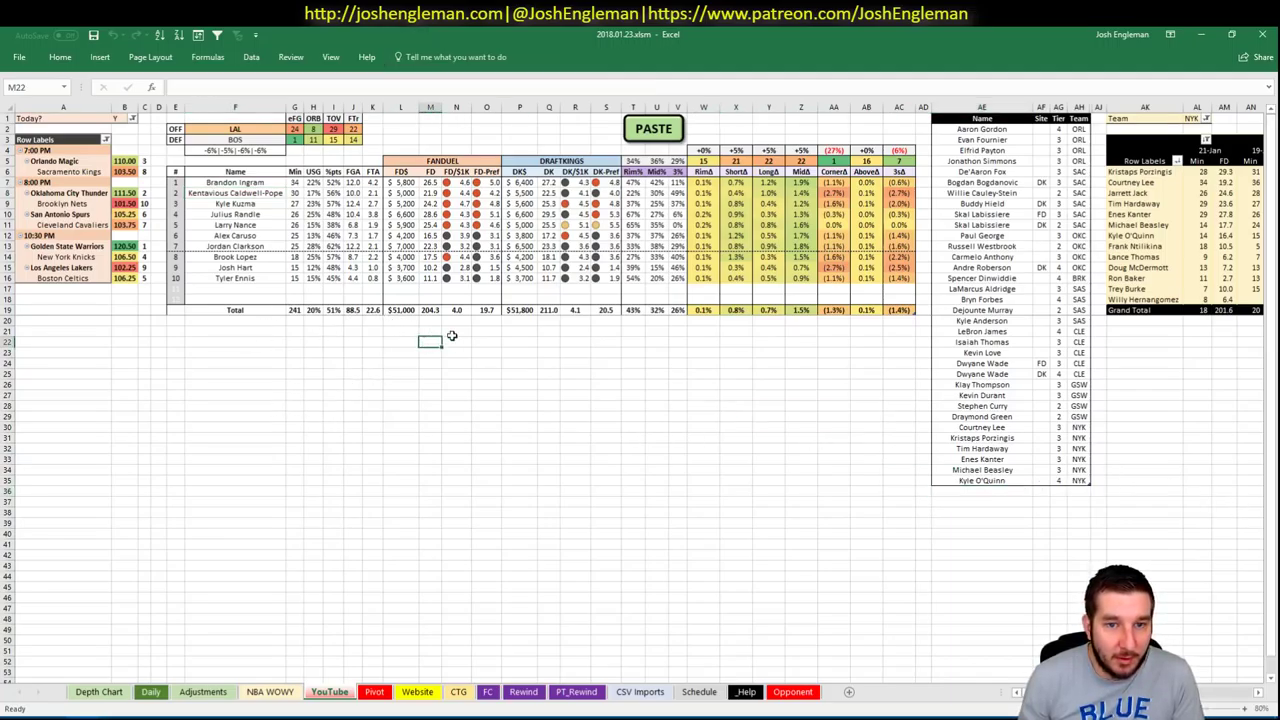
click(960, 490)
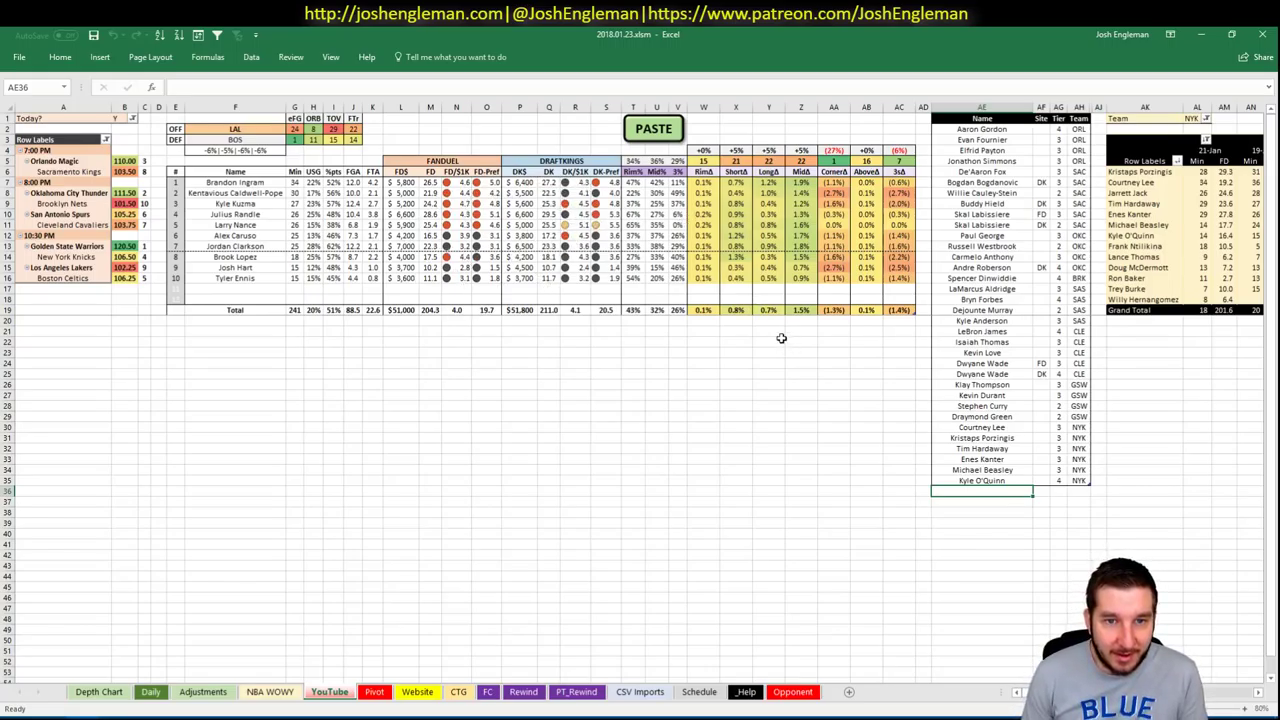
click(1191, 119)
text(LAL)
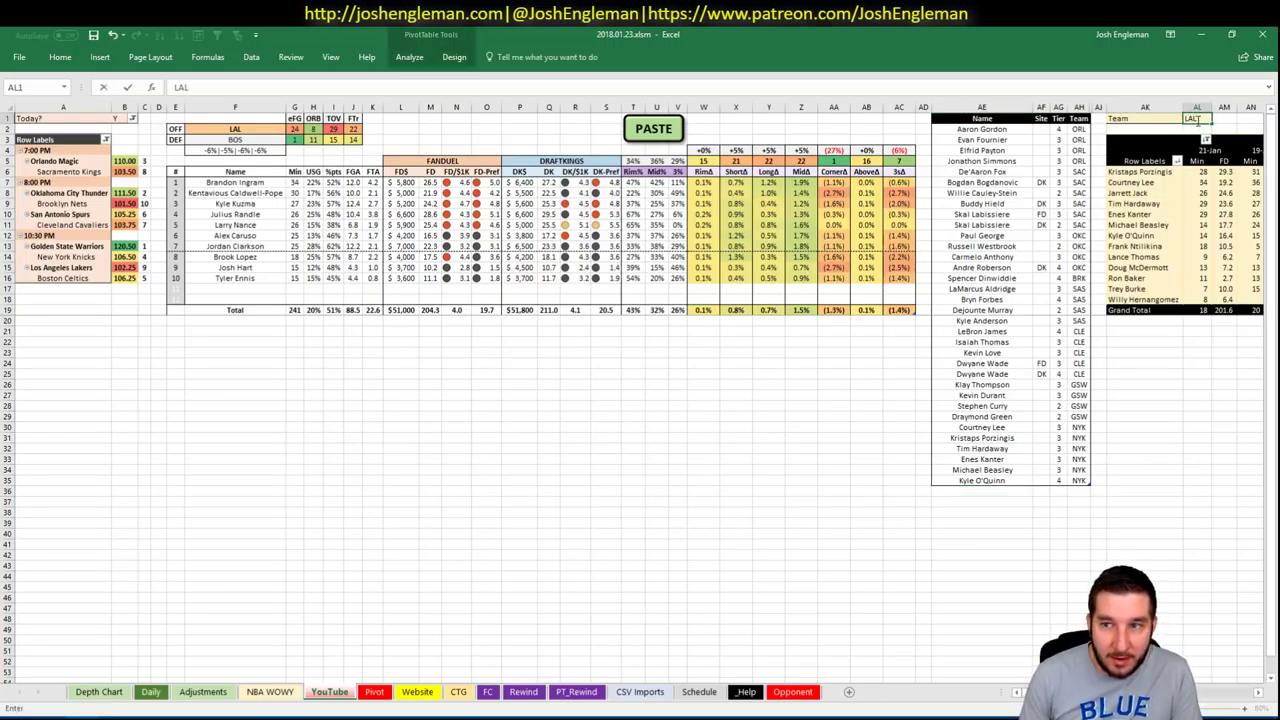
key(Return)
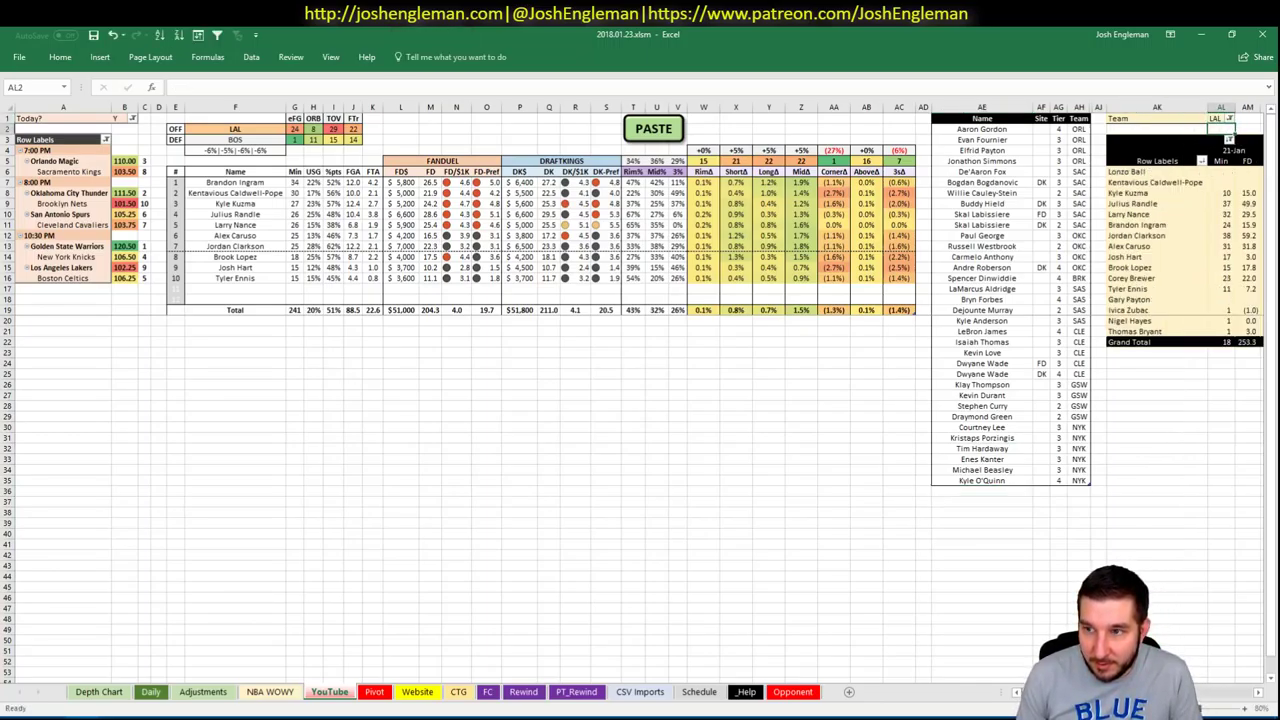
drag(1170, 693, 1050, 560)
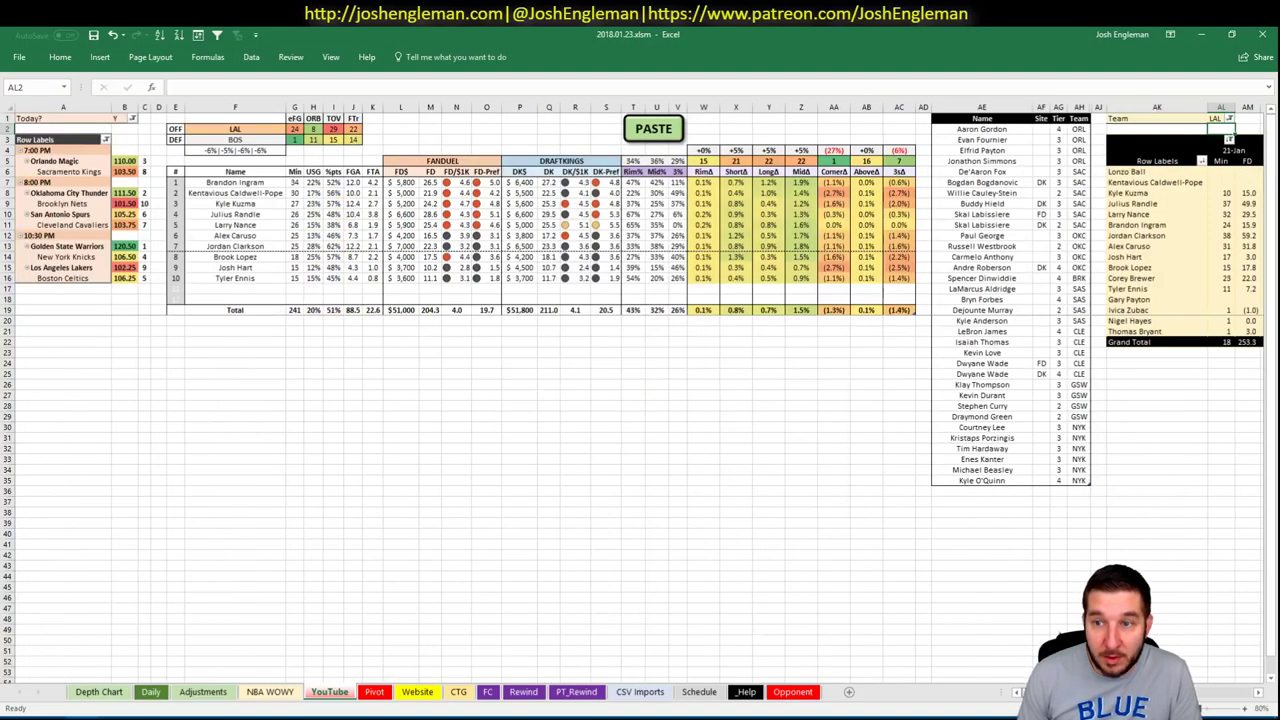
Add Brandon Ingram to the end of the pick list and assign him tier 4
click(975, 493)
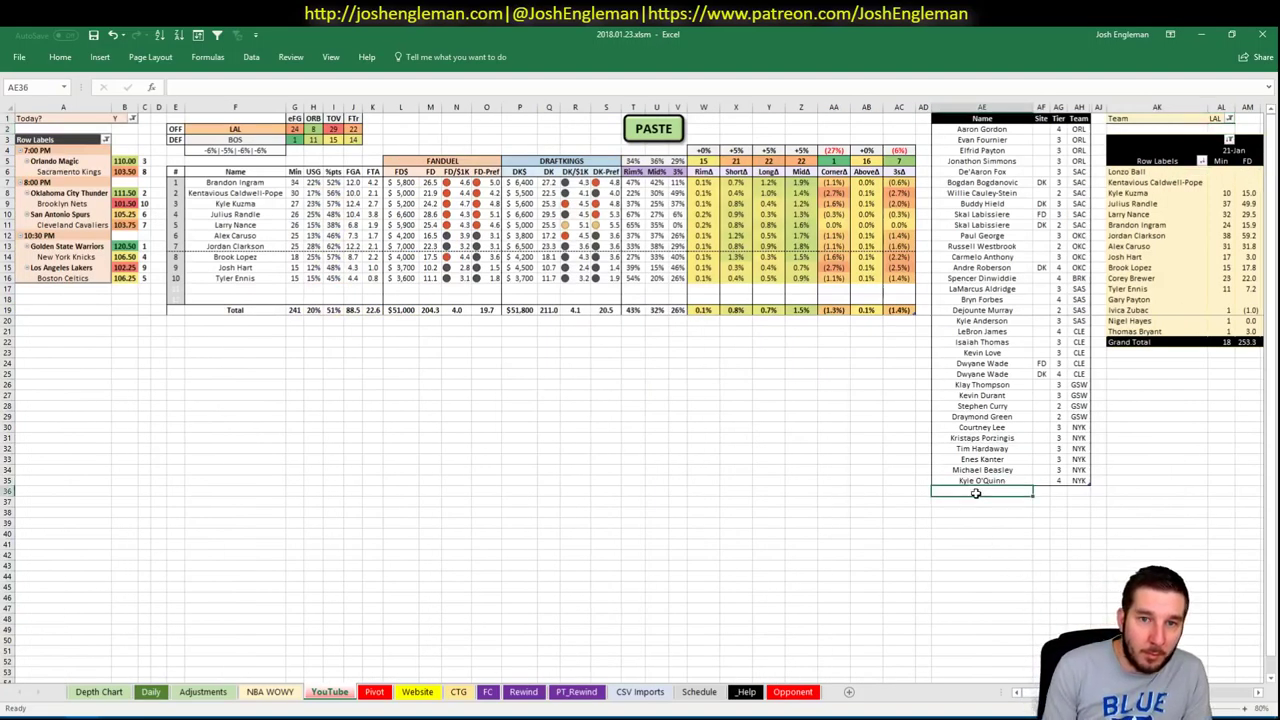
text(Brandon Ingram)
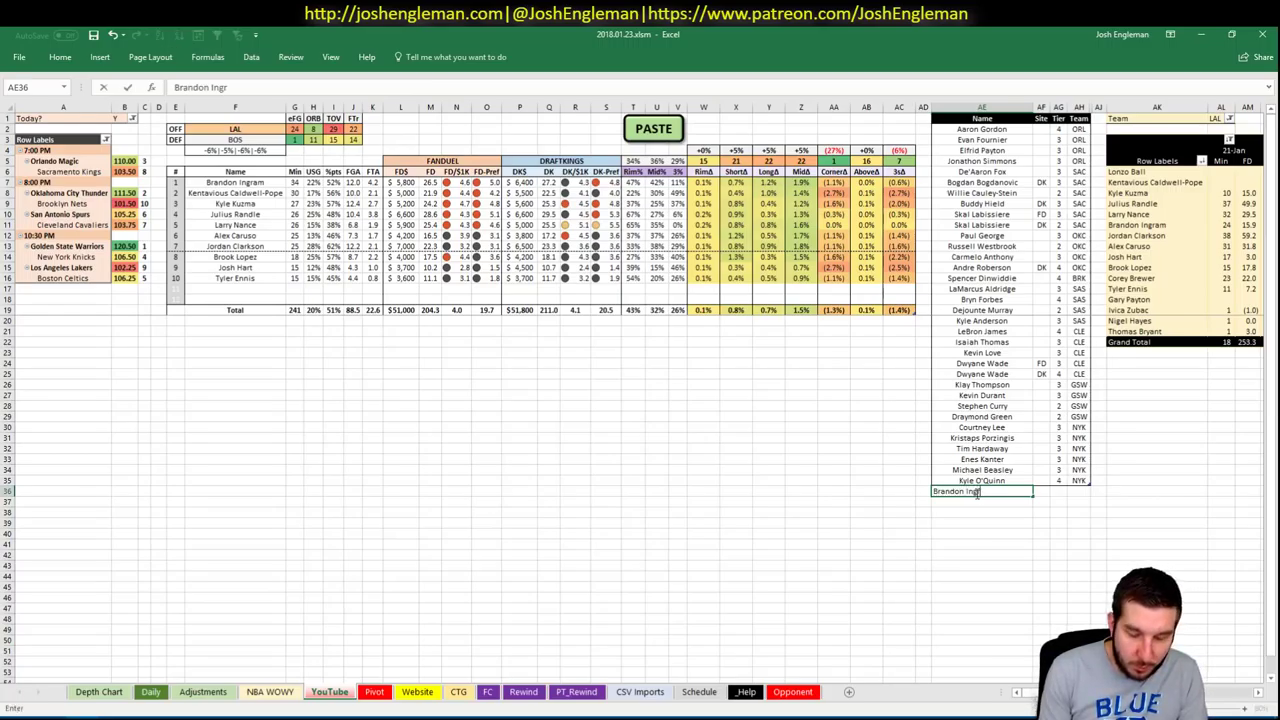
click(1058, 491)
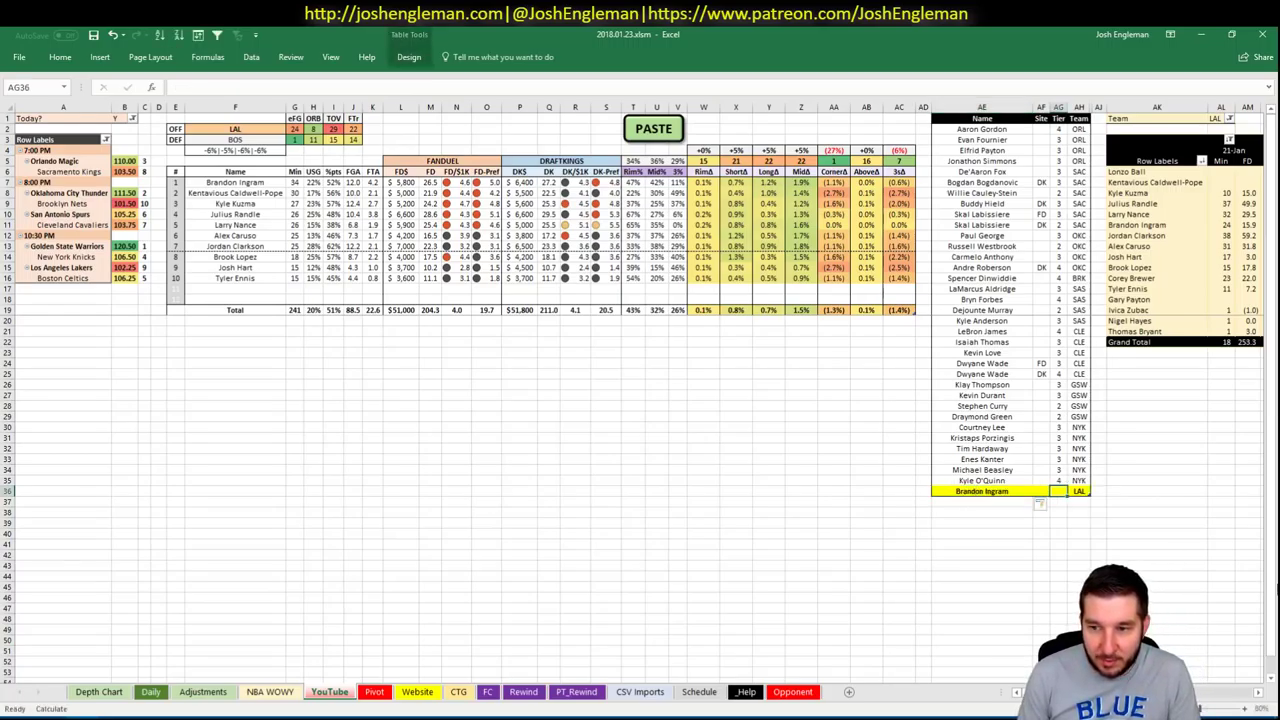
text(4)
key(Return)
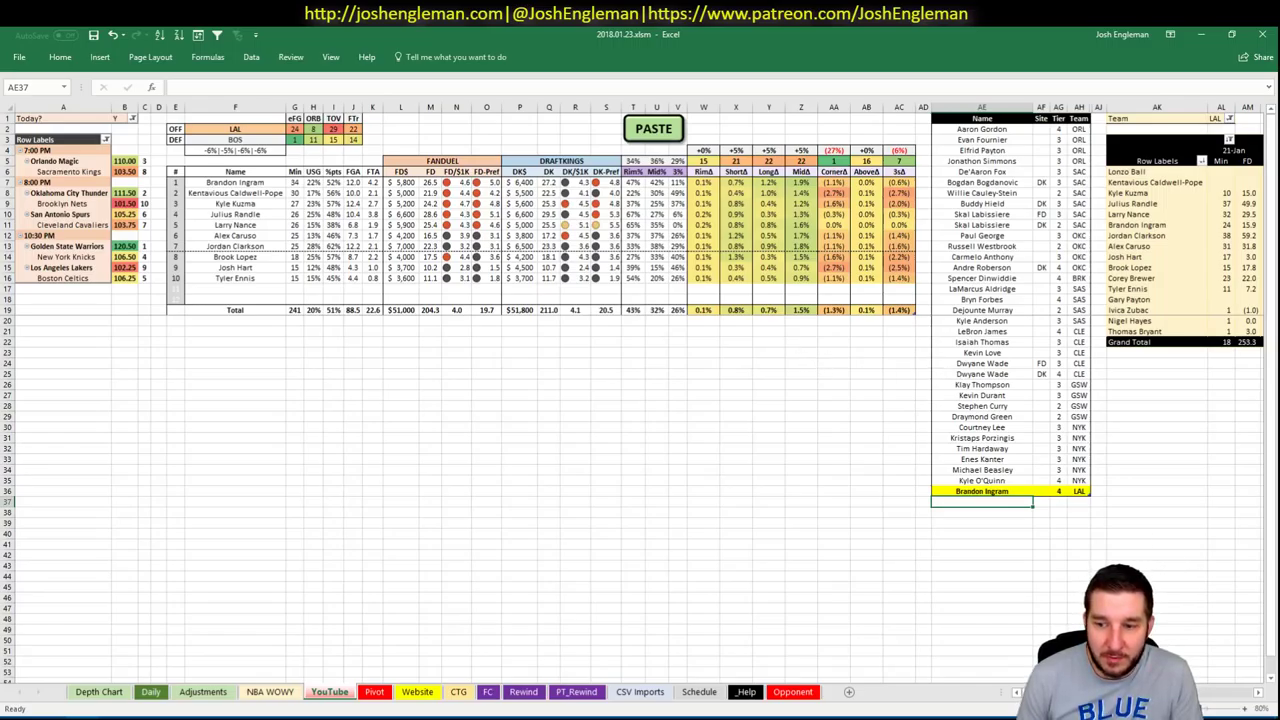
Check the Lakers' recent-games table, and add Kyle Kuzma to the pick list with tier 4
scroll(640, 400, right, 6)
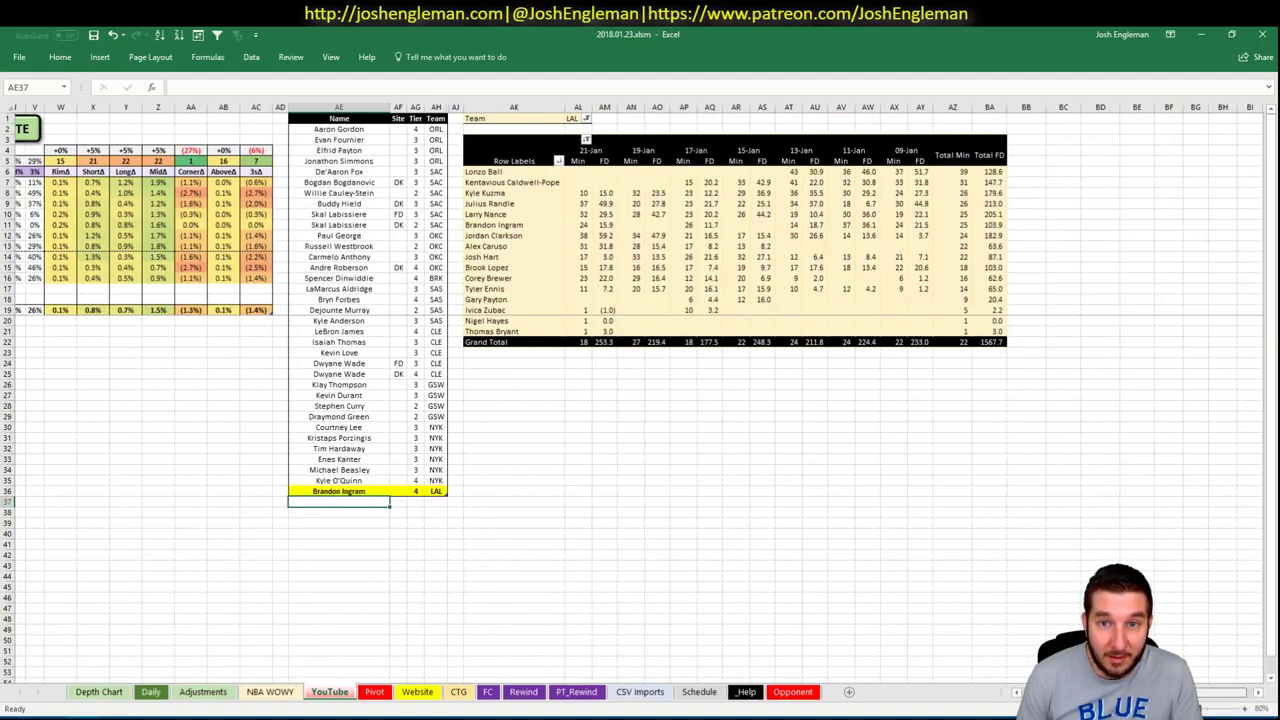
scroll(786, 617, left, 6)
text(K)
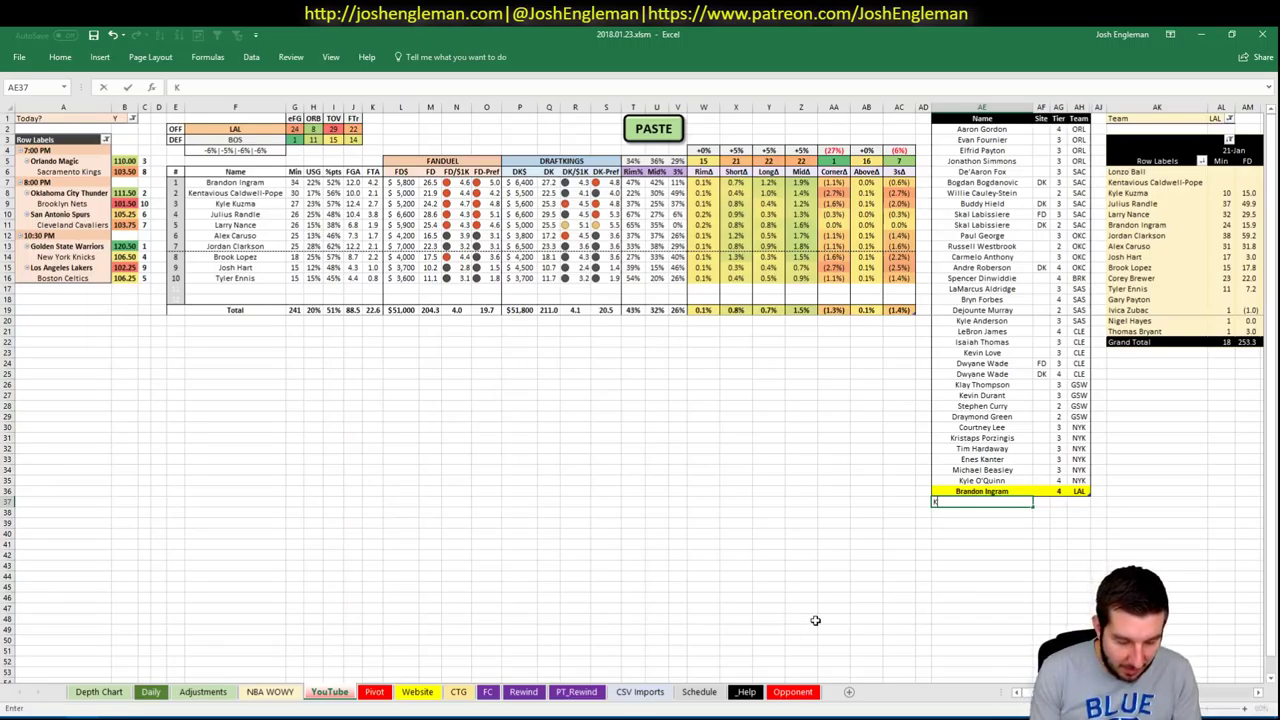
text(yle Kuzma)
key(Tab)
key(Tab)
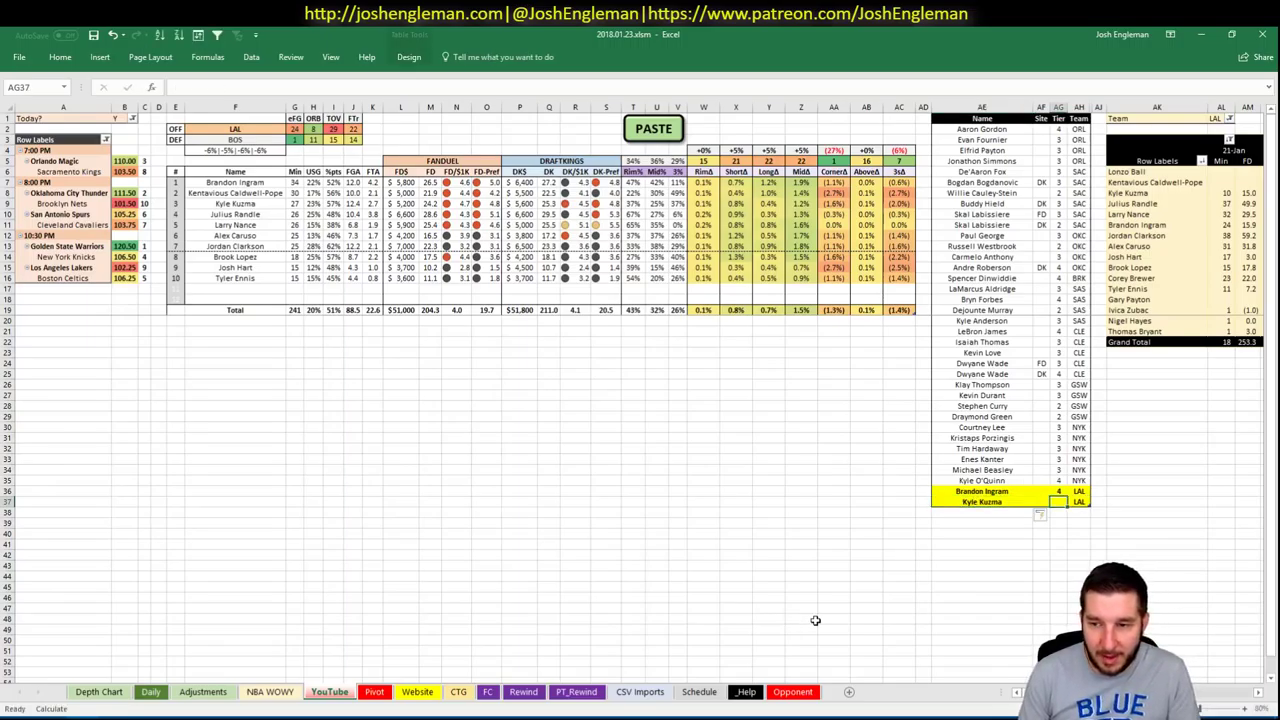
text(4)
key(Return)
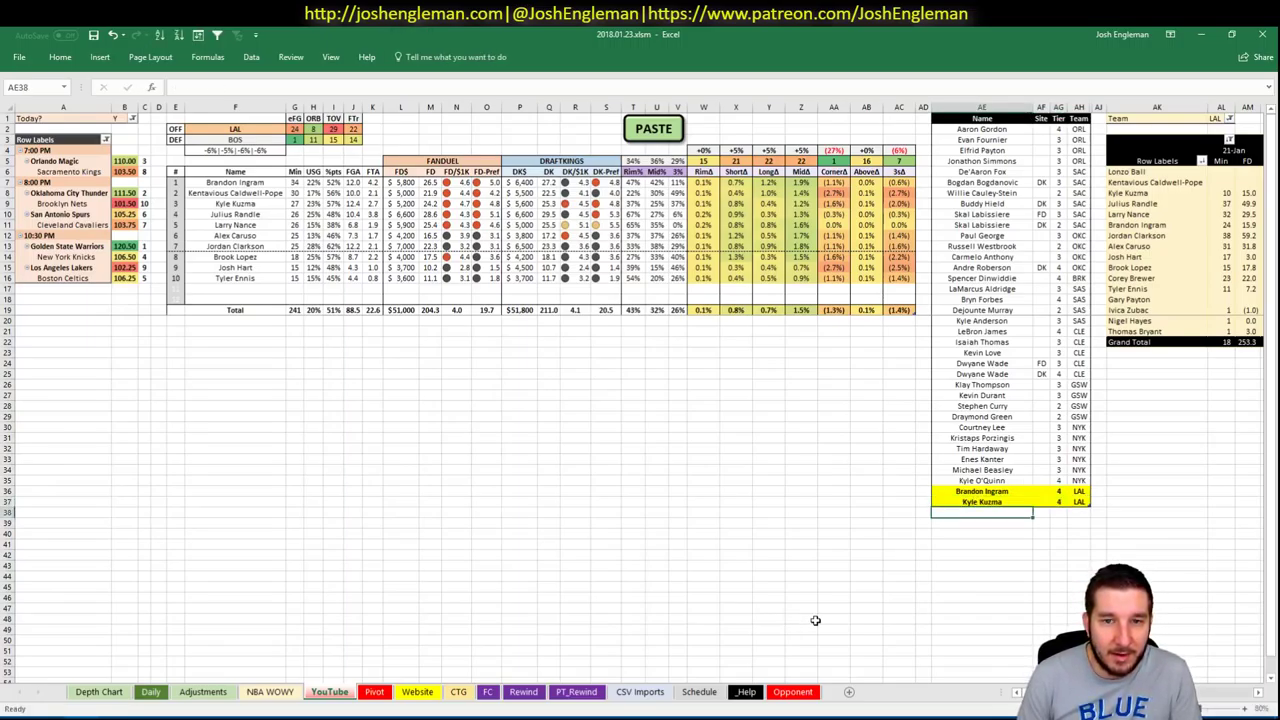
Add Larry Nance to the pick list below Kyle Kuzma with site DK and tier 3
text(Larry nance)
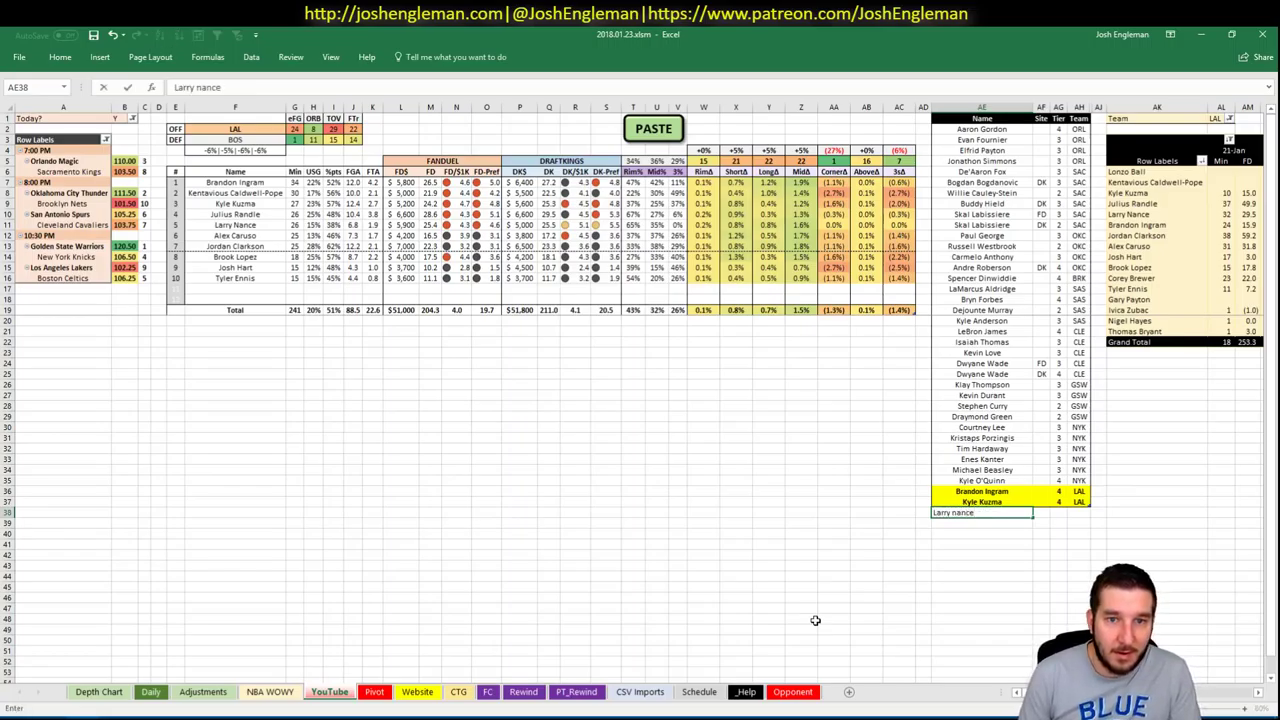
key(Tab)
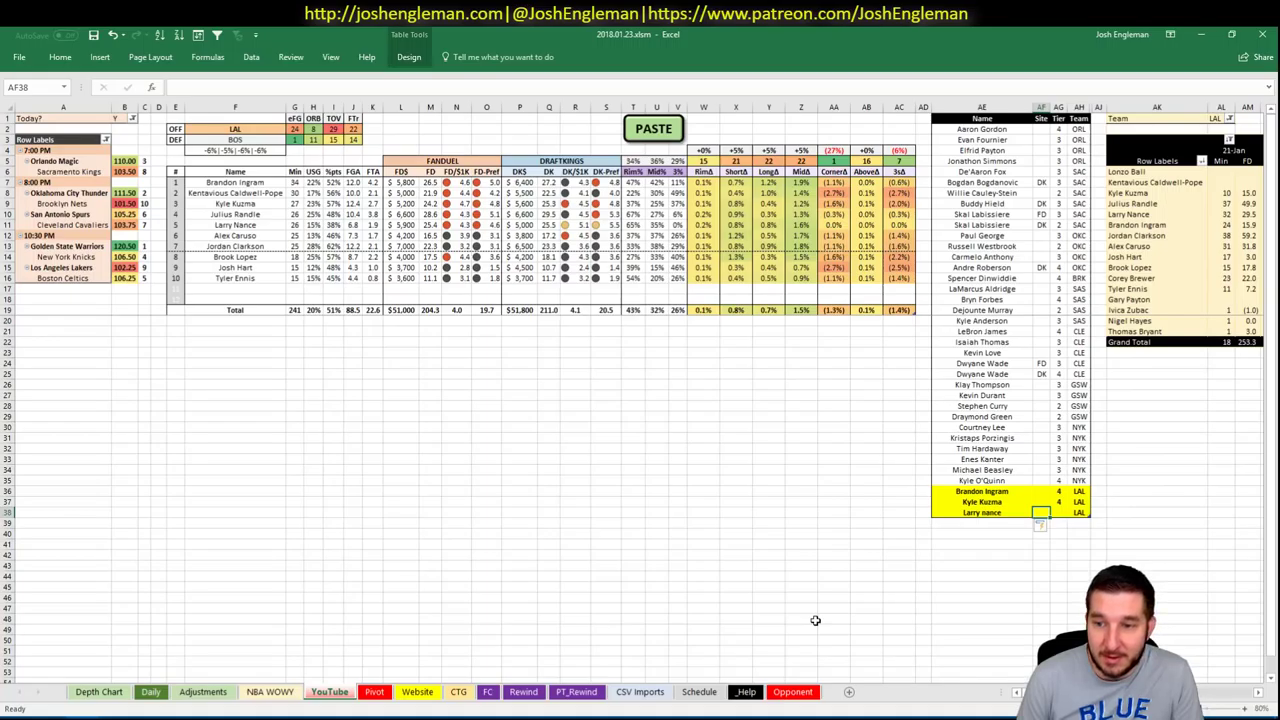
key(shift+Tab)
key(F2)
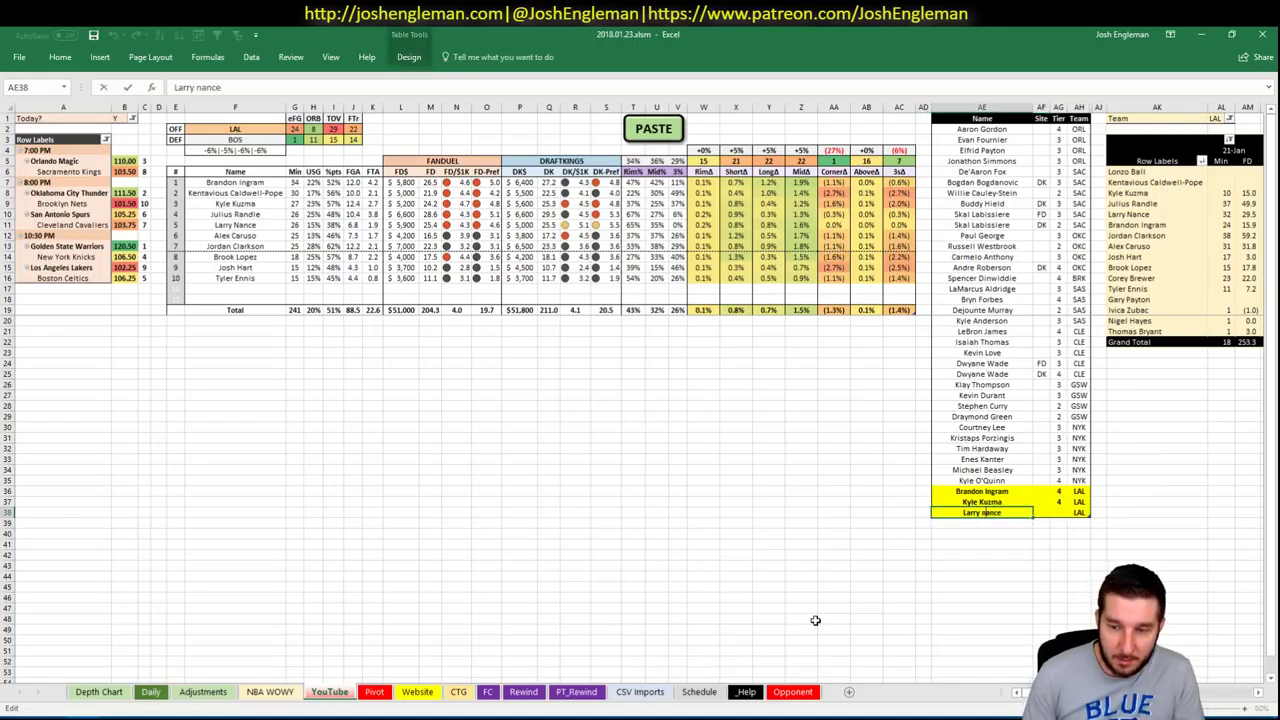
key(BackSpace)
text(N)
key(Tab)
key(Tab)
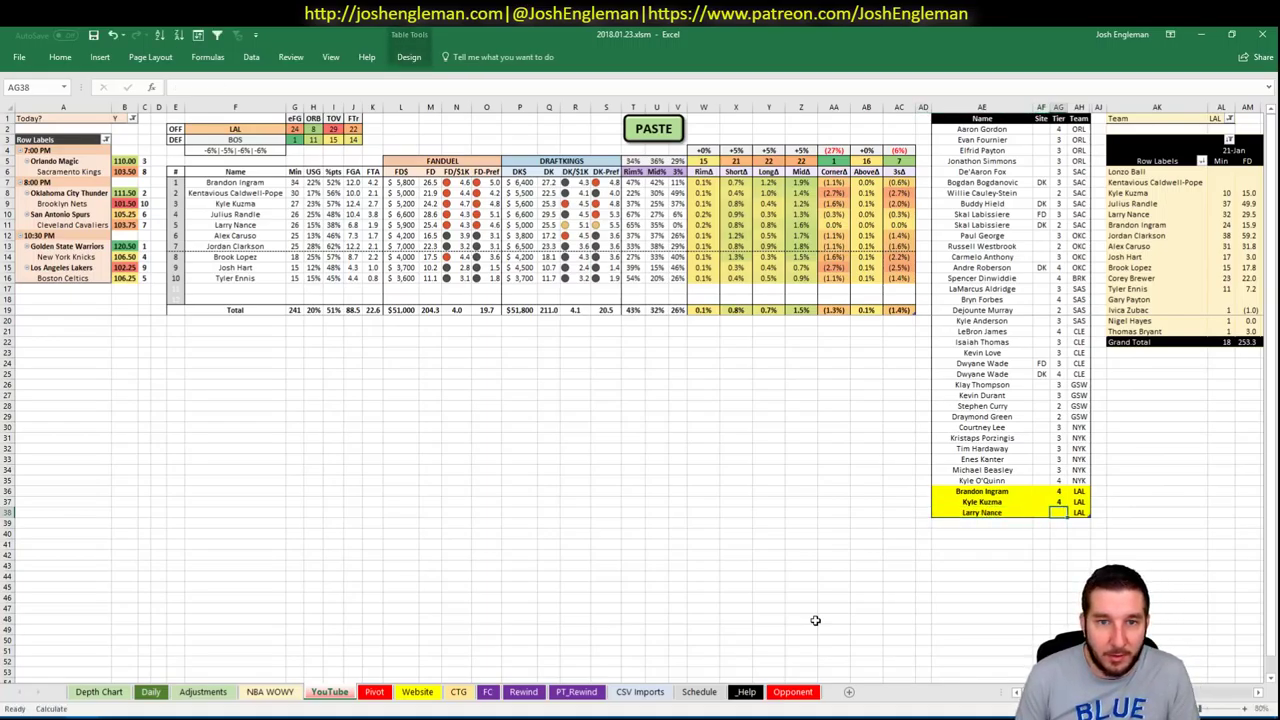
key(shift+Tab)
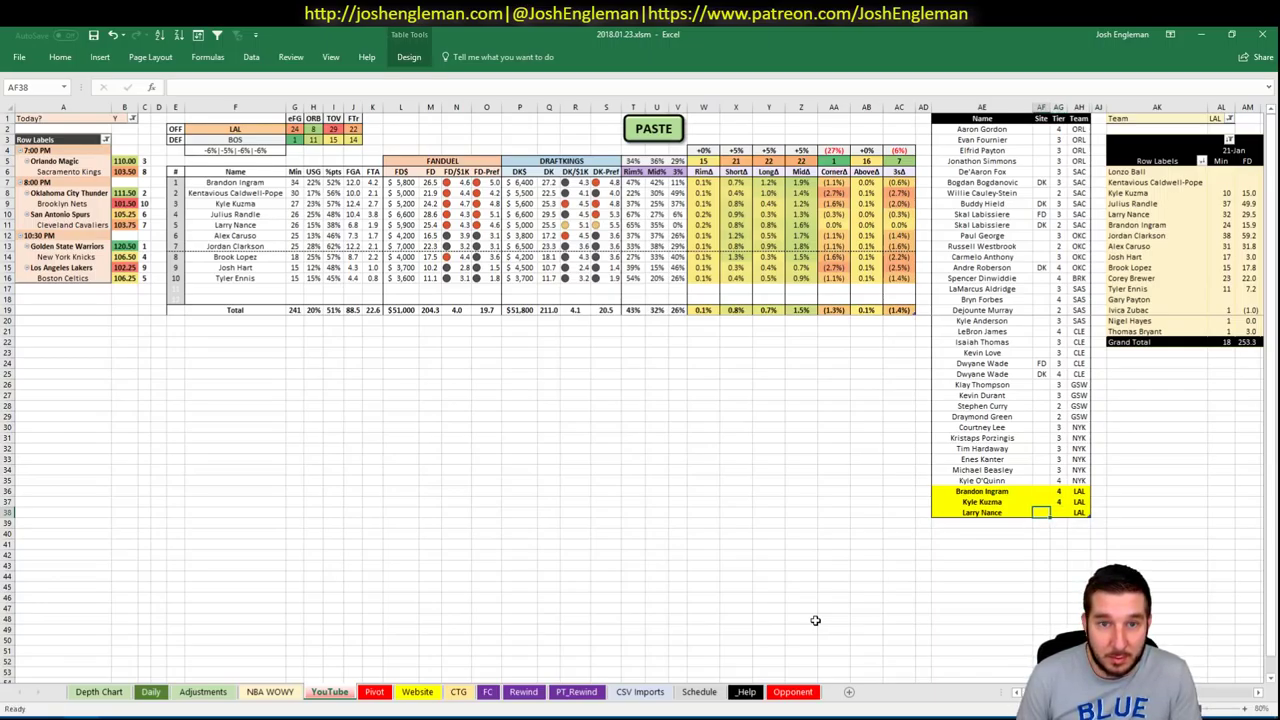
text(DK3)
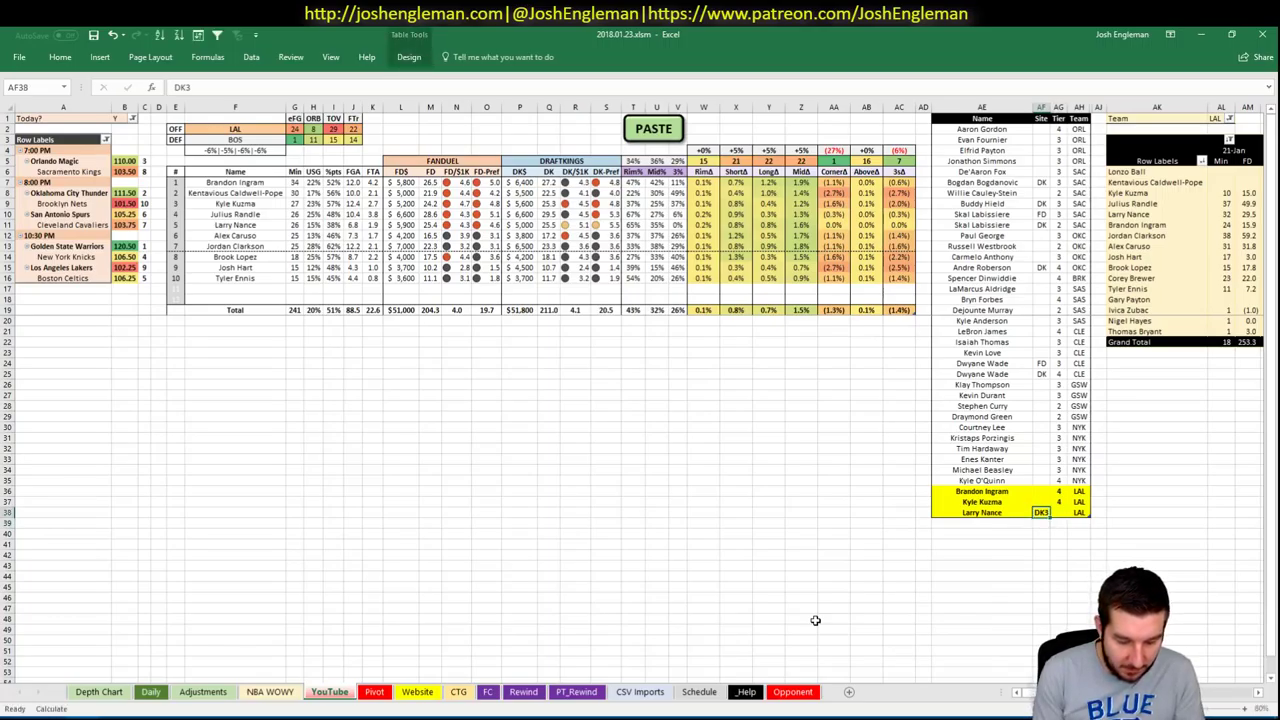
key(BackSpace)
key(Return)
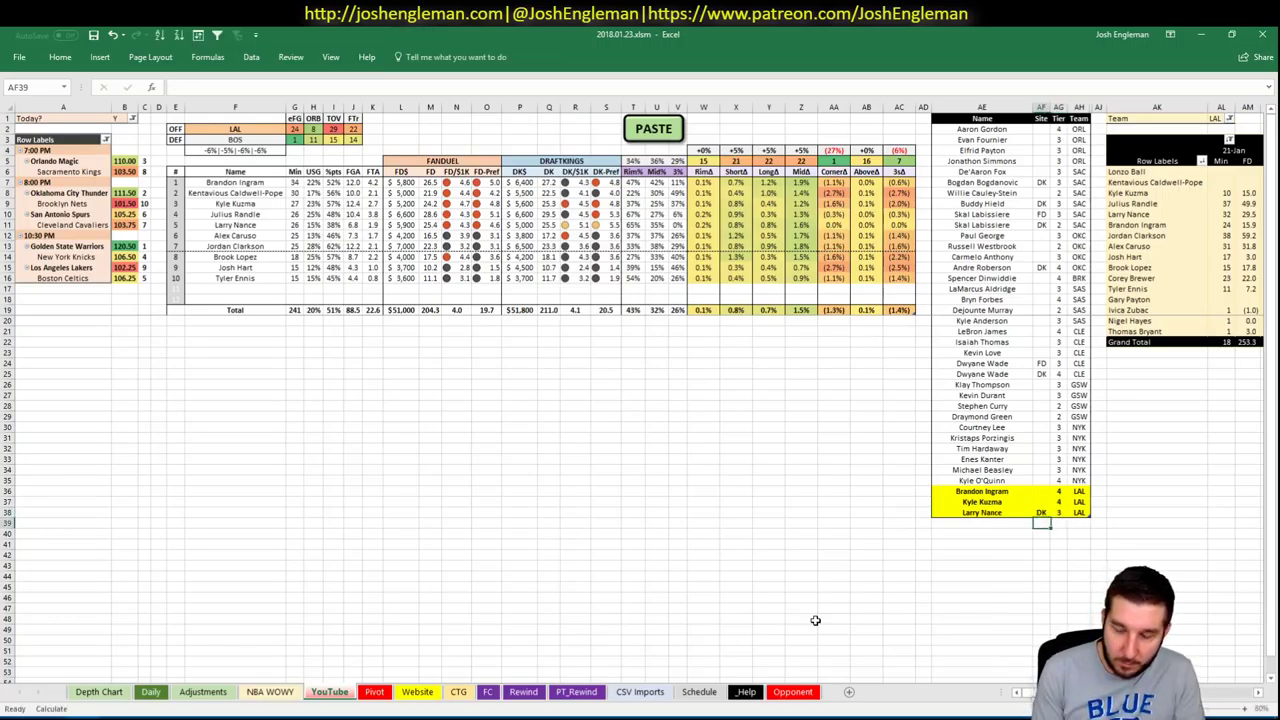
Enter Larry Nance a second time in the pick list's name column, directly below his DK row
text(Larry nance)
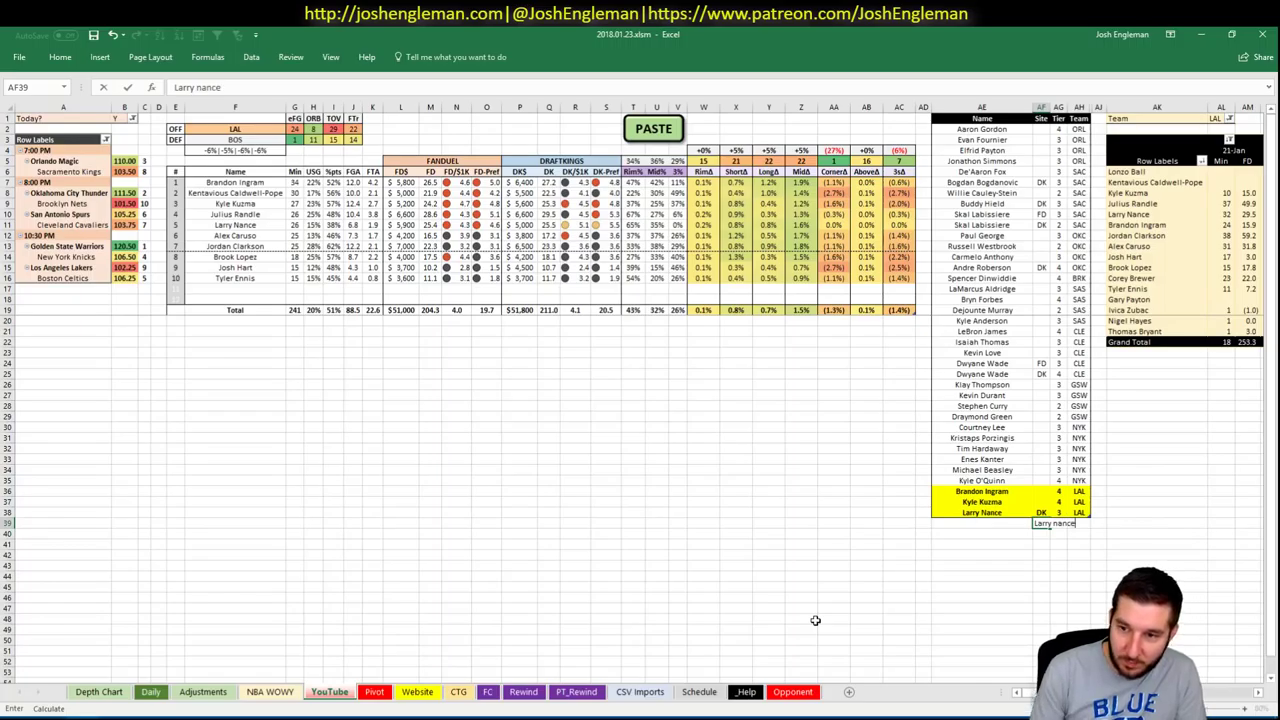
key(Escape)
key(Left)
text(Larry nance)
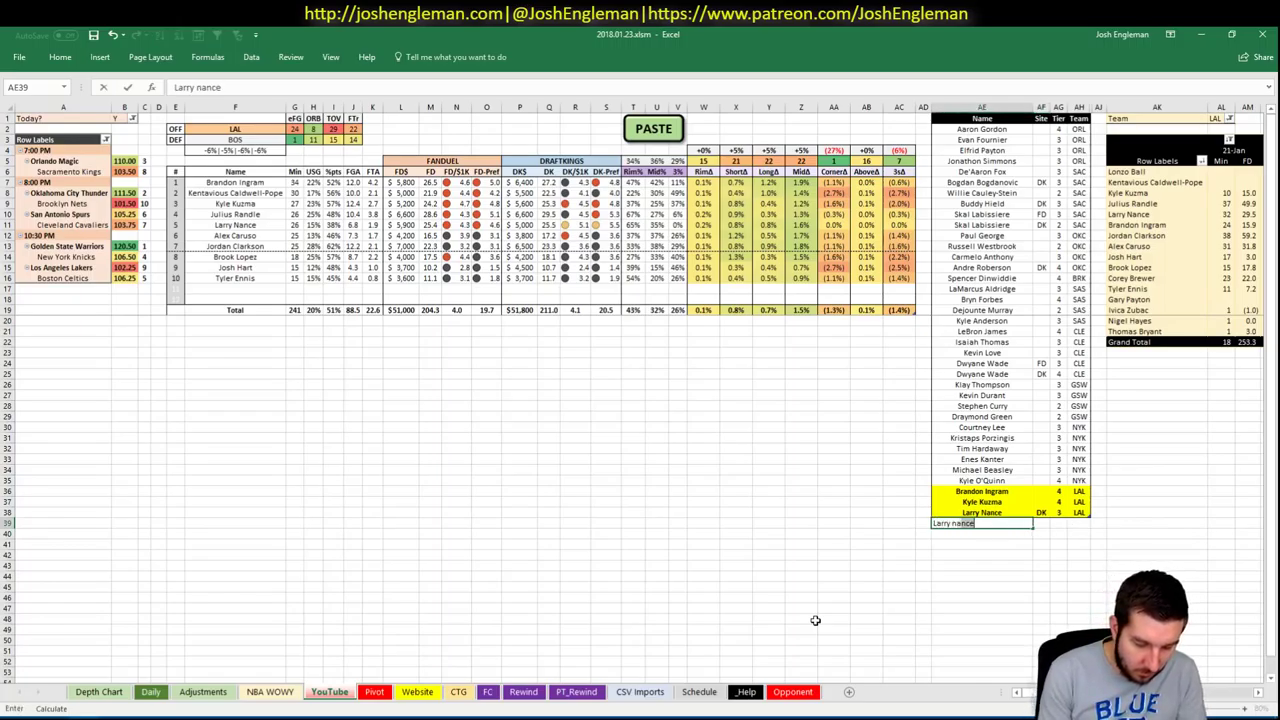
key(Return)
key(Up)
key(F2)
key(Left)
key(Left)
key(Left)
key(Left)
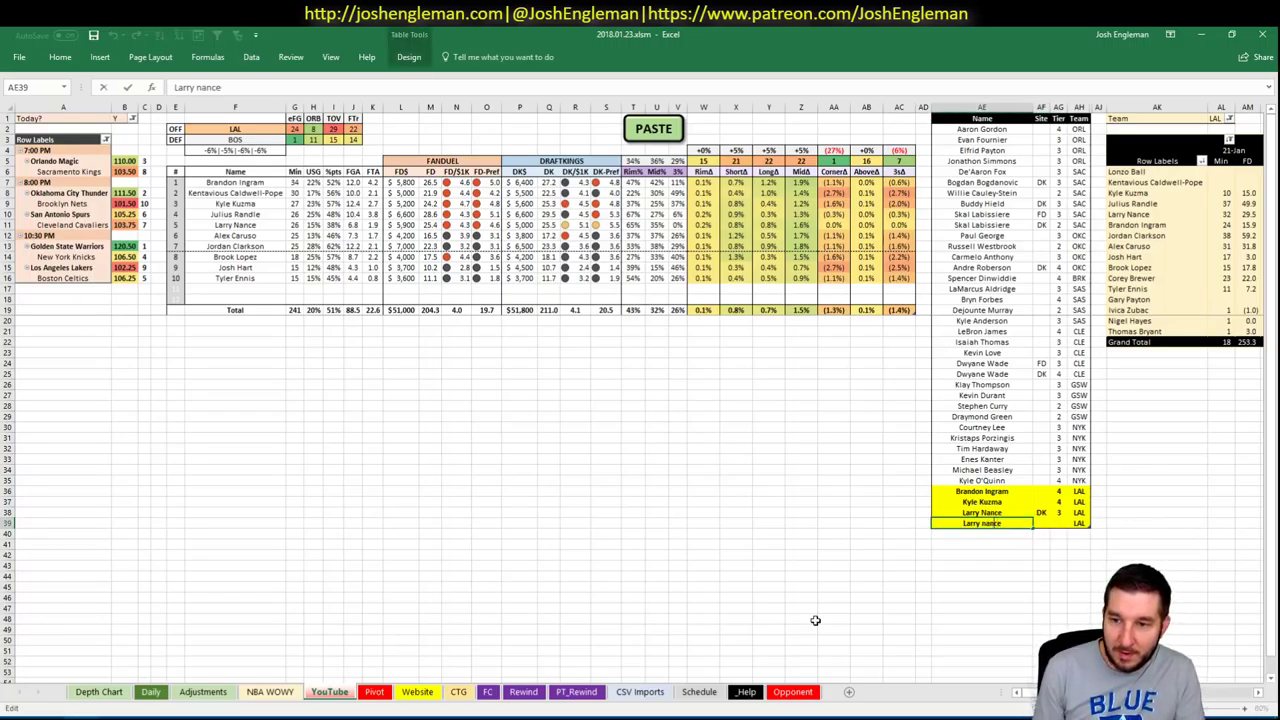
key(BackSpace)
text(N)
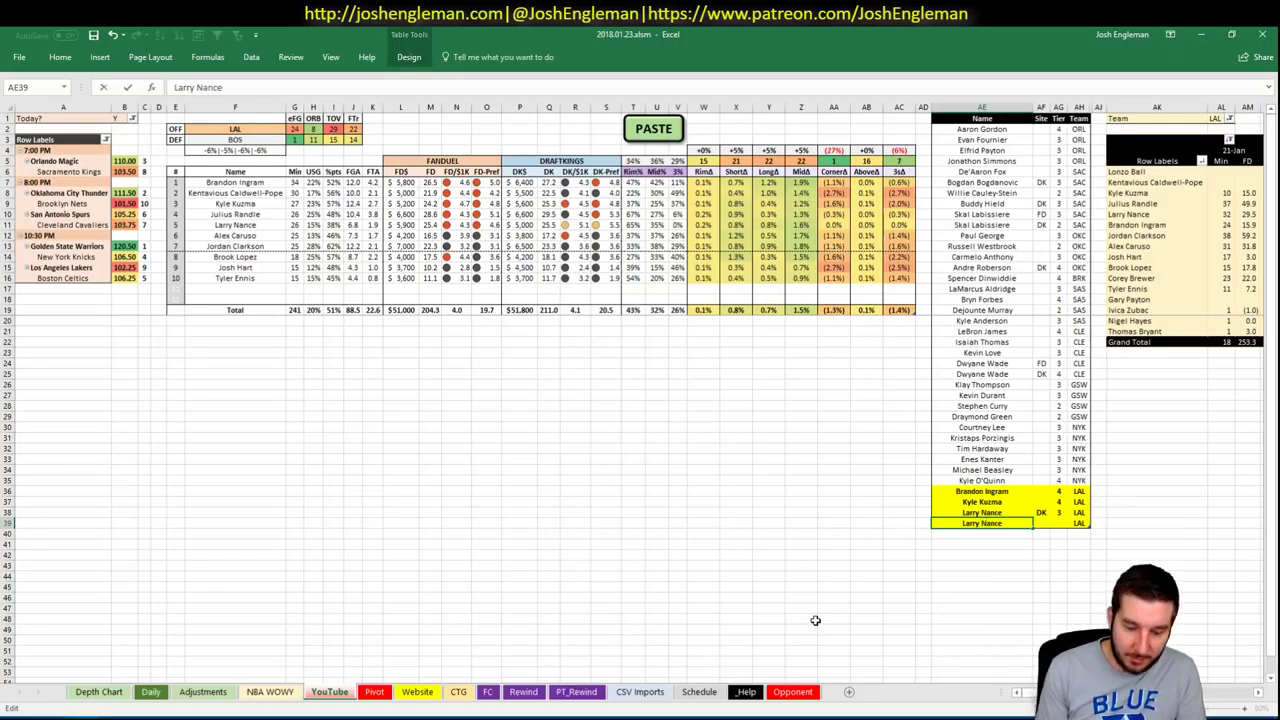
Assign site FD and tier 4 to the second Larry Nance row
key(Tab)
text(FD)
key(Tab)
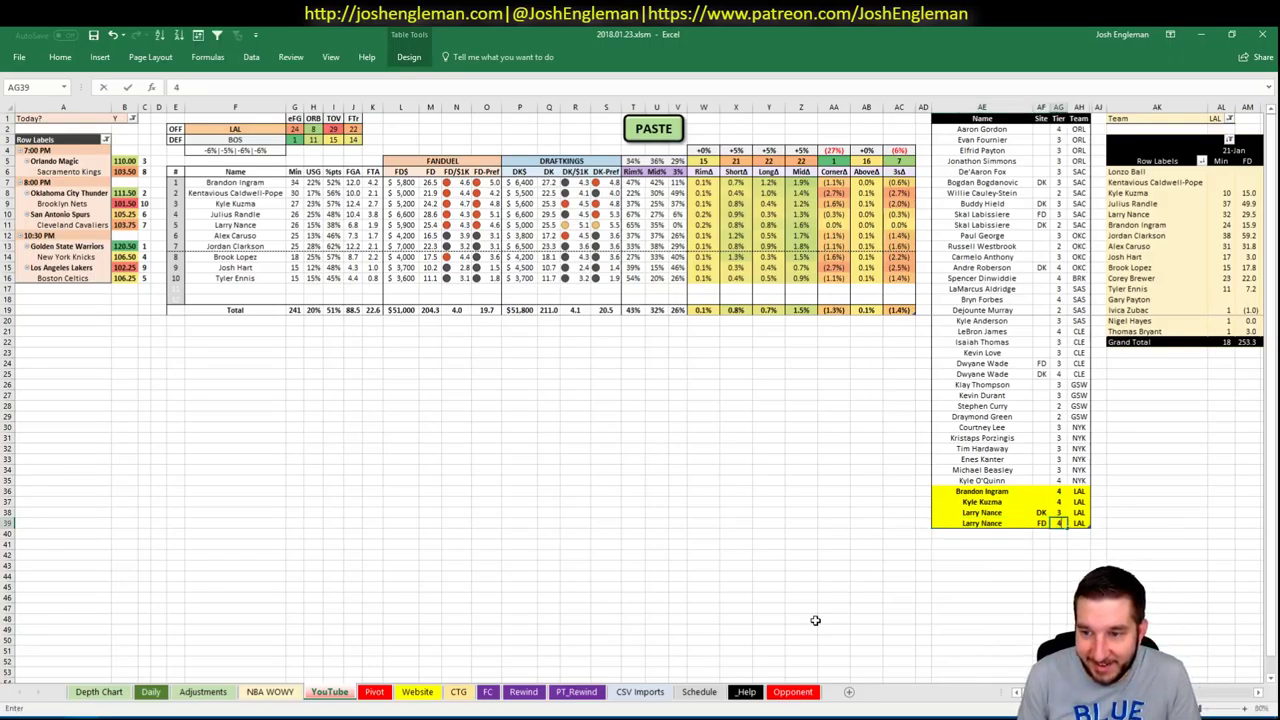
Set the offensive team of the matchup table to BOS
click(259, 130)
text(BOS)
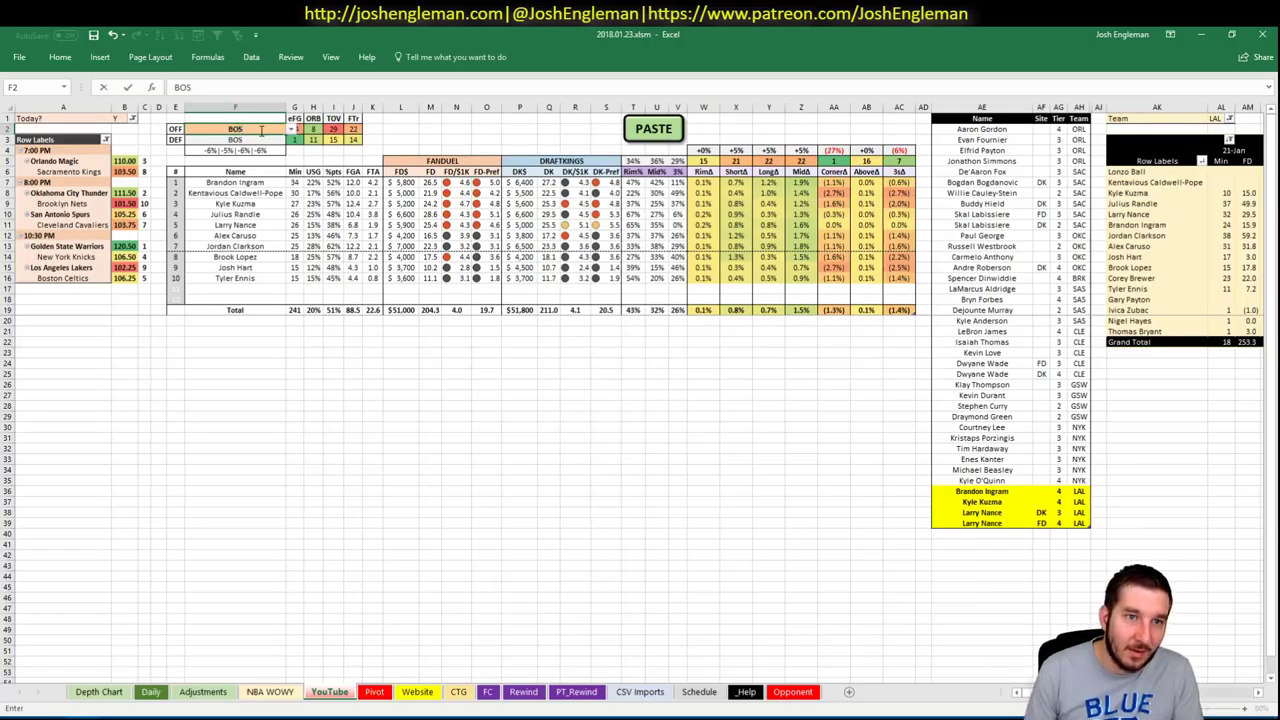
key(Return)
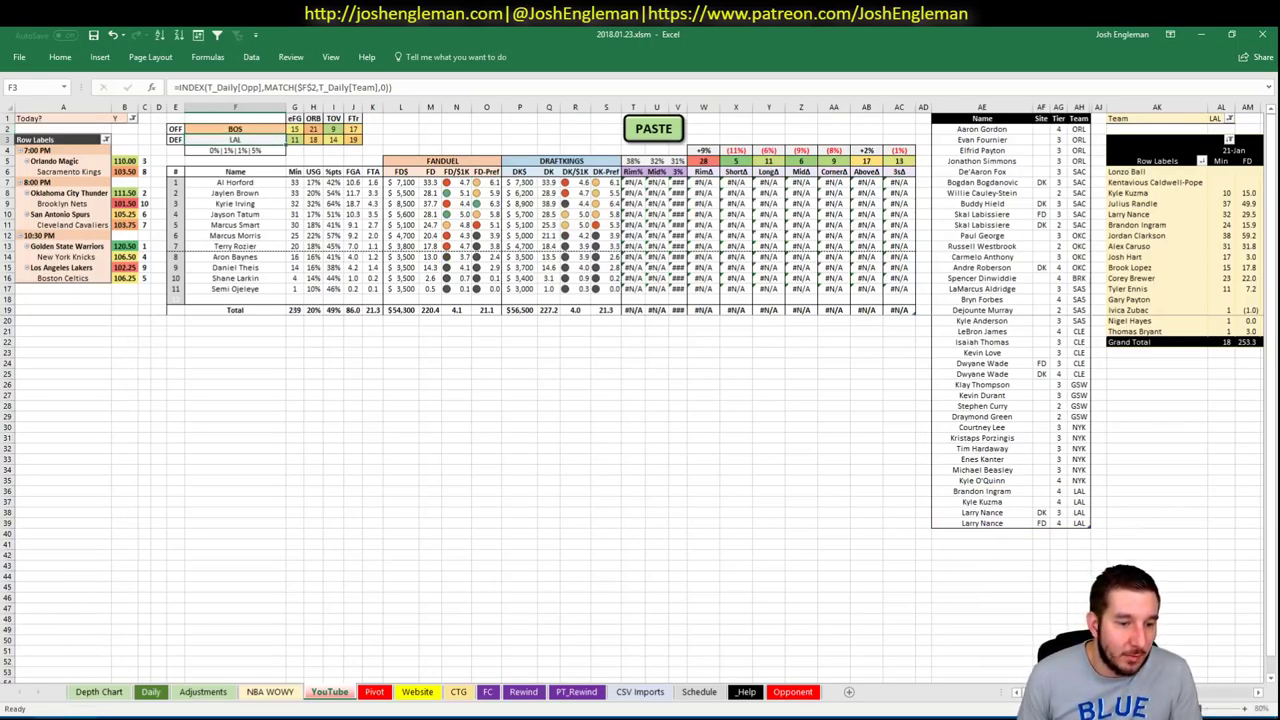
Switch to the Cleaning the Glass page in the browser and open the Boston Celtics' team stats
key(alt+Tab)
click(343, 133)
text(bos)
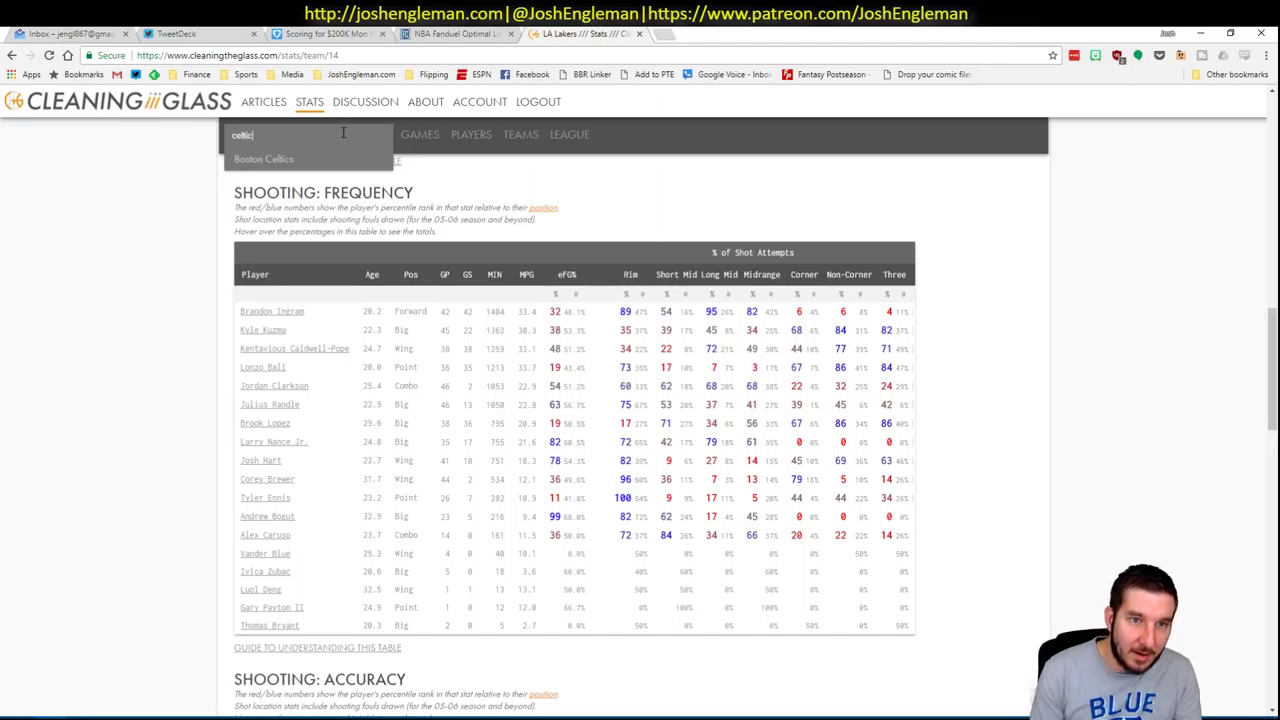
key(Return)
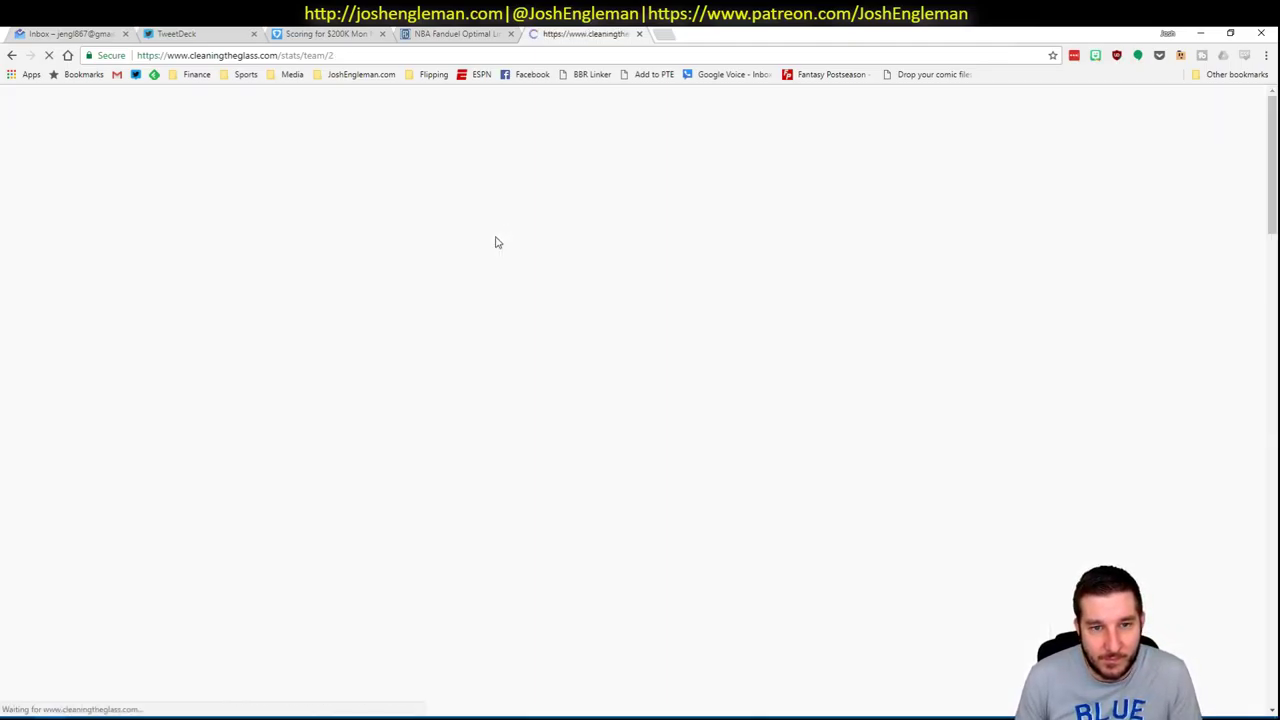
Copy all player rows of the Celtics' Shooting: Frequency table and paste them into the Excel workbook
scroll(443, 357, down, 10)
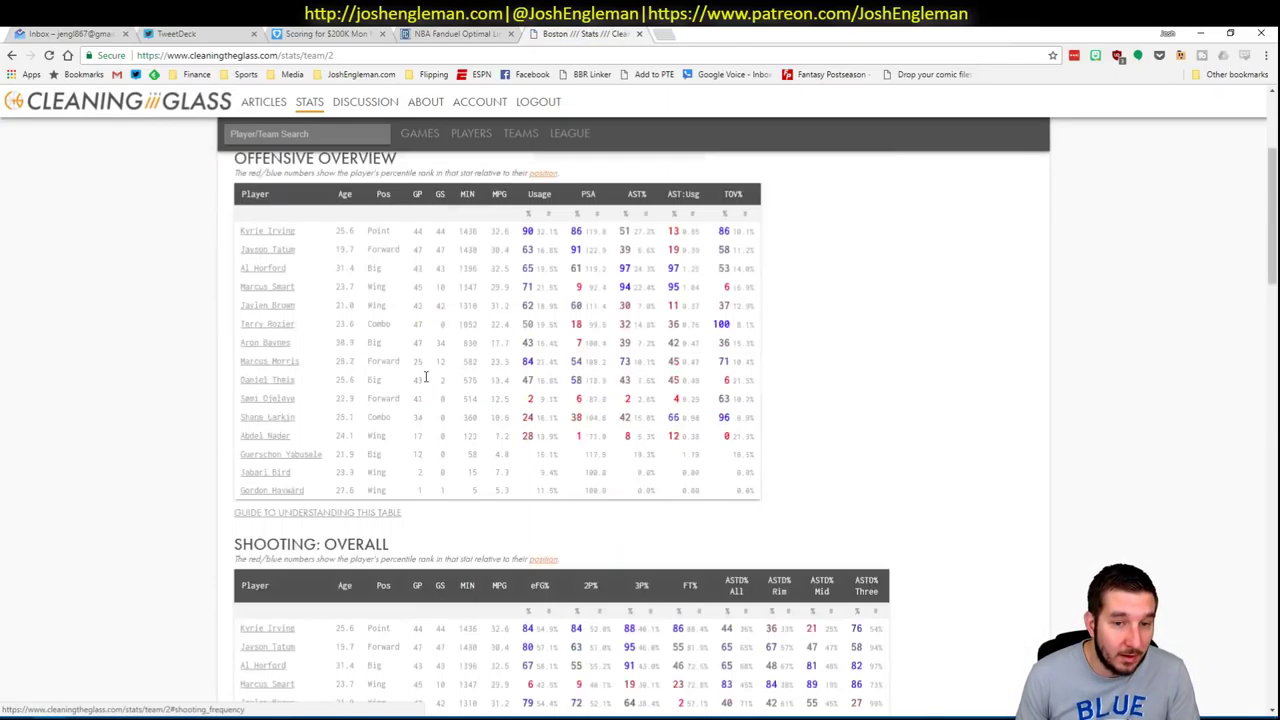
drag(870, 576, 232, 324)
key(ctrl+c)
key(alt+Tab)
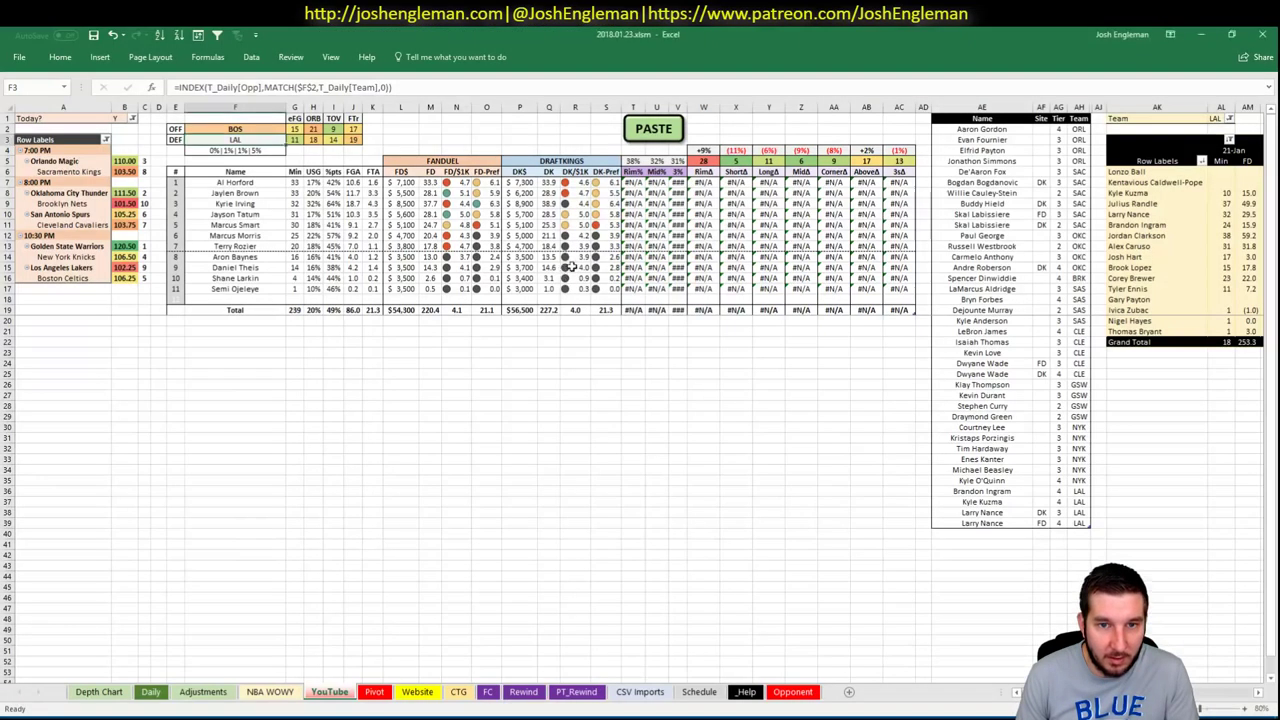
click(645, 125)
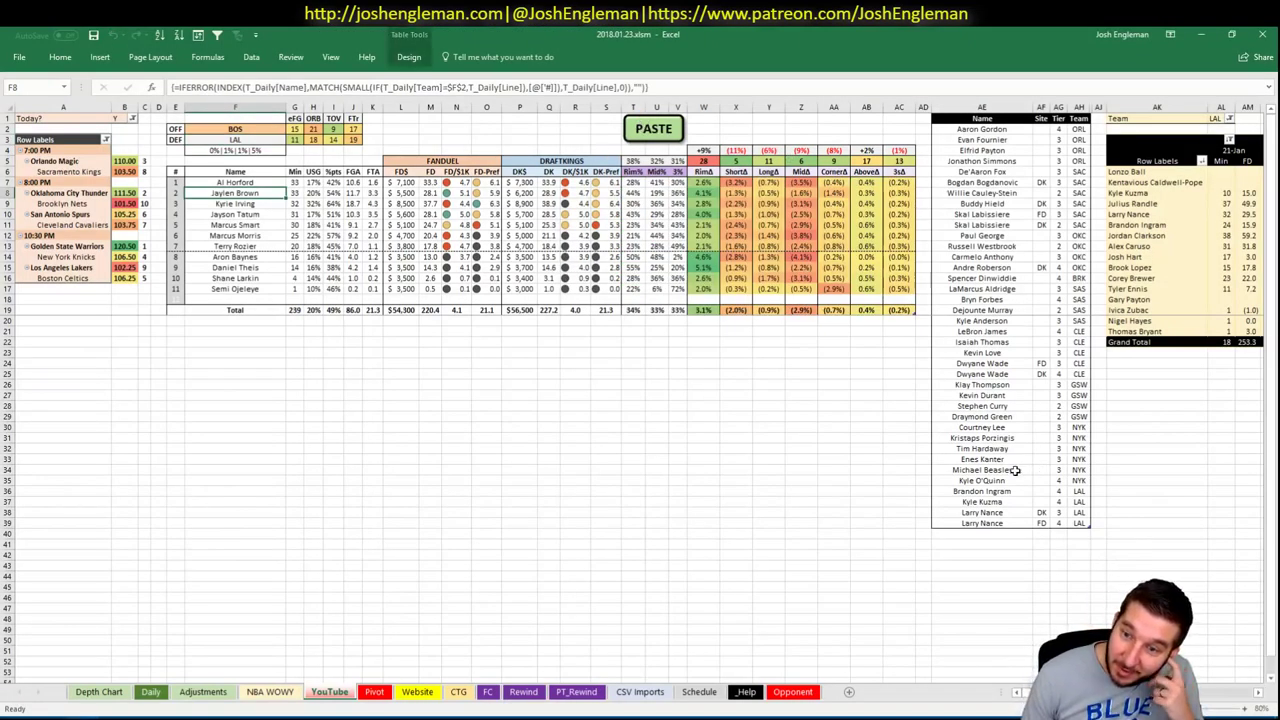
Filter the recent-games table to team BOS and check the Celtics' recent minutes and fantasy points
click(998, 535)
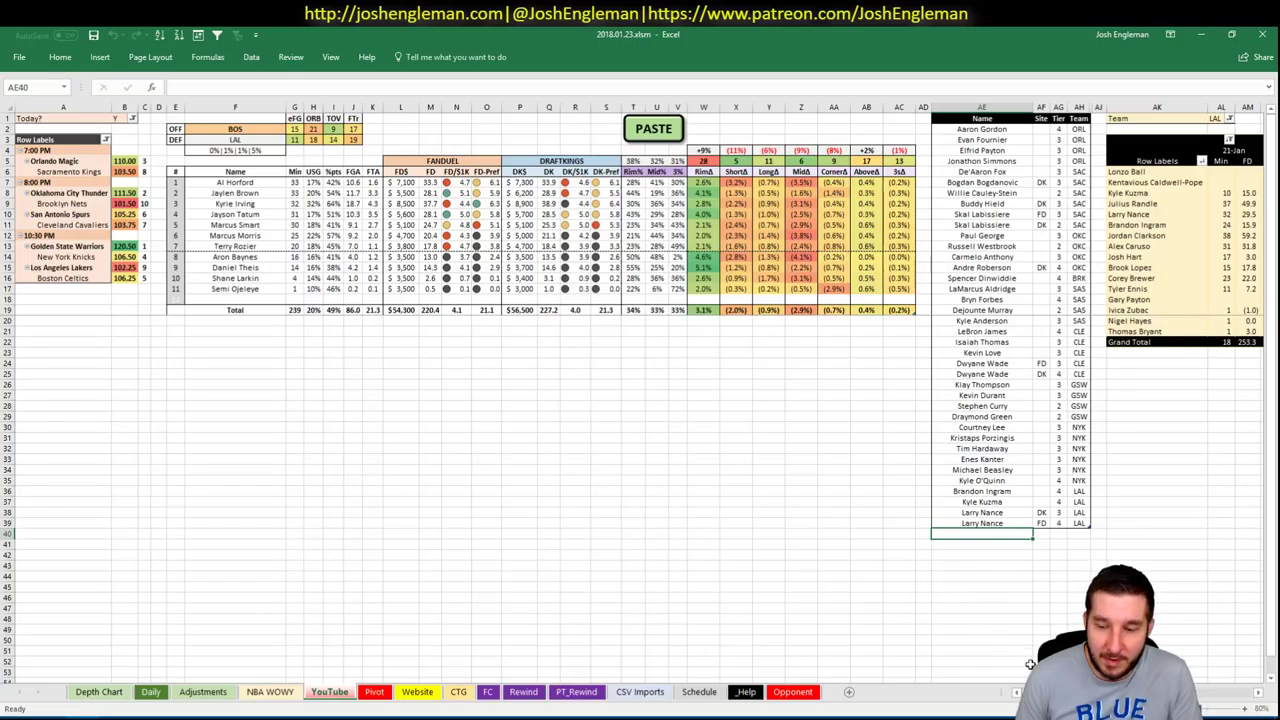
scroll(640, 400, right, 7)
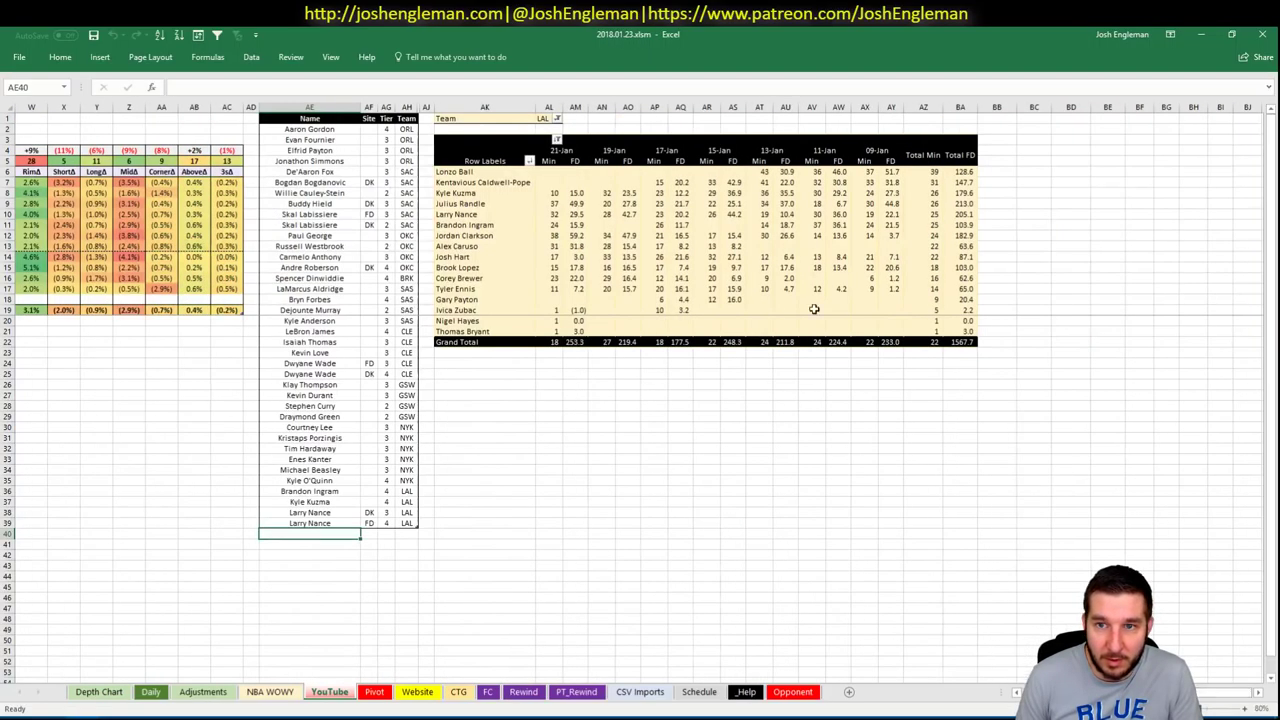
click(544, 122)
text(BOS)
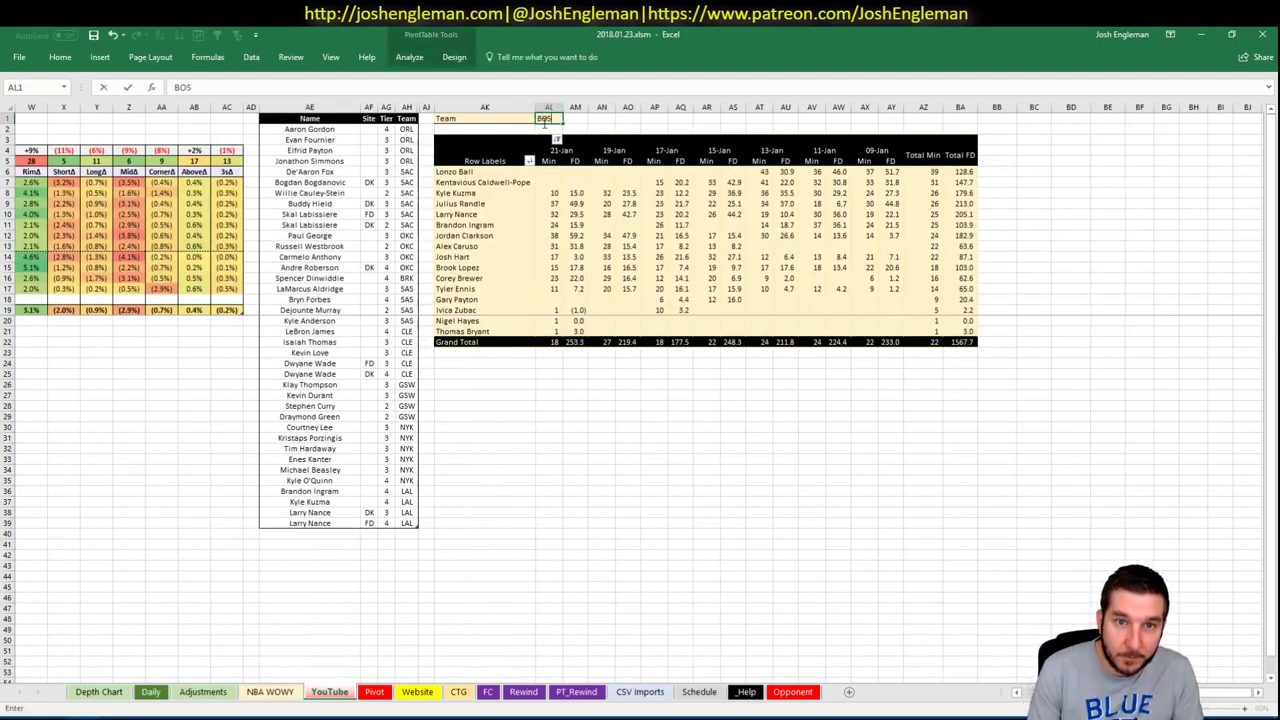
key(Return)
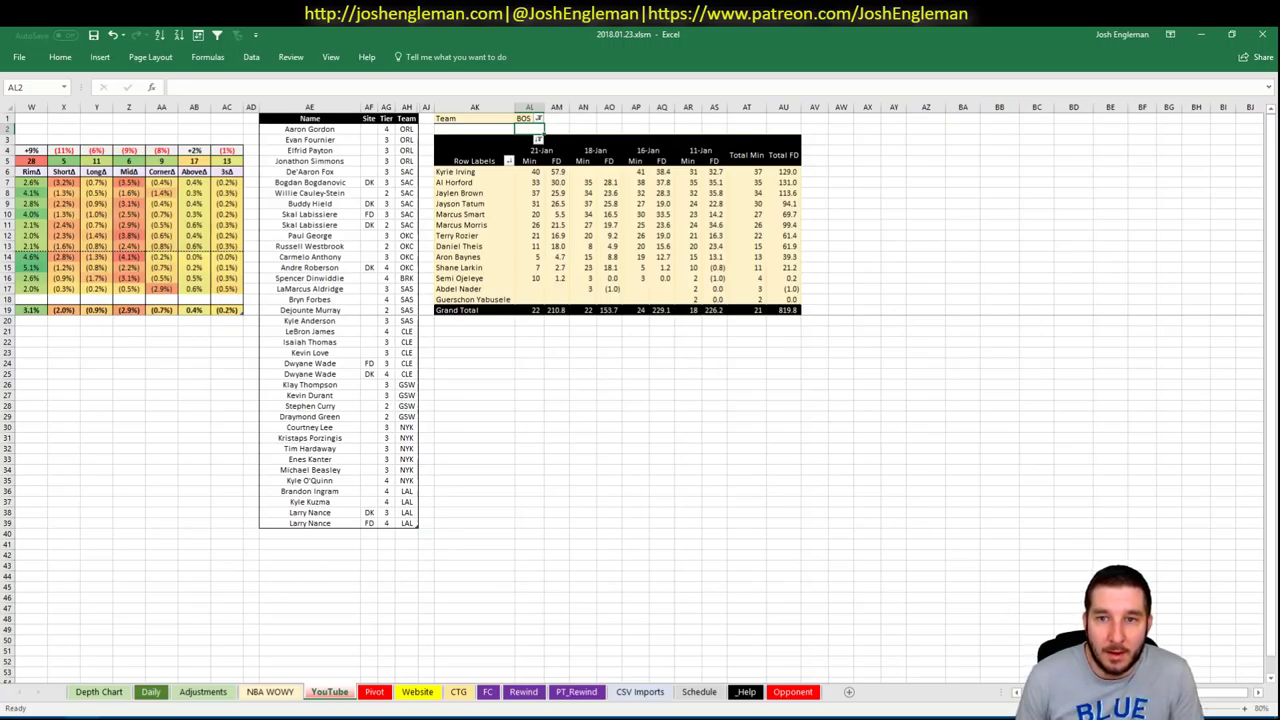
scroll(1030, 649, left, 7)
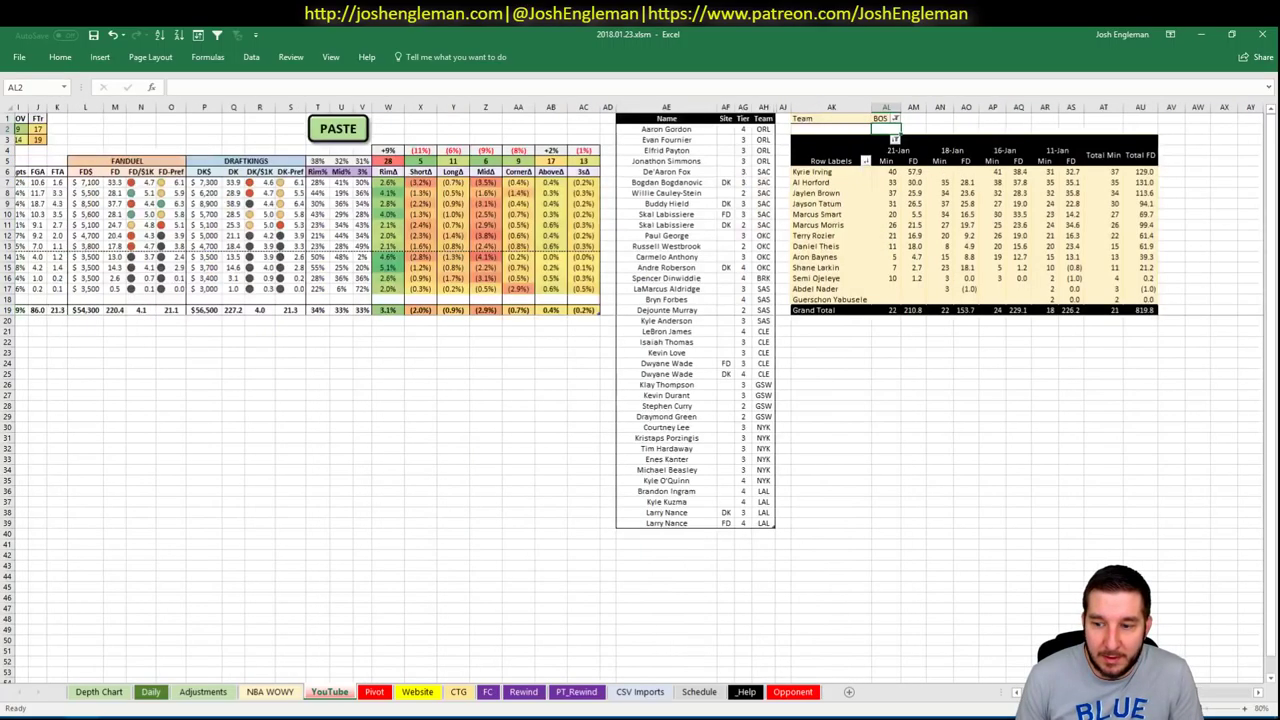
Add Al Horford to the pick list below the Larry Nance rows with tier 3
click(982, 535)
text(l)
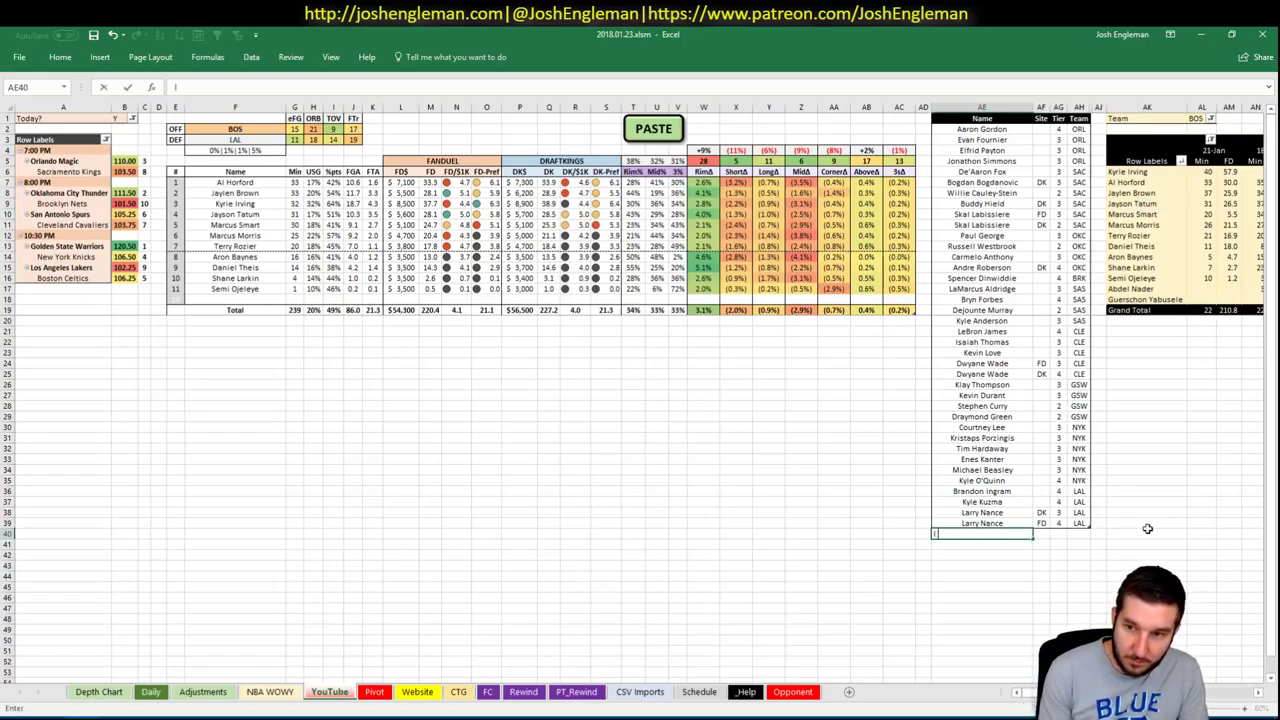
text(l H)
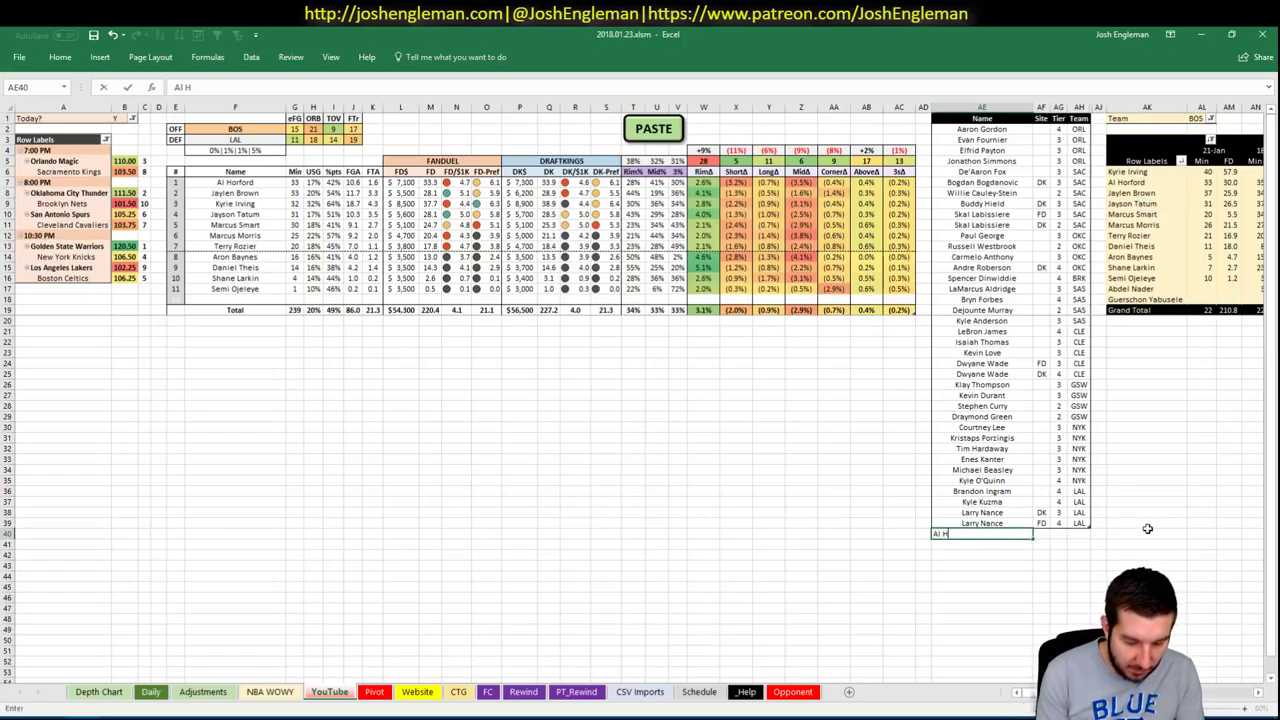
text(orford)
key(Tab)
key(Tab)
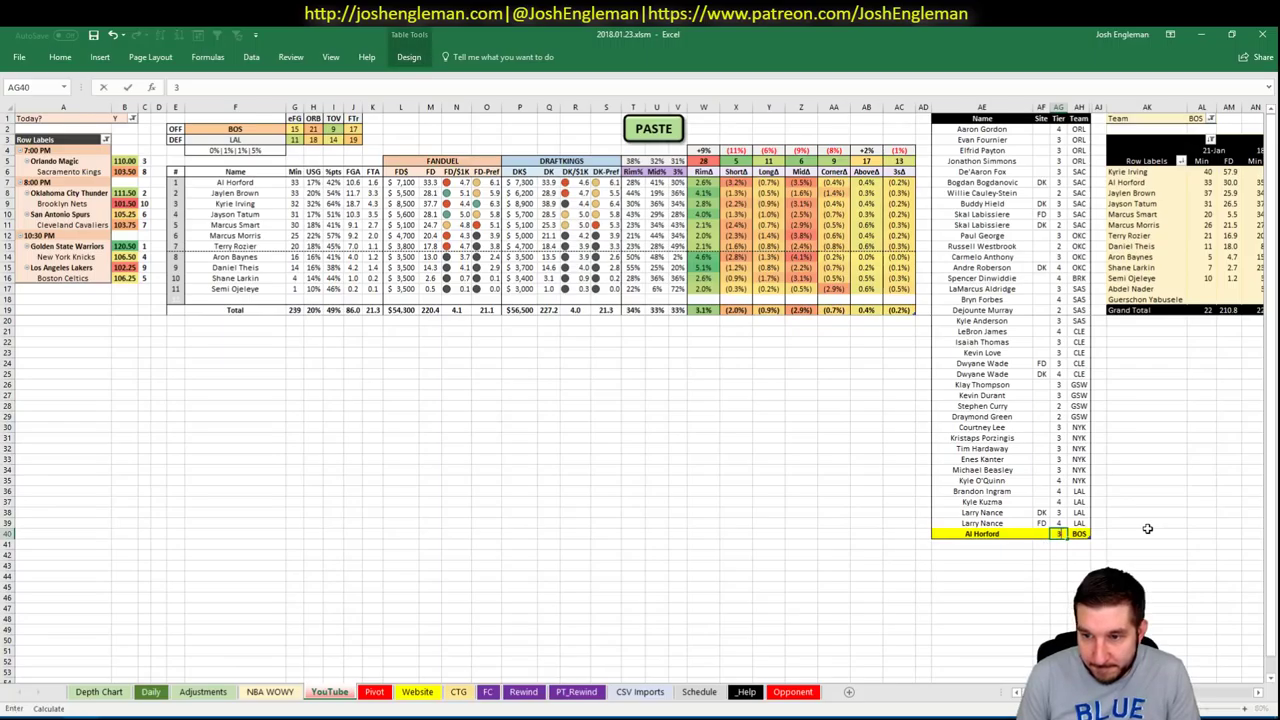
key(Return)
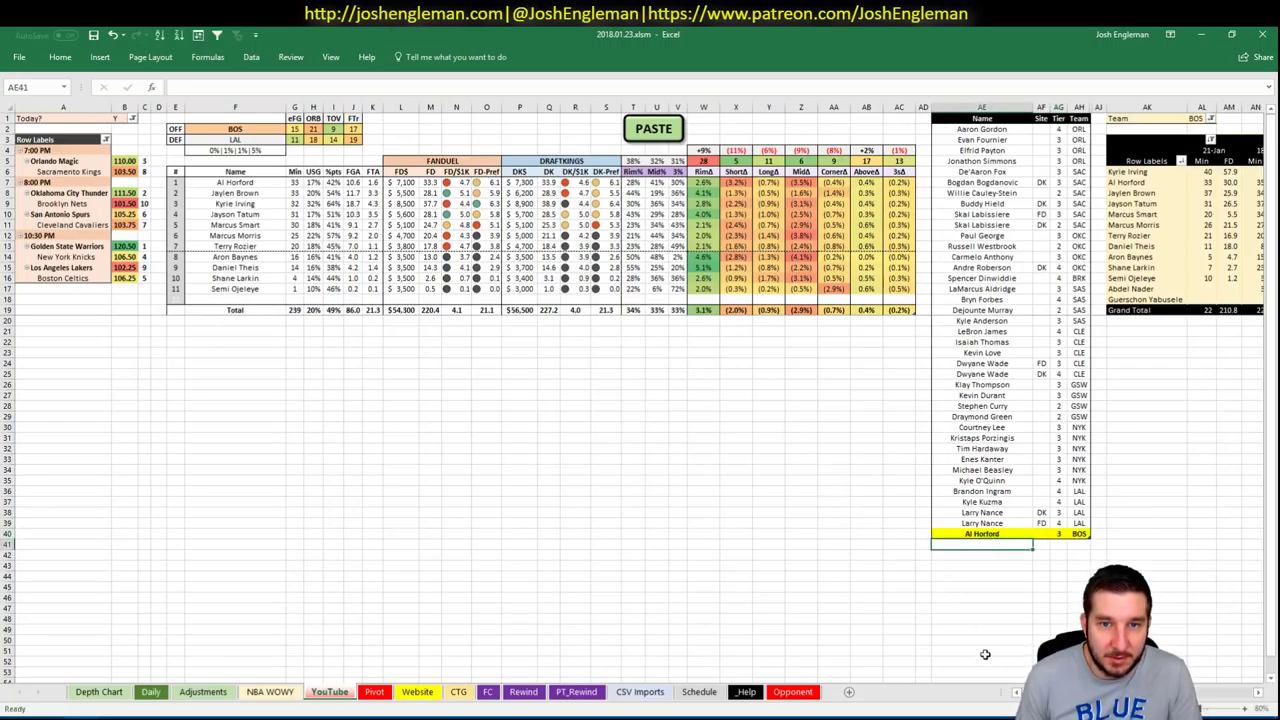
Check the Celtics' recent games and add Jaylen Brown to the pick list with tier 3
scroll(640, 400, right, 10)
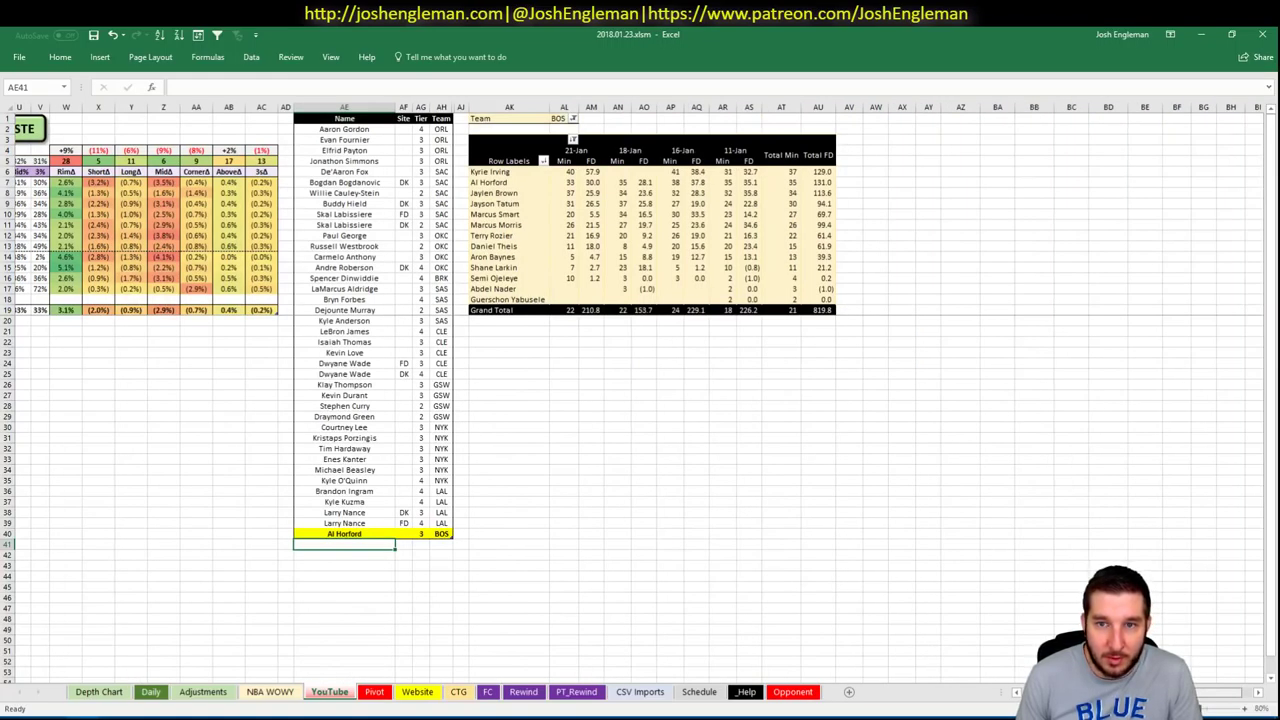
scroll(640, 400, left, 10)
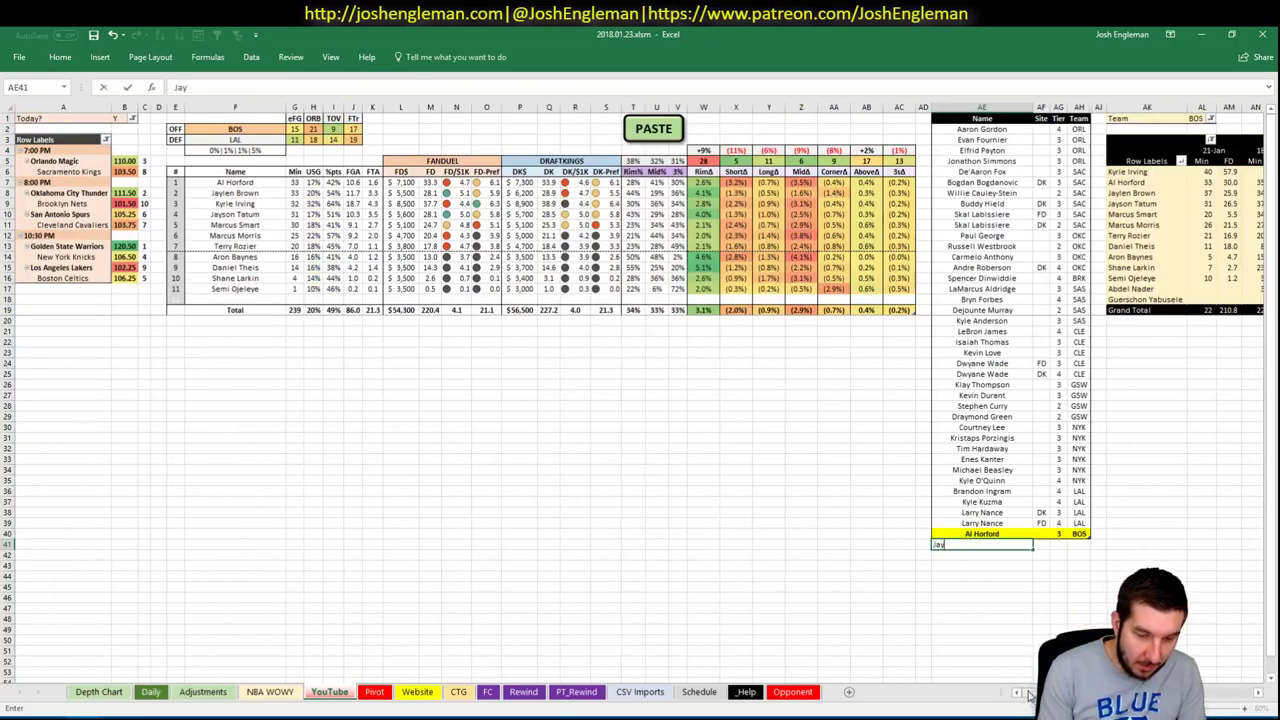
text(Jaylen Brown)
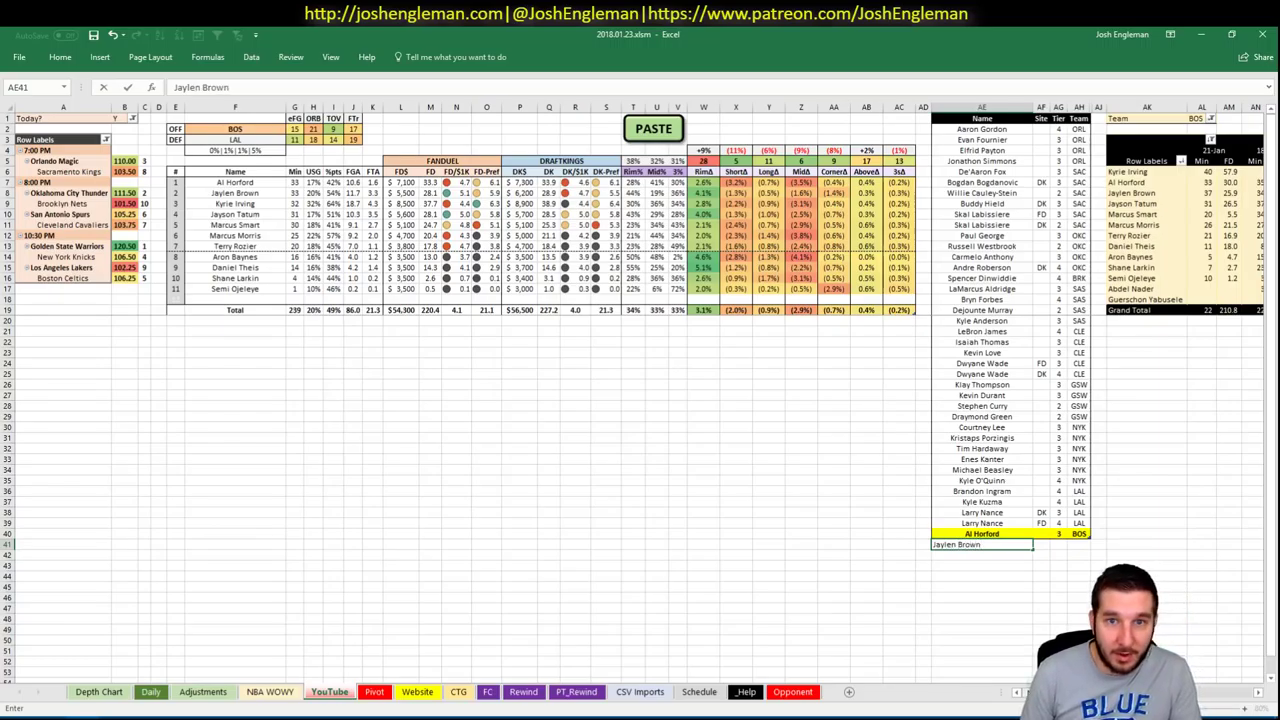
key(Tab)
key(Tab)
text(3)
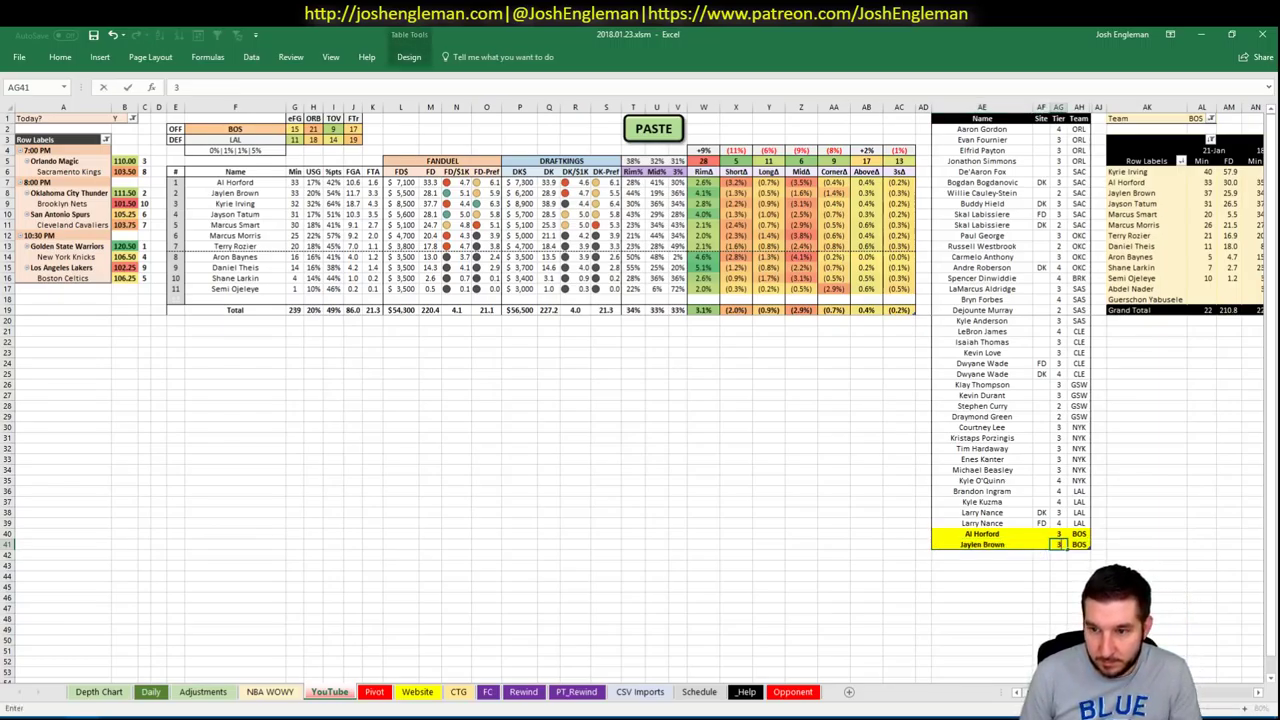
key(Return)
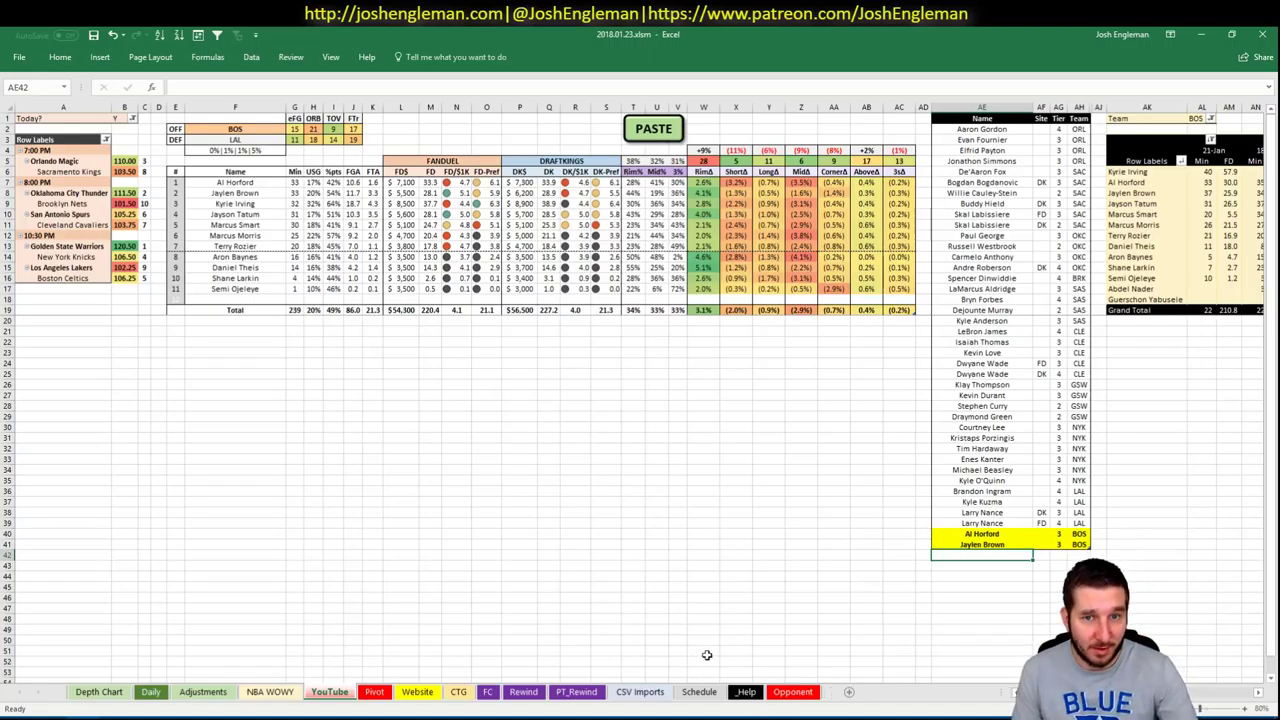
Add Kyrie Irving to the pick list with tier 4 and site FD
scroll(640, 400, right, 5)
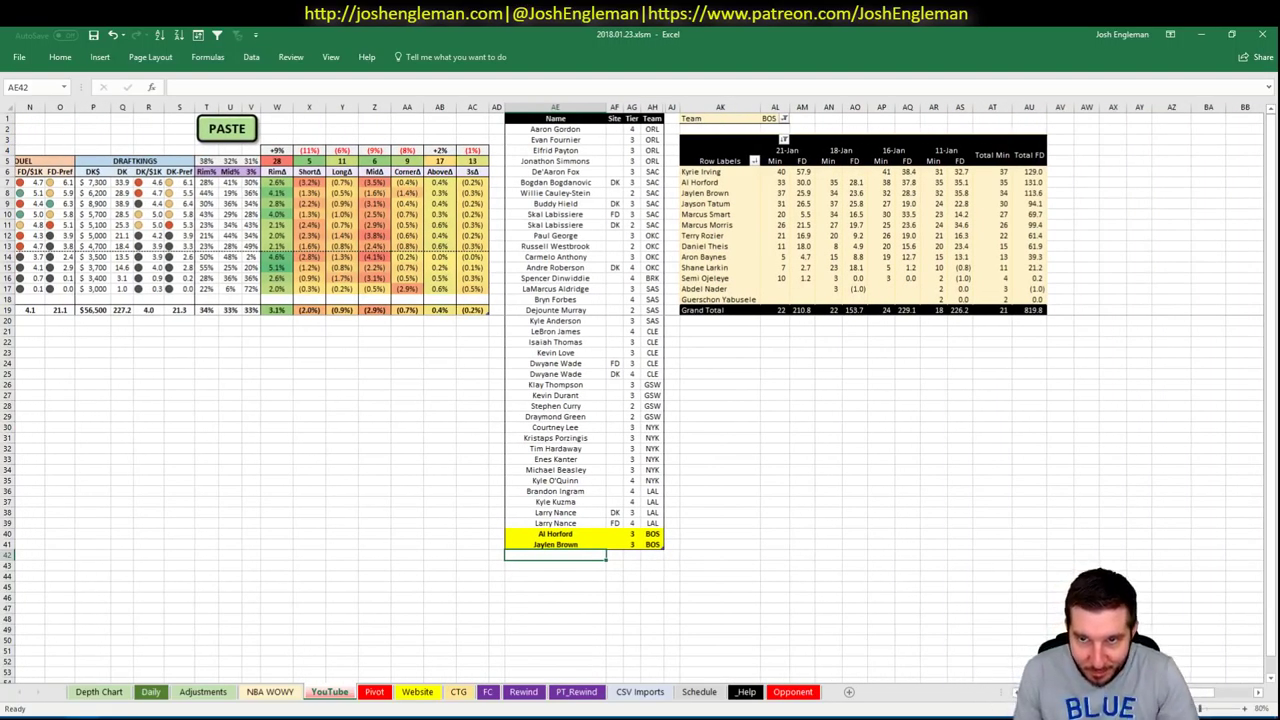
scroll(962, 536, left, 5)
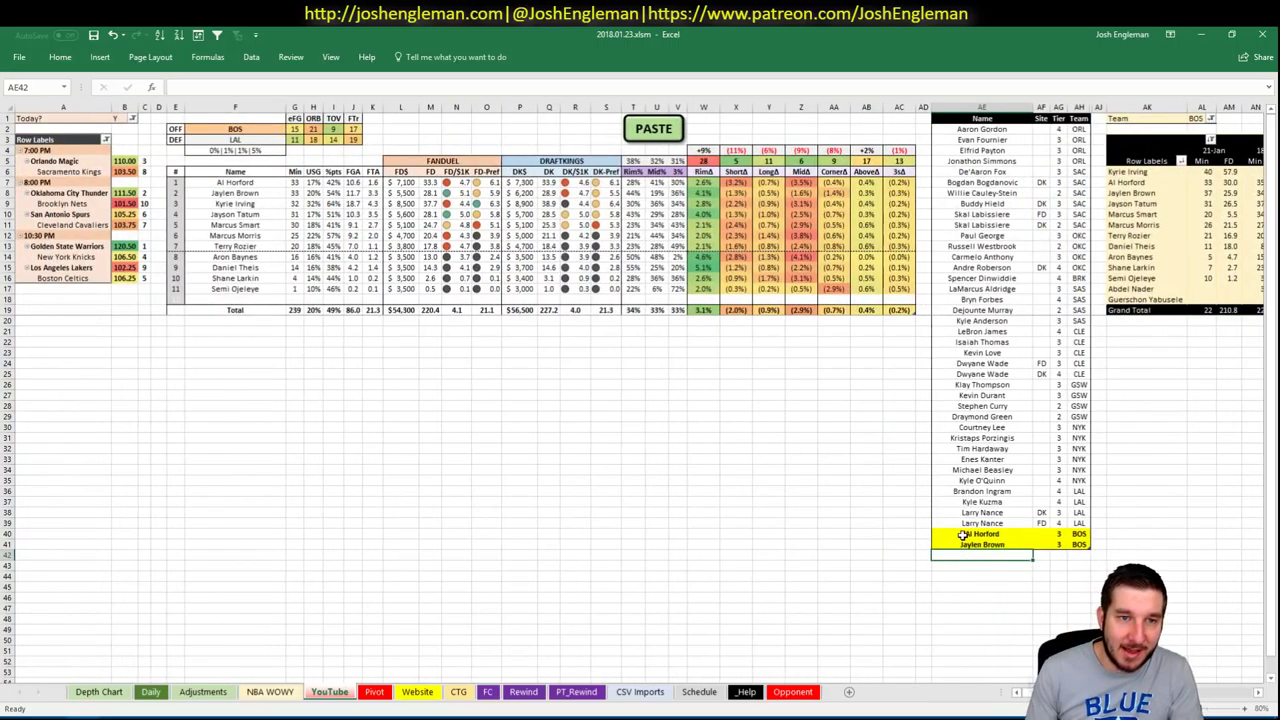
text(Kyr)
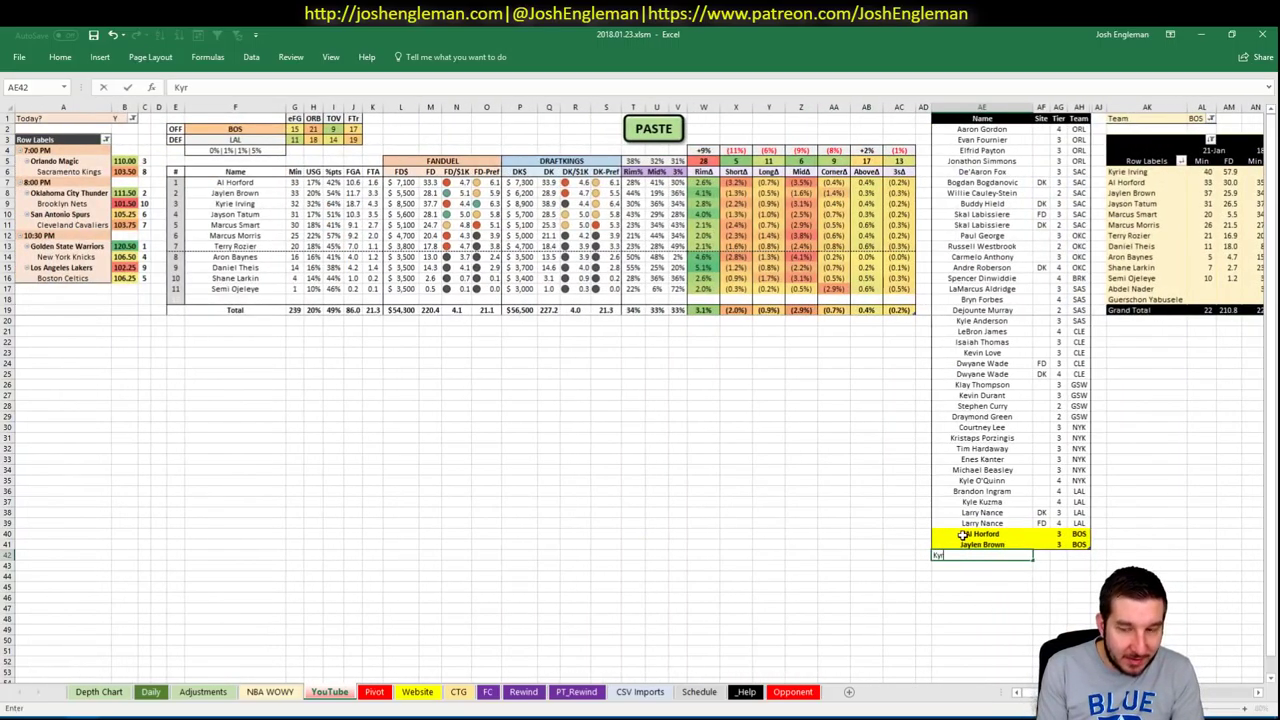
text(ie Irving)
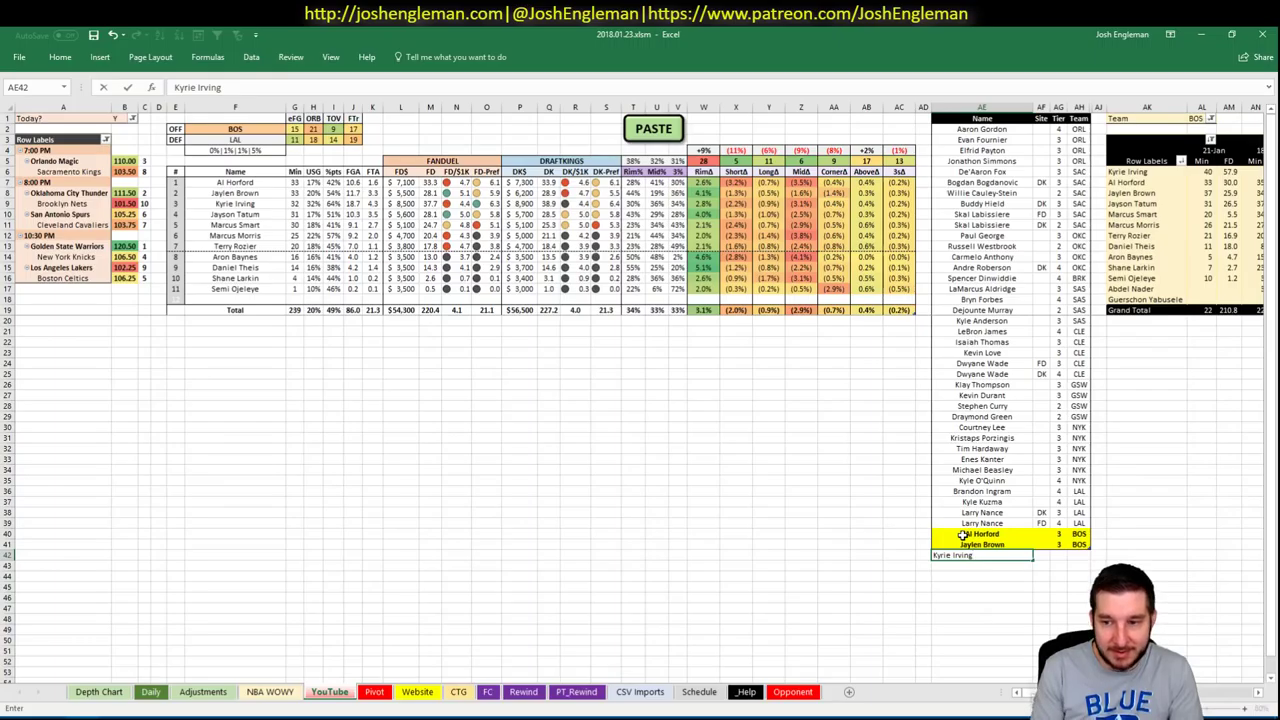
key(Tab)
key(Tab)
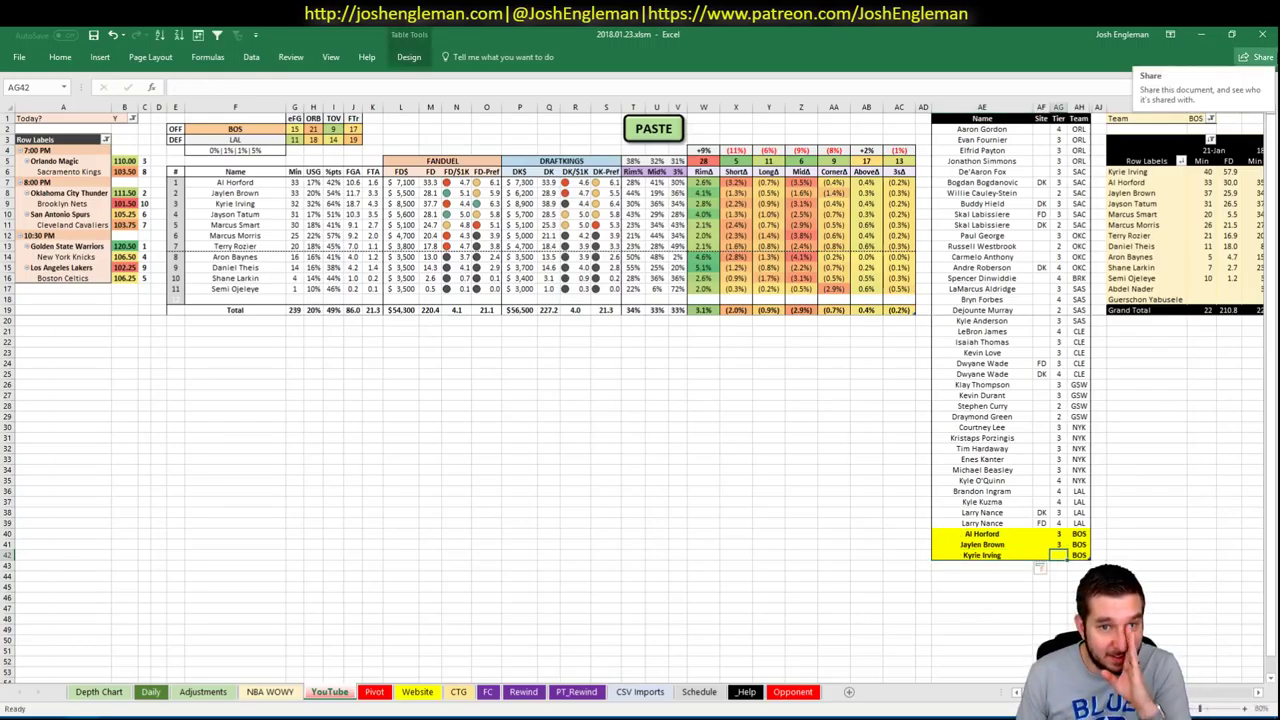
text(4)
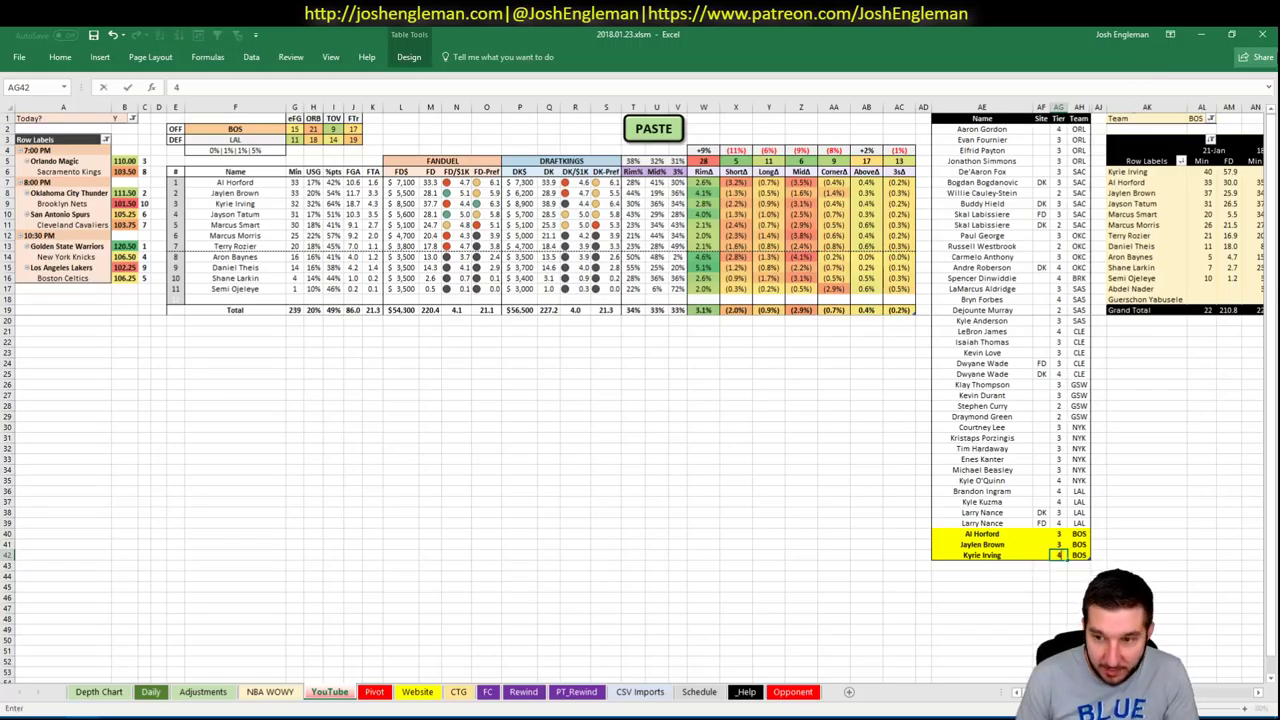
click(1041, 555)
text(FD)
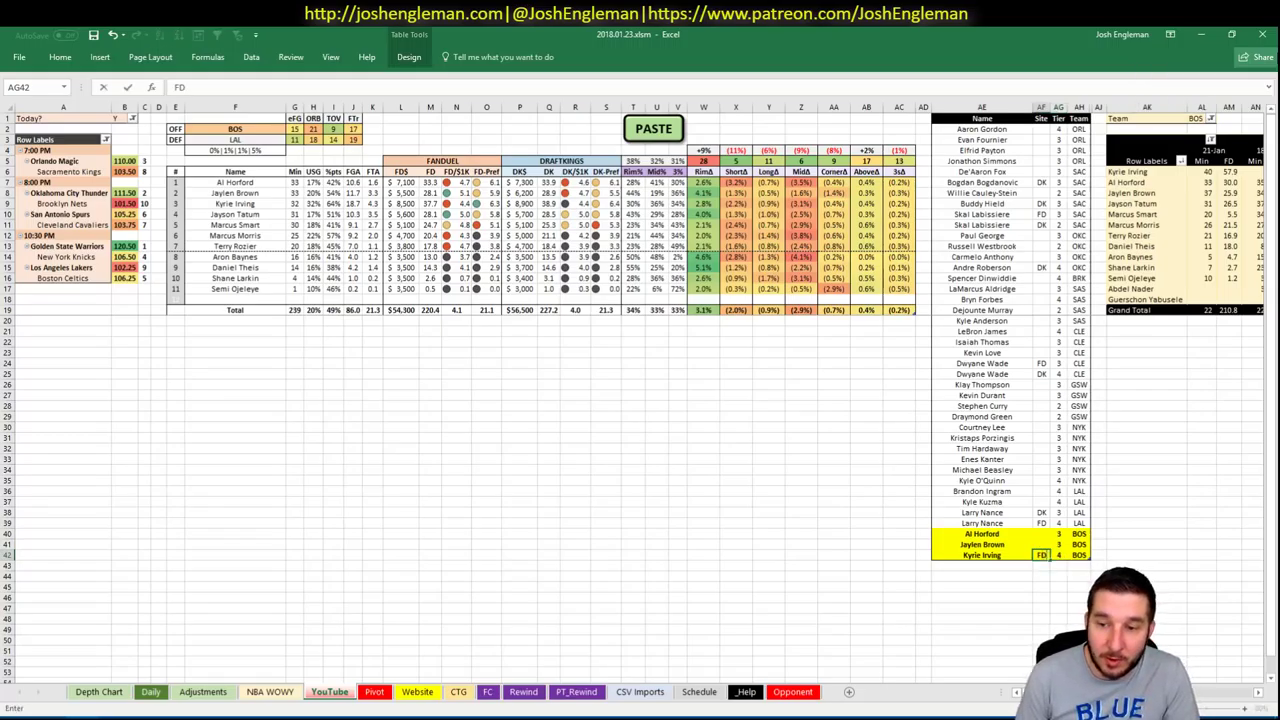
key(Return)
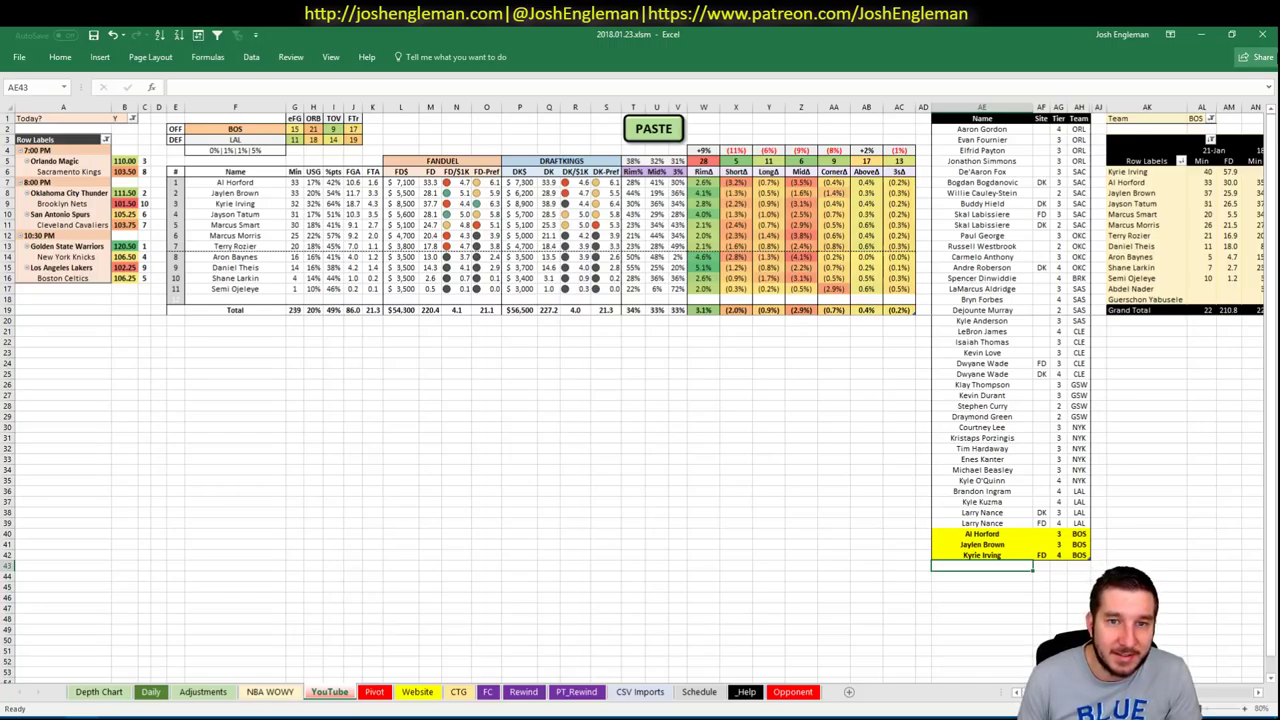
Compare the remaining Celtics' recent games and add Jayson Tatum to the pick list with tier 4
scroll(640, 390, right, 5)
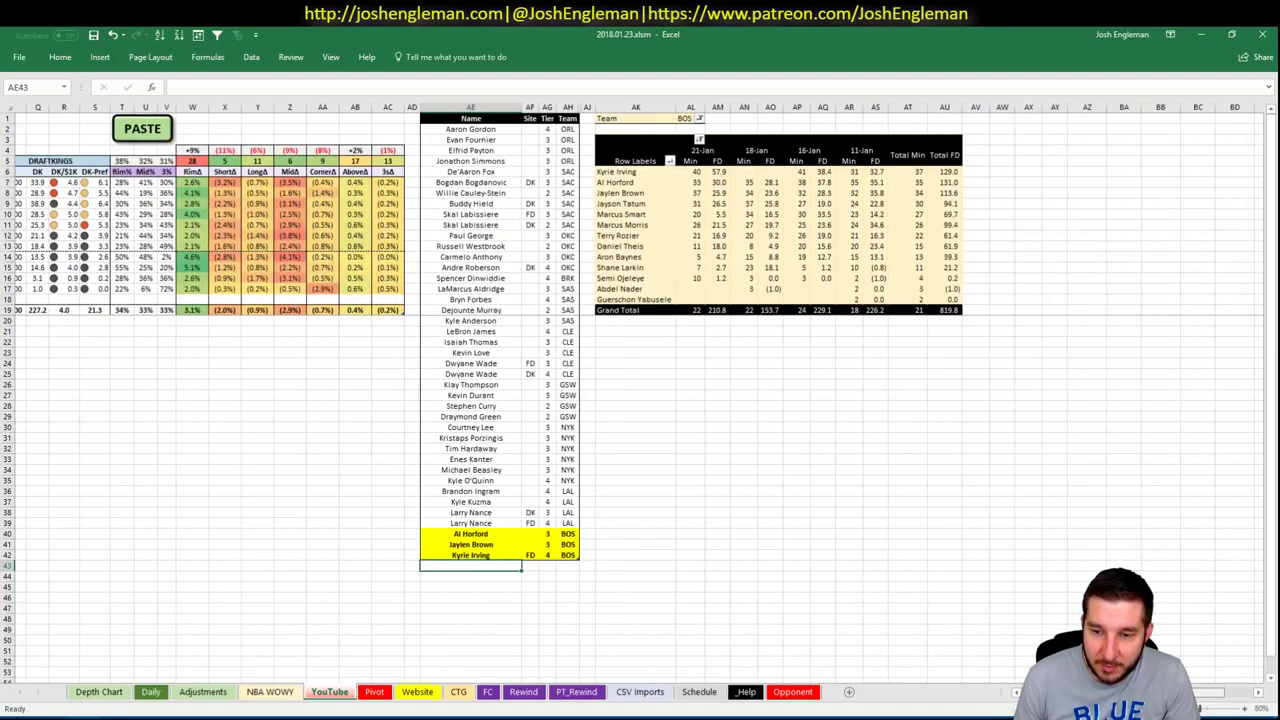
scroll(1010, 686, left, 5)
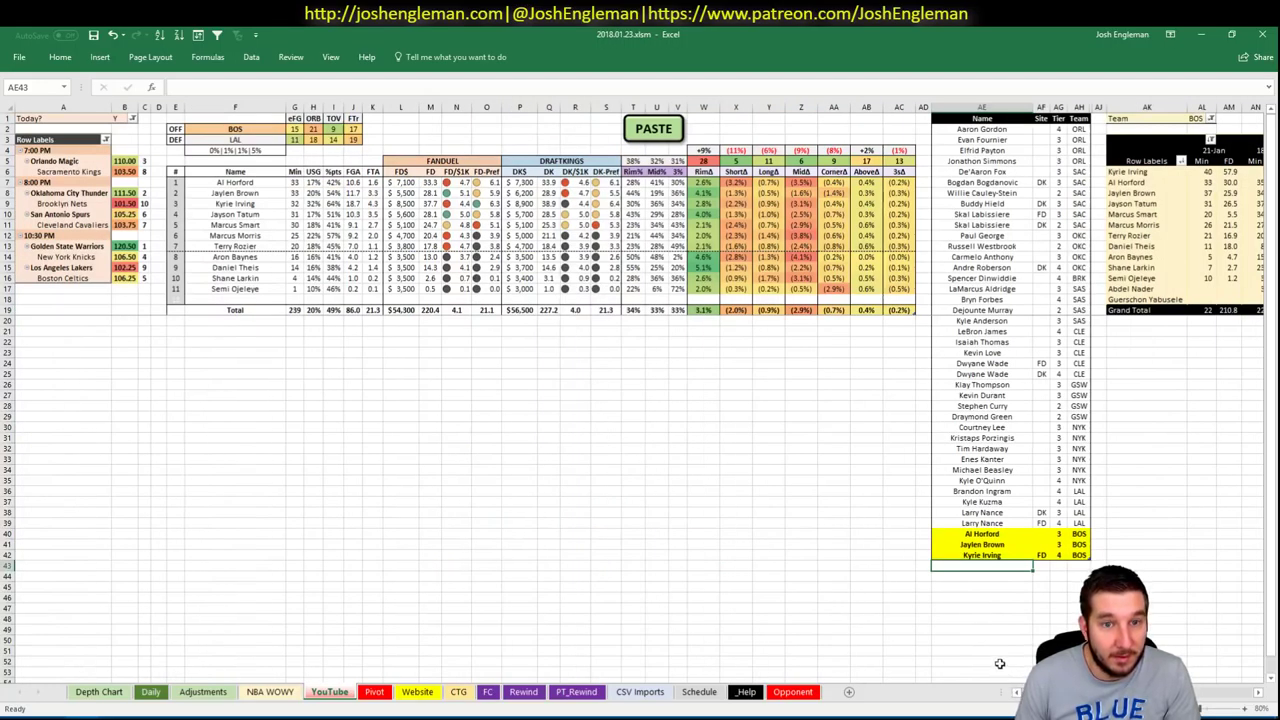
scroll(640, 390, right, 4)
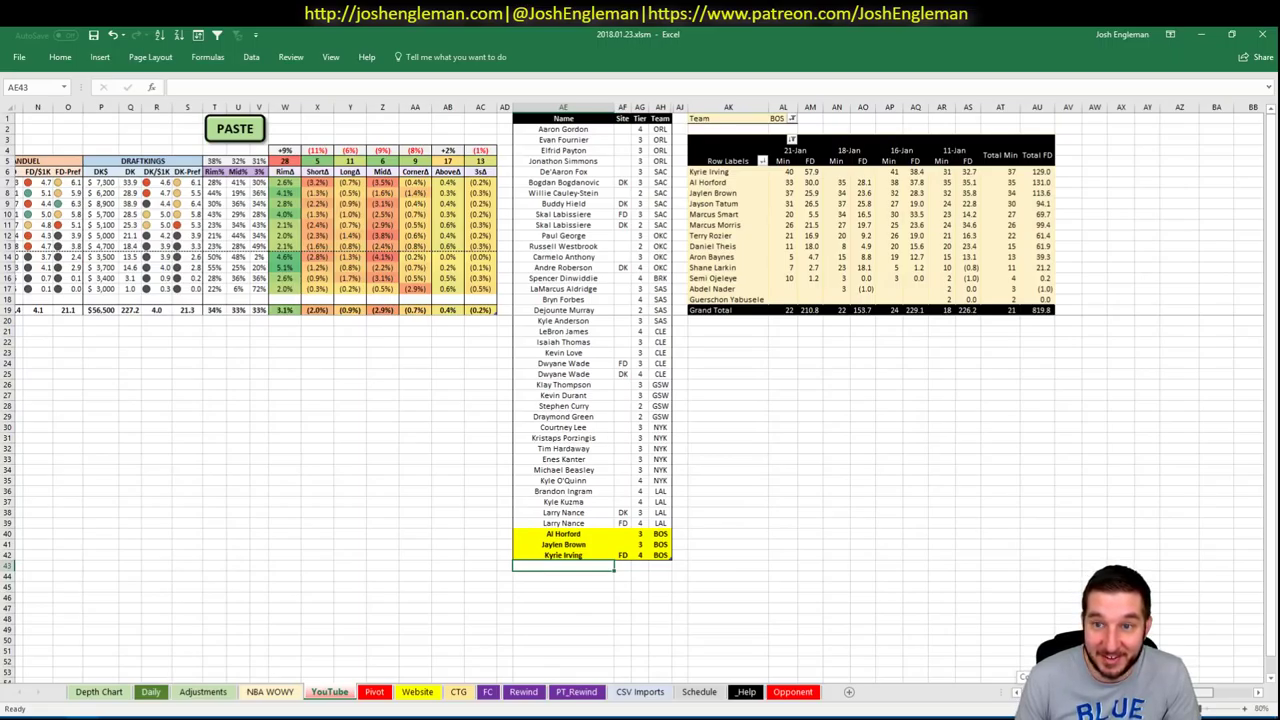
scroll(795, 630, left, 4)
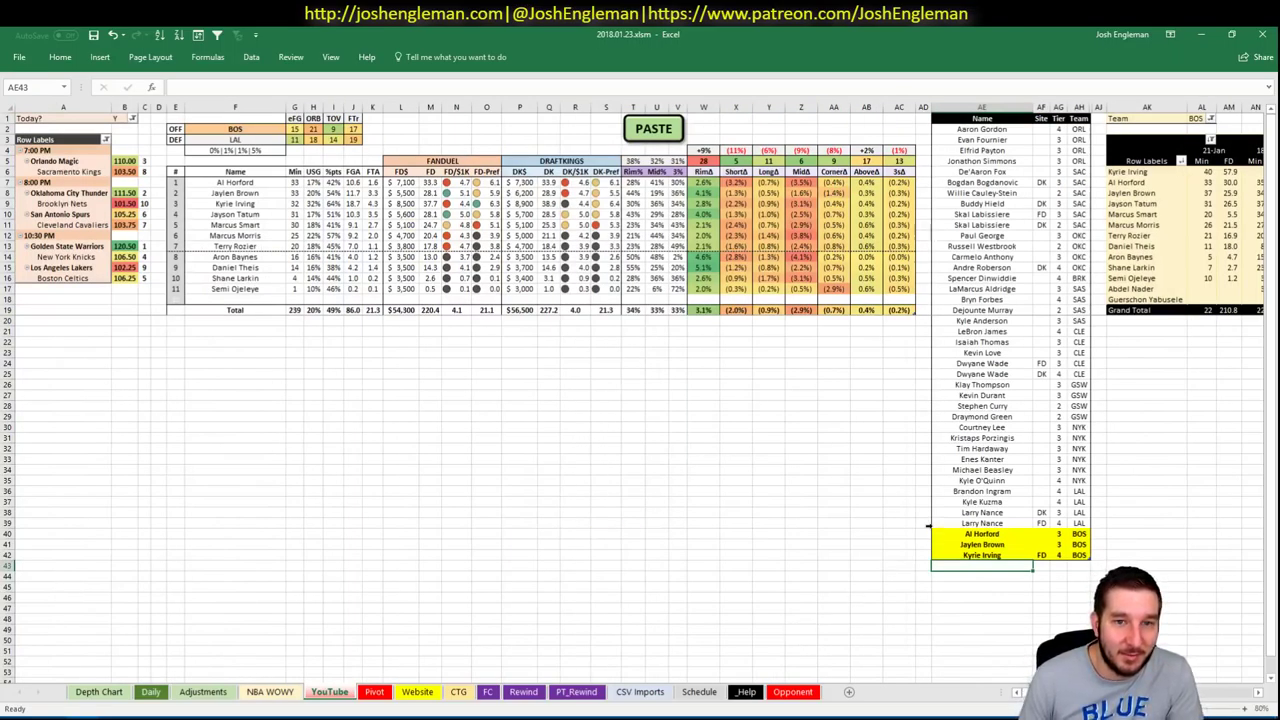
text(Jayson Tatum)
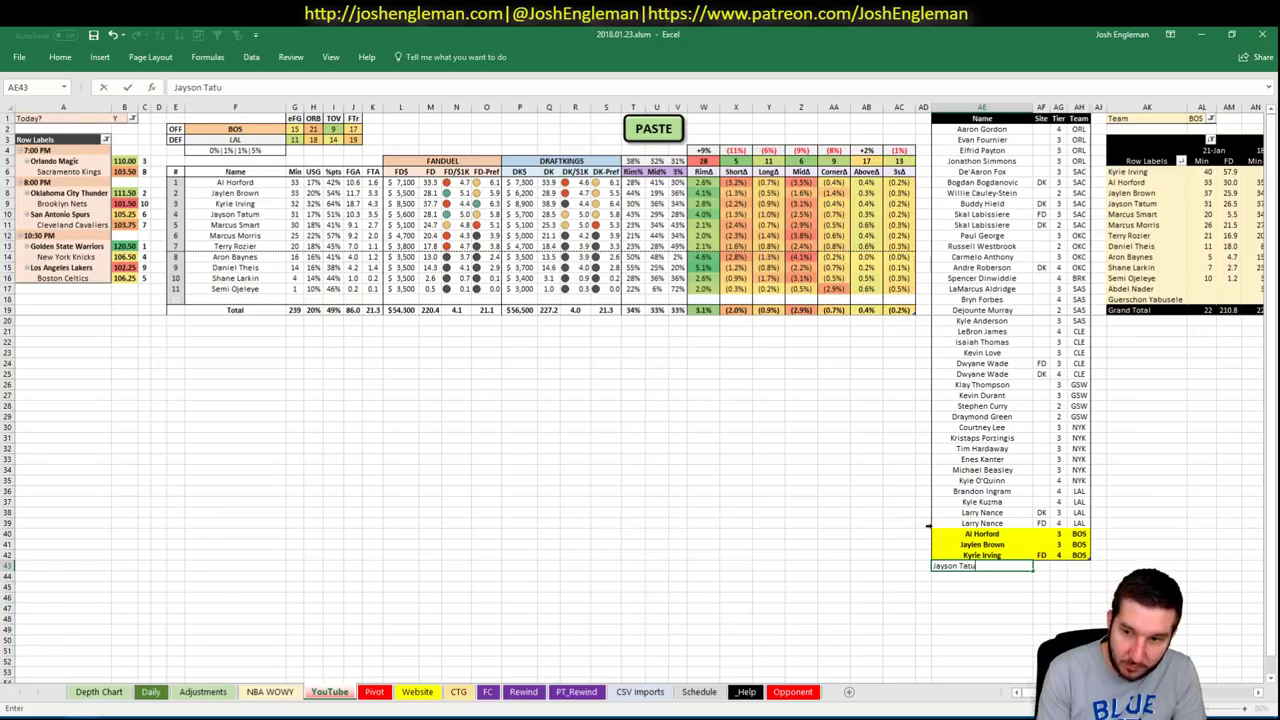
key(Tab)
key(Tab)
text(4)
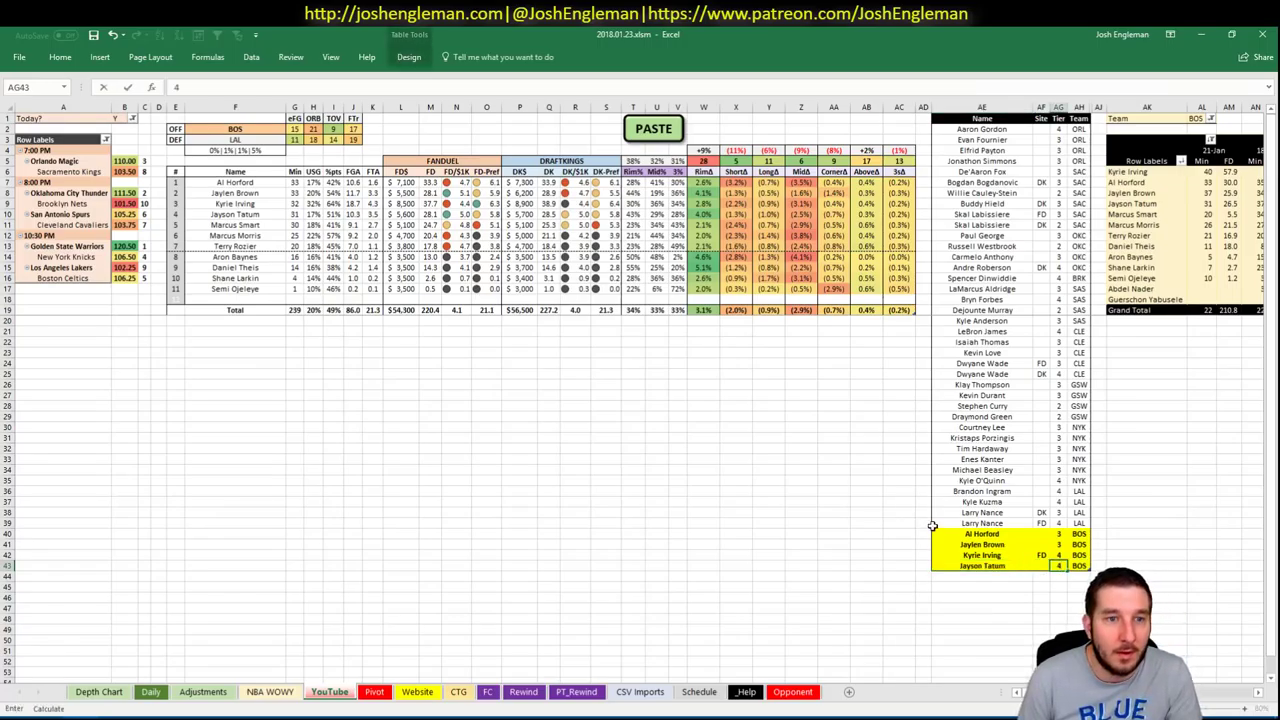
key(Return)
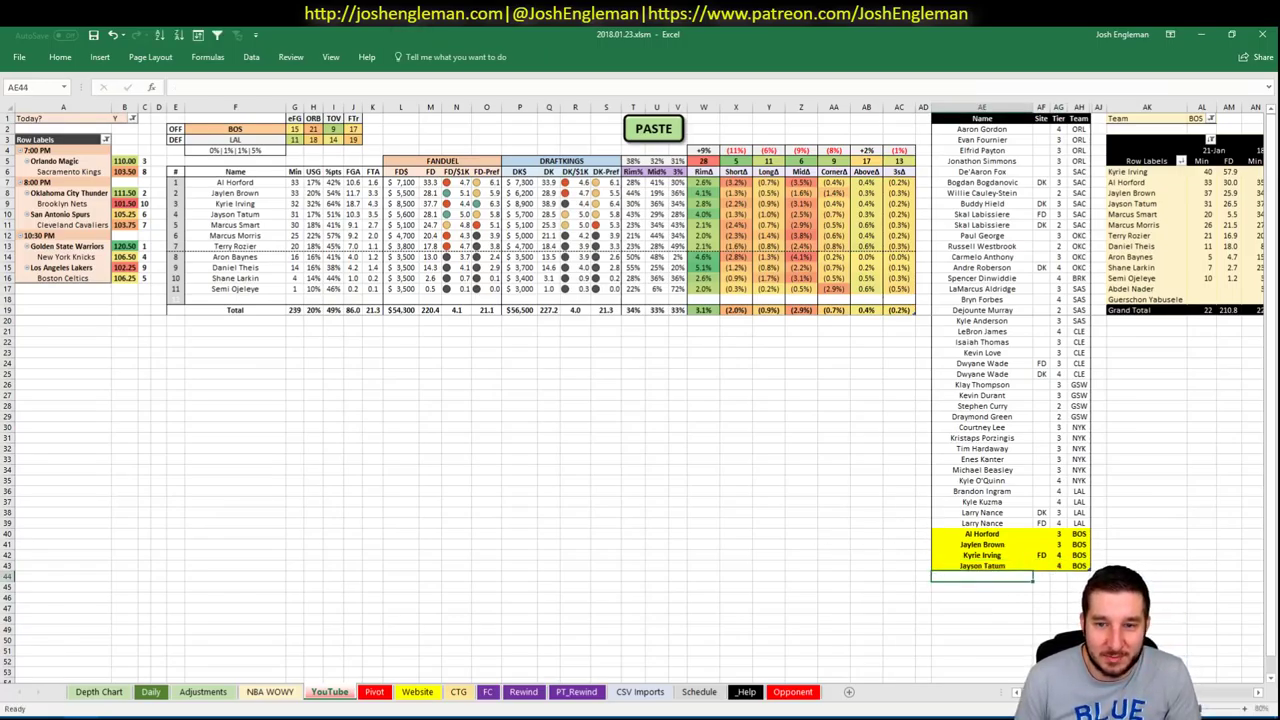
scroll(640, 400, right, 5)
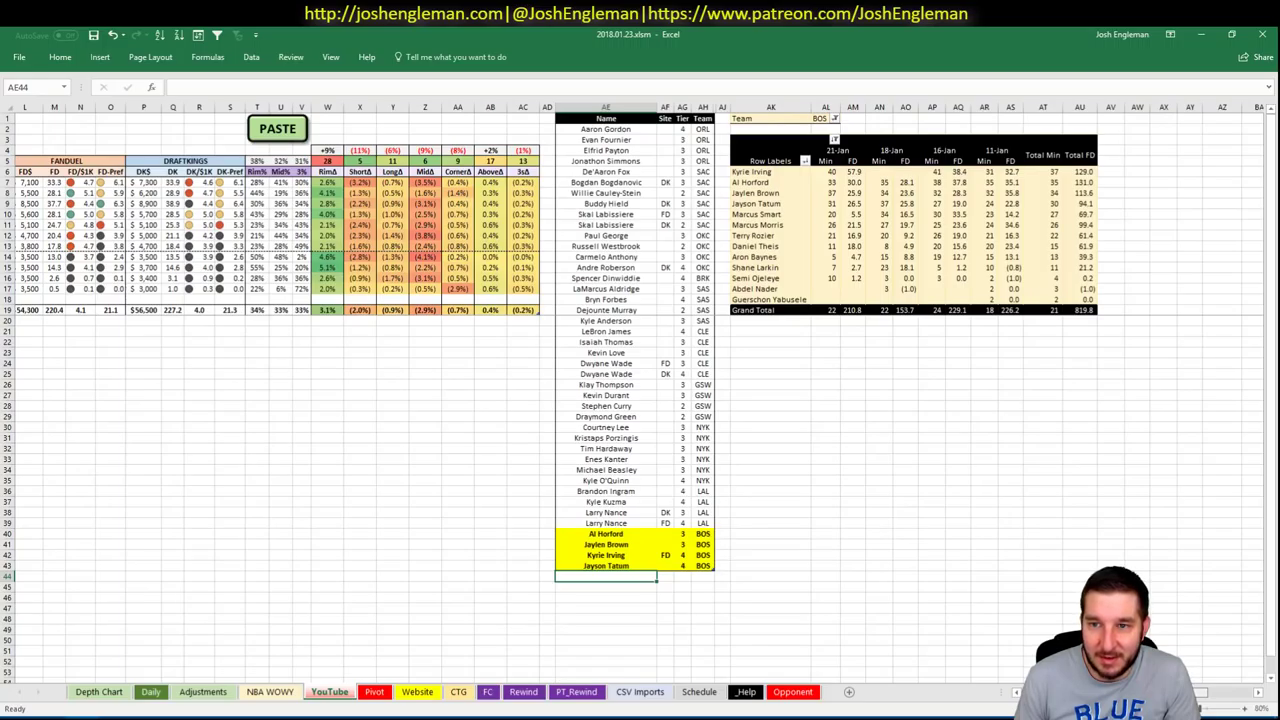
scroll(726, 587, left, 5)
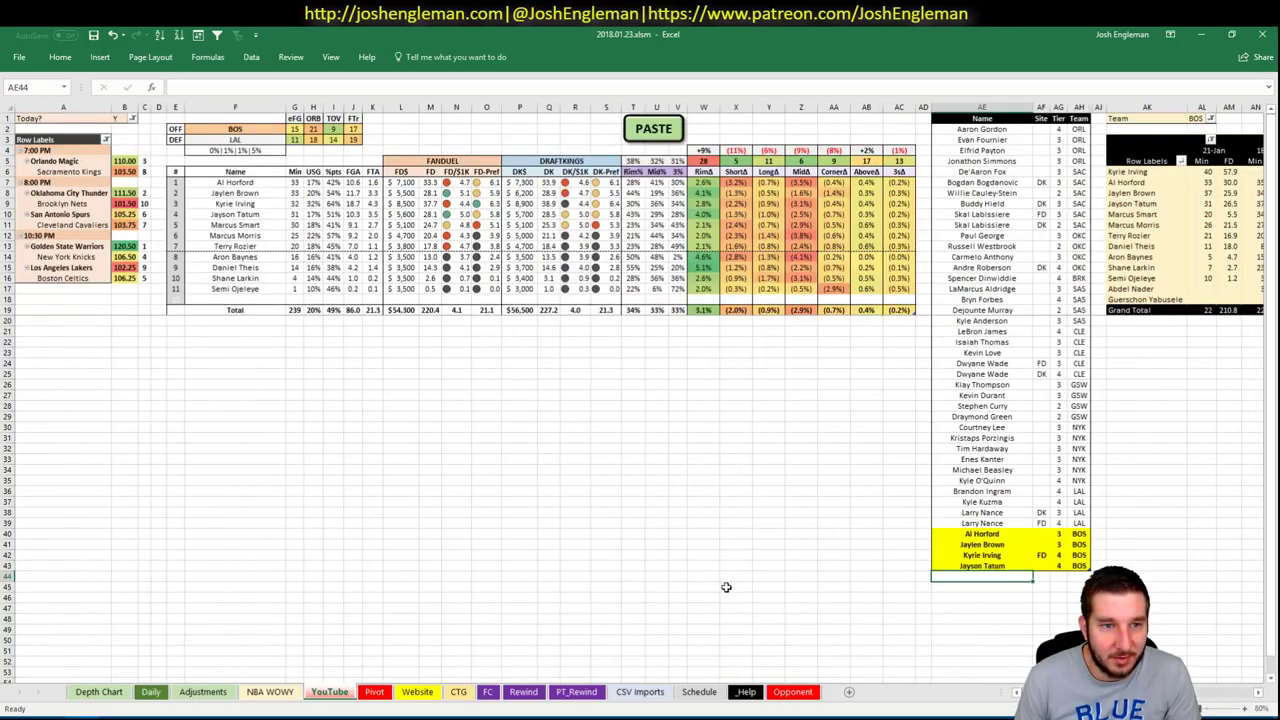
click(900, 553)
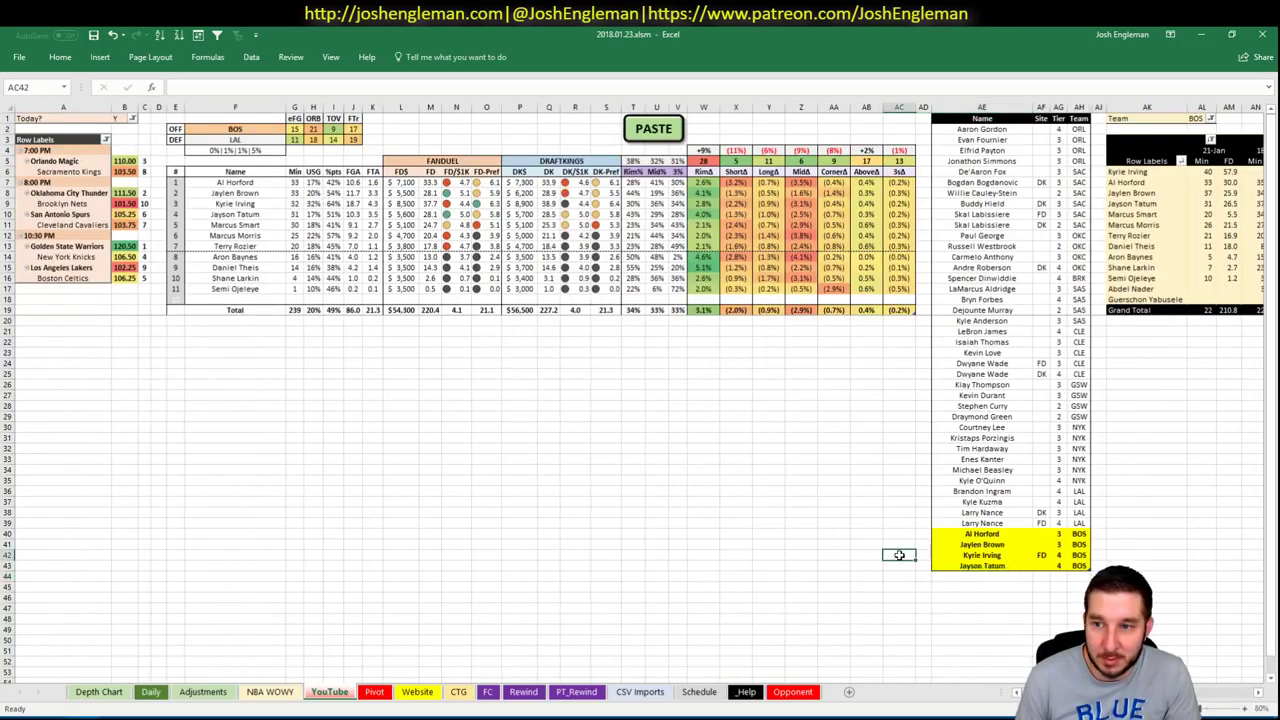
click(1058, 427)
click(1257, 694)
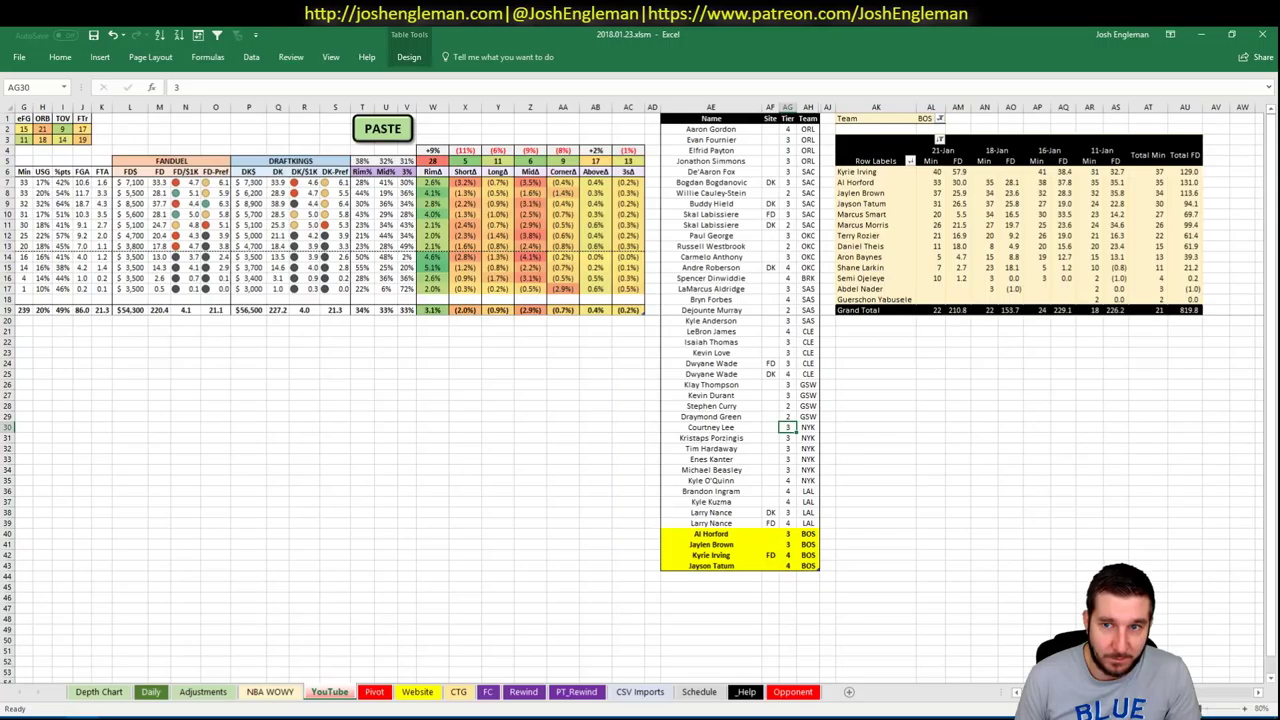
scroll(640, 390, left, 3)
Refresh the Daily sheet's player tables with the shortlist tiers and bring up FantasyCruncher's FanDuel NBA page in the browser
click(151, 691)
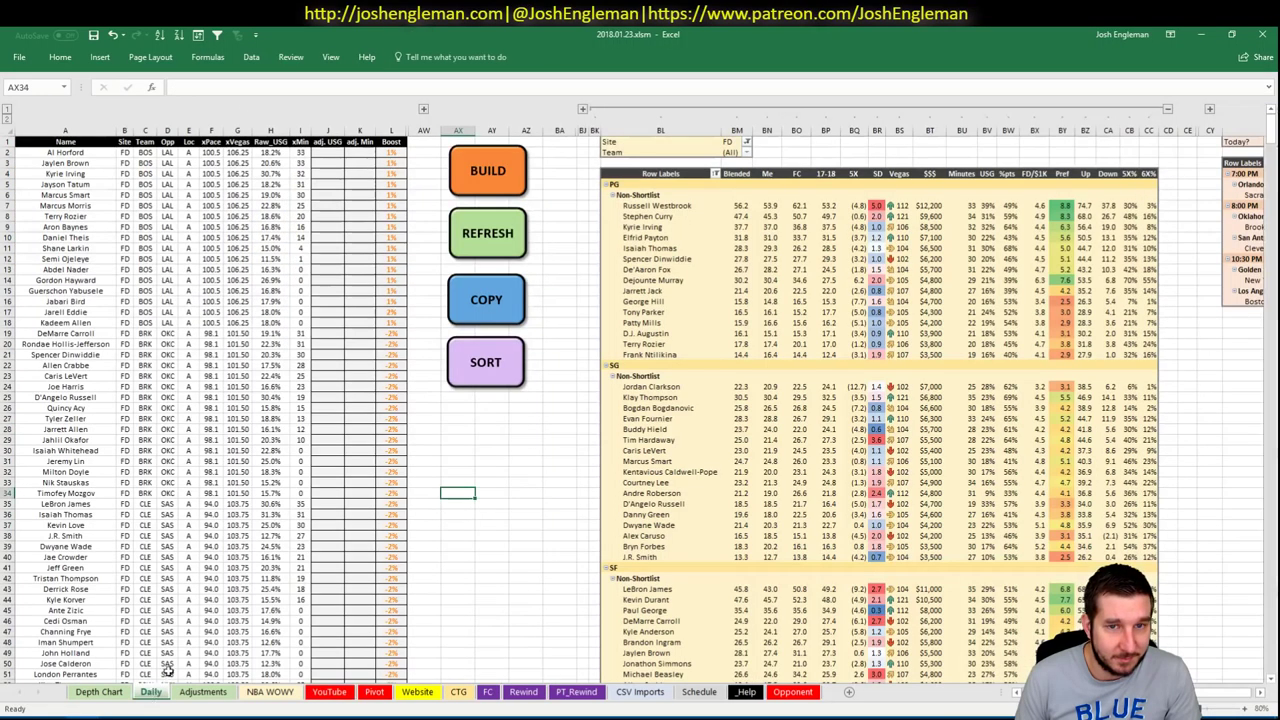
click(482, 236)
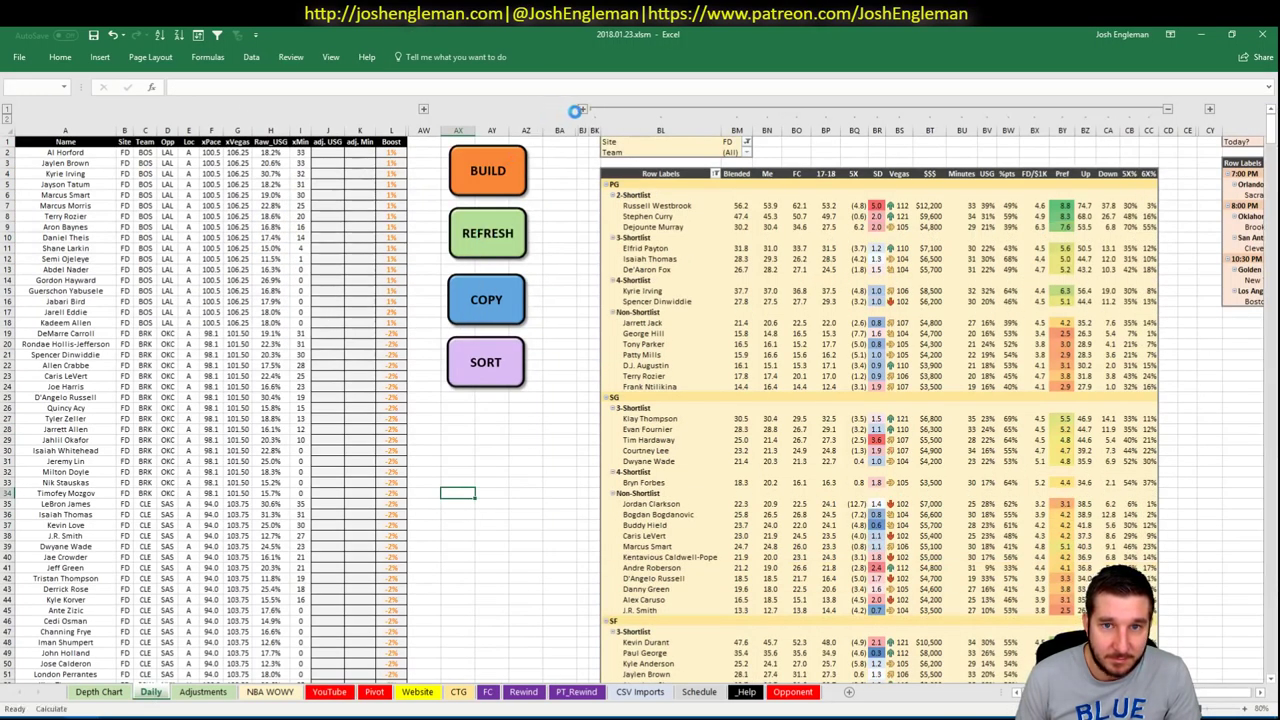
key(alt+Tab)
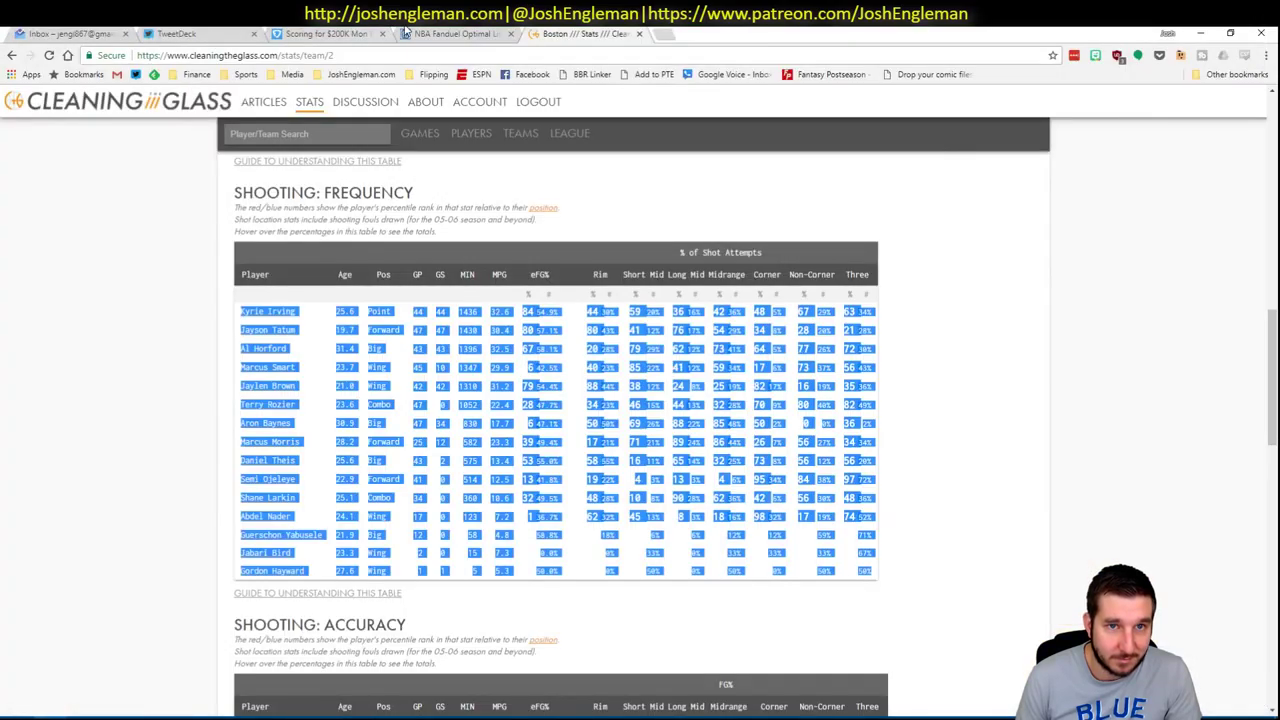
click(407, 33)
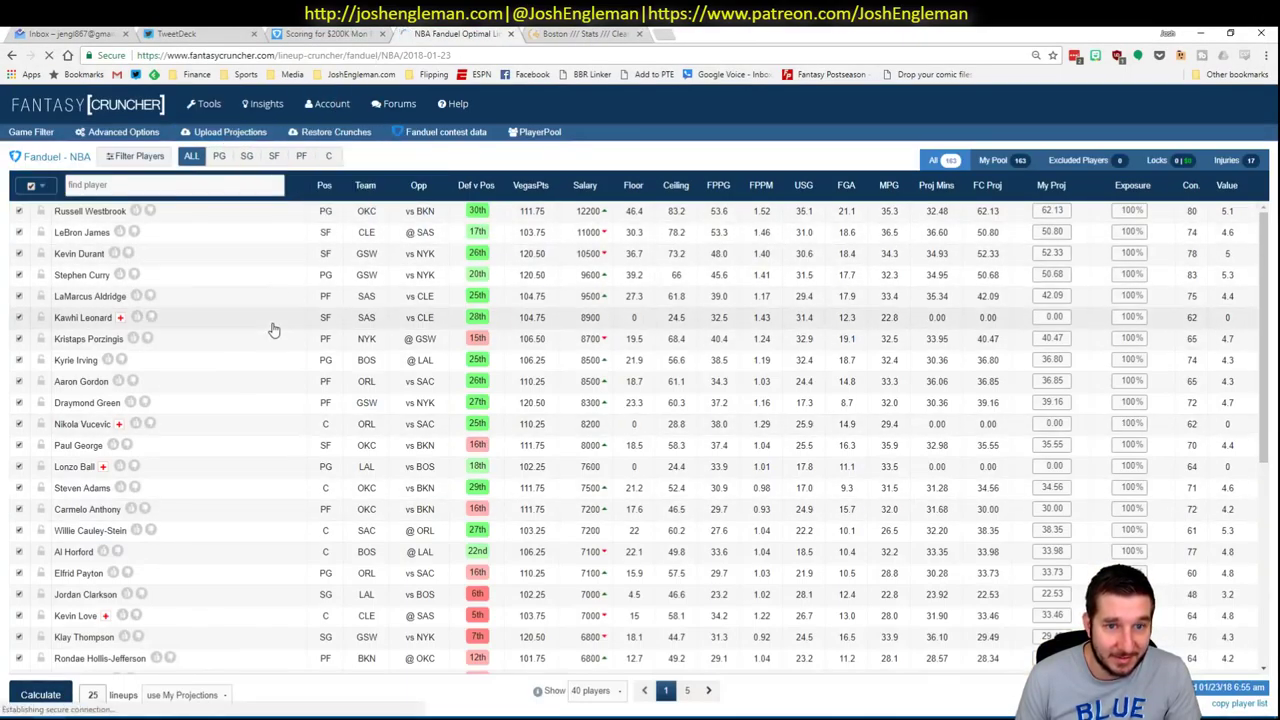
key(alt+Tab)
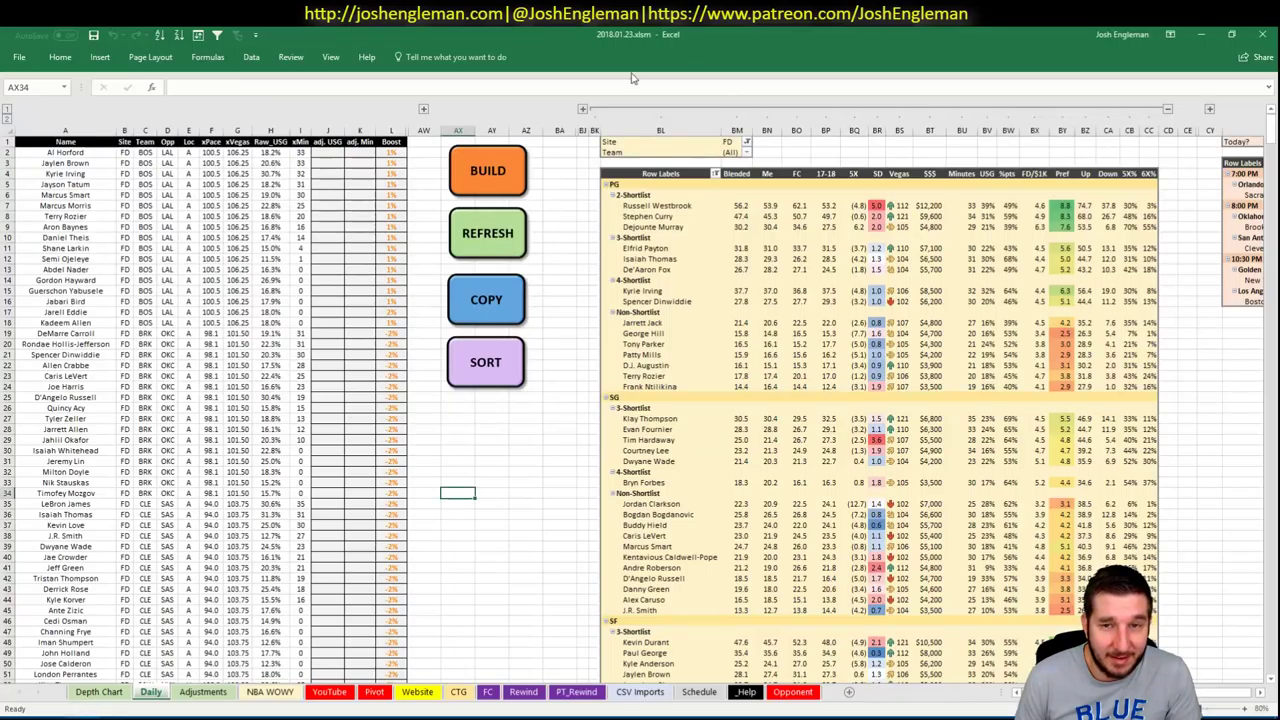
Expand the grouped projection columns on the Daily sheet, copy the FanDuel projections and upload them in FantasyCruncher's player manager
click(585, 109)
click(472, 297)
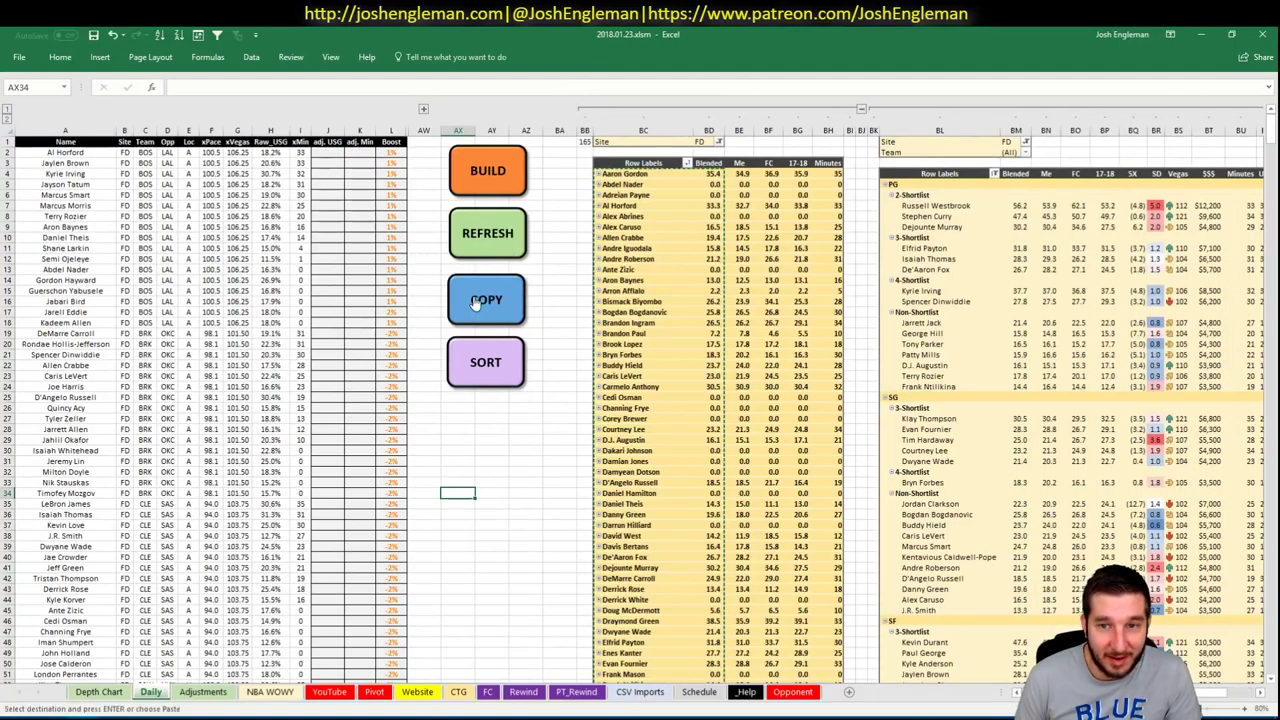
key(alt+Tab)
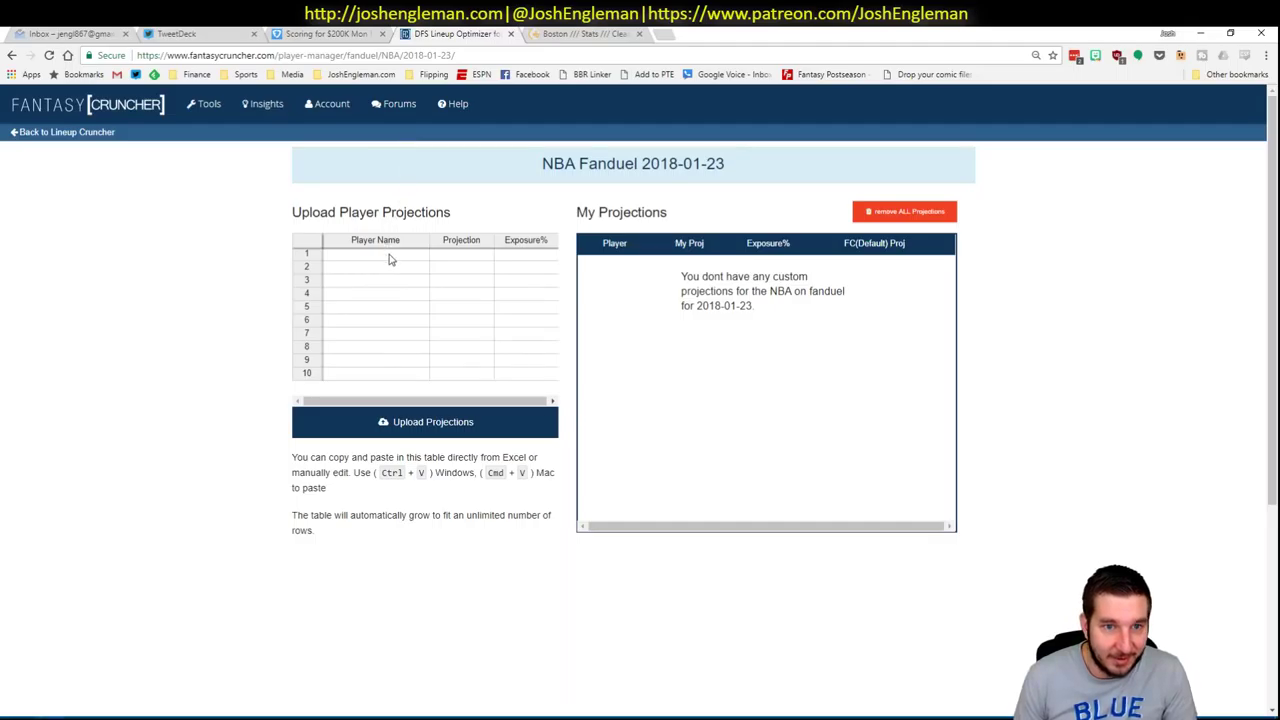
click(391, 257)
key(ctrl+v)
click(449, 433)
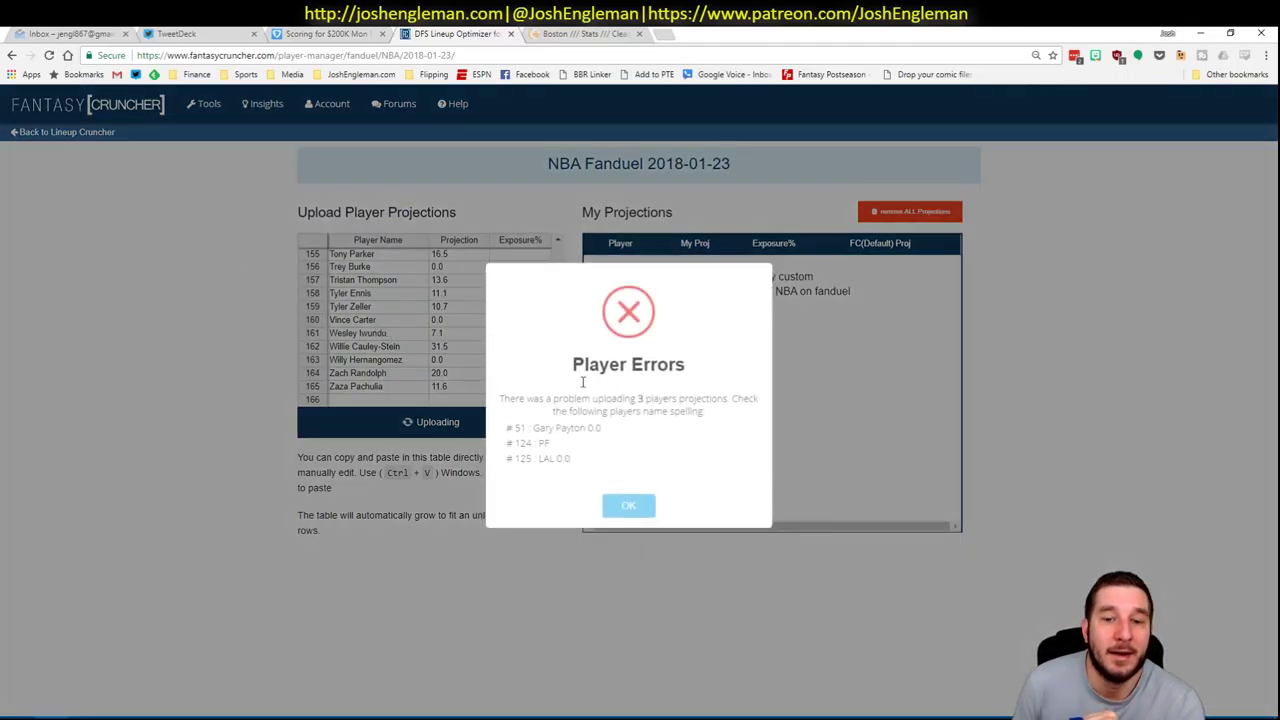
click(622, 508)
Return to the Excel workbook and collapse all expanded player rows in the Daily sheet's projections pivot table
key(alt+Tab)
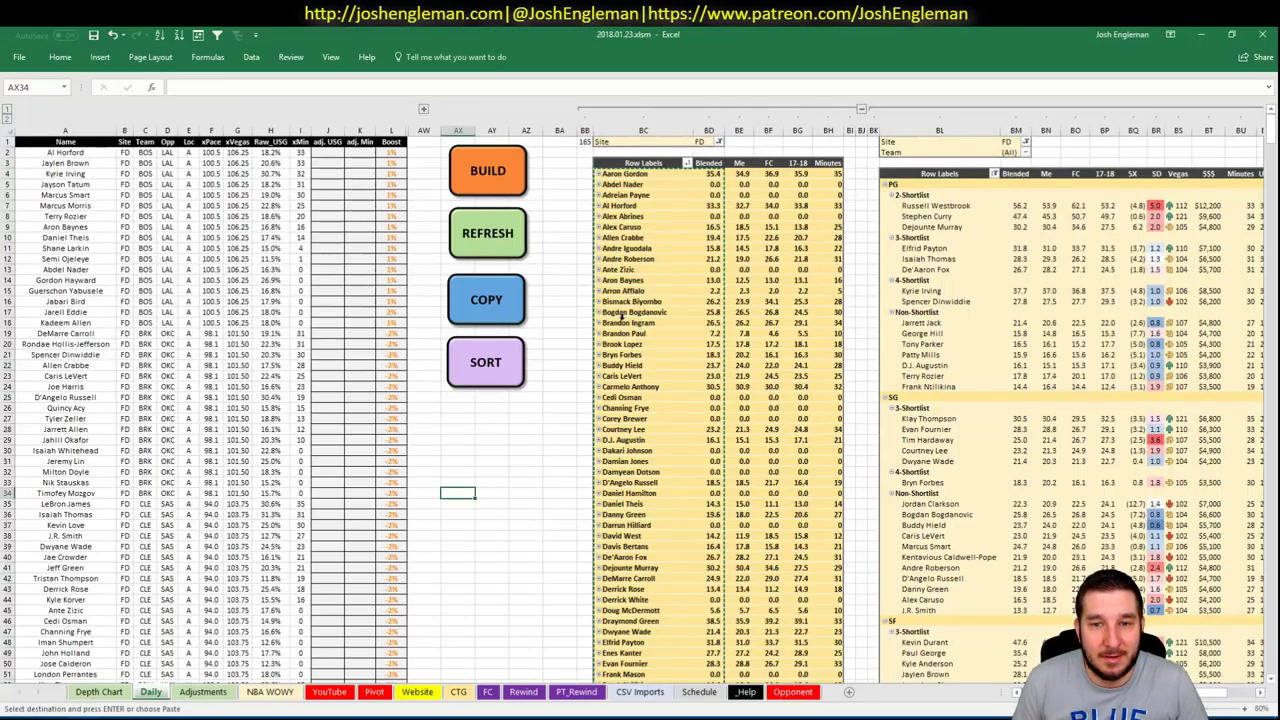
right_click(623, 322)
mouse_move(686, 432)
click(780, 474)
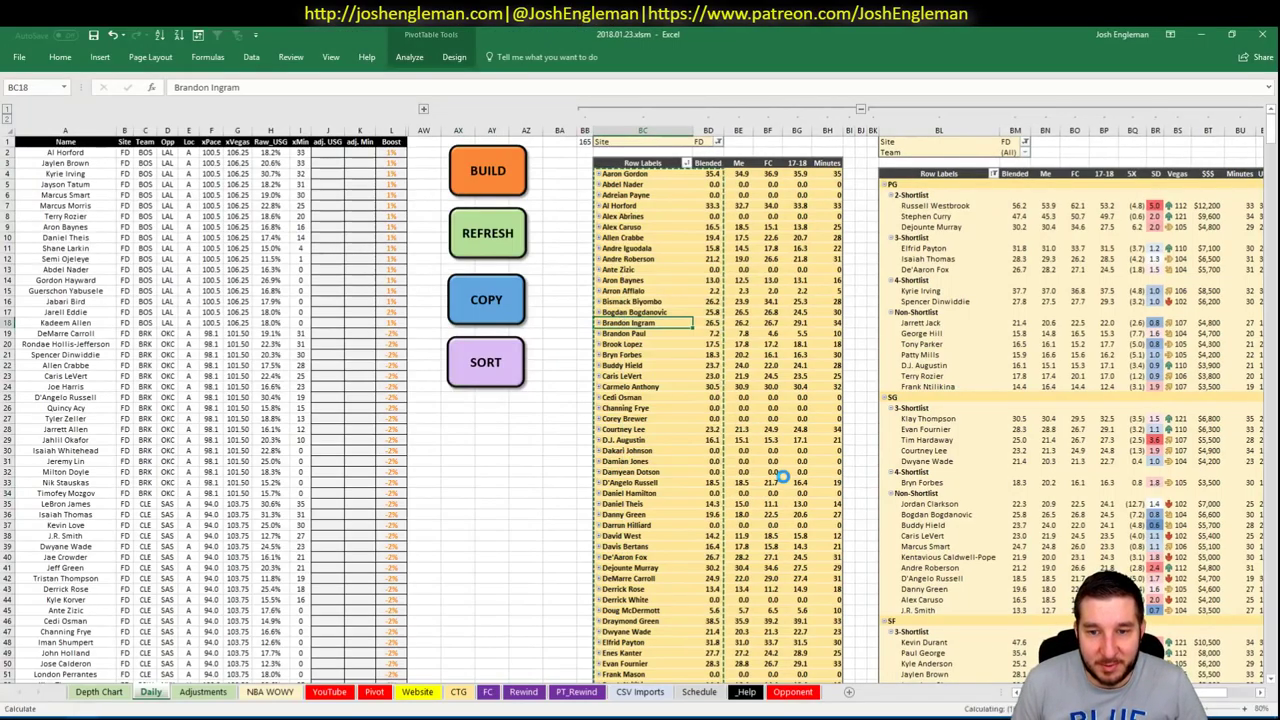
click(525, 472)
Remove all custom projections in FantasyCruncher and clear every player row from the upload table
key(alt+Tab)
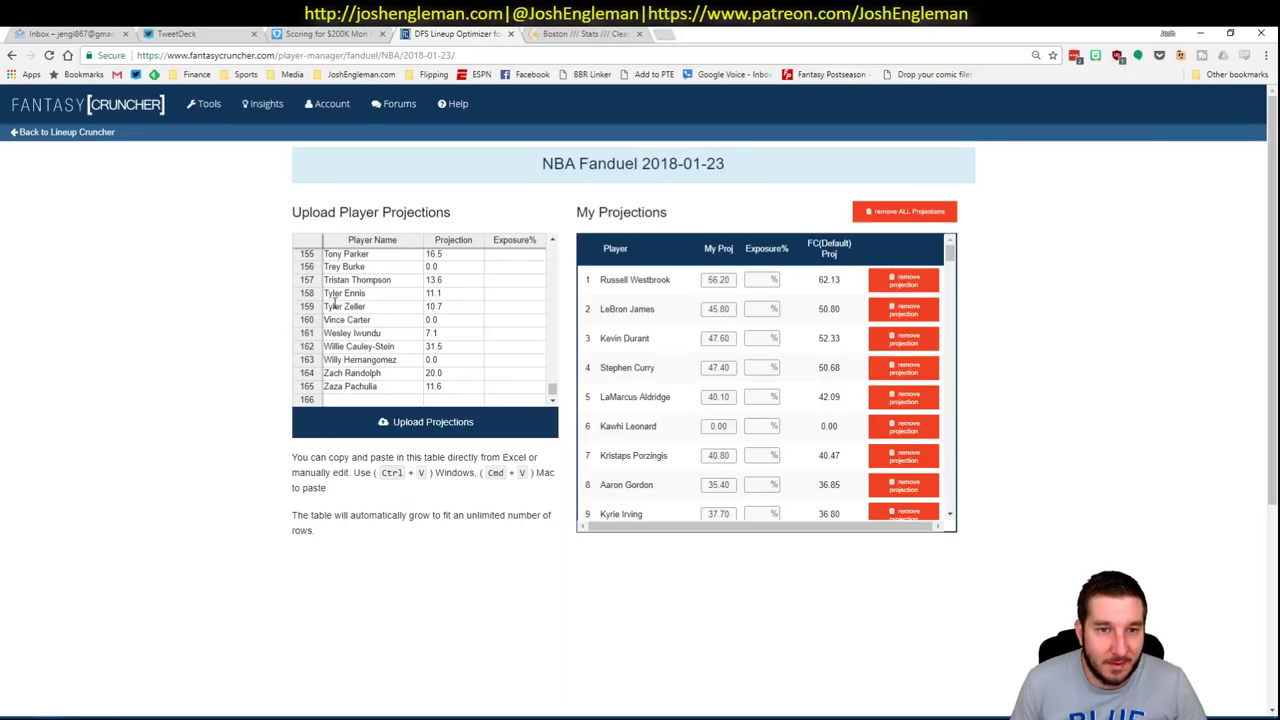
click(921, 222)
click(640, 484)
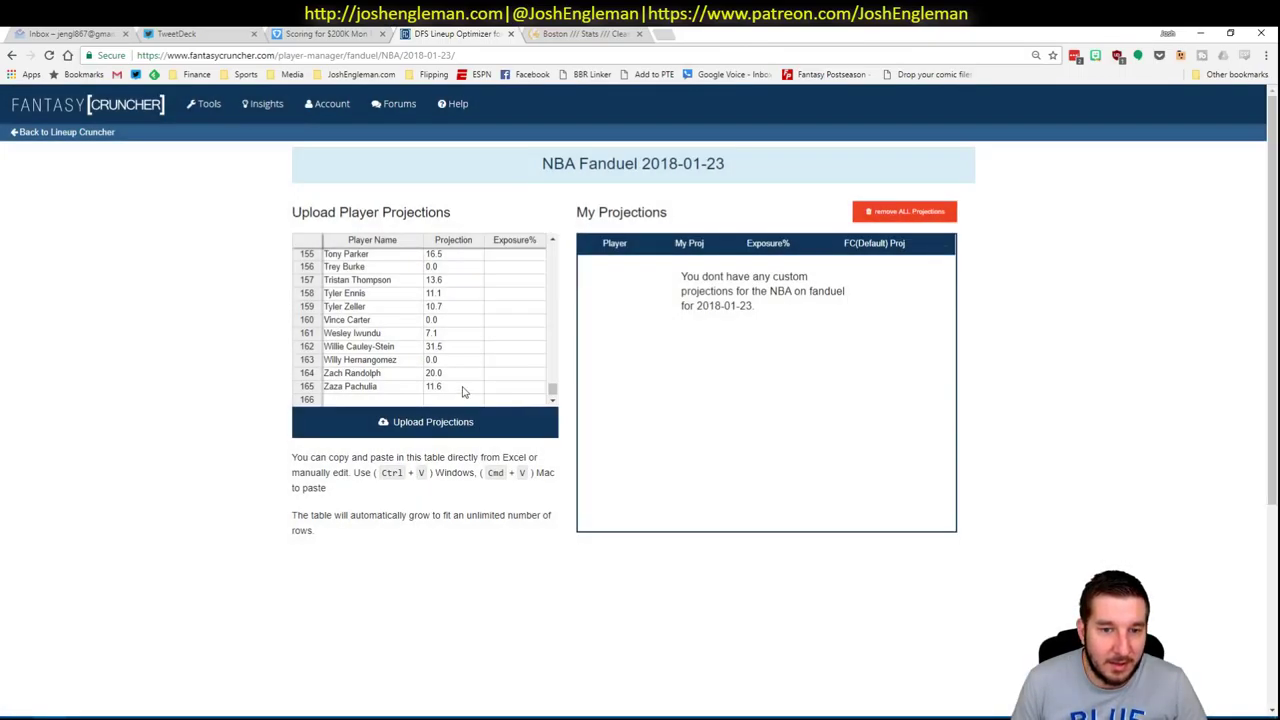
click(466, 389)
drag(549, 395, 551, 250)
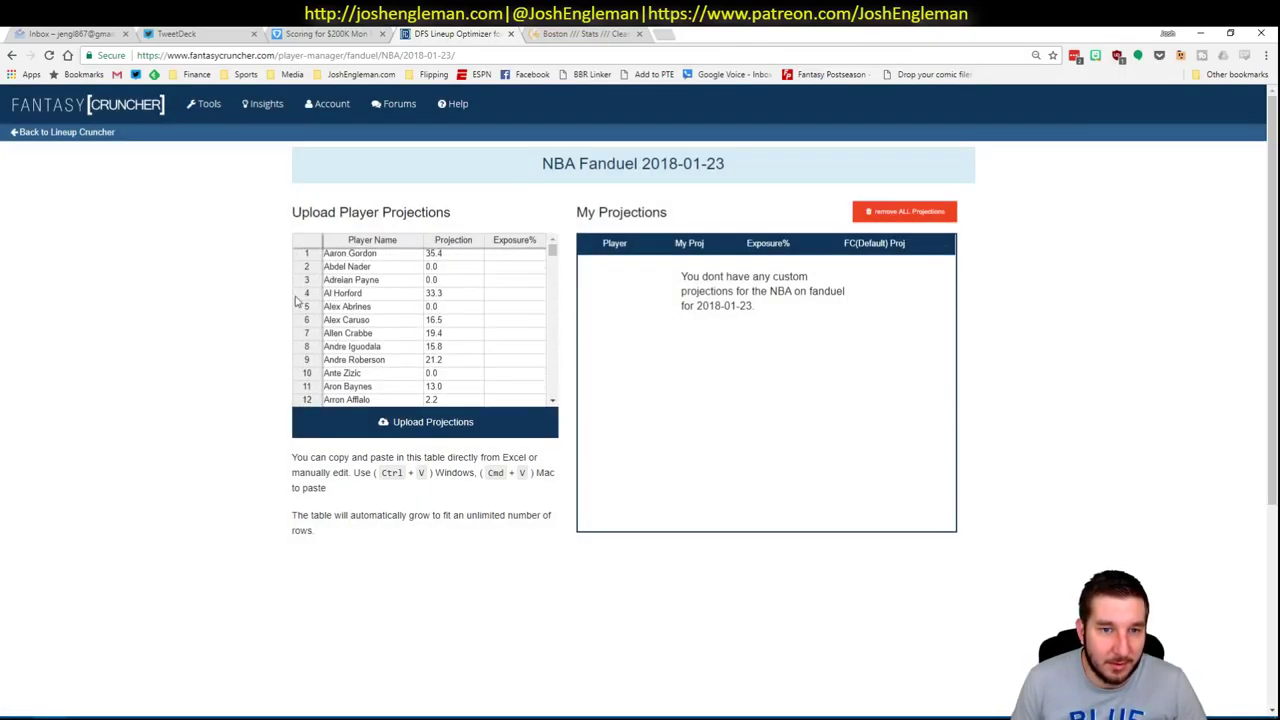
shift+click(348, 266)
shift+click(353, 256)
key(Delete)
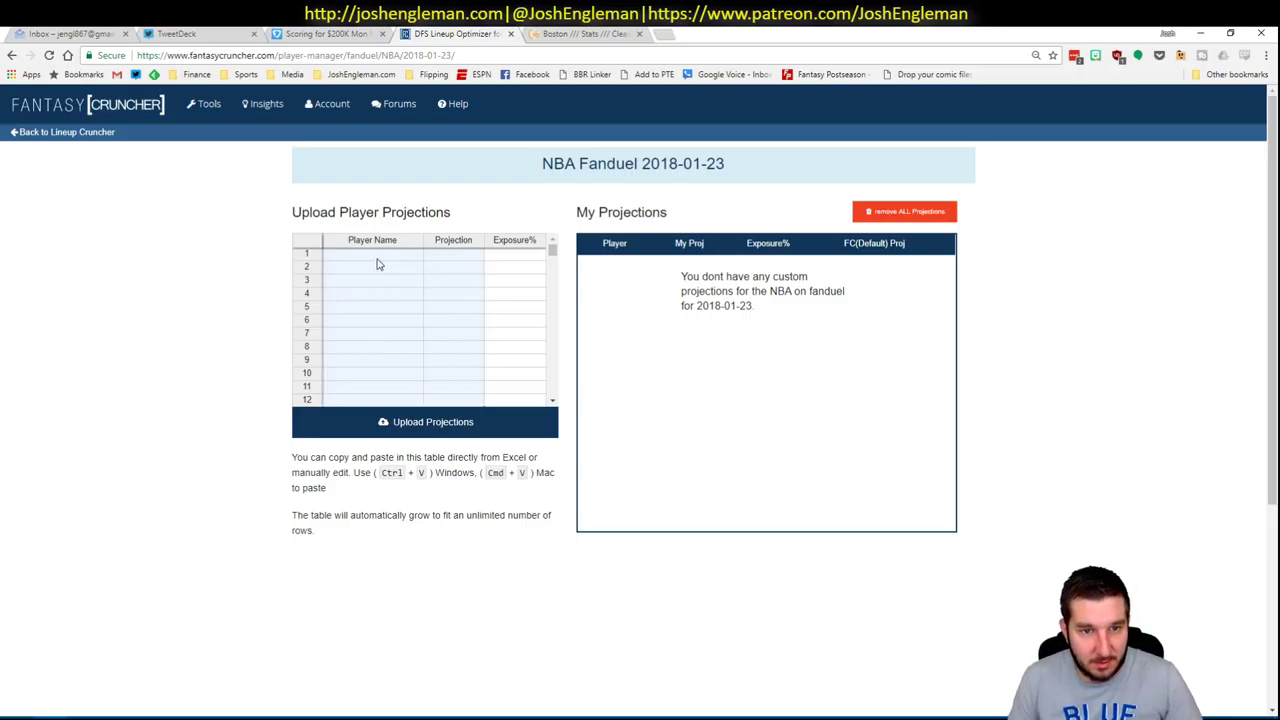
Recopy the collapsed FanDuel projections from the Daily sheet, paste them into FantasyCruncher's empty upload table and upload them
key(alt+Tab)
click(486, 296)
key(alt+Tab)
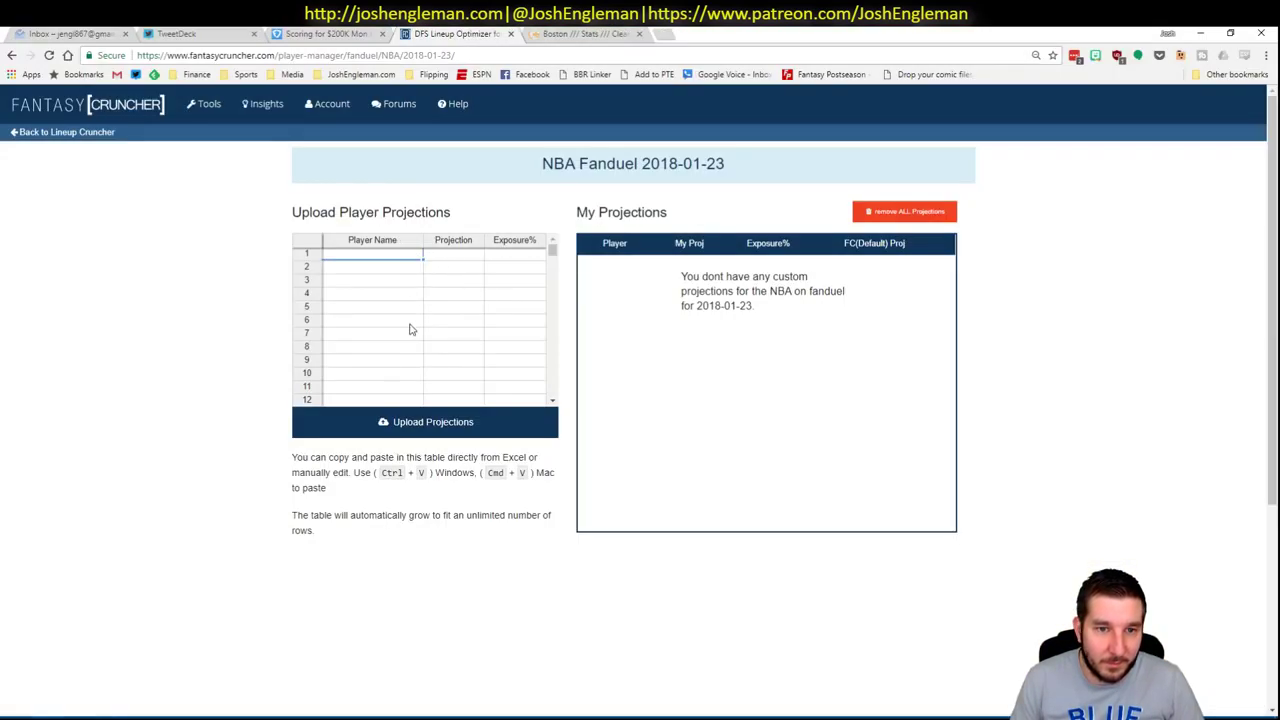
key(ctrl+v)
click(404, 421)
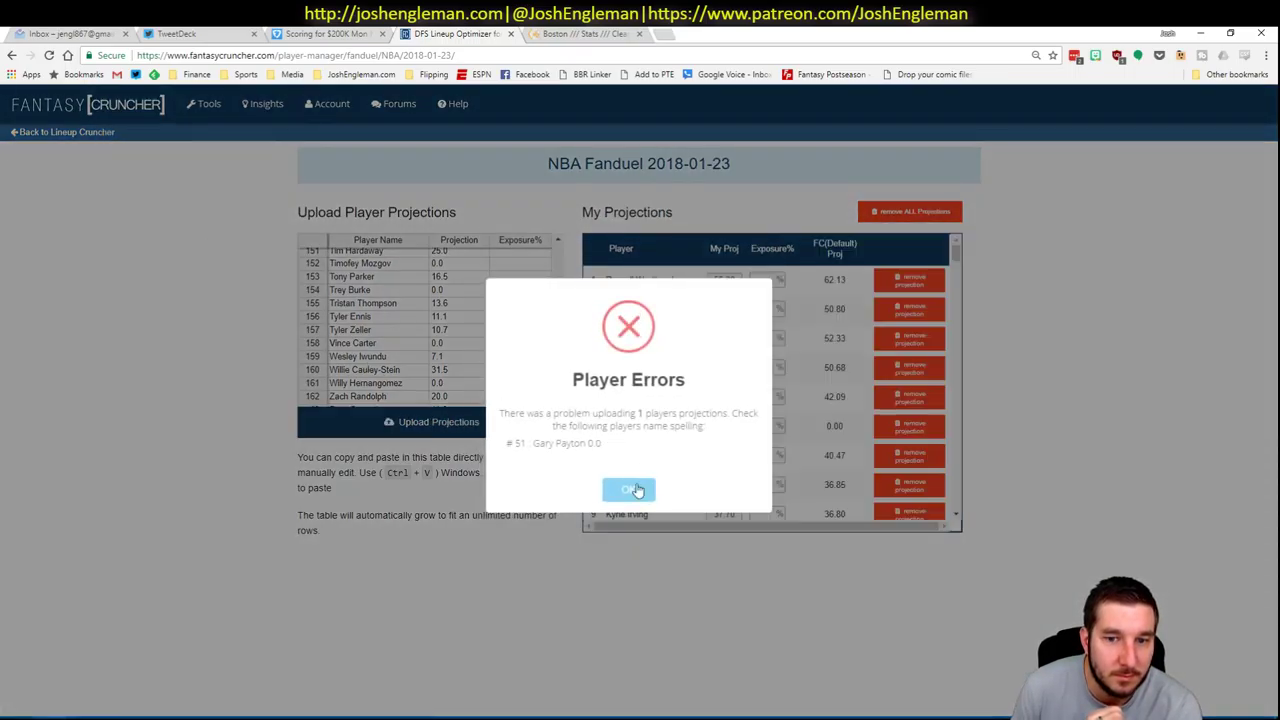
click(636, 490)
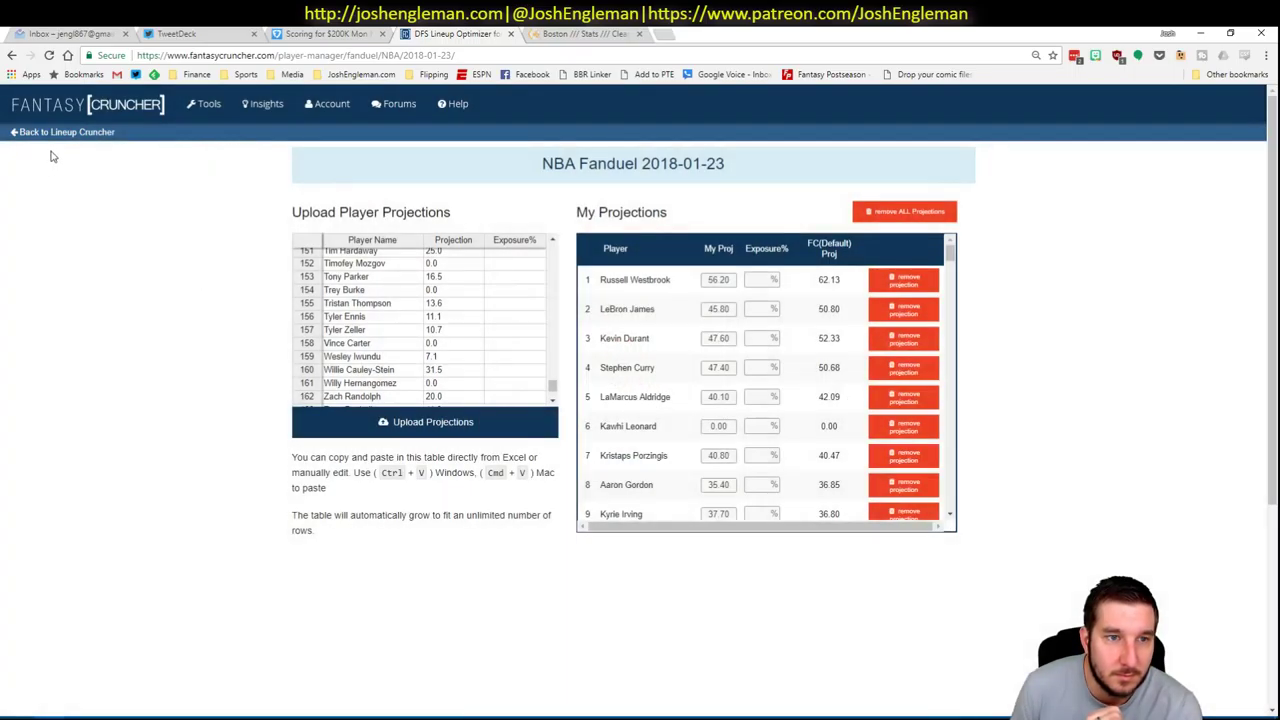
Go back to the Lineup Cruncher, set randomness to 10% and calculate 50 lineups using My Projections
click(66, 133)
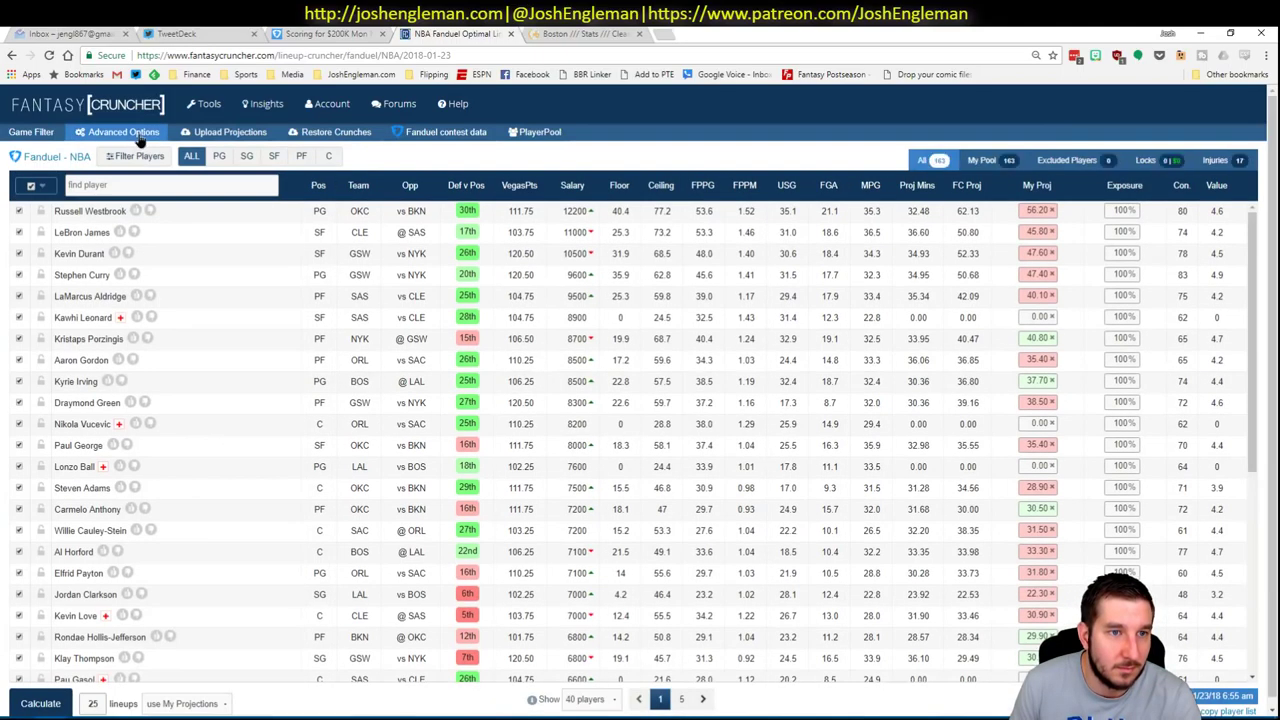
click(128, 133)
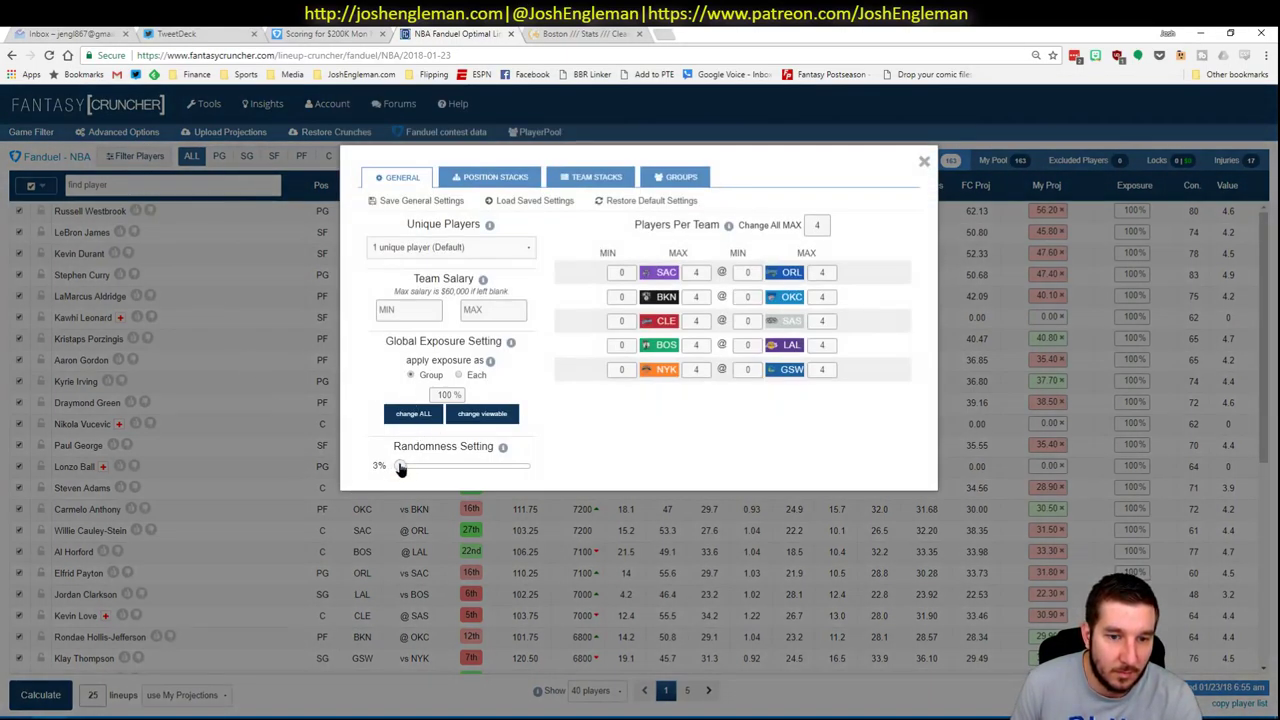
click(922, 163)
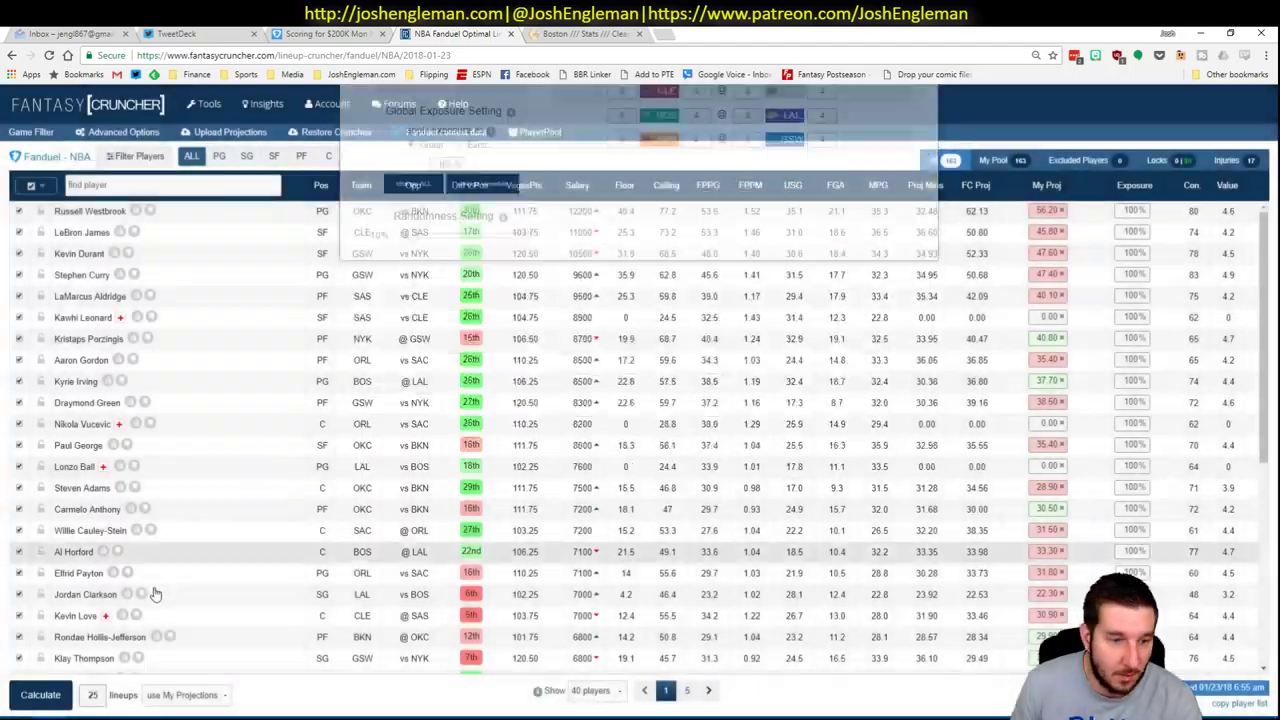
click(42, 695)
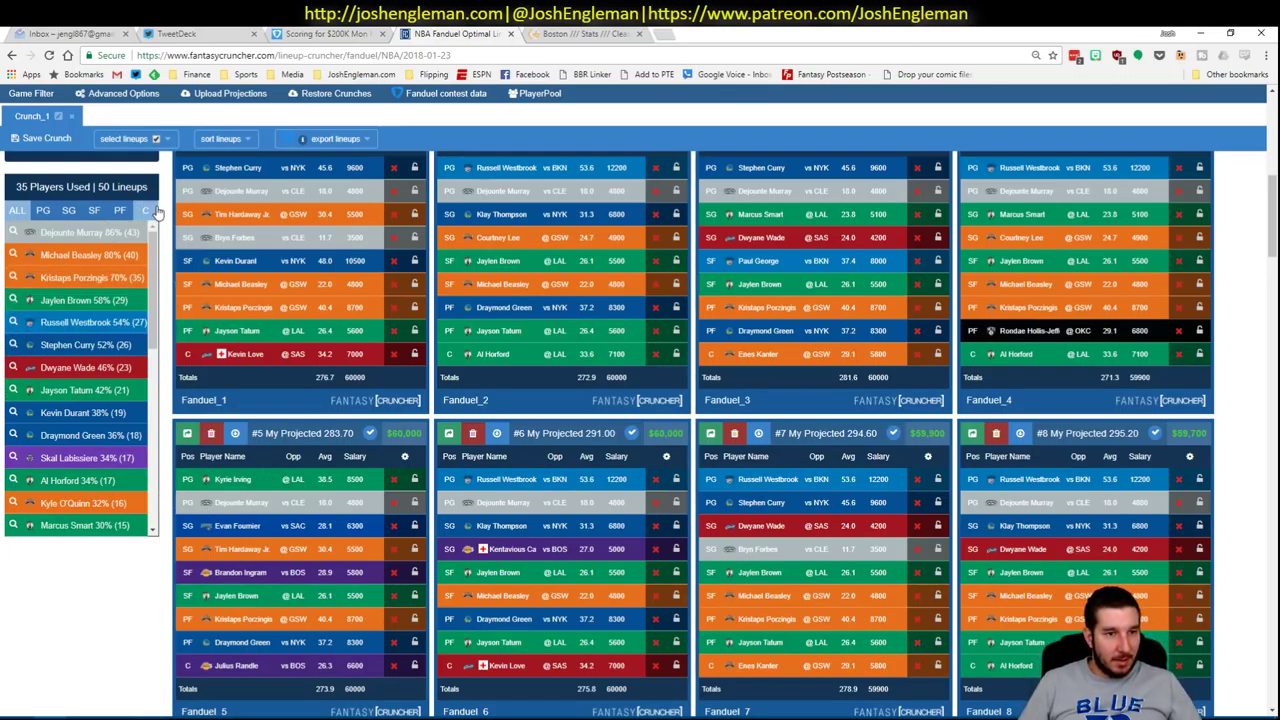
Filter the lineups to those with Dejounte Murray, check the Daily sheet's shortlist tiers, and review center and power forward usage
click(13, 232)
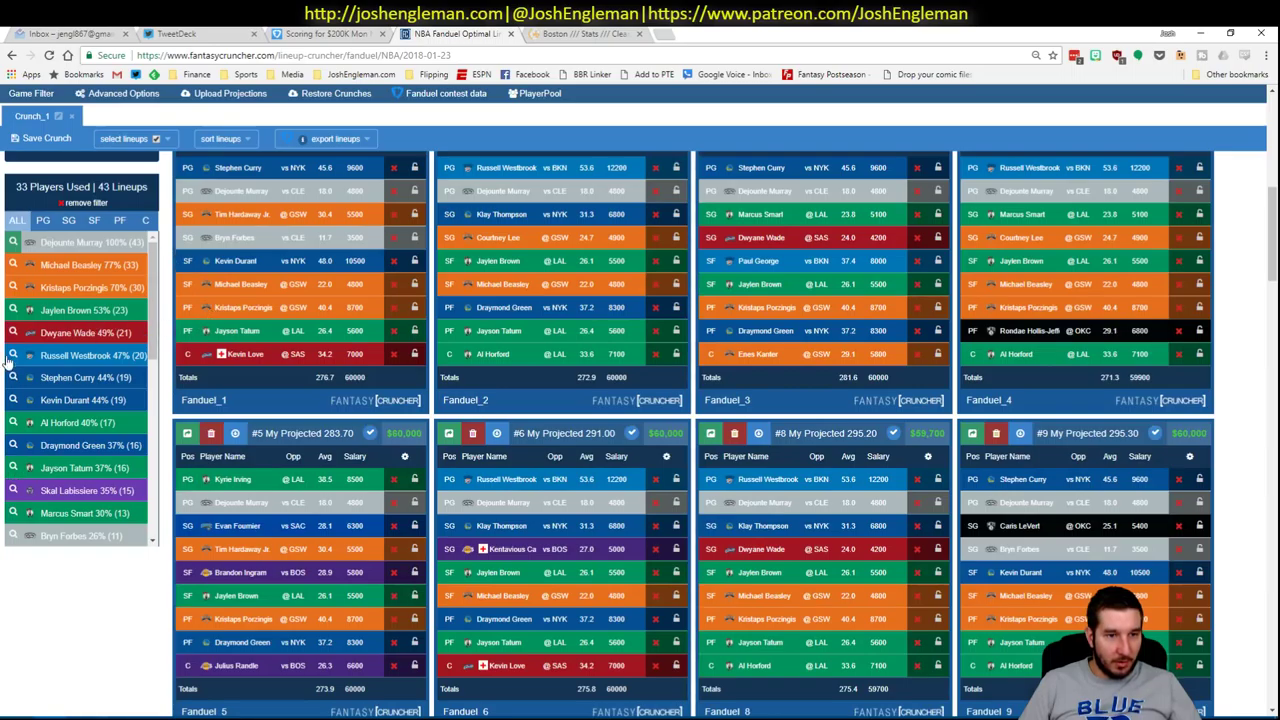
key(alt+Tab)
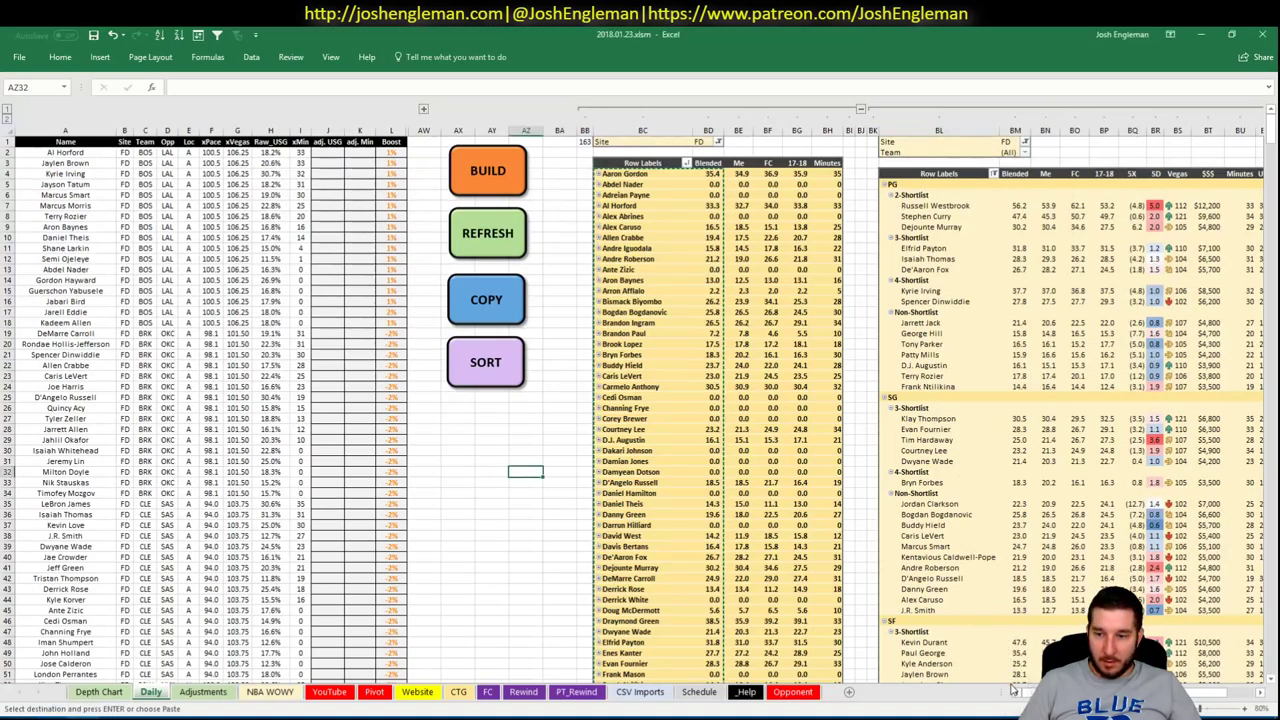
scroll(1012, 690, right, 5)
scroll(652, 358, down, 8)
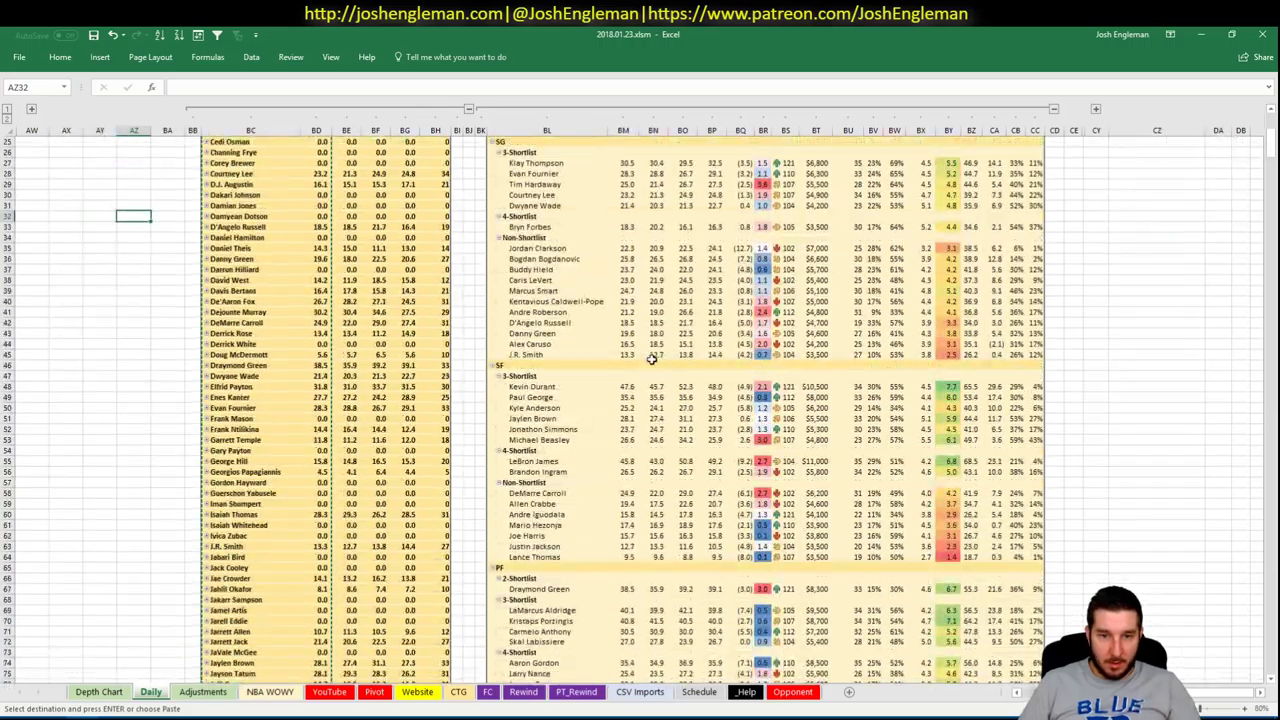
scroll(652, 358, down, 1)
key(alt+Tab)
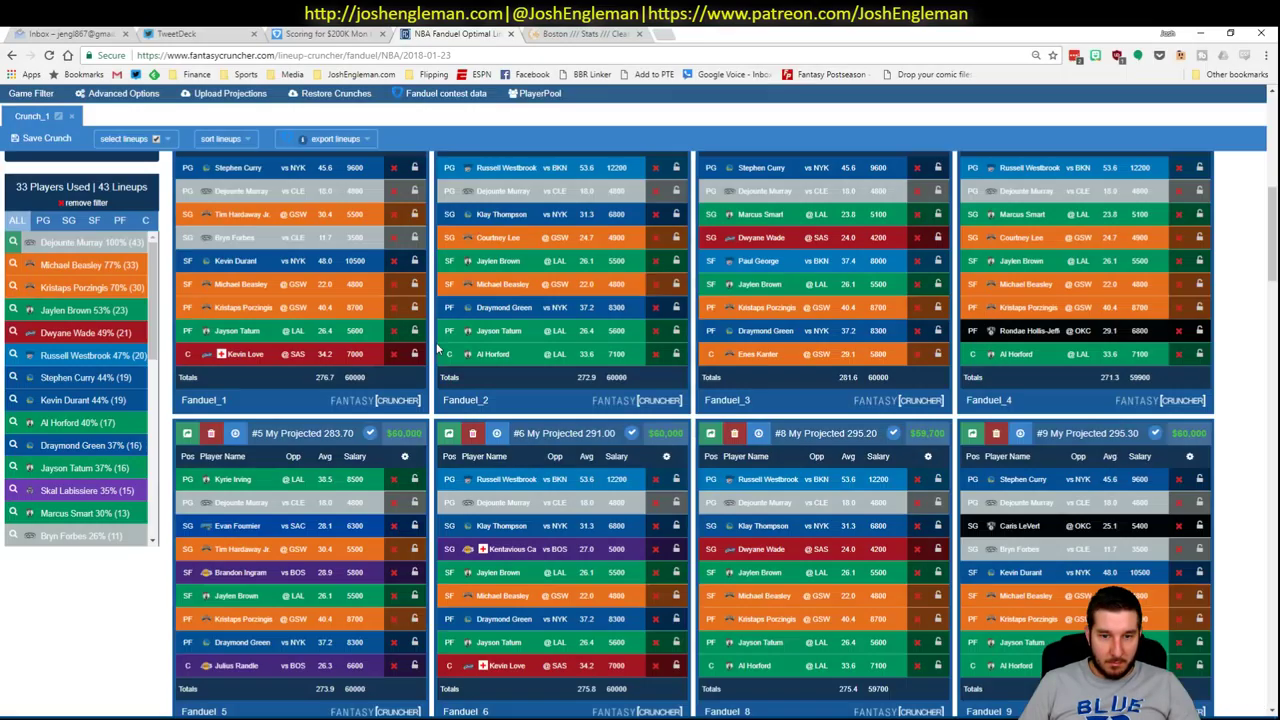
click(145, 223)
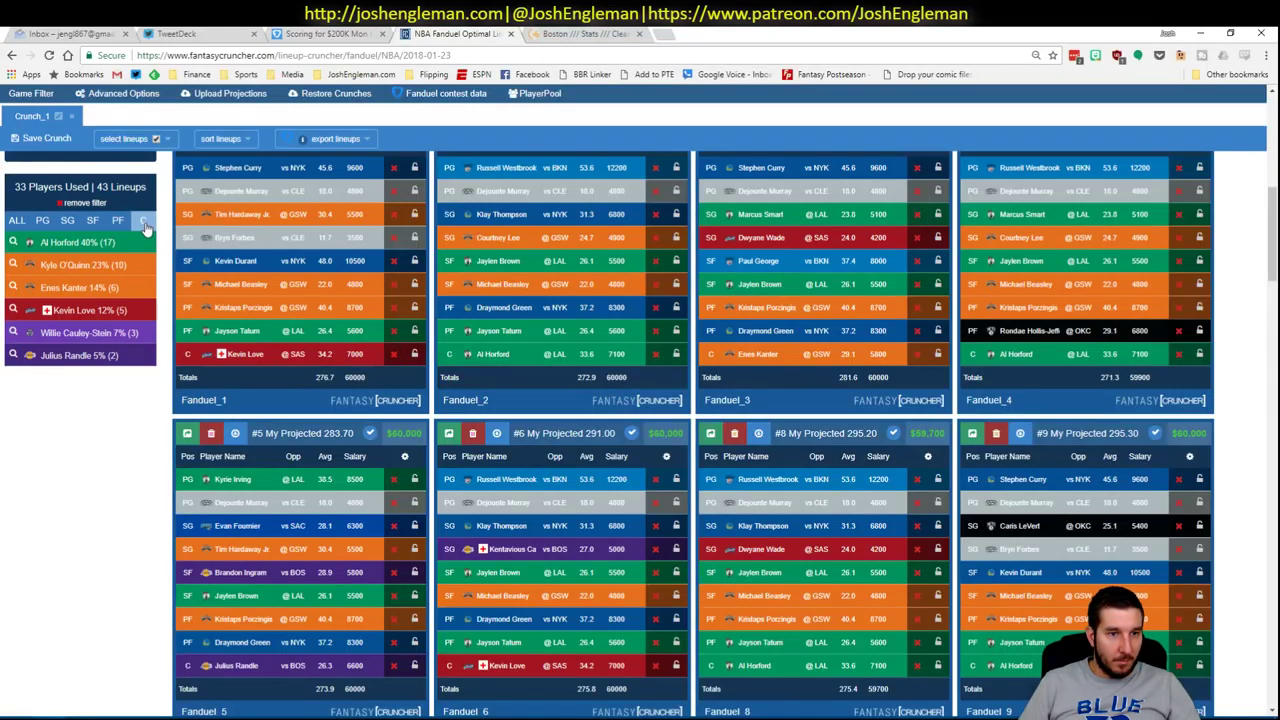
click(120, 222)
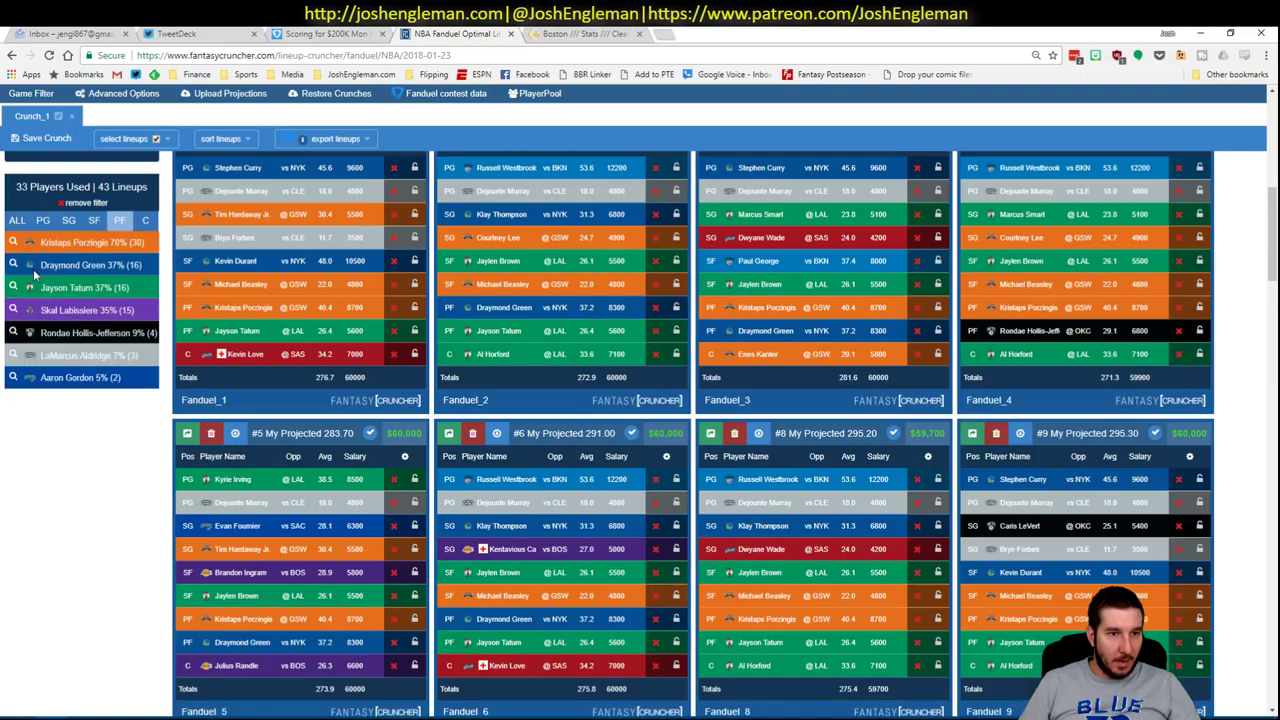